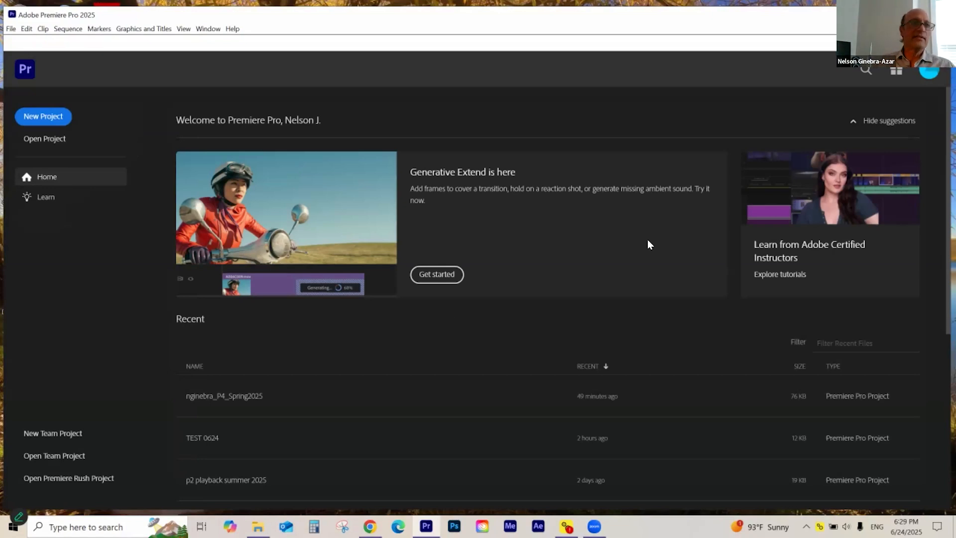
- Start a new project, naming it with the owner's first initial and surname followed by "_P4_SUMMER 2025"
left_click(44, 116)
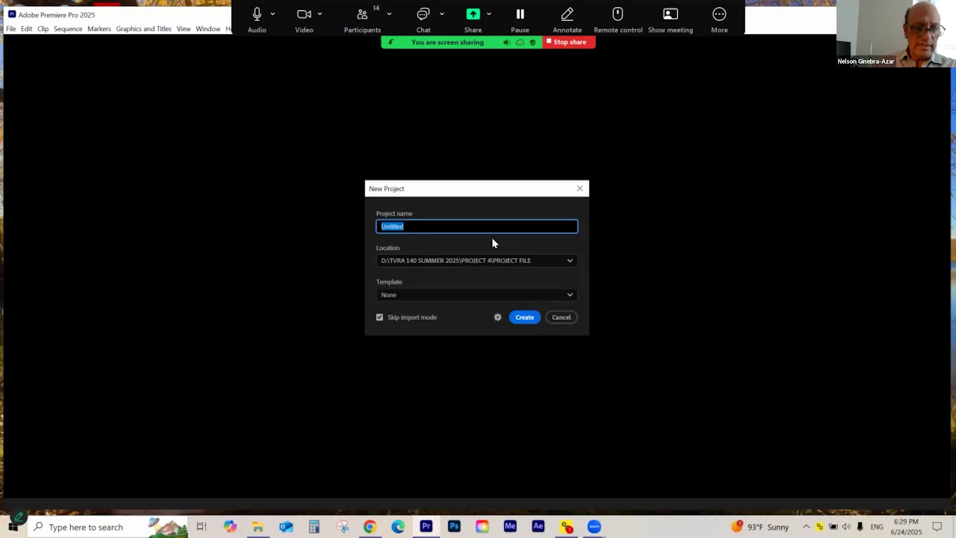
type("NGEINBRA")
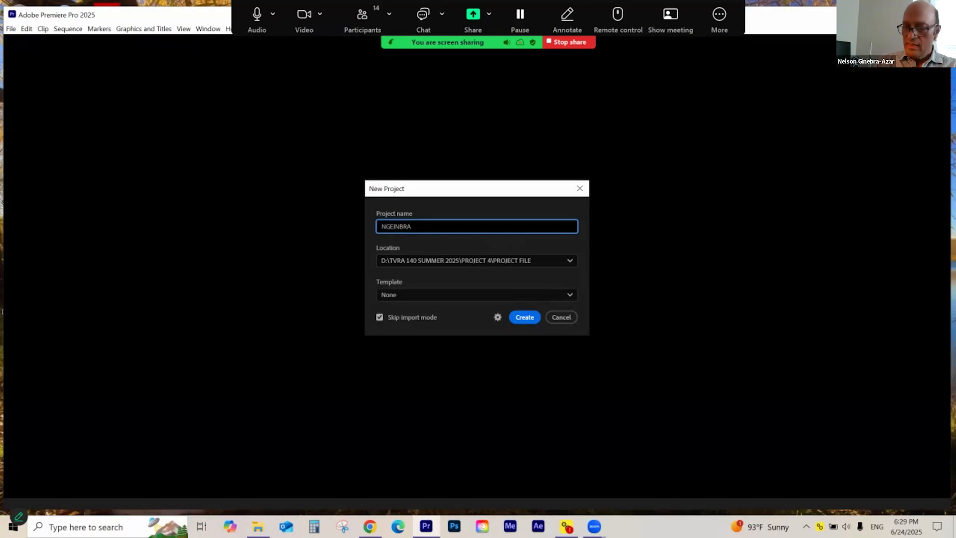
key("BackSpace")
key("BackSpace")
key("BackSpace")
key("BackSpace")
key("BackSpace")
key("BackSpace")
type("INEBRA_")
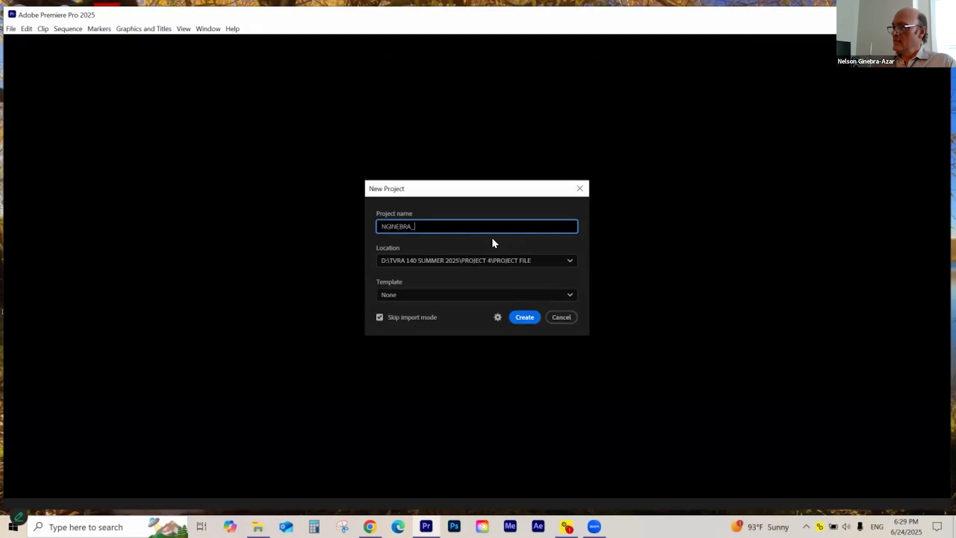
type("P")
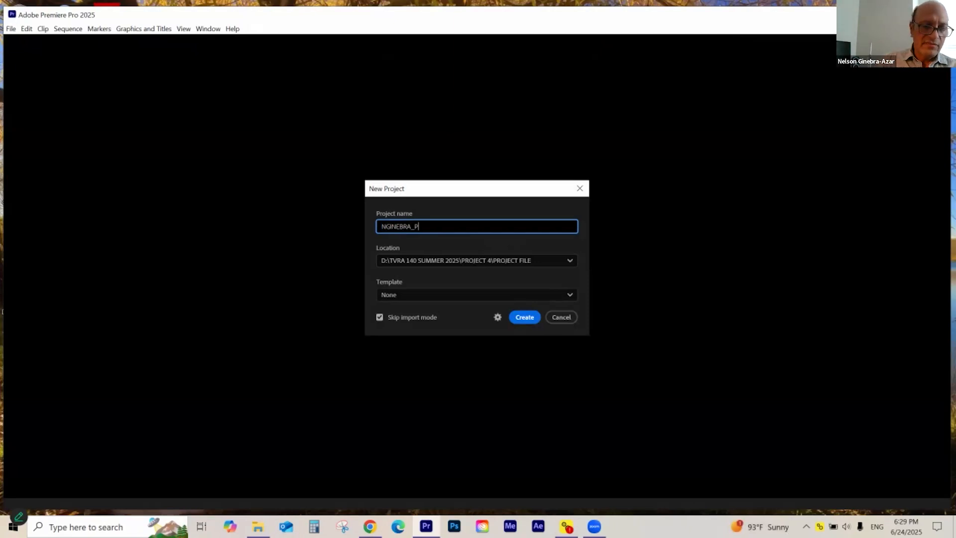
type("4_SUMMER 20")
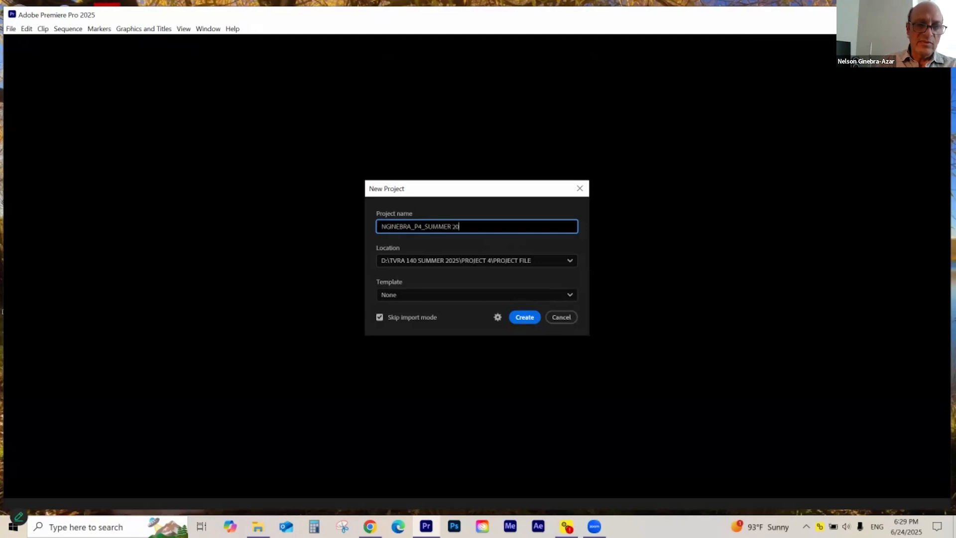
type("25")
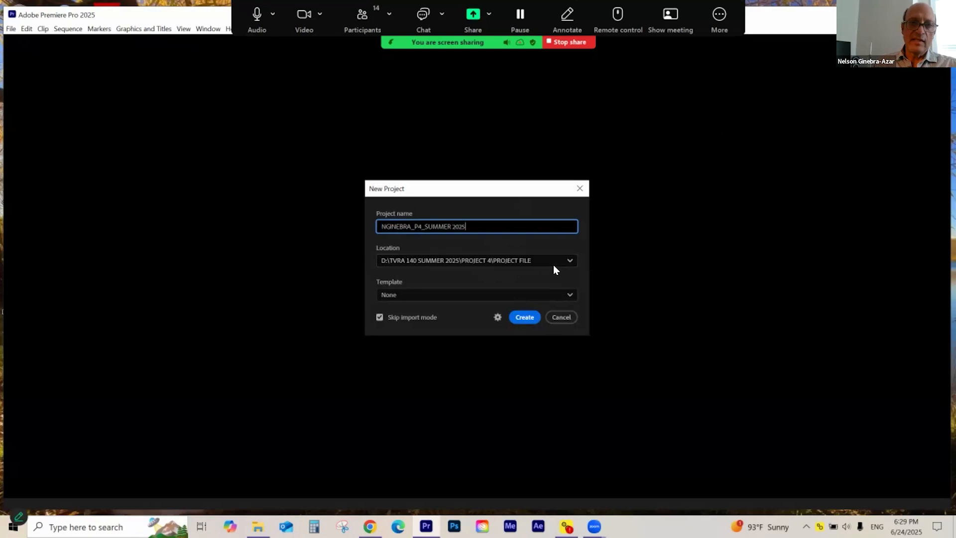
- Set the project location to the PROJECT FILE folder inside TVRA 140 SUMMER 2025\PROJECT 4 and create the project
left_click(569, 261)
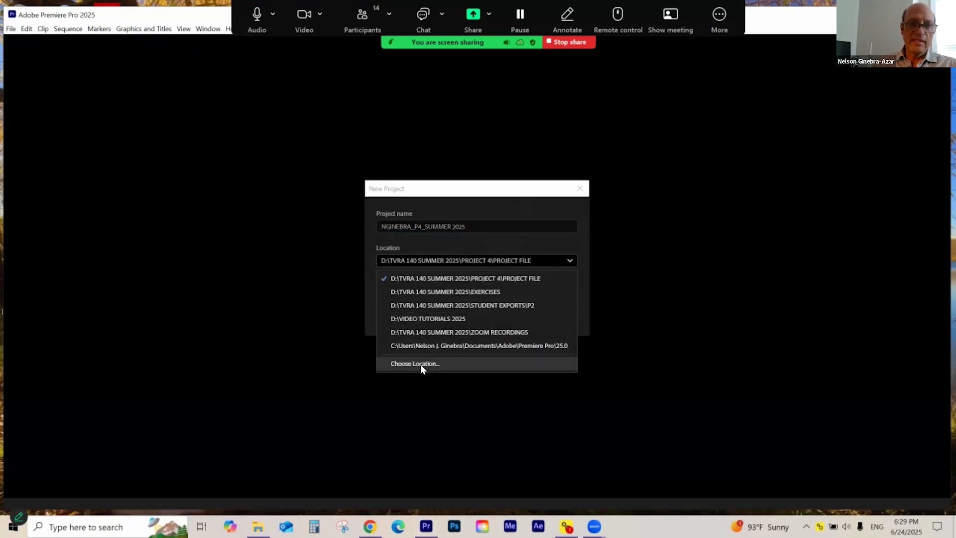
left_click(421, 364)
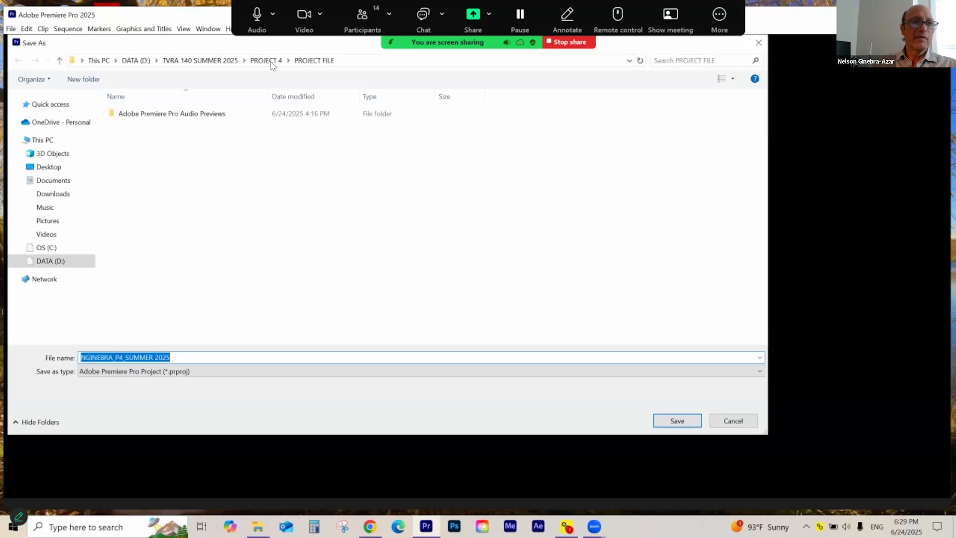
left_click(266, 61)
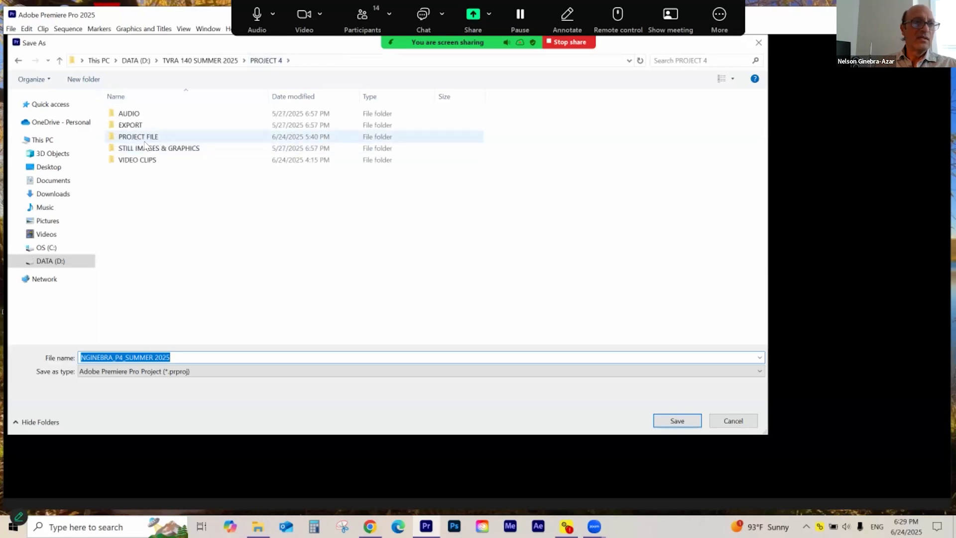
left_click(115, 139)
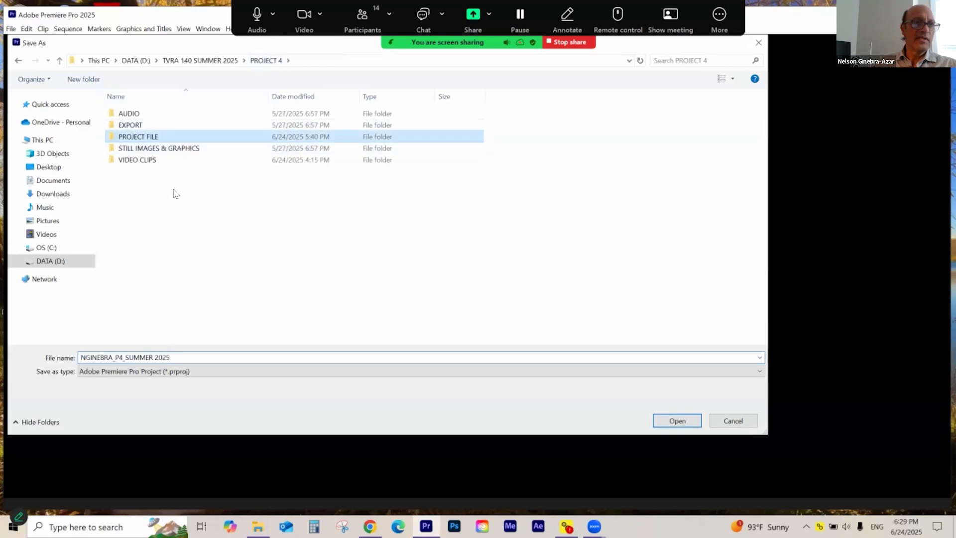
double_click(113, 141)
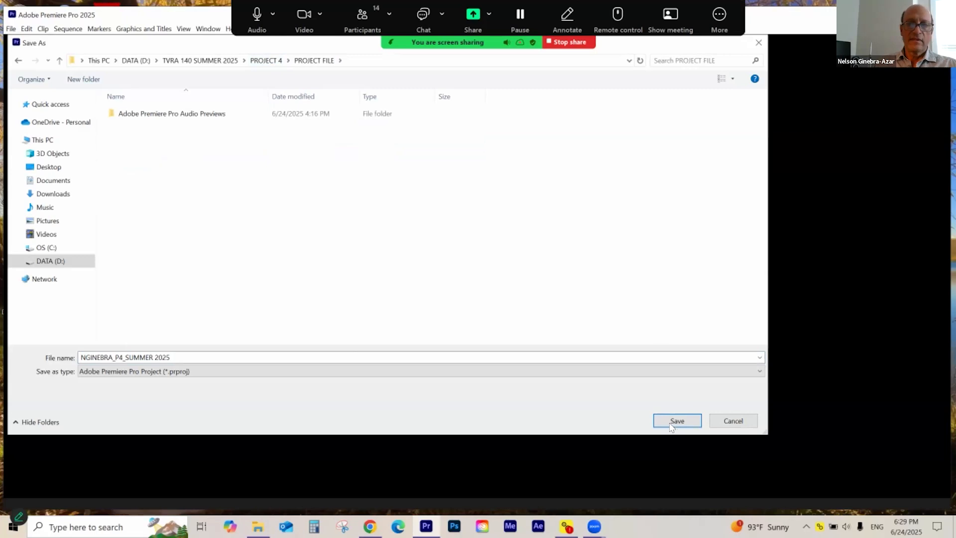
left_click(678, 421)
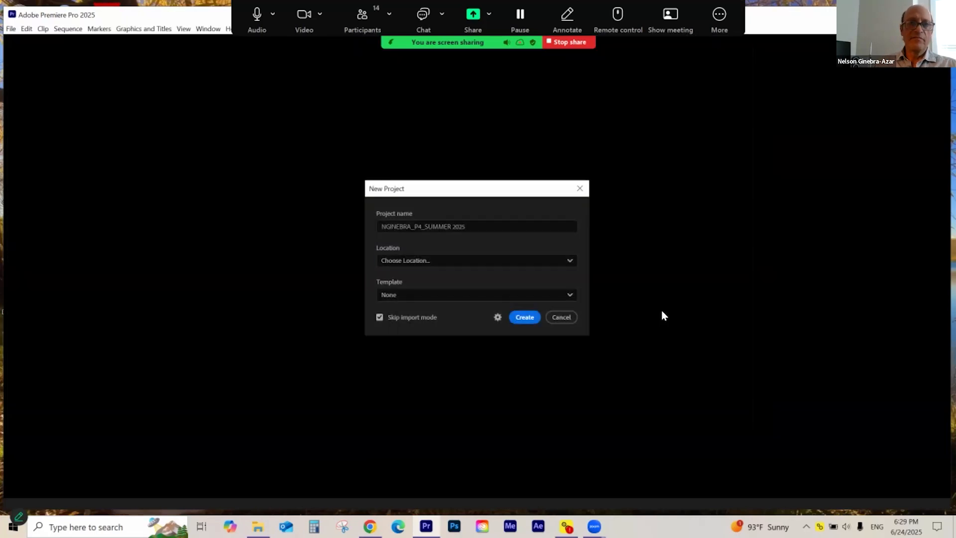
left_click(525, 318)
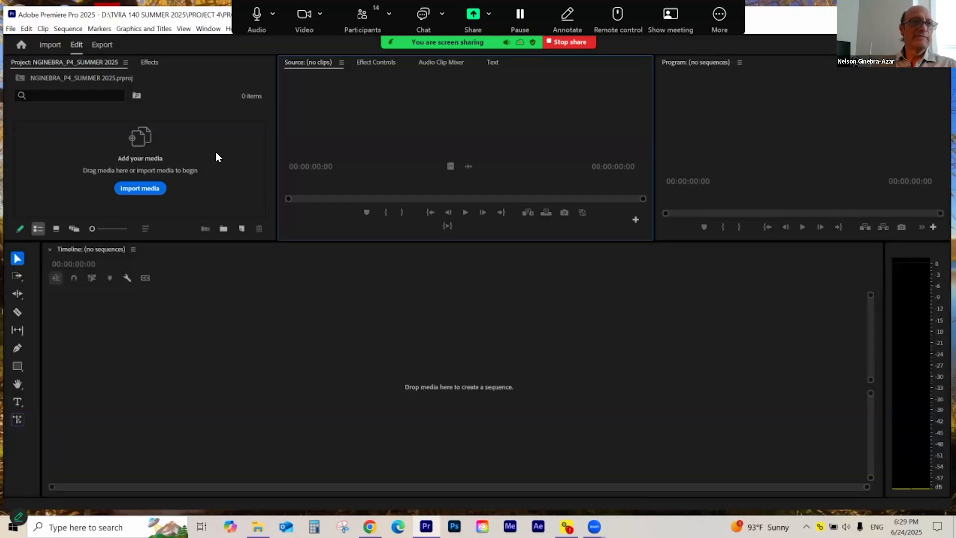
- Import the whole CALEB UPDATED CLIPS 11.3.18 folder from the VIDEO CLIPS folder of PROJECT 4
left_click(142, 189)
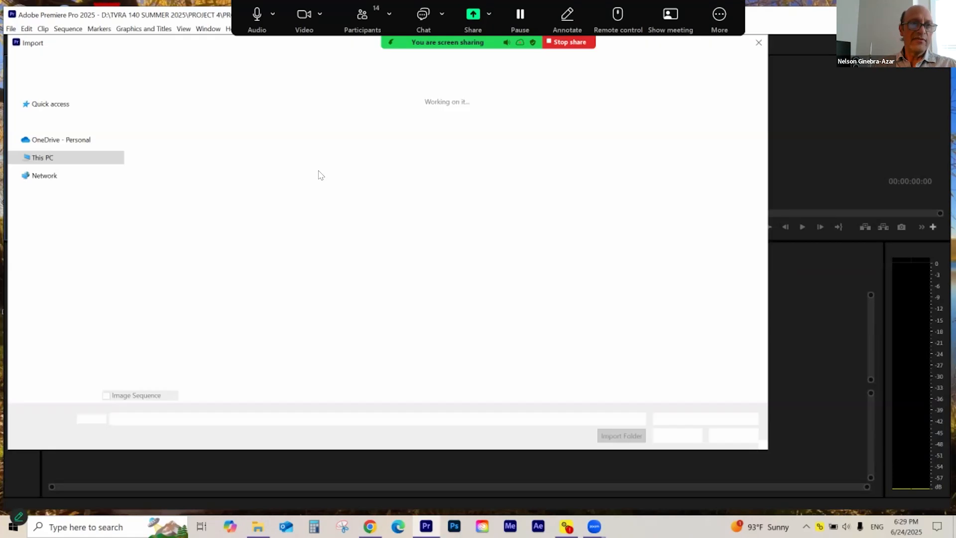
left_click(314, 61)
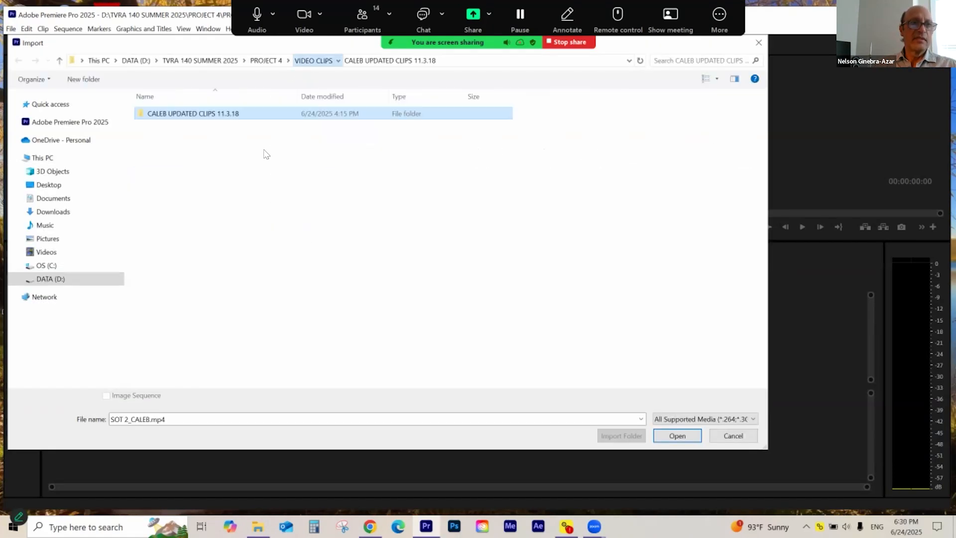
left_click(262, 61)
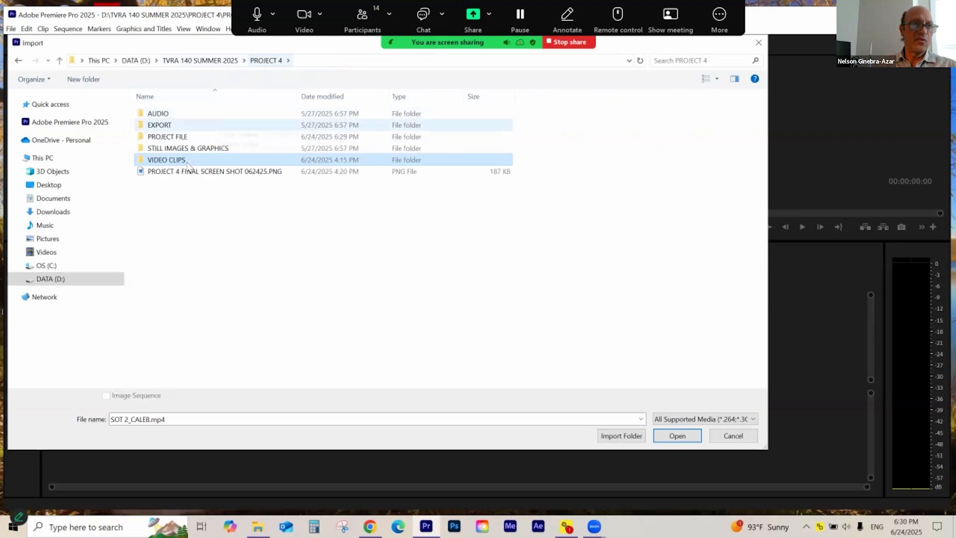
double_click(140, 159)
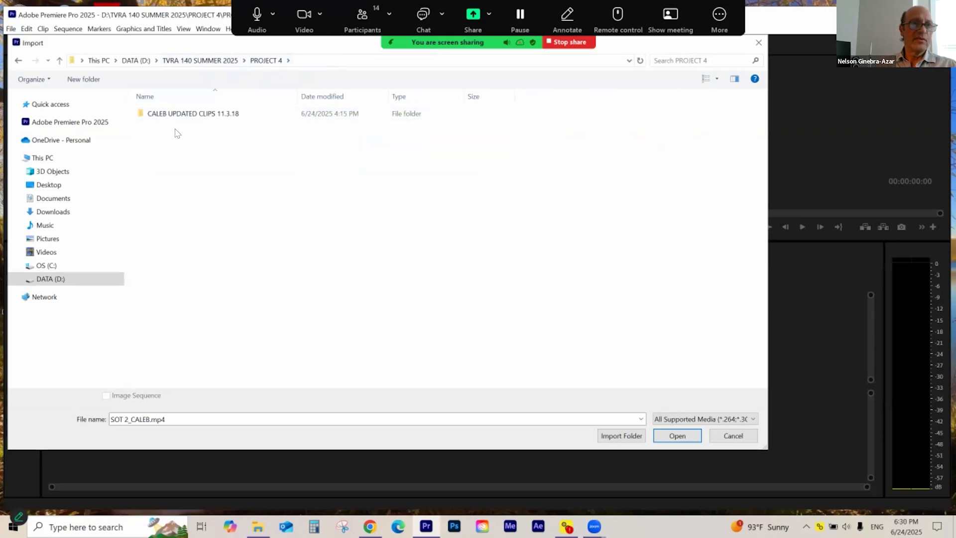
left_click(145, 116)
left_click(636, 437)
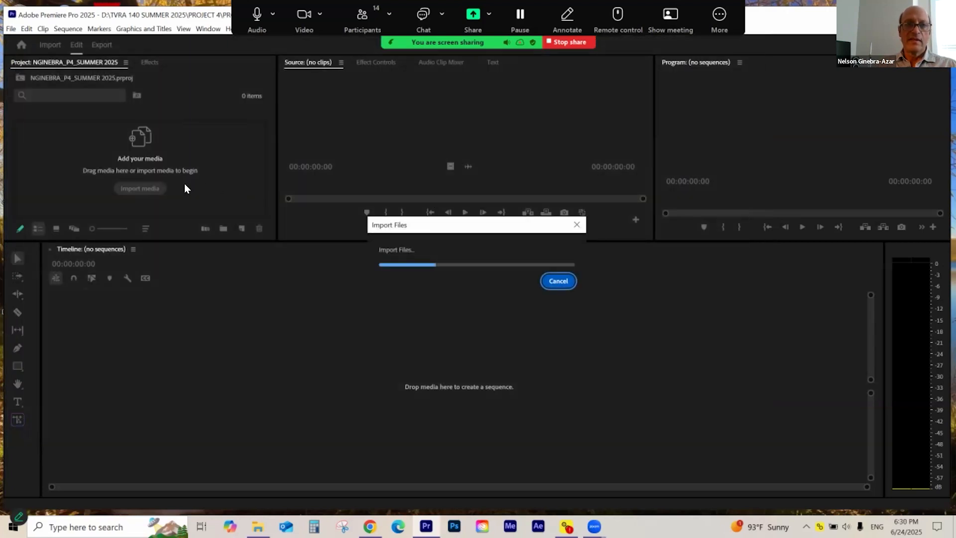
- Expand the imported clips bin and make the project area slightly taller to show more clips
left_click(36, 142)
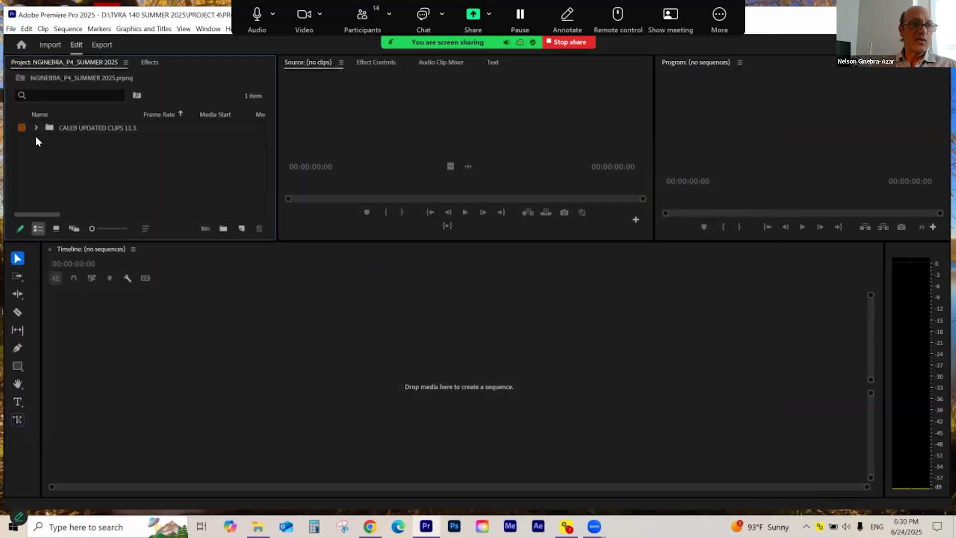
left_click(36, 128)
left_click(36, 128)
mouse_move(264, 143)
left_mouse_down()
mouse_move(262, 196)
mouse_move(270, 145)
left_mouse_up()
scroll(269, 149, "up", 3)
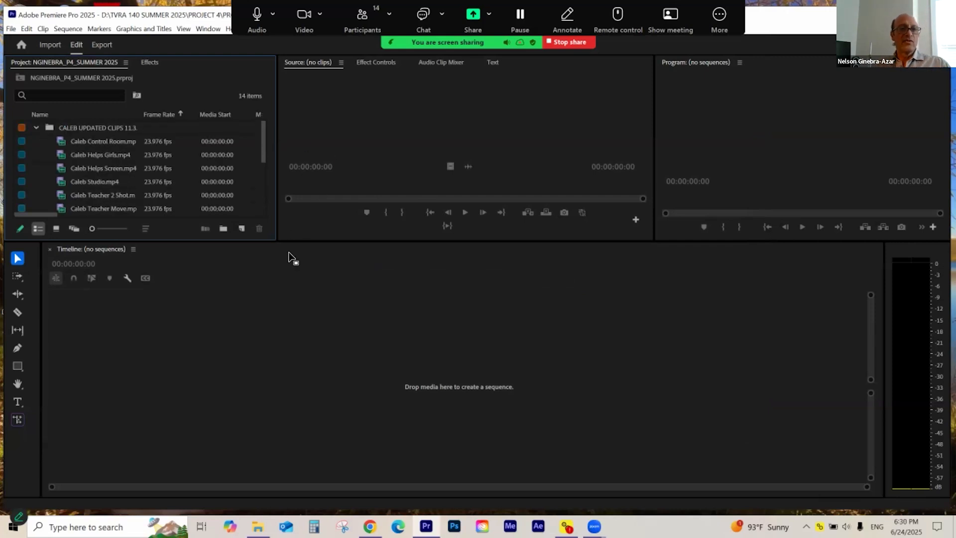
left_click_drag(277, 242, 278, 260)
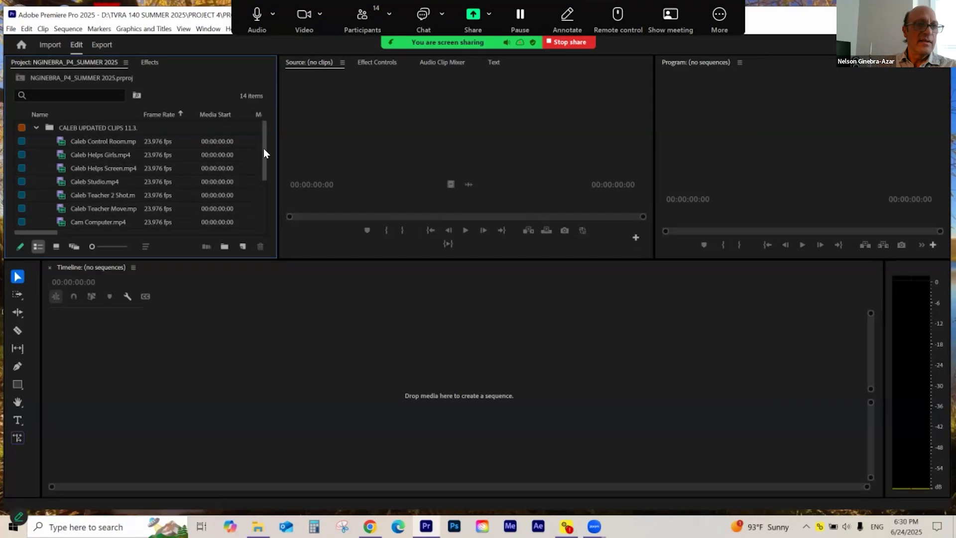
- Look through the imported clips, open SOT 1_CALEB.mp4 in the Source Monitor and enlarge the monitor area to show its picture
scroll(265, 170, "down", 3)
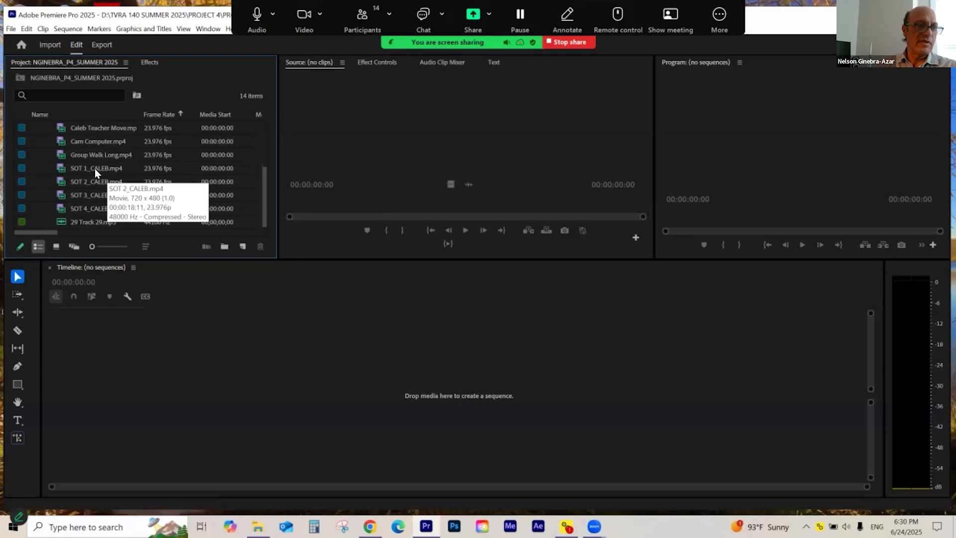
scroll(94, 172, "up", 1)
scroll(88, 205, "down", 1)
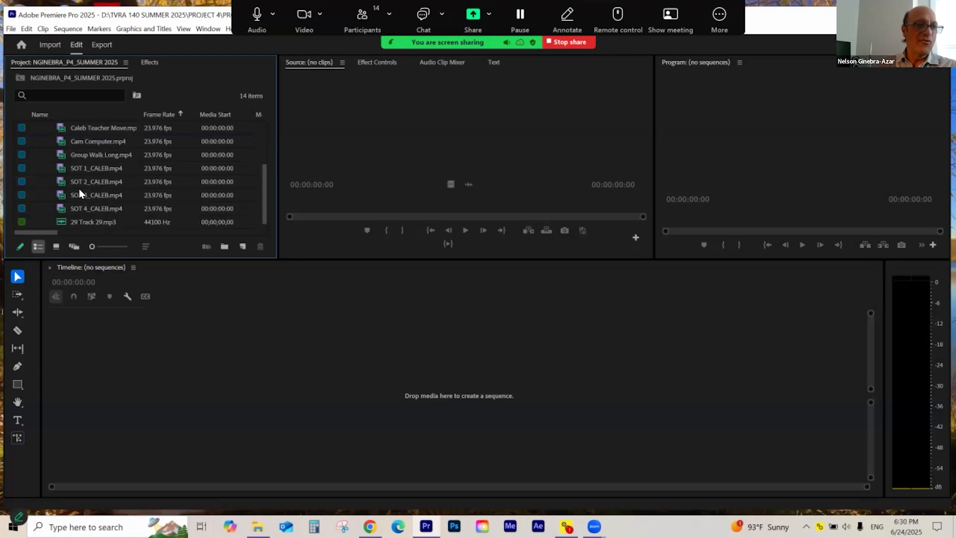
scroll(79, 188, "up", 3)
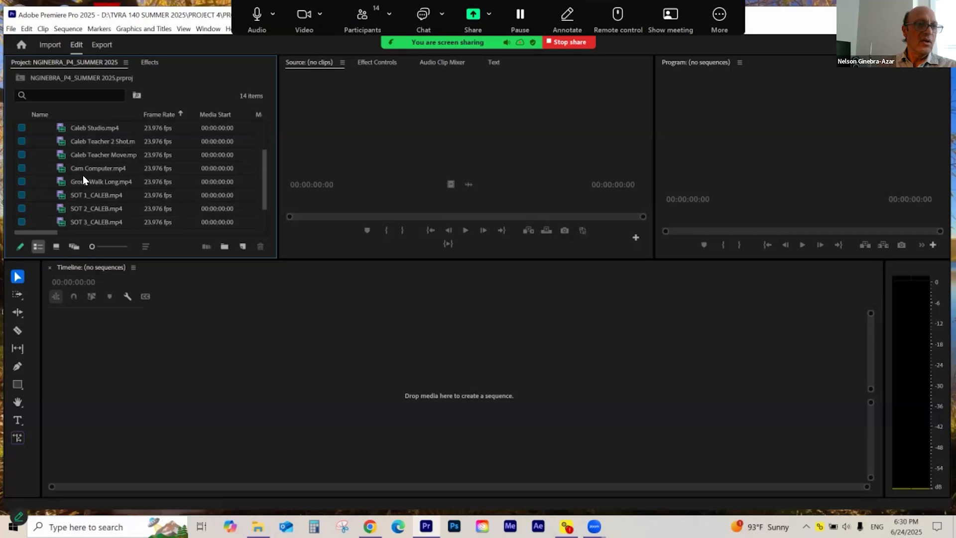
scroll(84, 172, "up", 3)
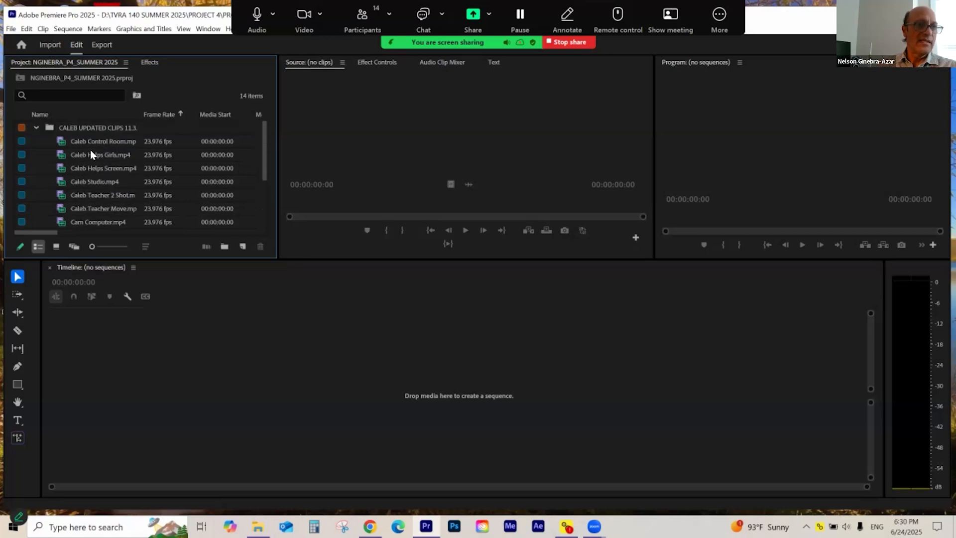
scroll(88, 171, "down", 1)
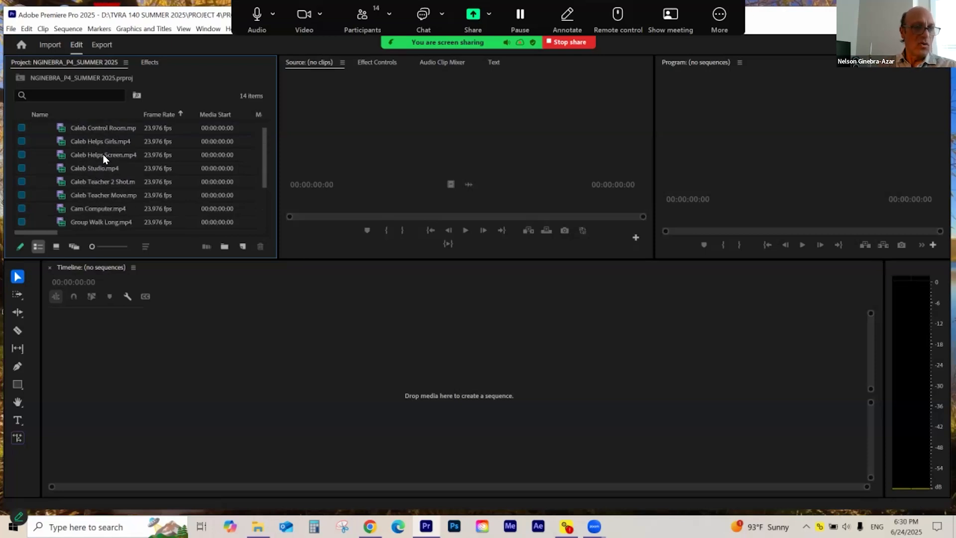
scroll(86, 159, "down", 5)
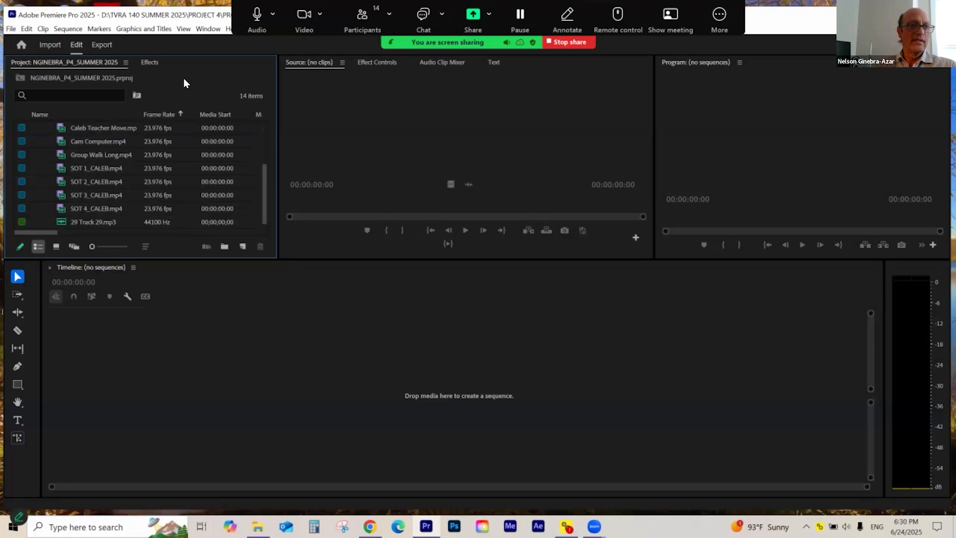
double_click(62, 168)
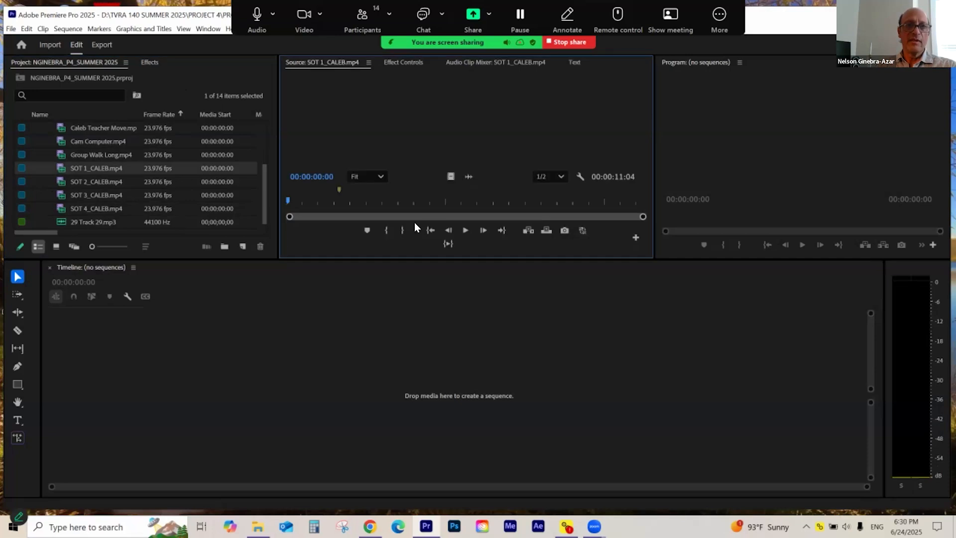
left_click_drag(352, 258, 352, 295)
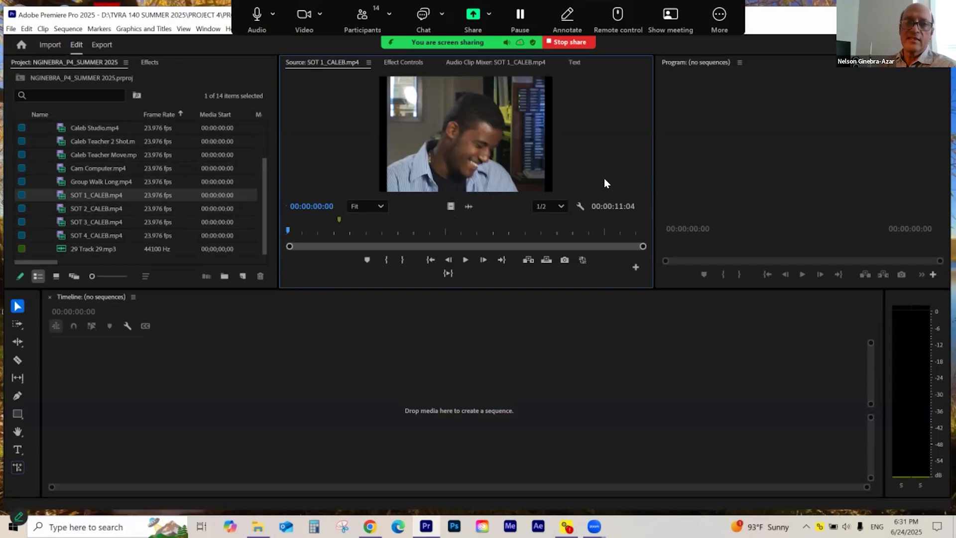
- Play the first three seconds or so of SOT 1_CALEB.mp4 and set the computer's speaker volume to 55
left_click(465, 260)
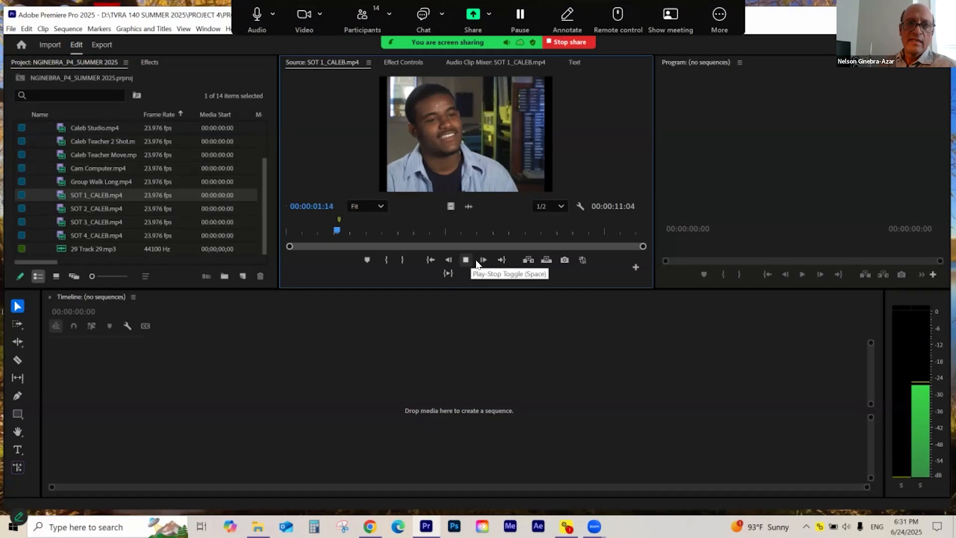
left_click(476, 262)
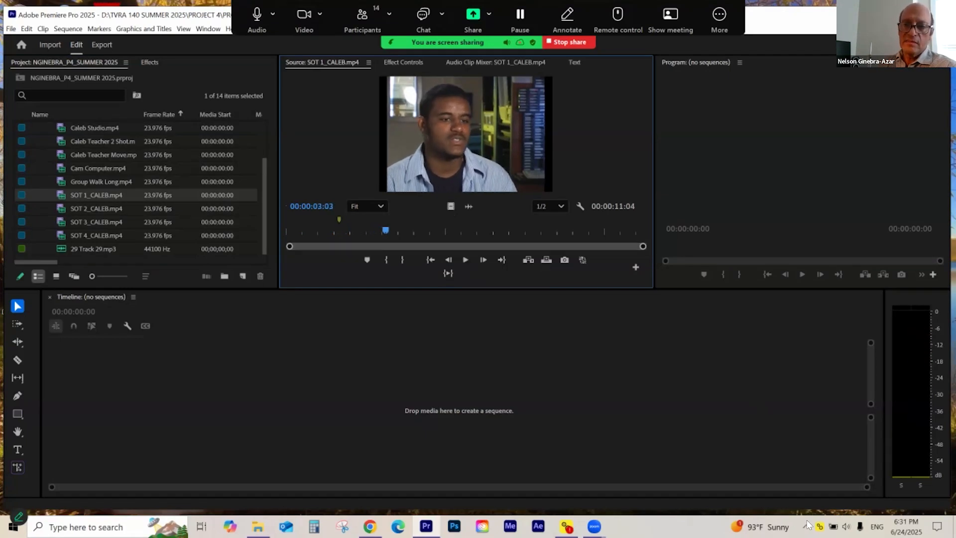
left_click(844, 525)
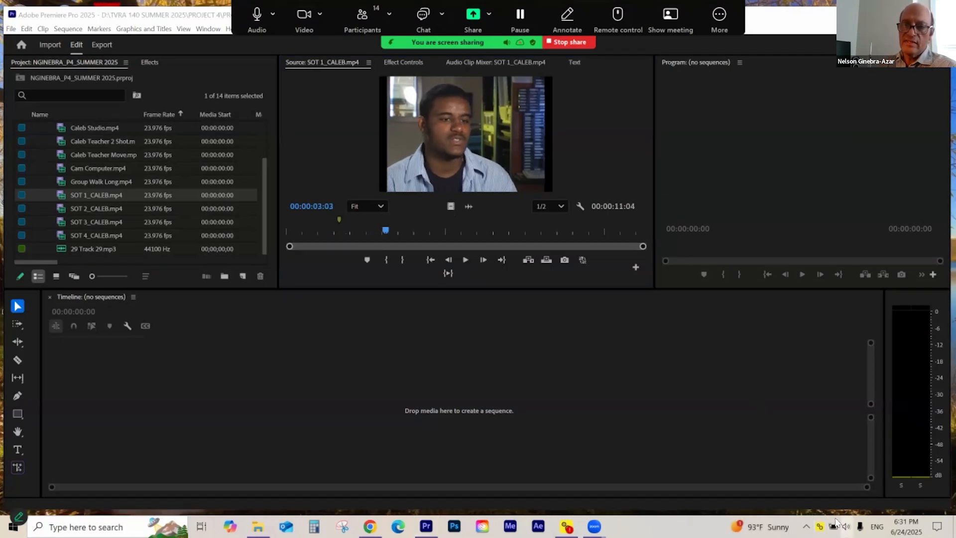
left_click_drag(836, 499, 862, 504)
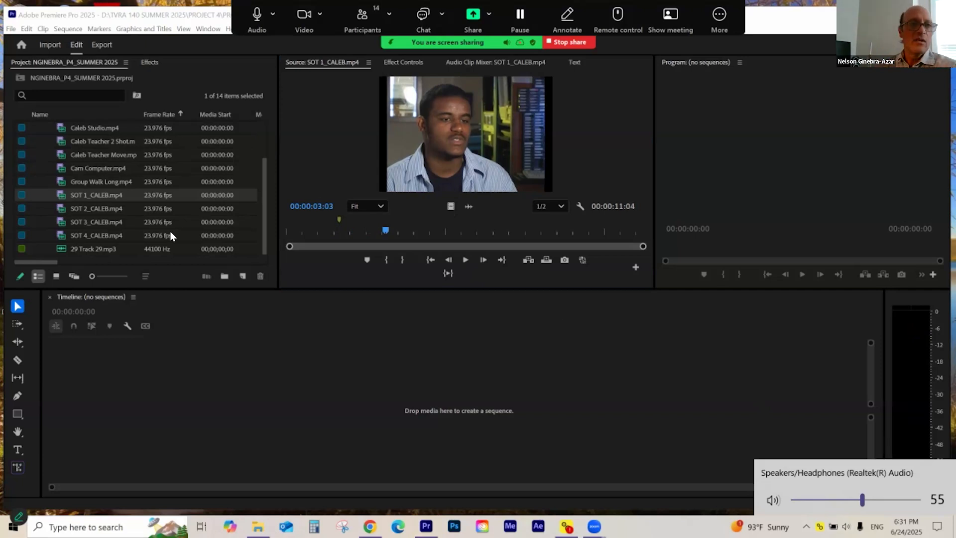
- Scrub through Cam Computer.mp4 in the Source Monitor to about 00:00:08:19 and reselect SOT 1_CALEB.mp4 in the bin
double_click(61, 213)
double_click(67, 170)
left_click_drag(354, 232, 510, 234)
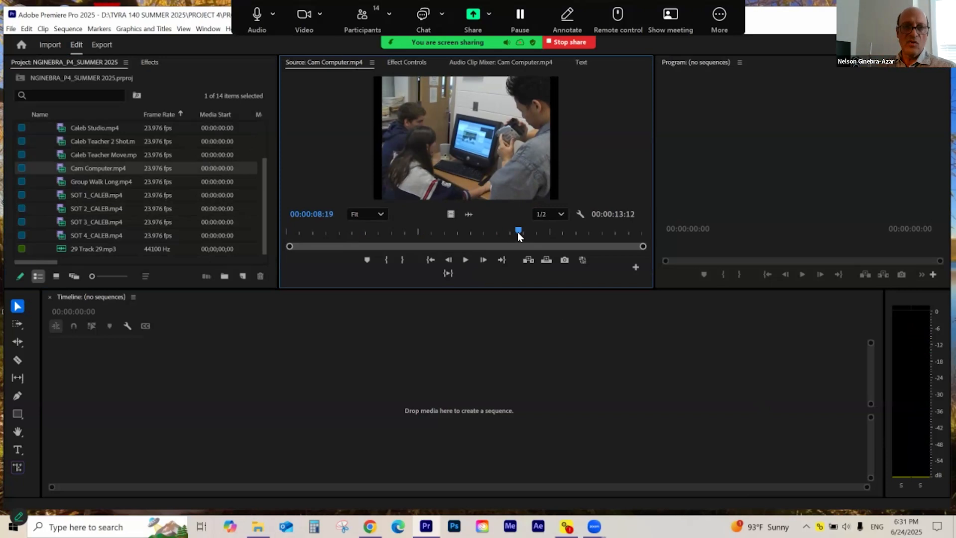
left_click(65, 195)
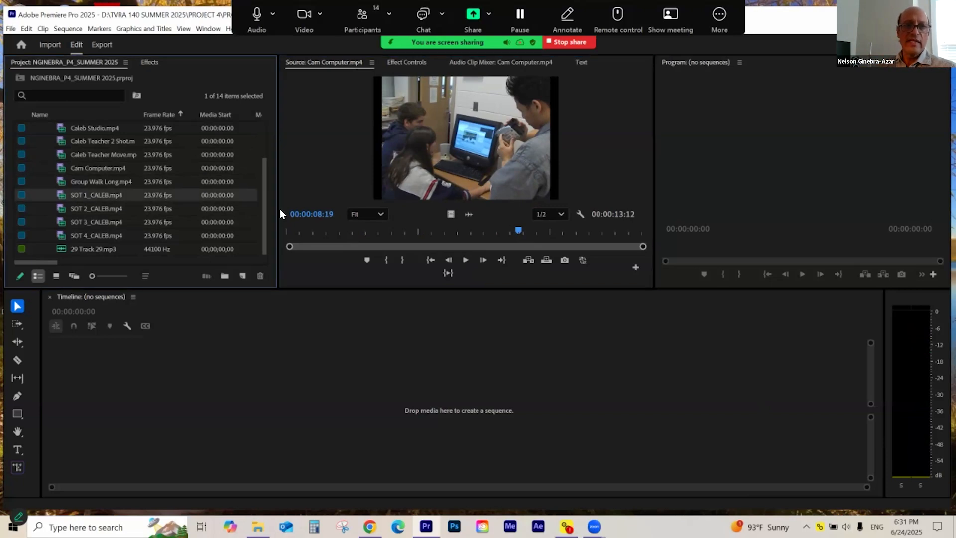
- Load SOT 1_CALEB.mp4 in the Source Monitor and open the P4_TVRA 140 PROJECT 4 student copy PDF from the PROJECT 4 folder in Acrobat
left_click_drag(65, 195, 498, 188)
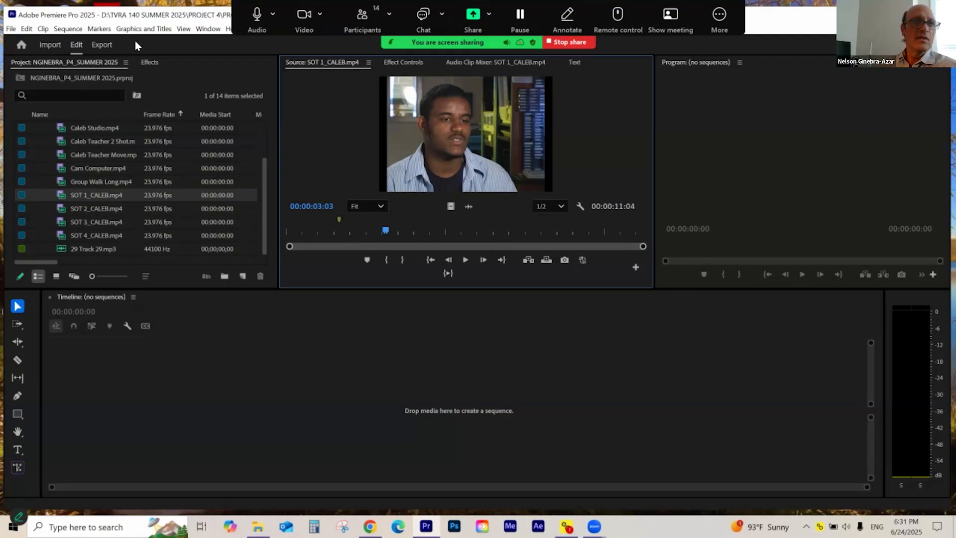
left_click(258, 526)
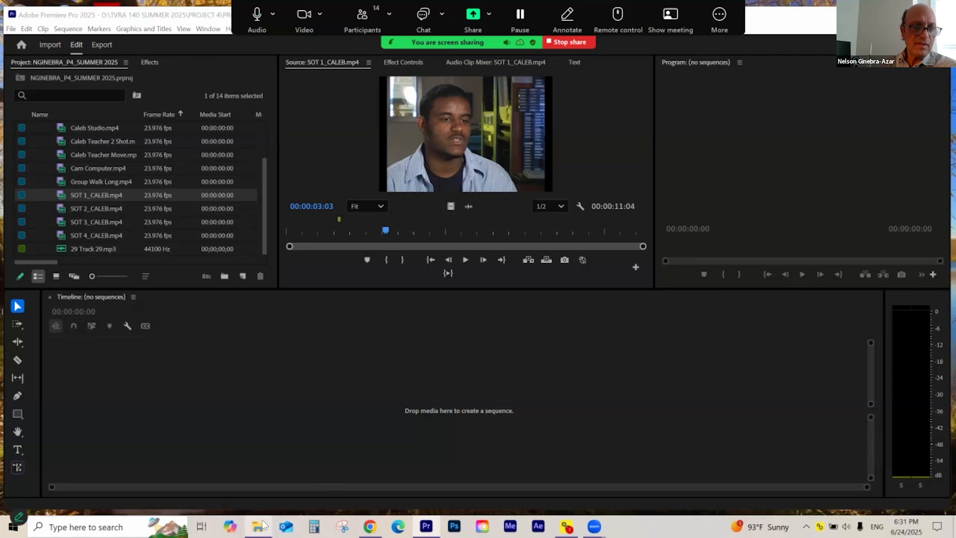
left_click(137, 351)
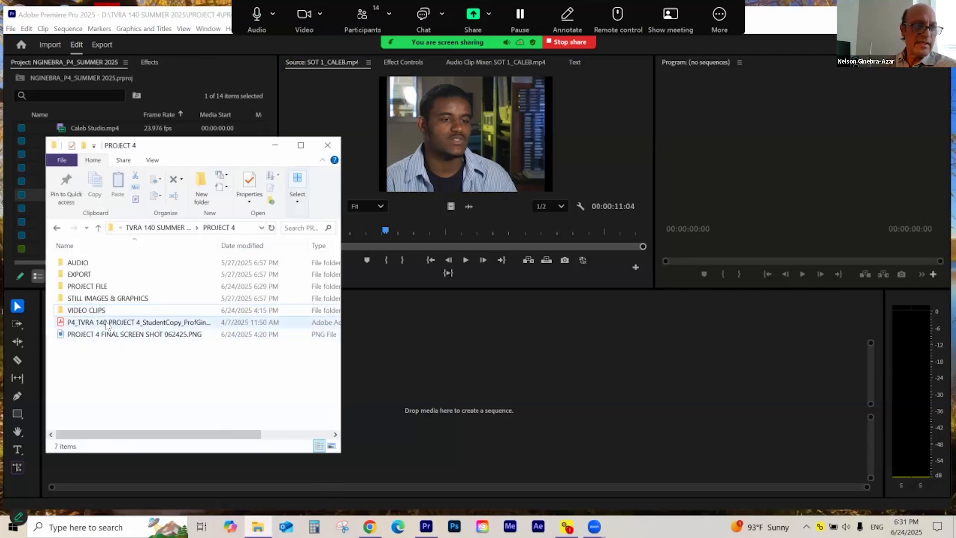
left_click(106, 324)
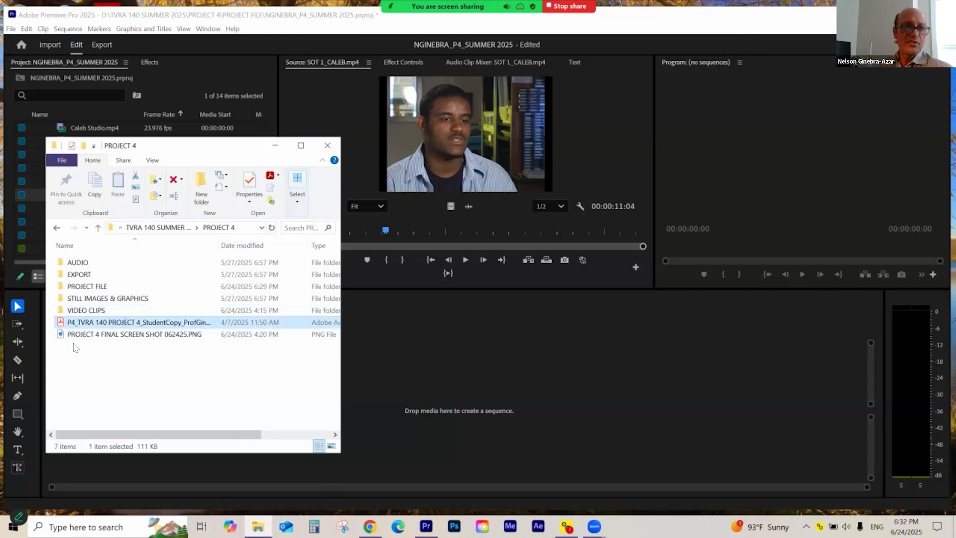
double_click(60, 323)
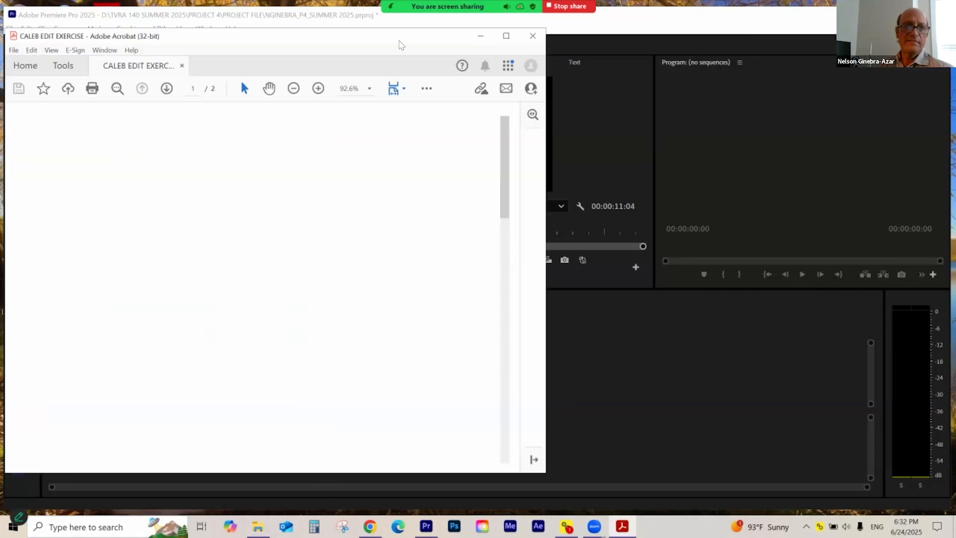
left_click_drag(401, 41, 477, 52)
left_click(255, 154)
left_click(275, 145)
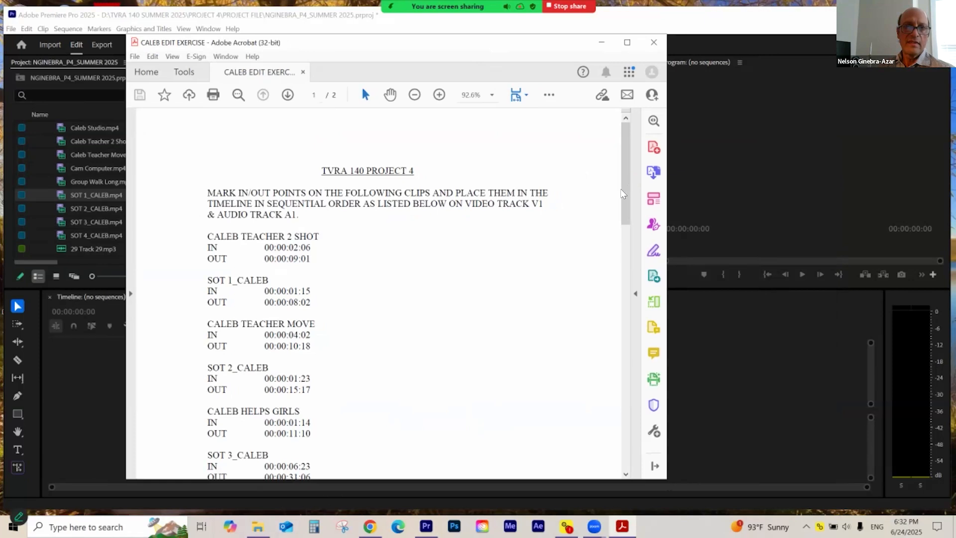
- Review the PDF's list of clips with their In and Out points and move its window aside to uncover the project's clip list
scroll(515, 241, "down", 3)
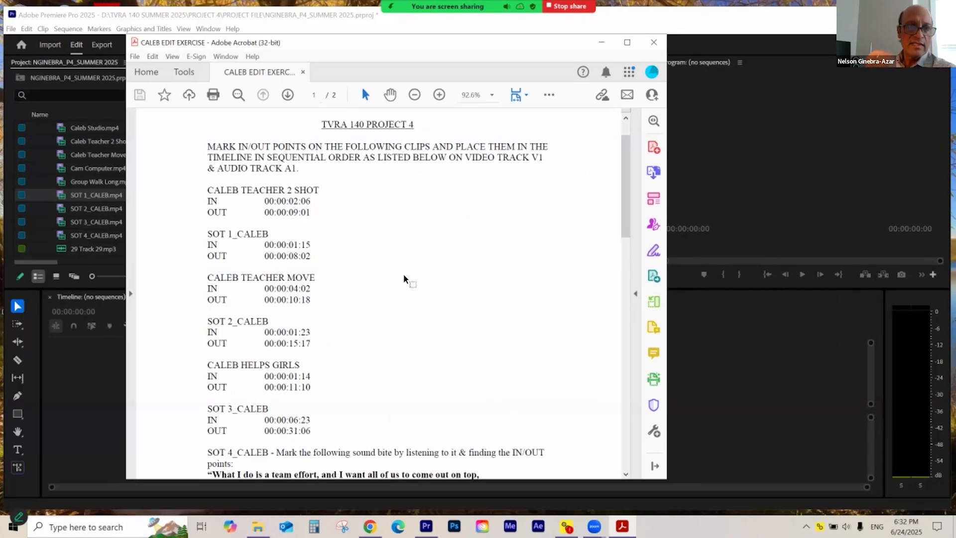
mouse_move(626, 207)
left_mouse_down()
mouse_move(626, 230)
mouse_move(626, 218)
left_mouse_up()
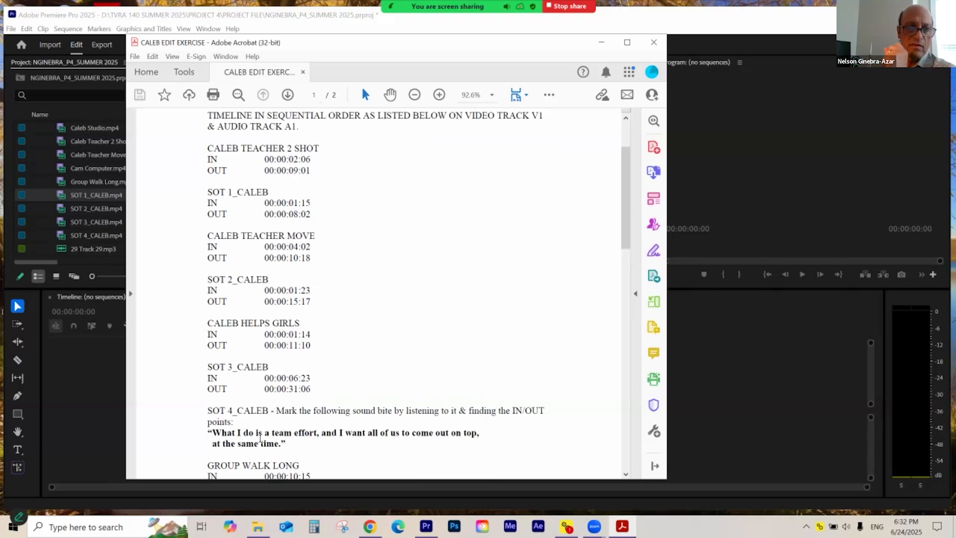
left_click_drag(630, 239, 639, 209)
left_click_drag(547, 48, 820, 40)
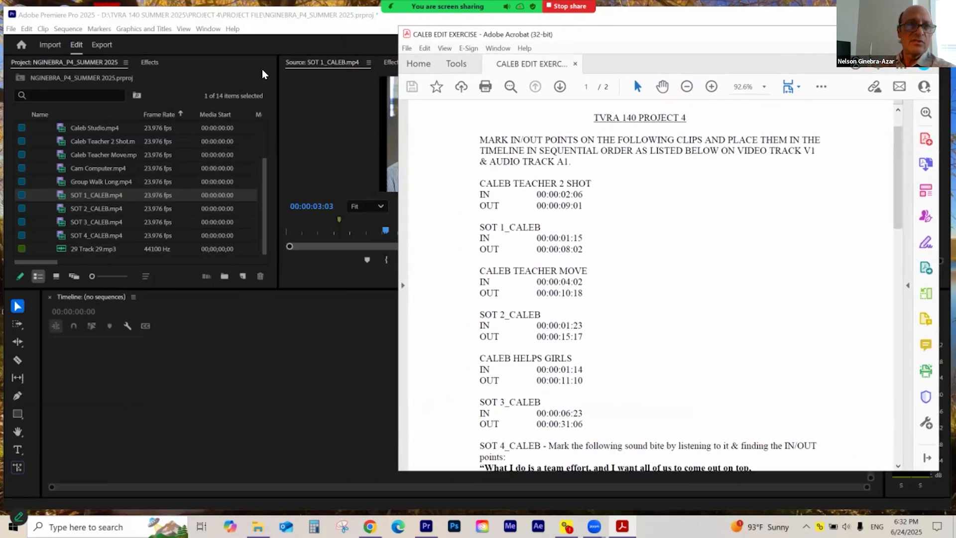
- Return to Premiere Pro, widen the clip list's Name column and preview Caleb Teacher 2 Shot.mp4 in the Source Monitor to about 00:00:06:04
left_click(313, 32)
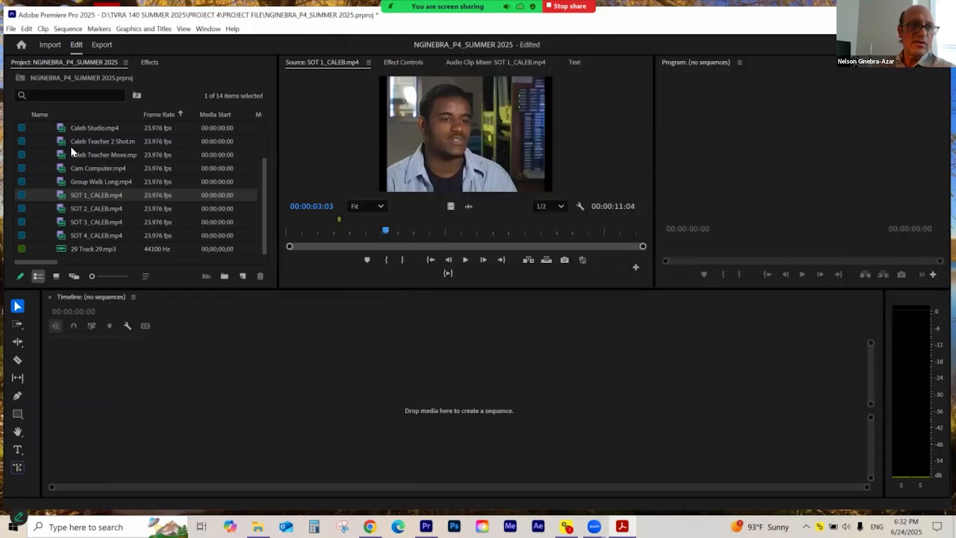
scroll(129, 141, "up", 1)
left_click_drag(139, 114, 168, 114)
double_click(58, 155)
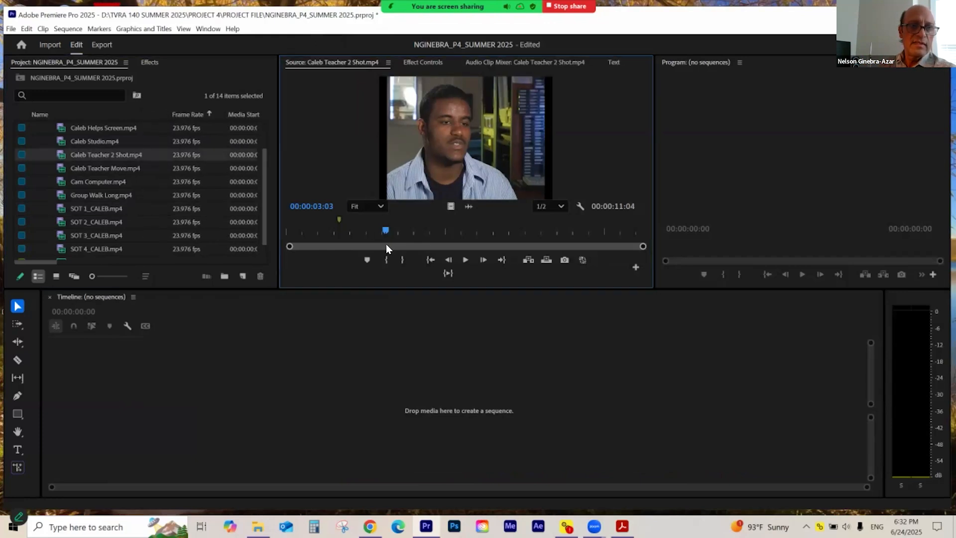
key("space")
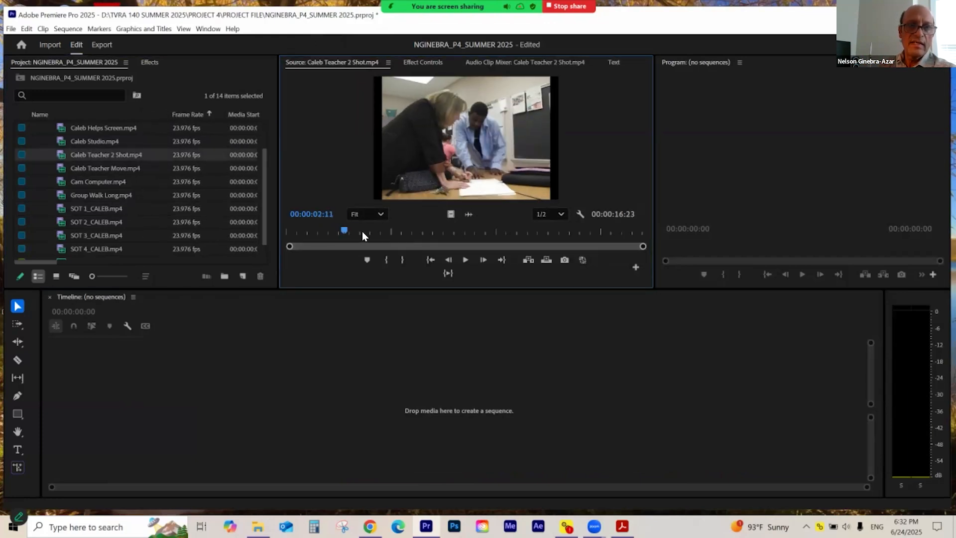
left_click_drag(294, 237, 410, 232)
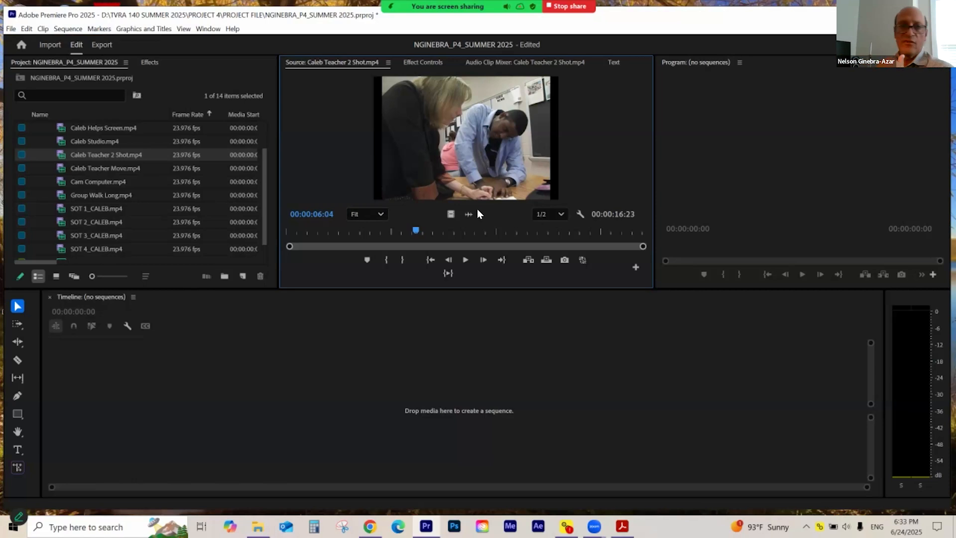
- Mark the In point of Caleb Teacher 2 Shot.mp4 at 00:00:02:06 in the Source Monitor
left_click(321, 218)
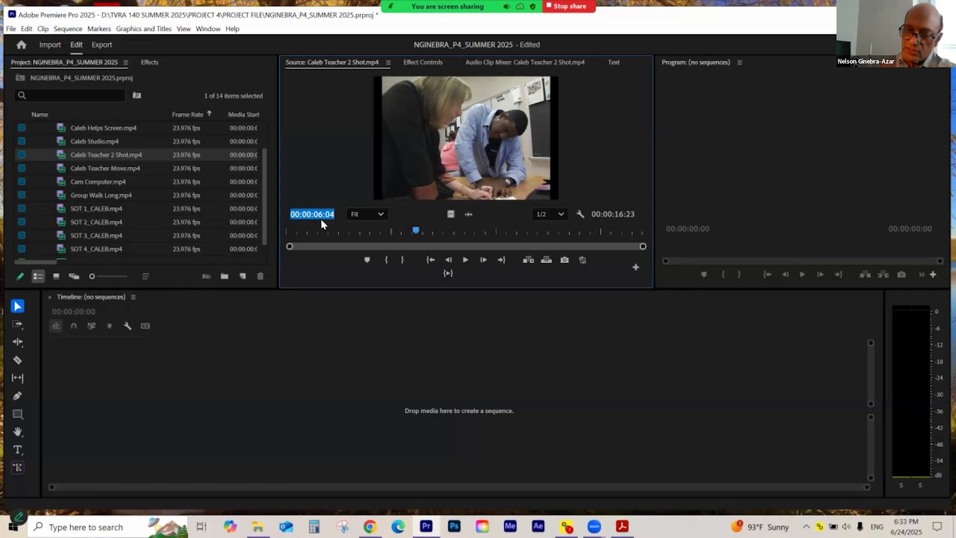
type("206")
key("Return")
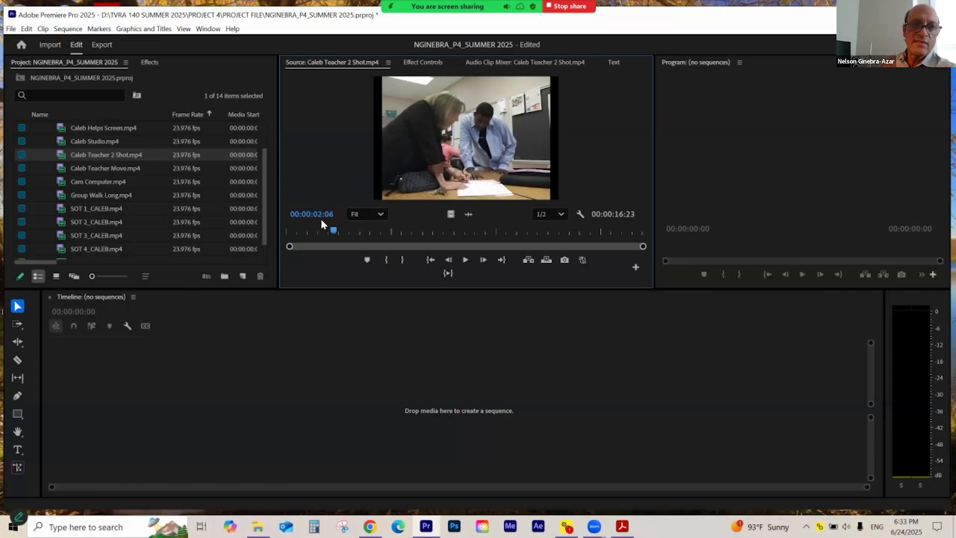
left_click(387, 261)
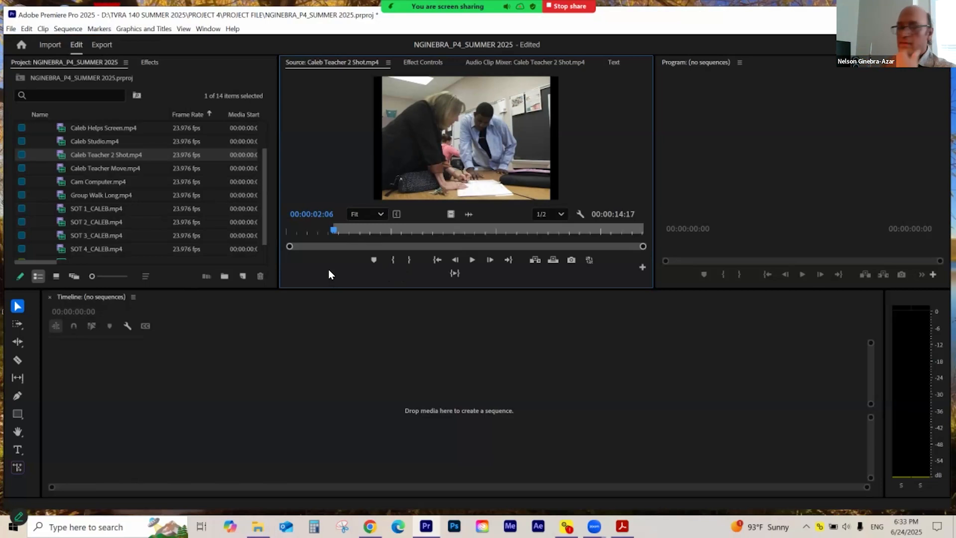
- Mark the Out point of Caleb Teacher 2 Shot.mp4 at 00:00:09:01 and place the marked clip in the empty timeline as a new sequence
left_click(317, 214)
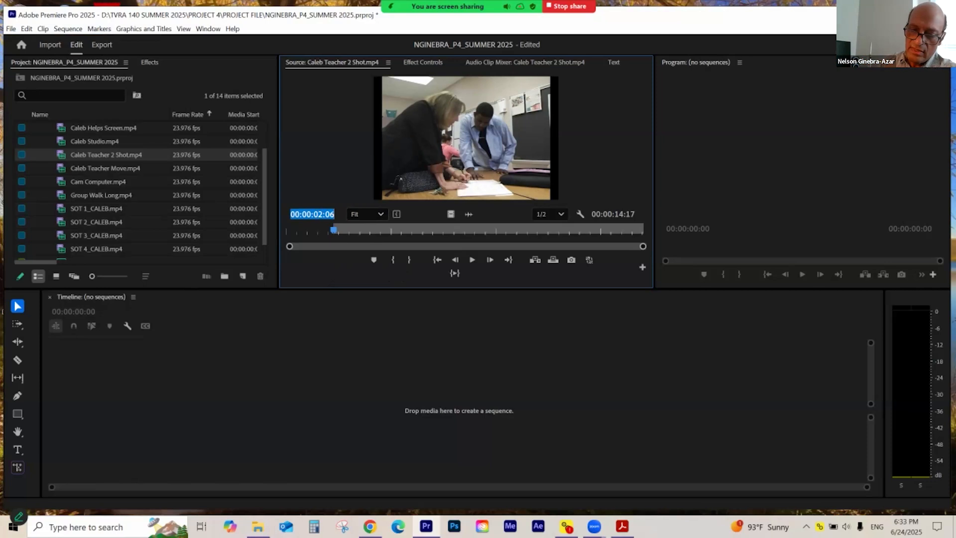
type("801")
key("Return")
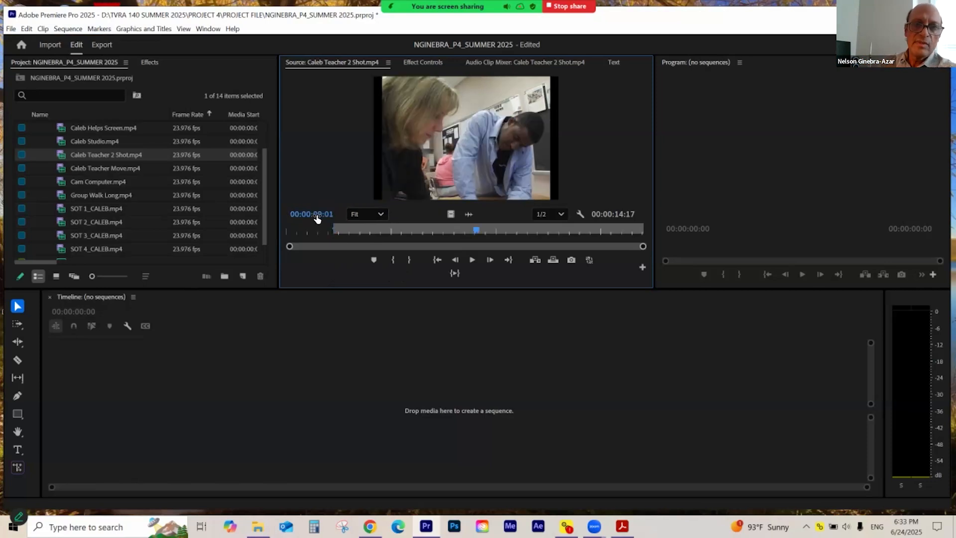
left_click(408, 261)
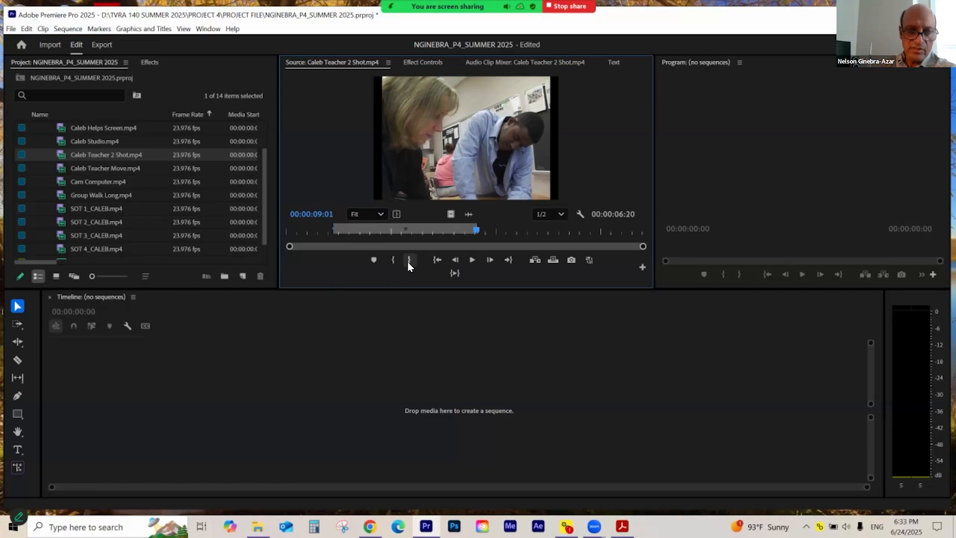
left_click_drag(481, 165, 142, 411)
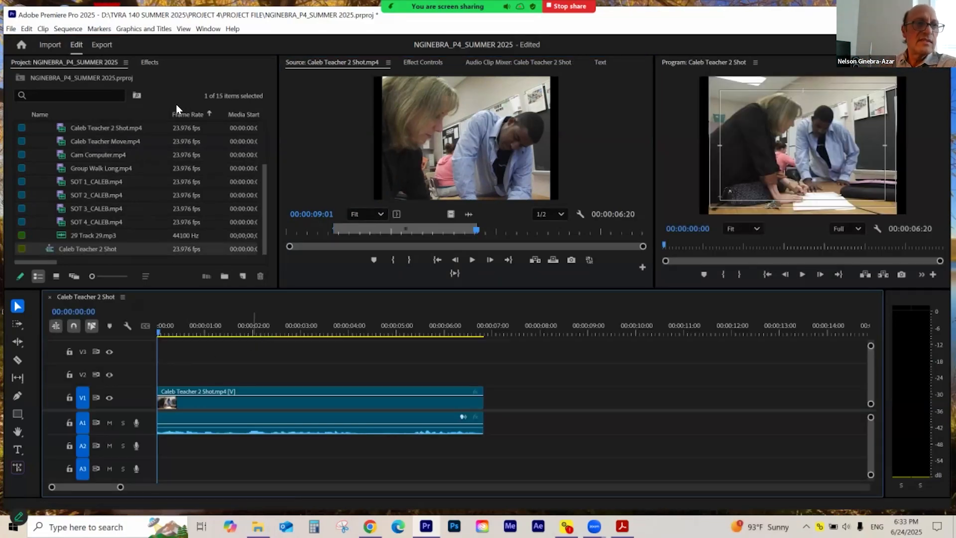
- Check the new sequence's timebase, frame size and other general options in Sequence Settings and accept them as they are
left_click(72, 31)
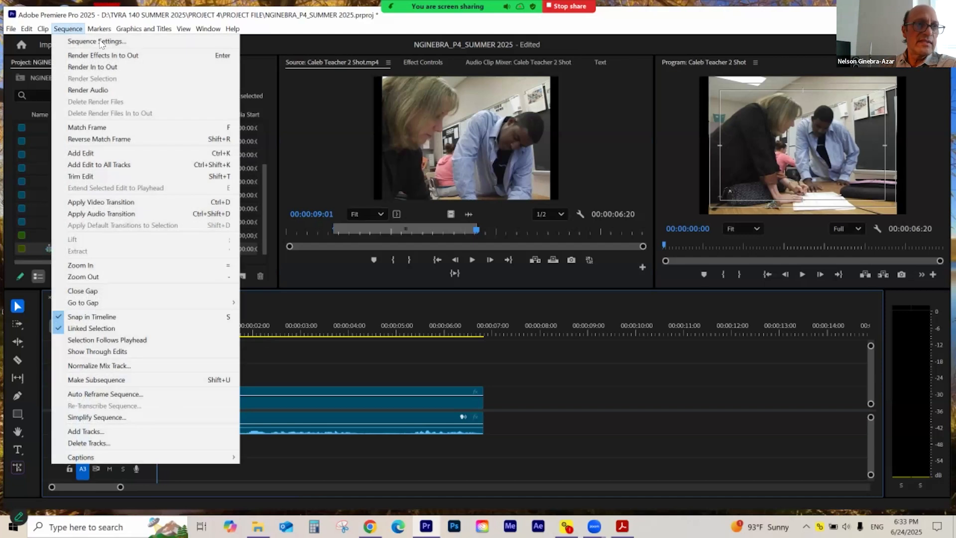
left_click(80, 42)
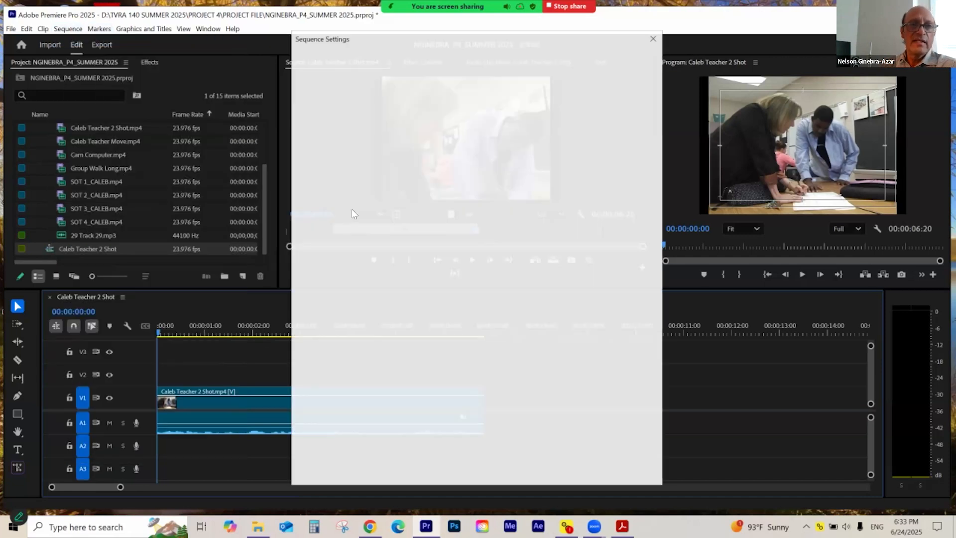
left_click(464, 145)
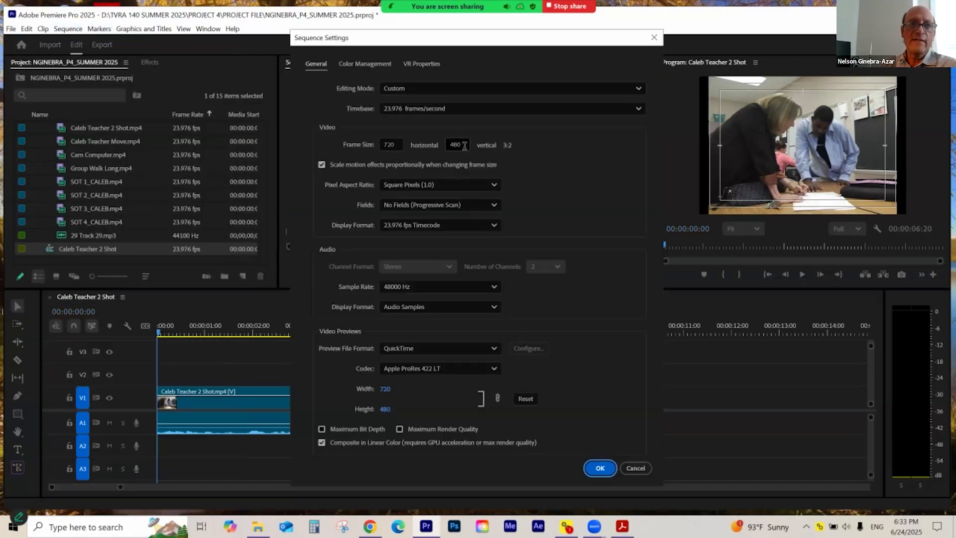
left_click(393, 113)
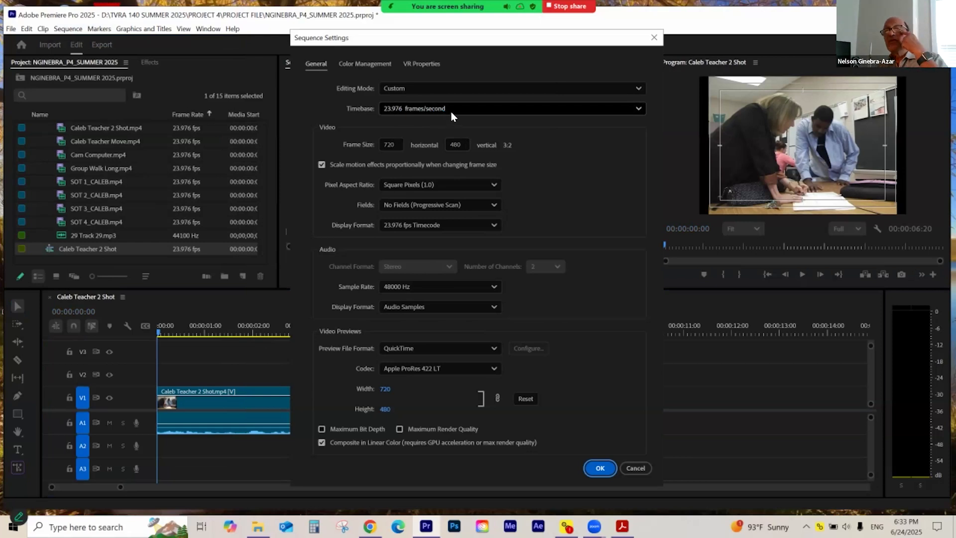
left_click_drag(493, 40, 485, 39)
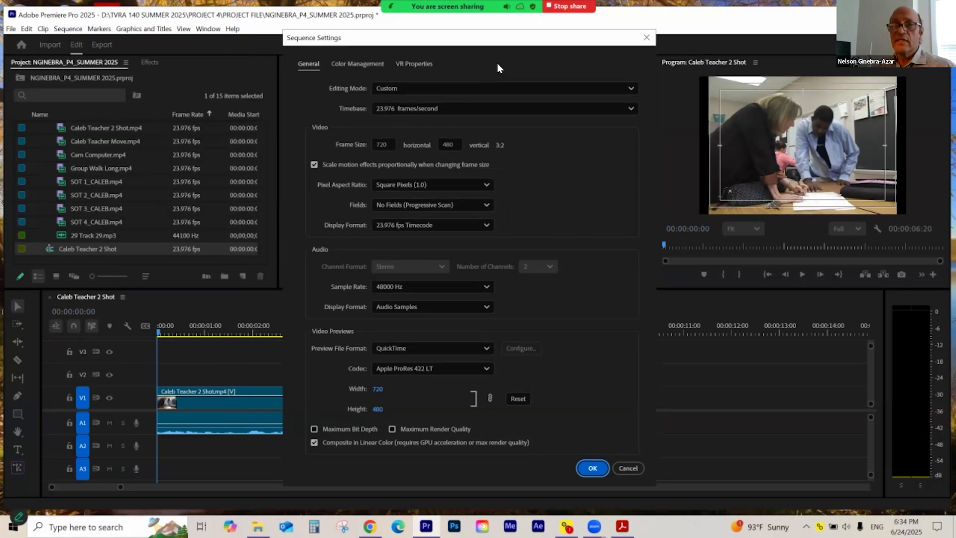
left_click(596, 470)
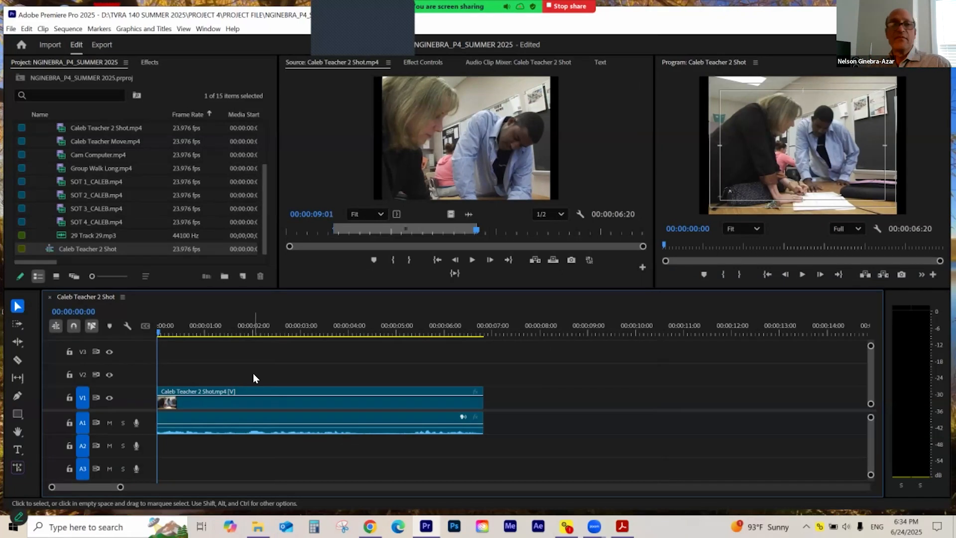
- Scrub through the Caleb Teacher 2 Shot sequence and place the timeline playhead at the end of the clip
left_click_drag(199, 327, 458, 347)
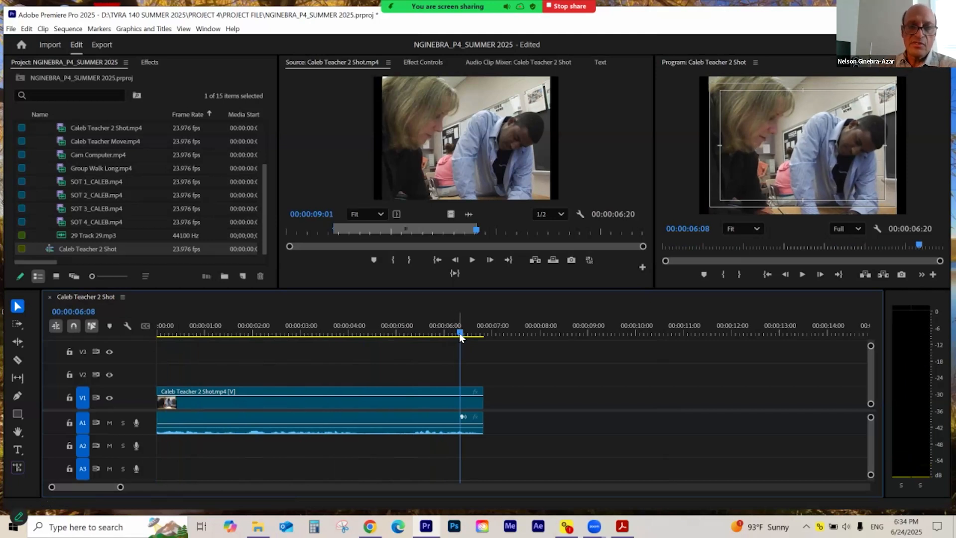
key("End")
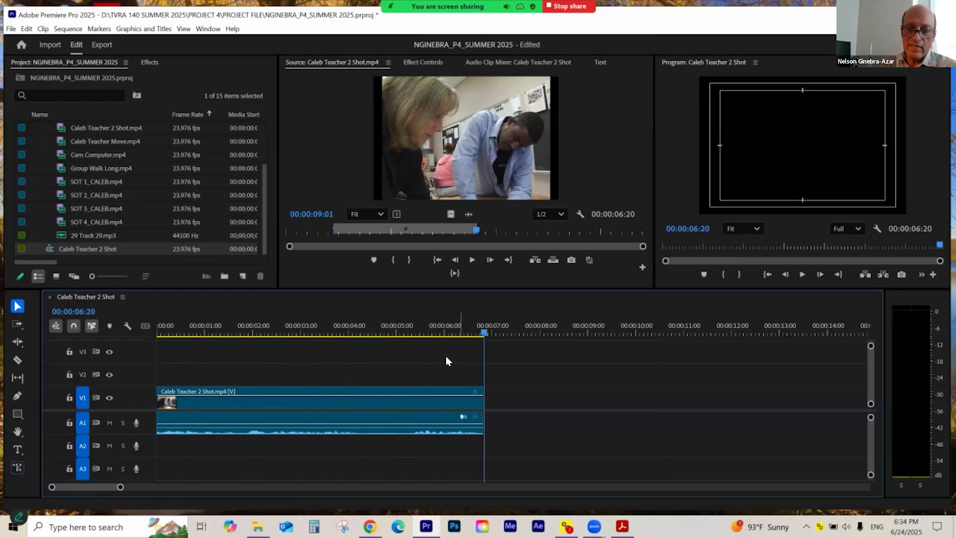
key("Home")
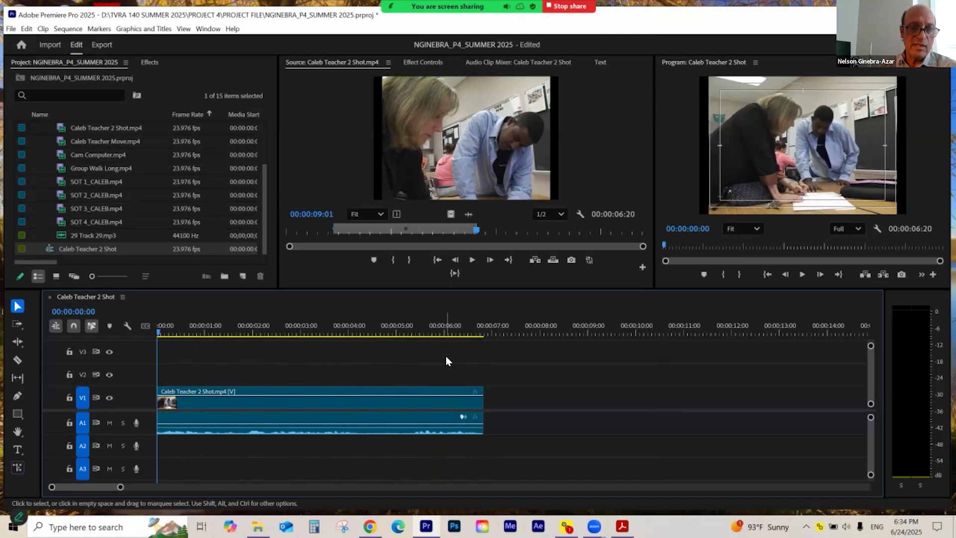
key("End")
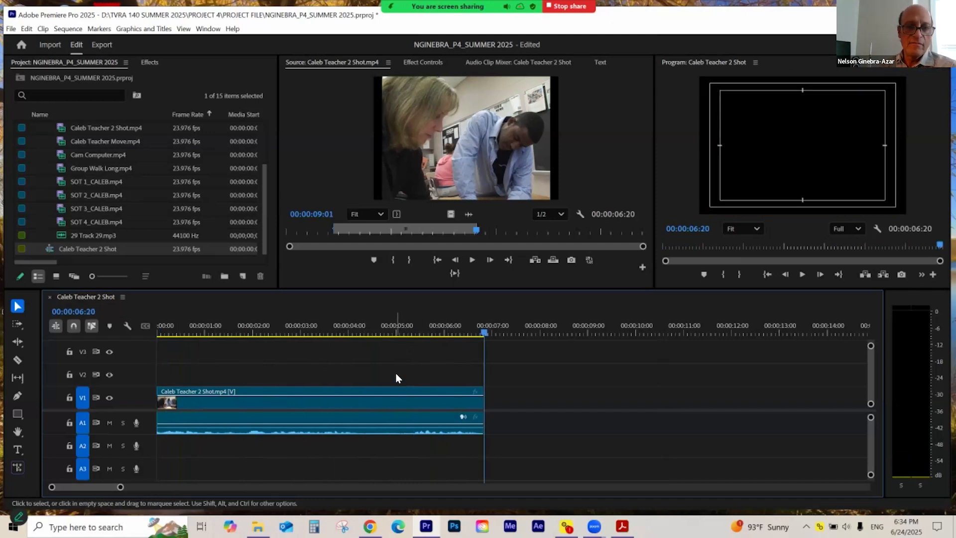
- Look up SOT 1_CALEB in the assignment PDF, and mark the In point of SOT 1_CALEB.mp4 at 00:00:01:15
left_click(625, 526)
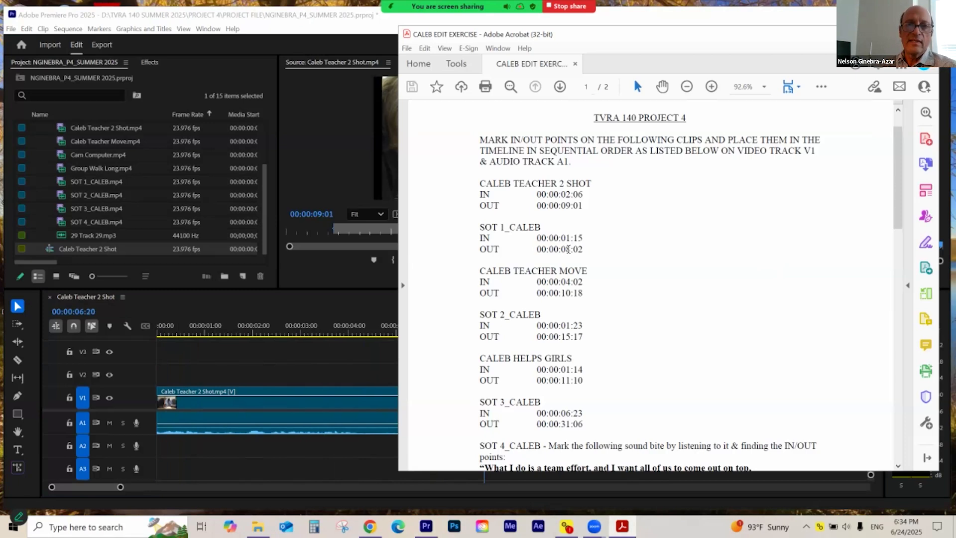
left_click(349, 40)
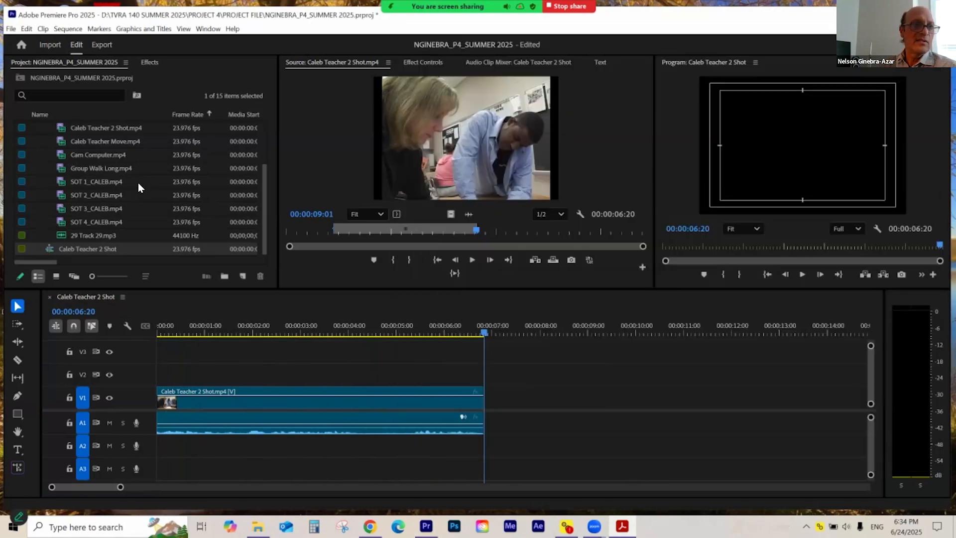
double_click(61, 186)
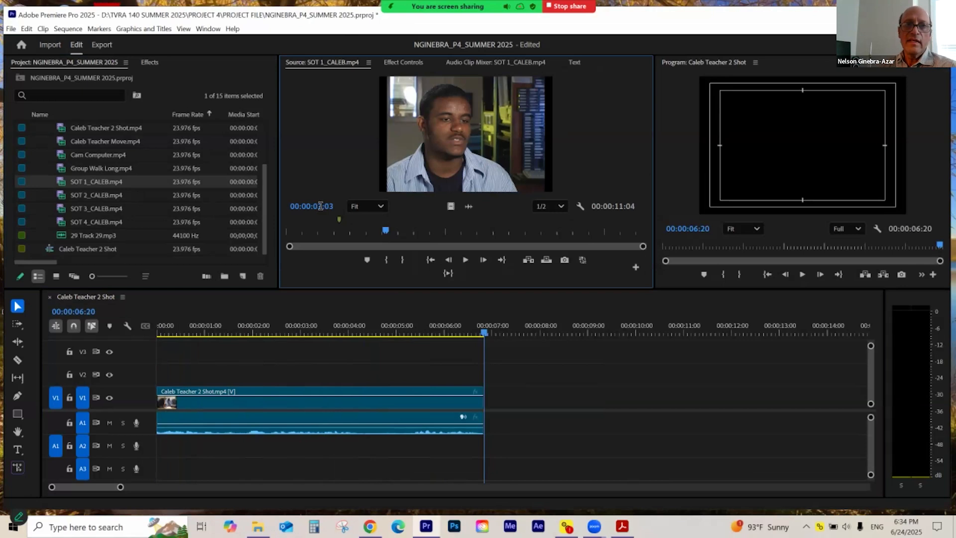
left_click(320, 206)
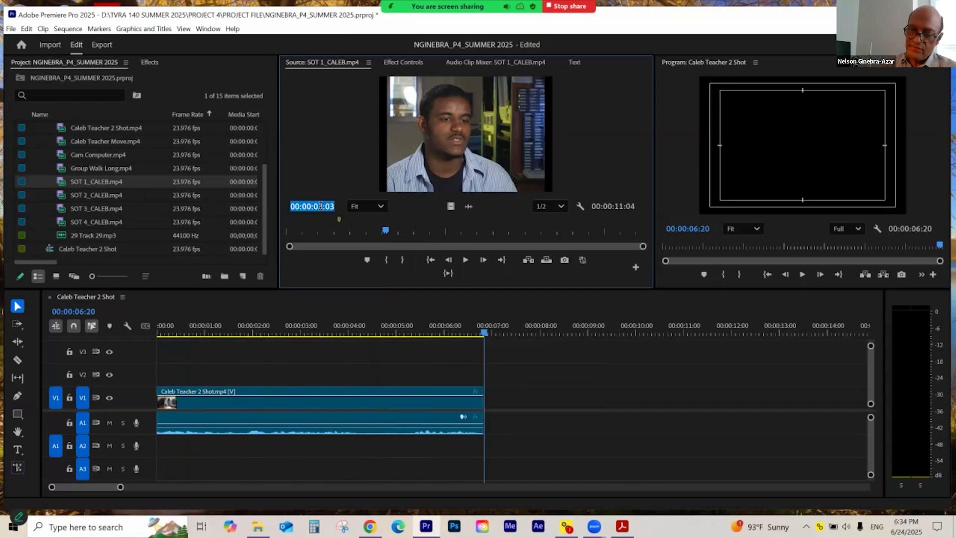
type("115")
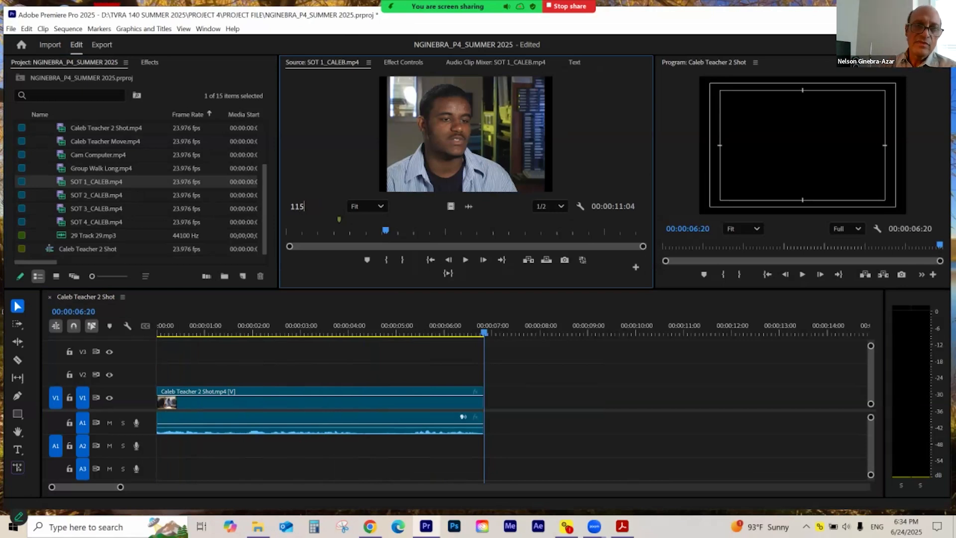
key("Return")
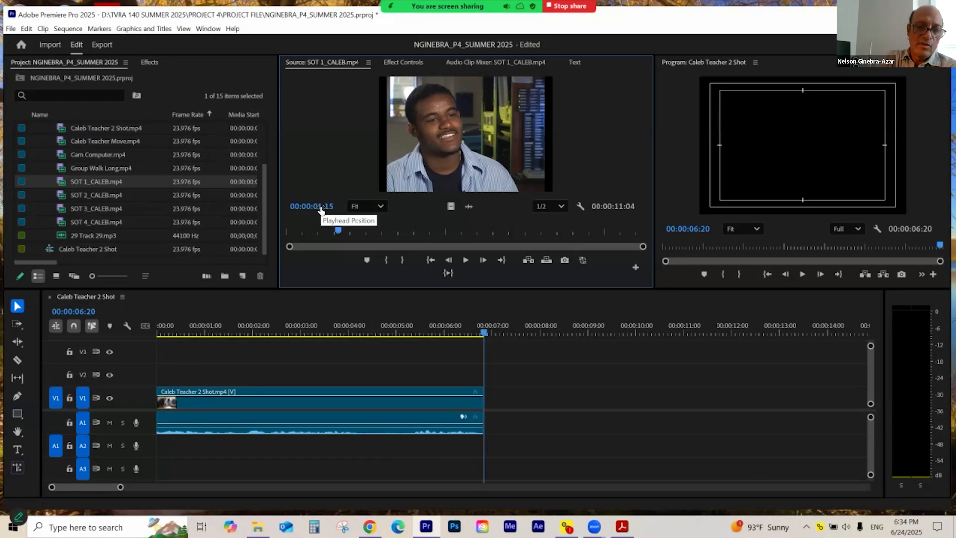
key("i")
- Mark the Out point of SOT 1_CALEB.mp4 at 00:00:08:02 in the Source Monitor
left_click(320, 206)
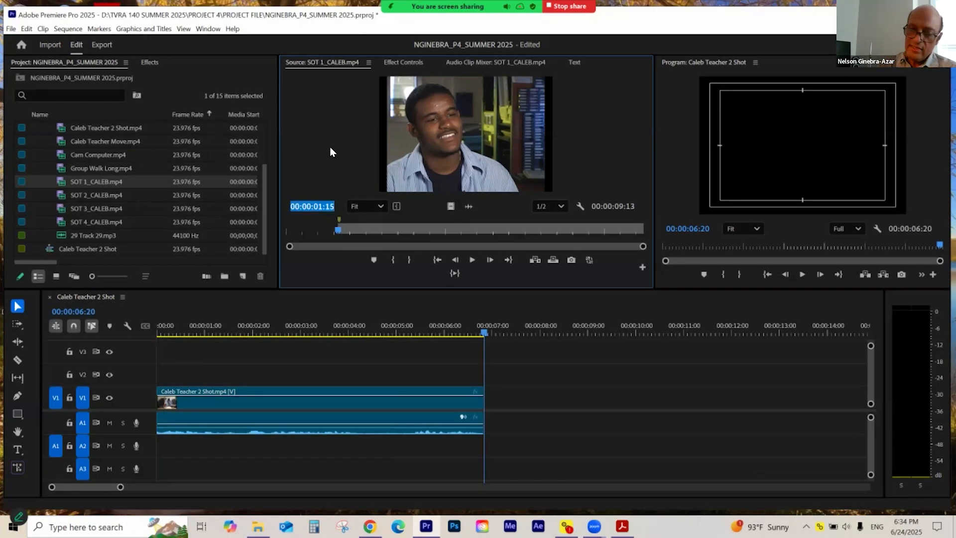
type("802")
key("Return")
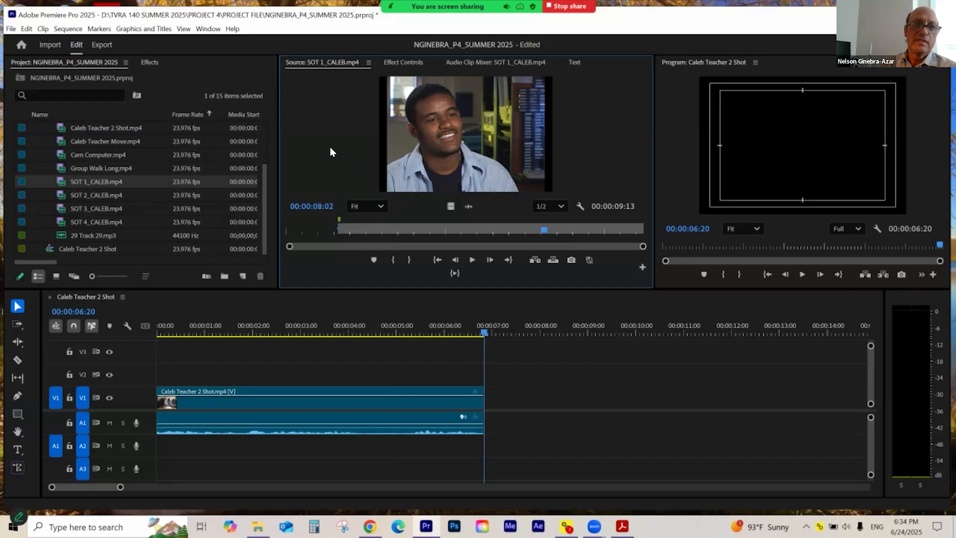
key("o")
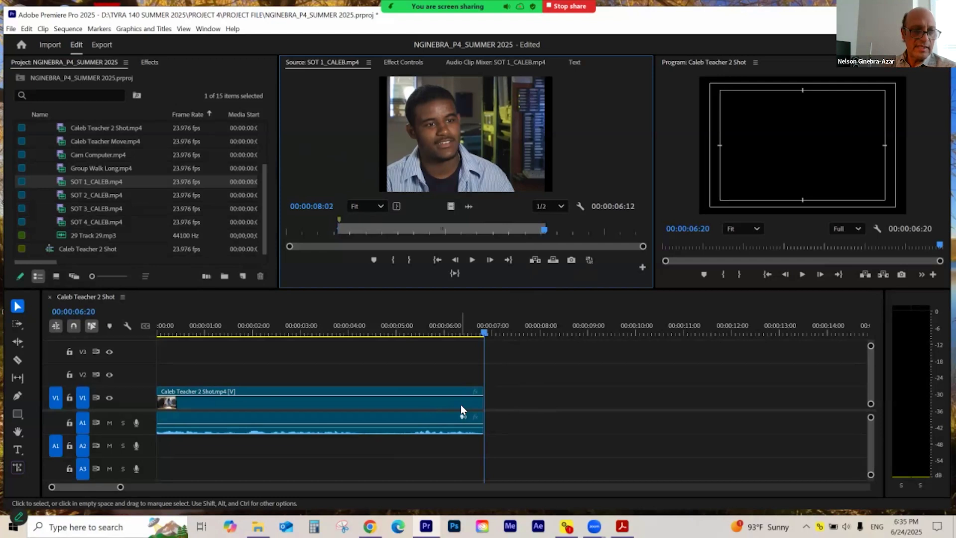
- Patch the source audio to track A1 and insert the marked SOT 1_CALEB.mp4 clip after Caleb Teacher 2 Shot
left_click(56, 424)
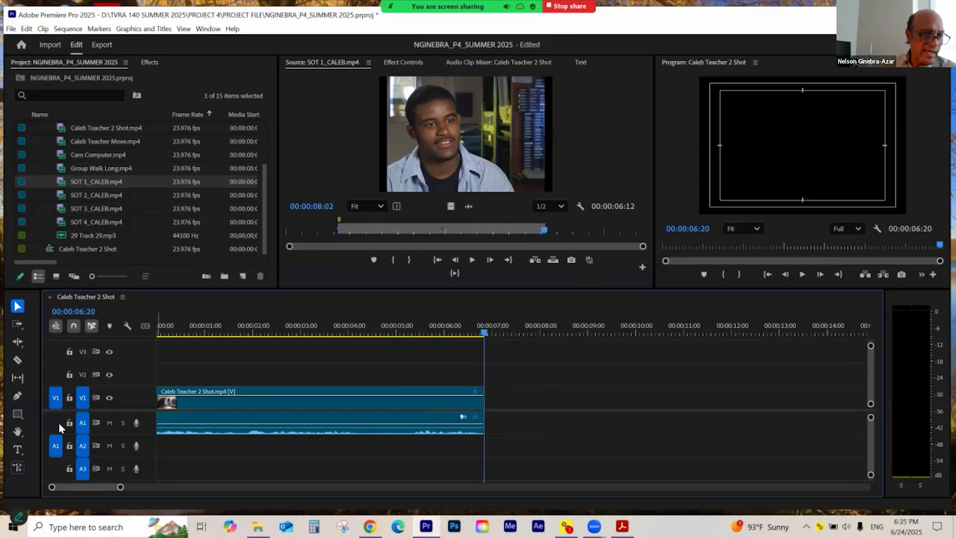
left_click(59, 423)
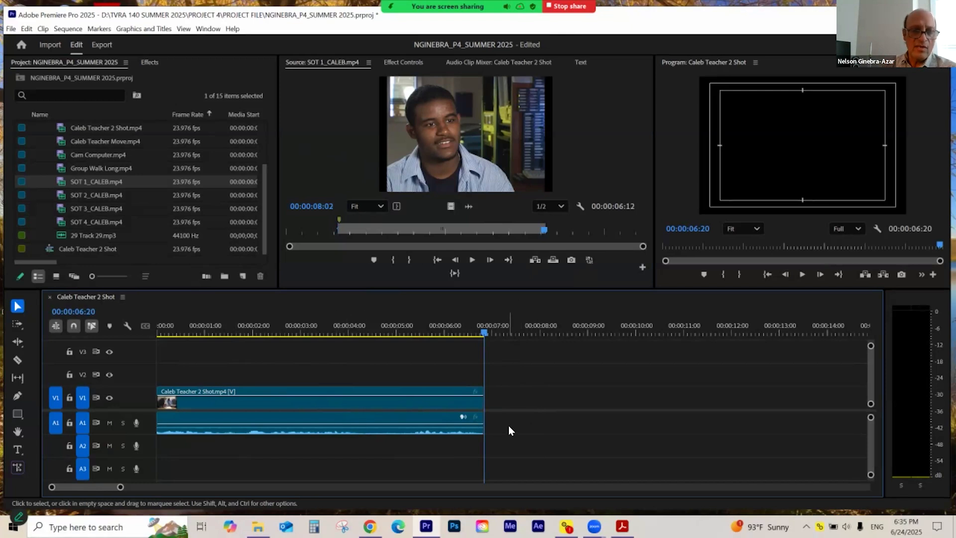
left_click(536, 261)
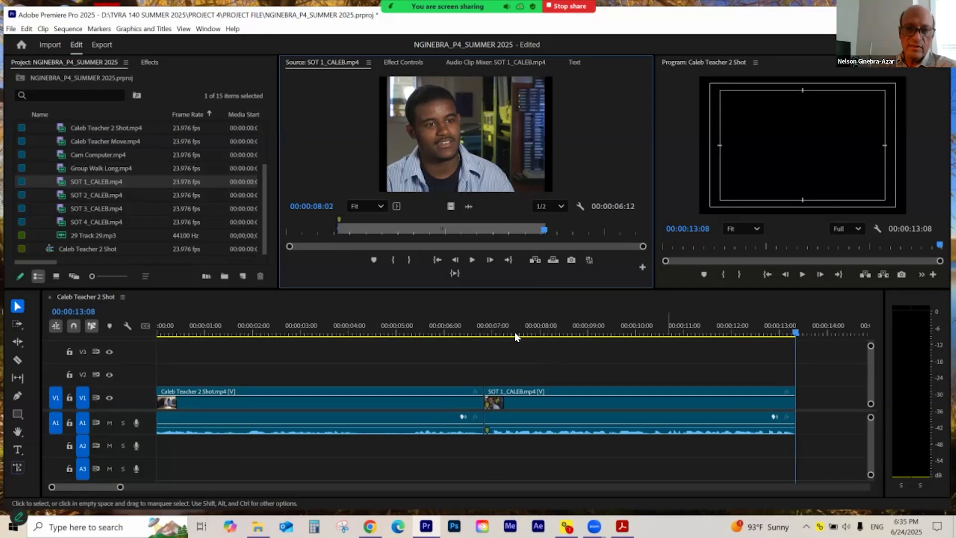
- Scrub across the cut between Caleb Teacher 2 Shot and SOT 1_CALEB and play back the inserted clip
left_click(468, 331)
left_click_drag(473, 329, 598, 325)
key("space")
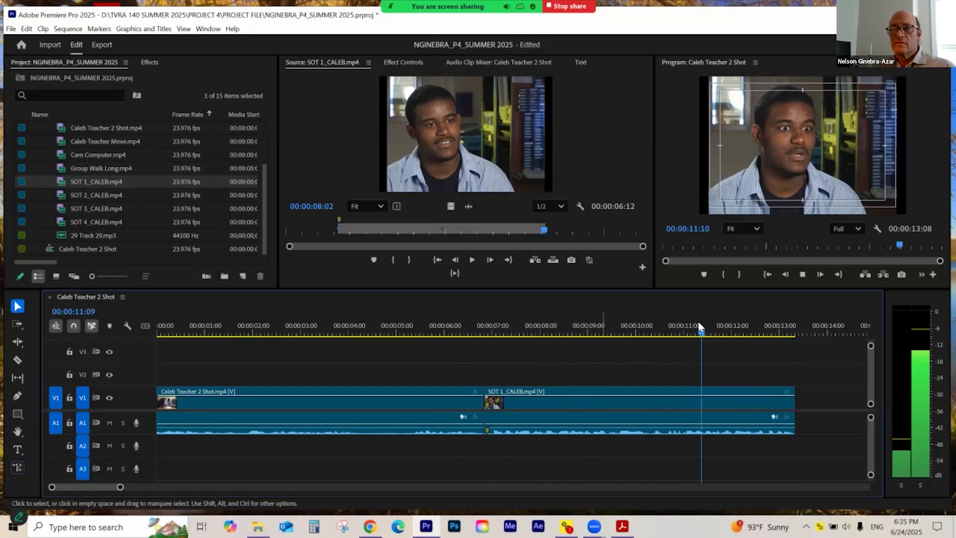
key("space")
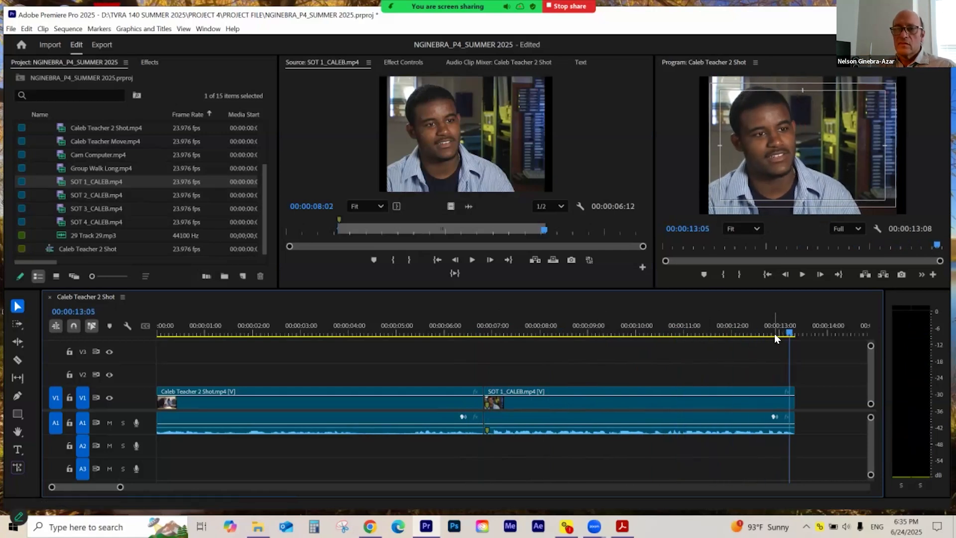
- Place the timeline playhead at the end of the SOT 1_CALEB clip and save the project
key("Down")
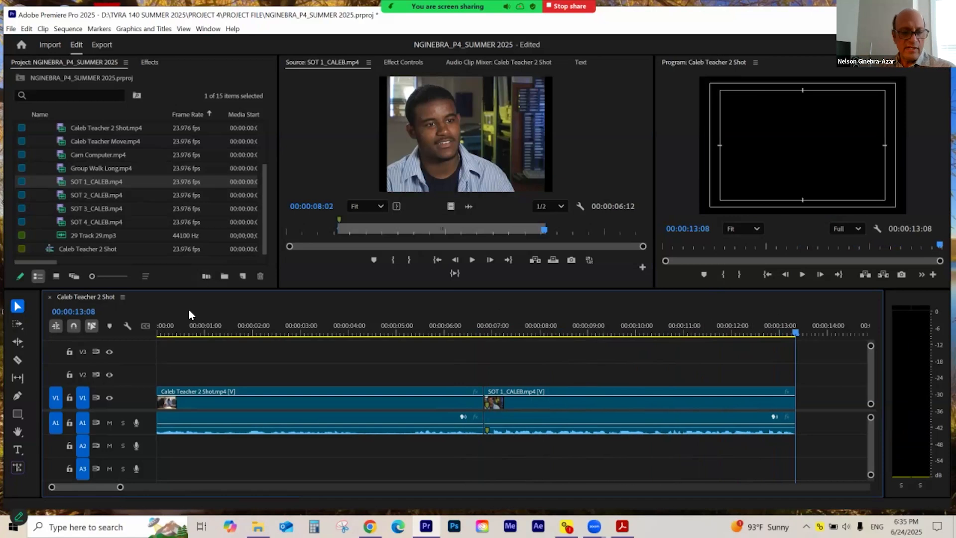
key("ctrl+s")
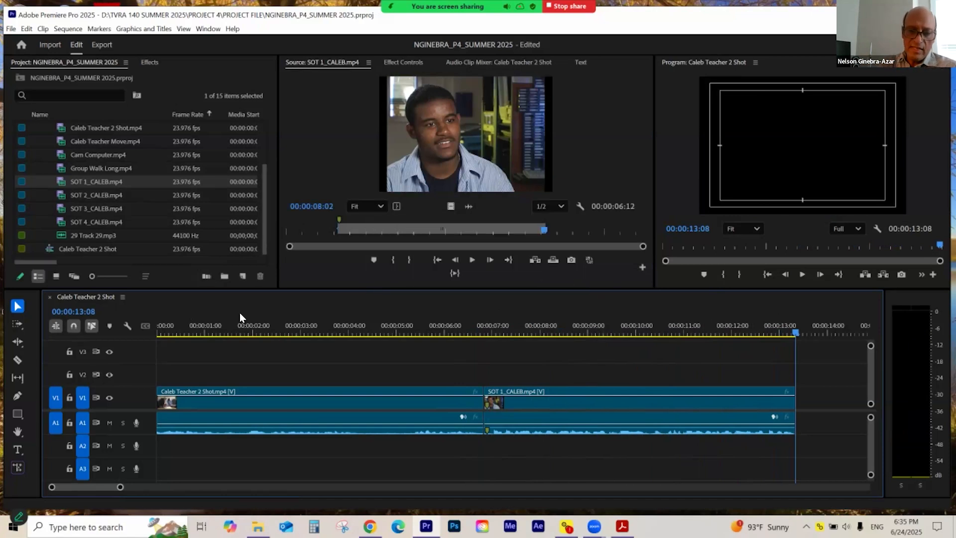
key("minus")
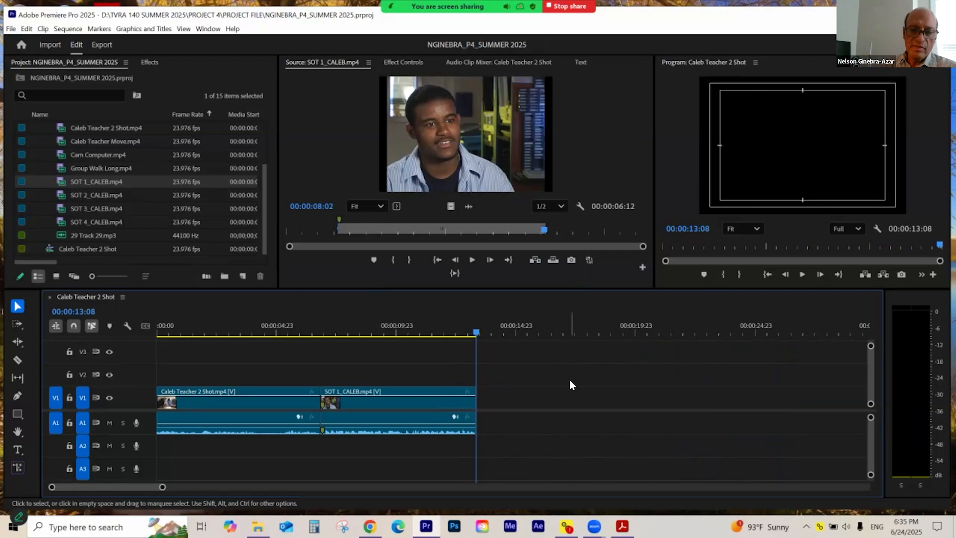
key("minus")
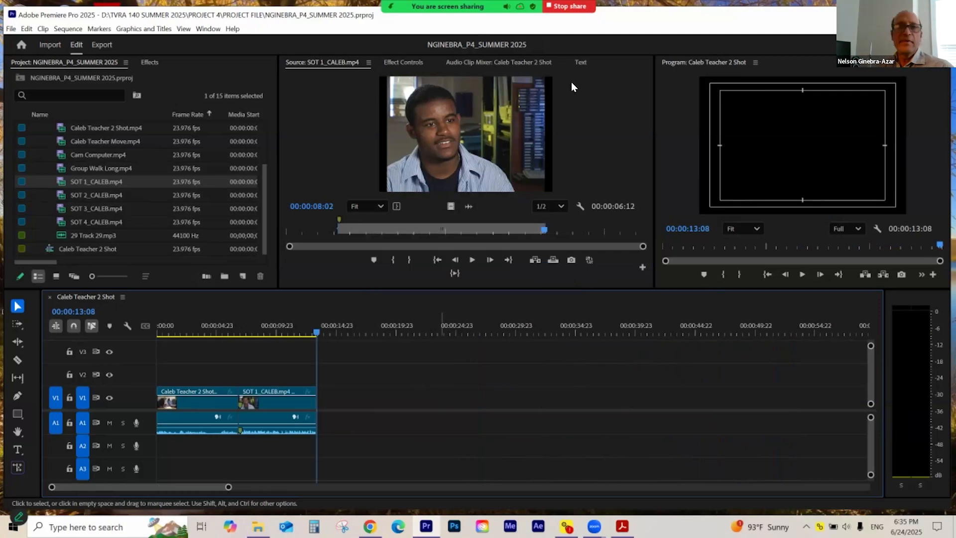
- Look up Caleb Teacher Move in the assignment PDF, and mark the In point of Caleb Teacher Move.mp4 at 00:00:04:02
left_click(622, 526)
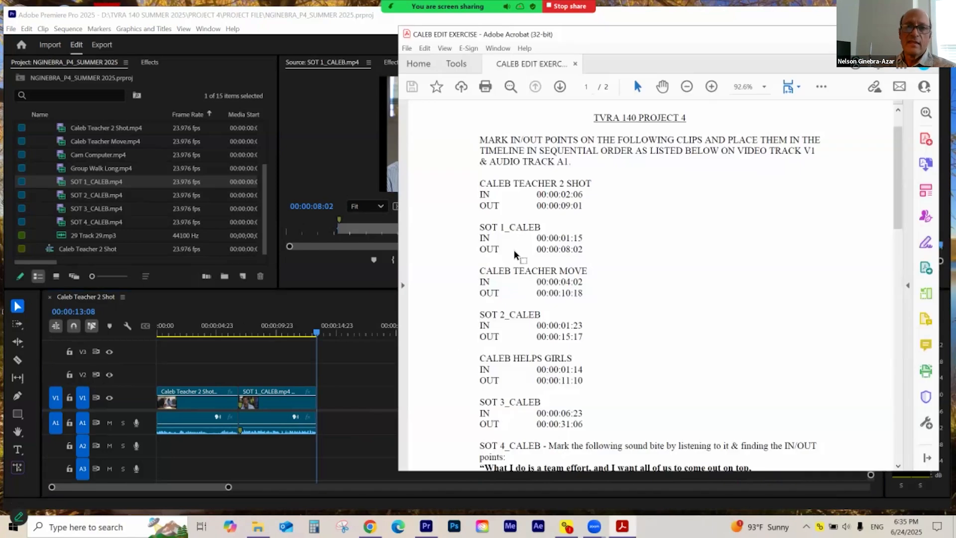
left_click_drag(587, 271, 591, 296)
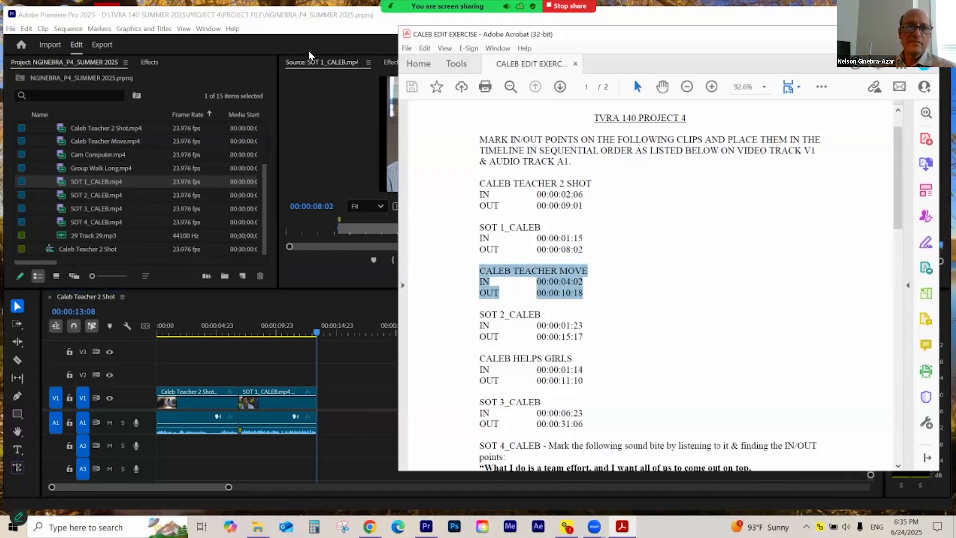
left_click(331, 43)
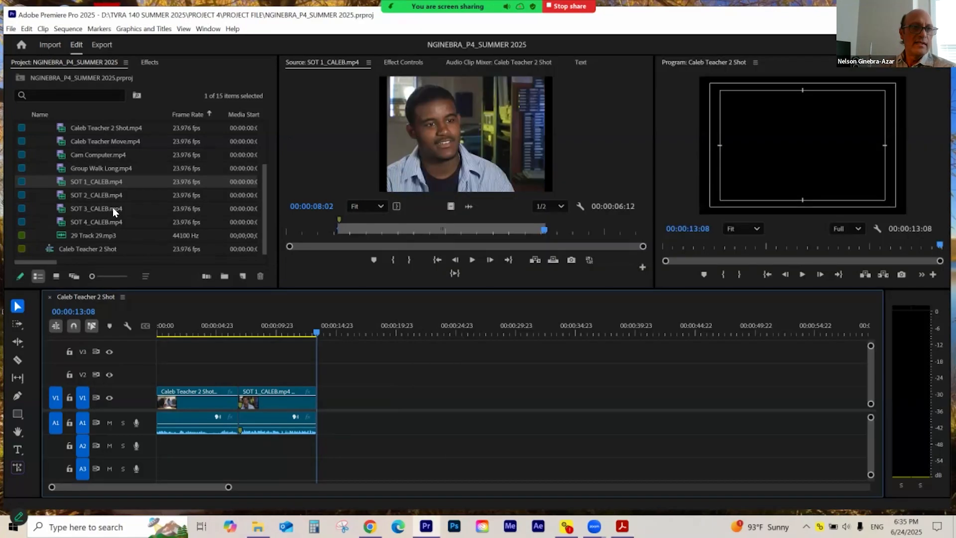
scroll(115, 199, "up", 1)
double_click(107, 154)
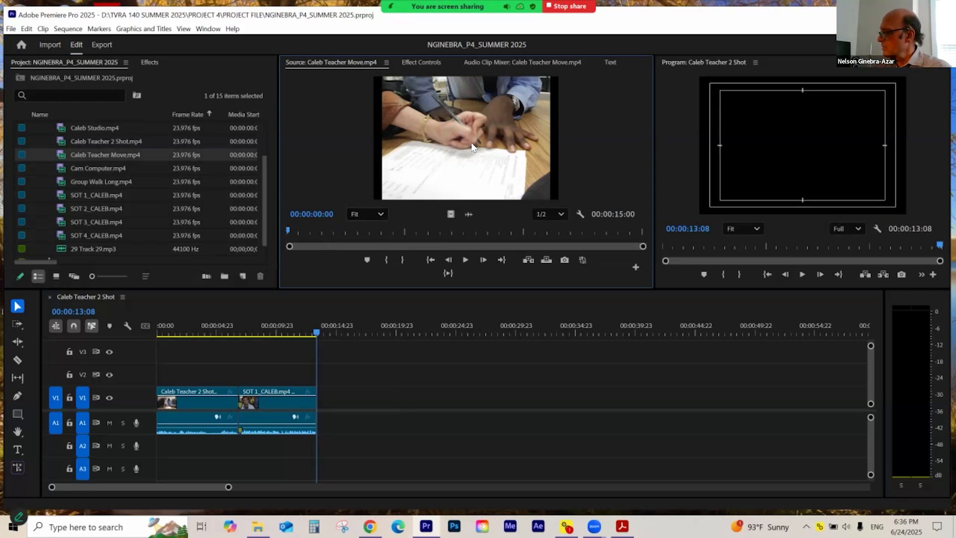
left_click(324, 214)
type("402")
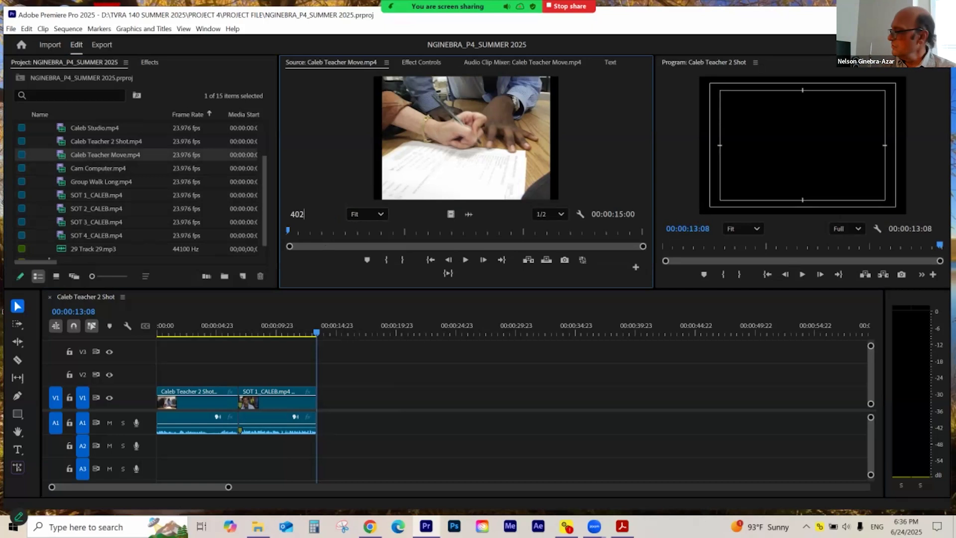
key("Return")
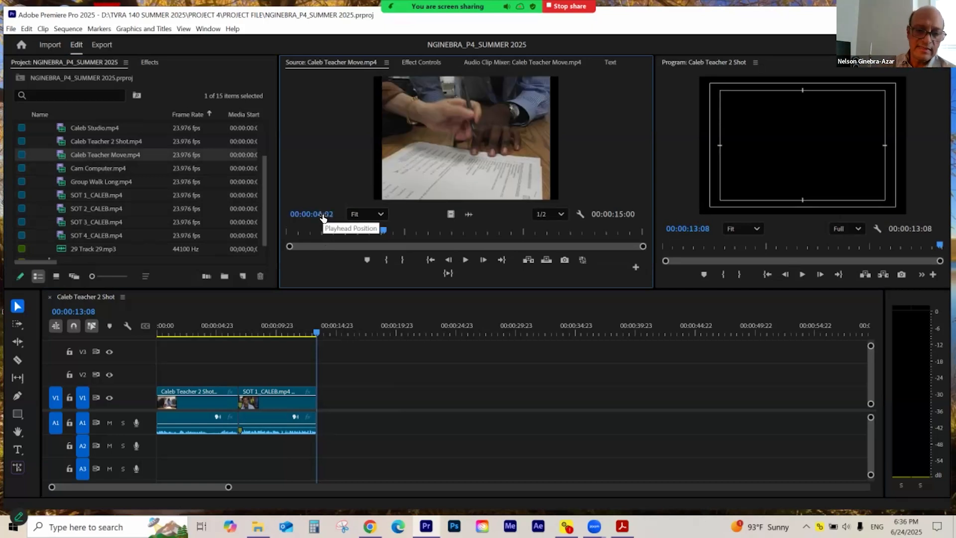
key("i")
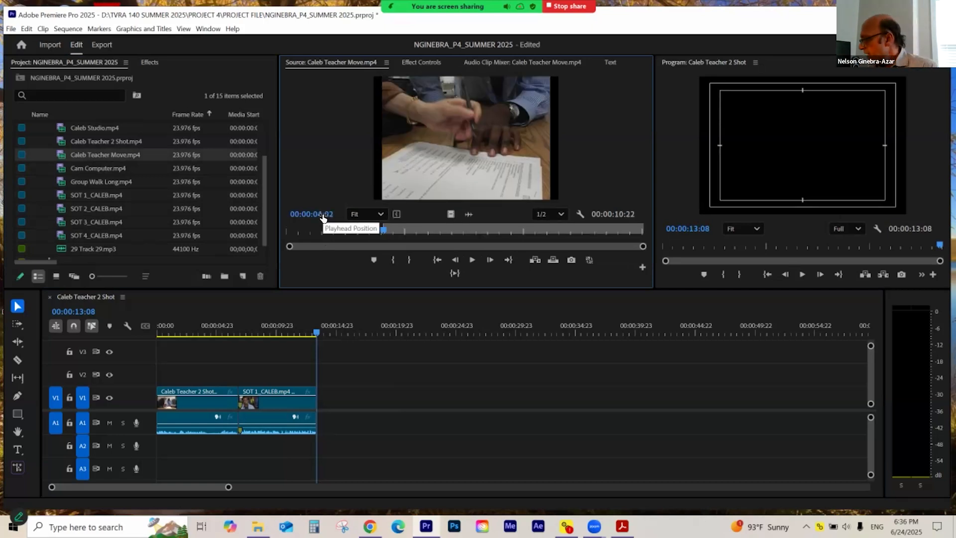
- Mark the Out point of Caleb Teacher Move.mp4 at 00:00:10:18 in the Source Monitor
left_click(321, 214)
type("1018")
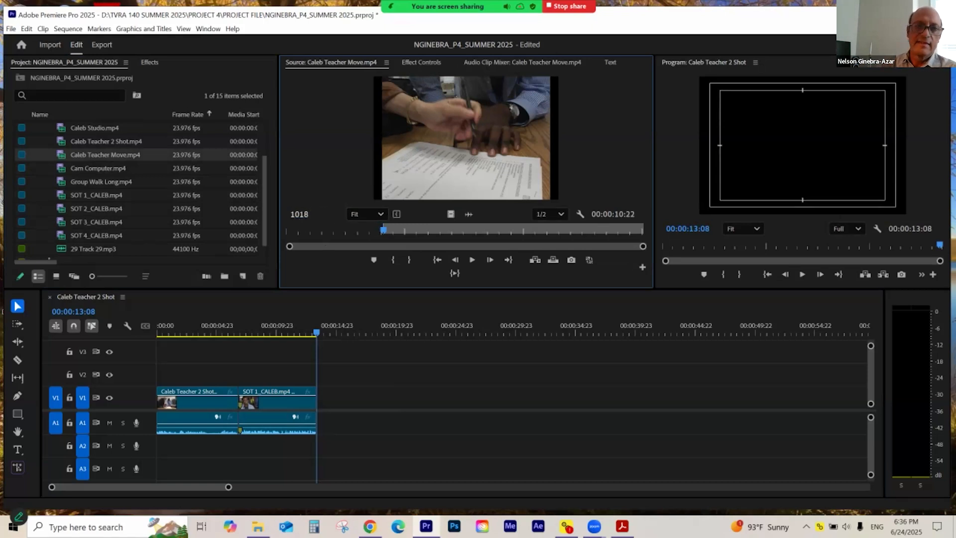
key("Return")
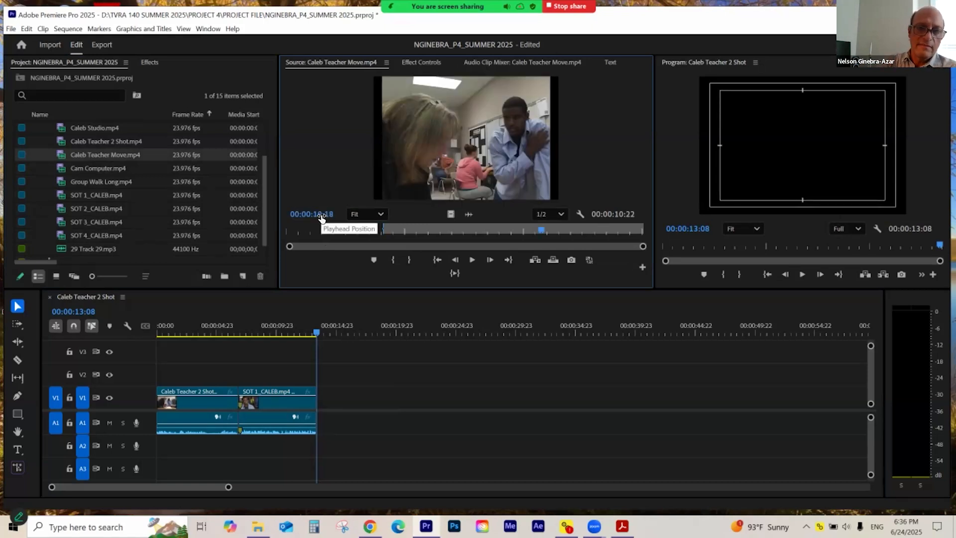
key("o")
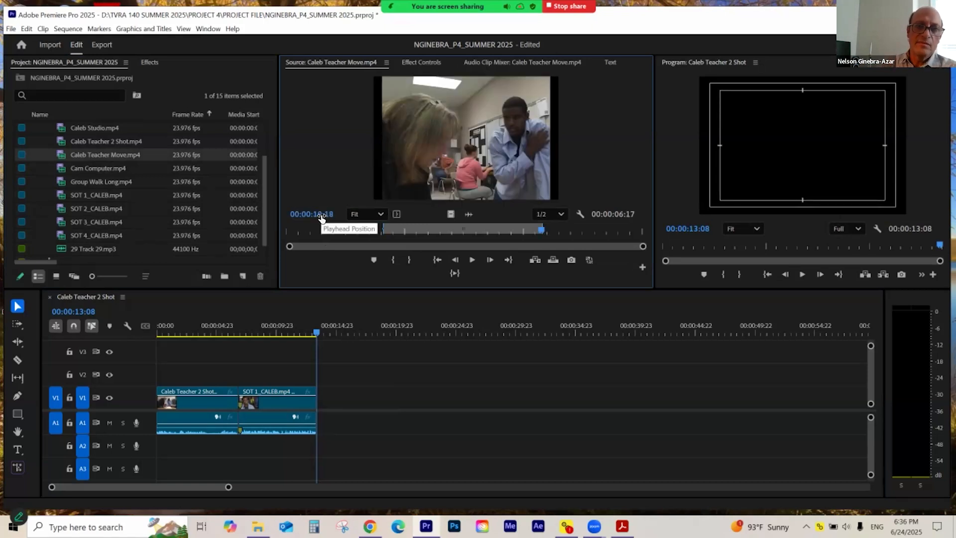
- Insert the marked Caleb Teacher Move.mp4 clip after SOT 1_CALEB on tracks V1 and A1, and save the project
left_click(436, 263)
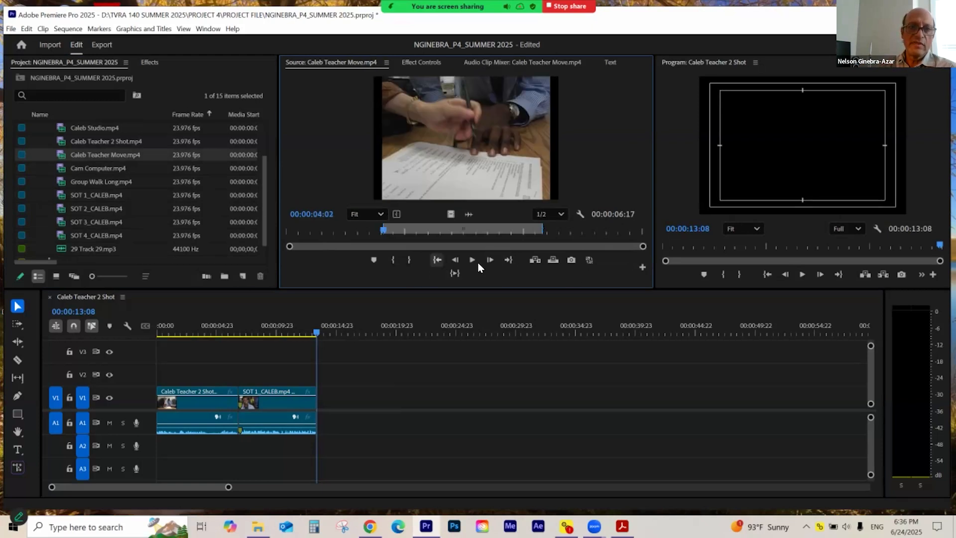
left_click(507, 262)
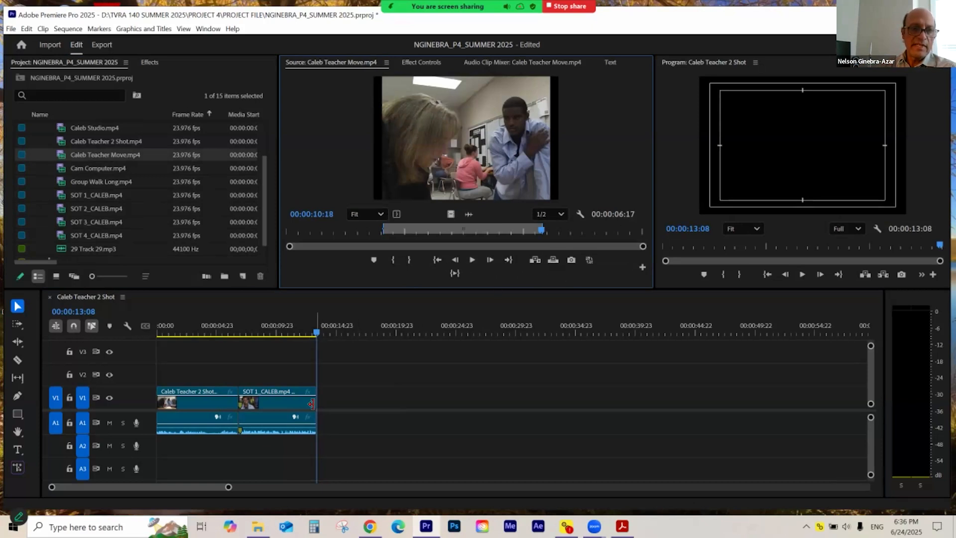
left_click(534, 261)
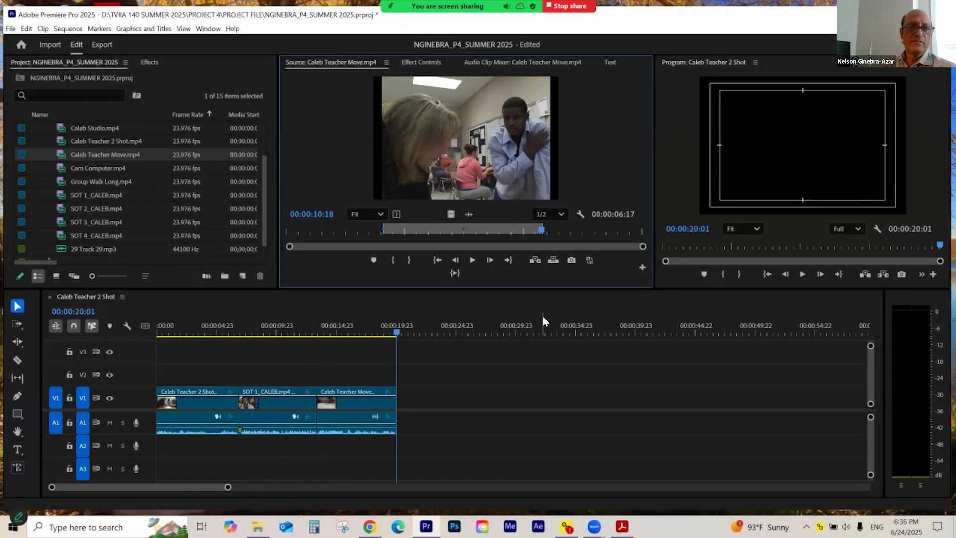
key("ctrl+s")
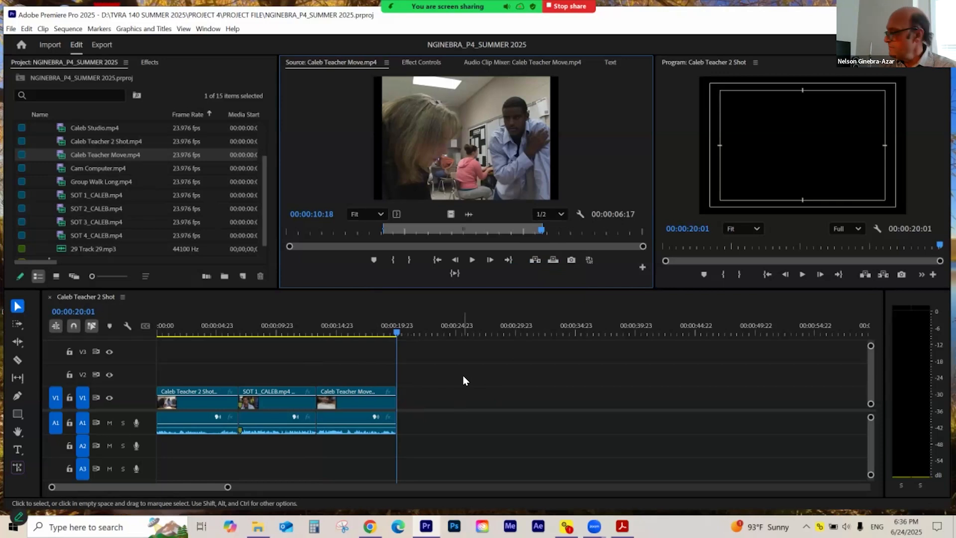
- Switch to the assignment PDF in Acrobat and look up the In and Out points for SOT 2_CALEB
left_click(622, 526)
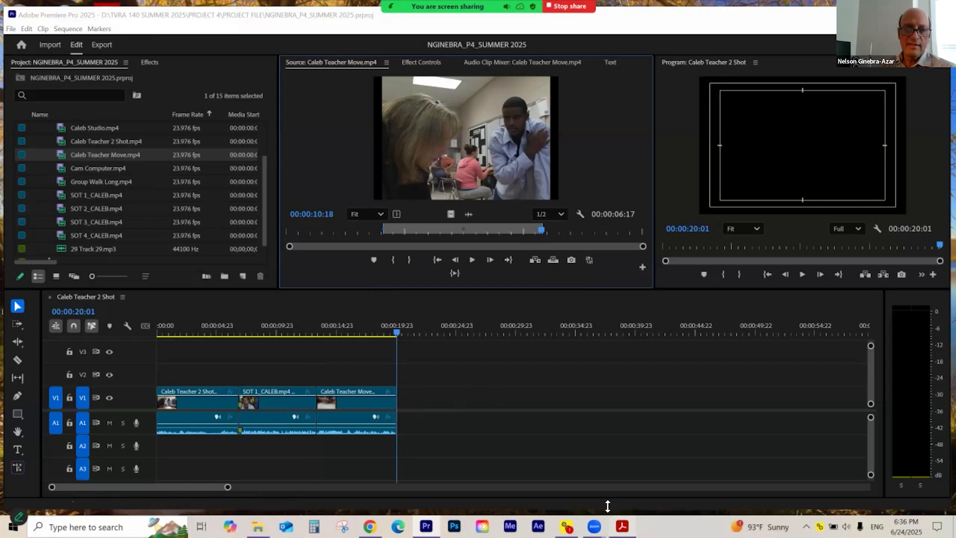
left_click(656, 299)
scroll(578, 312, "down", 1)
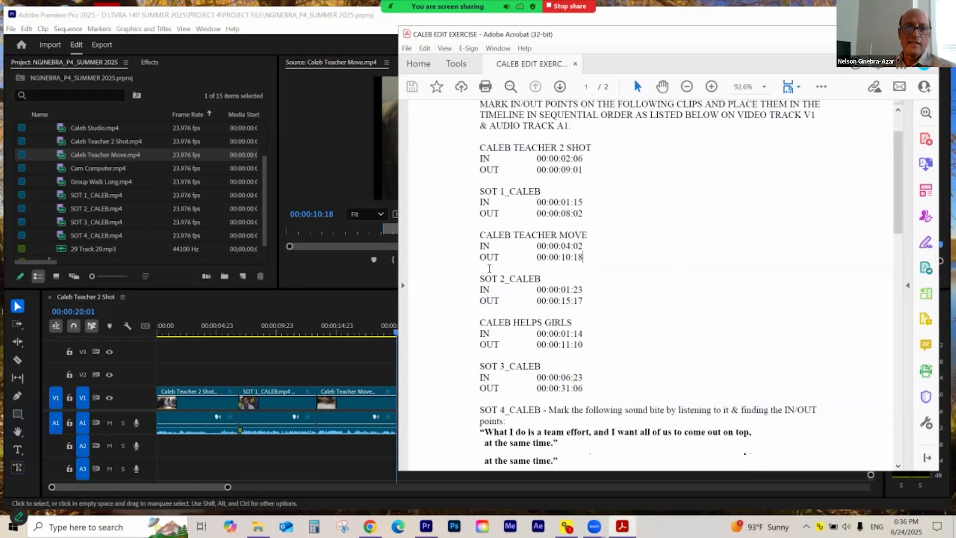
scroll(490, 268, "down", 1)
left_click_drag(480, 261, 583, 282)
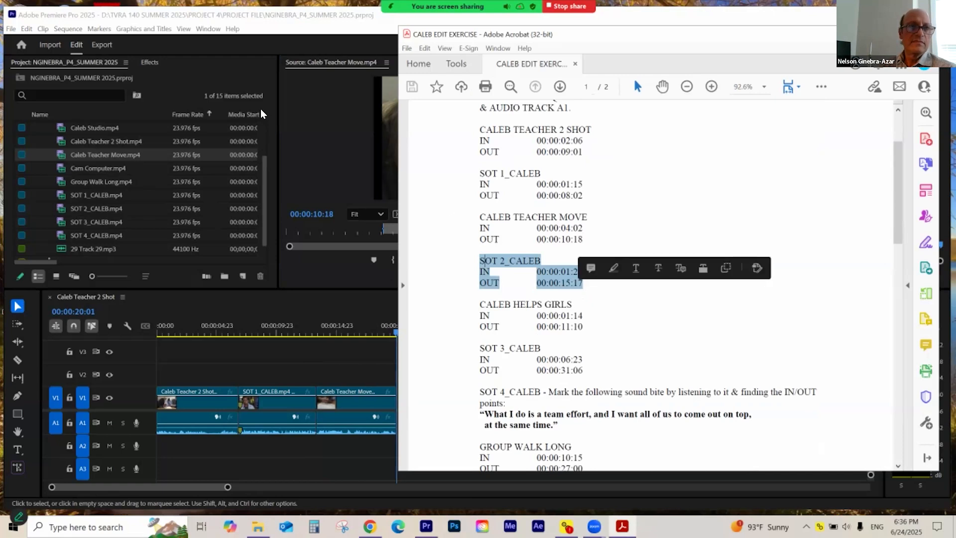
- Open SOT 2_CALEB.mp4 in Premiere Pro's Source Monitor and mark its In point at 00:00:01:23
left_click(234, 74)
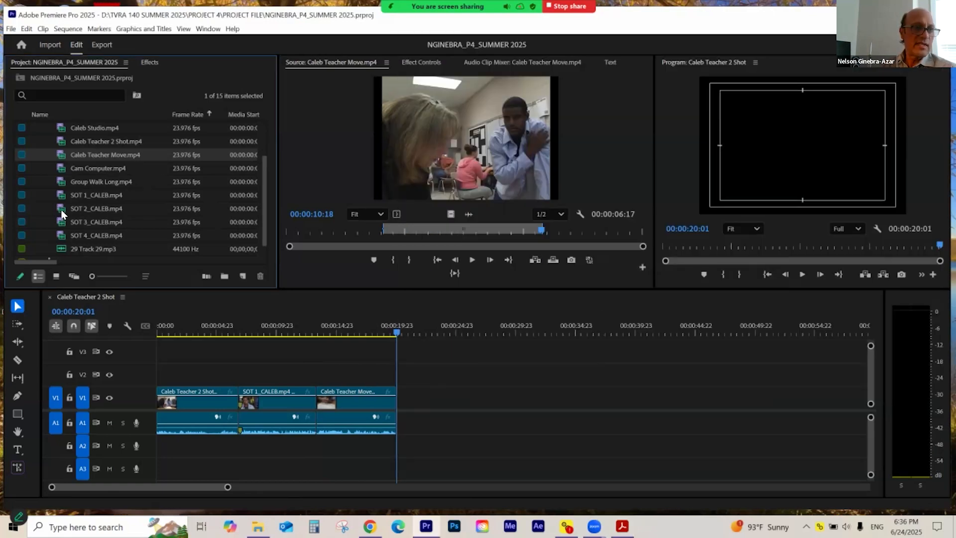
double_click(95, 208)
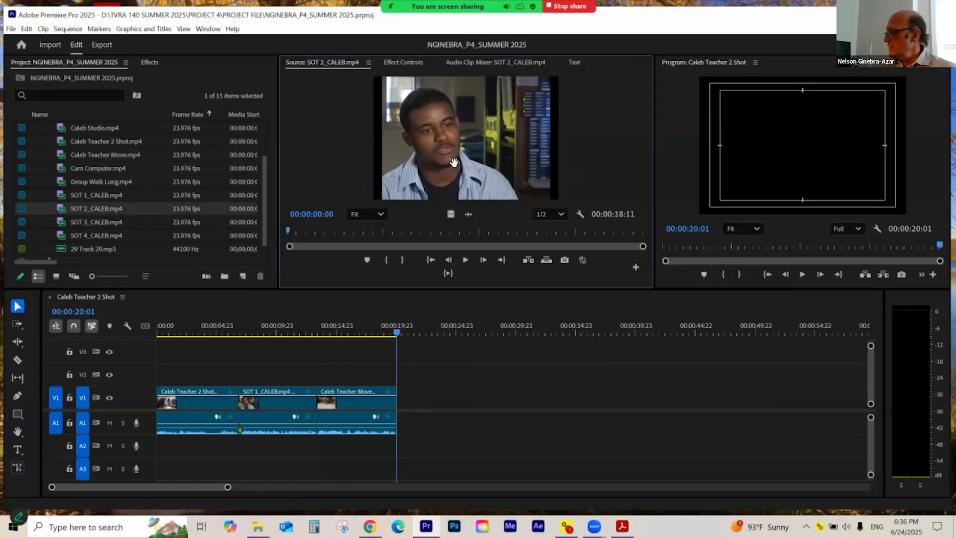
left_click(322, 213)
type("1:2")
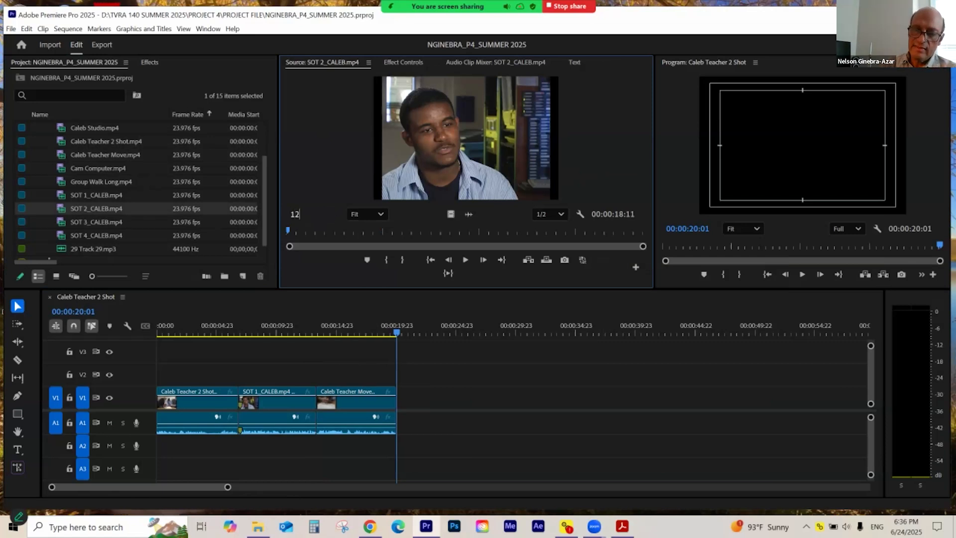
type("3")
key("Return")
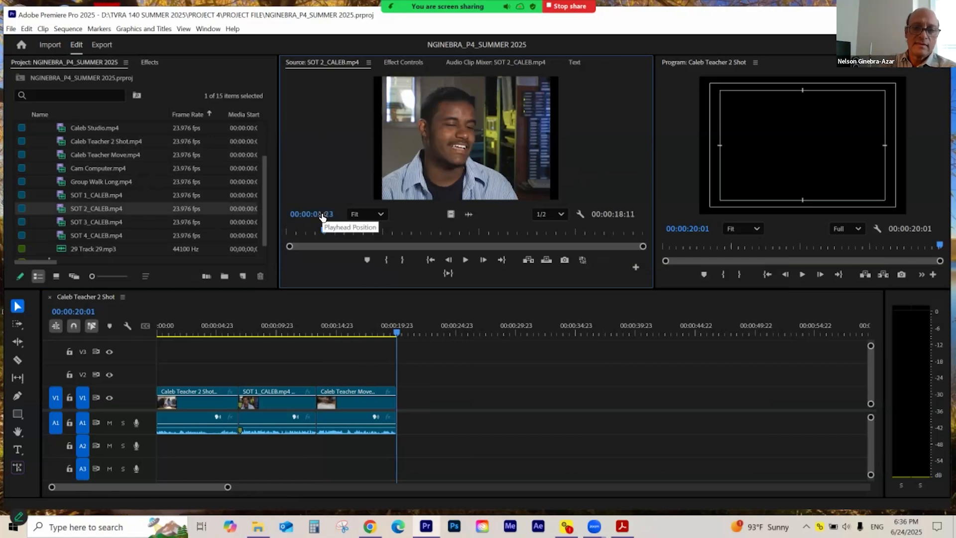
key("i")
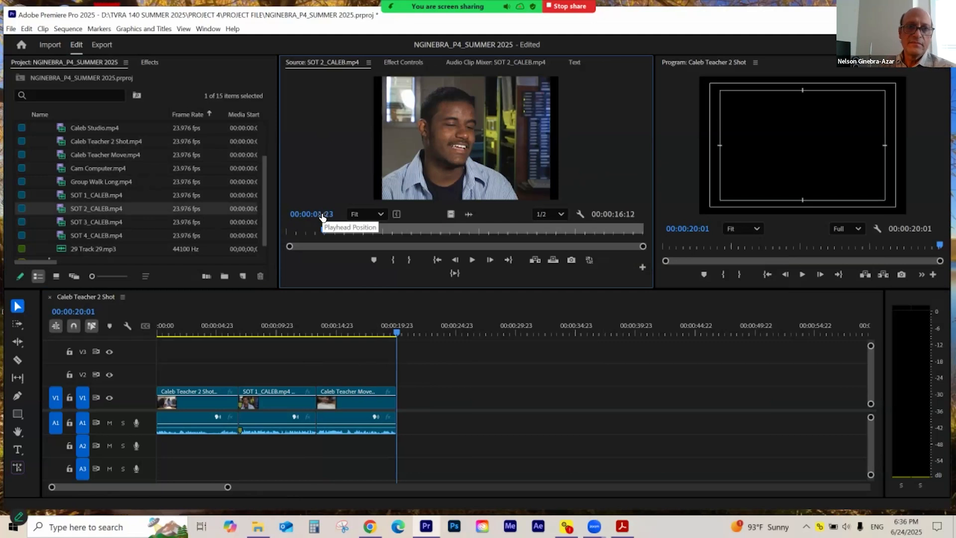
- Mark SOT 2_CALEB.mp4's Out point at 00:00:15:17 and insert the marked clip after Caleb Teacher Move on V1 and A1, saving the project
left_click(322, 215)
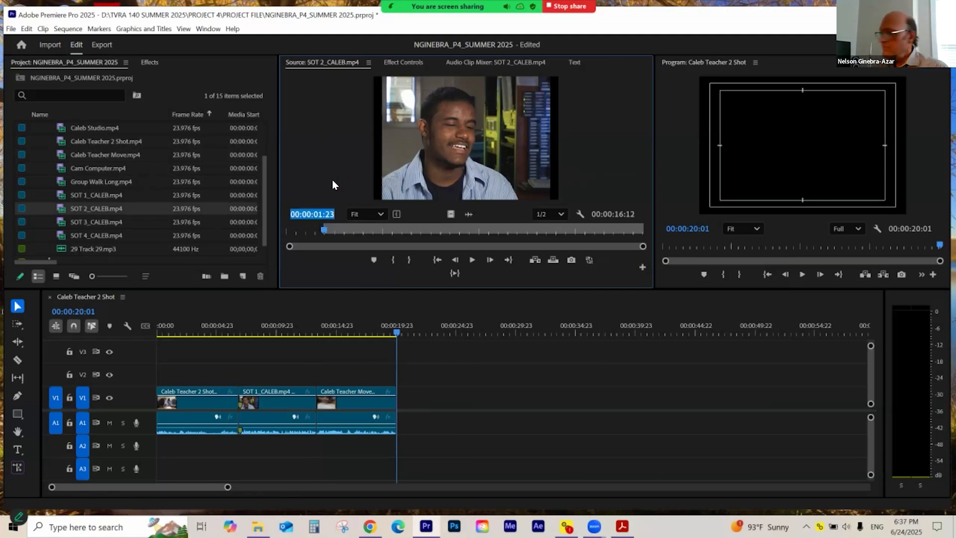
type("1517")
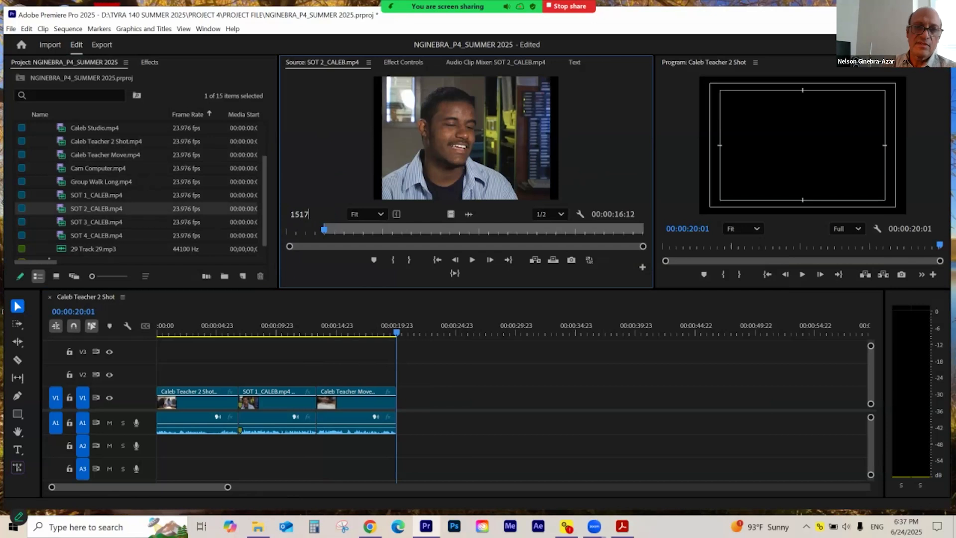
key("Return")
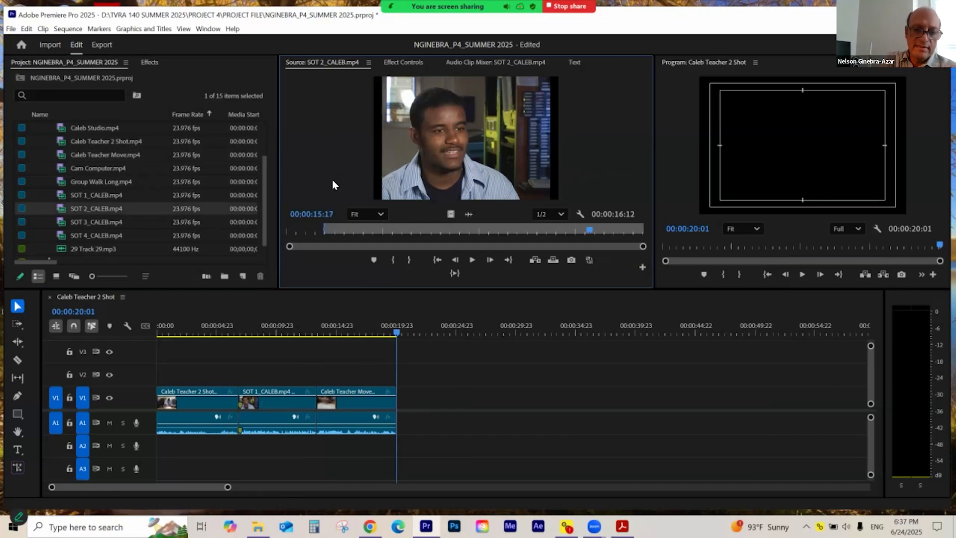
key("o")
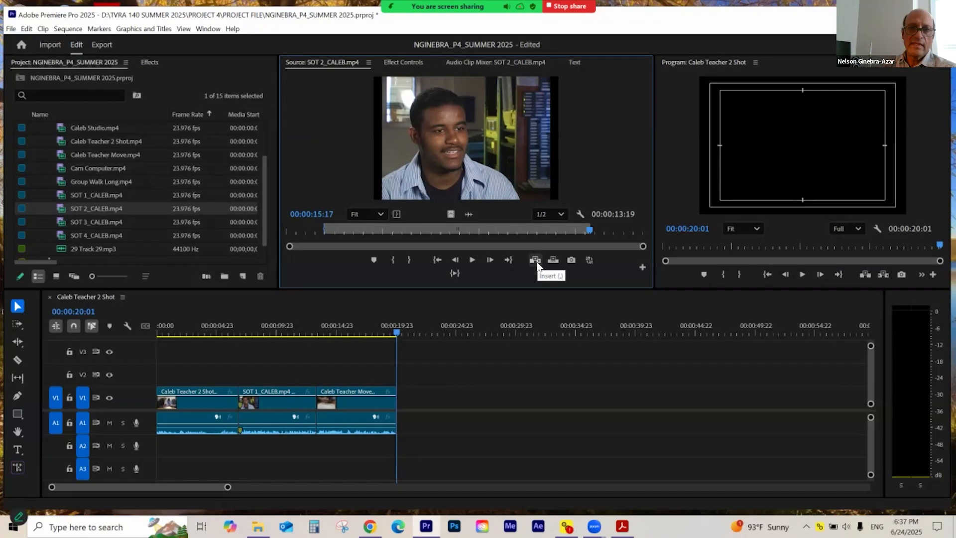
left_click(536, 261)
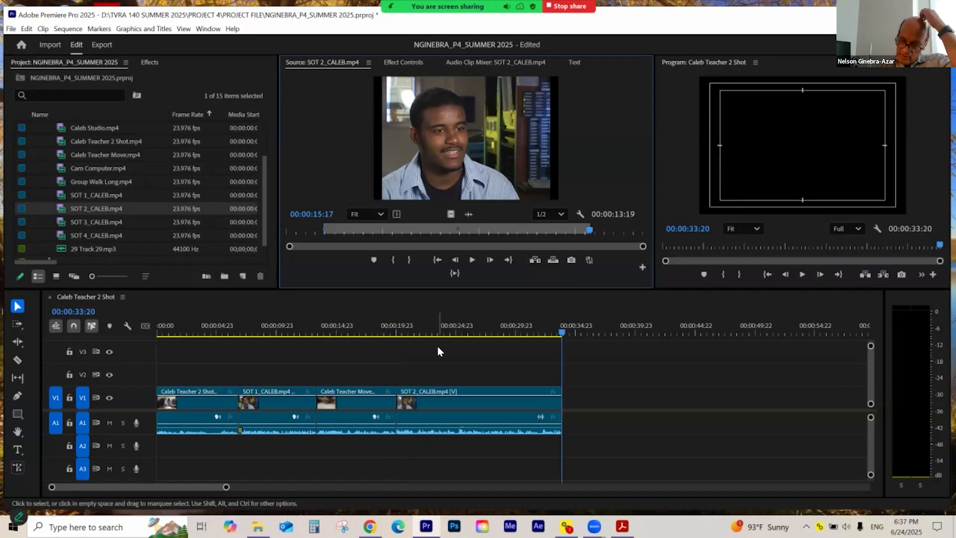
key("ctrl+s")
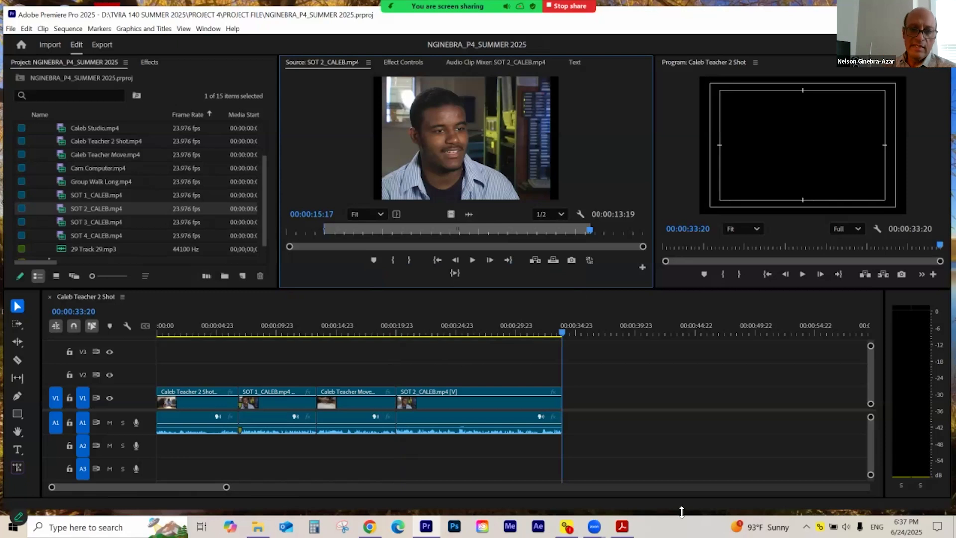
- Switch to the assignment PDF in Acrobat and look up the In and Out points for Caleb Helps Girls
left_click(622, 525)
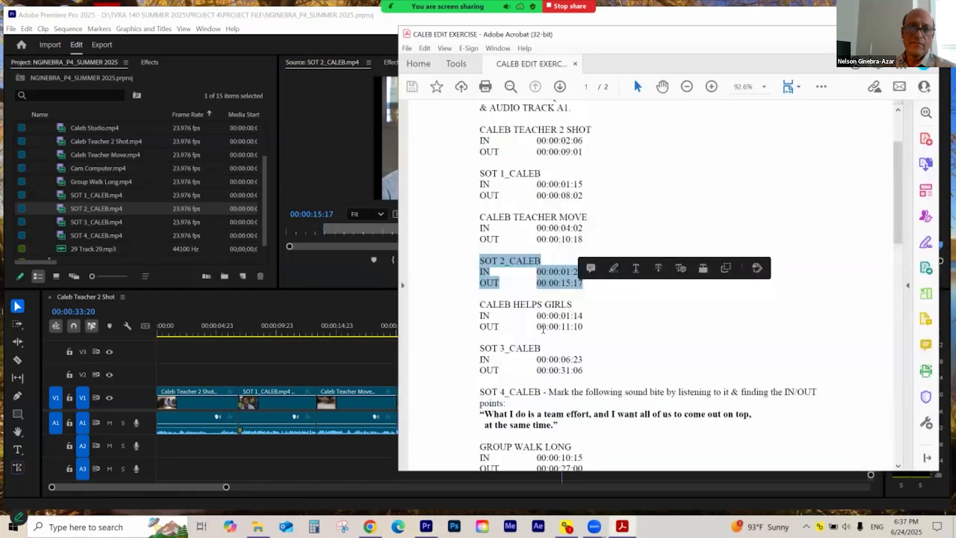
scroll(528, 168, "down", 1)
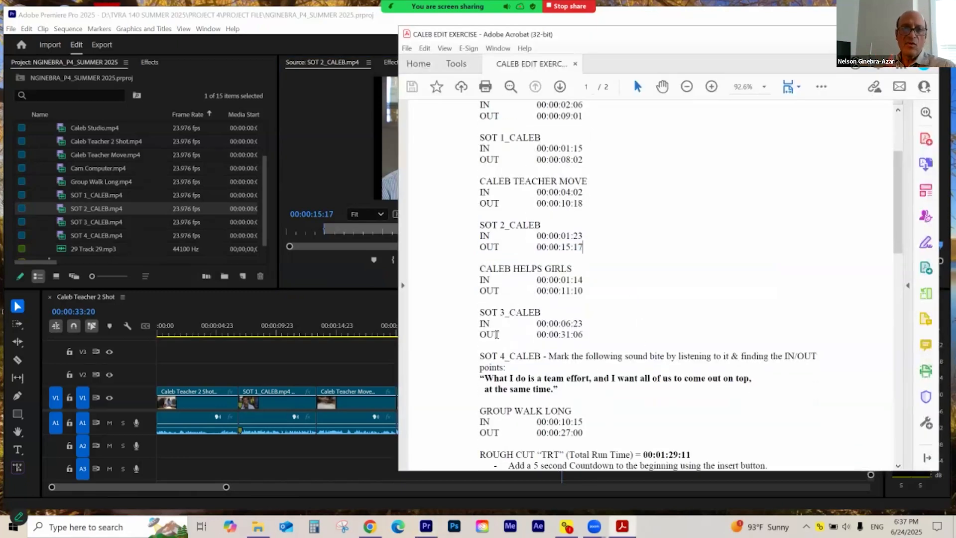
left_click_drag(479, 272, 594, 292)
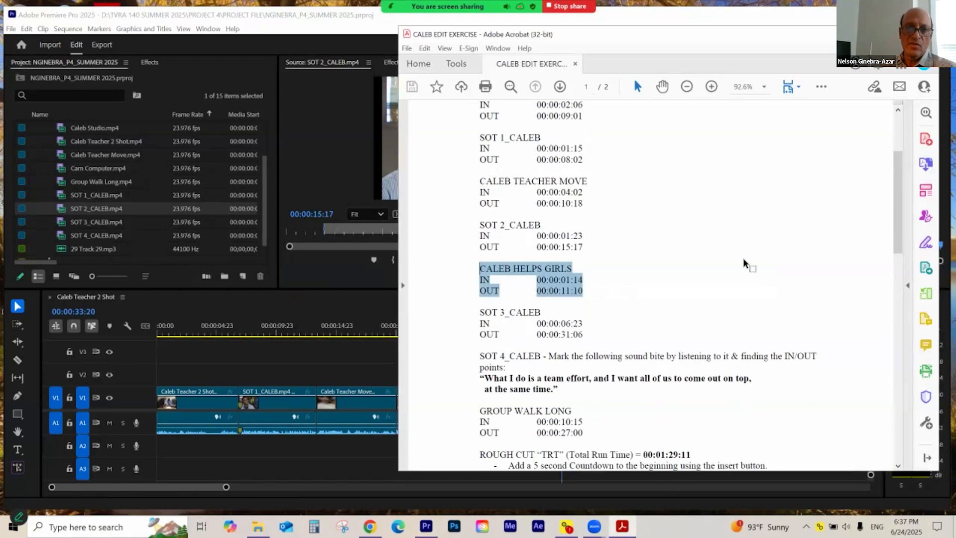
- Open Caleb Helps Girls.mp4 in Premiere Pro's Source Monitor and mark its In point at 00:00:01:14
left_click(243, 57)
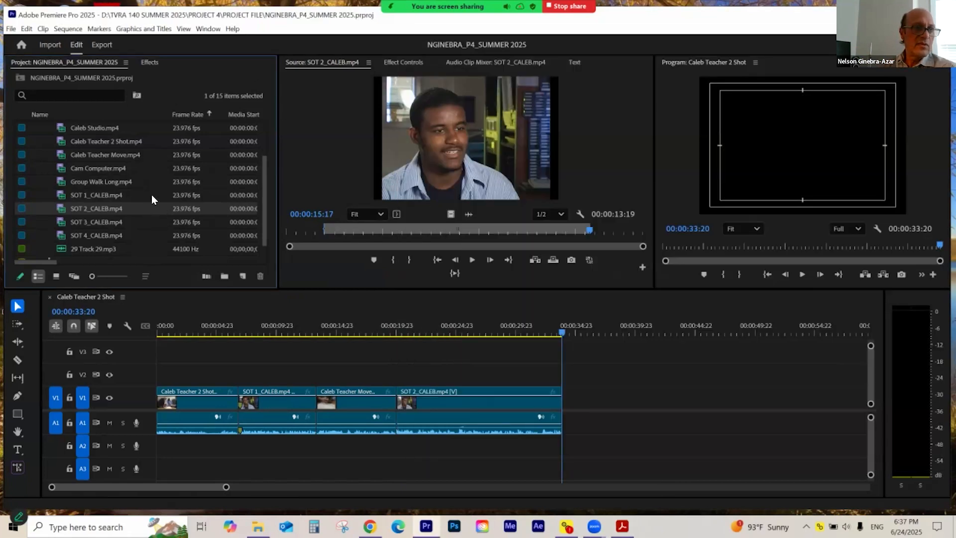
scroll(130, 192, "up", 2)
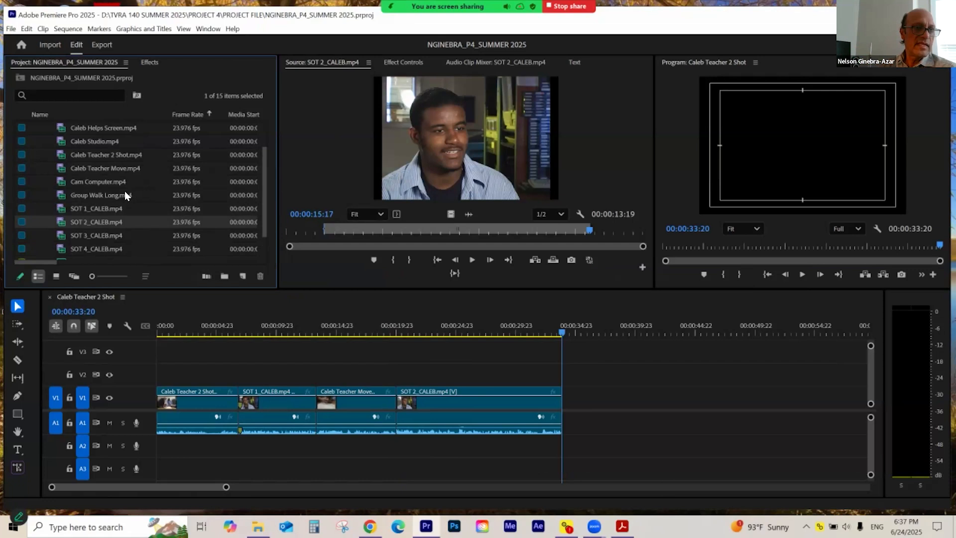
double_click(62, 130)
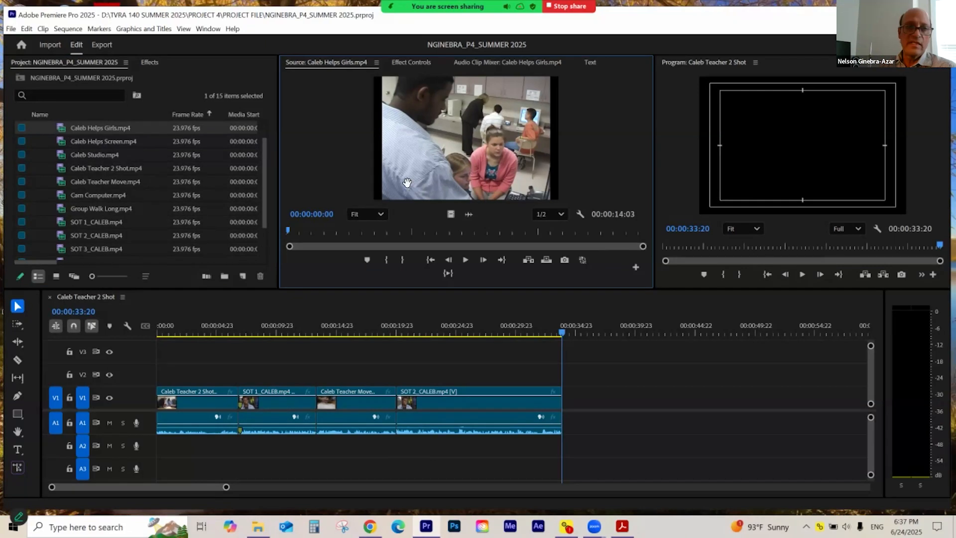
left_click(324, 215)
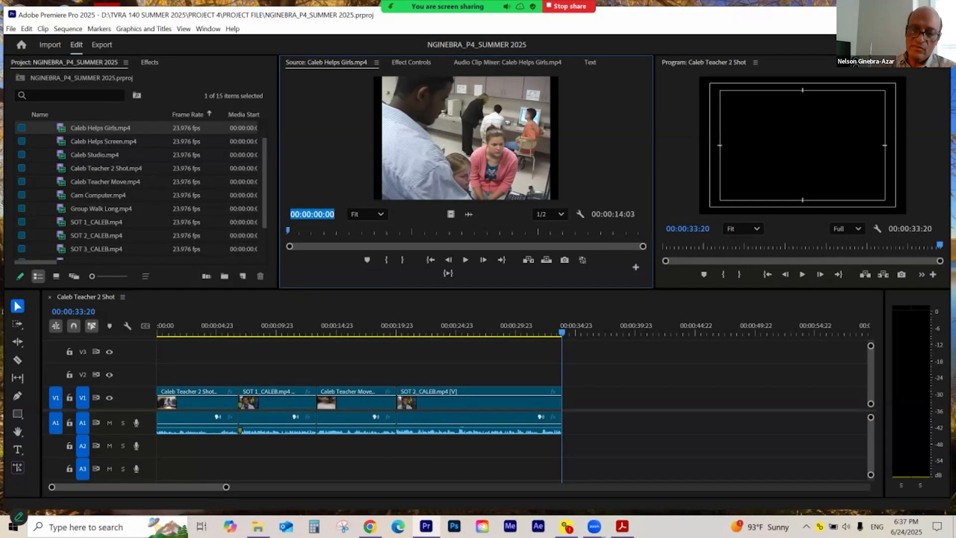
type("114")
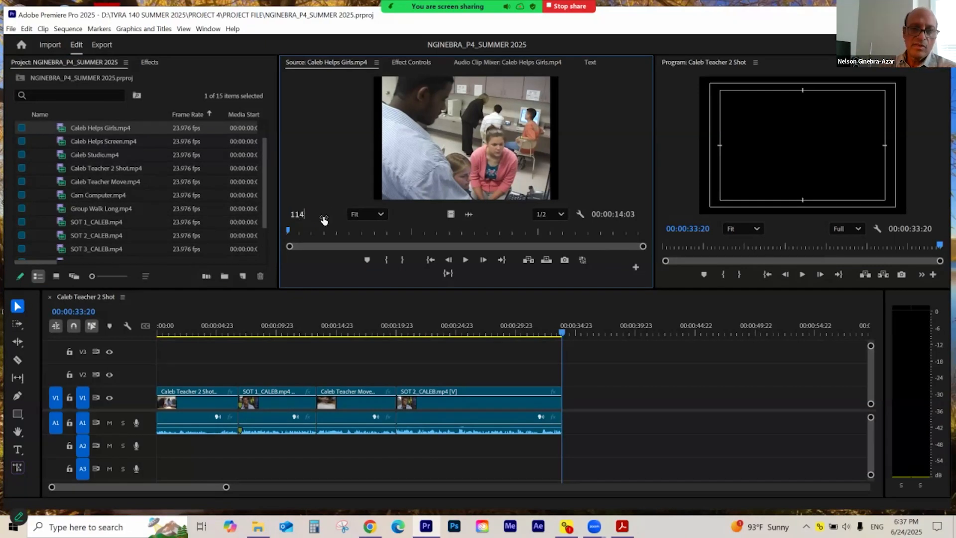
key("Return")
key("i")
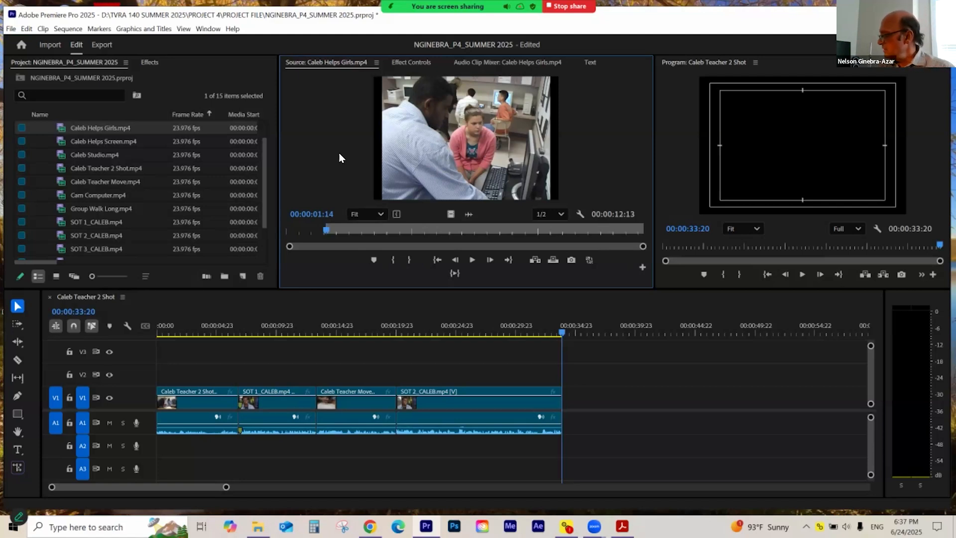
- Mark Caleb Helps Girls.mp4's Out point at 00:00:11:10 and insert the marked clip after SOT 2_CALEB on V1 and A1, saving the project
left_click(319, 214)
type("1110")
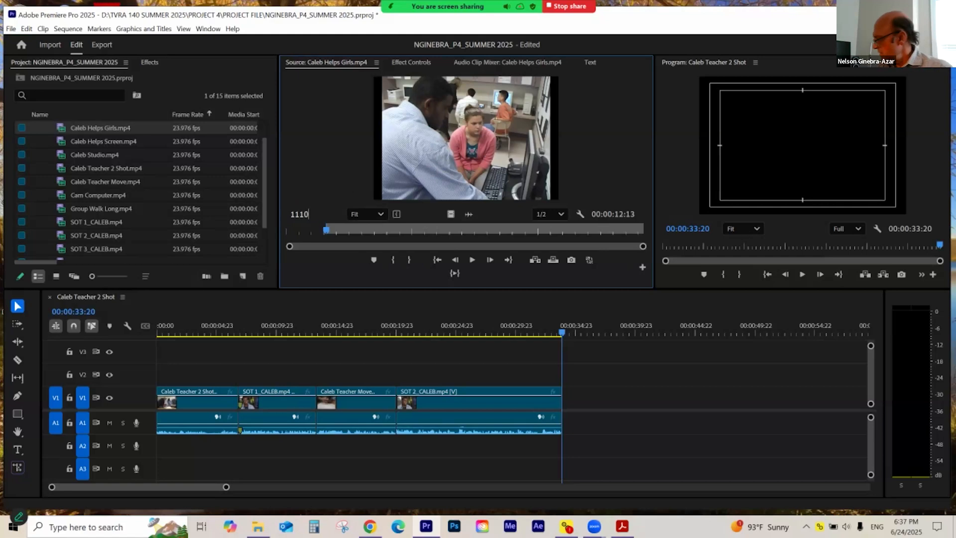
key("Return")
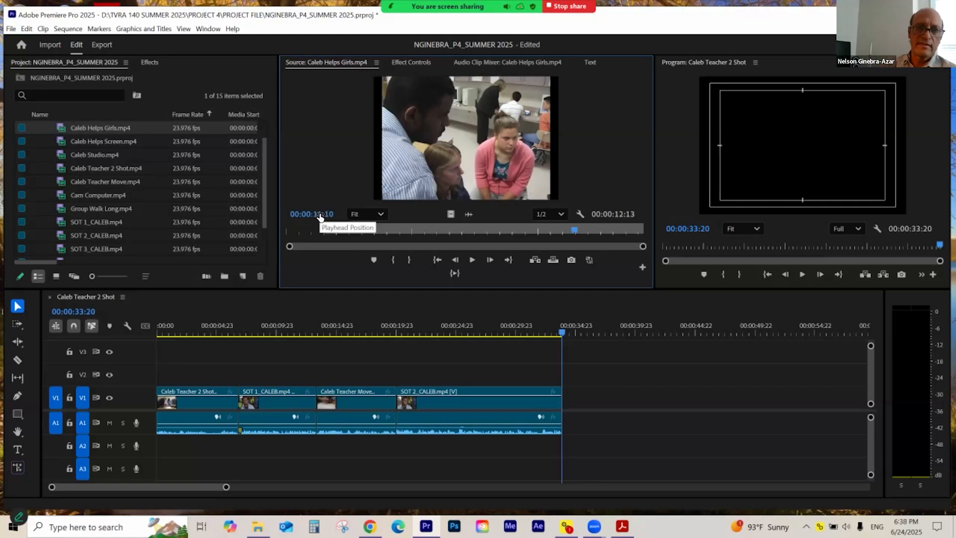
key("i")
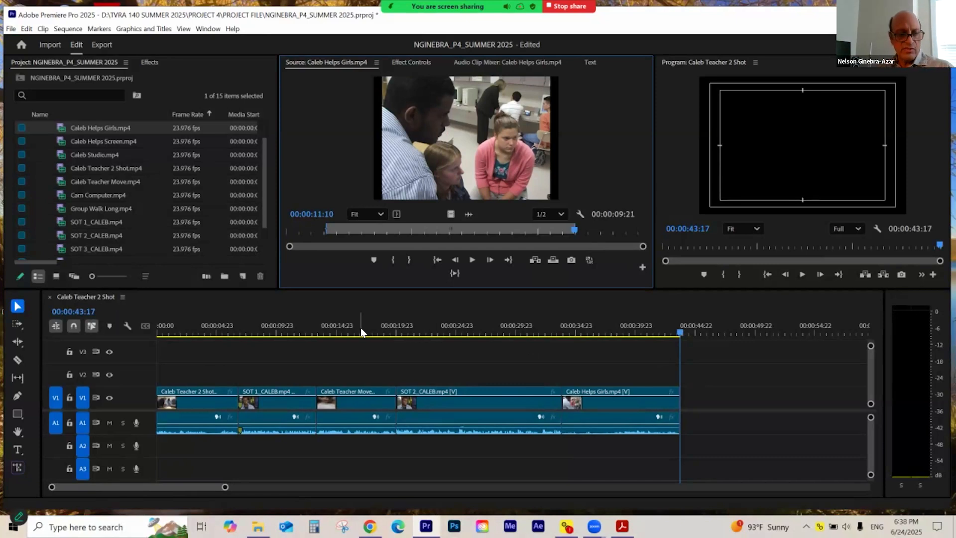
key("ctrl+s")
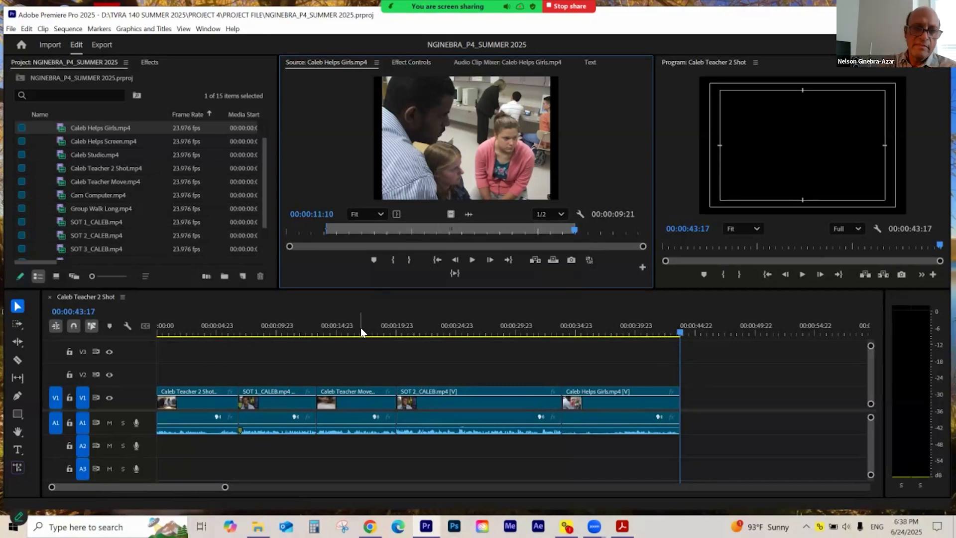
- Switch to the assignment PDF in Acrobat and look up the In and Out points for SOT 3_CALEB
left_click(661, 373)
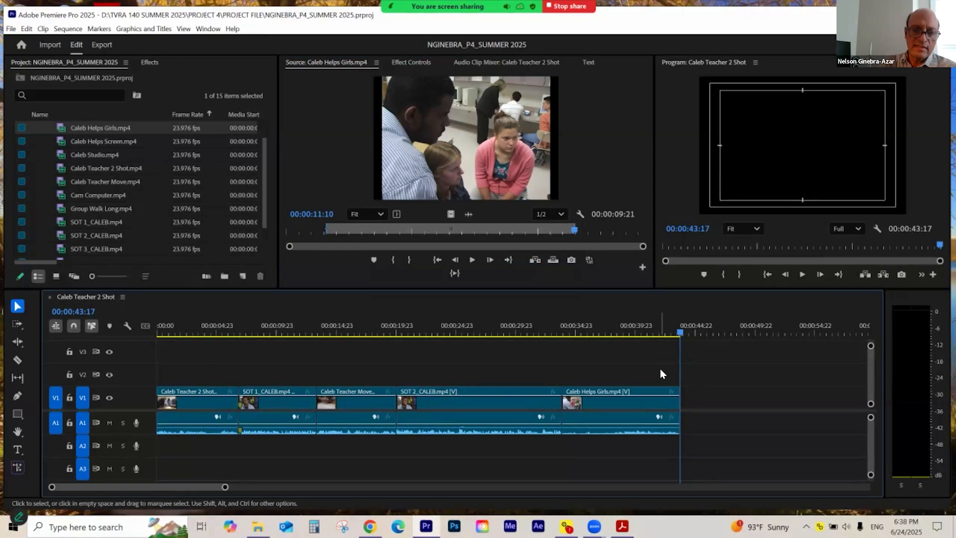
key("minus")
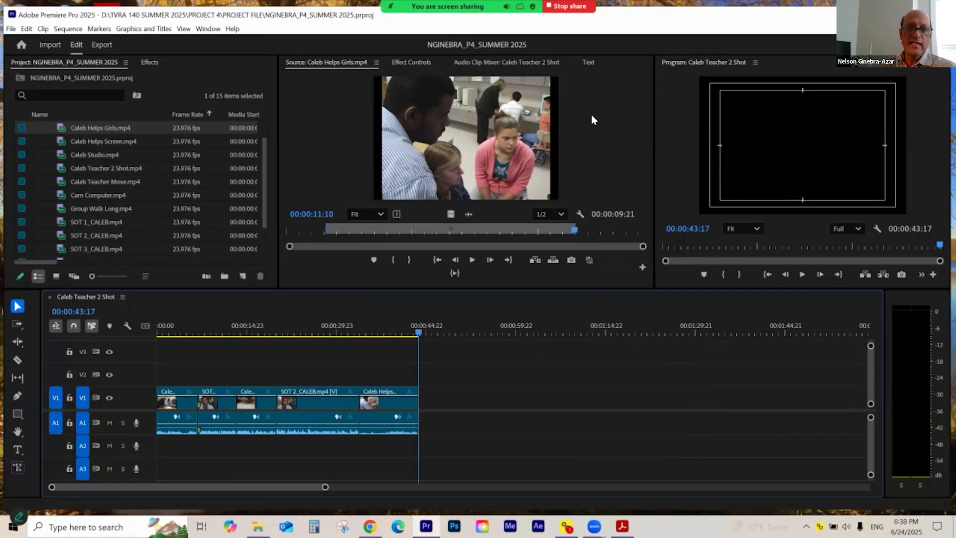
left_click(622, 527)
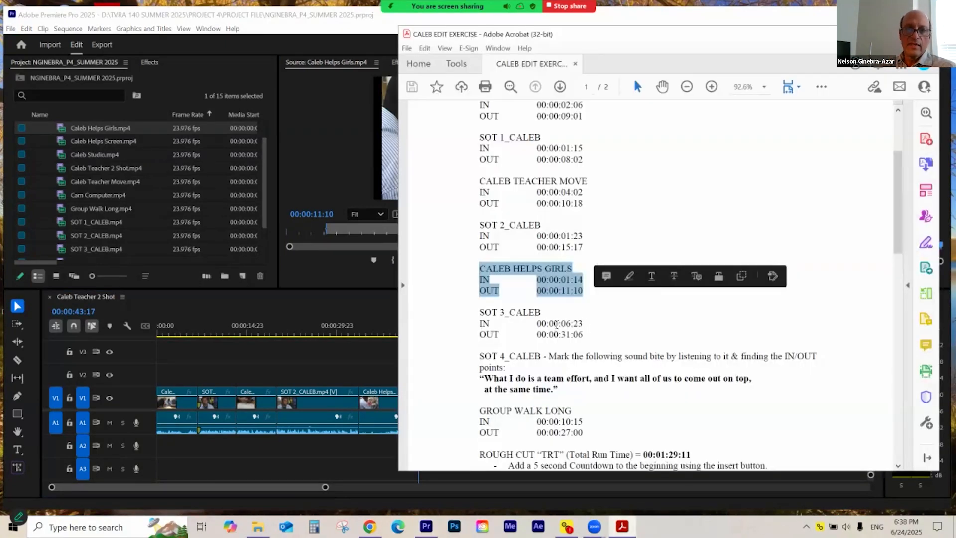
left_click(557, 324)
left_click_drag(479, 312, 634, 342)
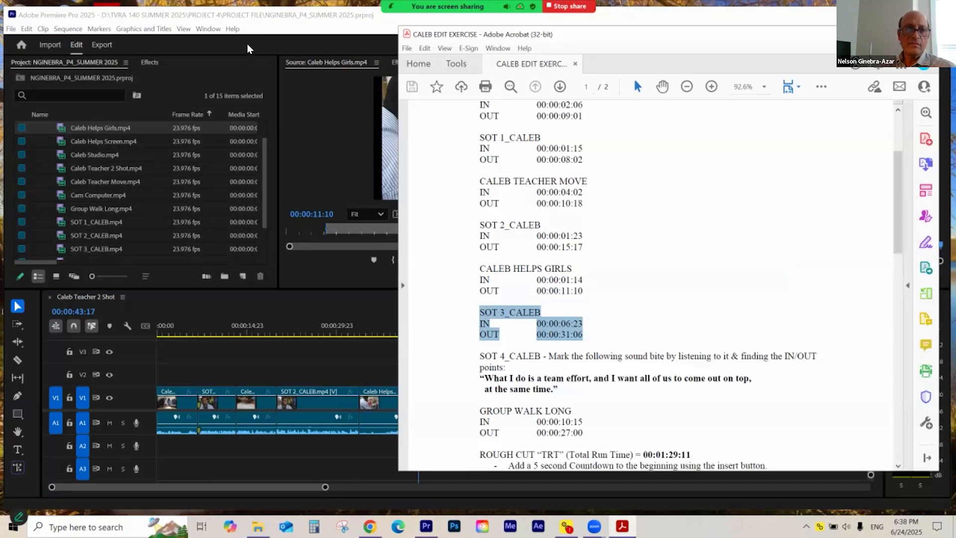
- Open SOT 3_CALEB.mp4 in Premiere Pro's Source Monitor and mark its In point at 00:00:06:23
left_click(61, 249)
double_click(62, 249)
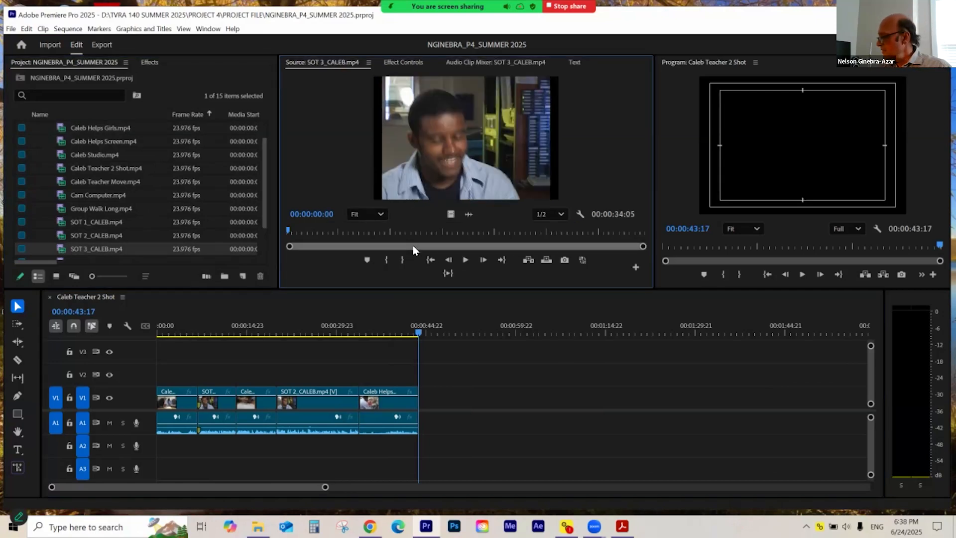
left_click(325, 215)
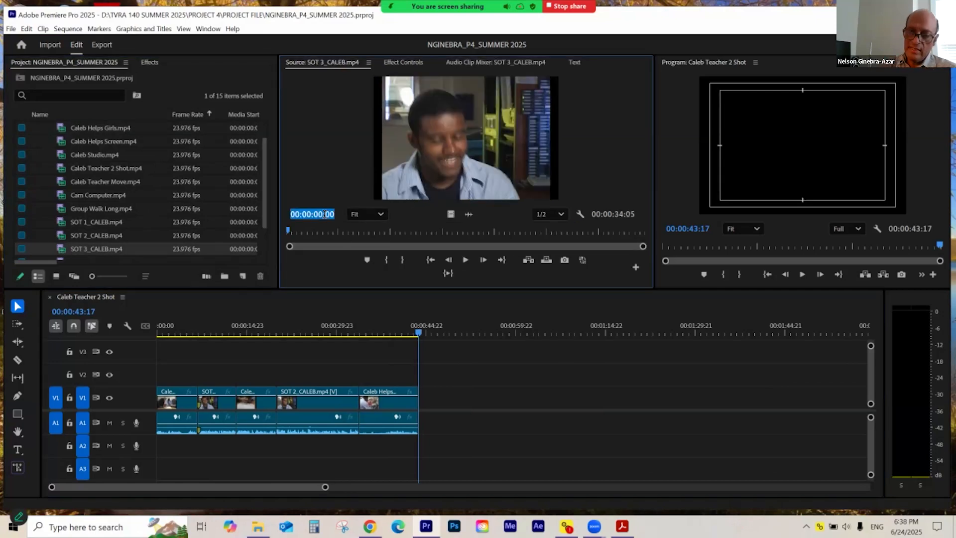
type("613")
key("Return")
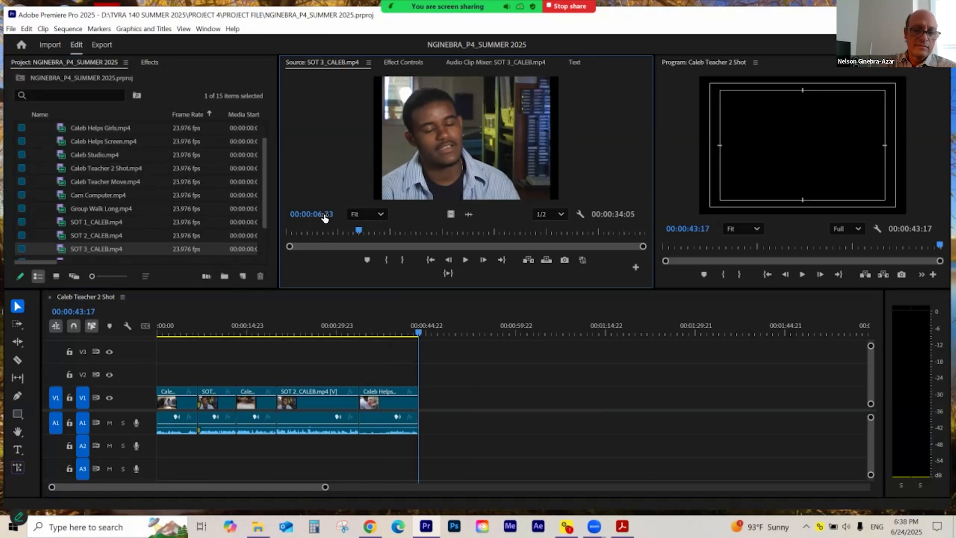
key("i")
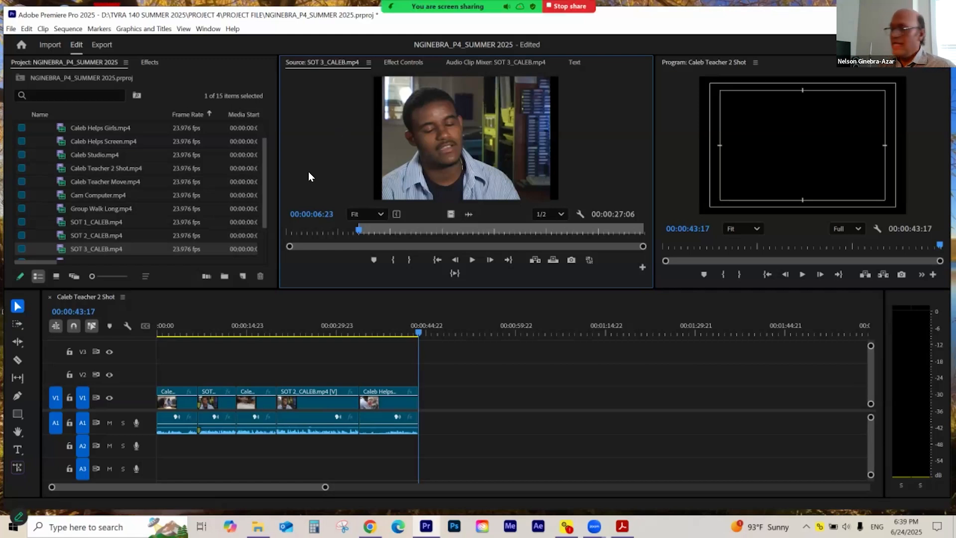
- Mark SOT 3_CALEB.mp4's Out point at 00:00:31:06, insert the marked clip after Caleb Helps Girls on V1 and A1, and save the project
left_click(312, 217)
type("3106")
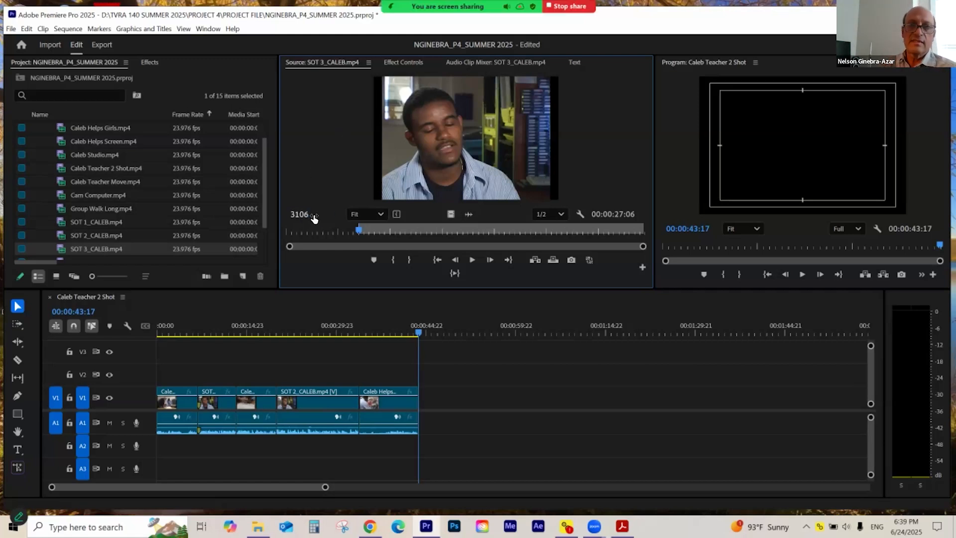
key("Return")
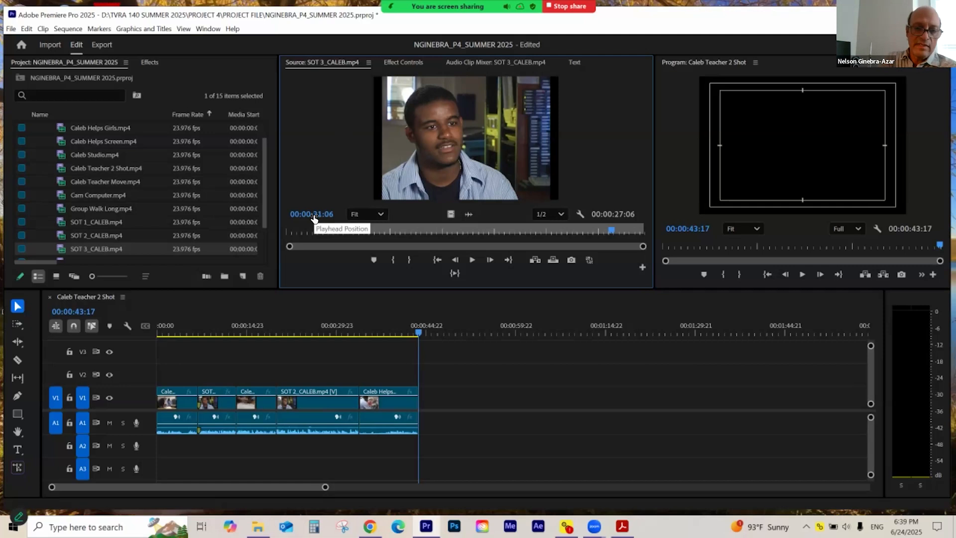
key("i")
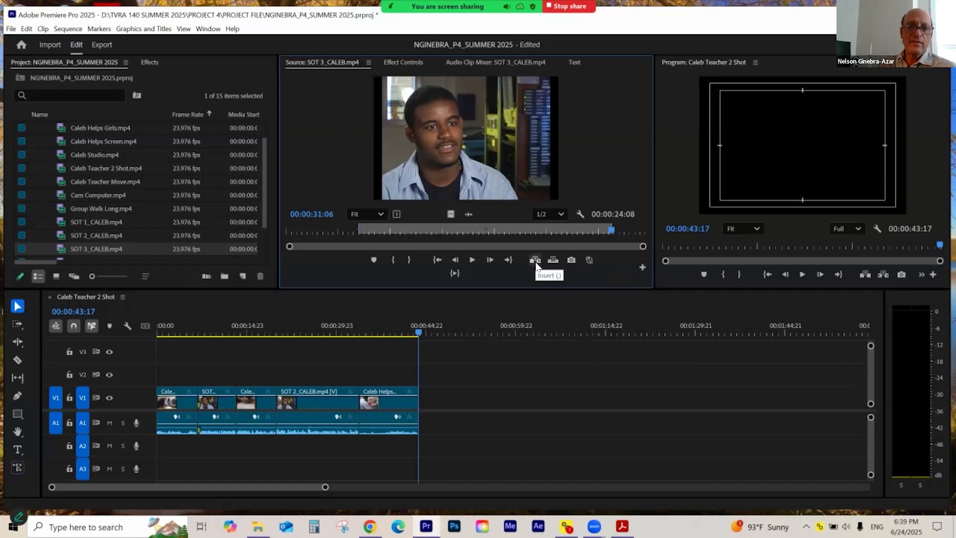
left_click(536, 265)
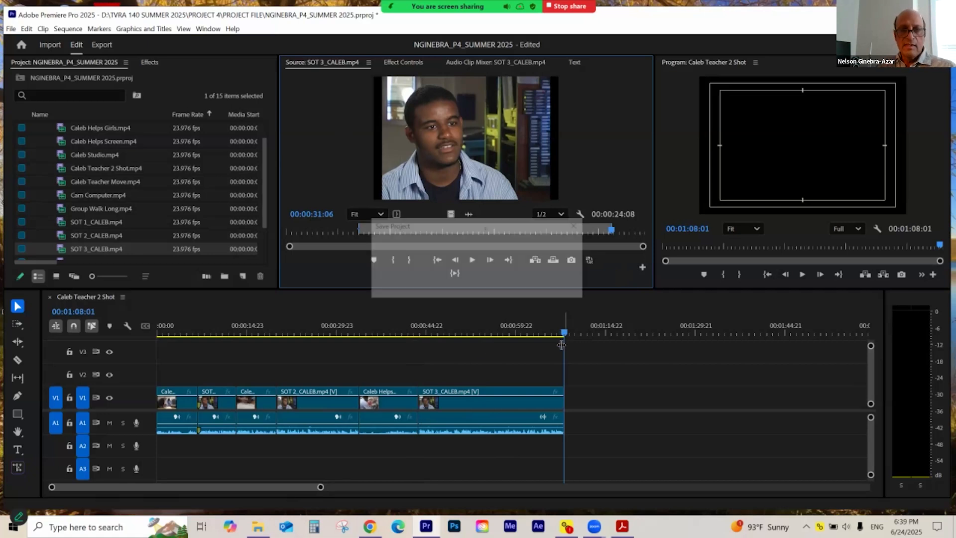
key("ctrl+s")
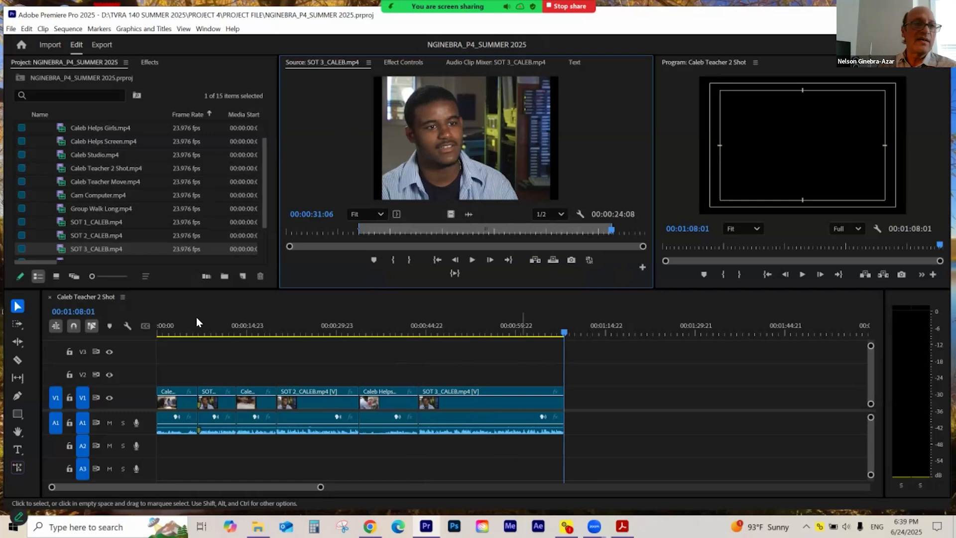
- Open SOT 4_CALEB.mp4 in the Source Monitor and play the clip through to its end
scroll(103, 242, "down", 1)
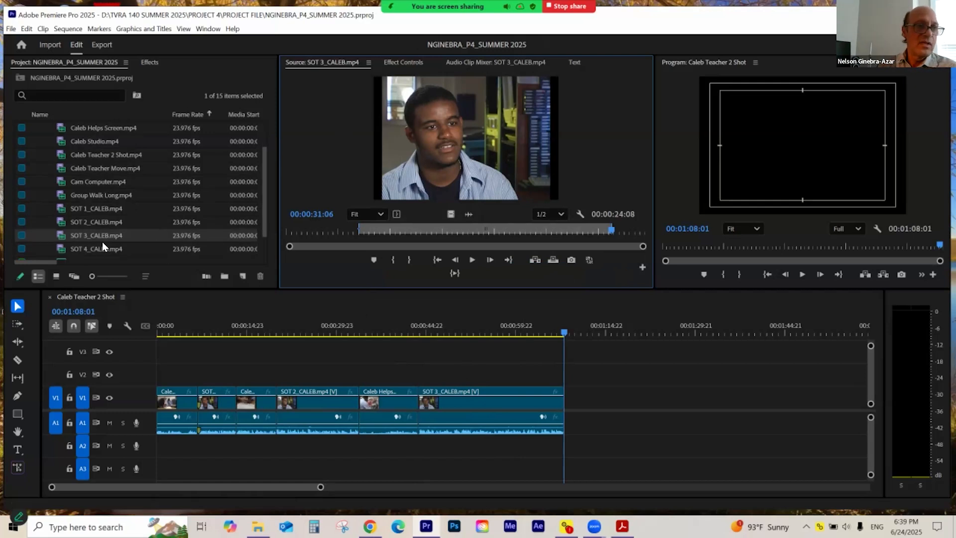
double_click(61, 250)
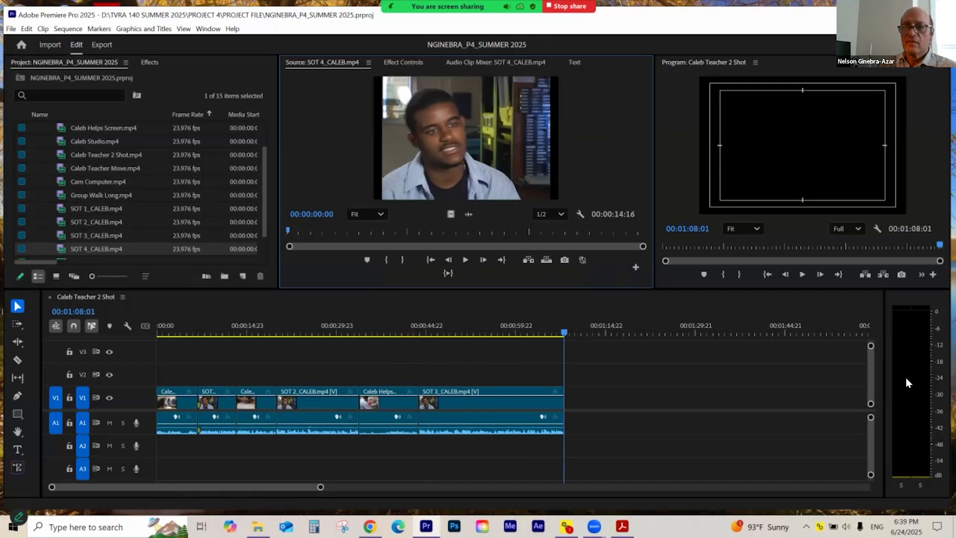
left_click(466, 260)
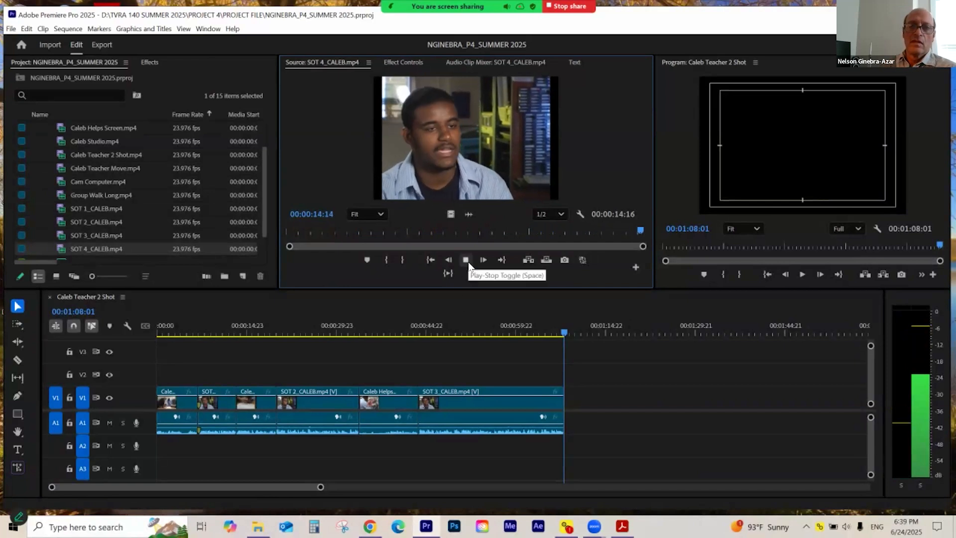
- Switch to the assignment PDF in Acrobat and highlight the sound bite quotation required for SOT 4_CALEB
left_click(622, 526)
scroll(569, 331, "down", 2)
left_click(547, 345)
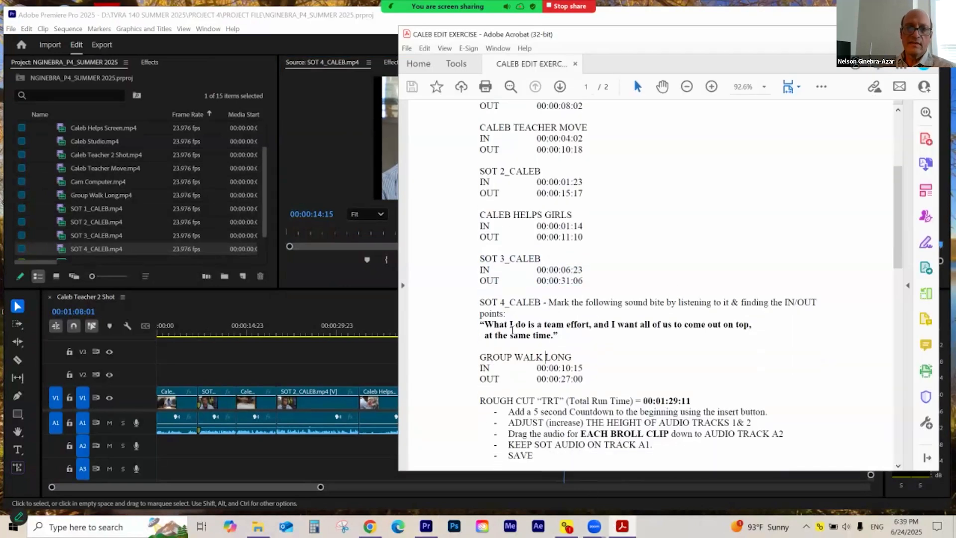
left_click_drag(481, 324, 601, 343)
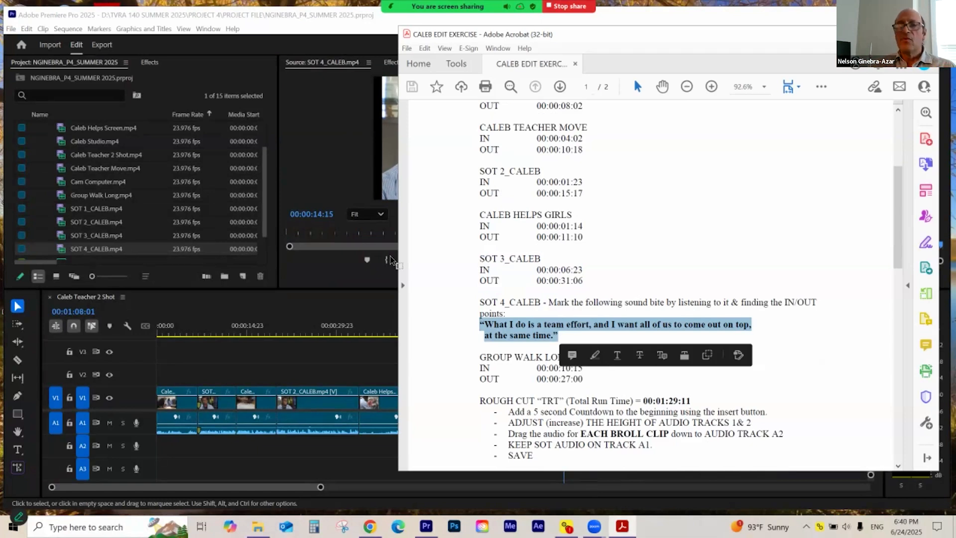
- Return to Premiere Pro and search SOT 4_CALEB.mp4 for the start of the quoted sound bite, playing and scrubbing around 00:00:07:11
left_click(329, 173)
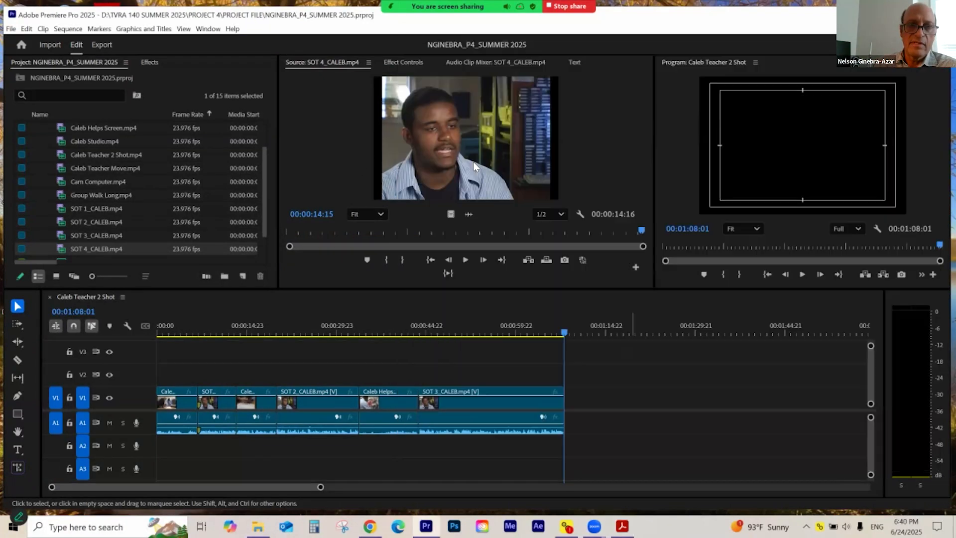
left_click(395, 232)
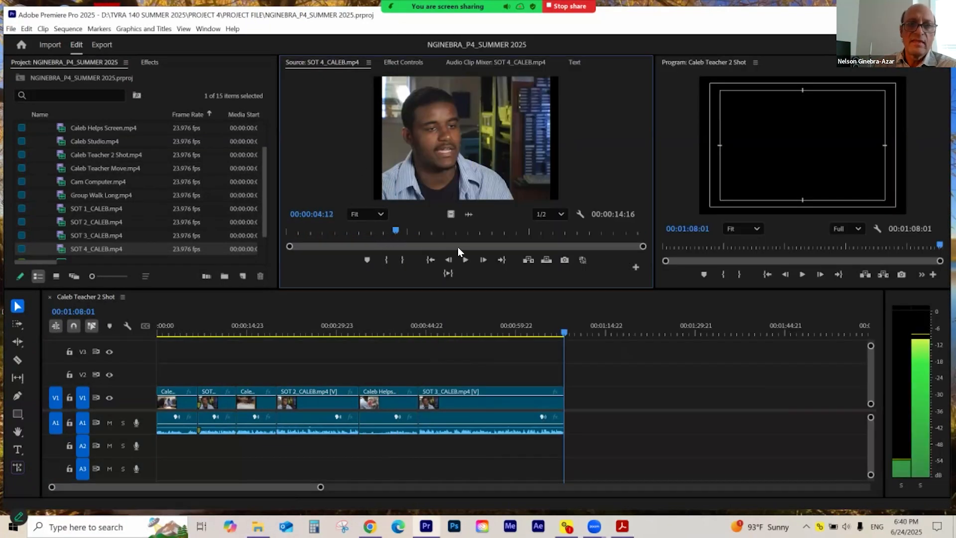
left_click(466, 259)
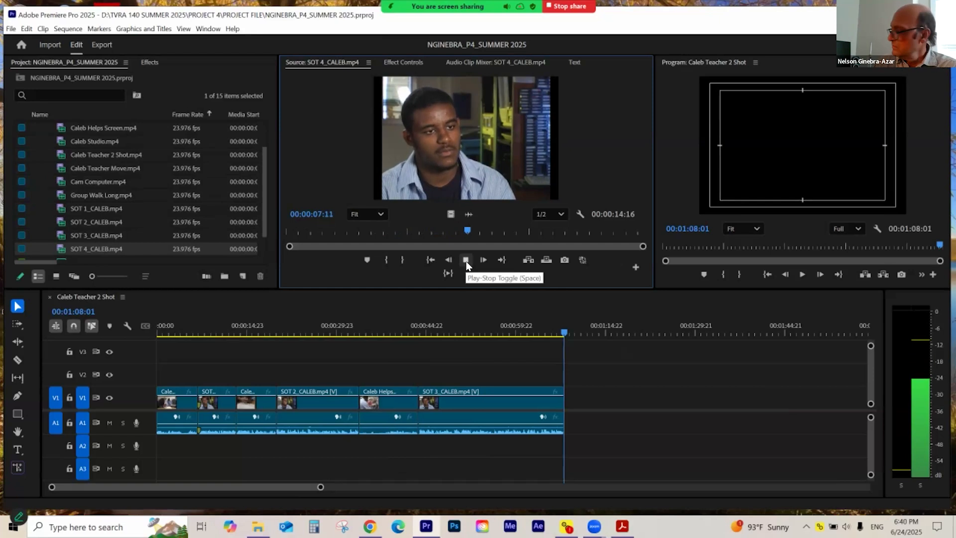
left_click(466, 260)
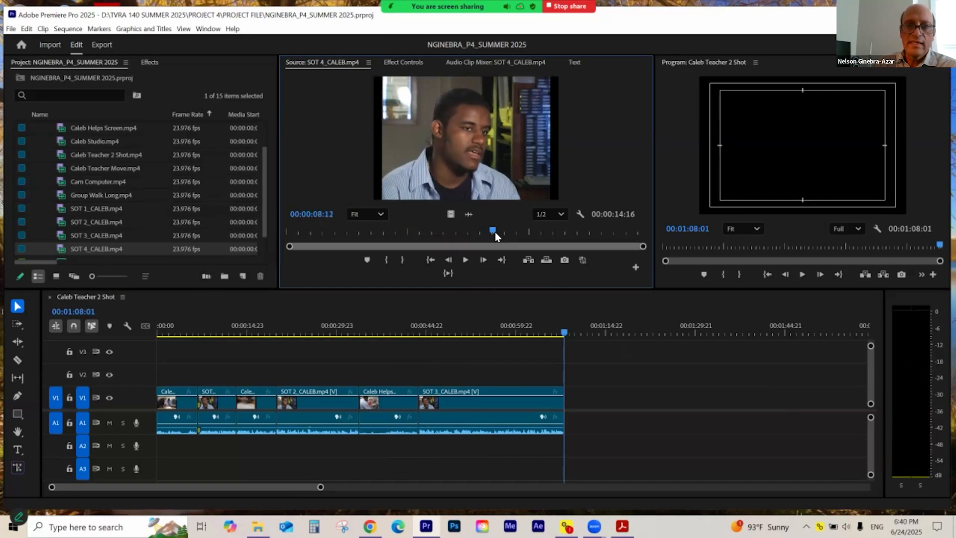
left_click_drag(484, 236, 476, 237)
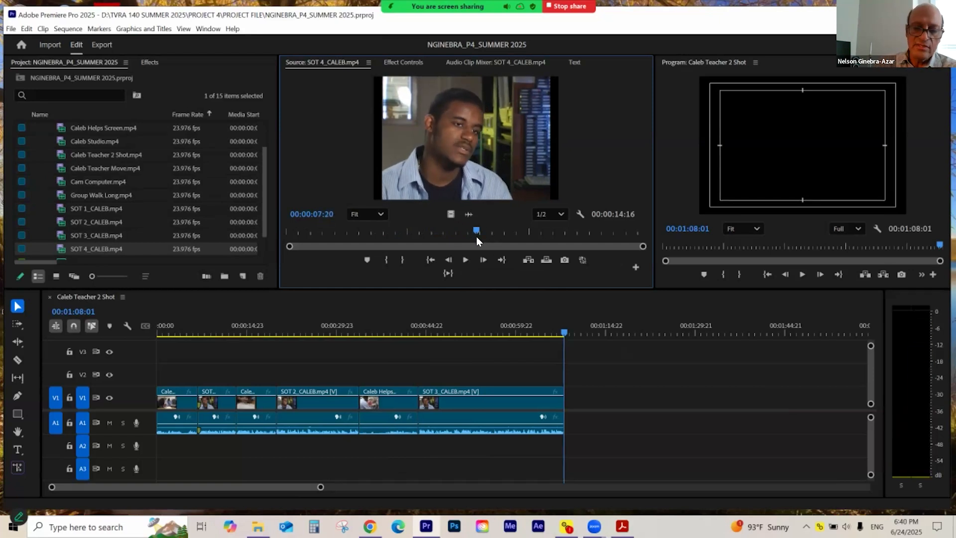
left_click_drag(476, 236, 468, 234)
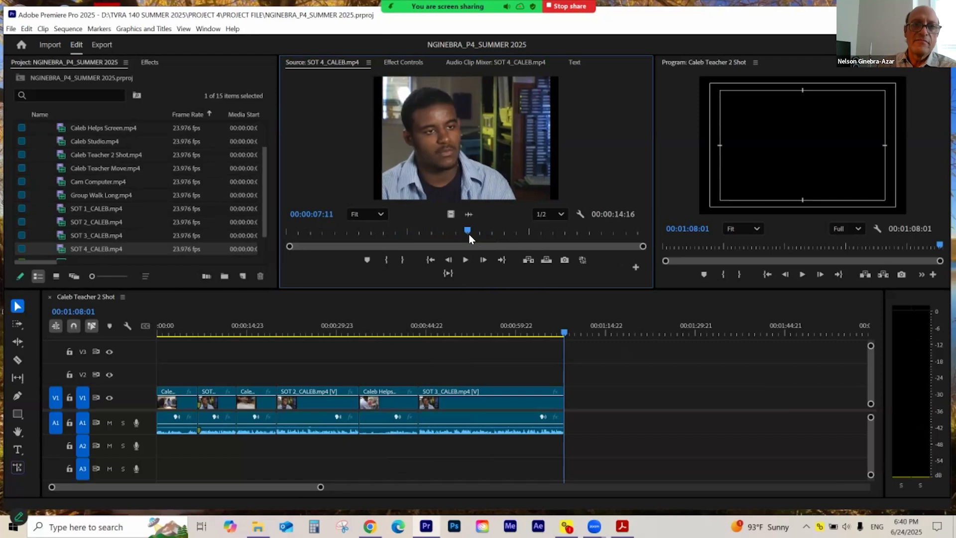
key("Right")
key("Right")
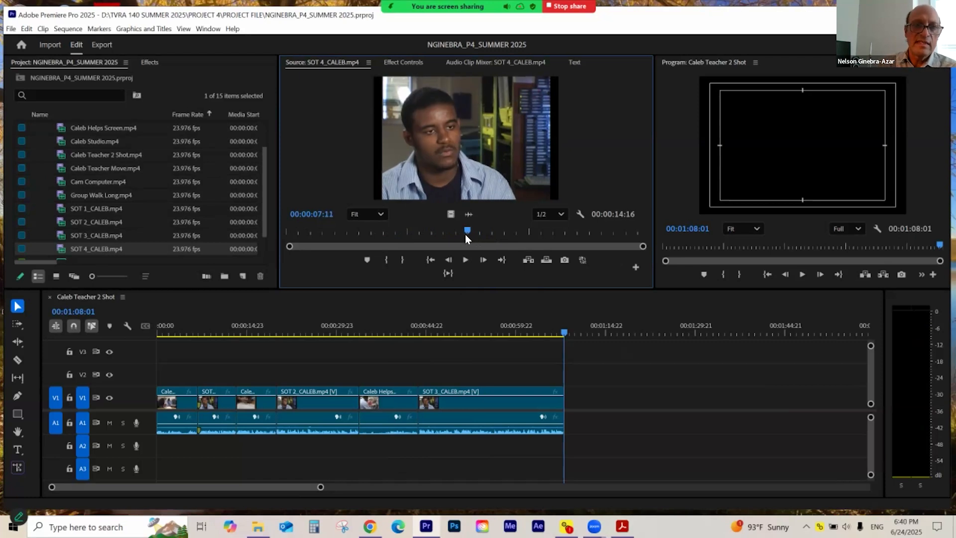
key("Left")
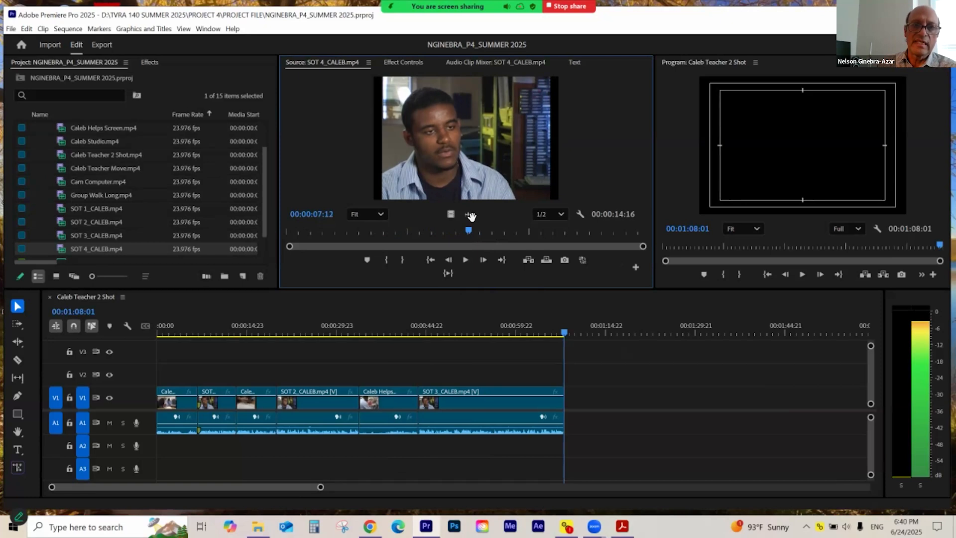
- Show SOT 4_CALEB.mp4's audio waveform, enlarge its time scale, and examine the sound frame by frame around 00:00:07:09
left_click(471, 215)
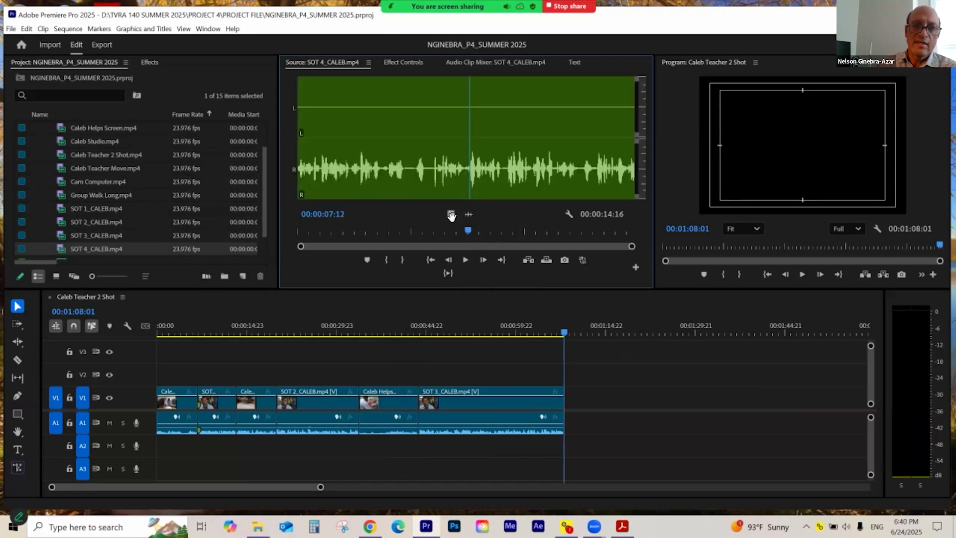
left_click(448, 215)
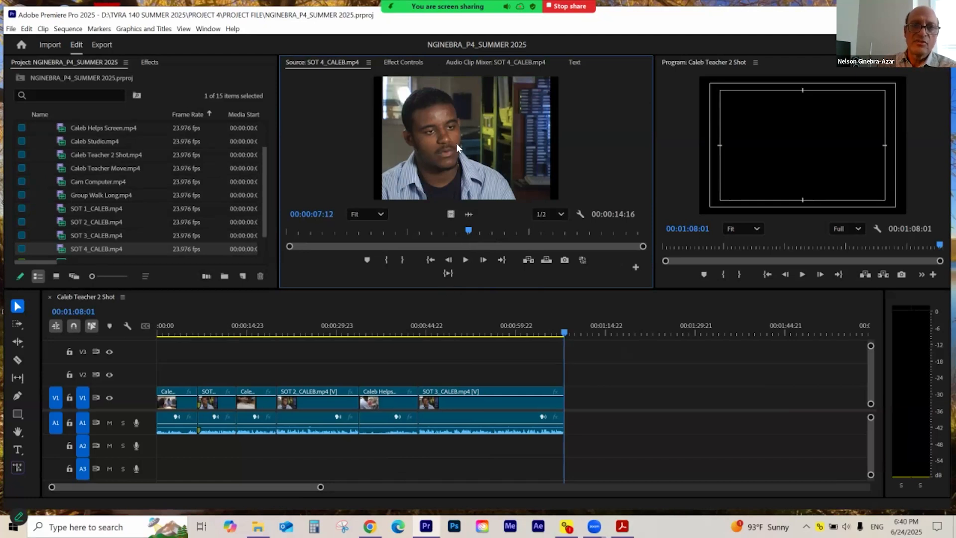
left_click(468, 215)
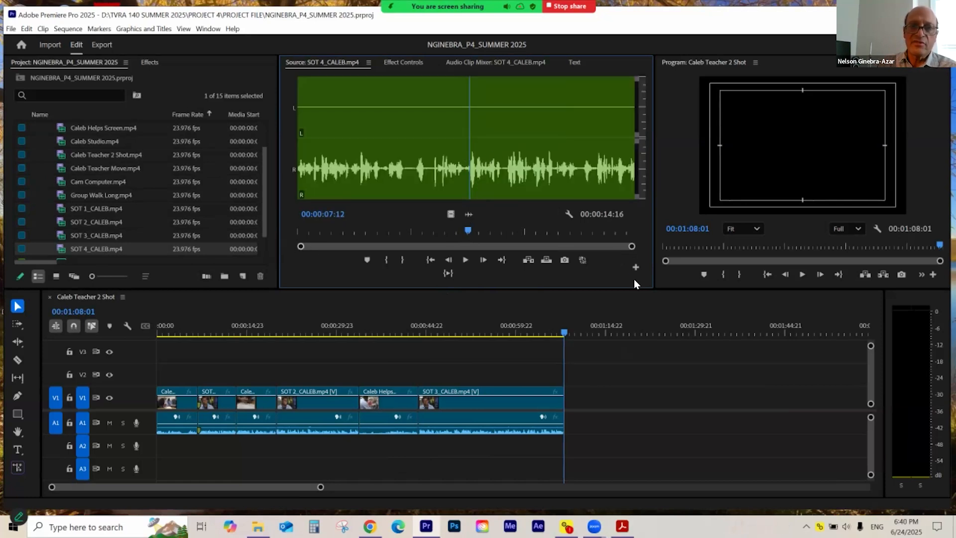
left_click_drag(632, 246, 568, 272)
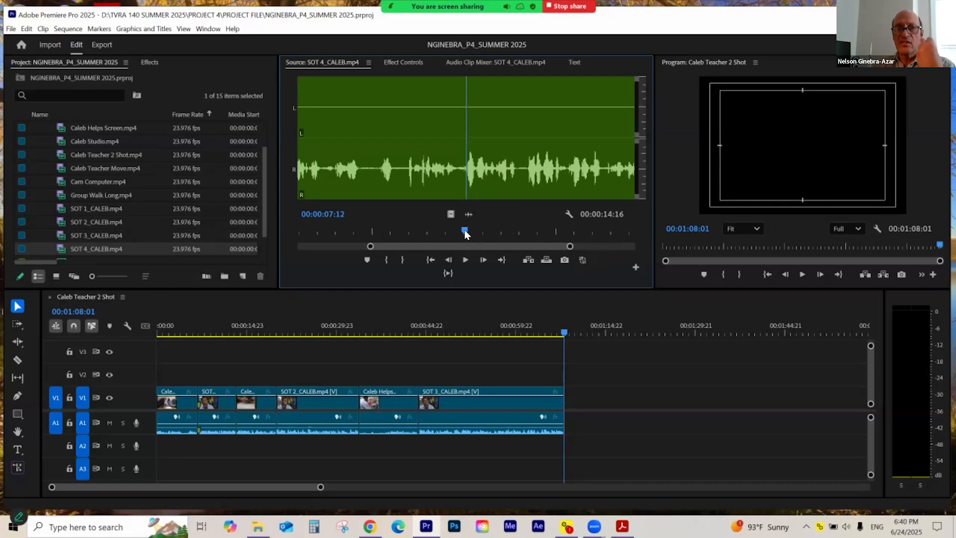
left_click_drag(464, 230, 461, 236)
key("Right")
key("Right")
key("Left")
key("Left")
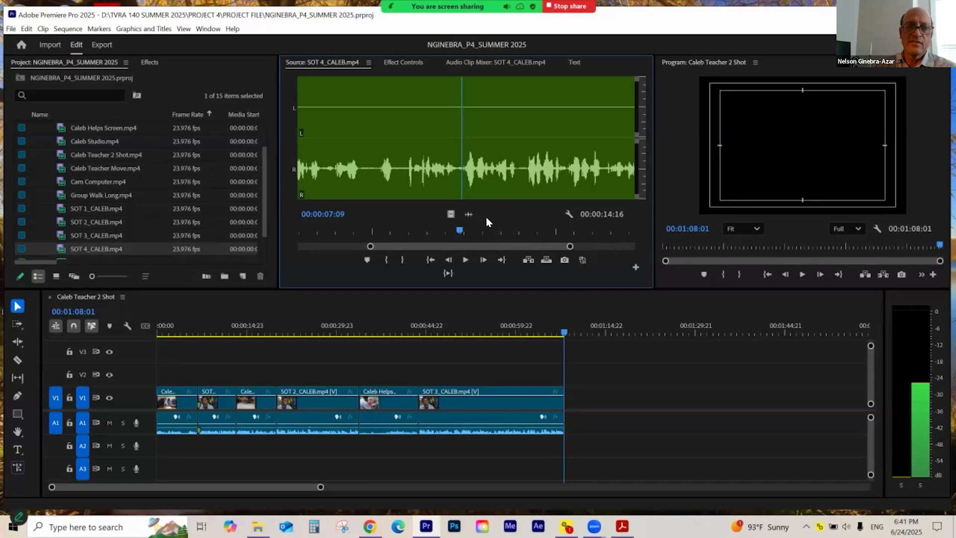
- Switch the Source Monitor back to video and replay SOT 4_CALEB.mp4 from 00:00:06:15 to hear where the sound bite begins
left_click(433, 234)
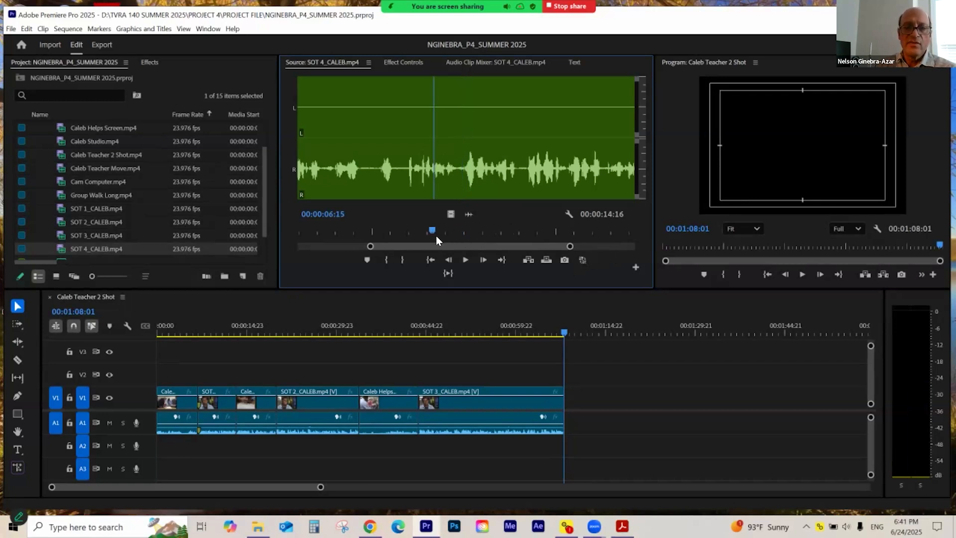
left_click(449, 215)
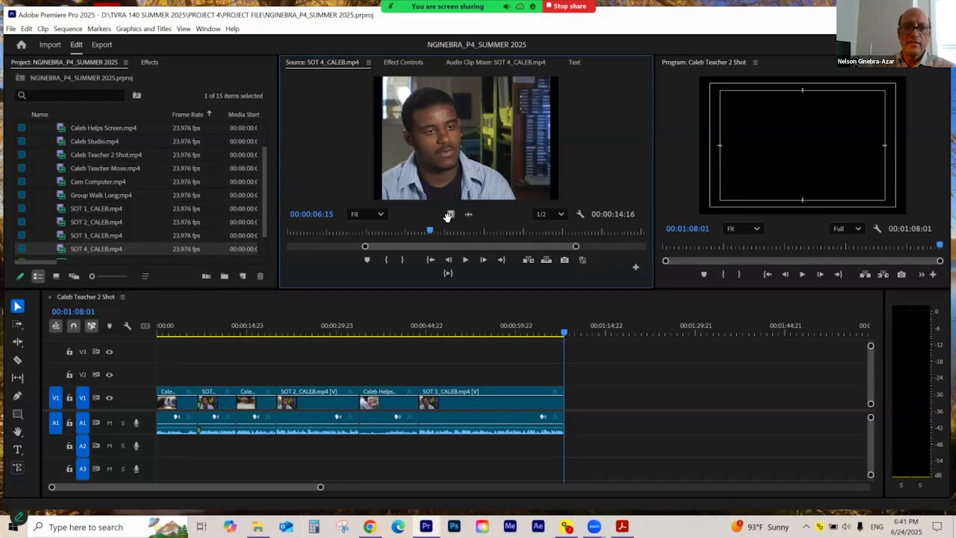
left_click(466, 259)
left_click(466, 260)
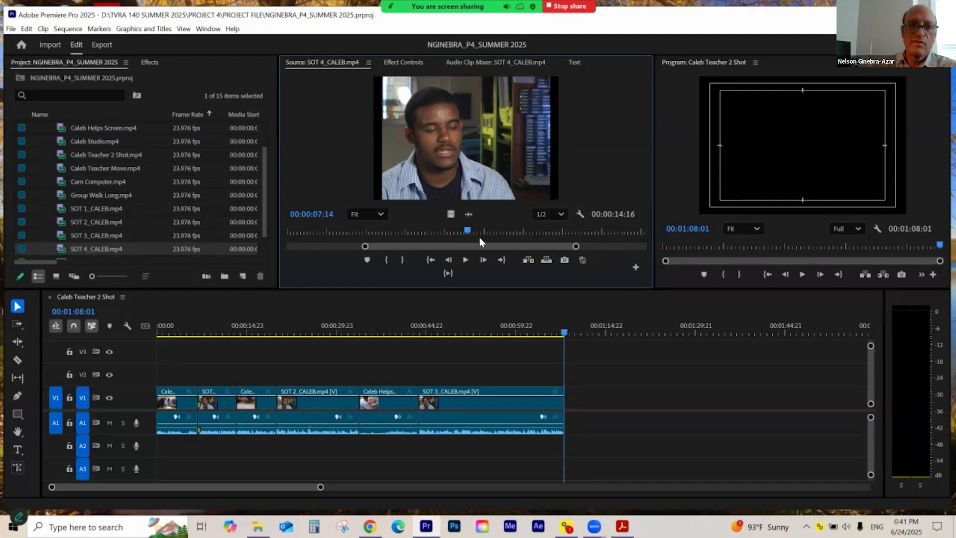
- Display the audio waveform again and scrub the source playhead from 00:00:04:05 to the quiet gap at 00:00:07:06
left_click(470, 216)
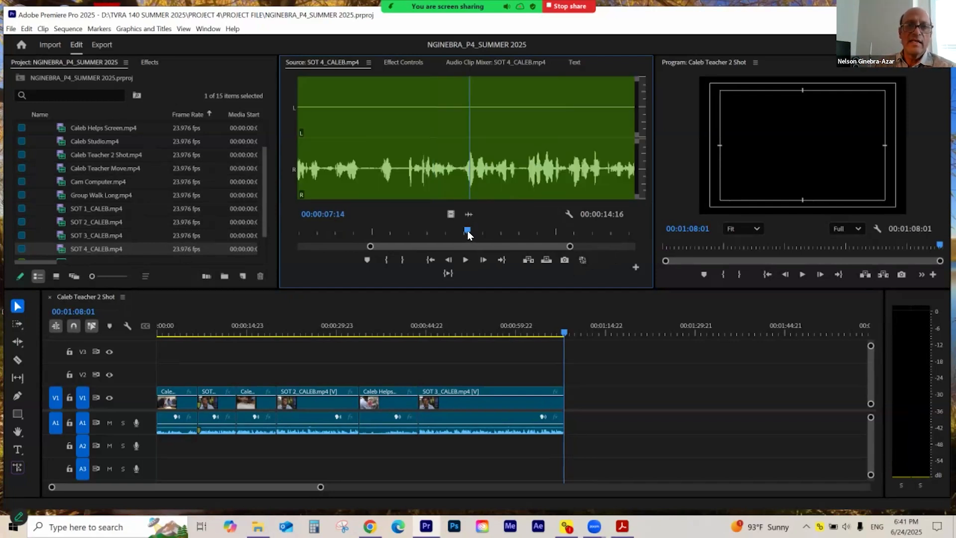
mouse_move(370, 246)
left_mouse_down()
mouse_move(465, 246)
mouse_move(374, 247)
left_mouse_up()
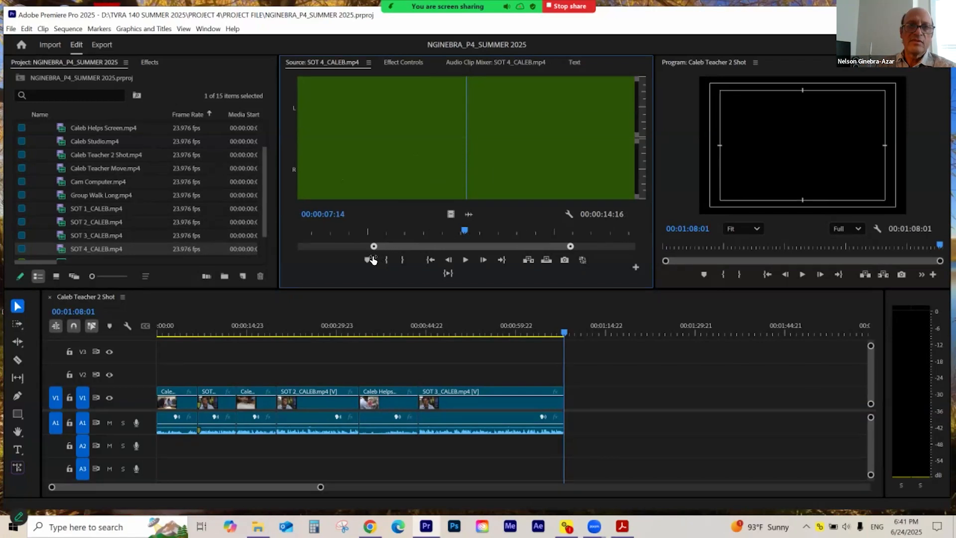
left_click_drag(464, 231, 339, 242)
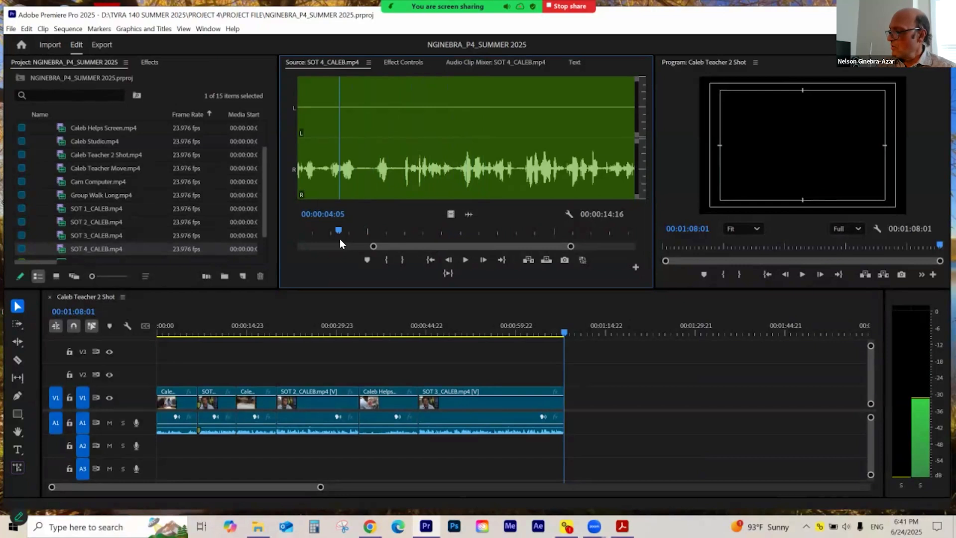
left_click_drag(345, 235, 453, 261)
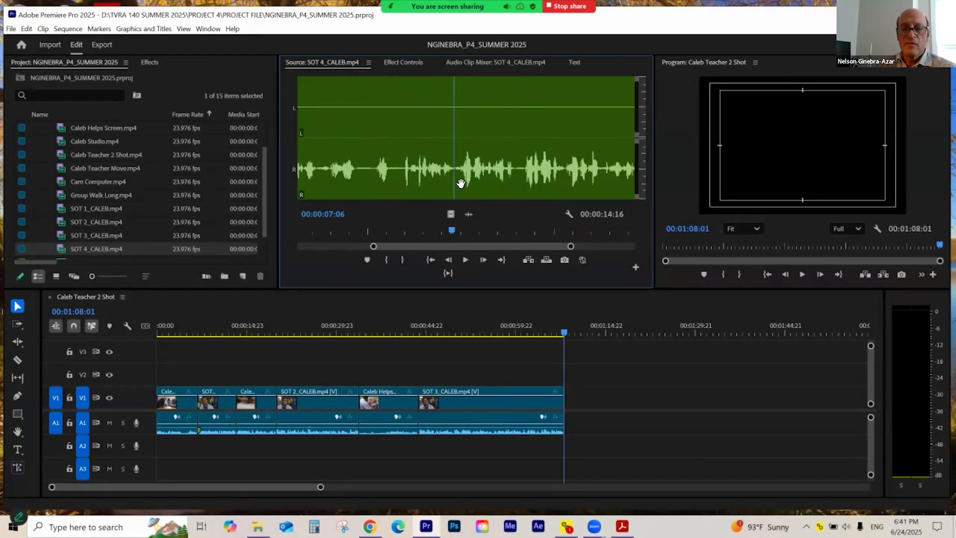
- Magnify the waveform around 00:00:07:06 and step back and forth by frames to examine the pause before the sound bite
left_click_drag(570, 247, 471, 253)
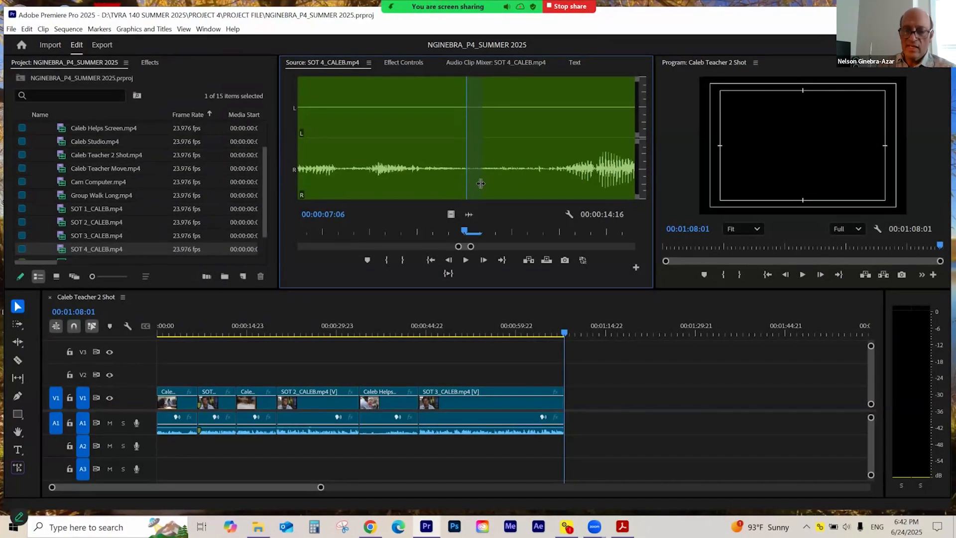
key("Left")
key("Left")
key("Right")
key("Right")
key("Right")
key("Right")
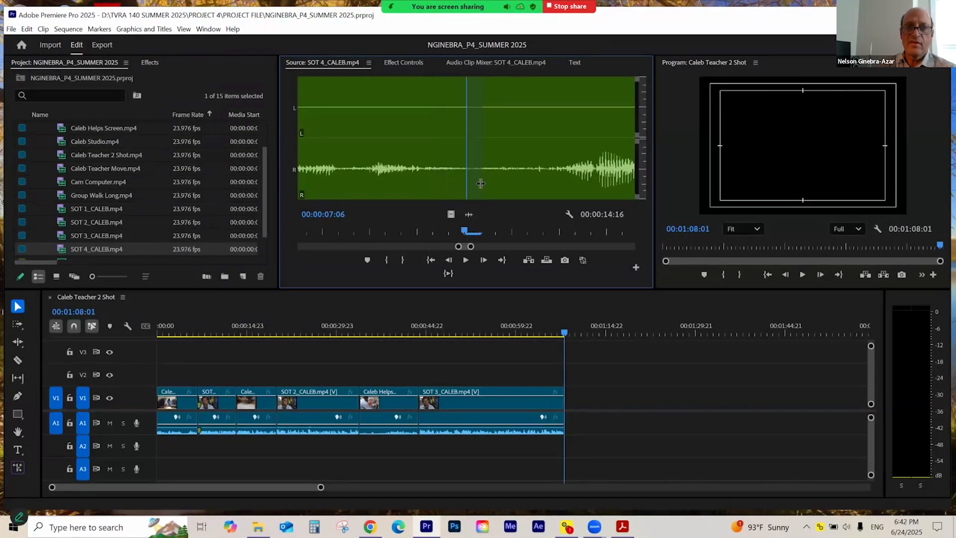
key("Right")
key("Left")
key("Left")
key("Left")
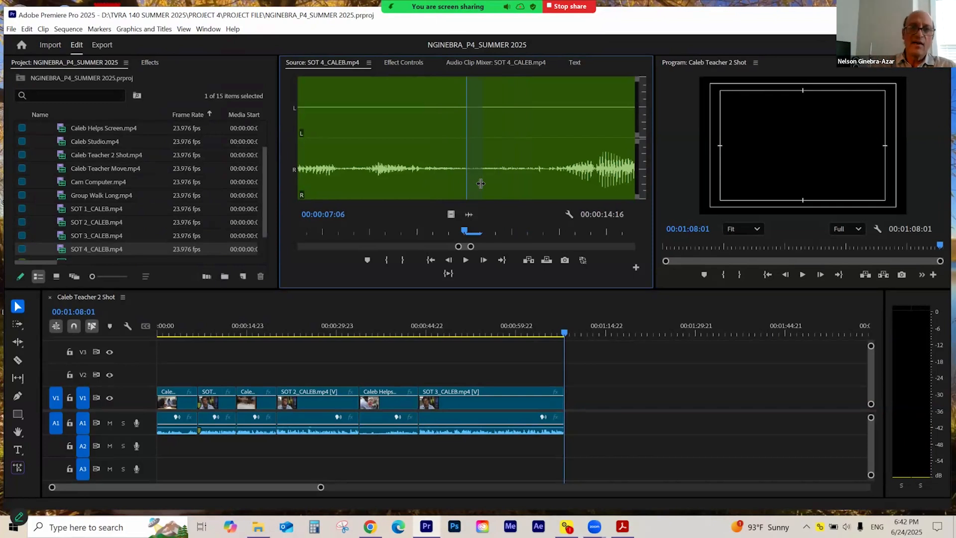
- Move the source playhead to 00:00:07:07 and mark SOT 4_CALEB.mp4's In point there
key("minus")
key("minus")
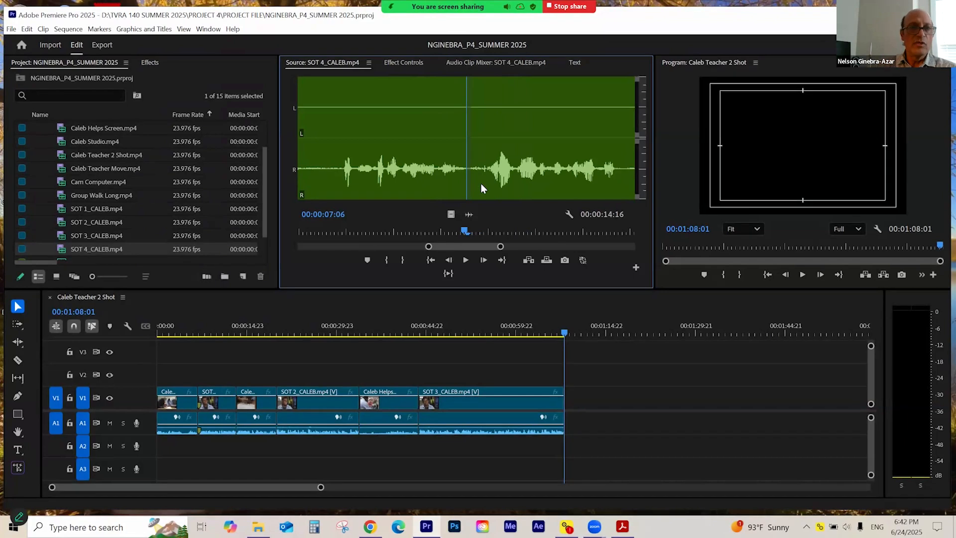
key("Right")
key("minus")
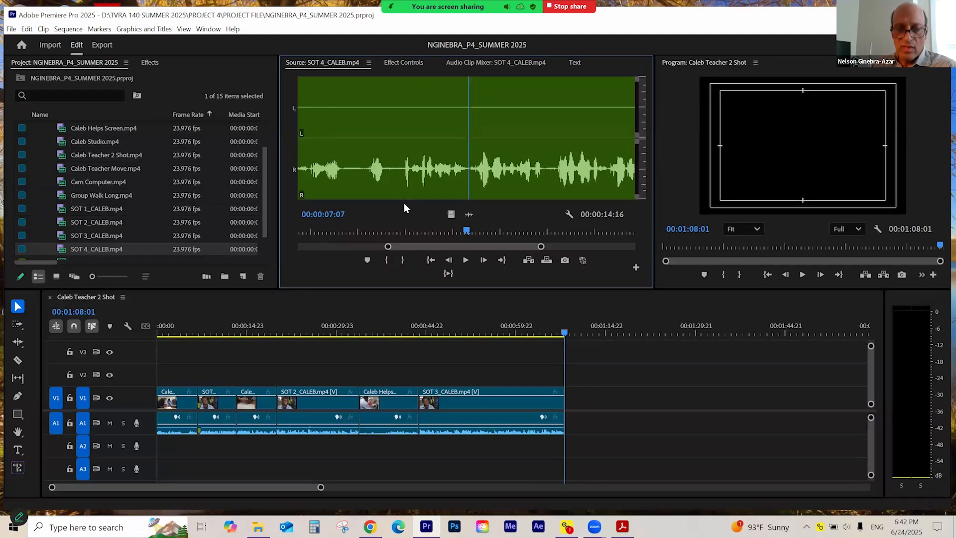
key("i")
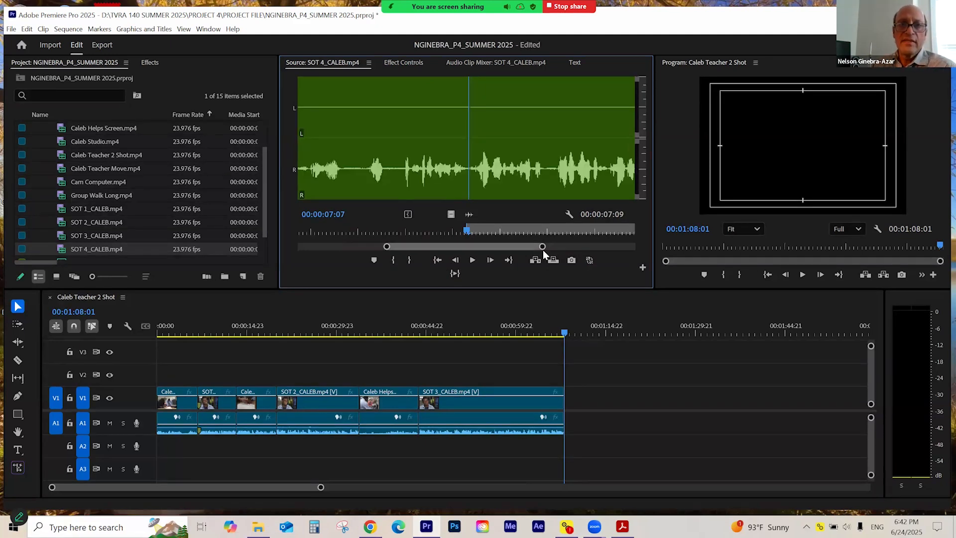
- Show SOT 4_CALEB.mp4's whole waveform, play the sound bite from the In point, and mark the Out point at 00:00:12:07
left_click_drag(543, 247, 622, 244)
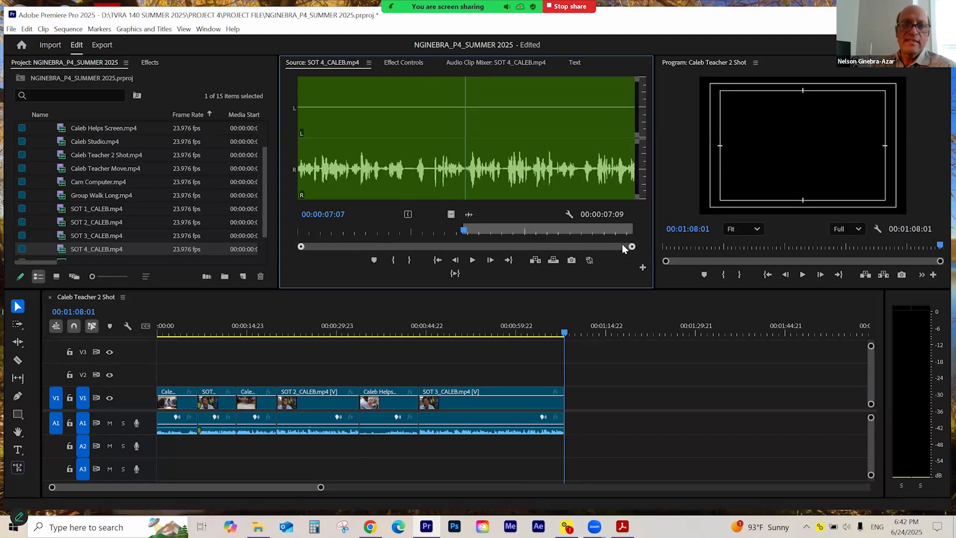
left_click(471, 259)
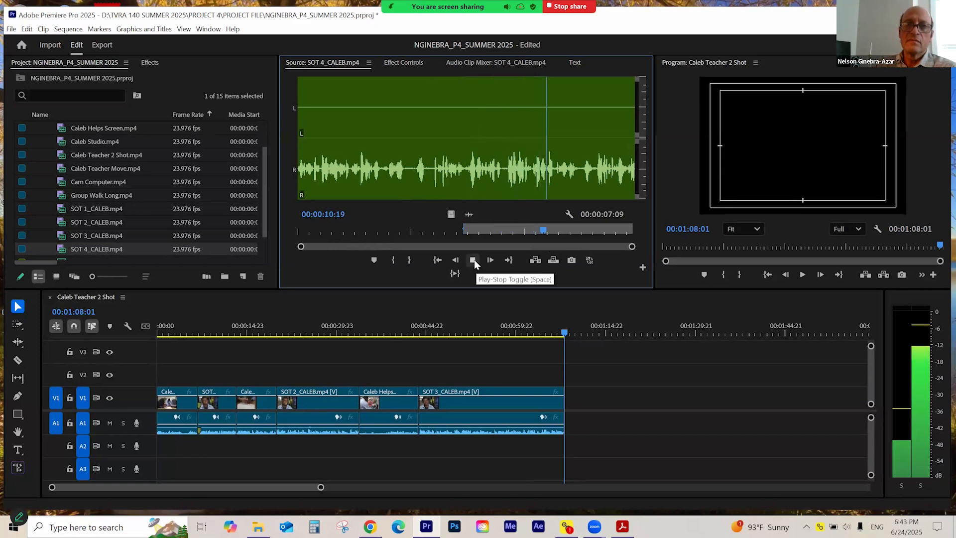
left_click(475, 259)
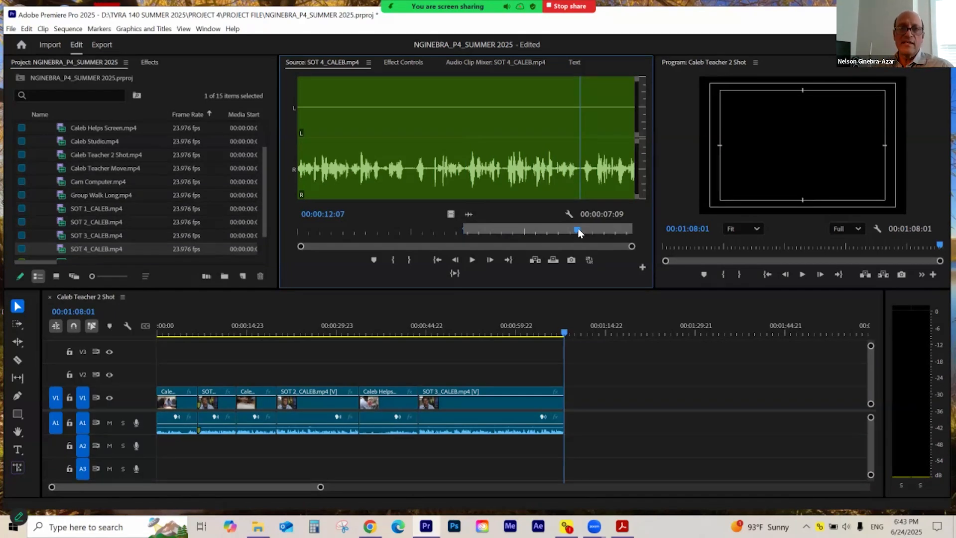
mouse_move(578, 230)
left_mouse_down()
mouse_move(531, 228)
mouse_move(577, 235)
left_mouse_up()
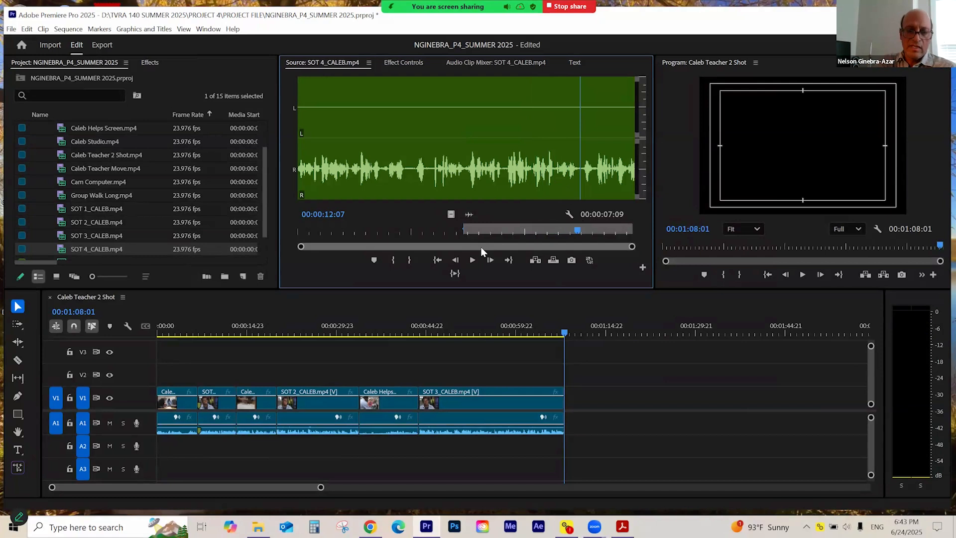
key("o")
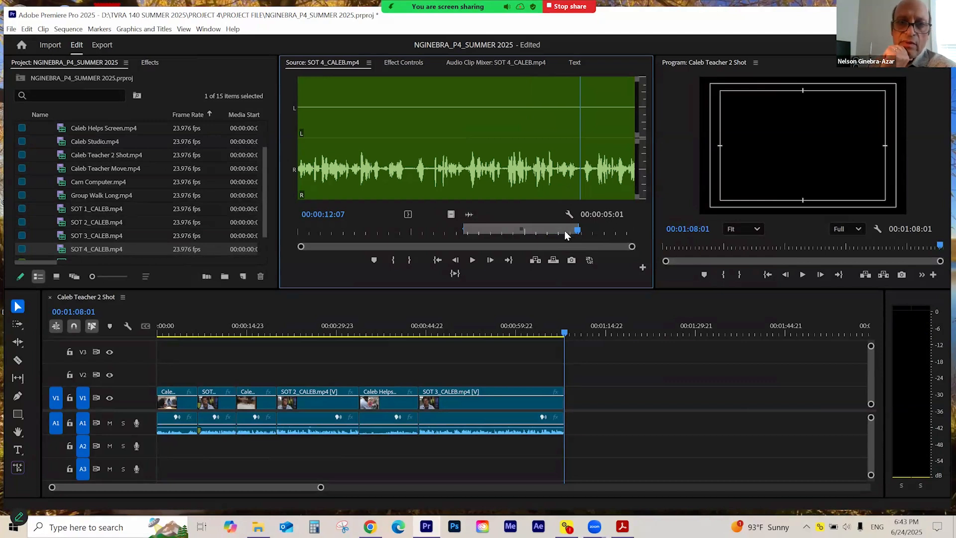
- Switch the Source Monitor back to video and insert the marked part of SOT 4_CALEB.mp4 at the end of the sequence
left_click(440, 261)
left_click(508, 262)
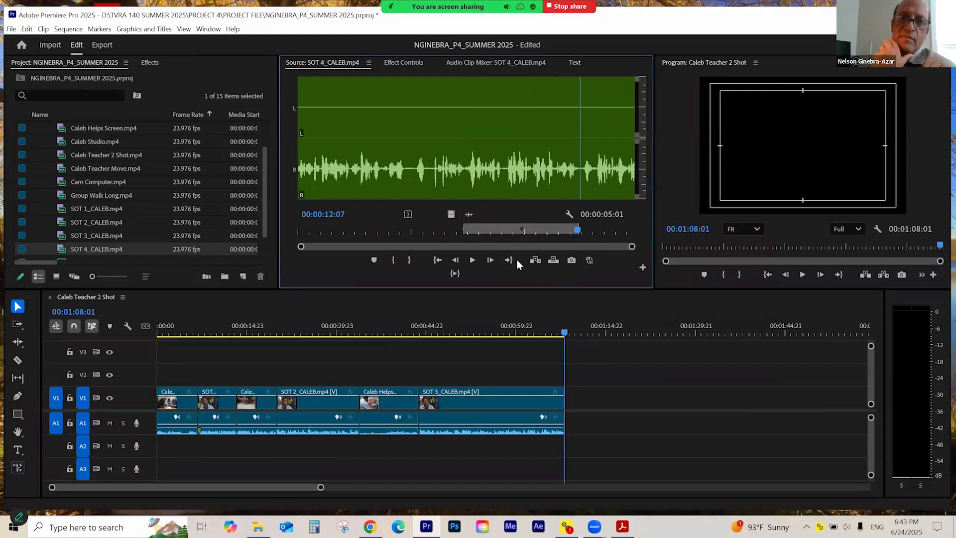
left_click(451, 215)
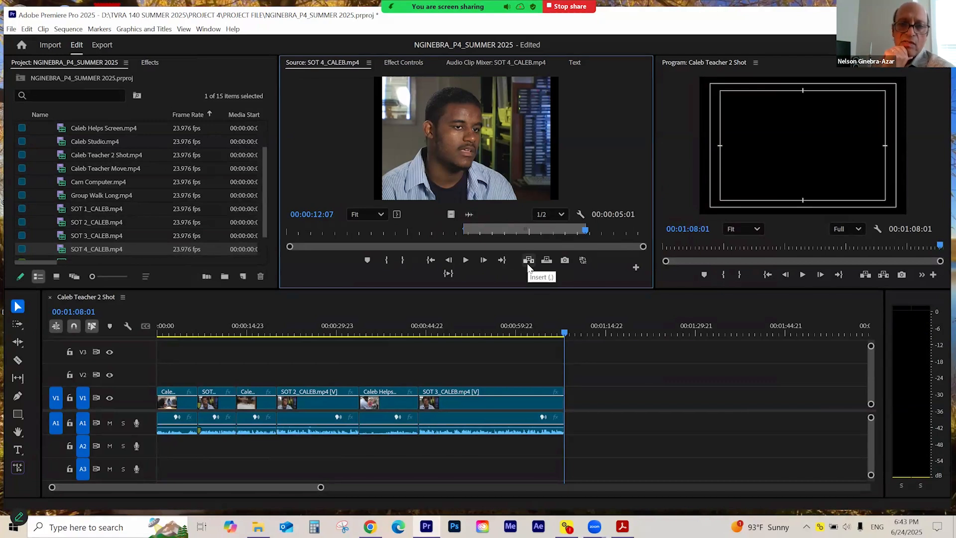
left_click(529, 266)
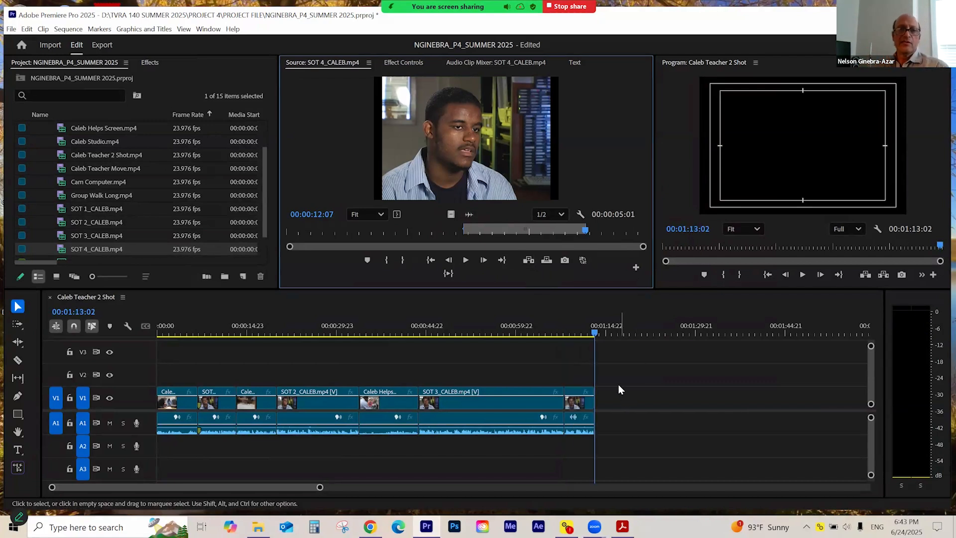
- Play the sequence from shortly before the inserted SOT 4 clip through its end, and save the project
left_click(552, 333)
key("space")
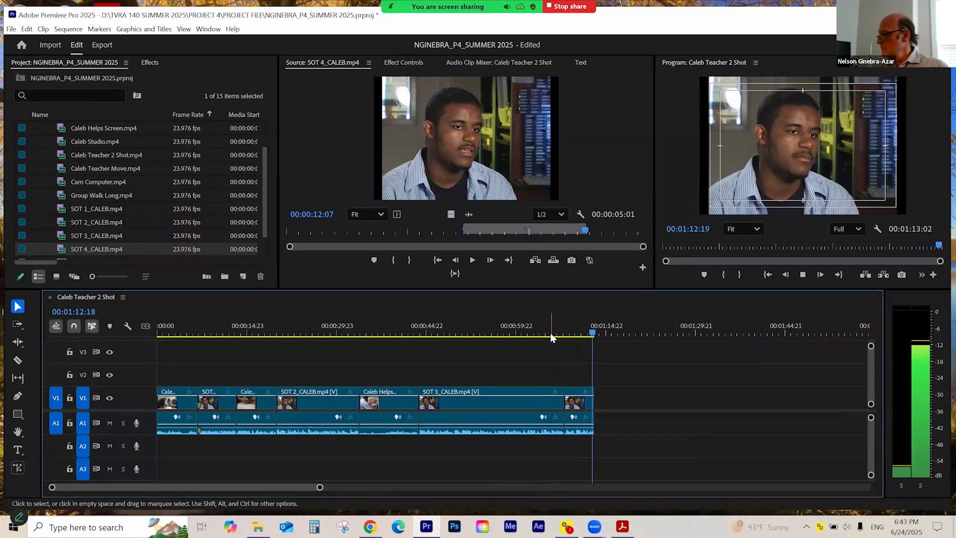
key("ctrl+s")
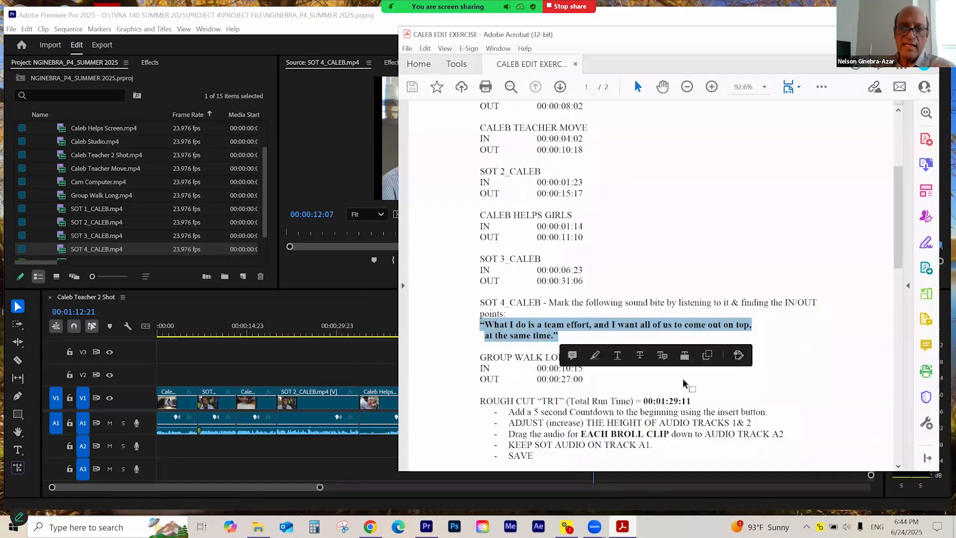
- Look up the Group Walk Long In and Out points in the assignment PDF and load Group Walk Long.mp4 into the Source Monitor
left_click(623, 526)
scroll(682, 239, "down", 1)
left_click(801, 364)
scroll(664, 253, "down", 3)
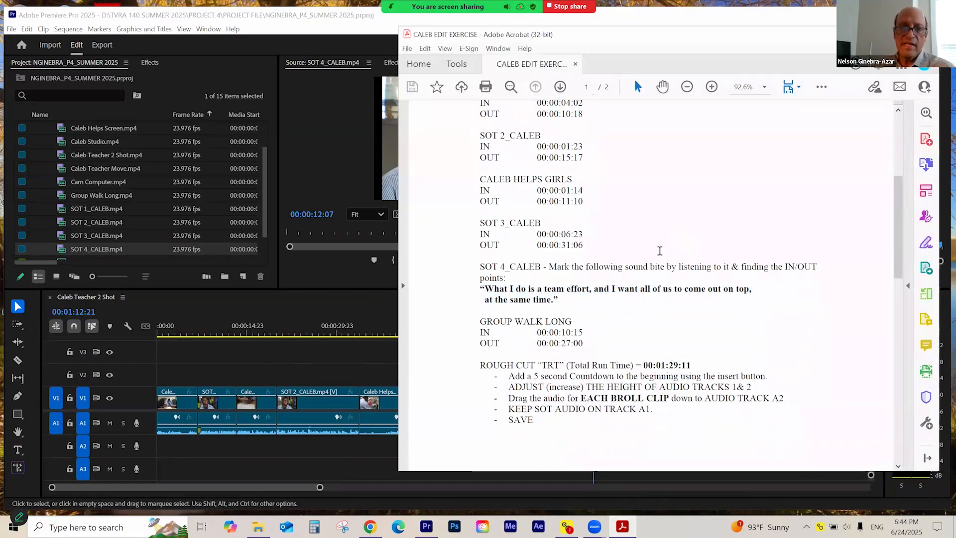
left_click_drag(480, 286, 583, 276)
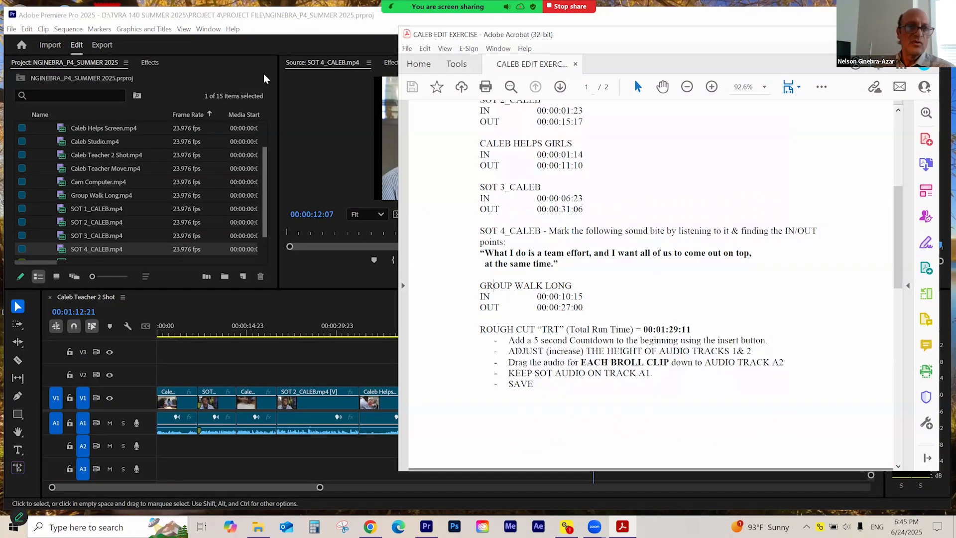
left_click(263, 189)
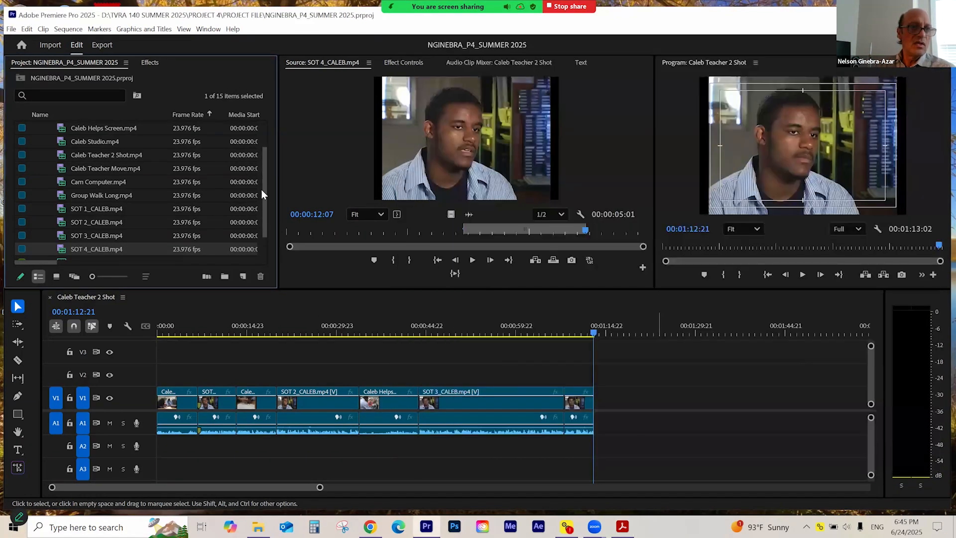
double_click(82, 197)
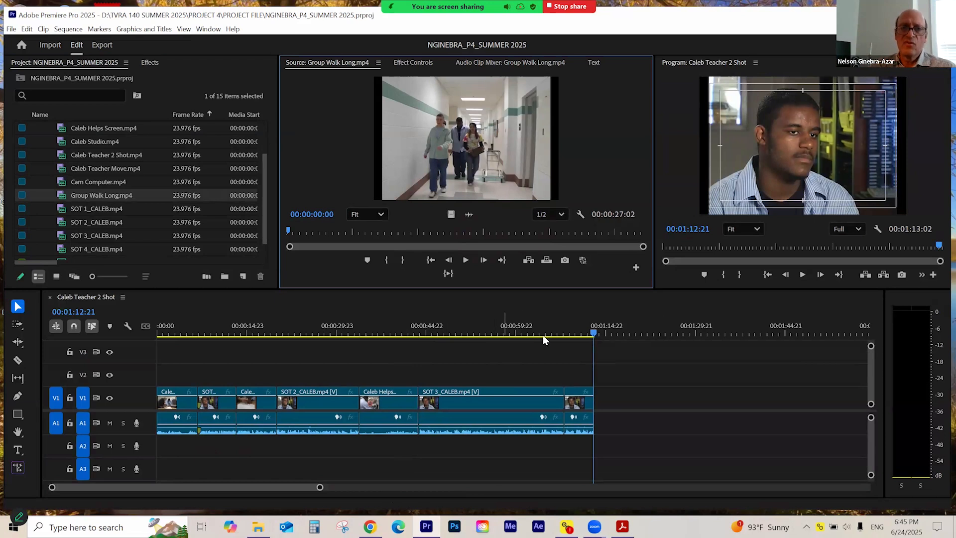
- Check the PDF's Group Walk Long values again and mark the source clip's In point at 00:00:10:15
left_click(582, 327)
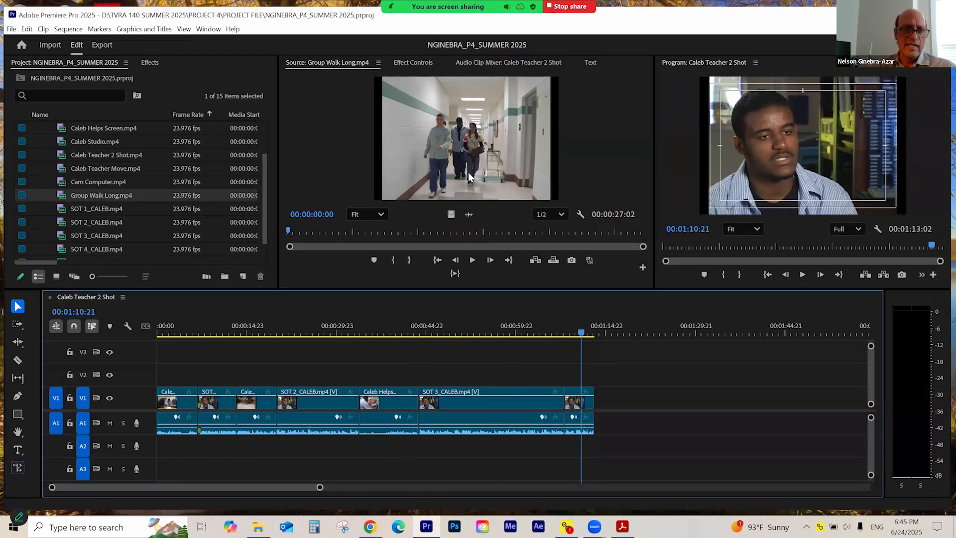
left_click(623, 527)
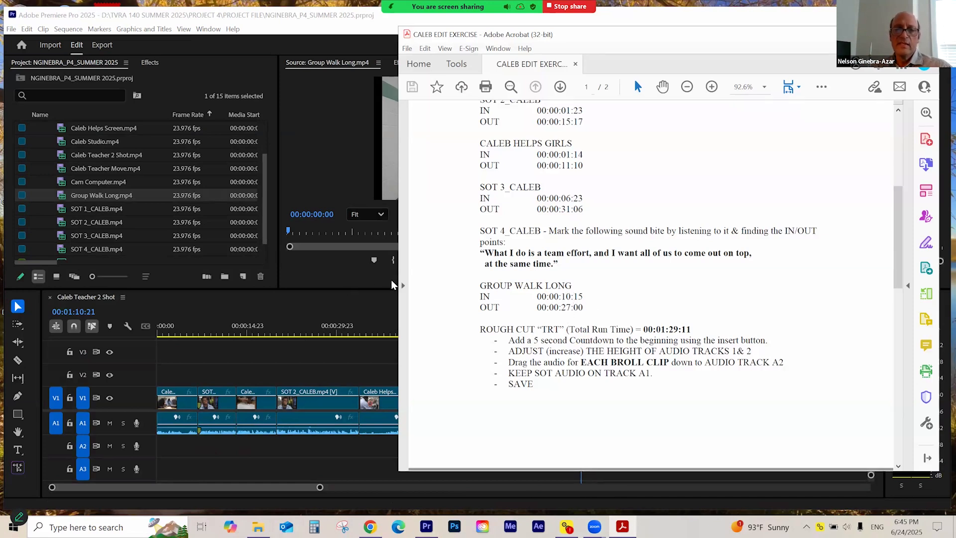
left_click(360, 168)
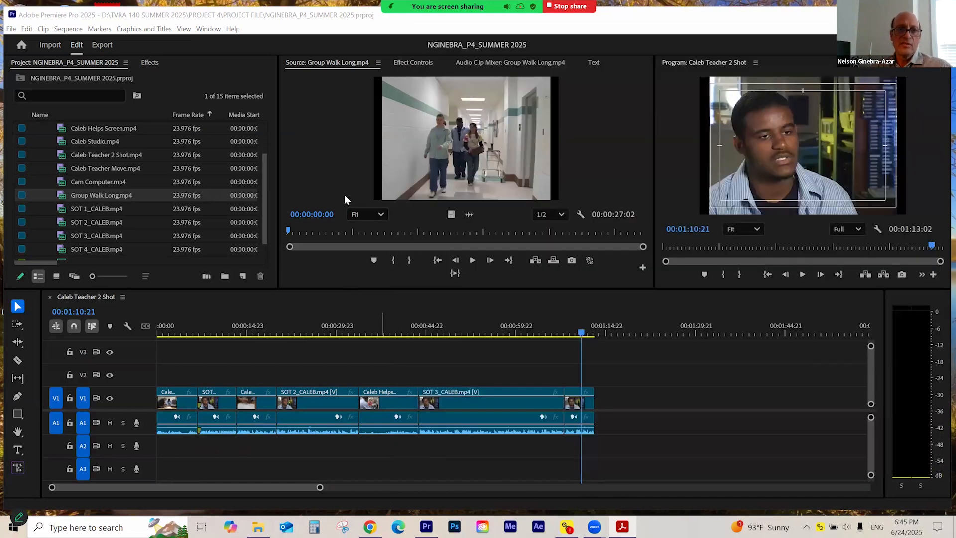
left_click(319, 214)
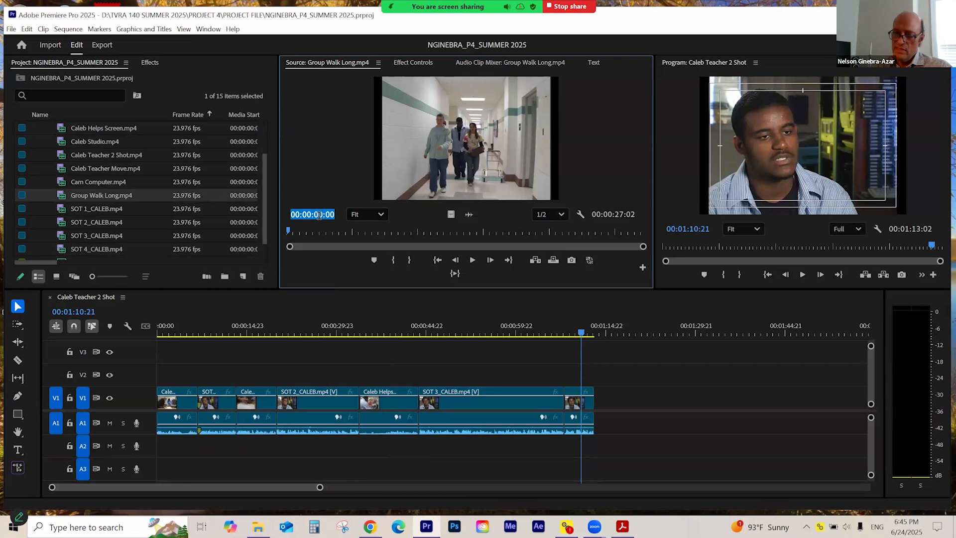
type("1015")
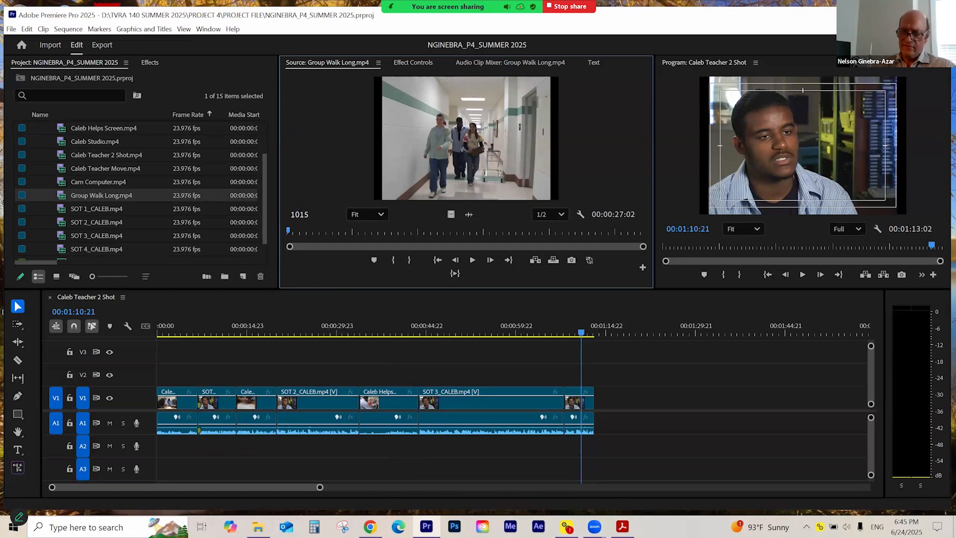
key("Return")
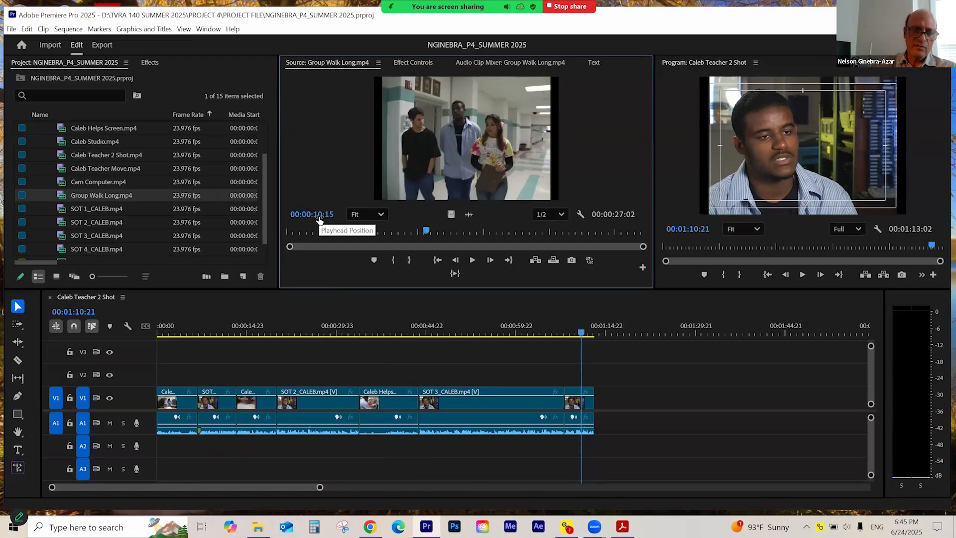
key("i")
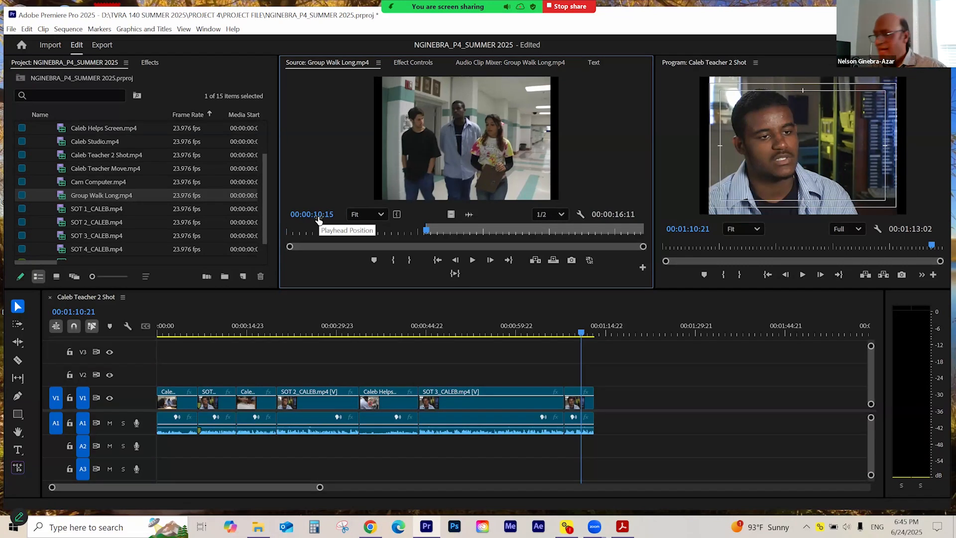
- Mark Group Walk Long.mp4's Out point at 00:00:27:00
left_click(320, 215)
type("2700")
left_click(642, 230)
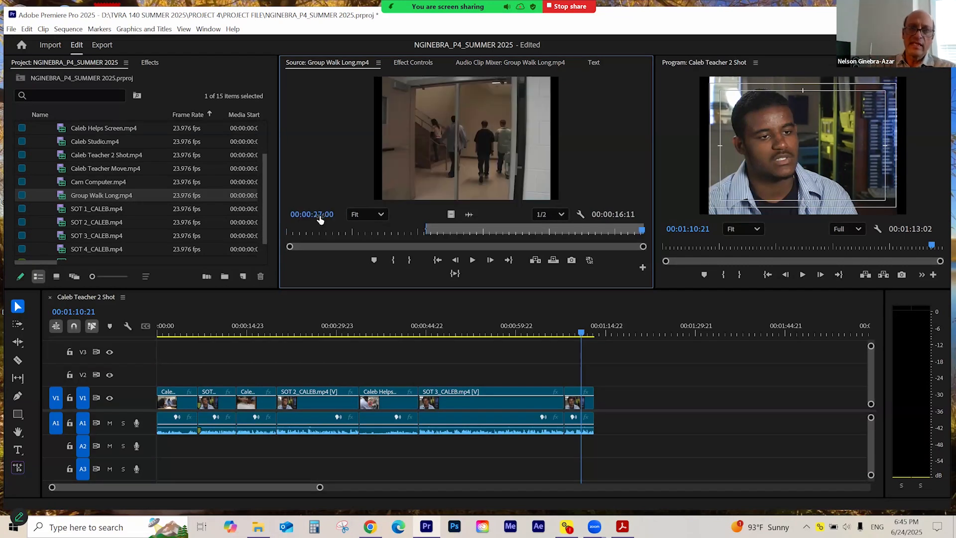
left_click_drag(644, 232, 641, 233)
left_click(323, 213)
type("2")
type("7:00")
key("Return")
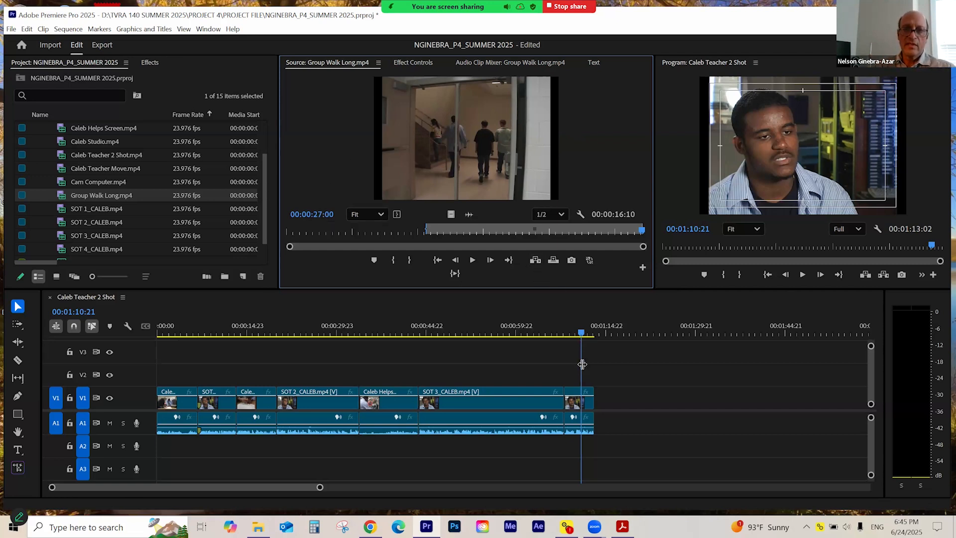
- Try inserting Group Walk Long.mp4 at 00:01:10:15, in the middle of the SOT 4 clip, and undo the insert
left_click(579, 335)
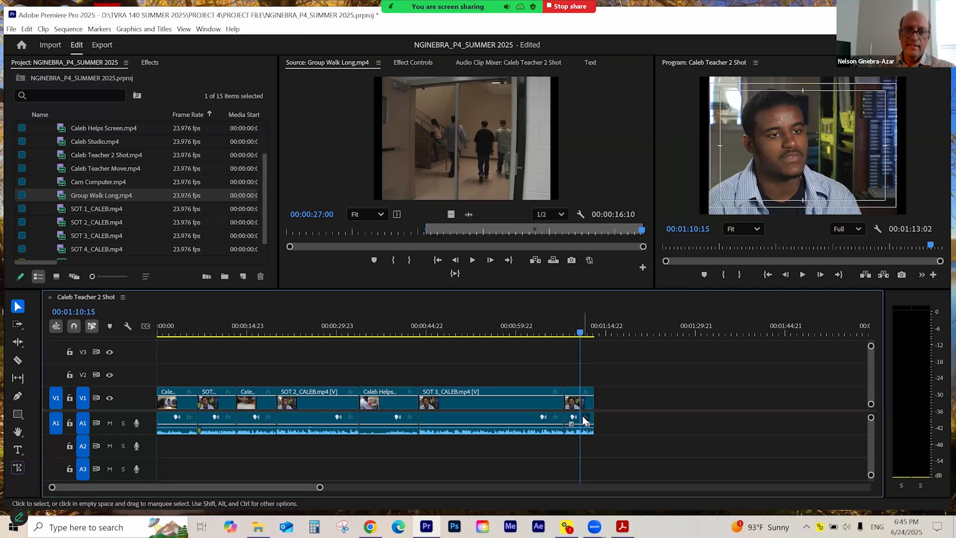
left_click(536, 262)
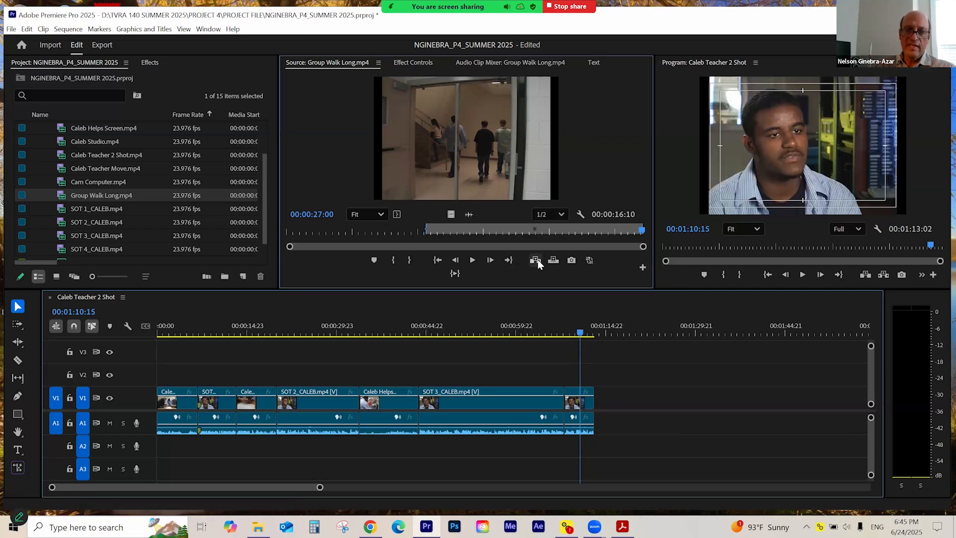
left_click(537, 262)
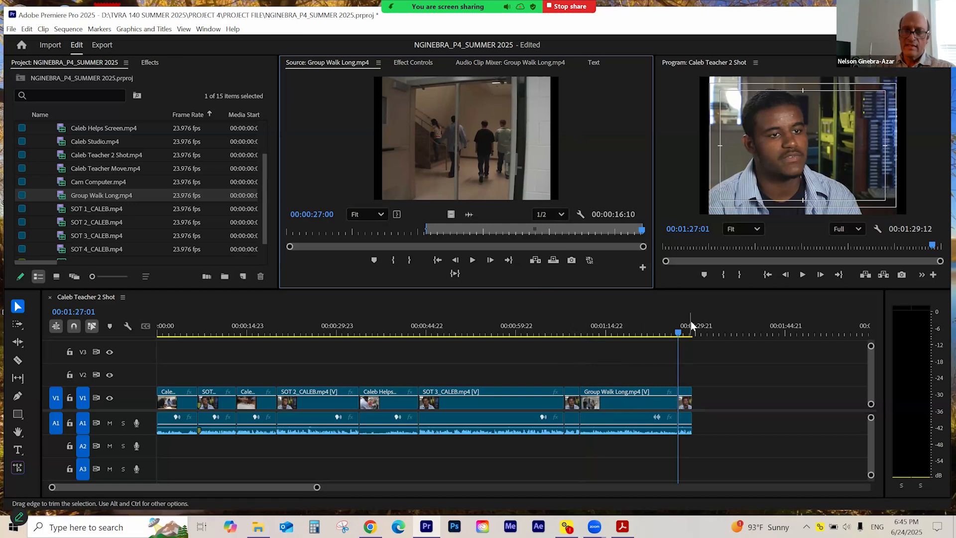
left_click_drag(678, 331, 576, 356)
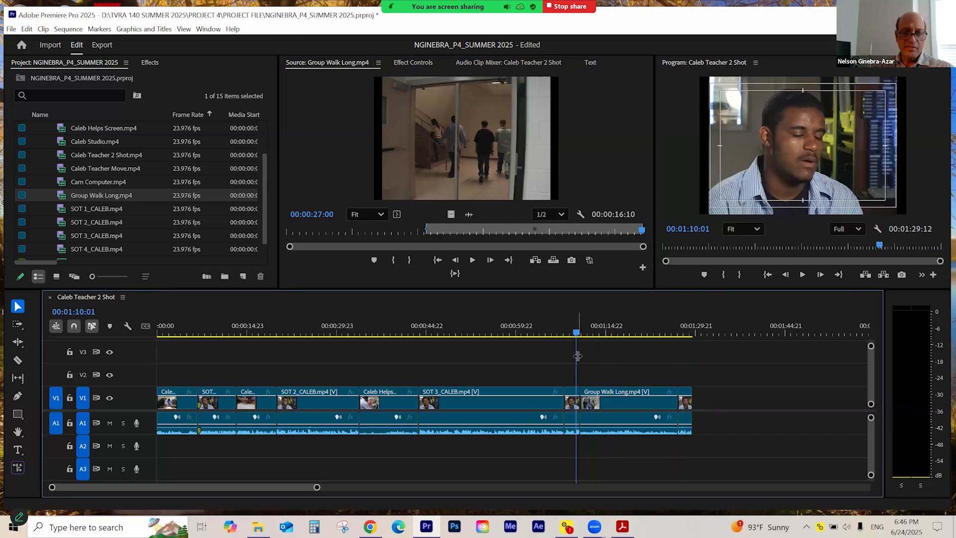
key("ctrl+z")
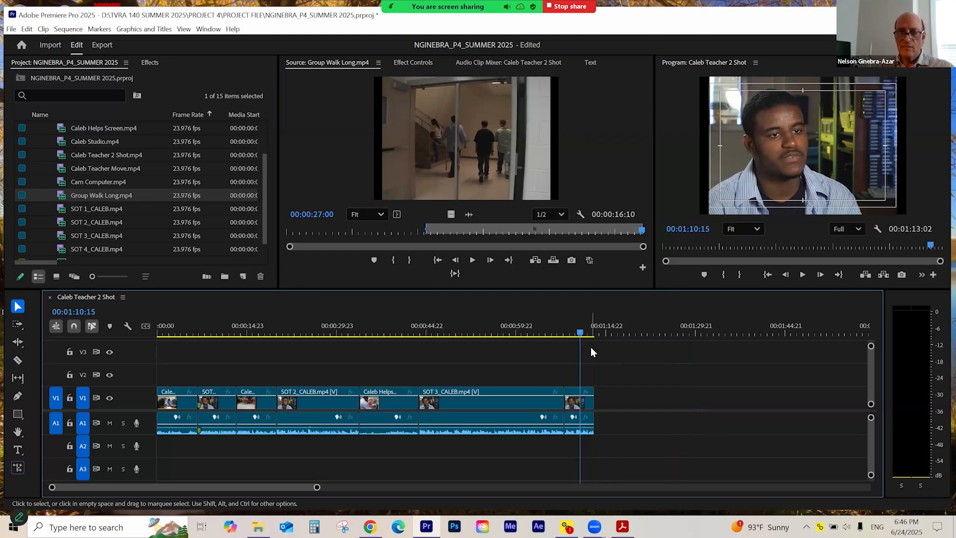
- Save the project and insert the marked Group Walk Long.mp4 at the end of the sequence, at 00:01:13:02
key("End")
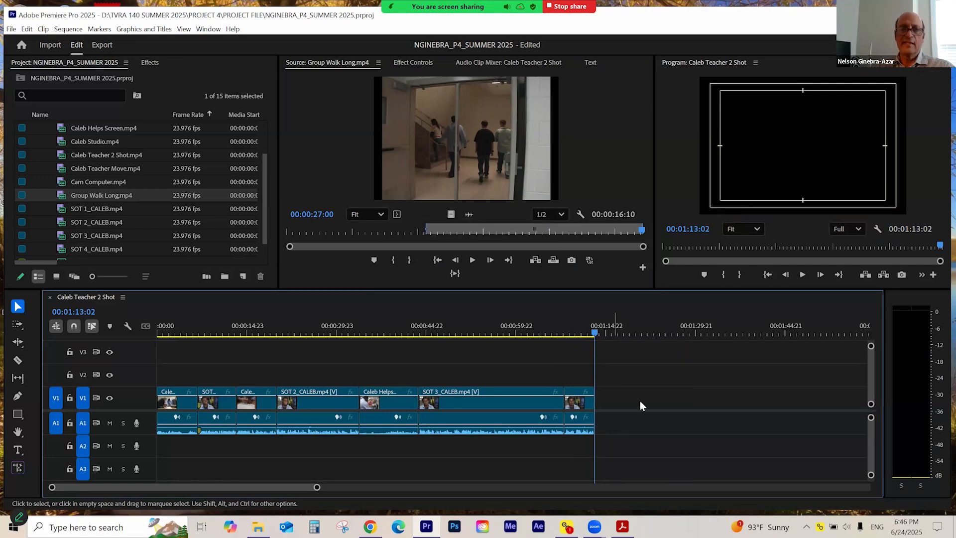
key("ctrl+s")
left_click(537, 263)
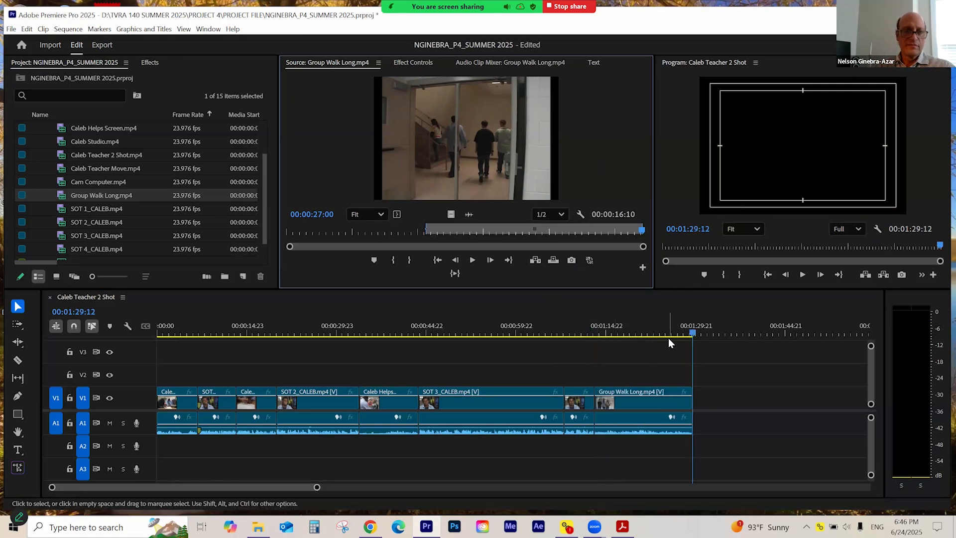
- Review the assembled sequence by stepping the playhead through its clips, from the opening teacher shot to Group Walk Long.mp4
left_click(181, 332)
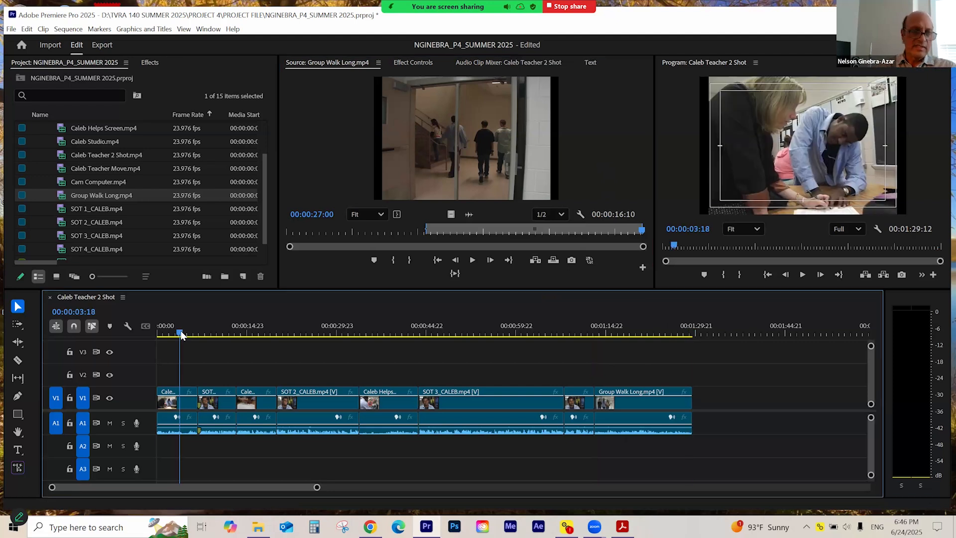
key("=")
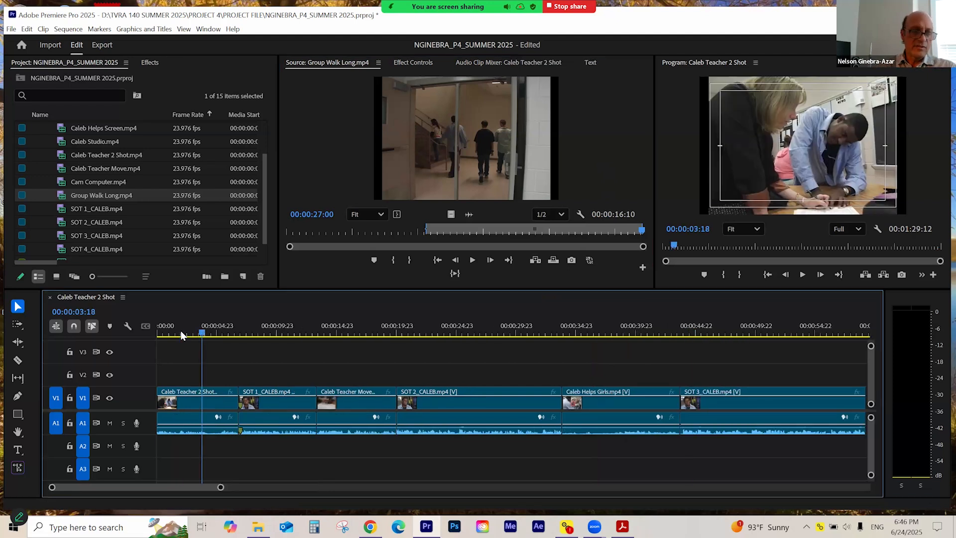
left_click(280, 333)
left_click(354, 322)
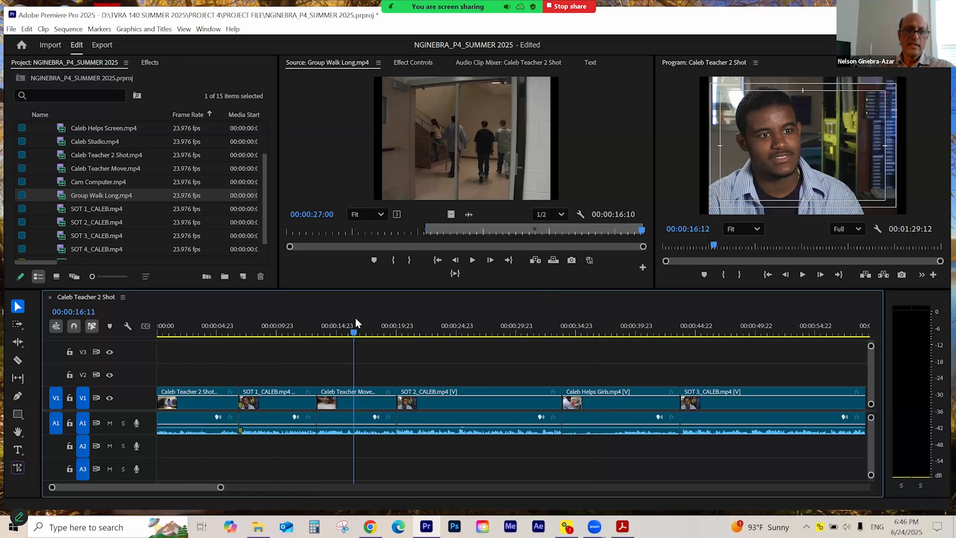
left_click(461, 324)
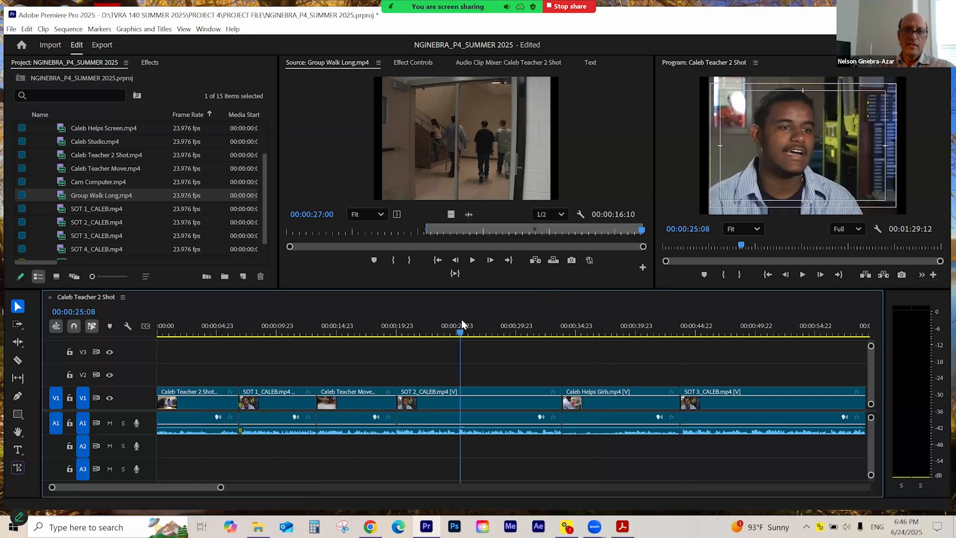
left_click(601, 323)
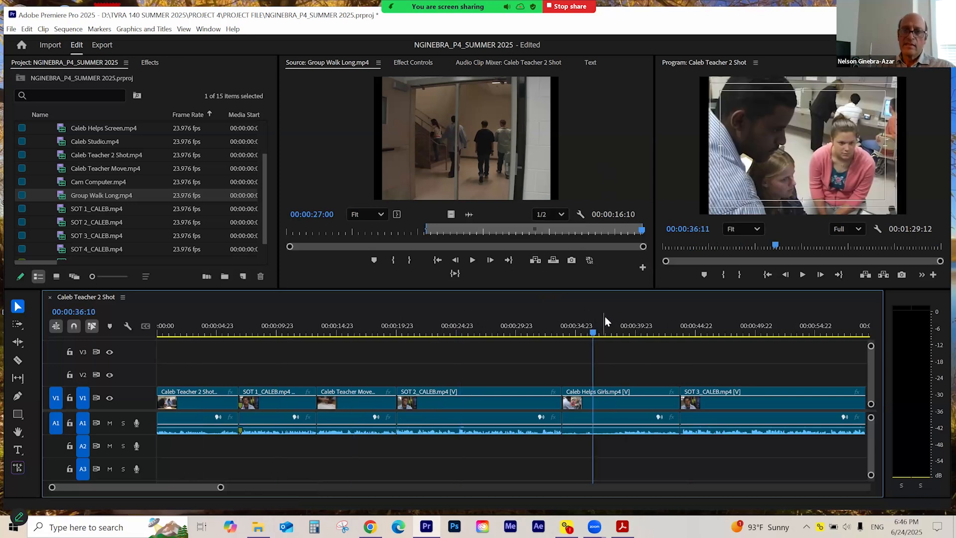
left_click(740, 330)
key("minus")
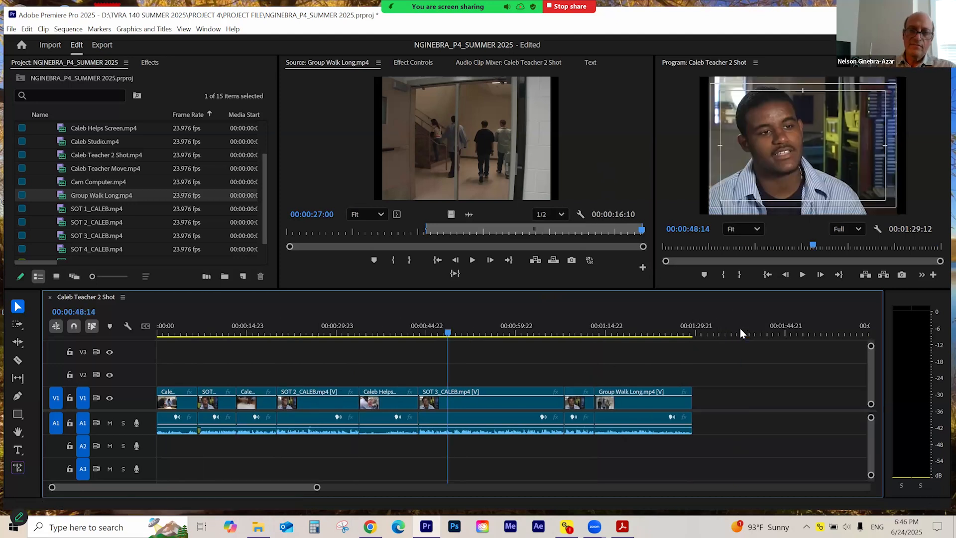
left_click(579, 327)
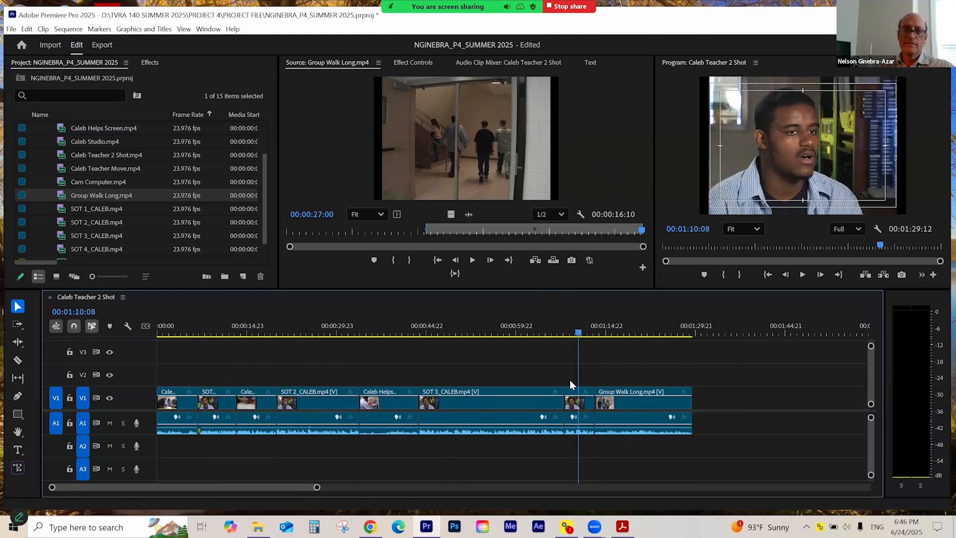
key("equal")
key("equal")
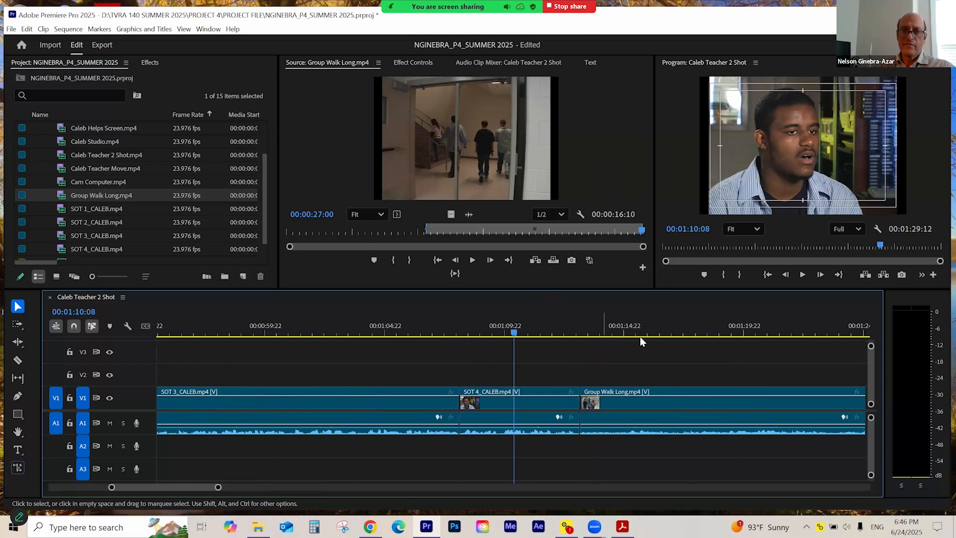
left_click(646, 328)
key("minus")
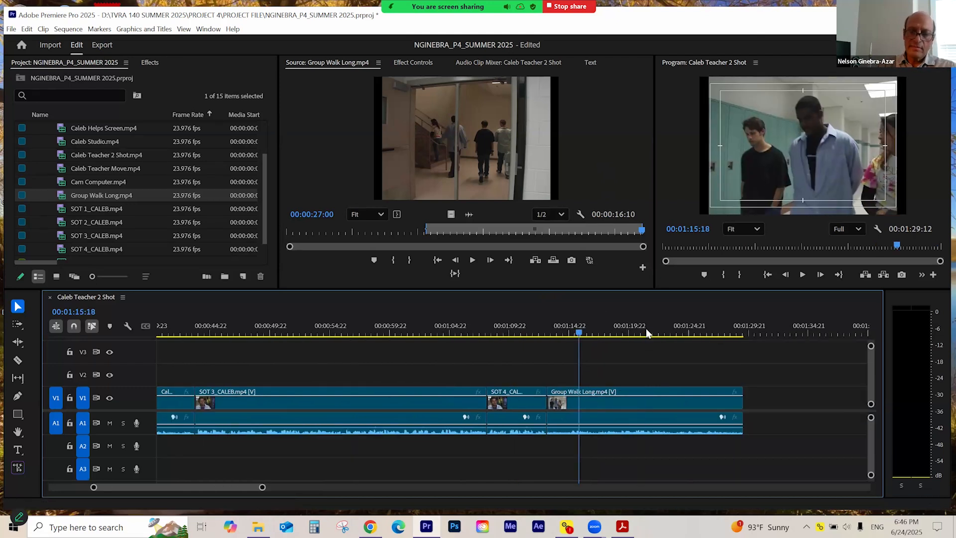
- Move the playhead to the end of the sequence, save the project, and fit the whole sequence in the timeline view
key("End")
key("ctrl+s")
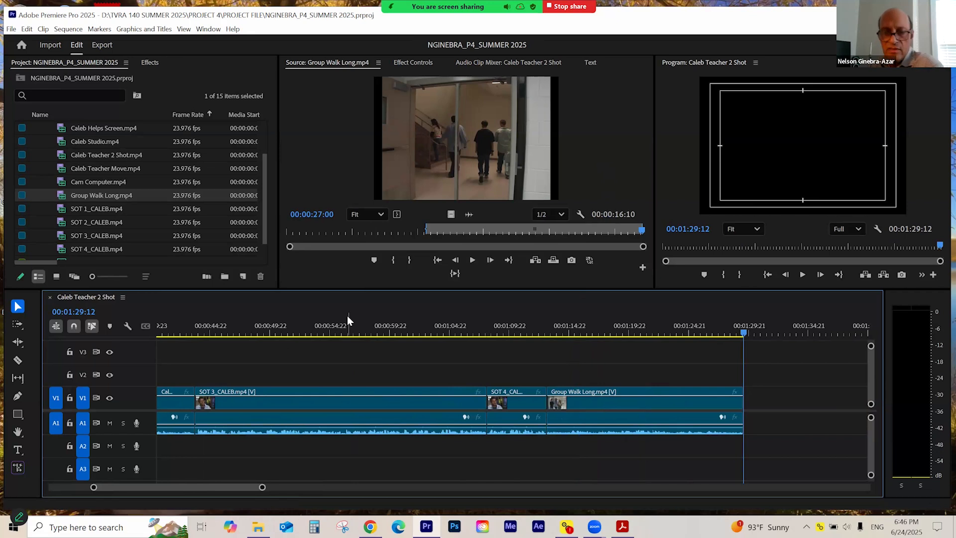
key("minus")
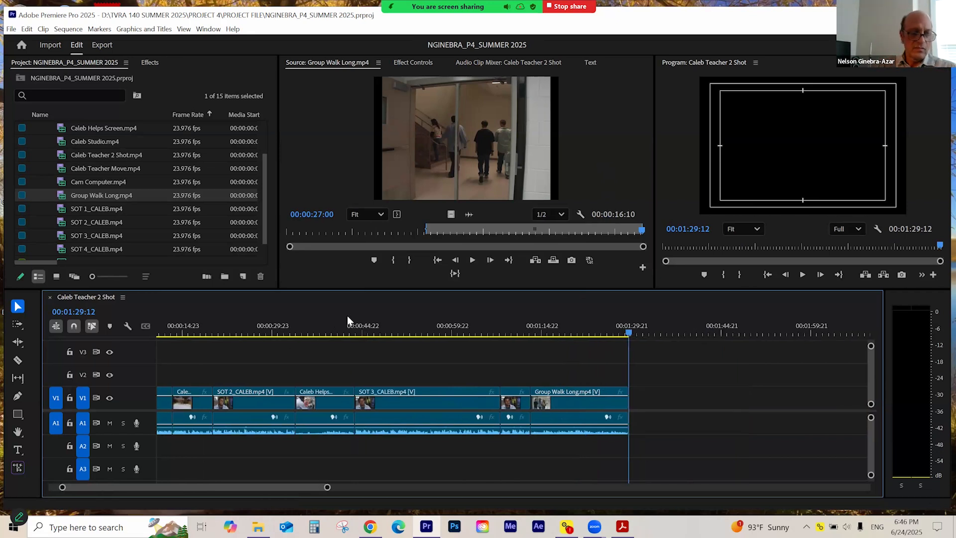
key("backslash")
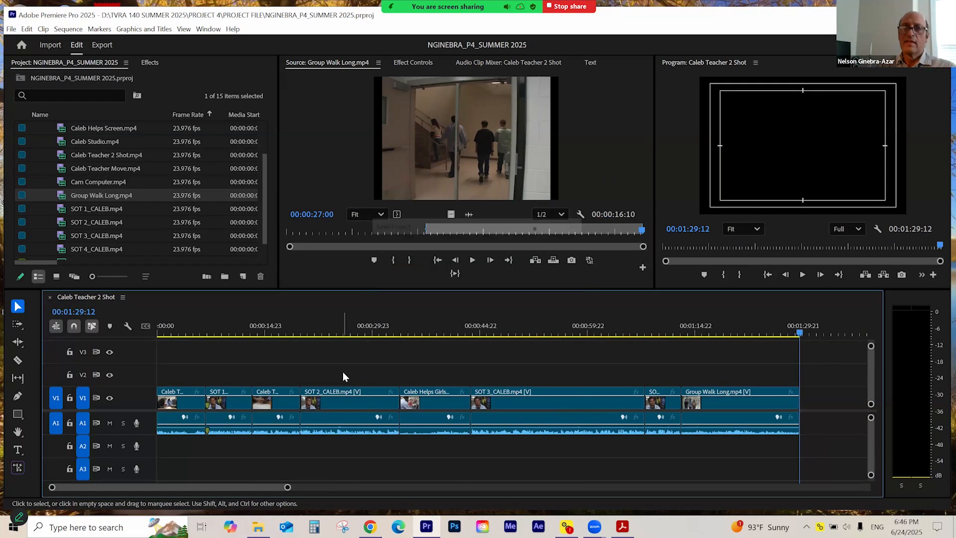
left_click(574, 8)
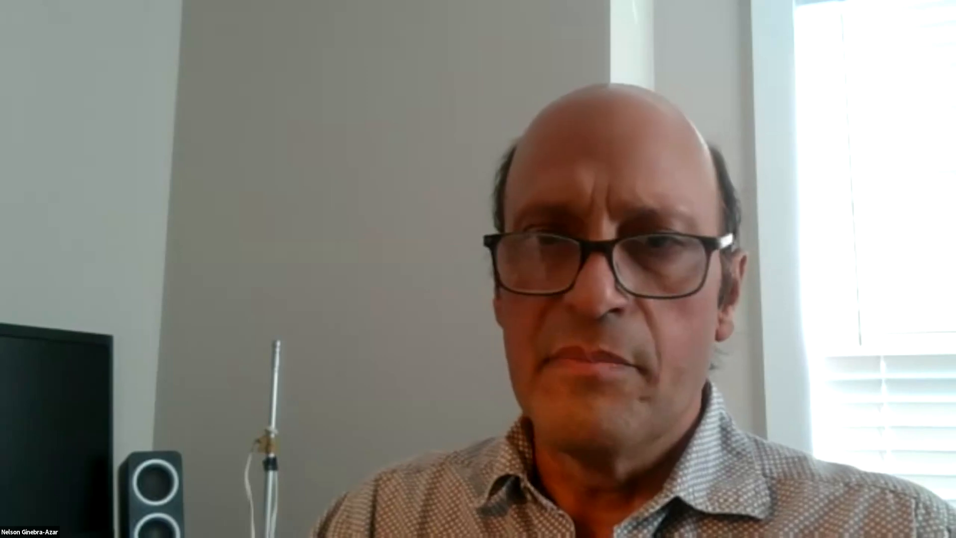
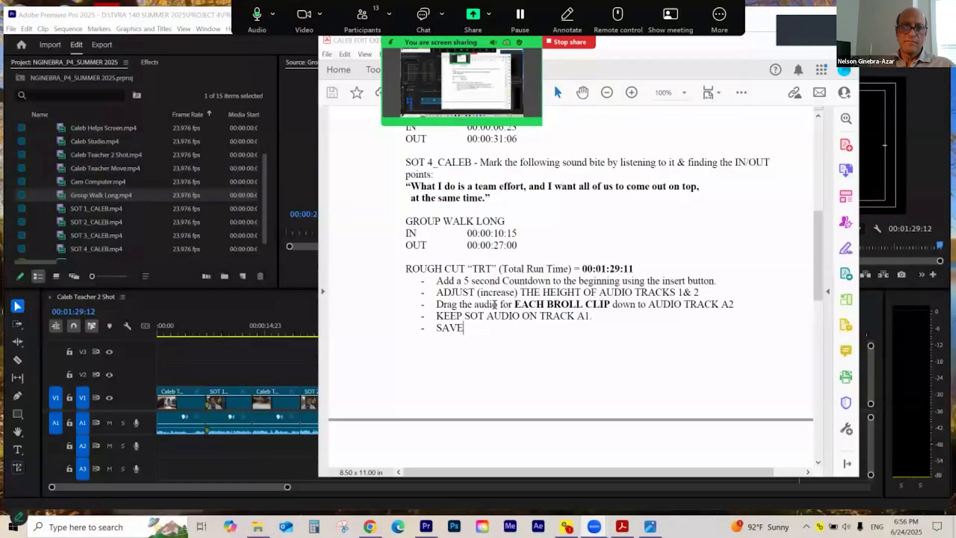
- Read the PDF's rough cut instructions, highlighting the line about moving each B-roll clip's audio to track A2
left_click_drag(405, 269, 519, 327)
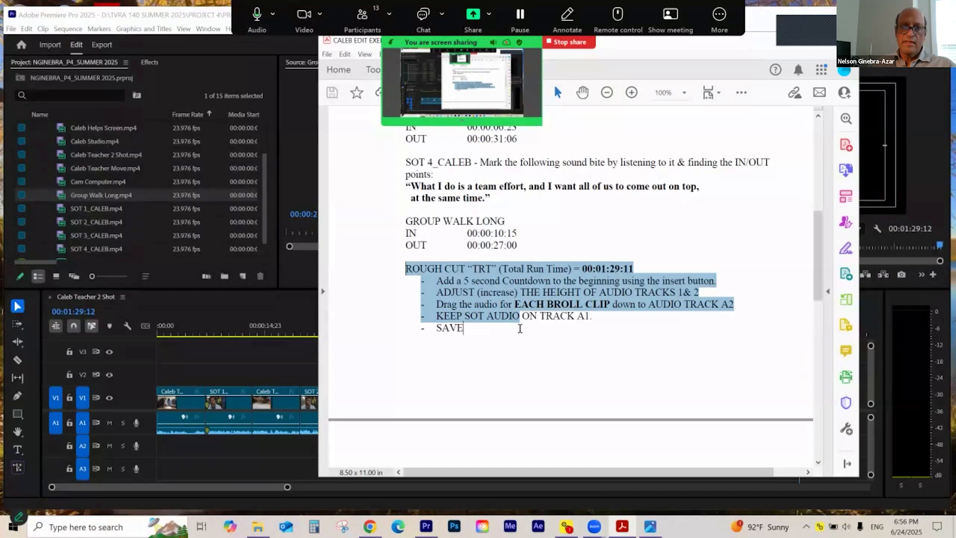
left_click_drag(438, 307, 726, 306)
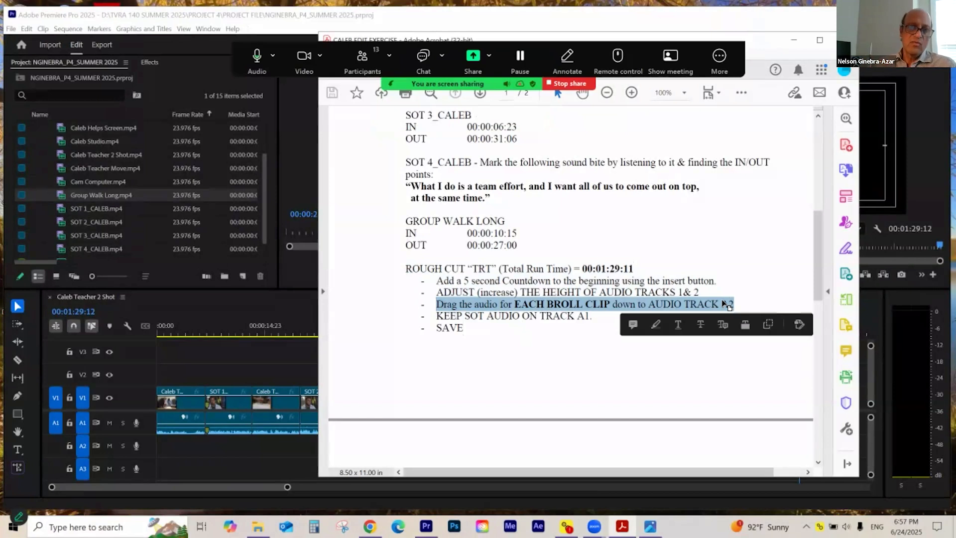
left_click(375, 319)
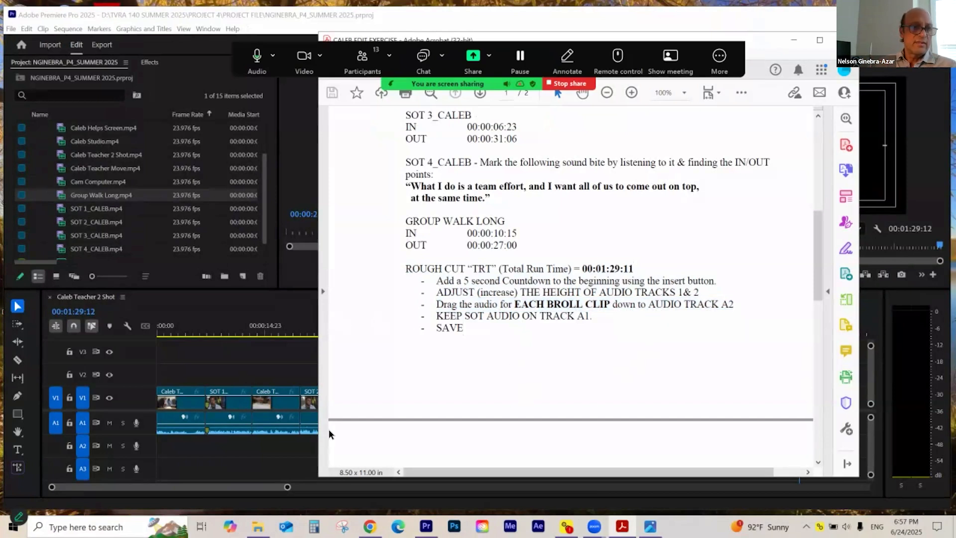
- Switch back to Premiere Pro, increase the height of the audio tracks, and enlarge the timeline area slightly
left_click(227, 327)
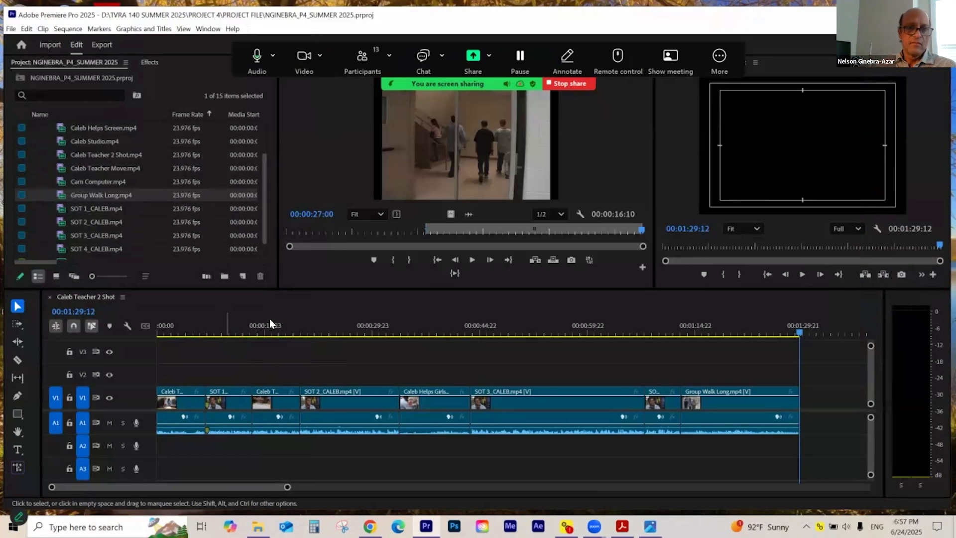
left_click(227, 330)
left_click_drag(225, 357, 226, 359)
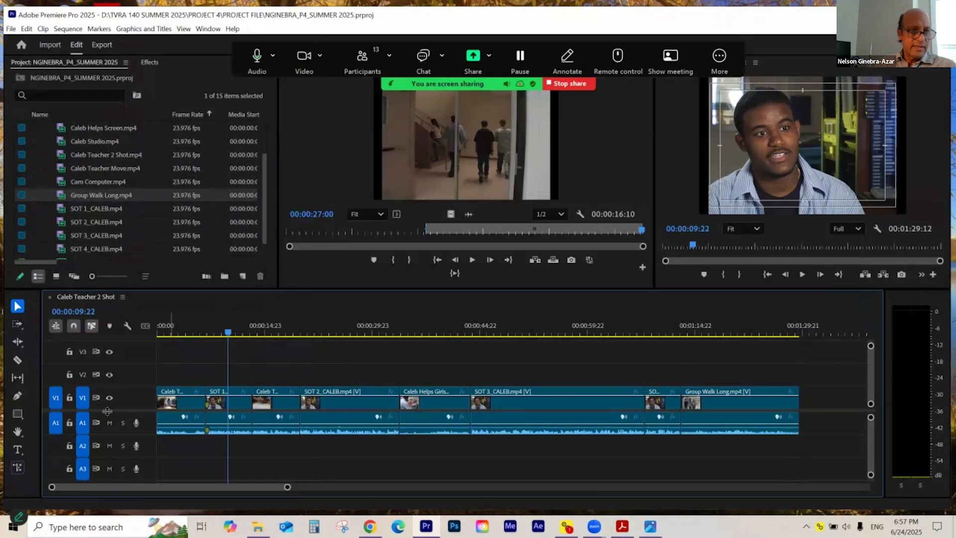
scroll(124, 404, "down", 1)
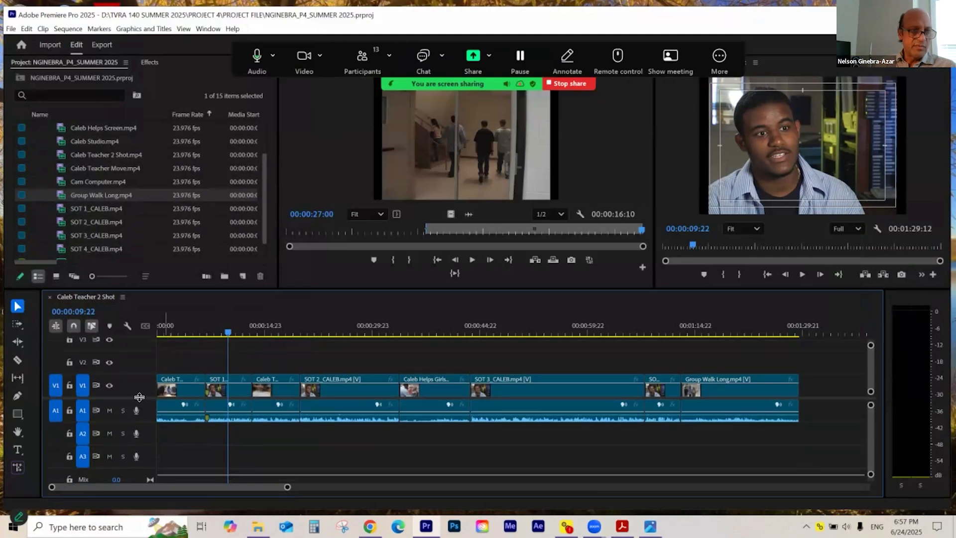
left_click_drag(140, 397, 138, 395)
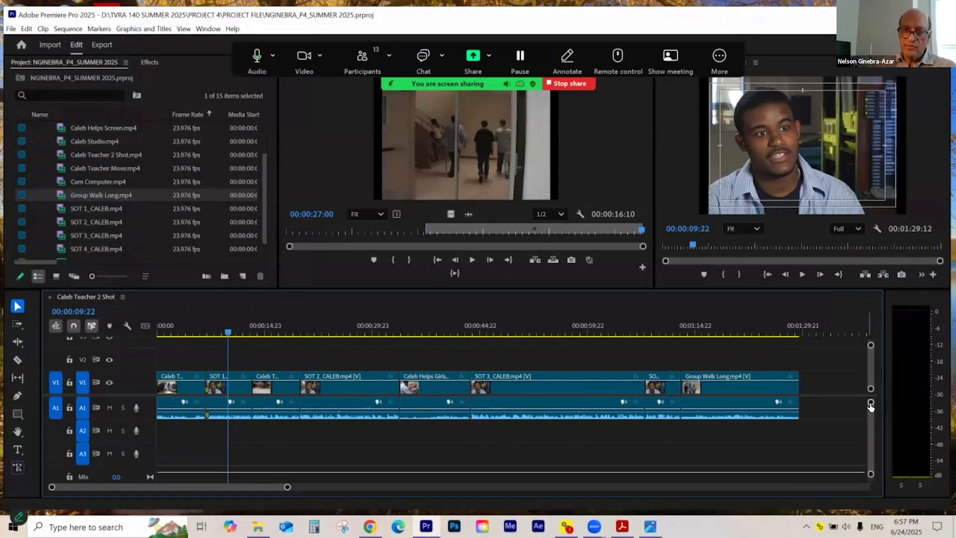
left_click_drag(870, 404, 870, 409)
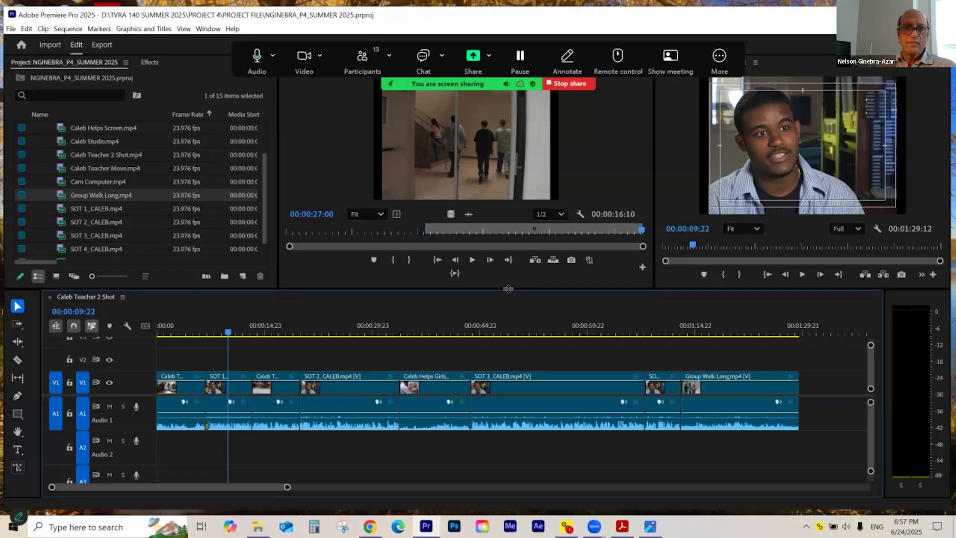
left_click_drag(508, 281, 508, 269)
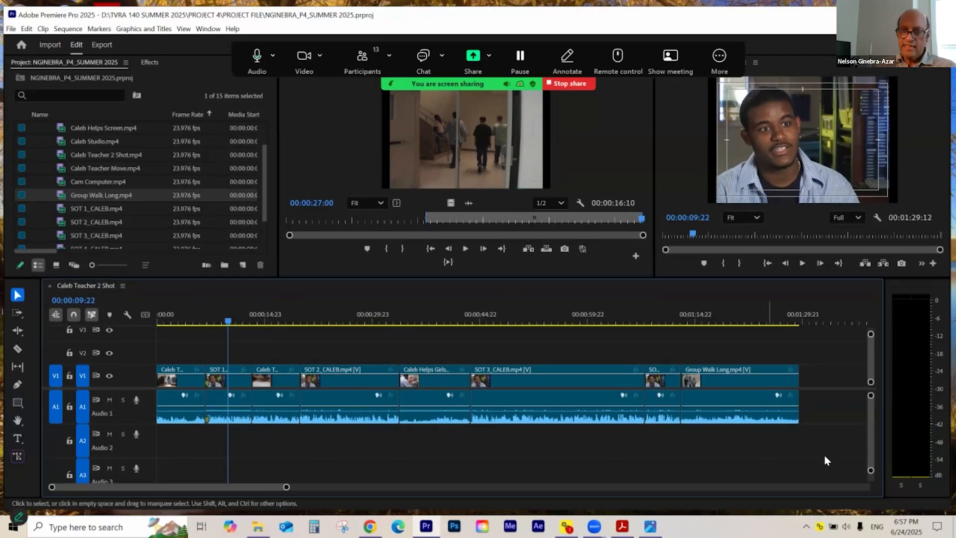
left_click_drag(870, 469, 871, 469)
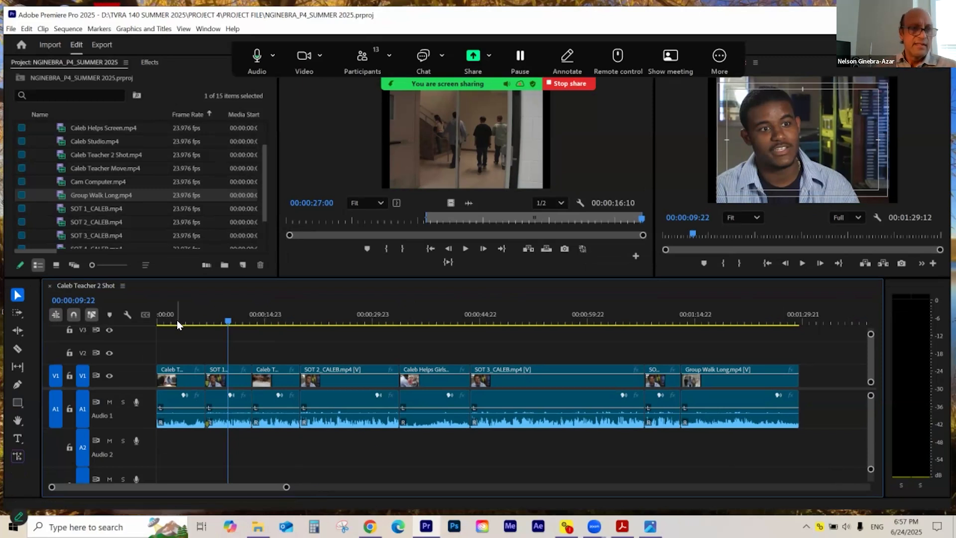
- Return the playhead to 00:00:00:00 and collapse the CALEB UPDATED CLIPS 11.3.18 bin in the project
left_click_drag(177, 320, 148, 323)
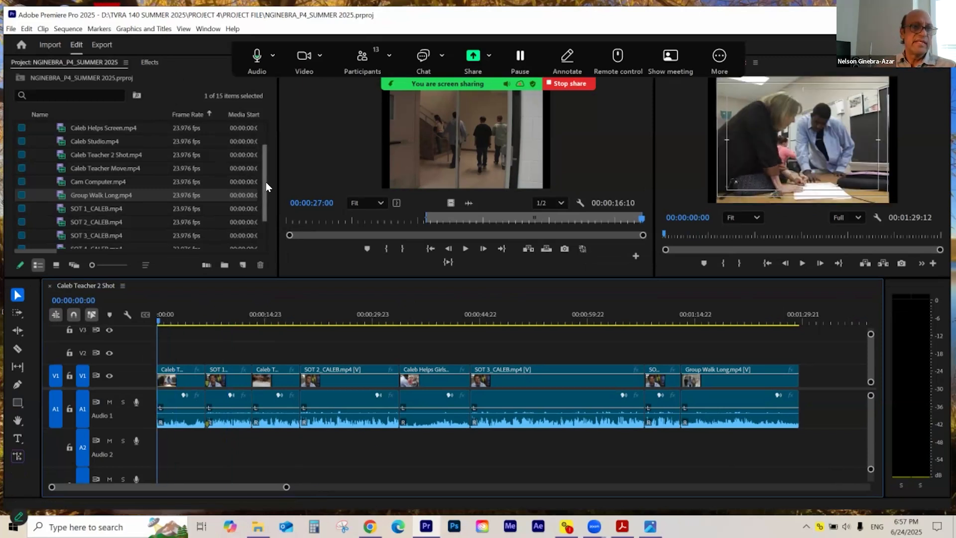
scroll(199, 139, "up", 1)
left_click(36, 127)
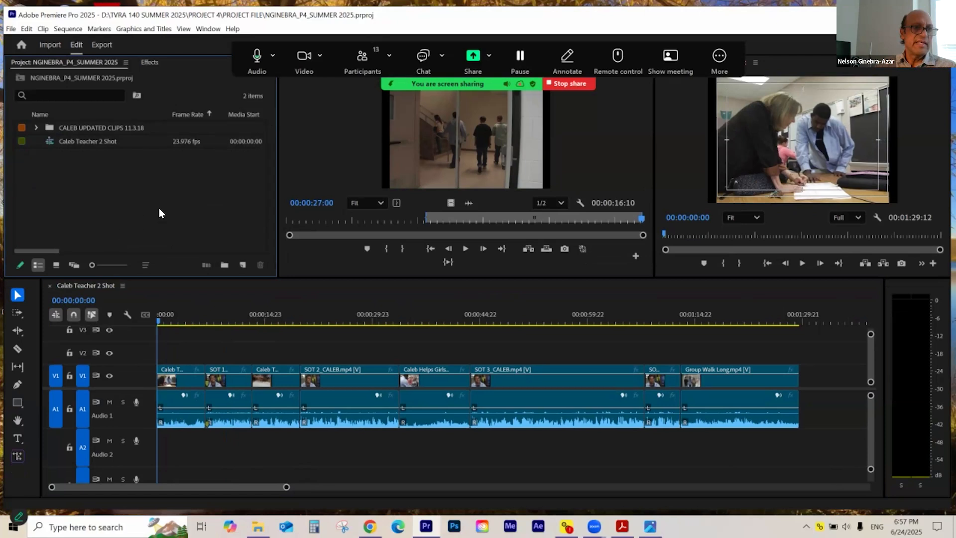
- Start a new Universal Counting Leader in the project, accepting 720 x 480, 23.976 fps, square pixels and 48000 Hz
right_click(129, 180)
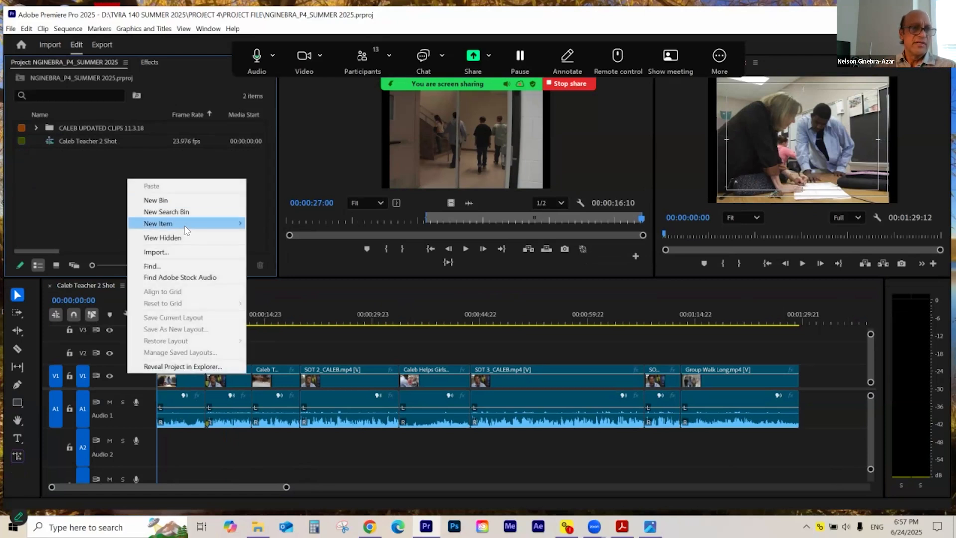
mouse_move(185, 229)
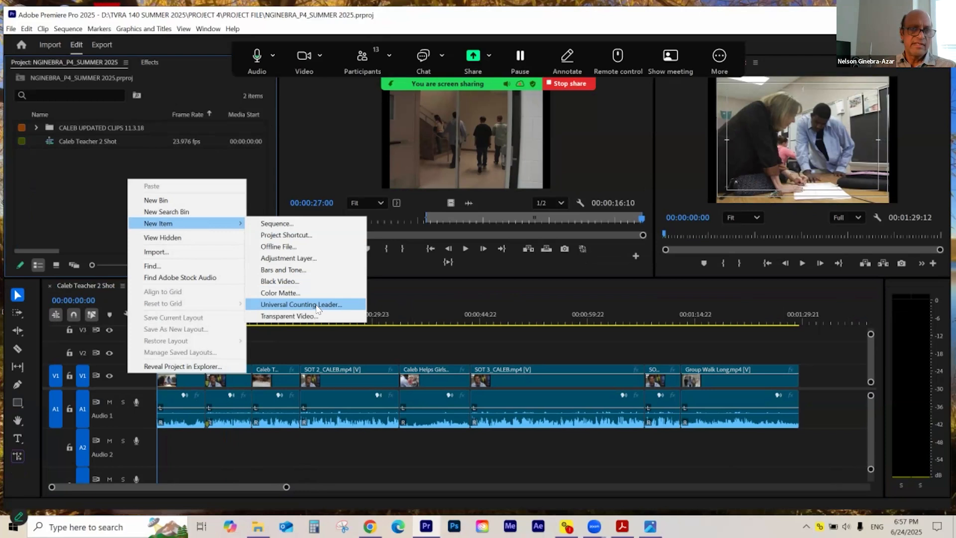
left_click(301, 304)
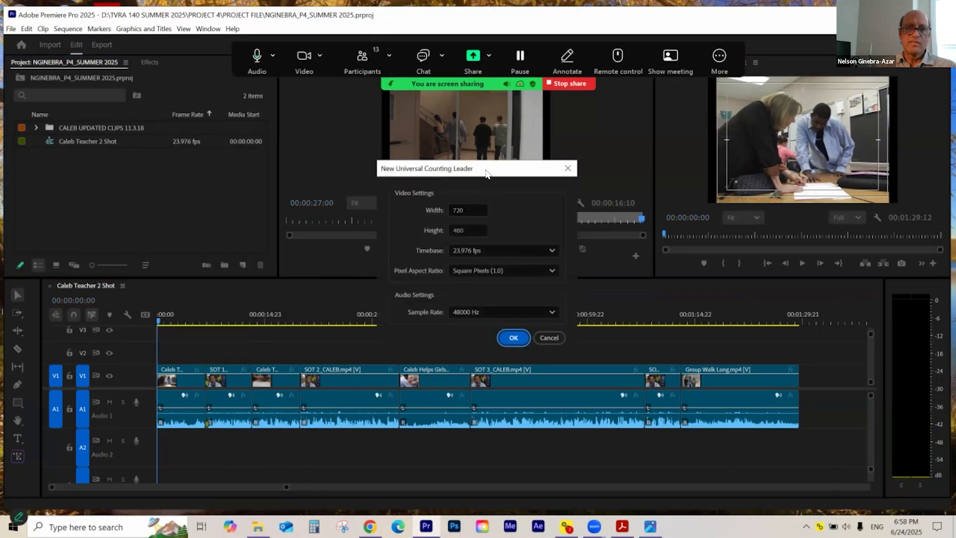
left_click_drag(486, 170, 448, 154)
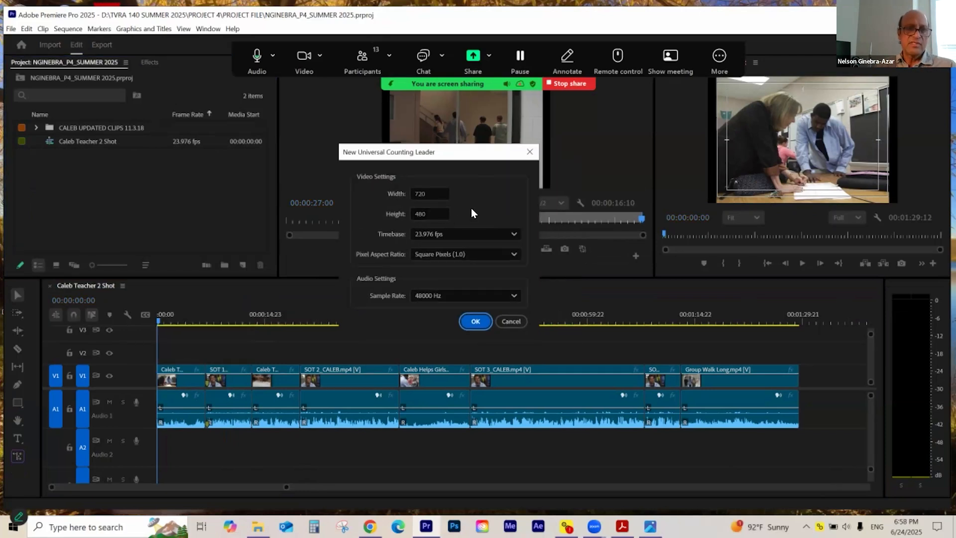
left_click(476, 321)
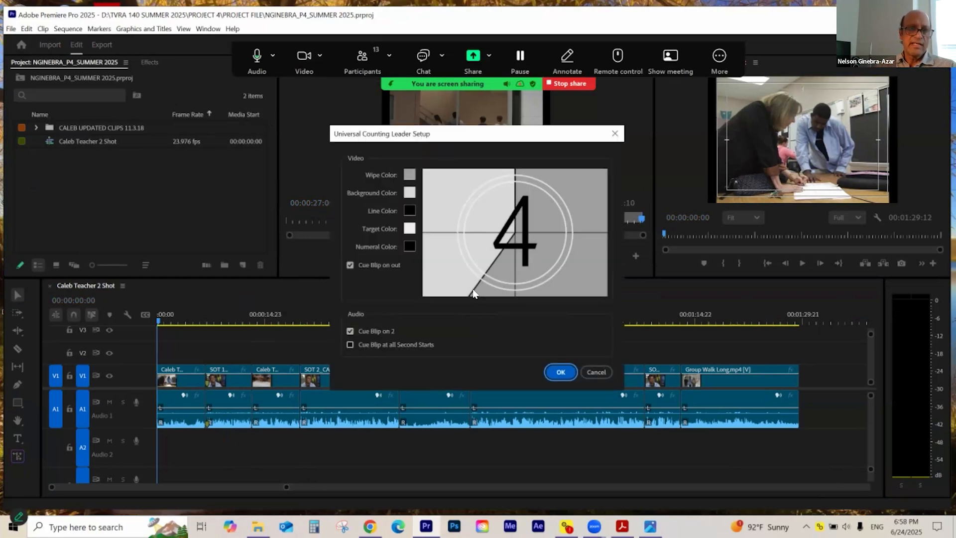
- Turn off Cue Blip on 2 and Cue Blip on out in the counting leader setup and create the leader
left_click(350, 331)
left_click(351, 266)
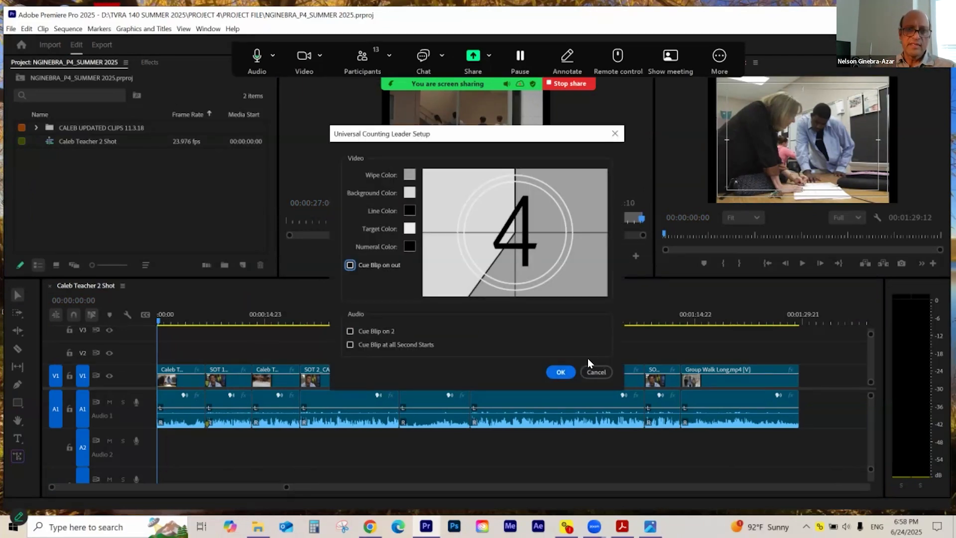
left_click(562, 373)
- Load the Universal Counting Leader from the project into the Source Monitor
left_click(50, 169)
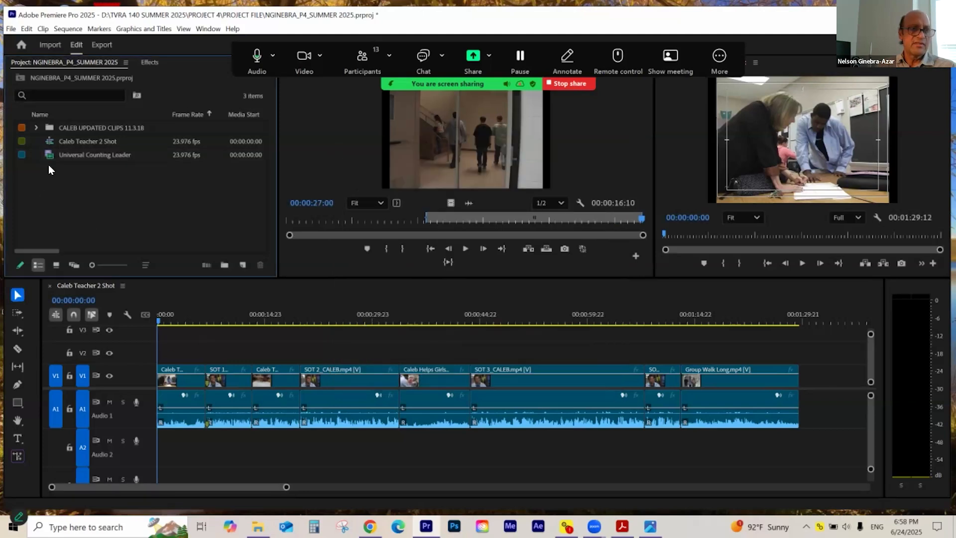
left_click(50, 158)
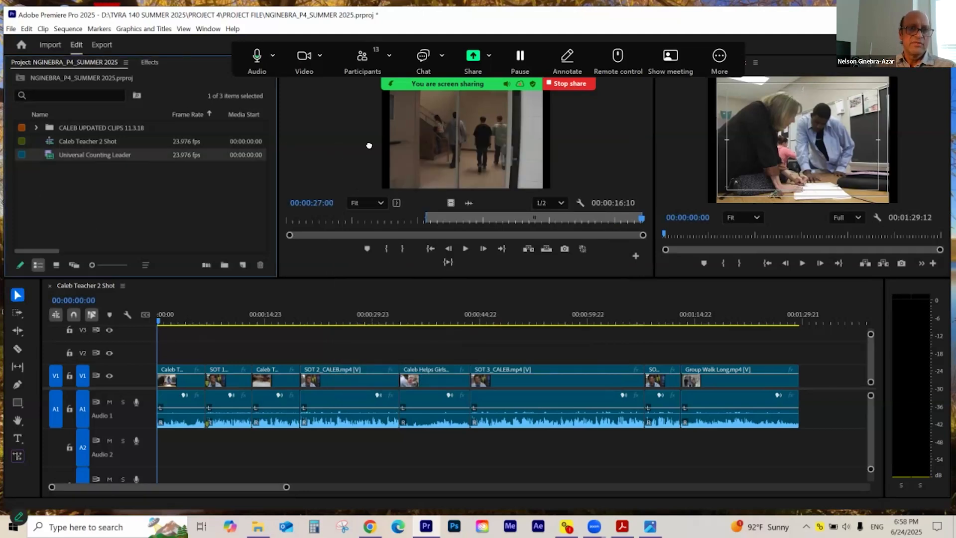
left_click_drag(429, 141, 426, 148)
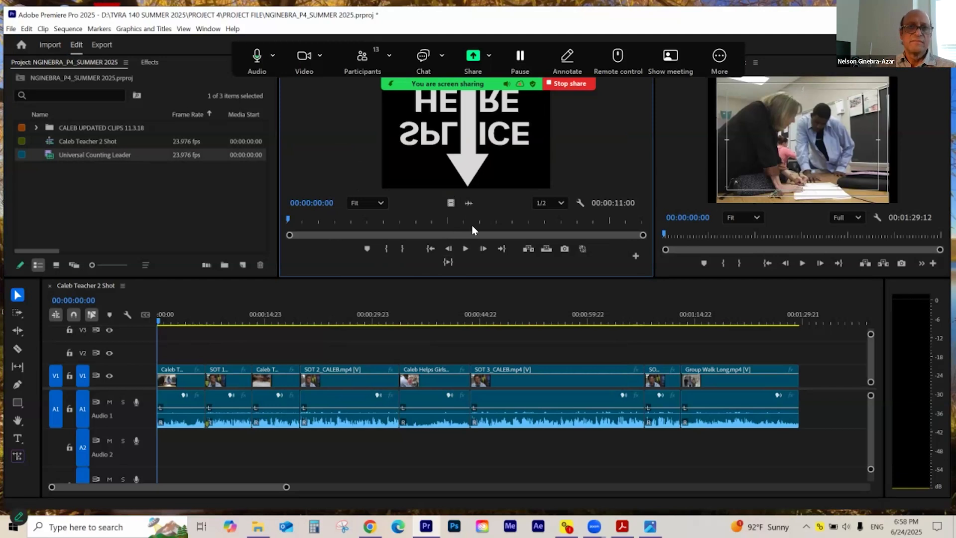
- Mark an In point at 00:00:06:00 on the Universal Counting Leader and insert the 5-second countdown at the sequence start
left_click_drag(471, 222, 483, 223)
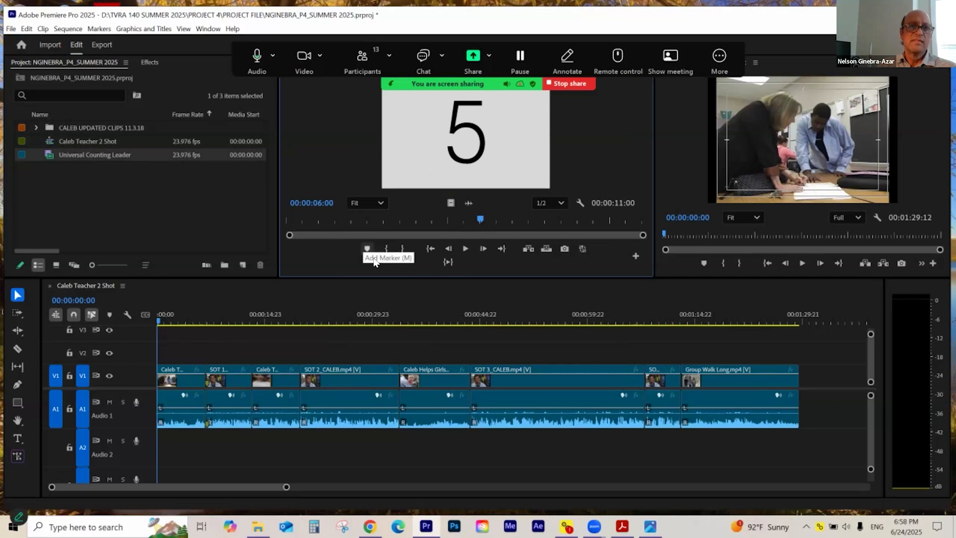
left_click(387, 248)
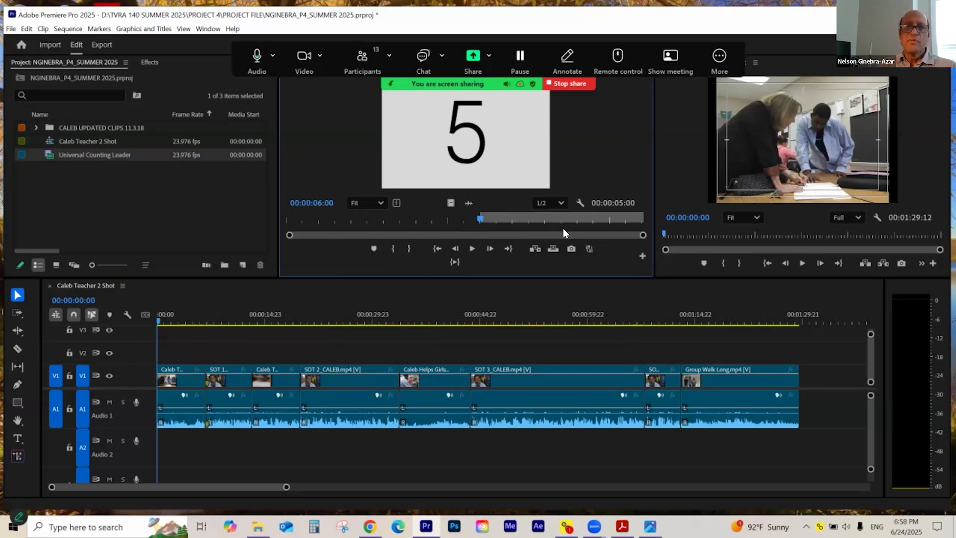
left_click_drag(579, 220, 601, 223)
mouse_move(175, 319)
left_mouse_down()
mouse_move(142, 322)
mouse_move(160, 322)
left_mouse_up()
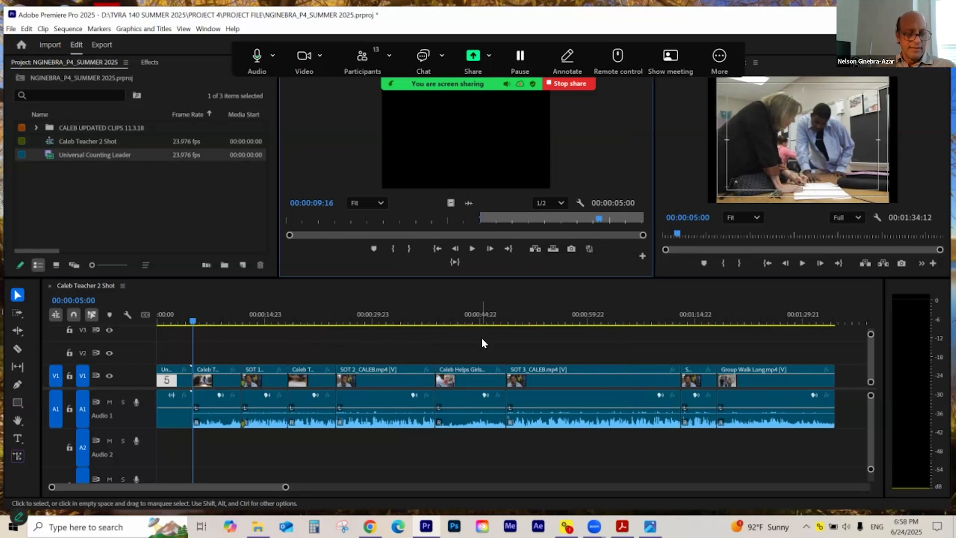
- Move the playhead to the end of the sequence and save the project
left_click(776, 317)
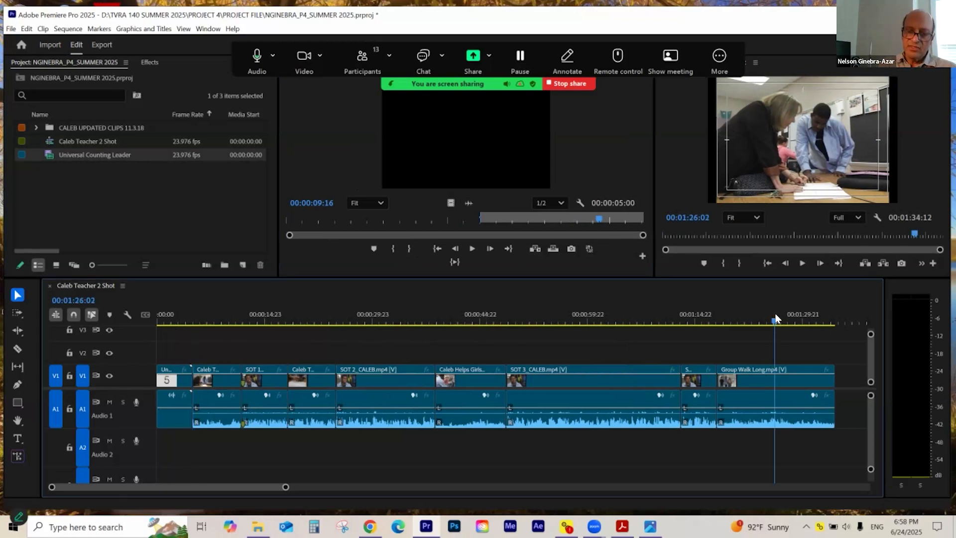
key("End")
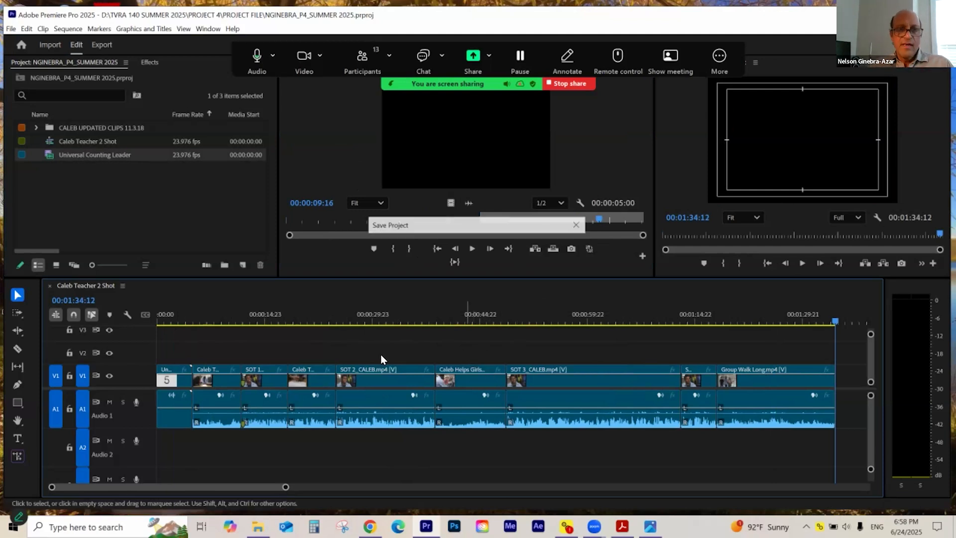
- Move the audio of the Caleb Teacher 2 Shot clip from track A1 down to A2, keeping its timing
left_click(219, 322)
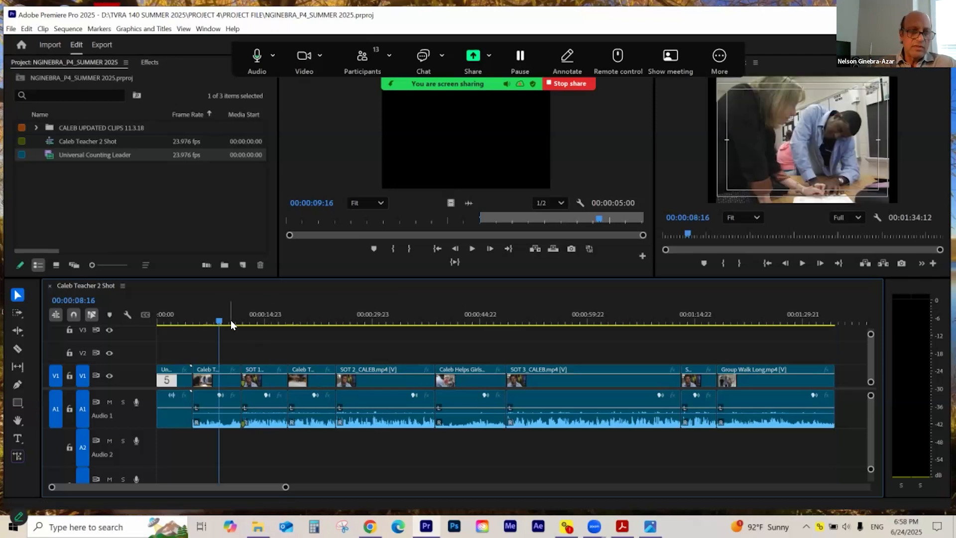
key("=")
key("=")
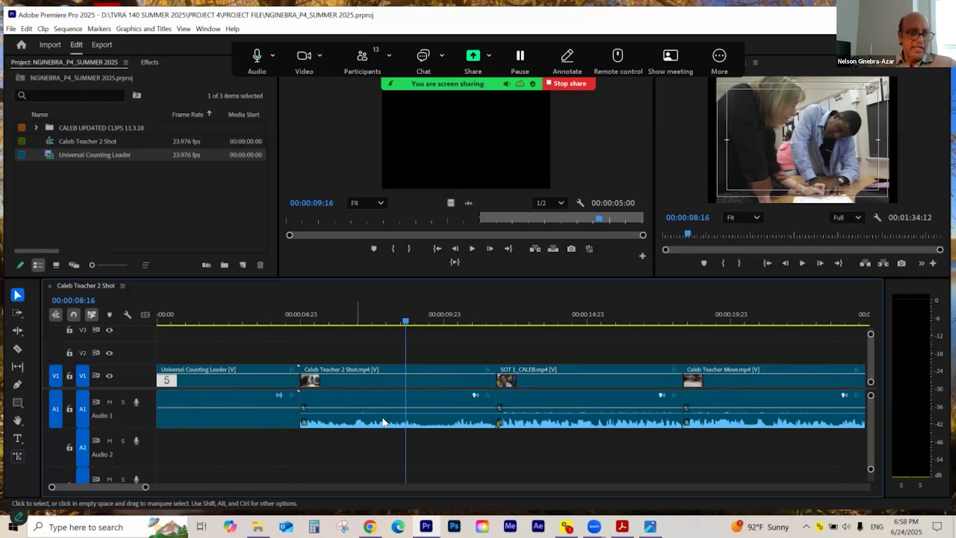
left_click(383, 399)
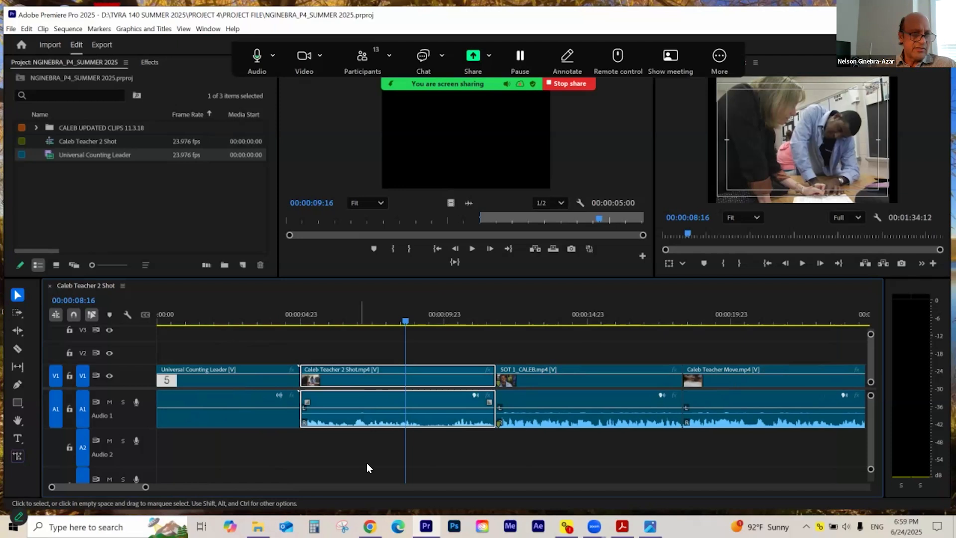
left_click_drag(380, 406, 383, 433)
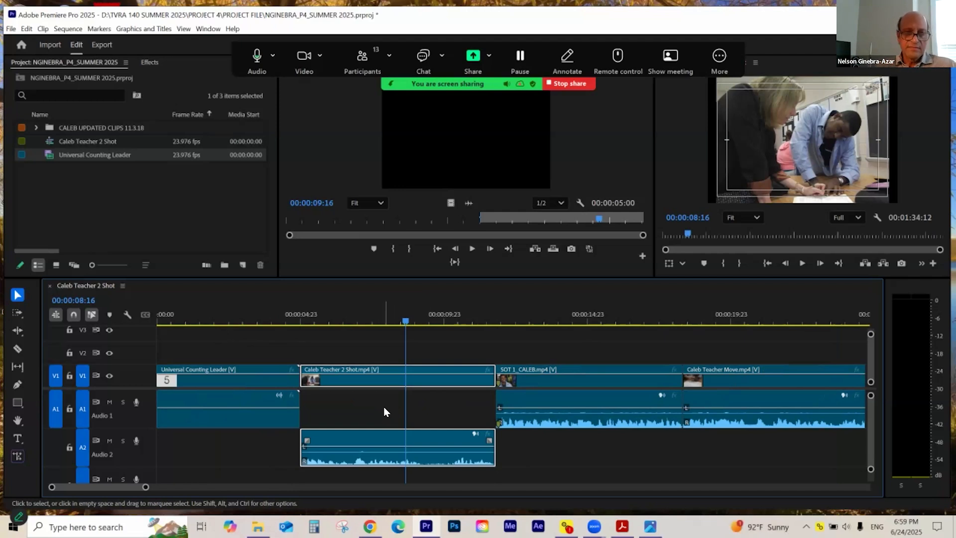
- Move the audio of the Caleb Teacher Move clip down to track A2 without shifting it in time
left_click(585, 321)
left_click(741, 309)
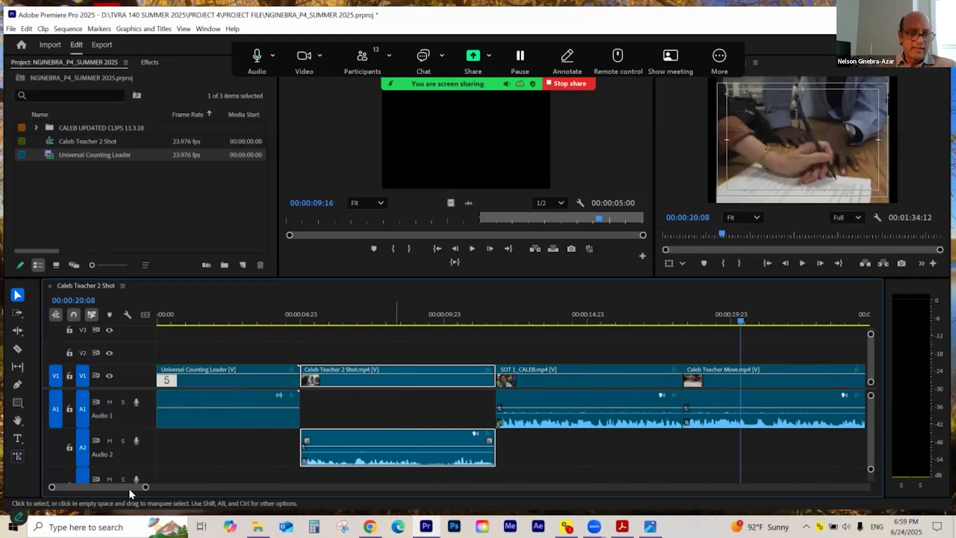
left_click_drag(130, 486, 144, 486)
left_click_drag(483, 396, 493, 446)
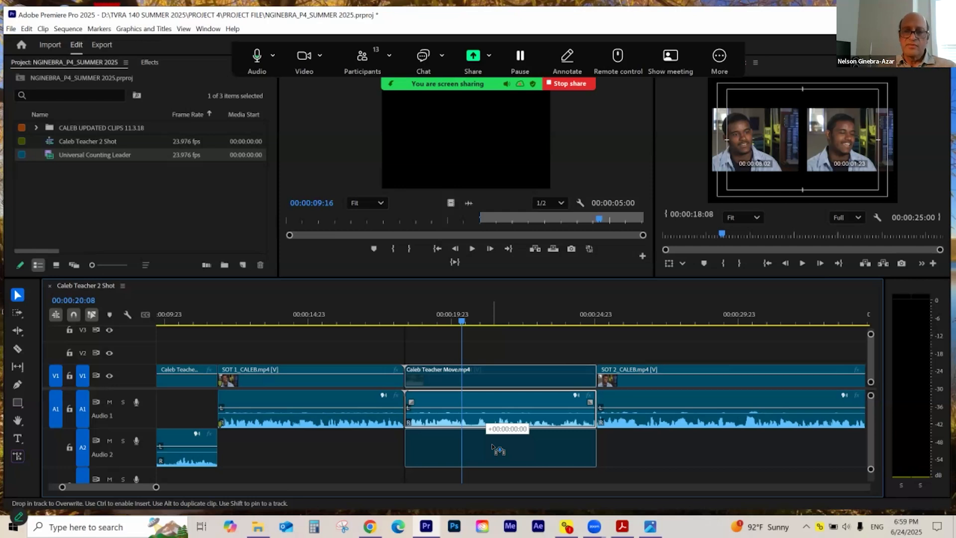
left_click_drag(493, 446, 488, 453)
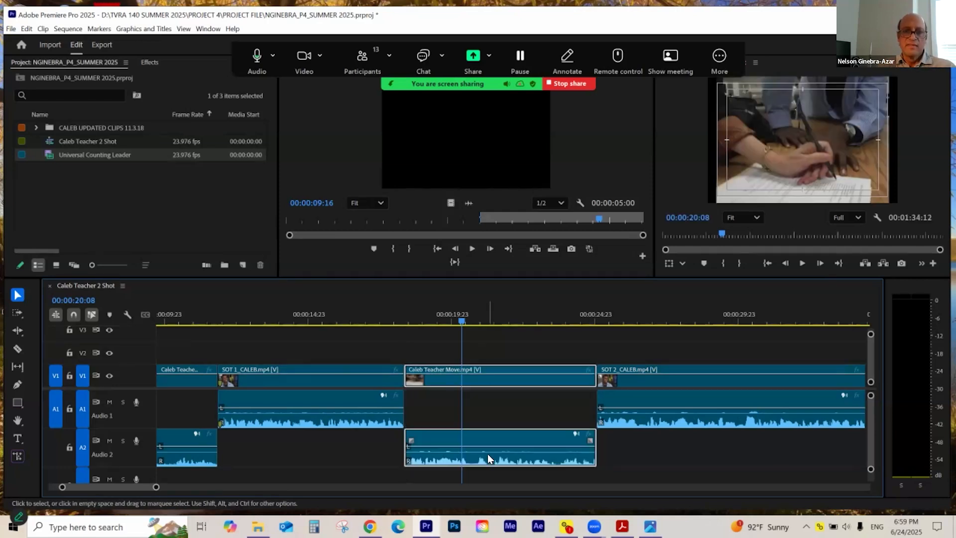
- Move the audio of the Caleb Helps Girls clip from A1 to A2 without shifting it in time
key("minus")
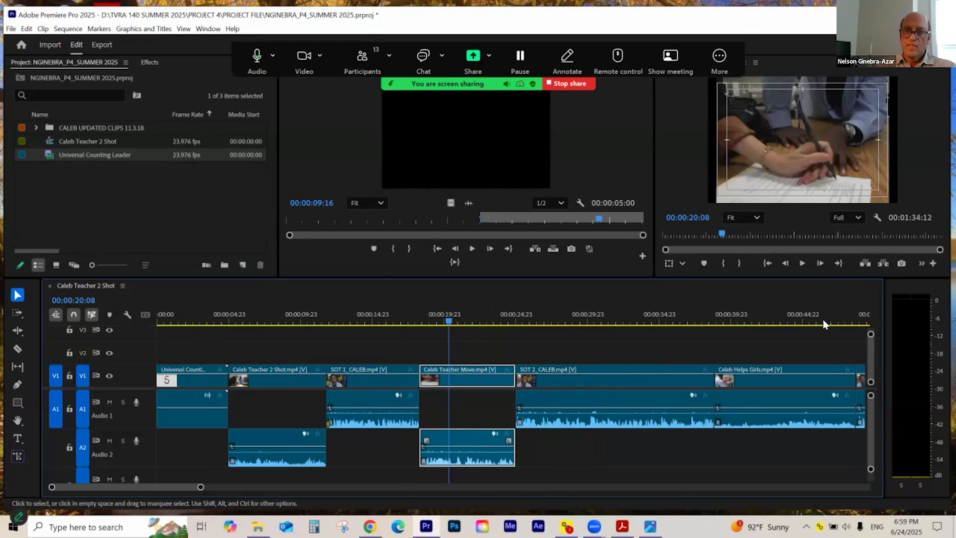
left_click(776, 323)
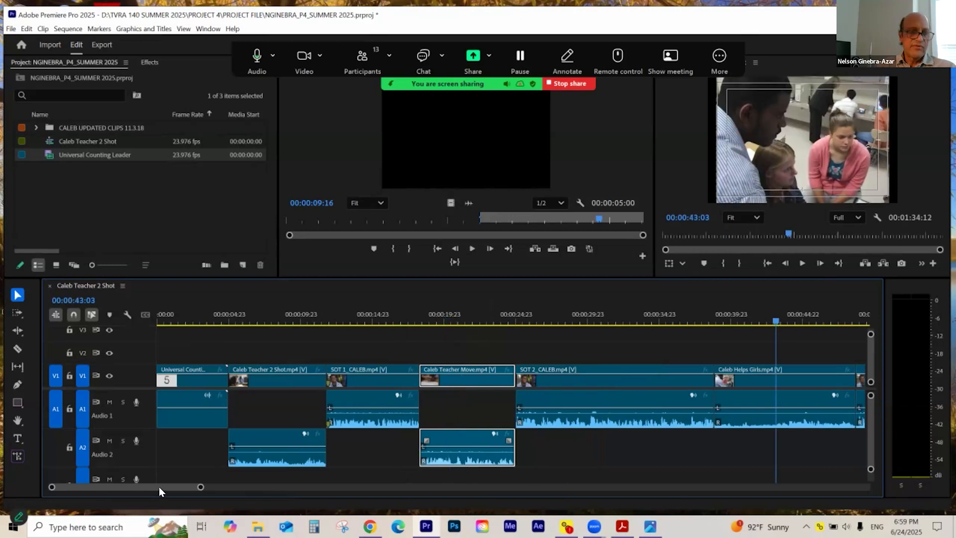
left_click_drag(162, 486, 178, 487)
left_click(576, 404)
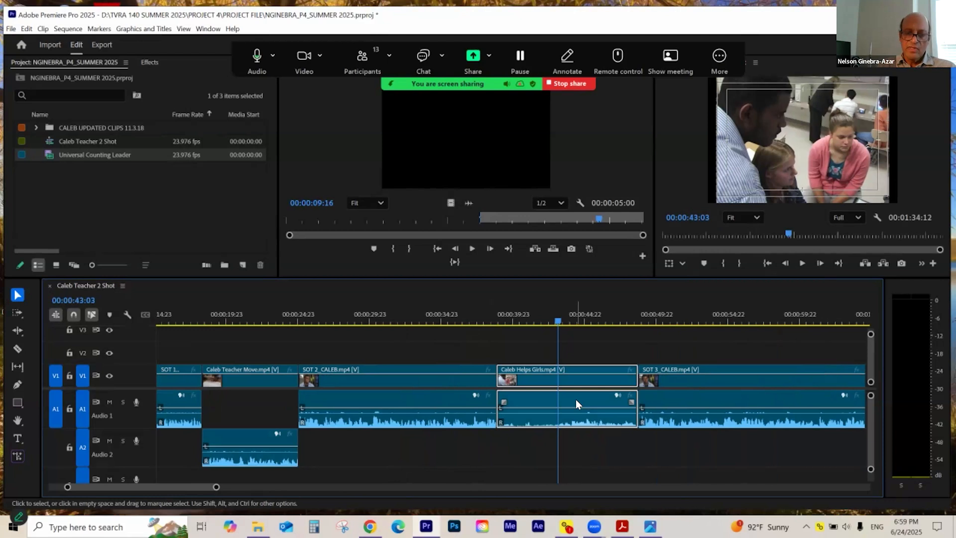
key("=")
left_click_drag(576, 400, 576, 444)
- Move the audio of the closing Group Walk Long clip to track A2 and save the project
left_click(746, 314)
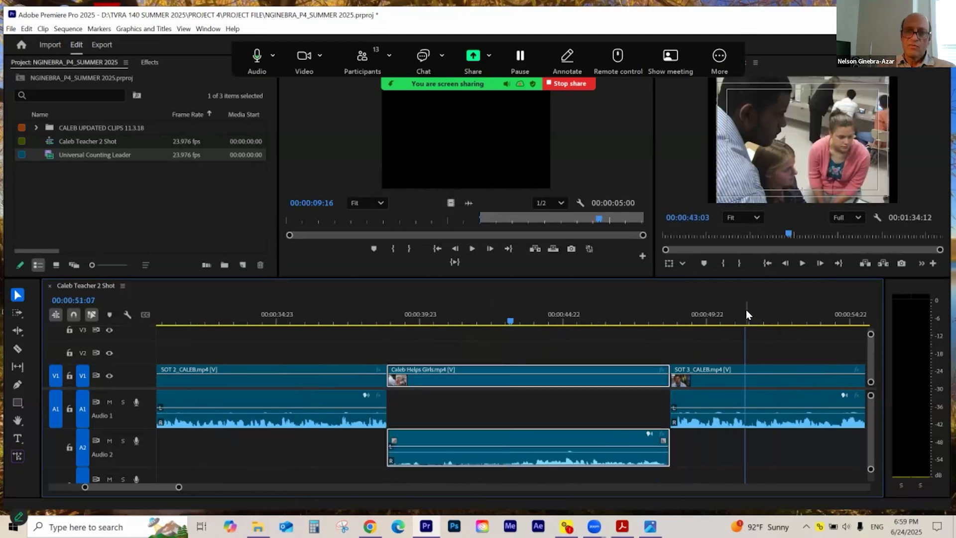
key("minus")
key("minus")
key("minus")
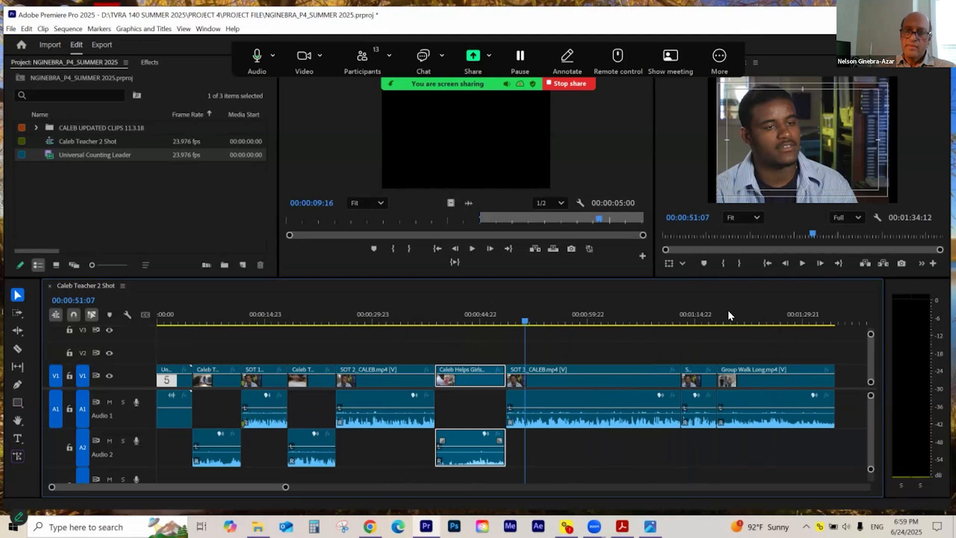
left_click(692, 315)
key("=")
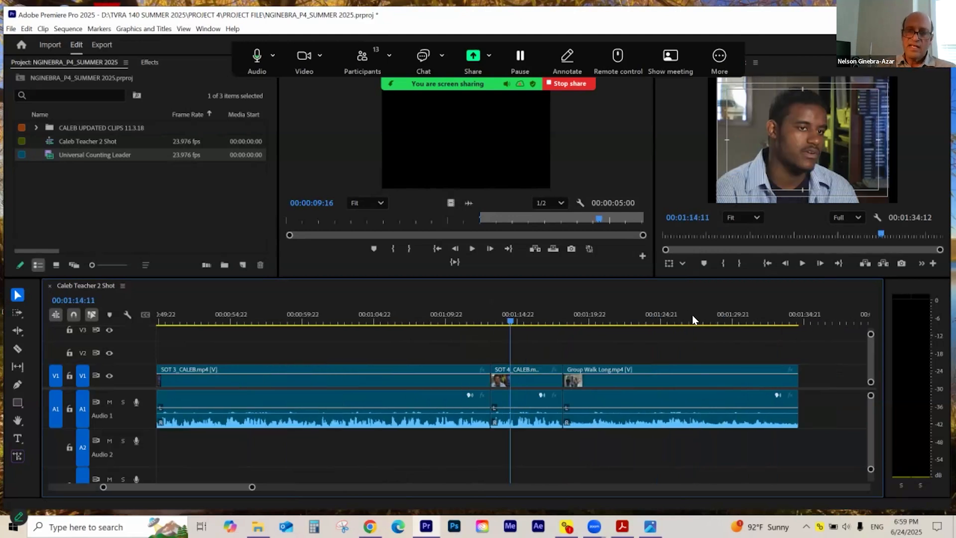
left_click(691, 320)
left_click(656, 381)
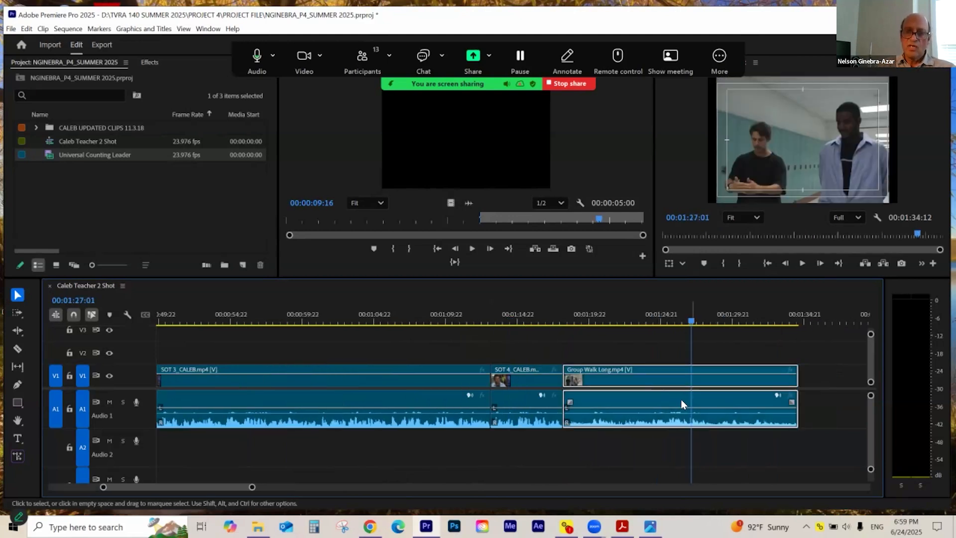
left_click_drag(682, 403, 680, 441)
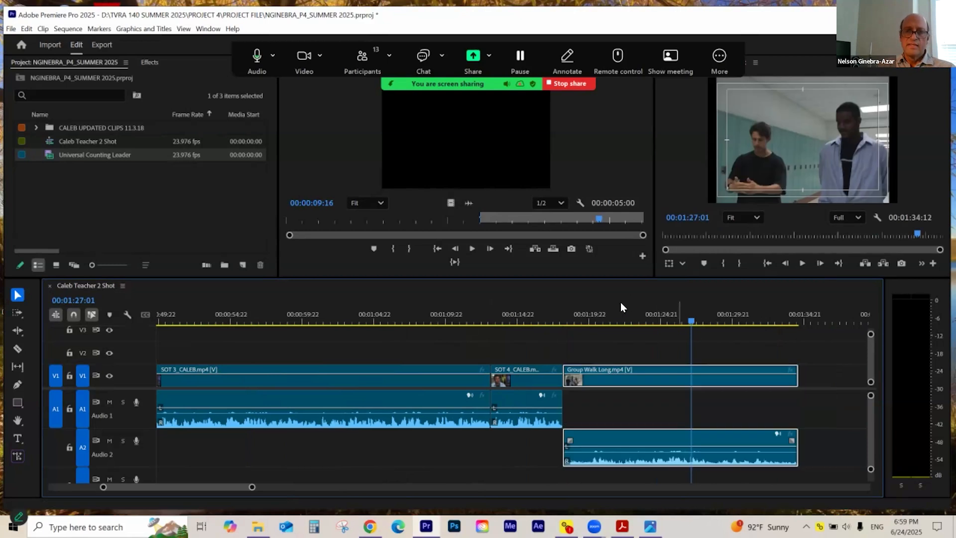
left_click(426, 315)
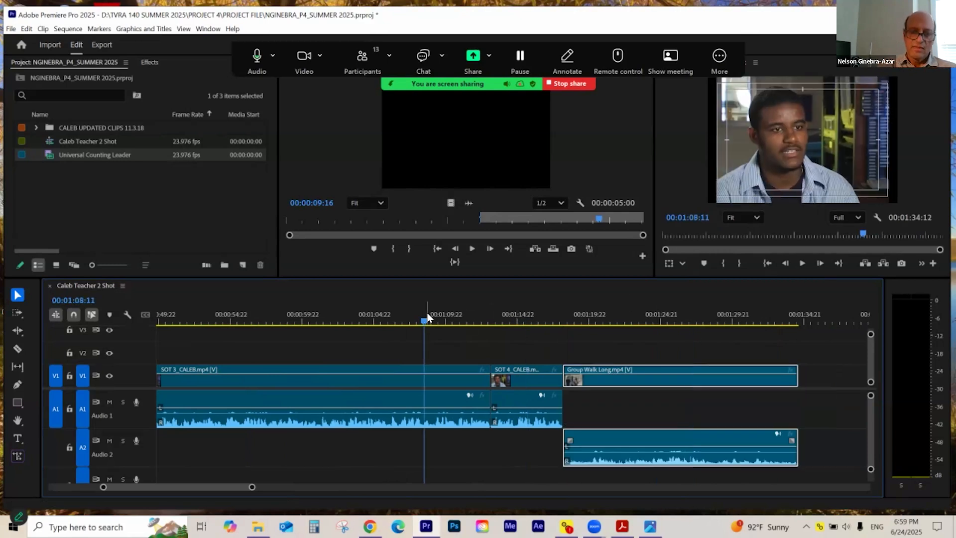
key("backslash")
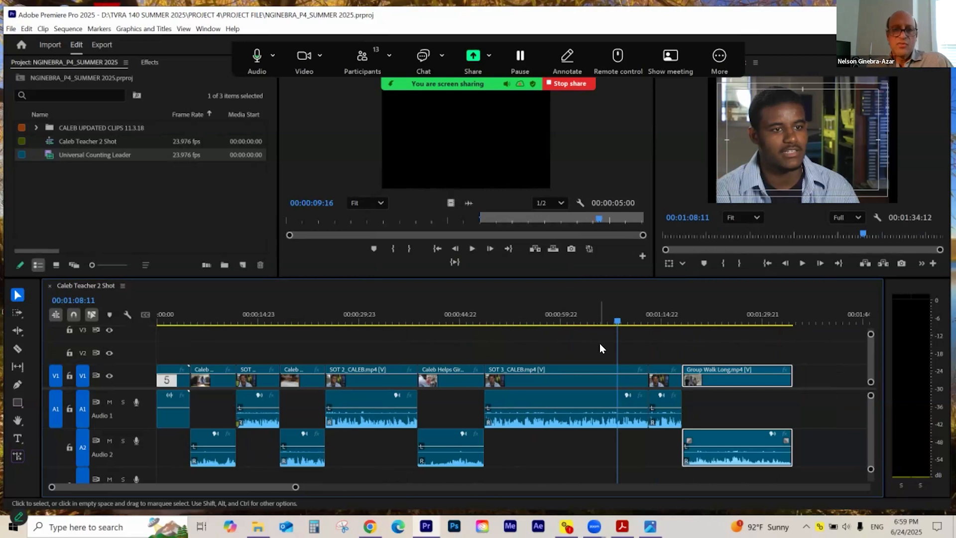
- Check the rough cut instructions in the CALEB EDIT EXERCISE PDF in Acrobat, then return to Premiere Pro and save the project
left_click(622, 525)
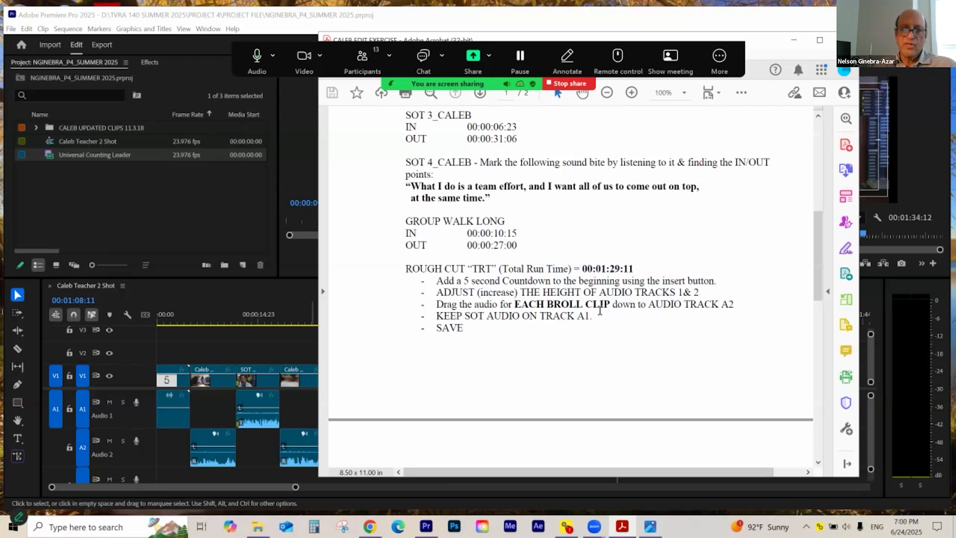
left_click(266, 321)
left_click(262, 321)
key("ctrl+s")
left_click(301, 321)
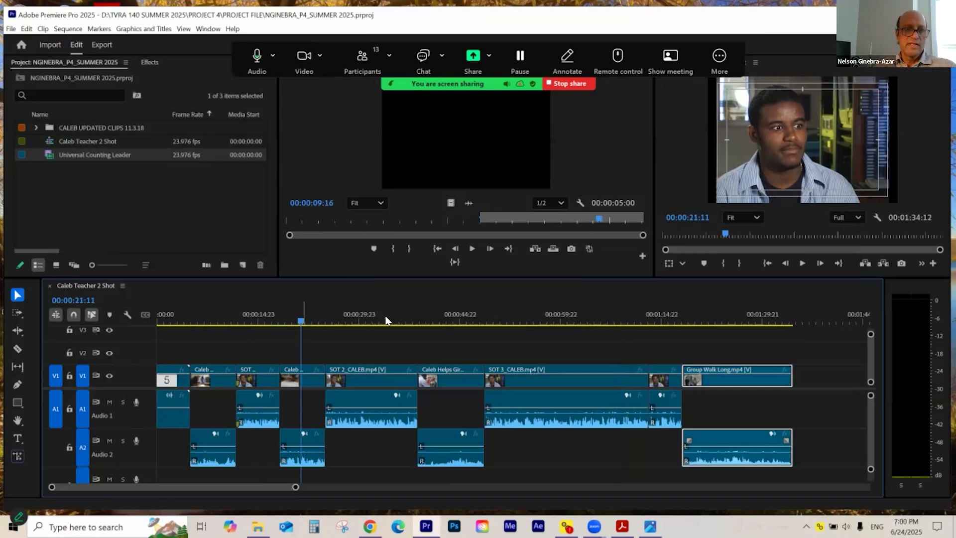
- Switch to the CALEB EDIT EXERCISE PDF in Acrobat and read the additional insert shots listed on page 2
left_click(622, 526)
scroll(593, 326, "down", 2)
scroll(593, 327, "down", 8)
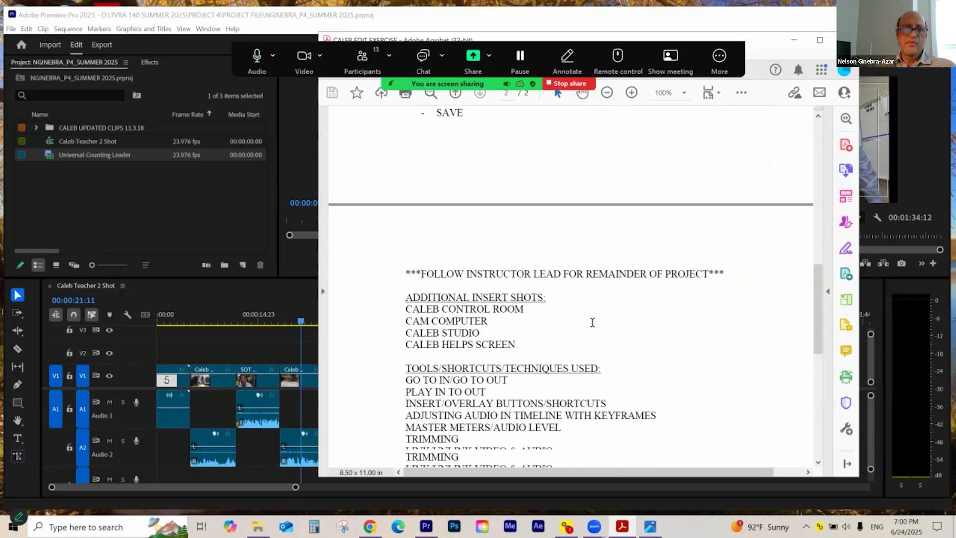
scroll(522, 301, "down", 1)
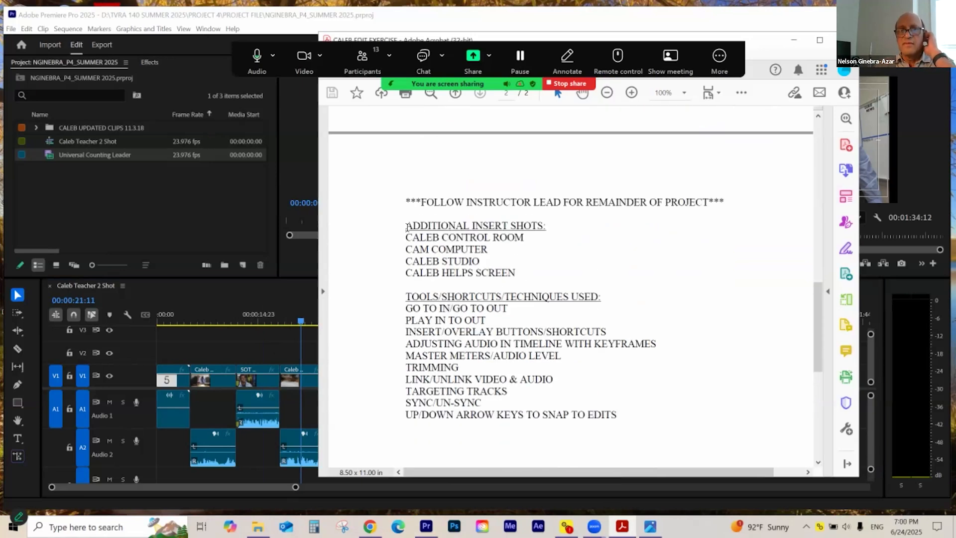
left_click_drag(407, 225, 473, 274)
left_click(536, 322)
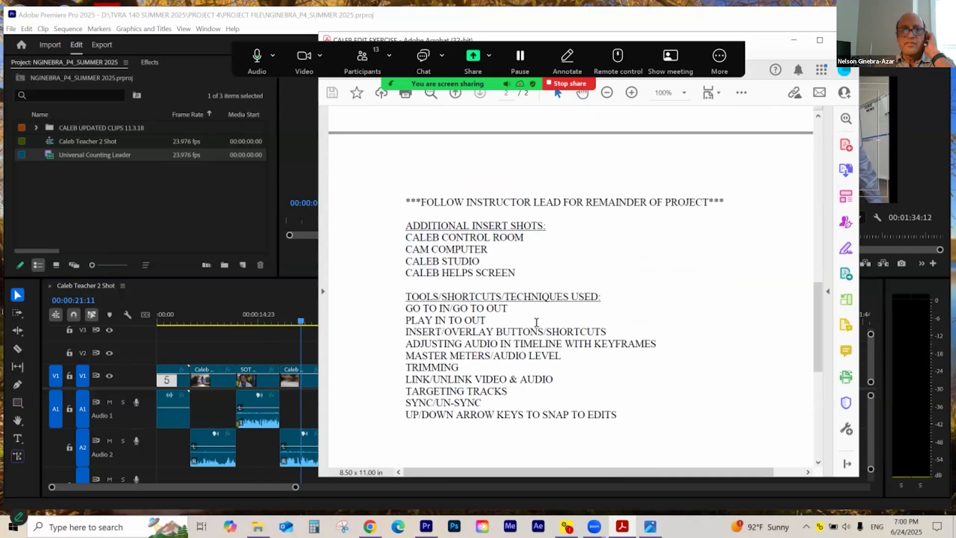
- Review the tools and techniques list in the PDF, including link/unlink video and audio, targeting tracks and sync/un-sync
scroll(523, 314, "down", 3)
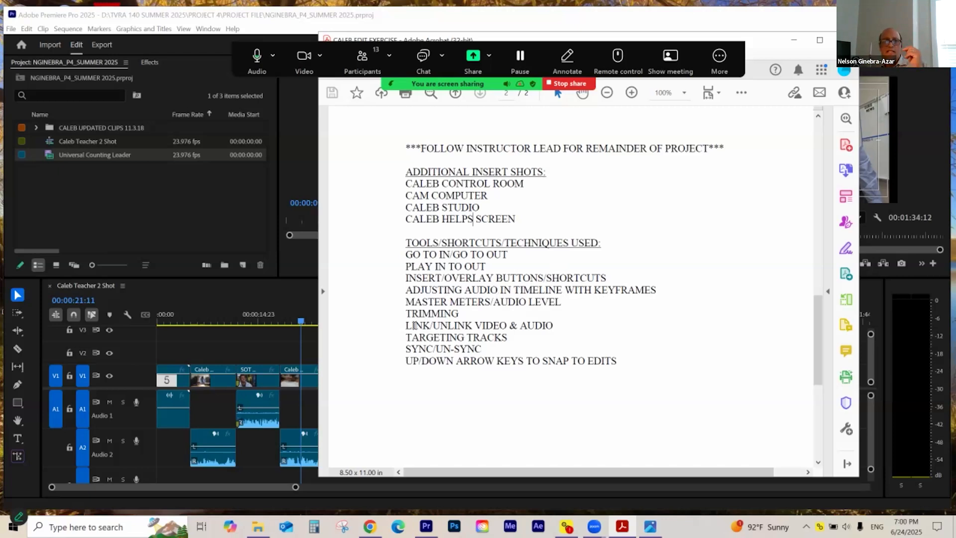
left_click_drag(405, 325, 550, 330)
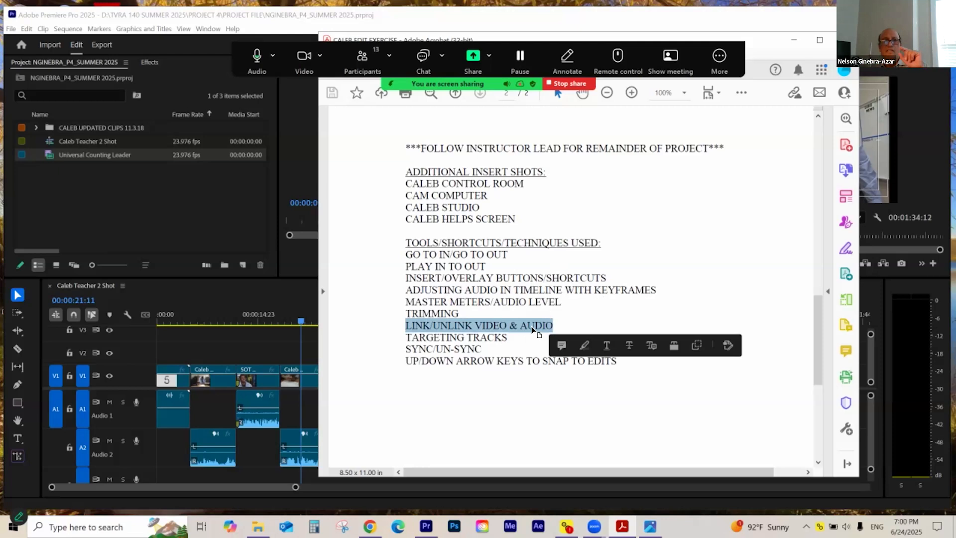
left_click(479, 339)
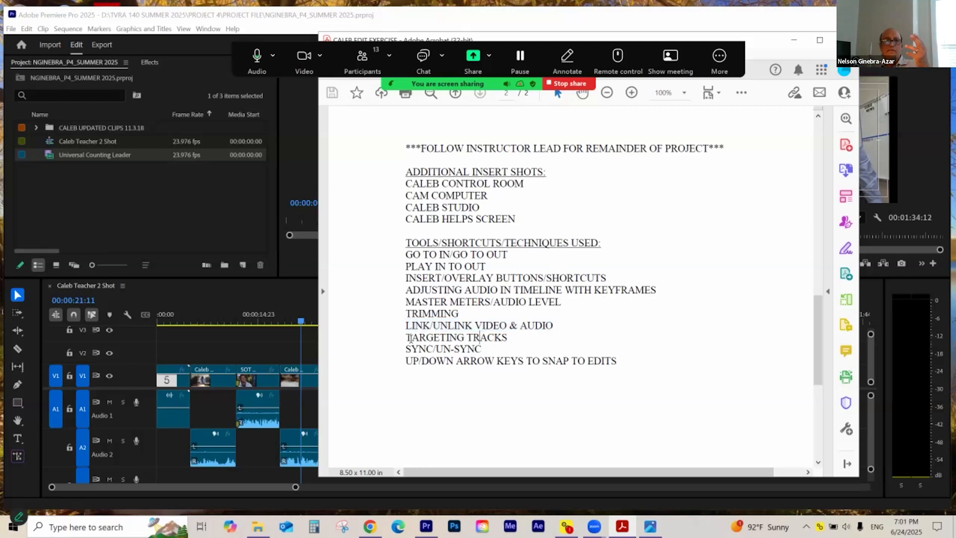
left_click_drag(408, 338, 507, 339)
left_click(451, 349)
left_click_drag(408, 348, 481, 349)
left_click(439, 365)
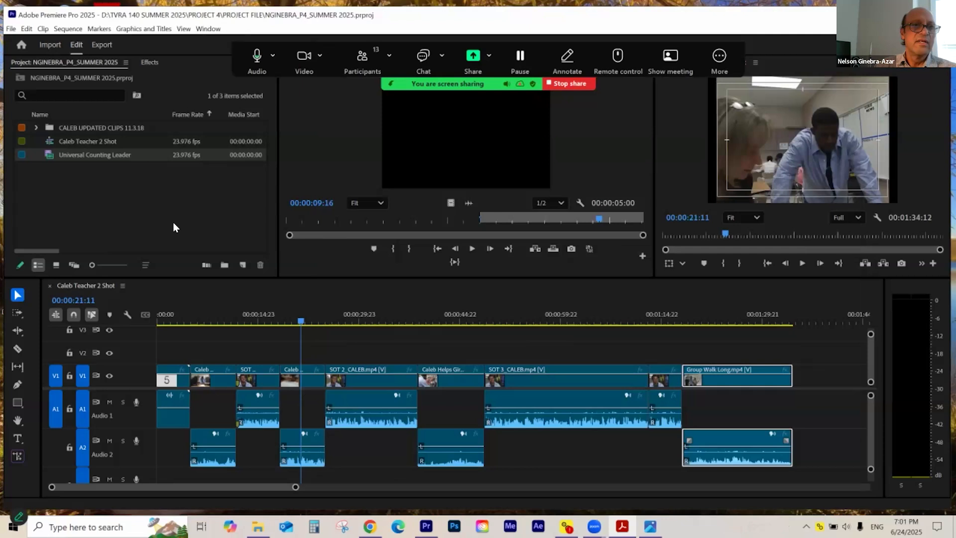
- Return to Premiere Pro, expand the CALEB UPDATED CLIPS 11.3.18 bin and load SOT 4_CALEB.mp4 into the Source Monitor
left_click(172, 222)
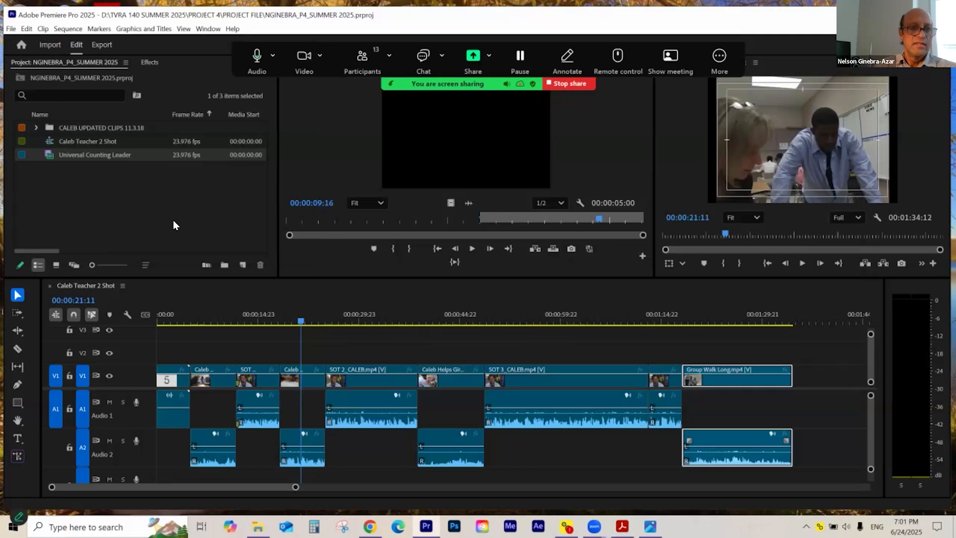
left_click(36, 127)
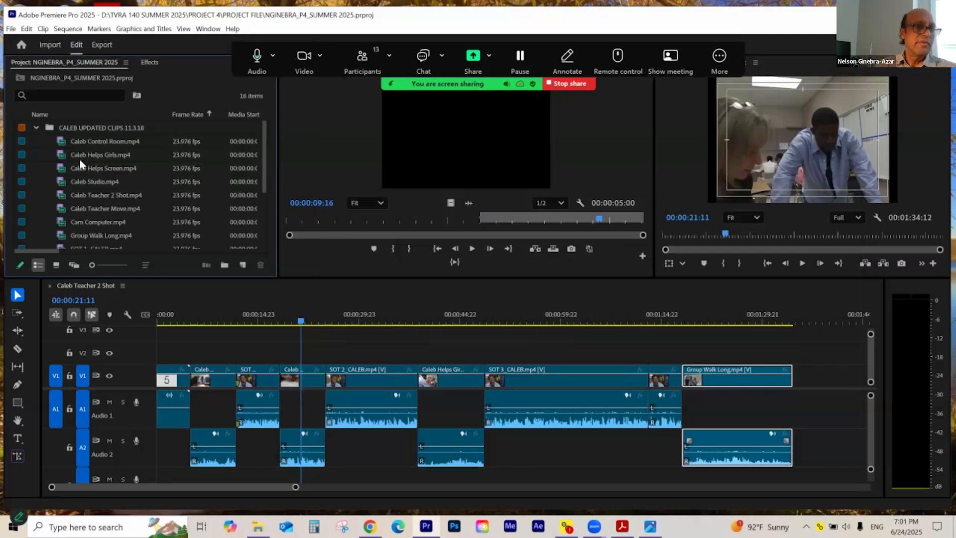
scroll(86, 173, "down", 4)
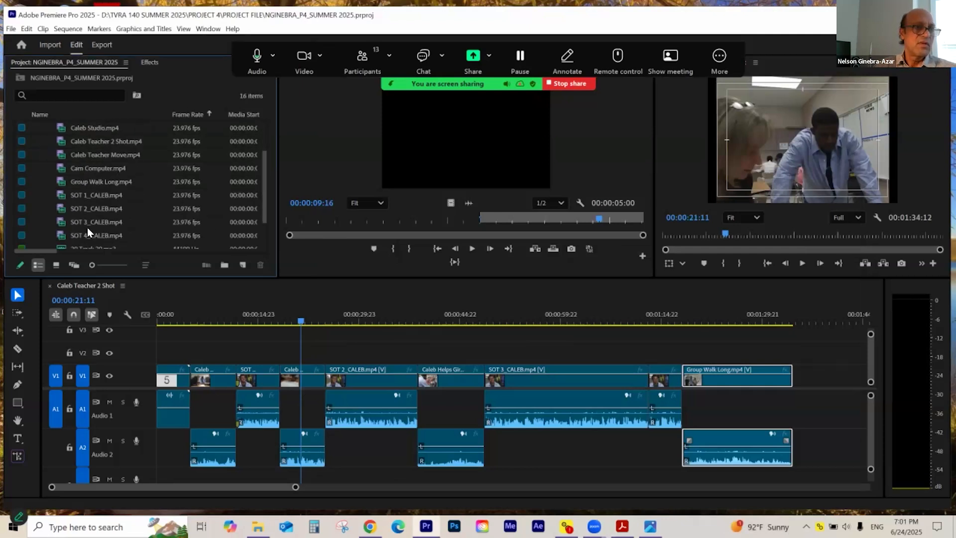
double_click(62, 239)
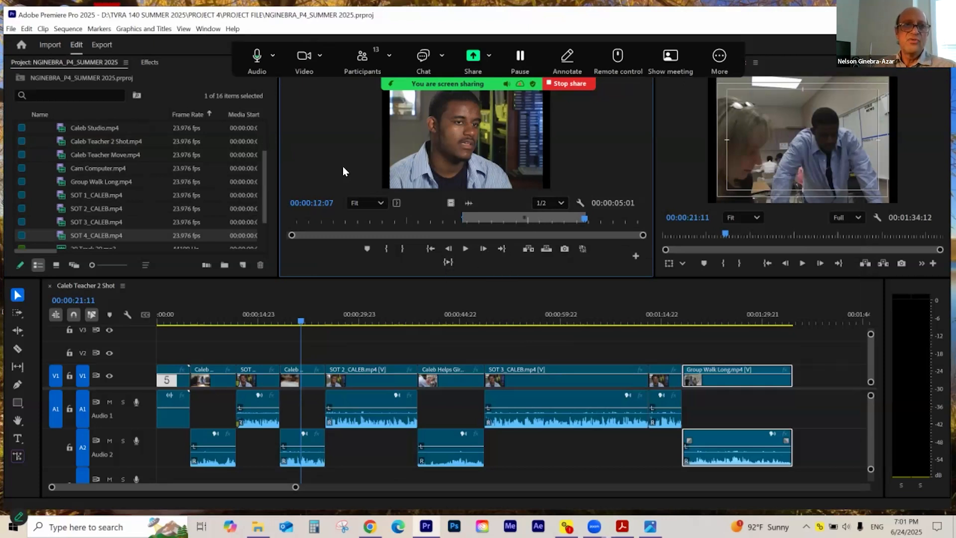
- Add the Toggle Multi-Camera View control to the Source Monitor's button layout and confirm the layout
left_click(636, 257)
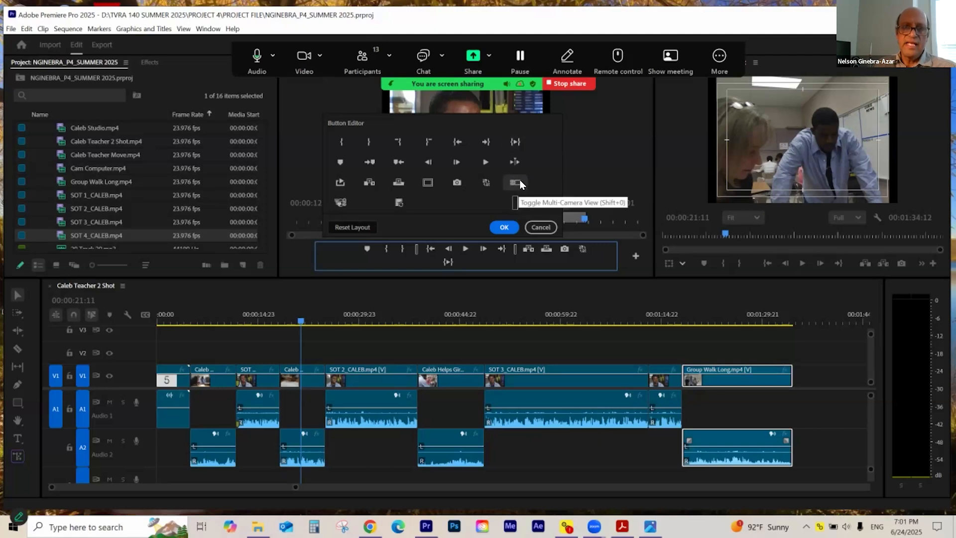
left_click_drag(514, 200, 480, 262)
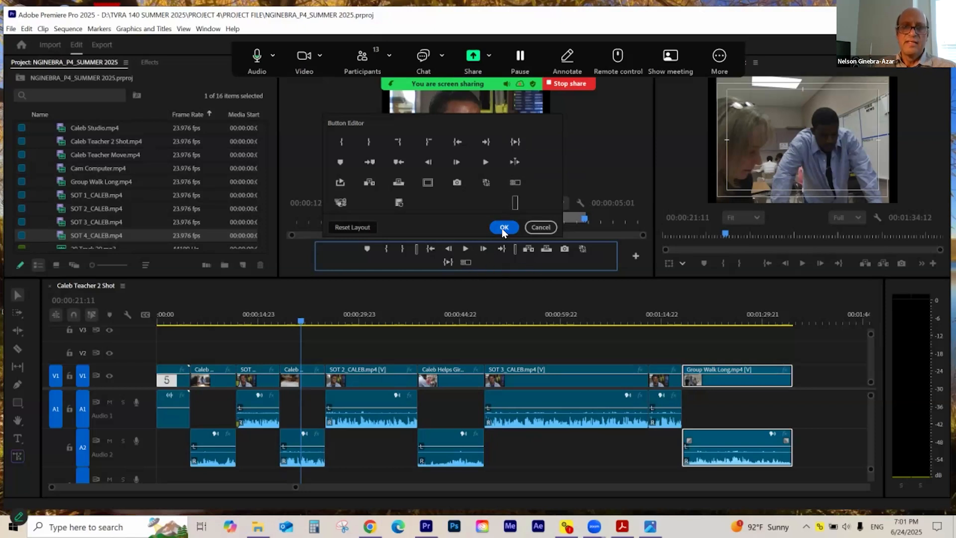
key("Return")
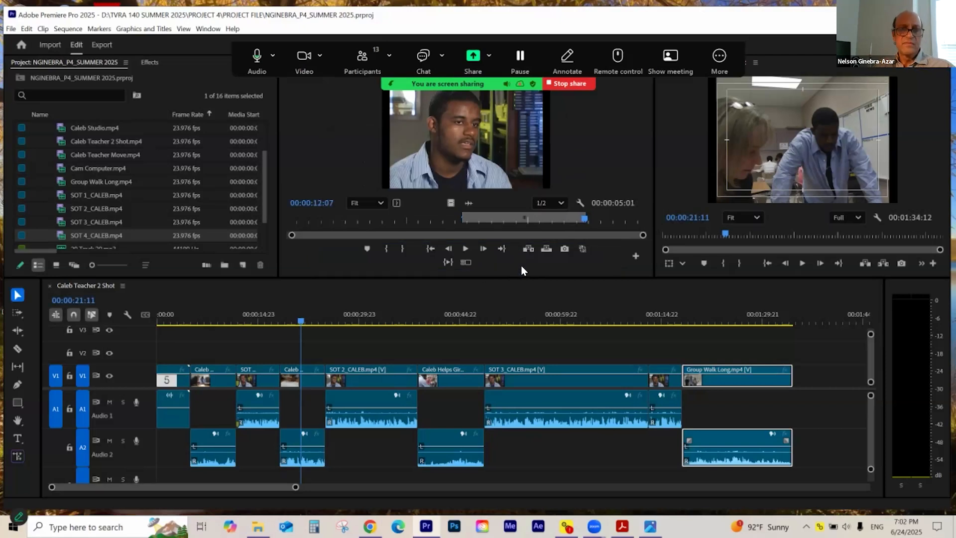
- Play SOT 4_CALEB.mp4 from In to Out in the Source Monitor, repeat from an earlier playhead position, and save the project
left_click_drag(495, 220, 540, 224)
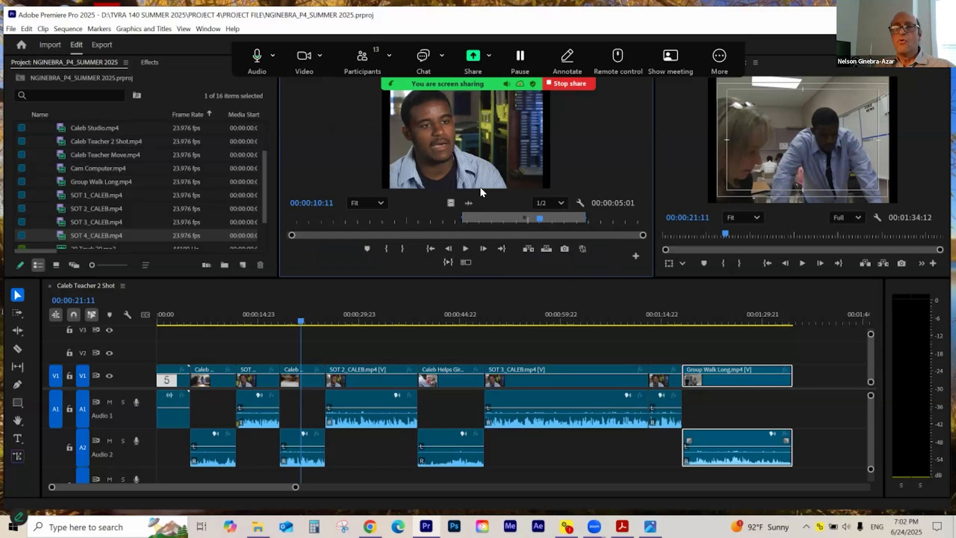
left_click(449, 263)
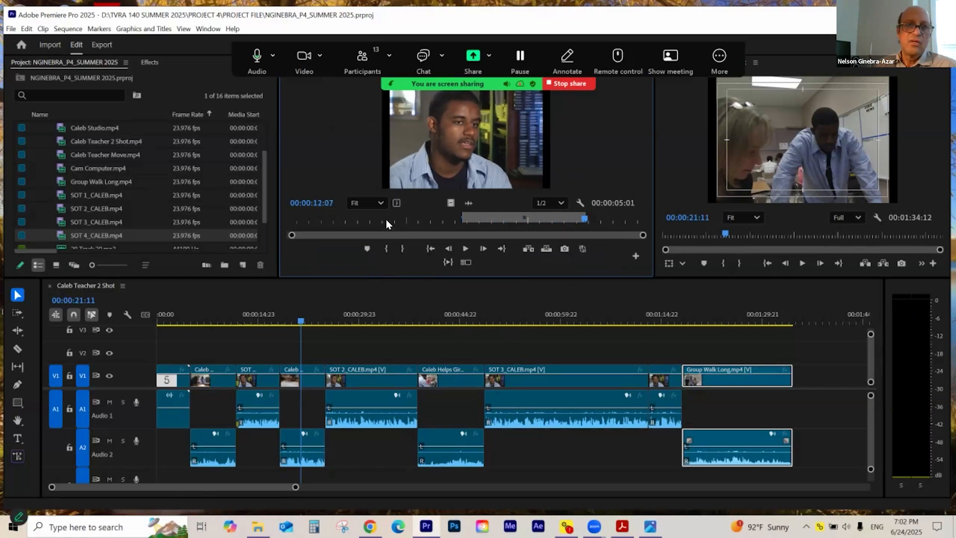
left_click(348, 223)
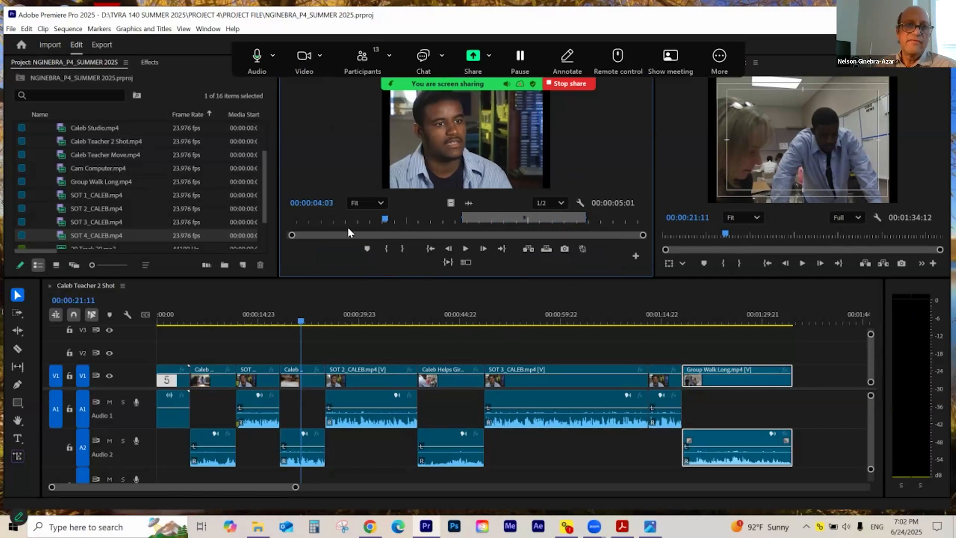
left_click(448, 263)
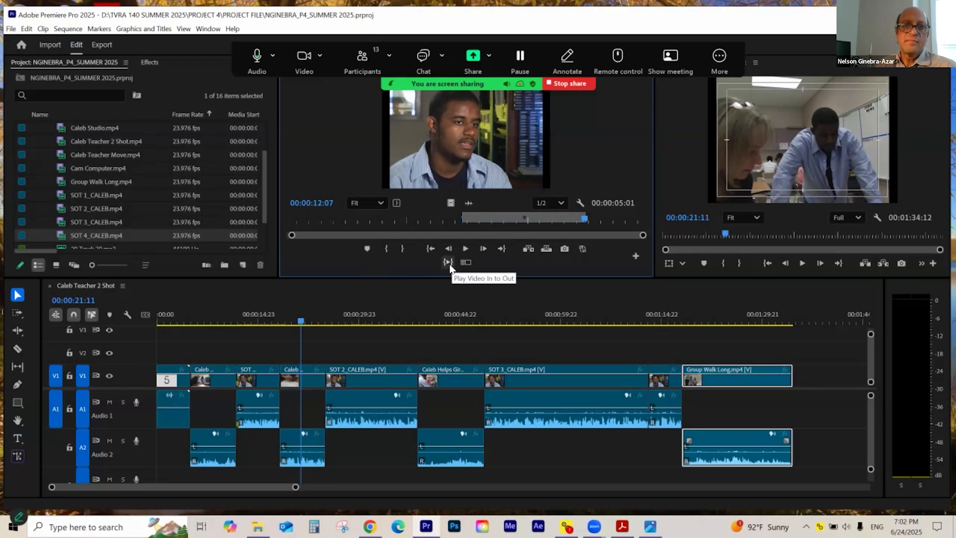
key("ctrl+s")
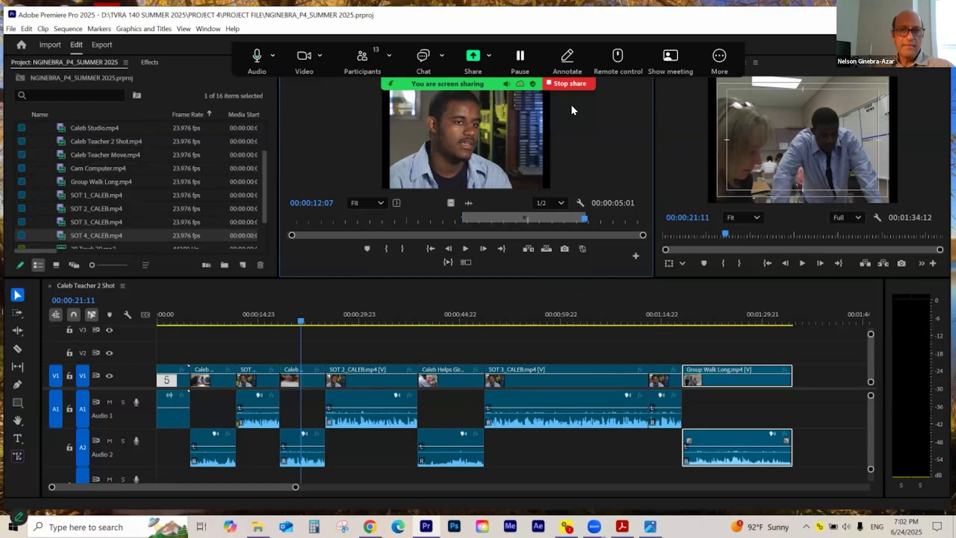
- Play the opening Caleb Teacher 2 Shot clip in the sequence from 00:00:05:01 to review its natural sound
left_click(307, 321)
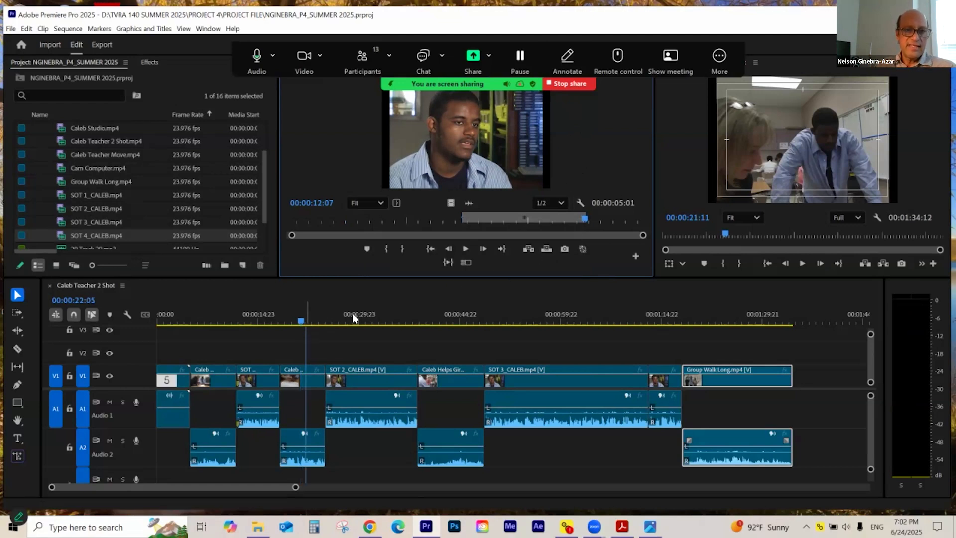
left_click(223, 322)
key("equal")
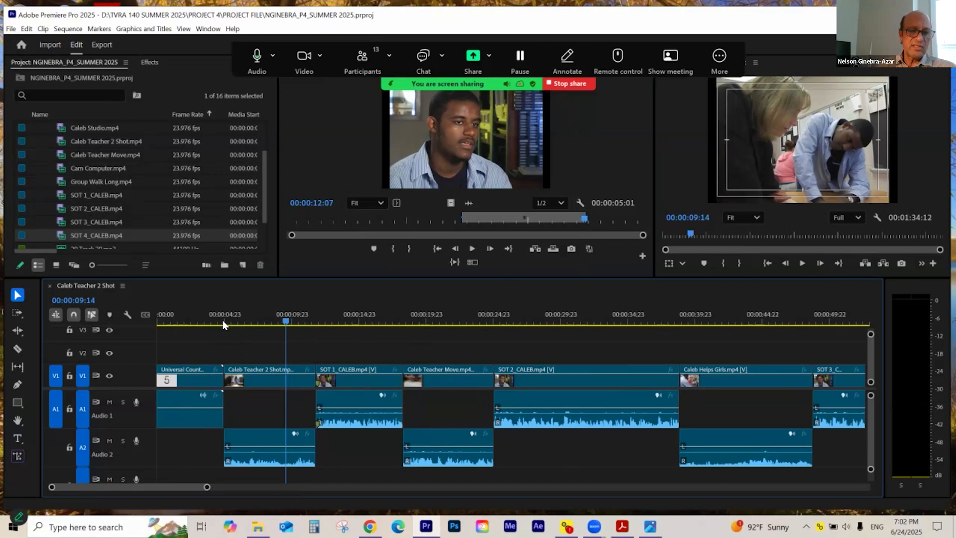
left_click(240, 322)
scroll(237, 322, "down", 2)
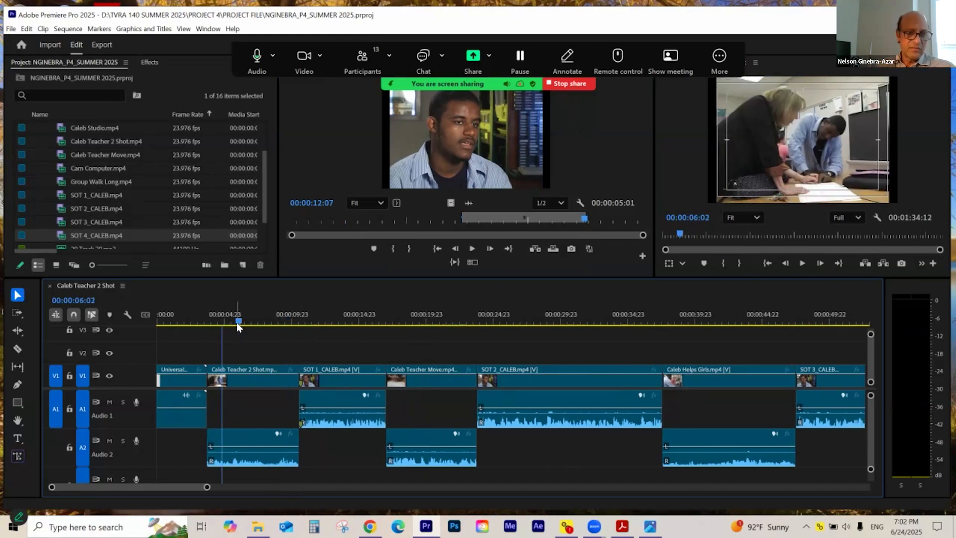
scroll(222, 331, "up", 1)
left_click(209, 322)
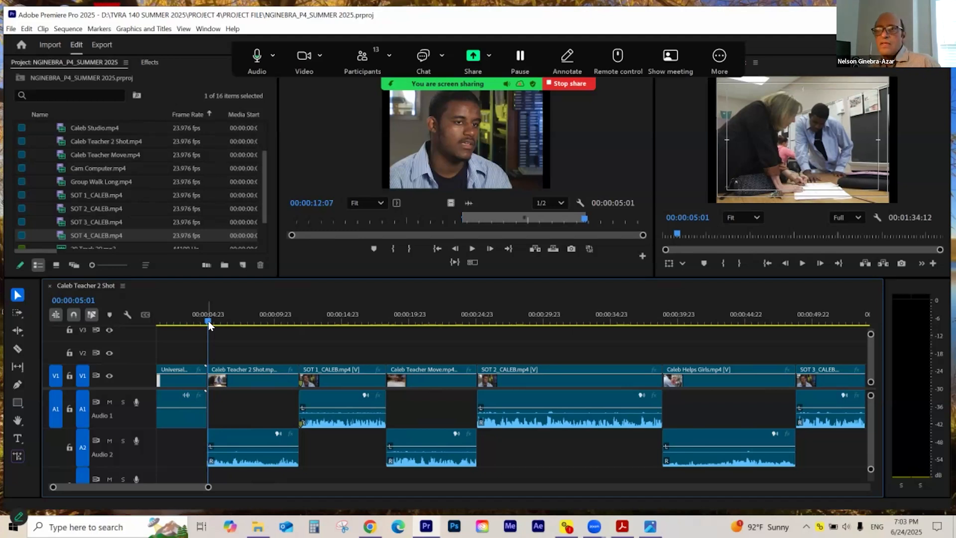
key("space")
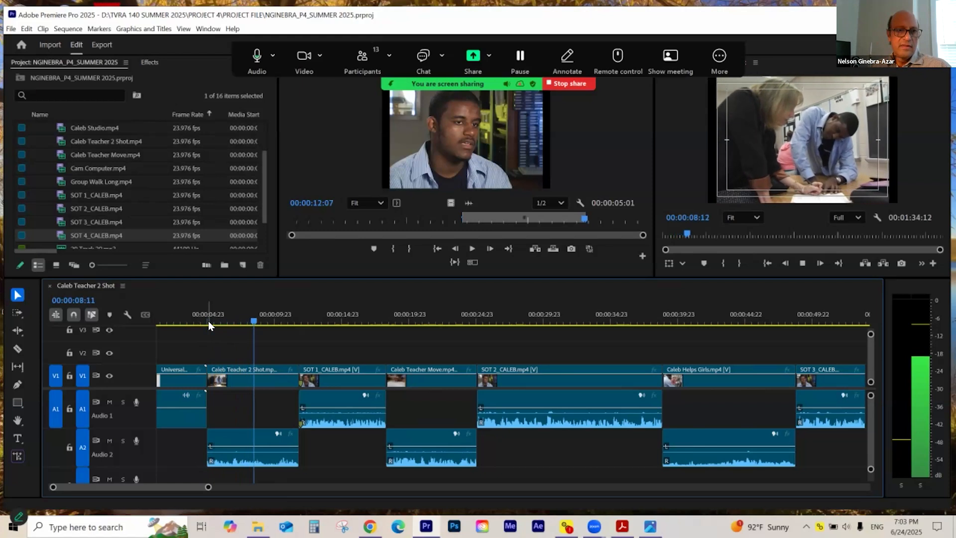
key("space")
- Check the B-roll clips on Audio 2 by selecting each in turn, from Caleb Teacher 2 Shot through Group Walk Long
key("backslash")
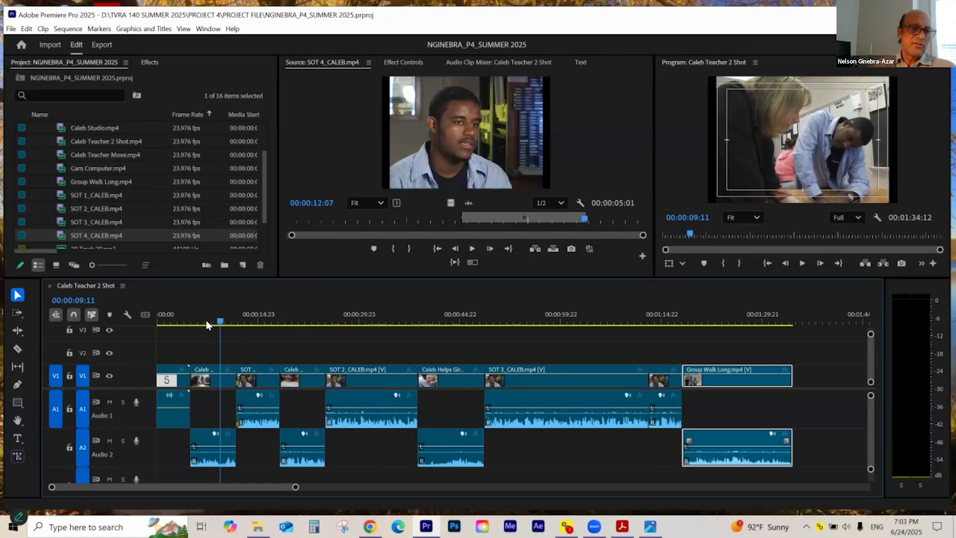
left_click(193, 324)
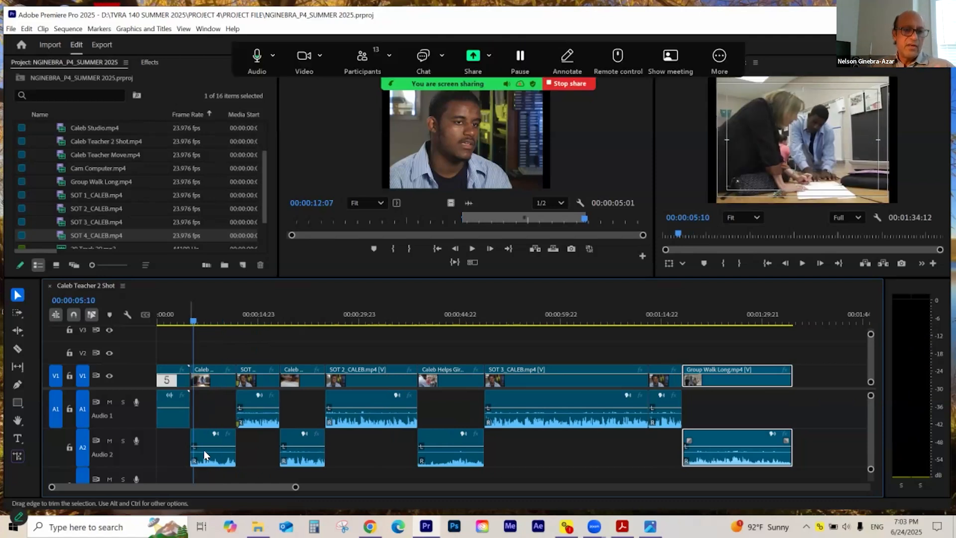
left_click(208, 440)
left_click(298, 441)
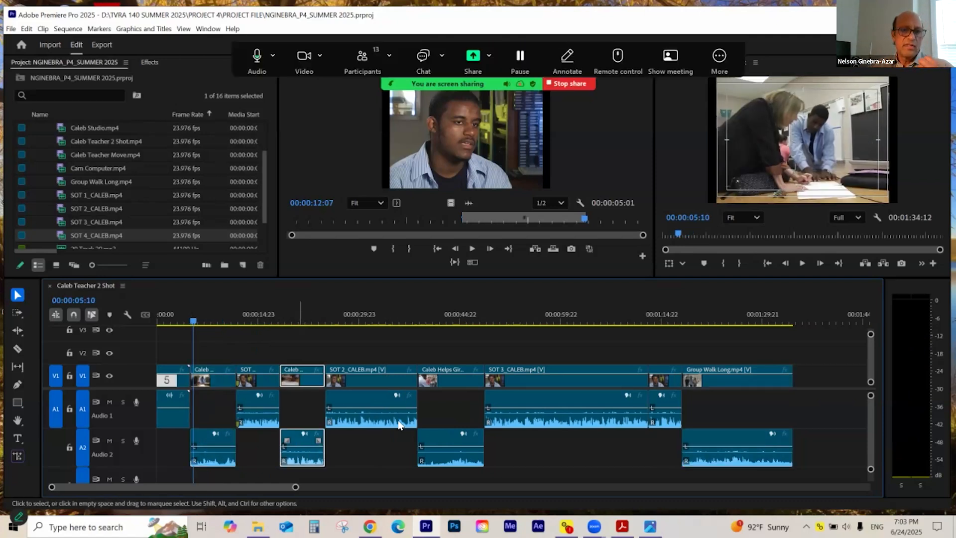
left_click(438, 435)
left_click(704, 441)
- Scrub through Caleb Teacher 2 Shot, return to the end of the countdown at 00:00:04:23 and play across the cut
left_click(214, 322)
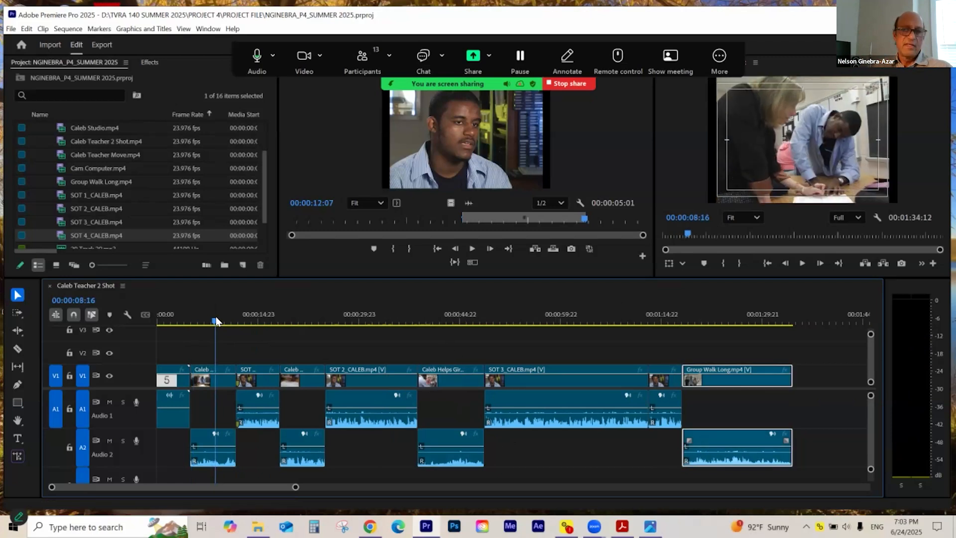
left_click(208, 323)
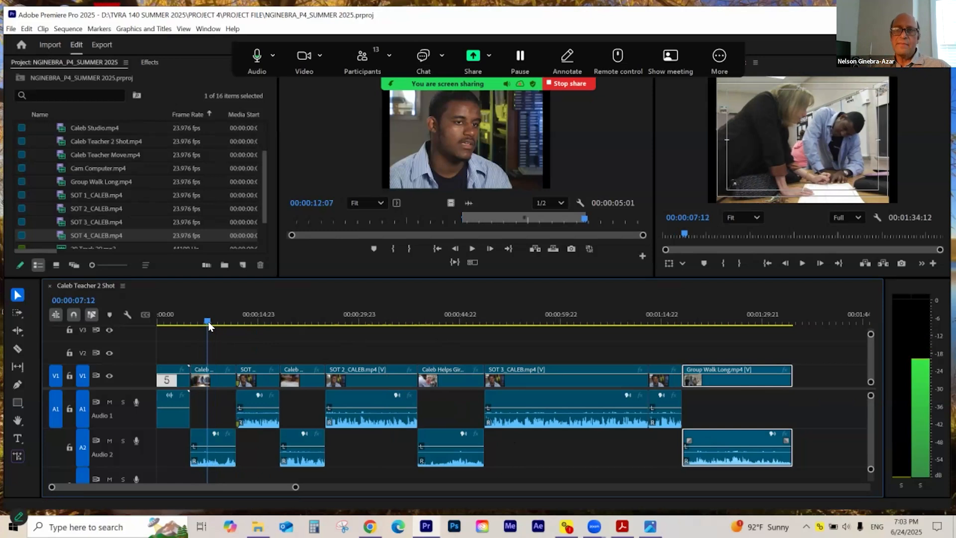
left_click(209, 323)
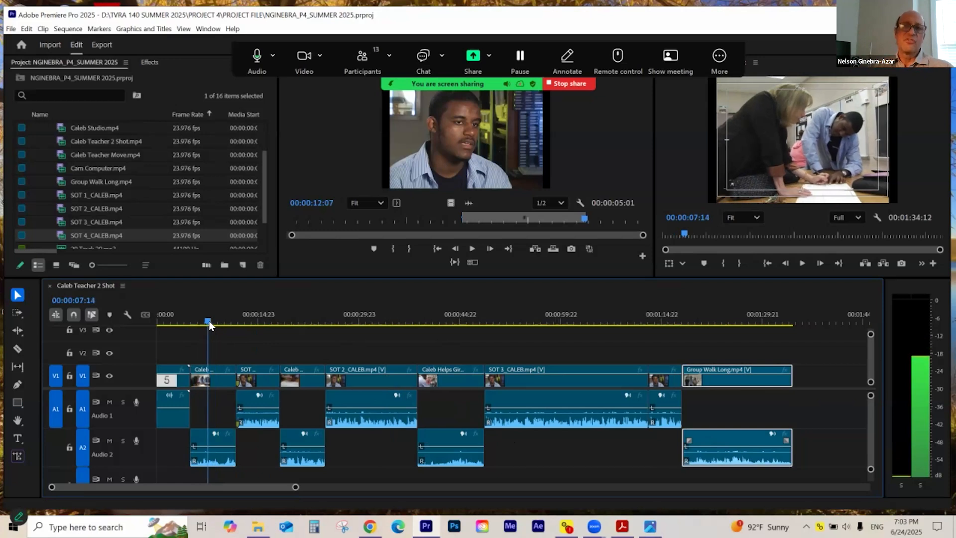
left_click_drag(208, 322, 201, 323)
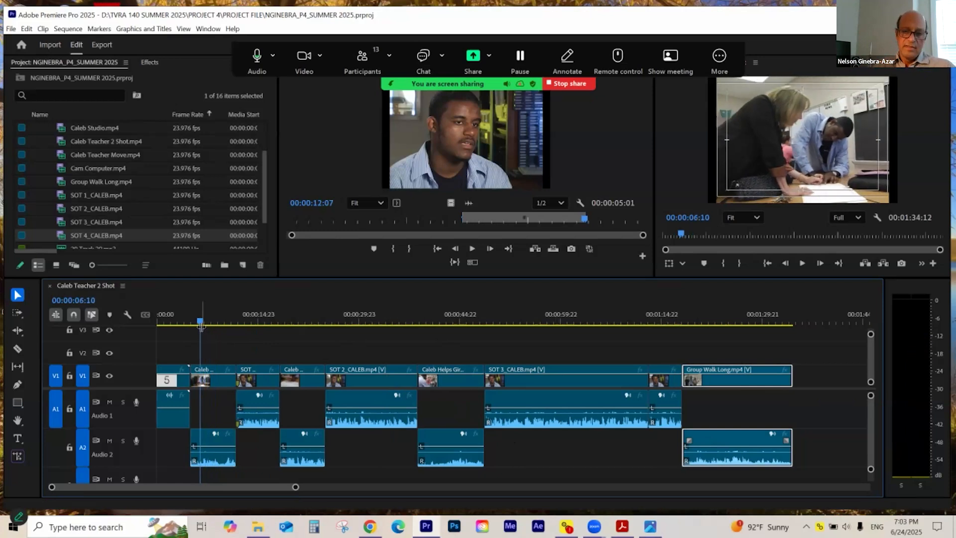
key("=")
key("=")
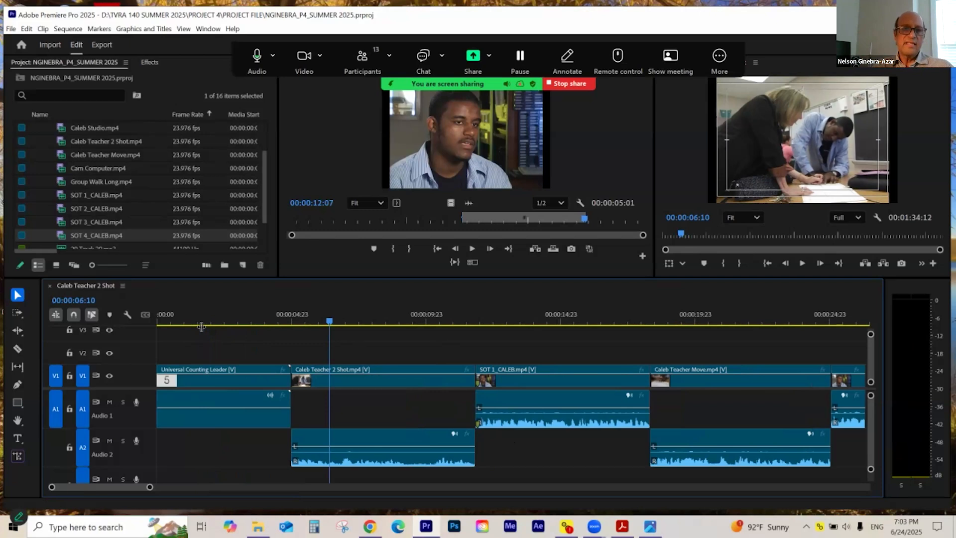
key("minus")
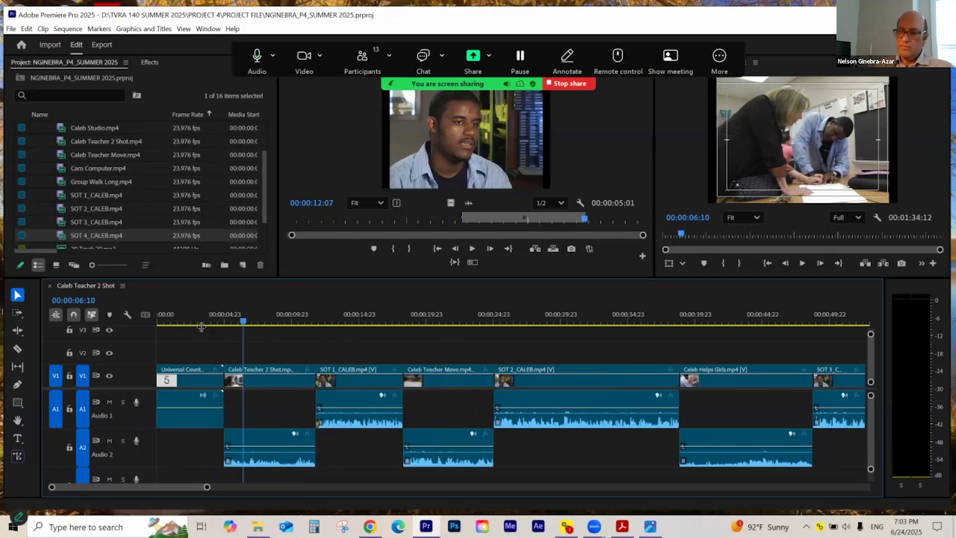
left_click(229, 322)
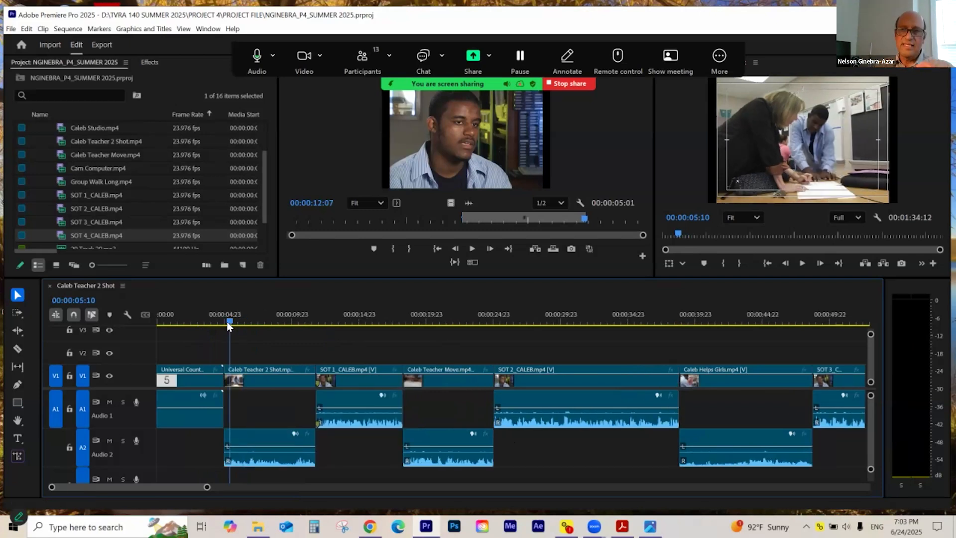
left_click(227, 323)
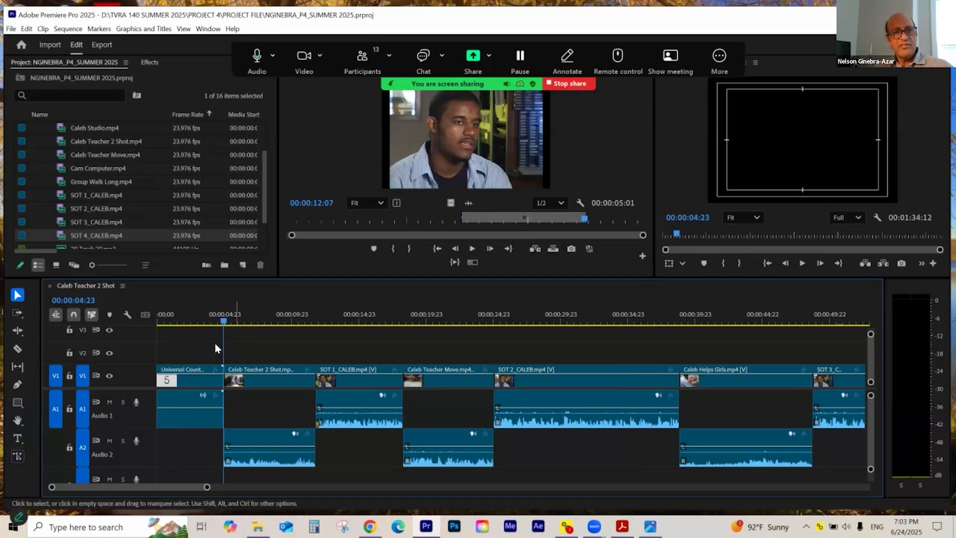
key("space")
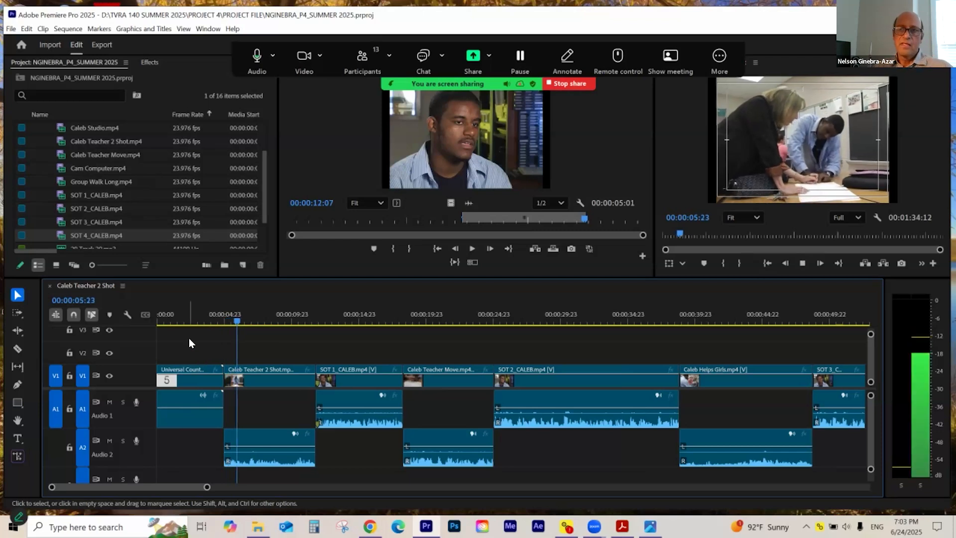
key("space")
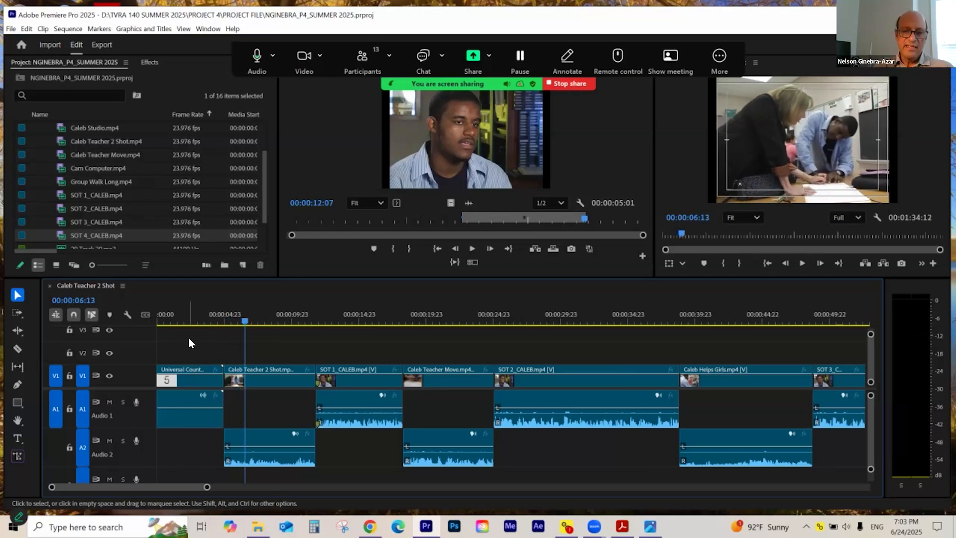
- Replay the cut from the countdown into Caleb Teacher 2 Shot and place the playhead at 00:00:06:16
key("equal")
key("equal")
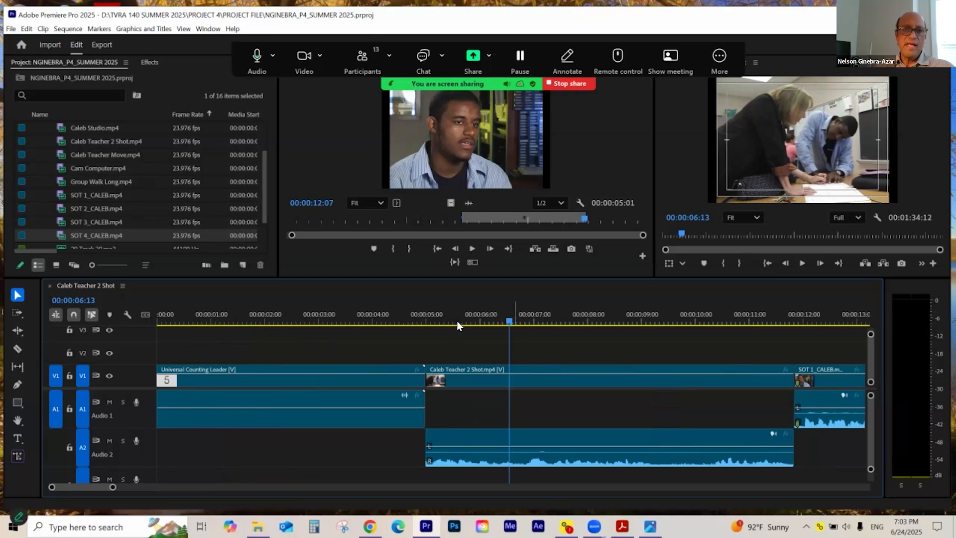
left_click(425, 325)
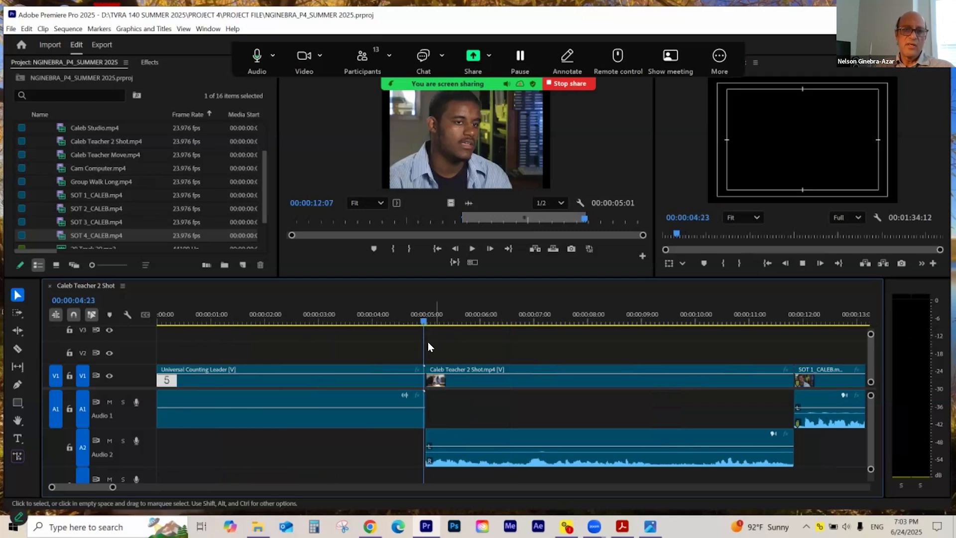
key("space")
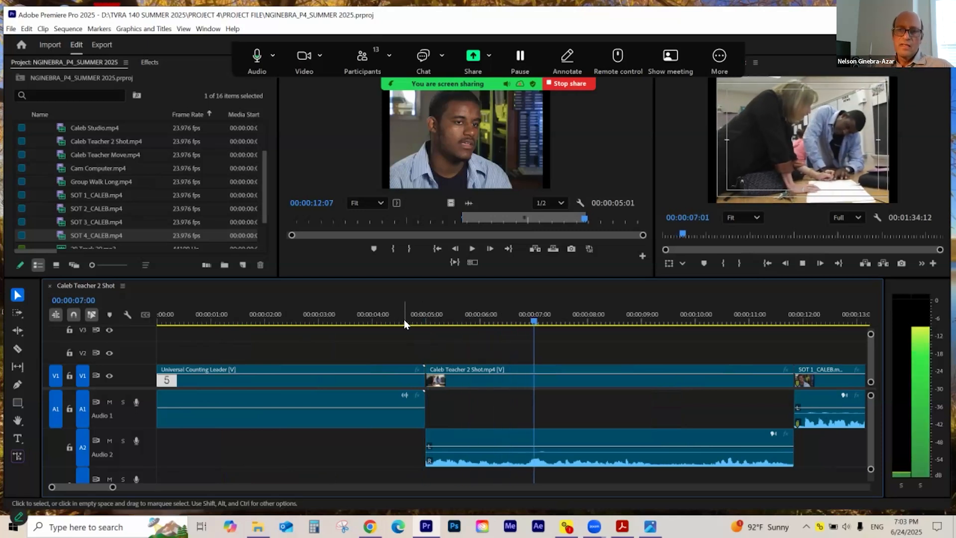
left_click(426, 325)
left_click_drag(443, 321, 519, 364)
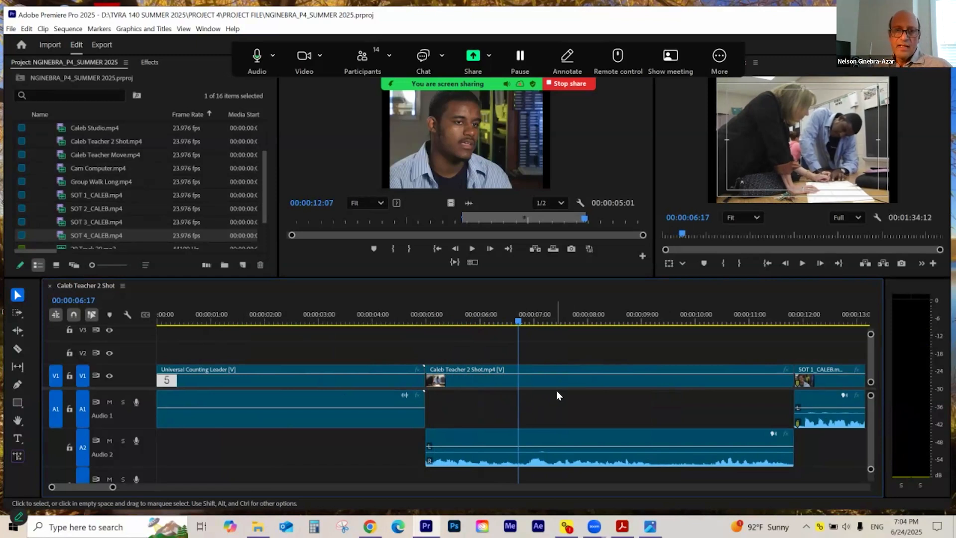
left_click(517, 324)
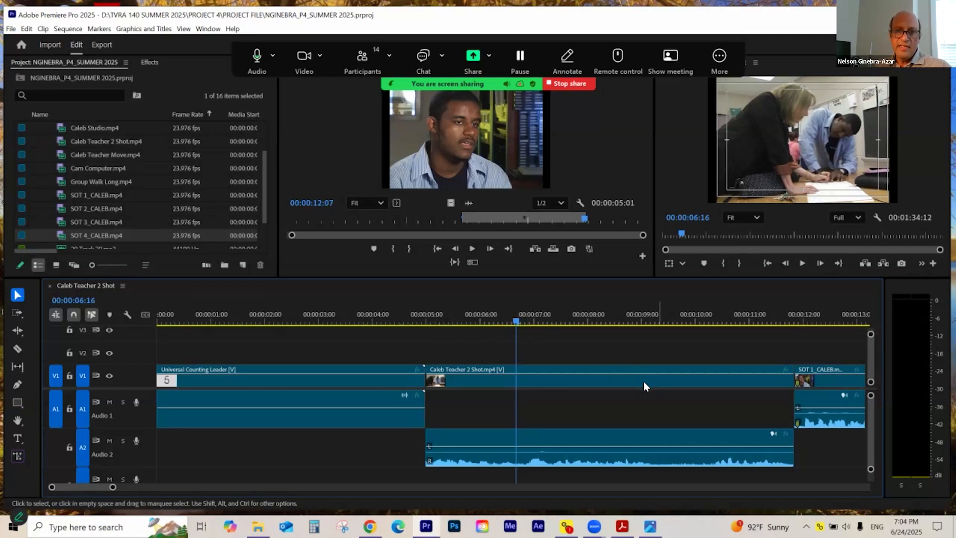
- Unlink the video and audio of Caleb Teacher 2 Shot in the sequence and select only its video on V1
left_click(626, 381)
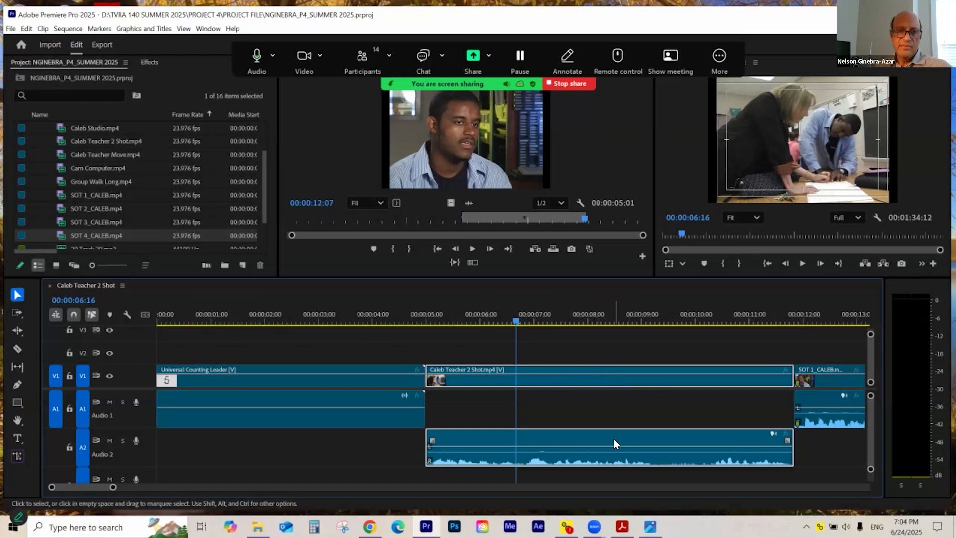
right_click(574, 381)
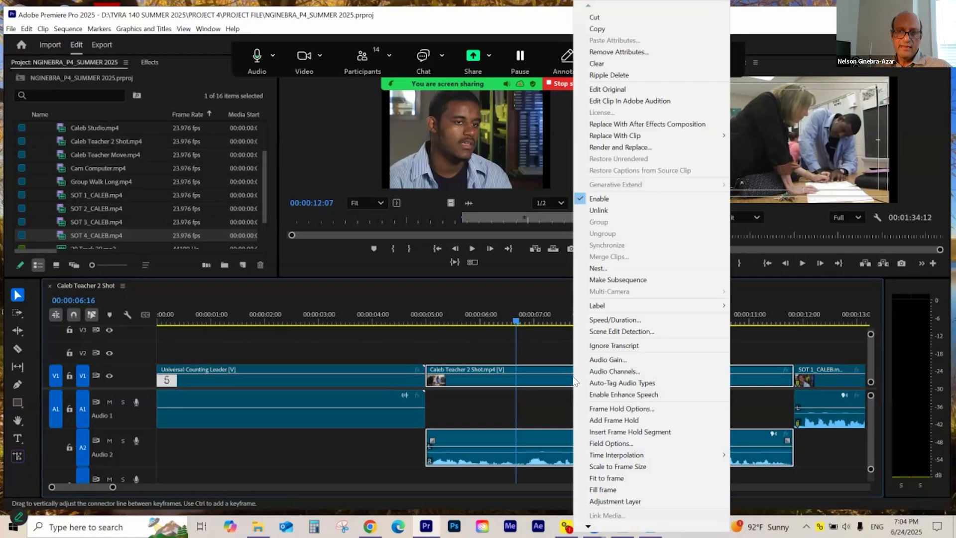
left_click(601, 210)
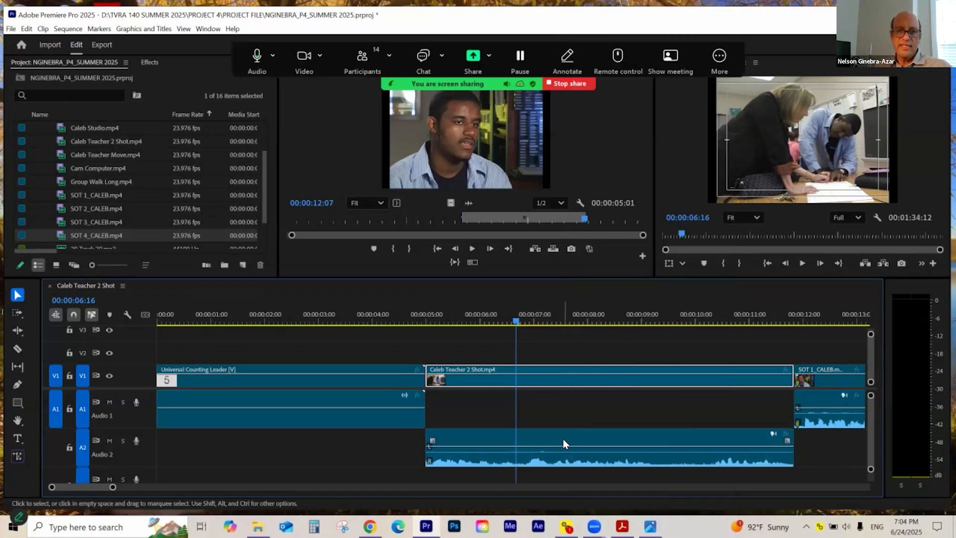
left_click(545, 379)
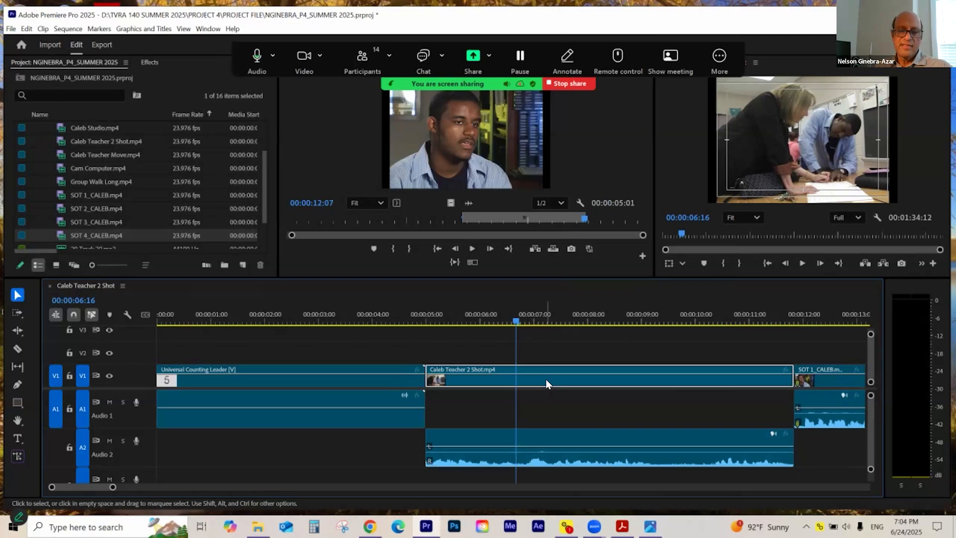
- Trim the video and audio ends of Caleb Teacher 2 Shot to about 00:00:07:02 and ripple delete the gap before SOT 1_CALEB
left_click(548, 437)
left_click(539, 381)
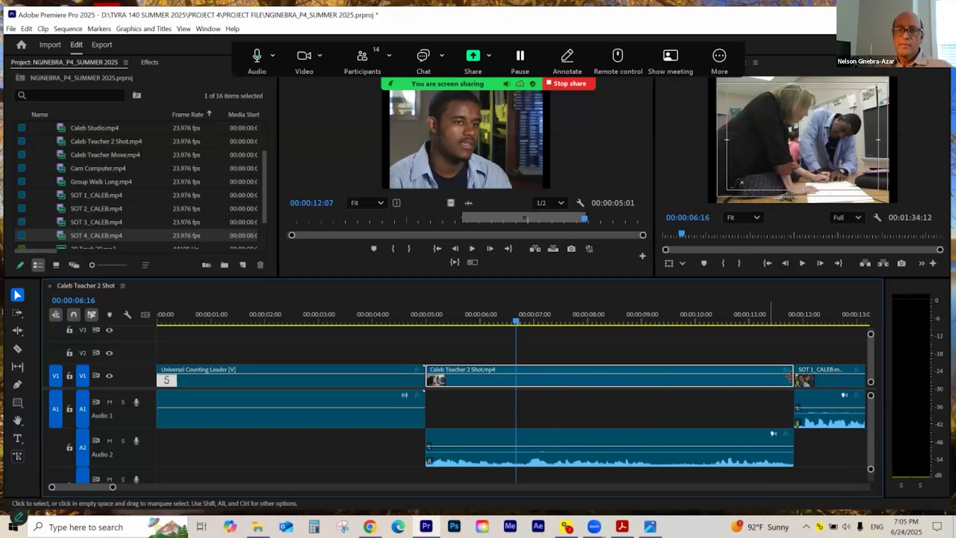
left_click_drag(789, 378, 540, 399)
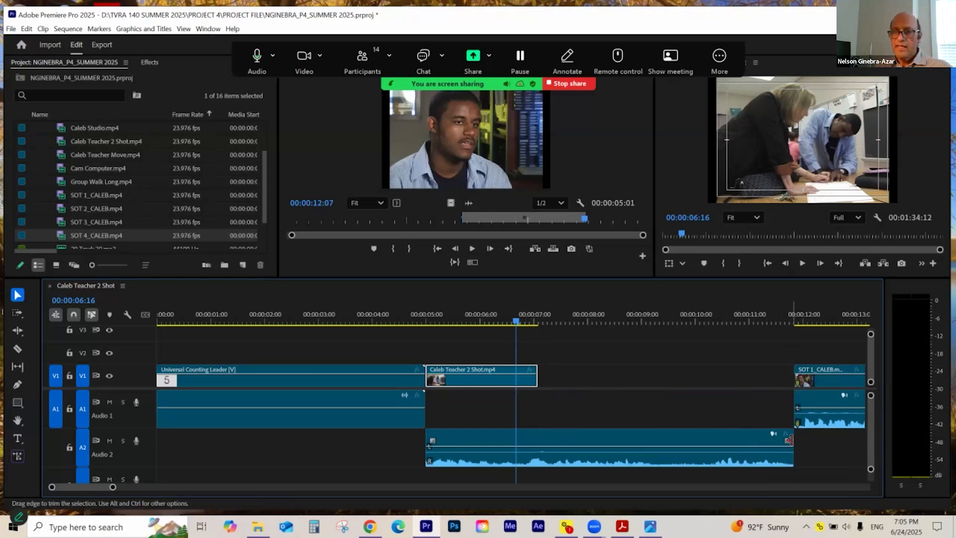
left_click_drag(789, 440, 538, 454)
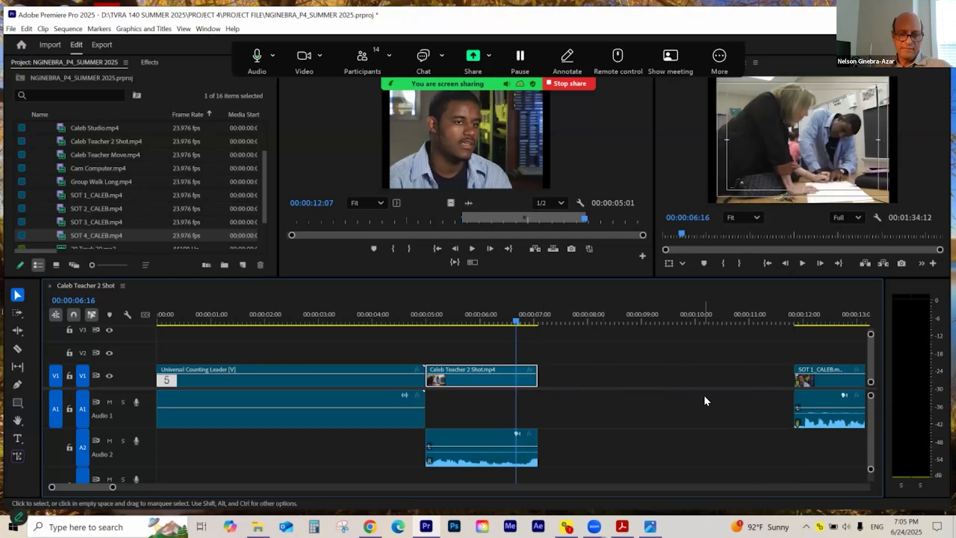
right_click(658, 379)
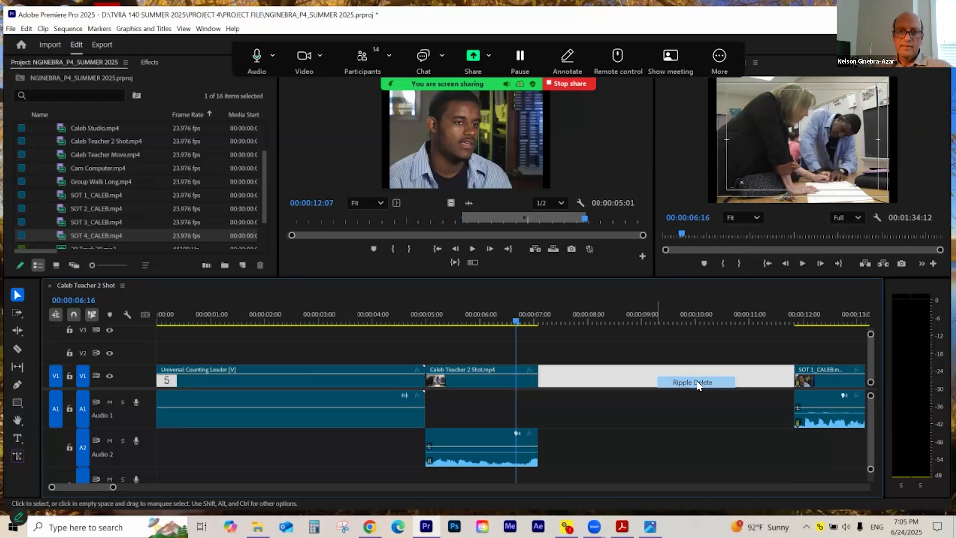
left_click(697, 383)
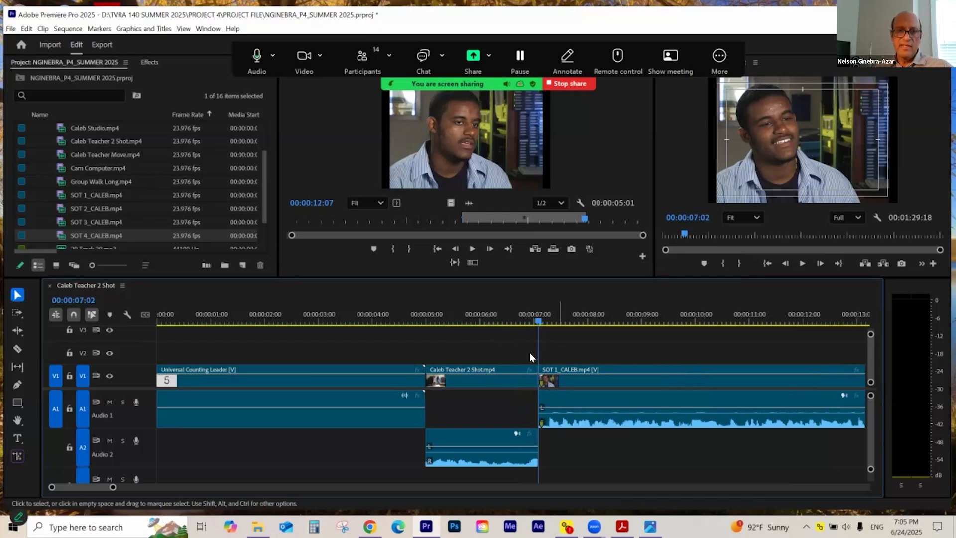
- Scrub the last part of Caleb Teacher 2 Shot ahead of the cut to SOT 1_CALEB and play from there
left_click(497, 324)
left_click_drag(500, 325, 525, 321)
key("space")
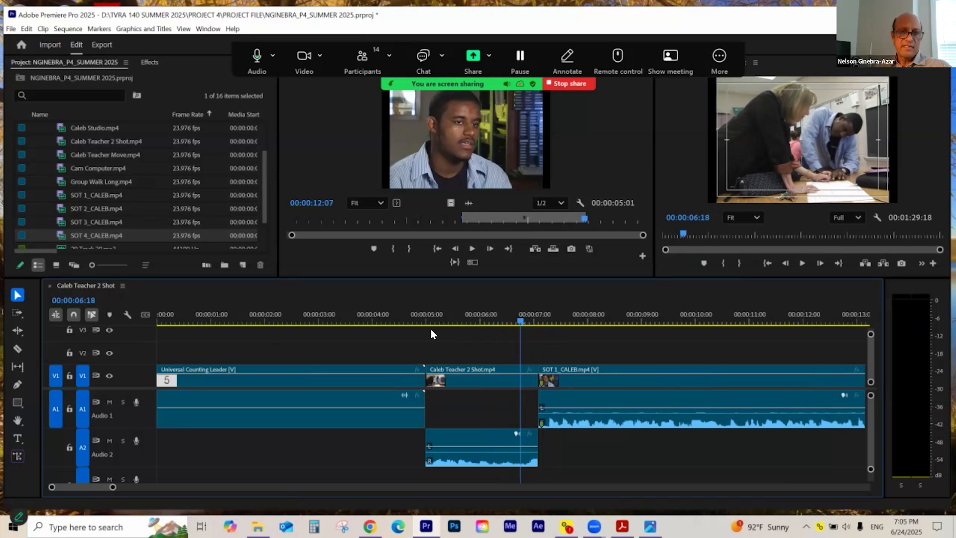
- Position the playhead at 00:00:06:15 and move the linked SOT 1_CALEB clip earlier to start there, covering the end of the Caleb Teacher 2 Shot video
key("Left")
key("Left")
key("Left")
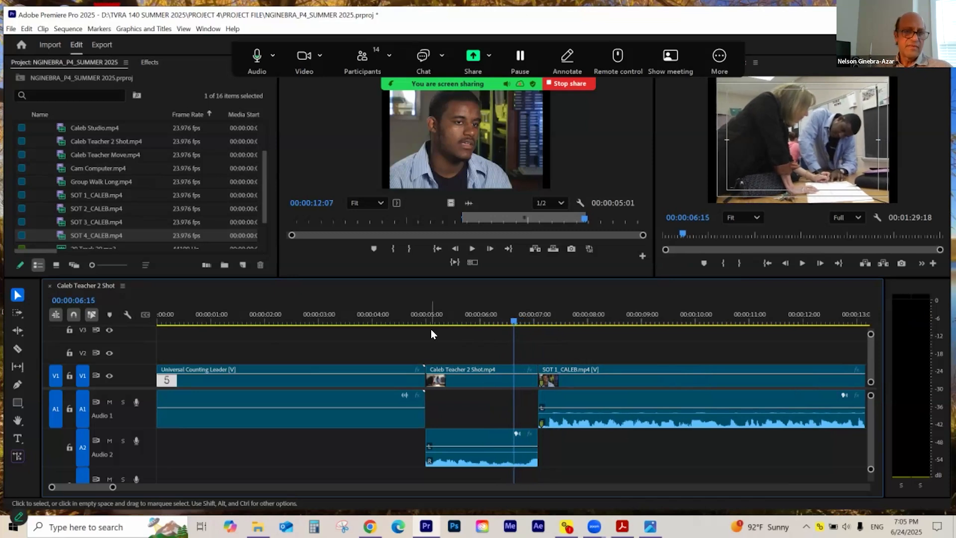
left_click(645, 382)
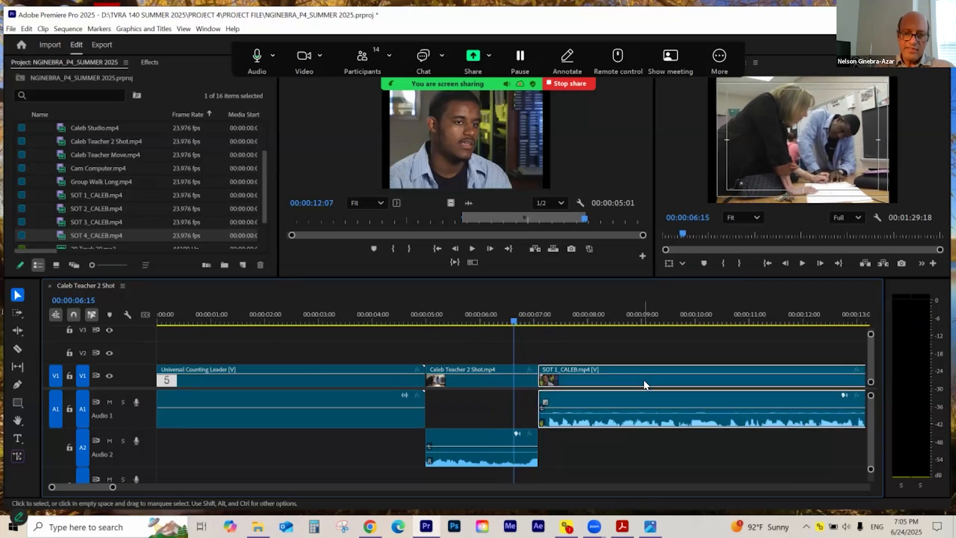
key("=")
left_click_drag(642, 383, 591, 375)
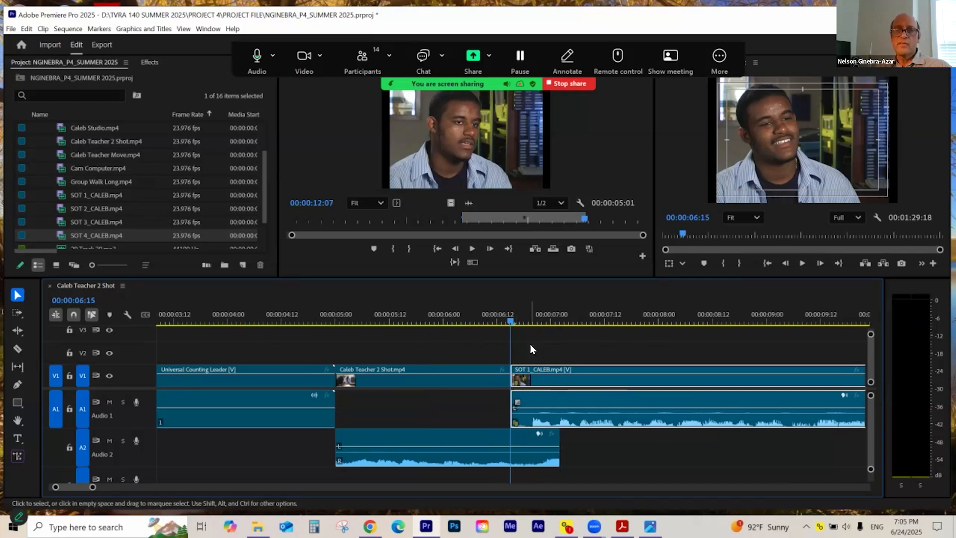
- Play the transition from Caleb Teacher 2 Shot into SOT 1_CALEB, starting at 00:00:05:14
left_click(398, 319)
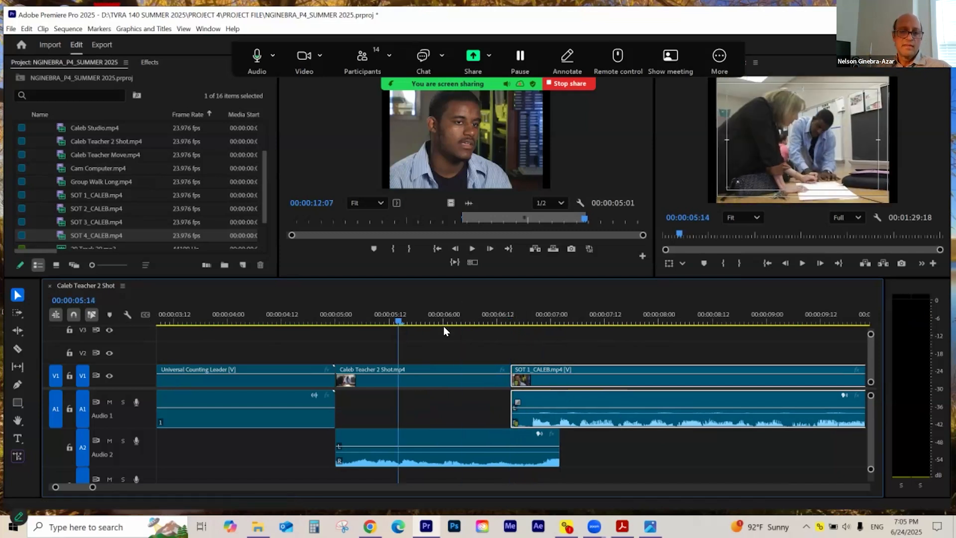
key("space")
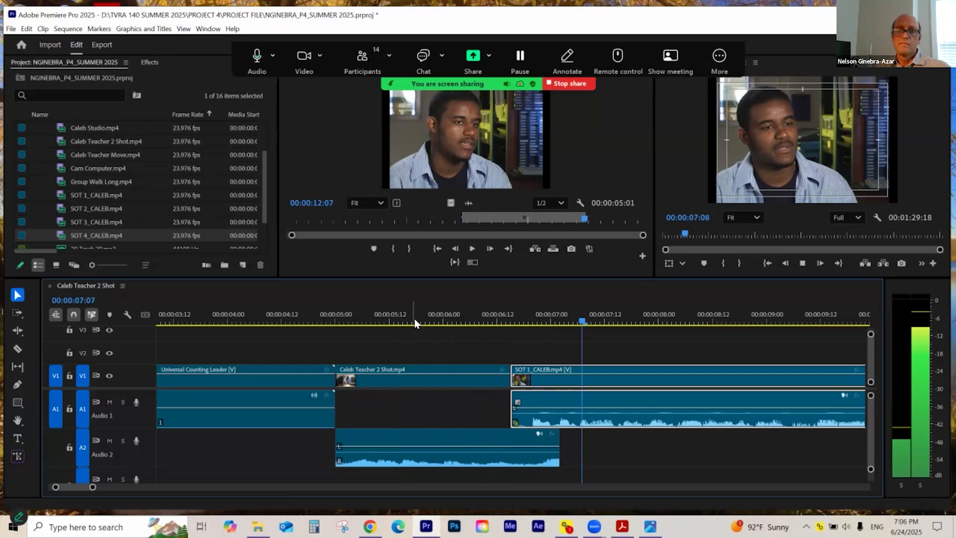
key("space")
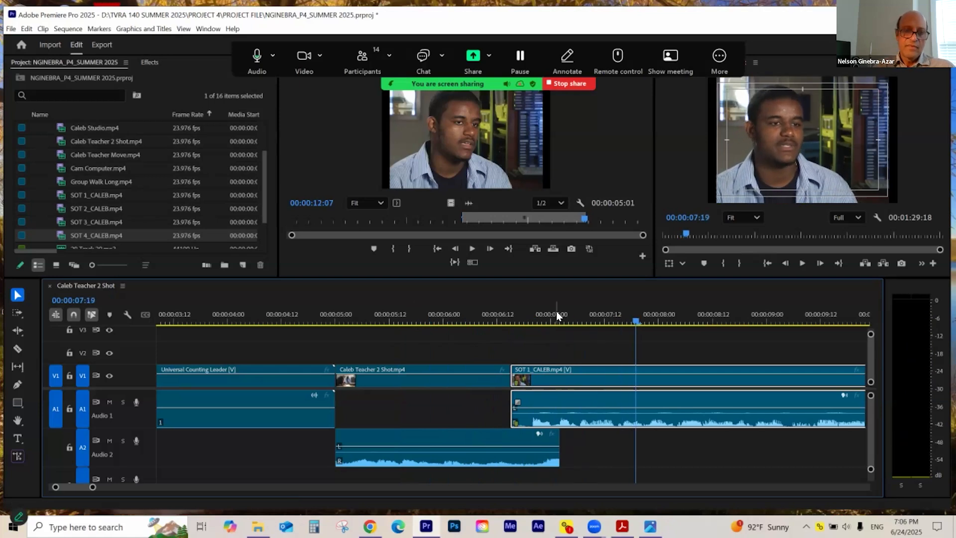
key("minus")
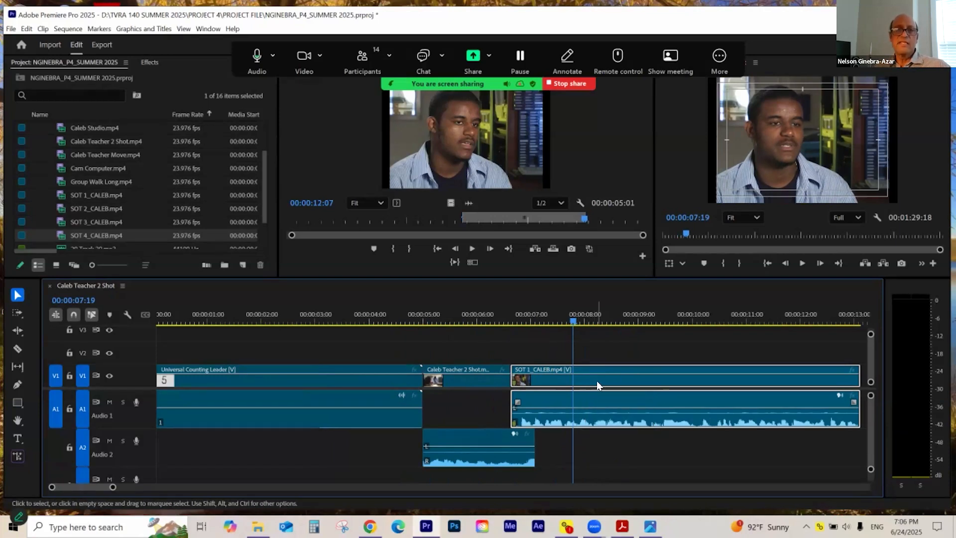
left_click(504, 319)
left_click(509, 320)
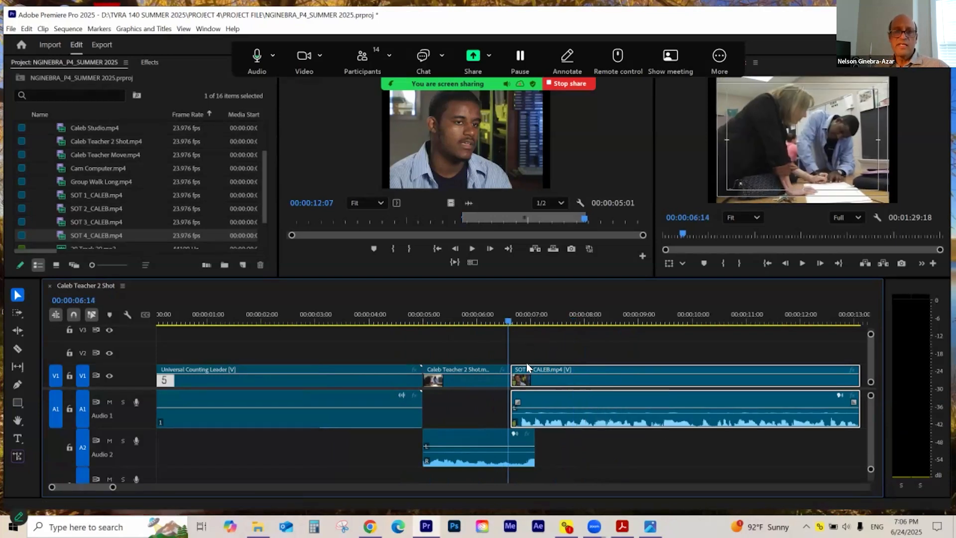
left_click(456, 386)
left_click(480, 322)
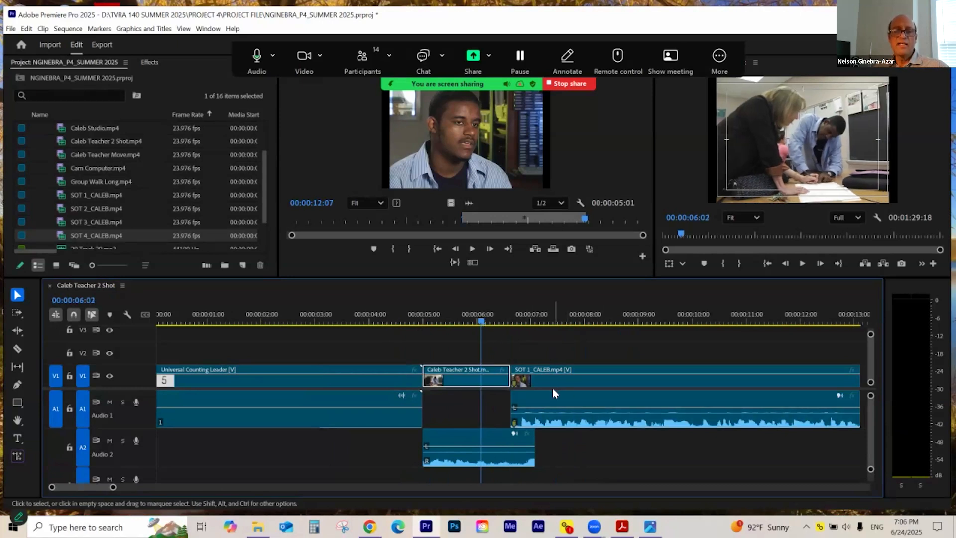
- Unlink the video and audio of the SOT 1_CALEB clip in the timeline, and leave the clip deselected
left_click(700, 320)
key("minus")
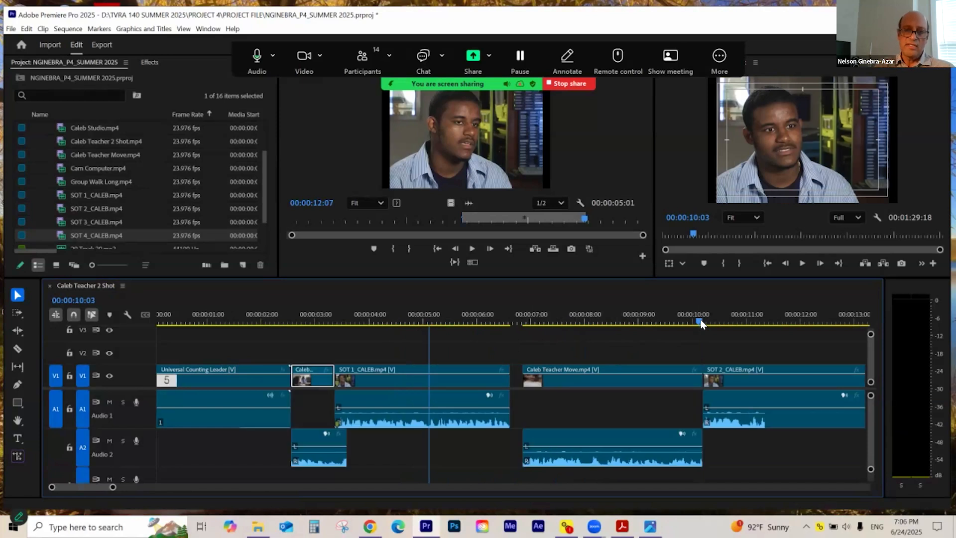
left_click(398, 380)
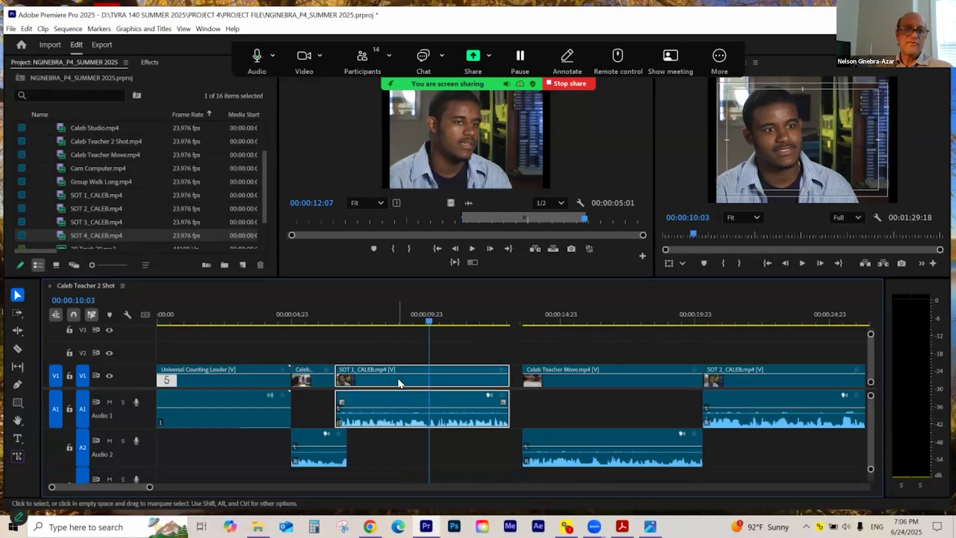
right_click(398, 378)
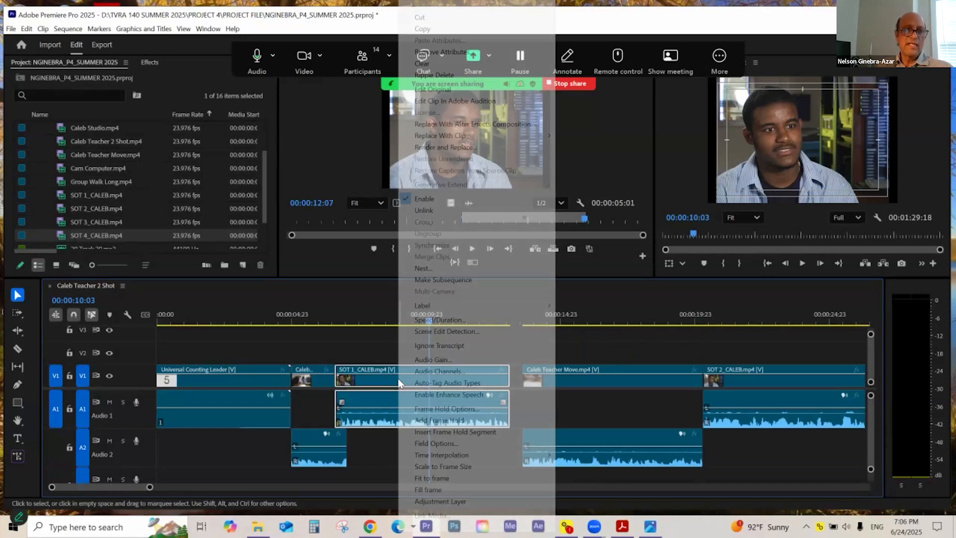
left_click(433, 209)
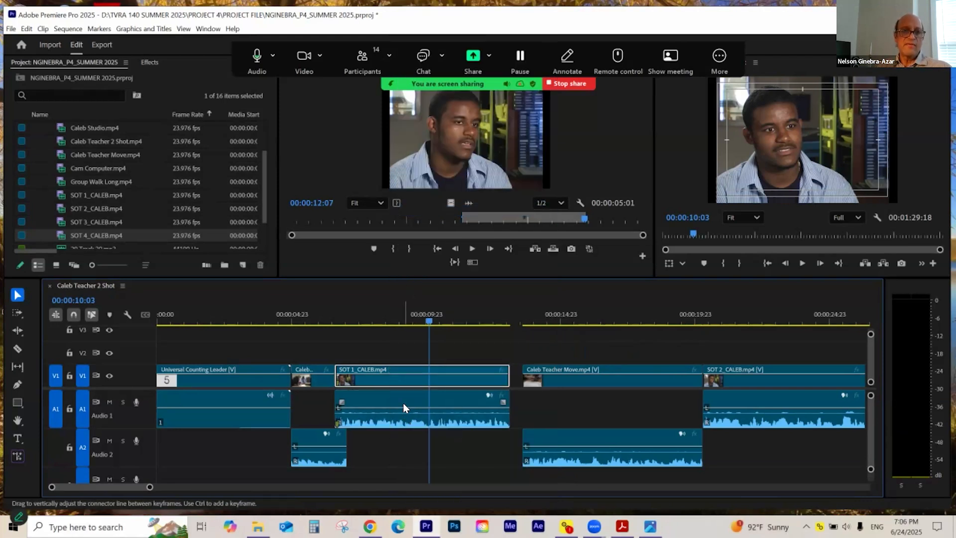
right_click(408, 382)
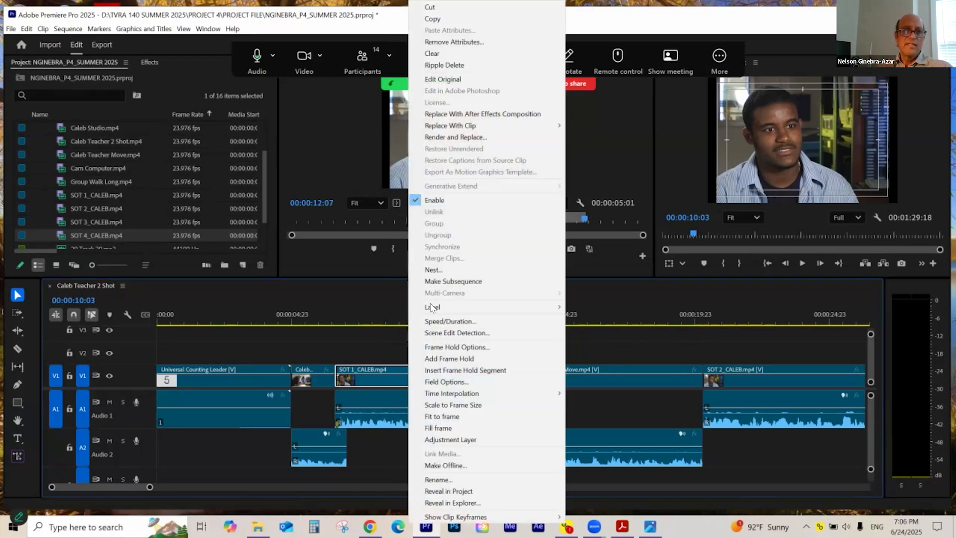
left_click(395, 382)
left_click(399, 355)
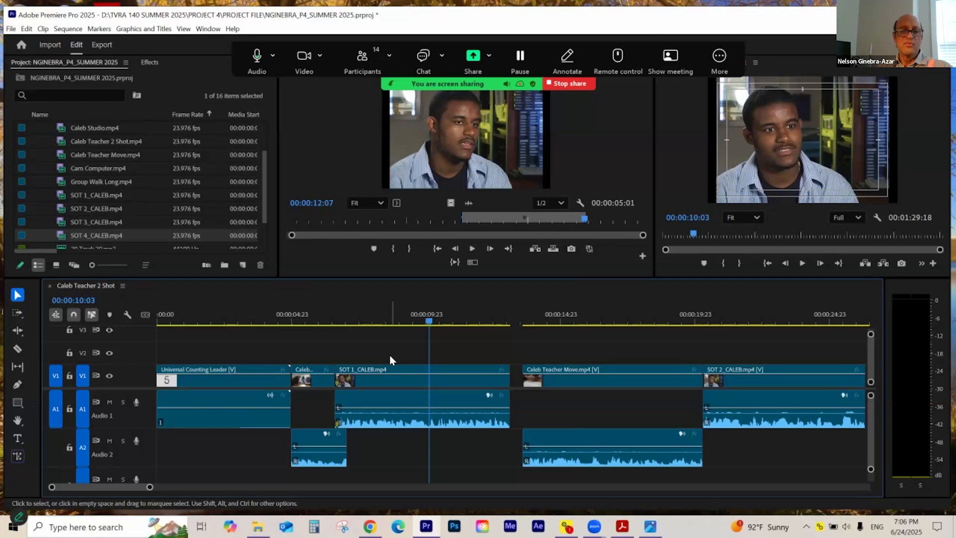
left_click_drag(394, 346, 409, 407)
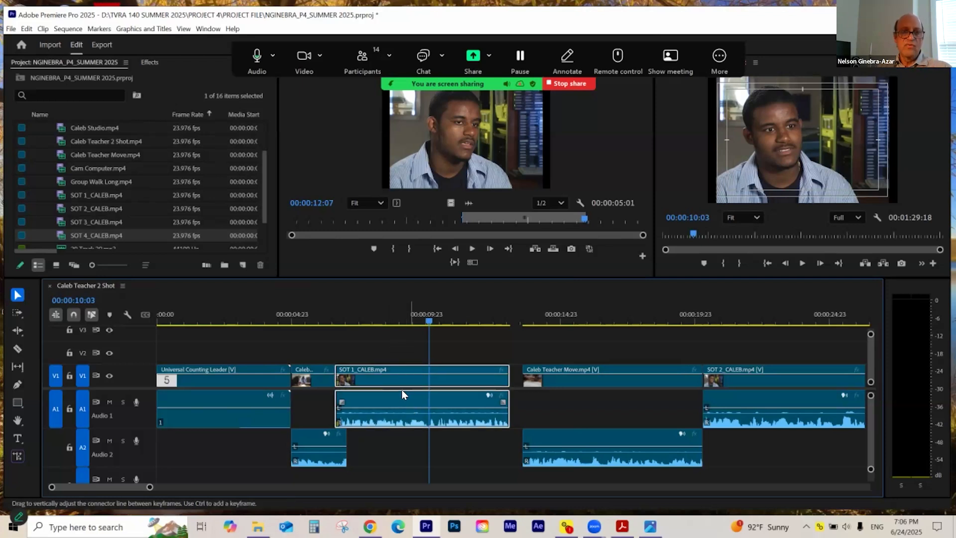
right_click(403, 405)
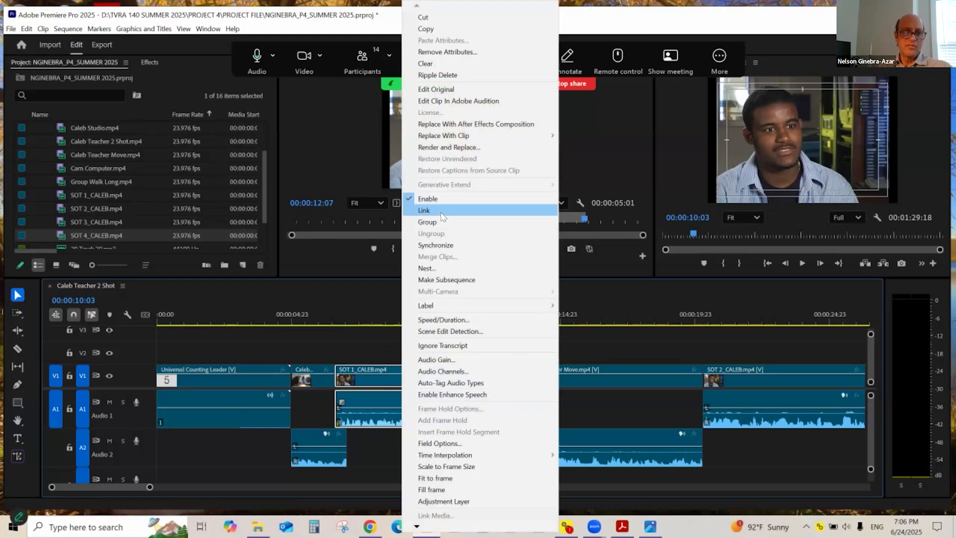
left_click(365, 354)
- Select the SOT 1_CALEB video and audio separately to check that they are independent, ending with only the video selected
left_click(387, 376)
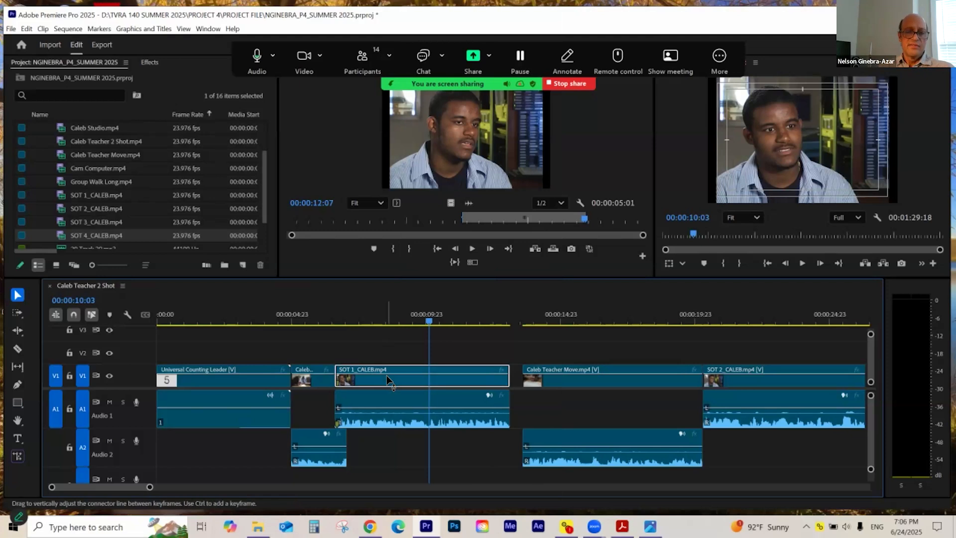
key("equal")
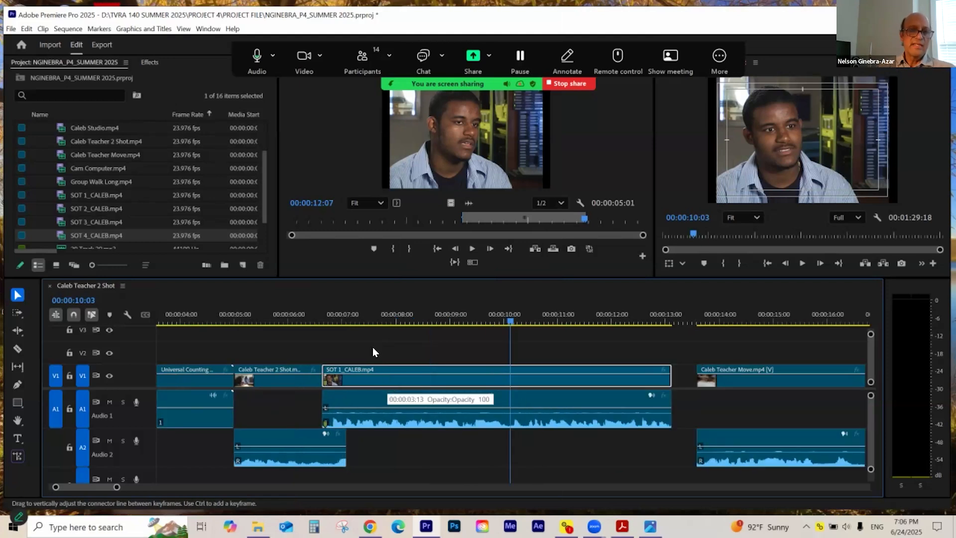
left_click(330, 322)
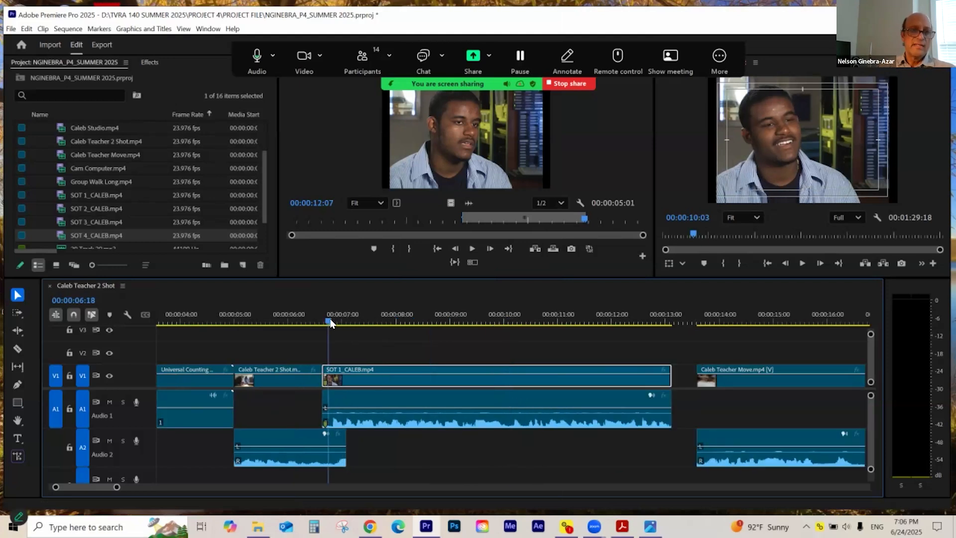
left_click(473, 403)
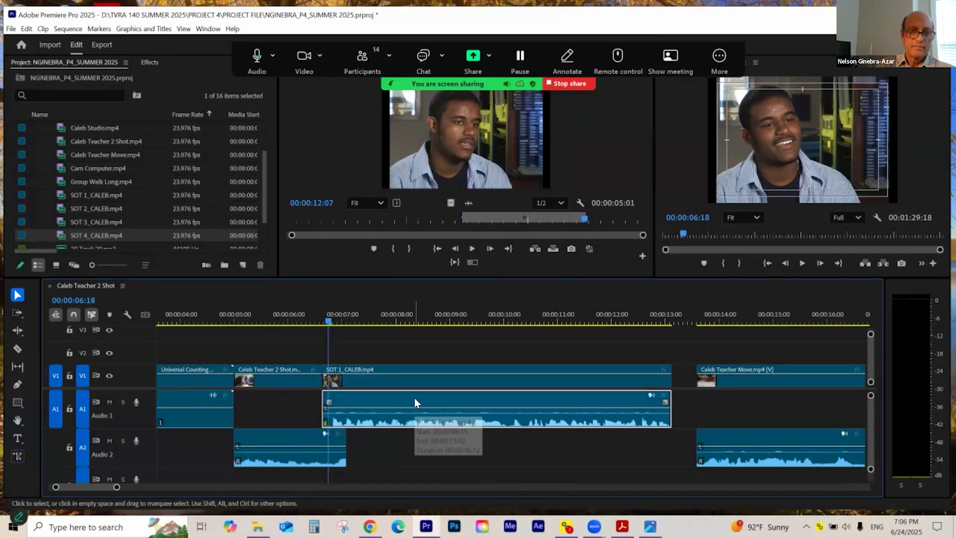
key("equal")
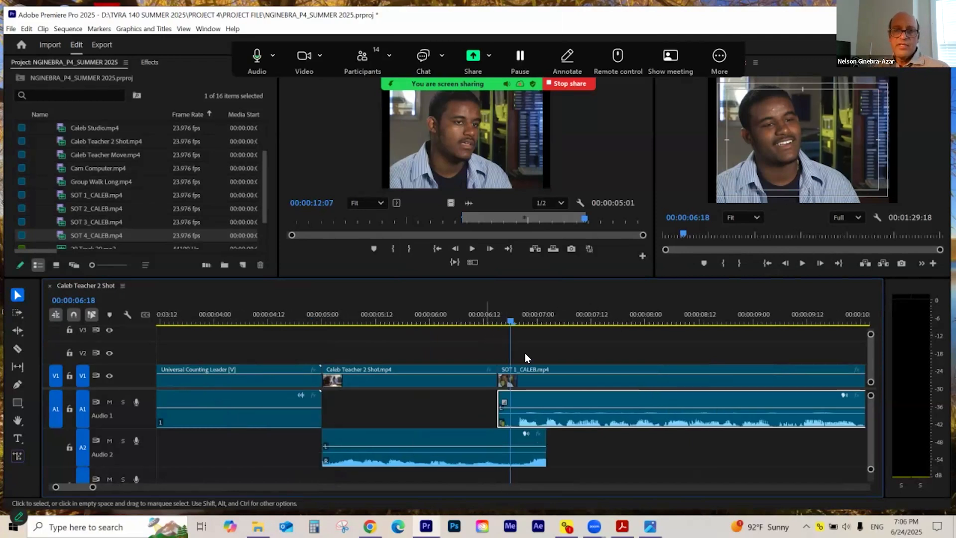
key("minus")
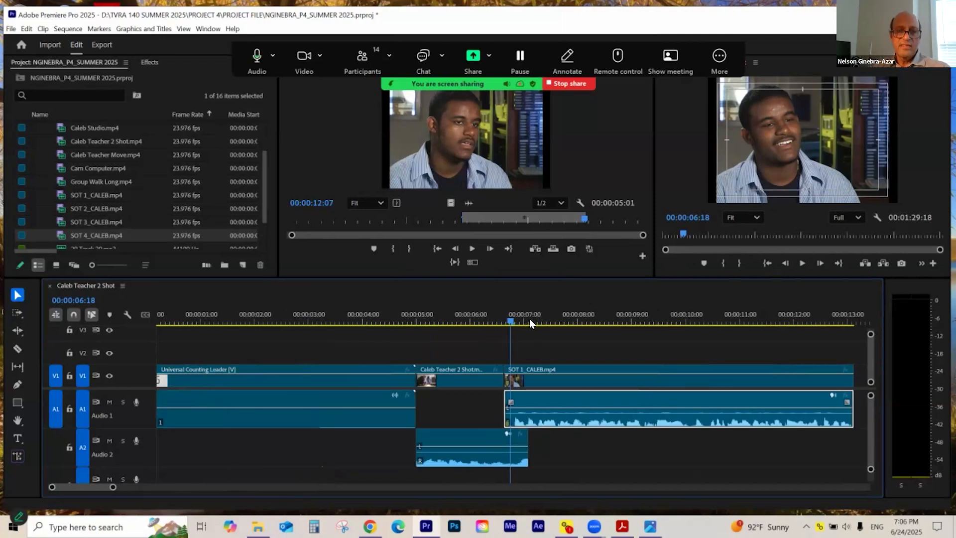
left_click(575, 371)
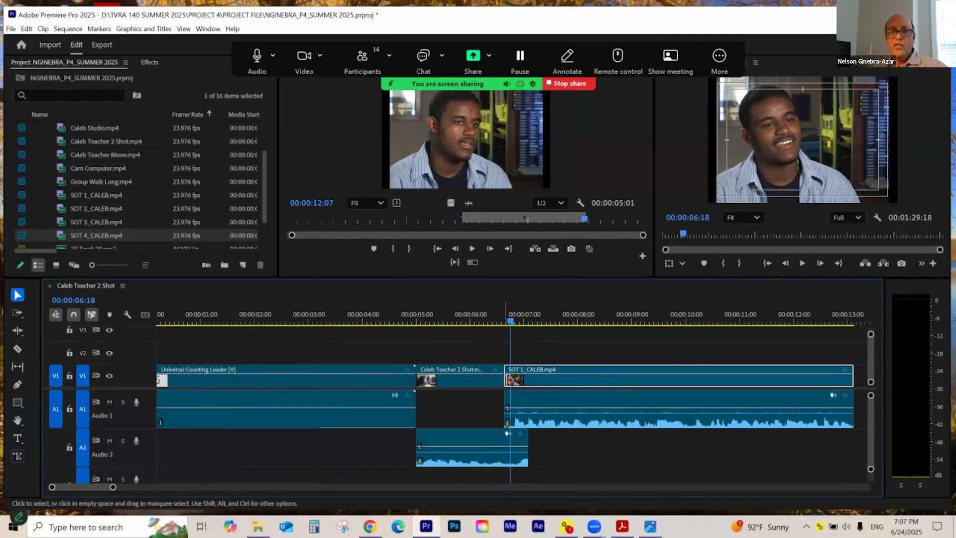
- Check the cut into SOT 1_CALEB at 00:00:06:14, and play the interview's opening from 00:00:06:18
left_click(503, 324)
key("equal")
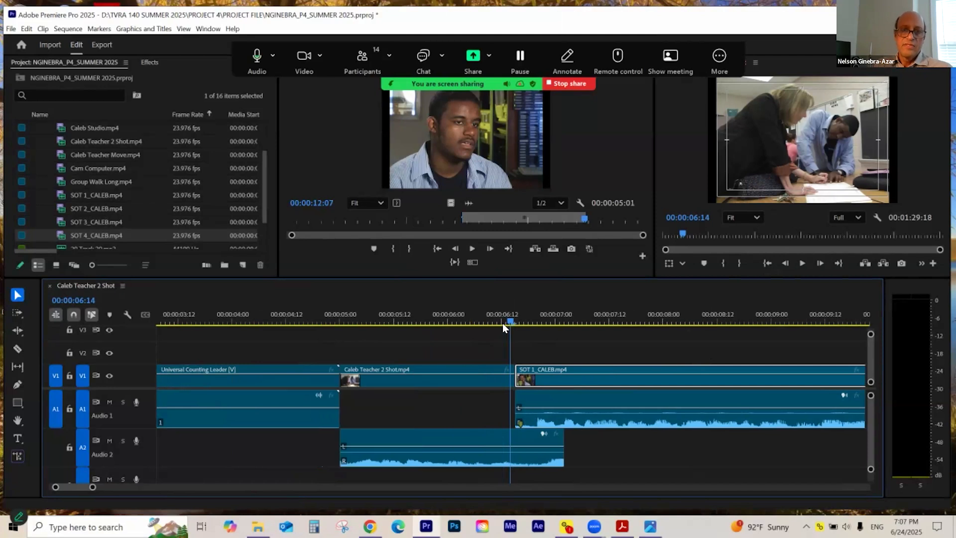
left_click(528, 323)
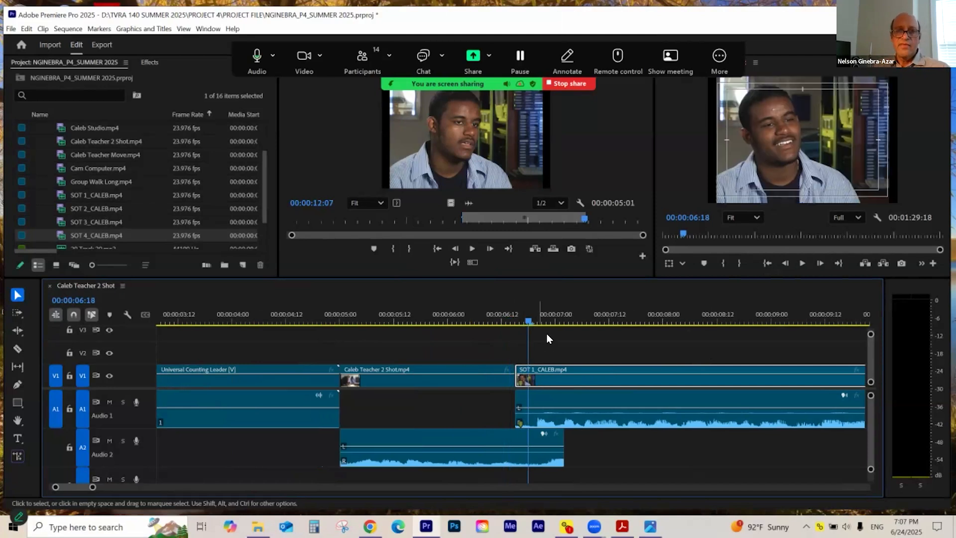
key("space")
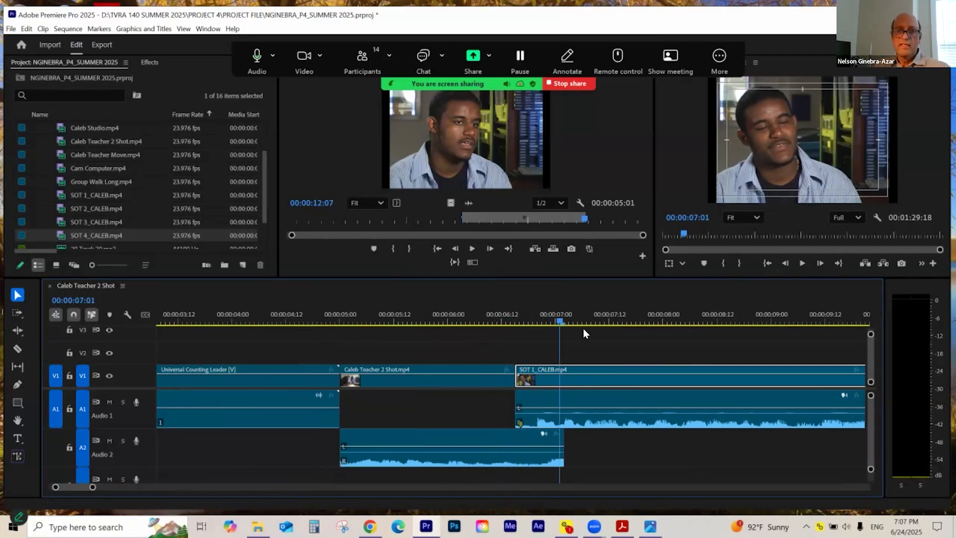
key("minus")
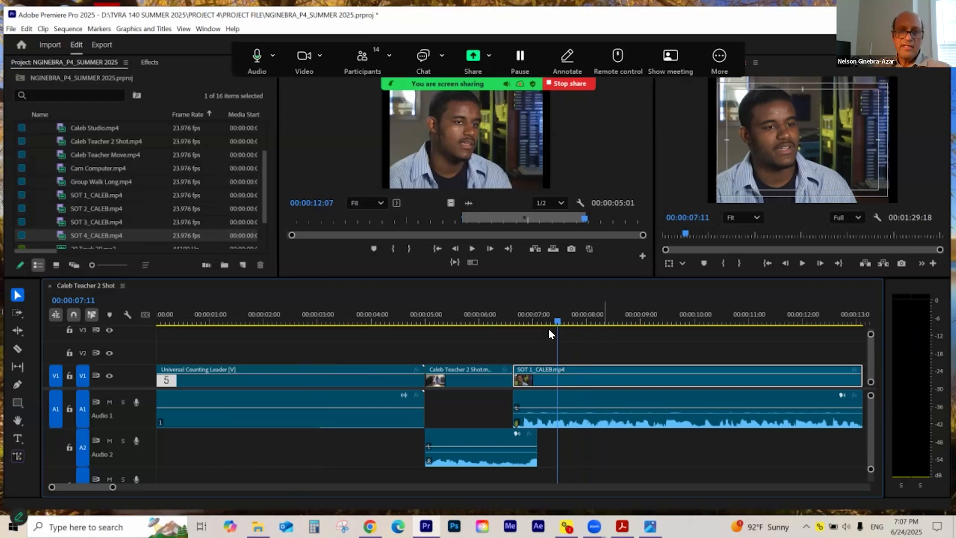
- Play the interview in SOT 1_CALEB from 00:00:07:00 to judge where the speech begins
left_click(565, 321)
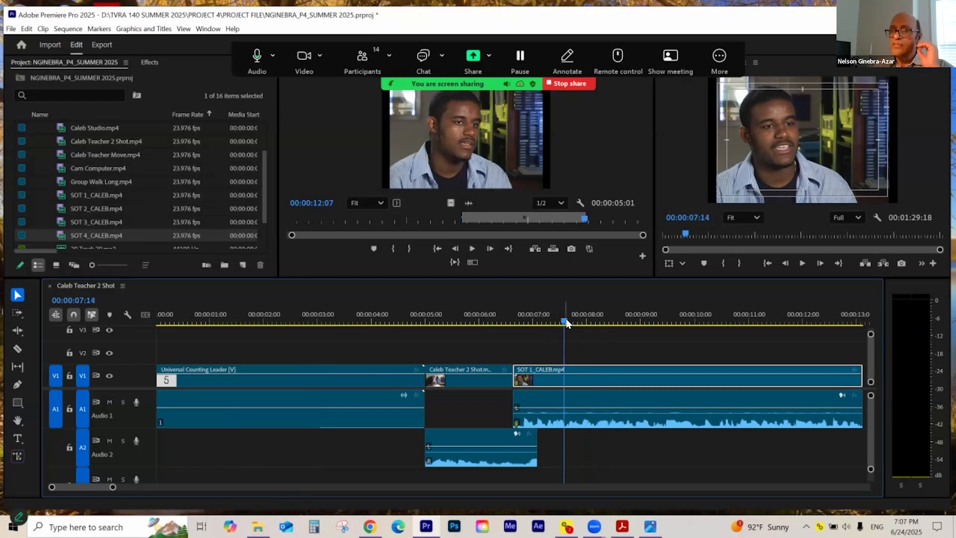
left_click_drag(565, 322, 533, 323)
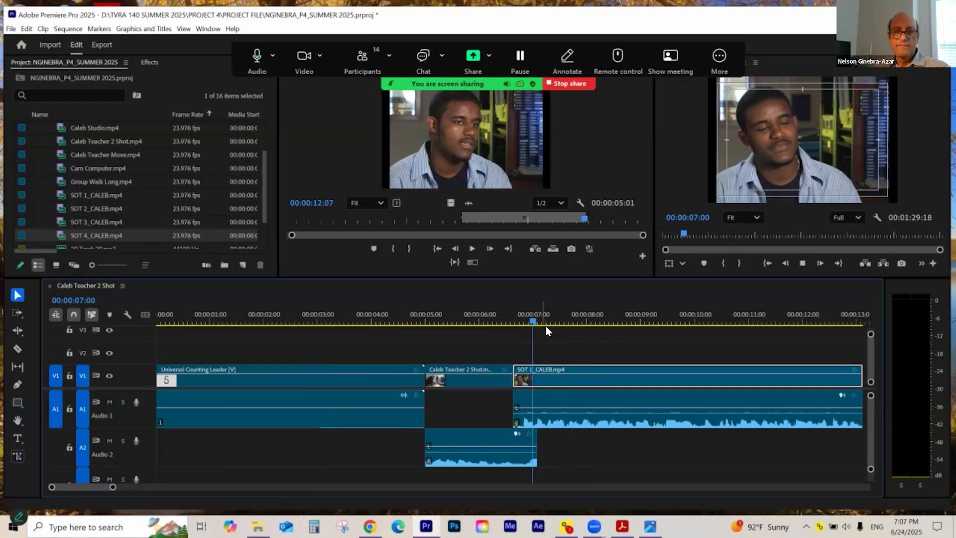
key("space")
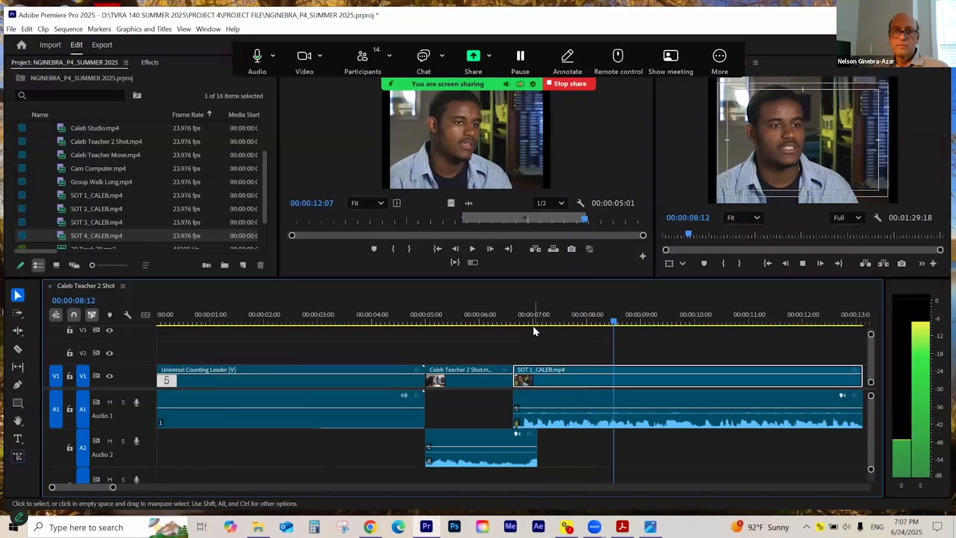
key("space")
left_click_drag(657, 323, 618, 323)
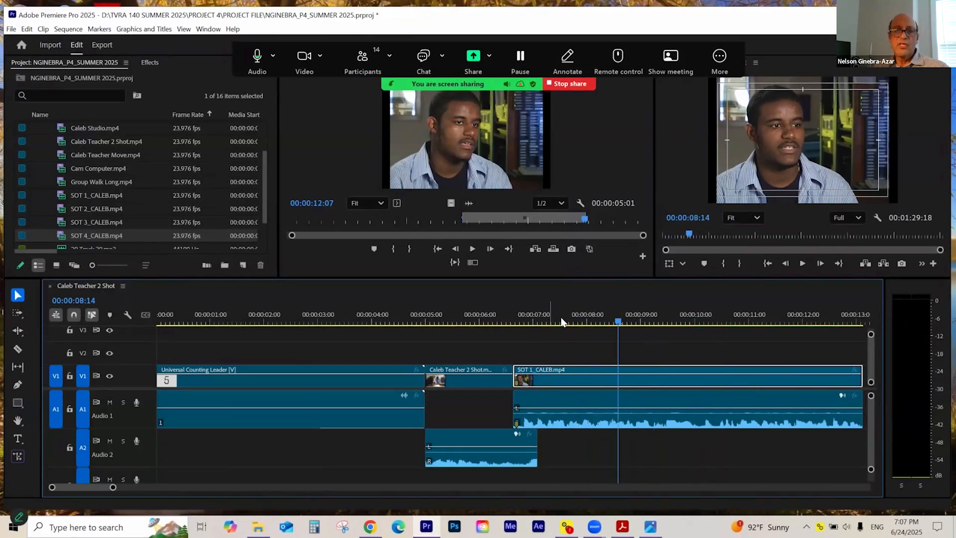
- Replay the opening of SOT 1_CALEB from its first frame at 00:00:06:15, and play that passage again
left_click(560, 319)
left_click(513, 322)
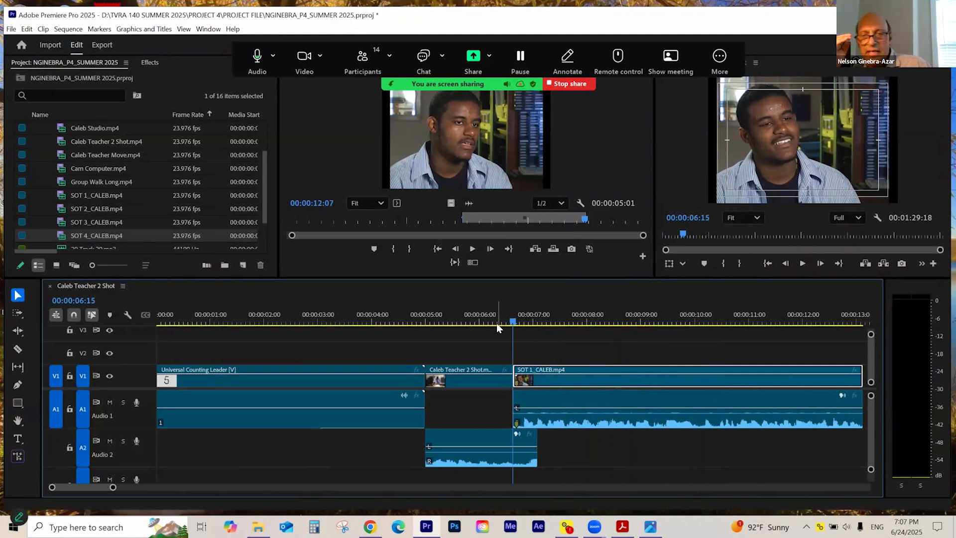
key("space")
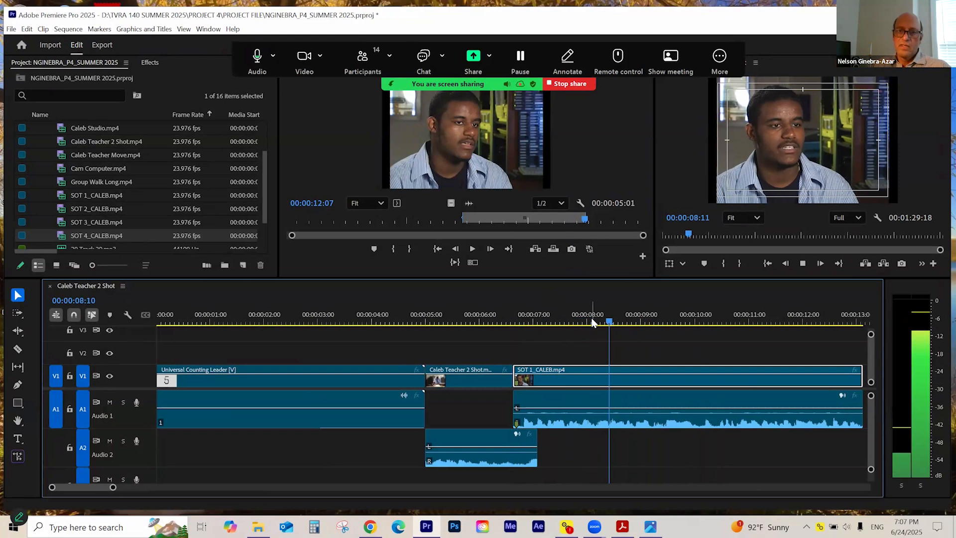
key("space")
left_click_drag(634, 322, 546, 351)
key("space")
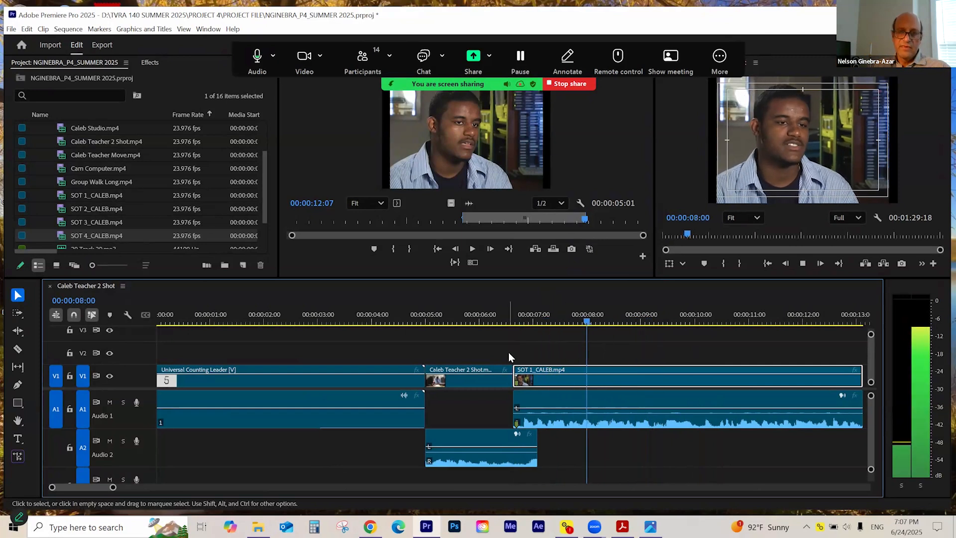
- Trim the start of the SOT 1_CALEB video to 00:00:09:09, leaving its audio untrimmed
left_click(623, 322)
left_click_drag(635, 327, 661, 364)
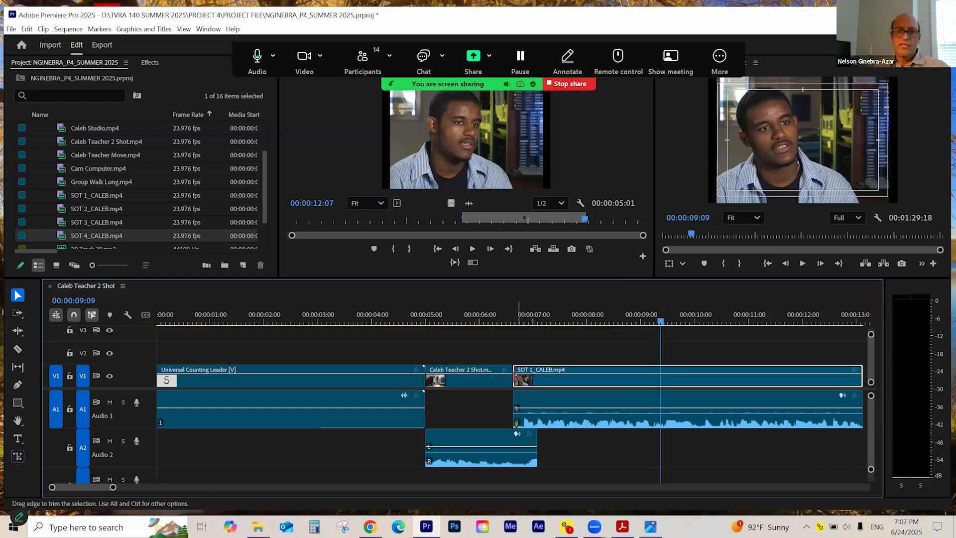
left_click_drag(516, 376, 662, 377)
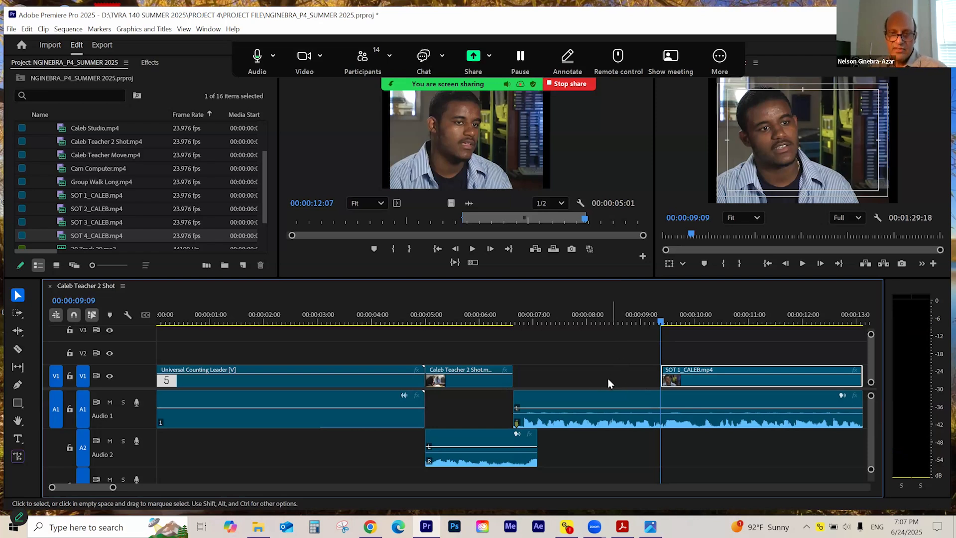
- Extend the Caleb Teacher 2 Shot video and its audio on Audio 2 to the start of the SOT 1_CALEB video at 00:00:09:09
left_click(497, 382)
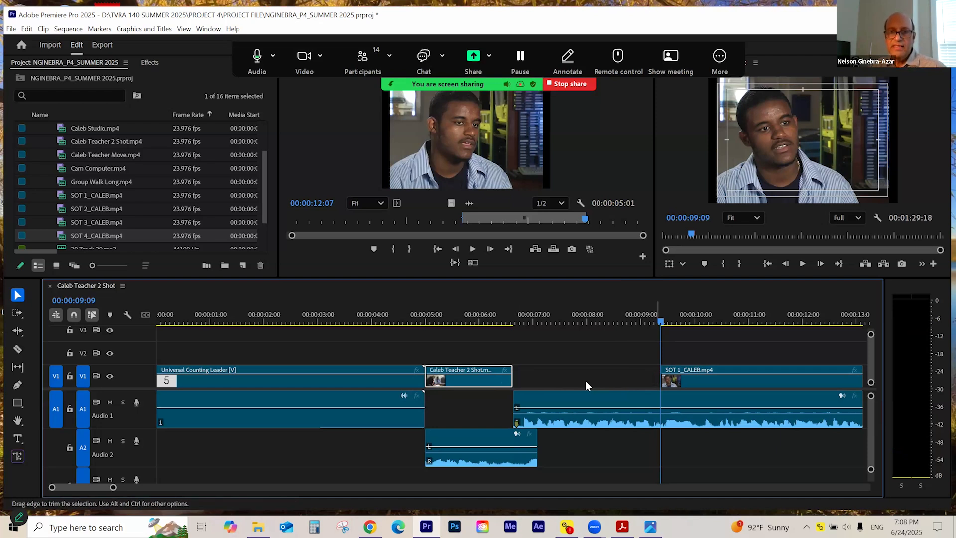
left_click_drag(555, 382, 657, 384)
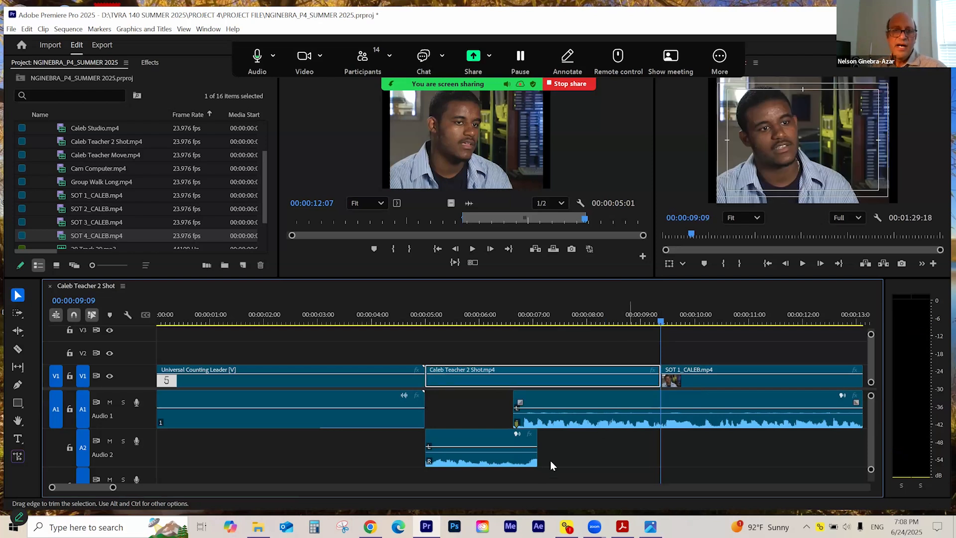
left_click(531, 439)
left_click_drag(532, 439, 658, 447)
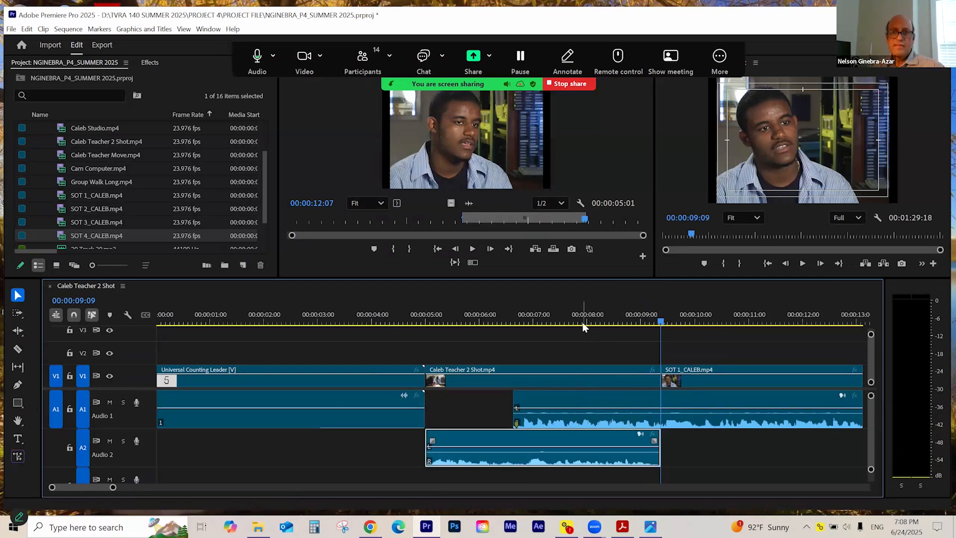
- Compare the interview's audio start near 00:00:06:14 with its picture at 00:00:09:13, and select the Caleb Teacher 2 Shot video and audio separately
left_click(498, 321)
left_click(512, 324)
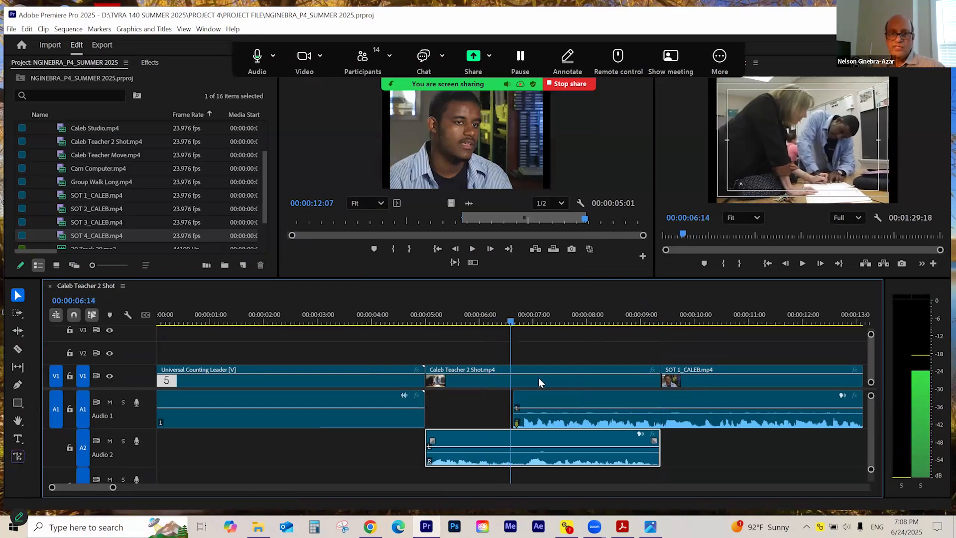
left_click(534, 396)
left_click_drag(659, 321, 672, 322)
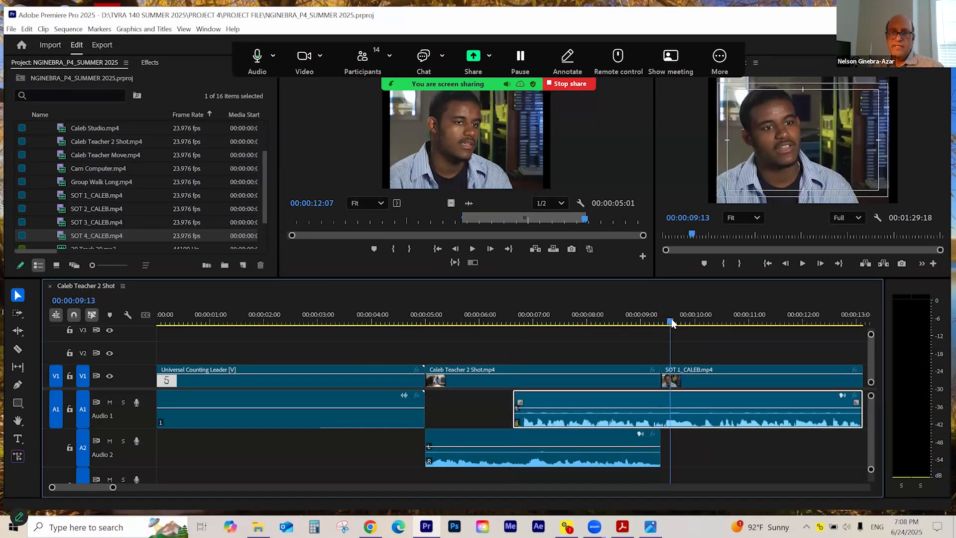
left_click(502, 321)
left_click(482, 386)
left_click(477, 435)
left_click(482, 387)
- Play the split edit from 00:00:04:19 through the Caleb Teacher 2 Shot and into the SOT 1_CALEB interview
left_click_drag(513, 322, 417, 338)
key("minus")
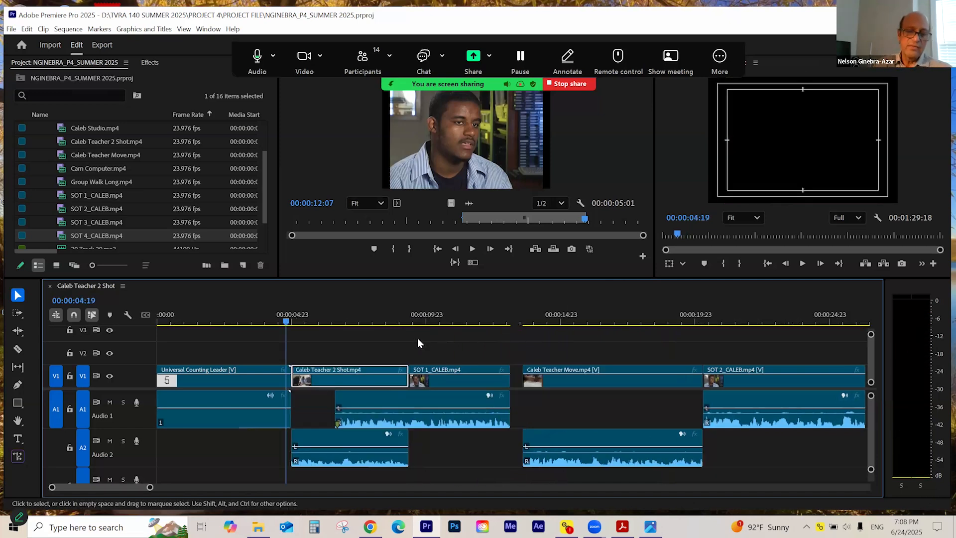
key("equal")
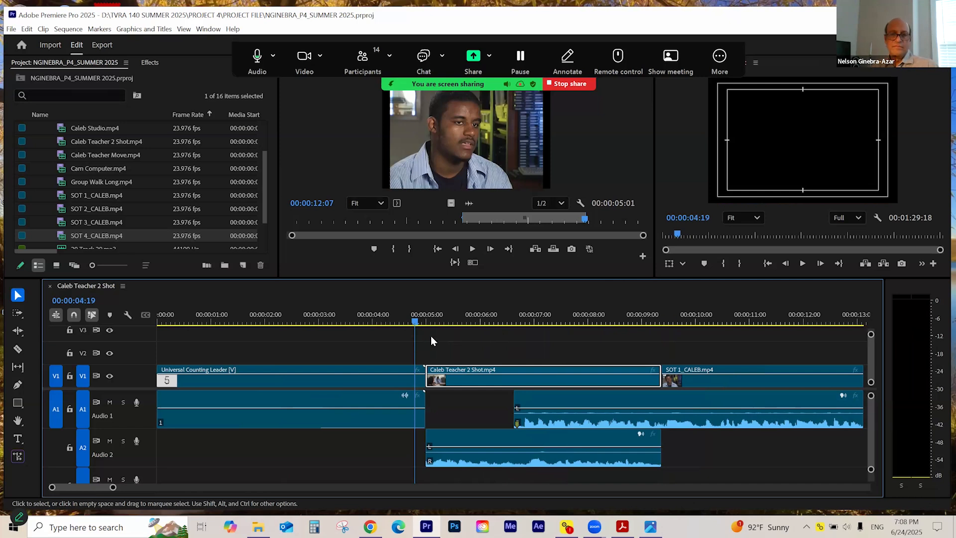
key("space")
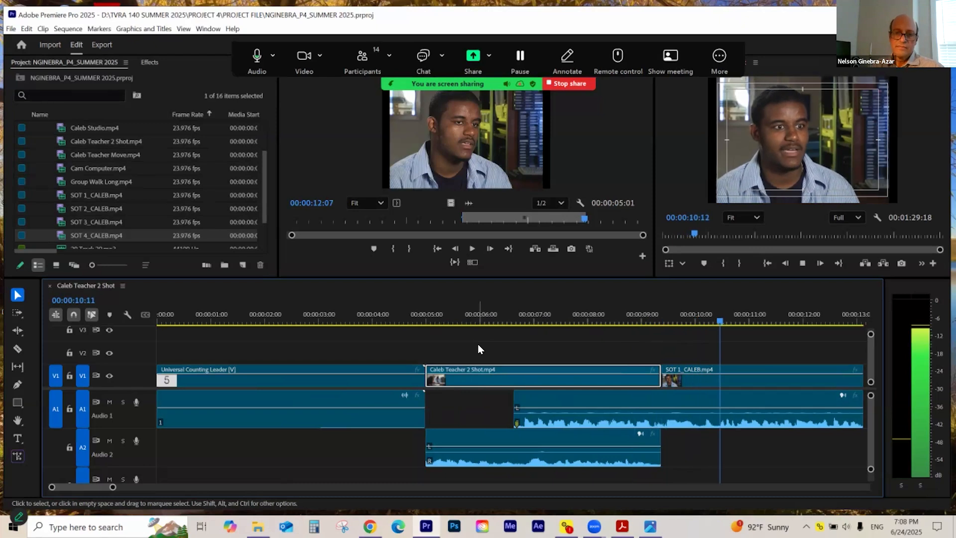
key("minus")
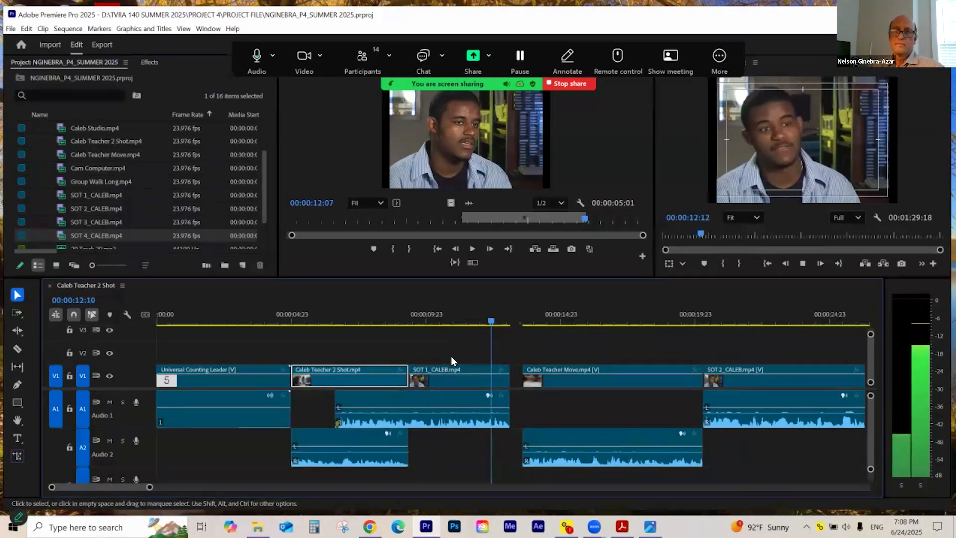
- Scrub the overlap and check the SOT 1_CALEB audio start at 00:00:06:15 and video start at 00:00:09:09, selecting each part
left_click_drag(467, 321, 437, 323)
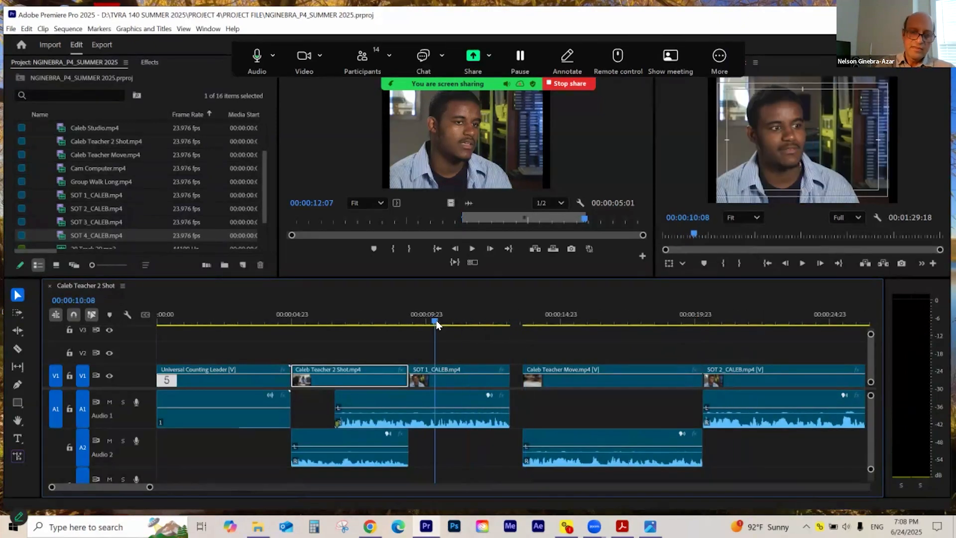
left_click(382, 322)
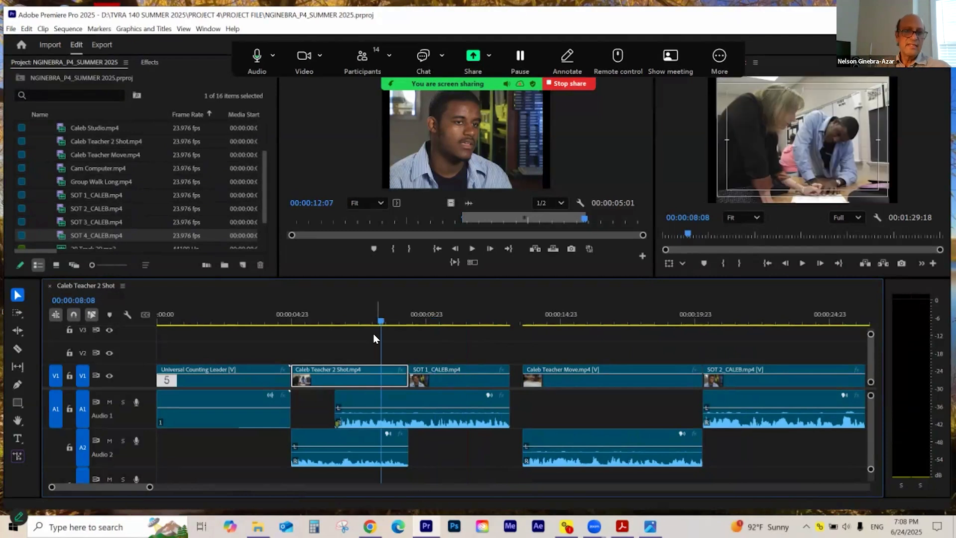
left_click_drag(393, 321, 409, 323)
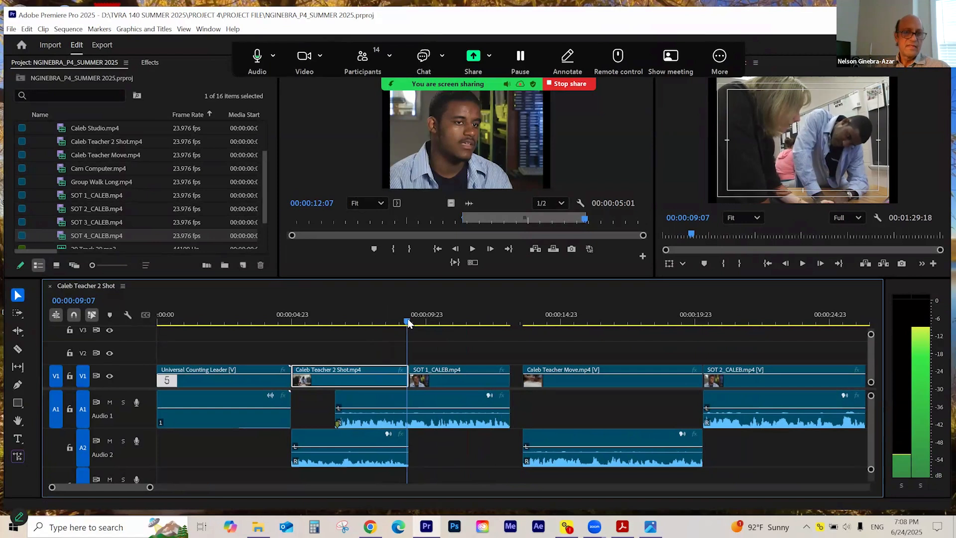
left_click(336, 324)
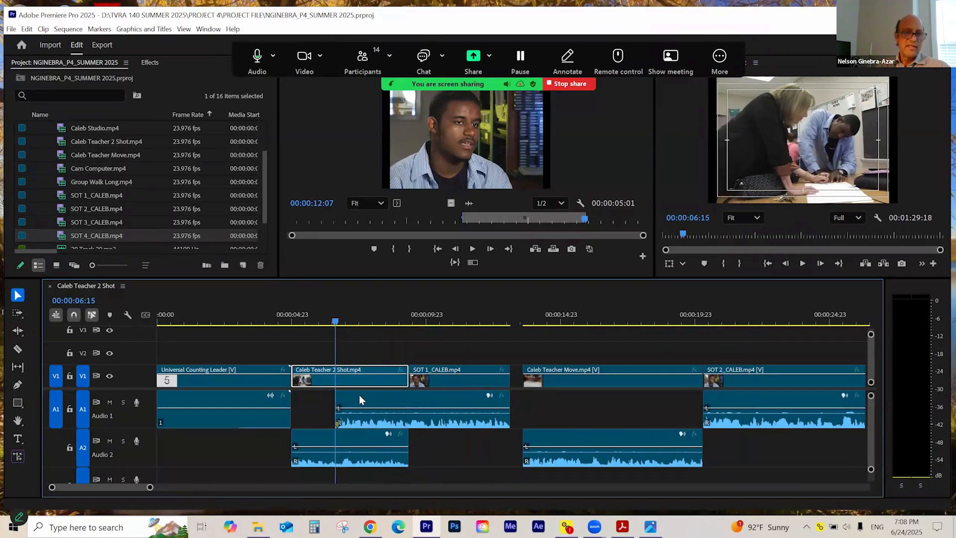
left_click(357, 407)
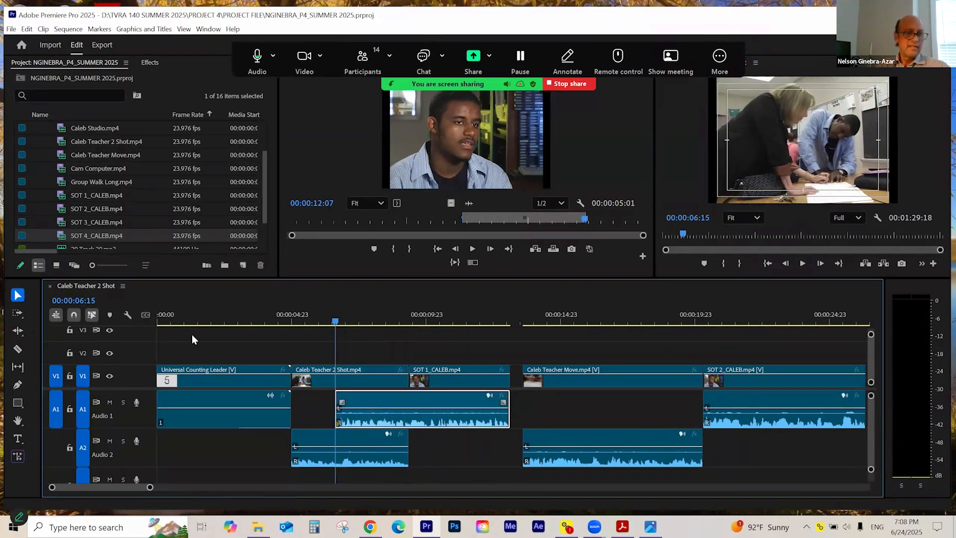
left_click(411, 324)
left_click(426, 375)
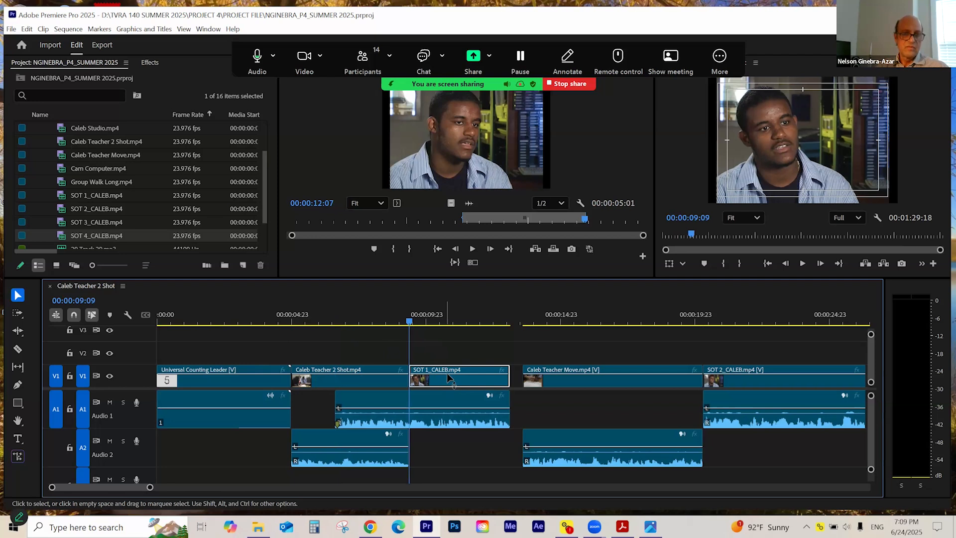
- Select the SOT 1_CALEB video and audio together and link them
left_click(455, 351)
left_click_drag(457, 350, 464, 404)
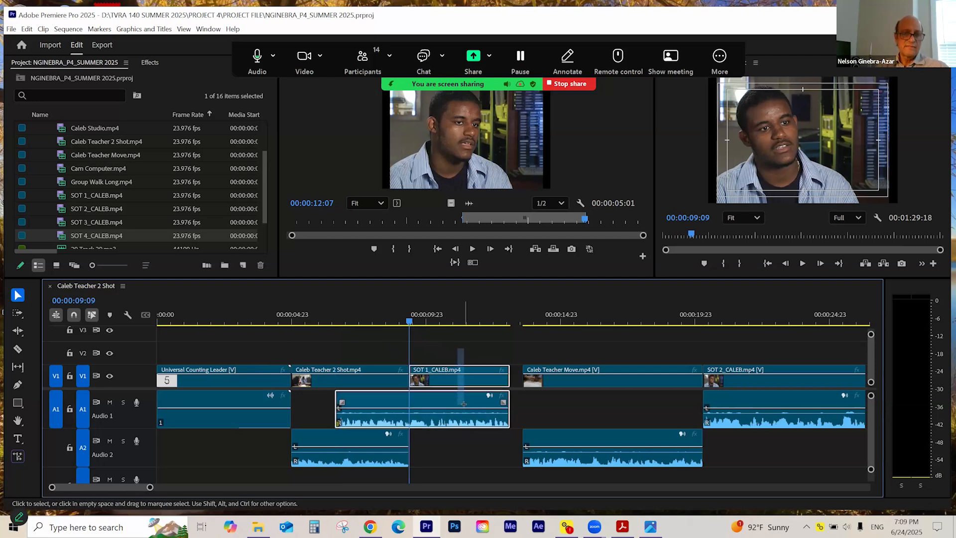
left_click(468, 353)
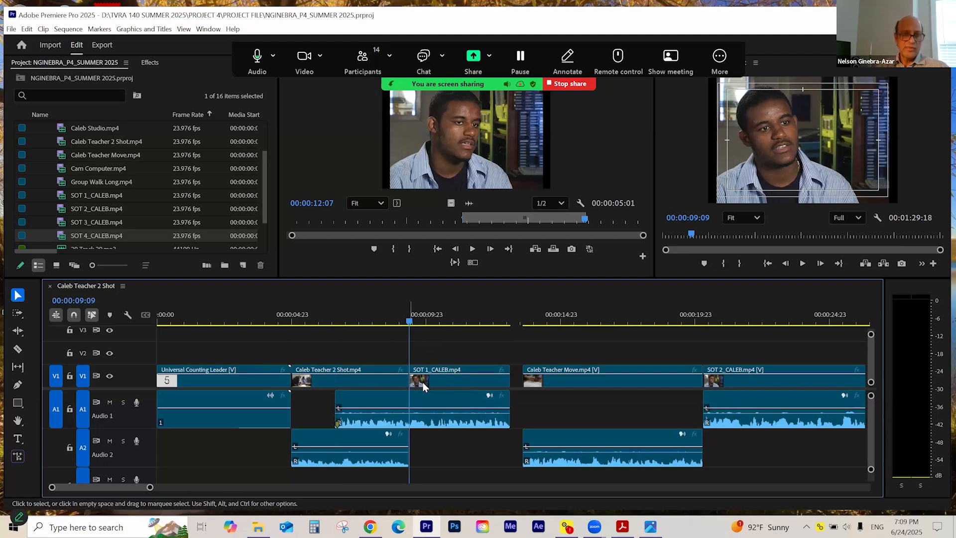
left_click_drag(438, 352, 449, 407)
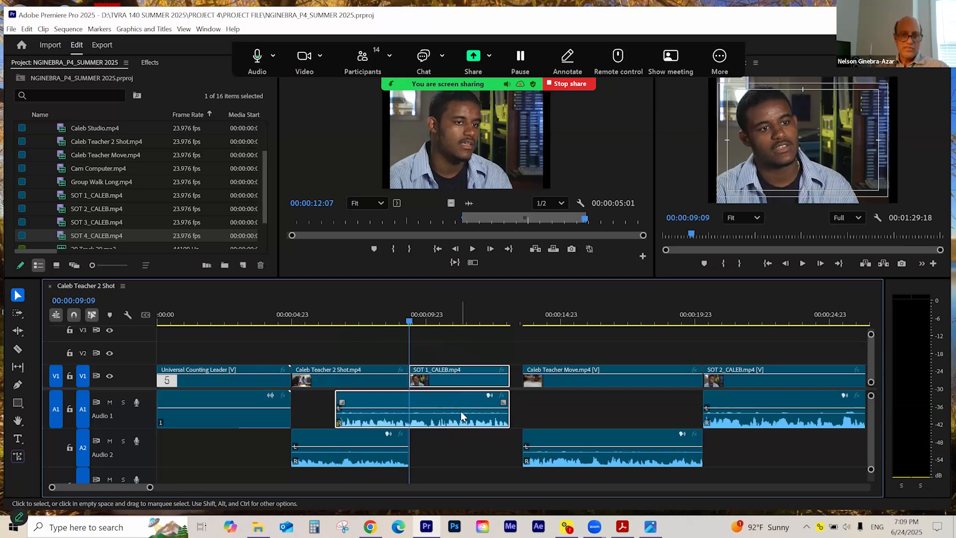
right_click(459, 384)
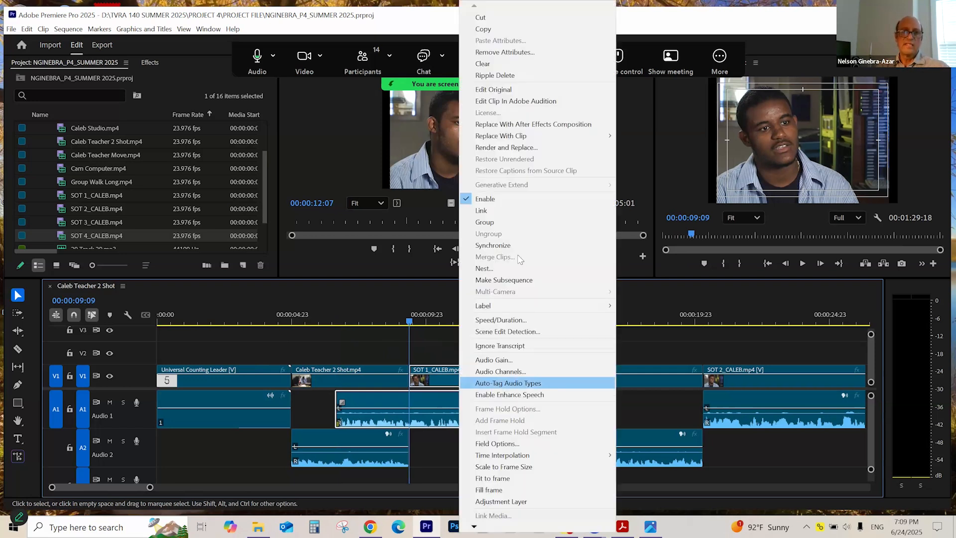
left_click(506, 210)
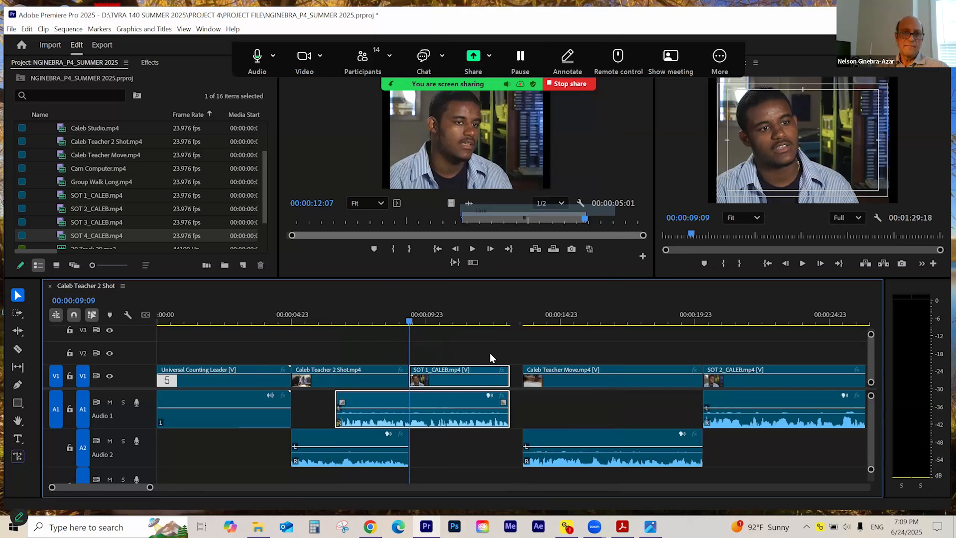
- Unlink the SOT 1_CALEB video and audio, save the project, and select each part separately
key("ctrl+l")
key("ctrl+s")
left_click(479, 381)
left_click(464, 400)
left_click(469, 374)
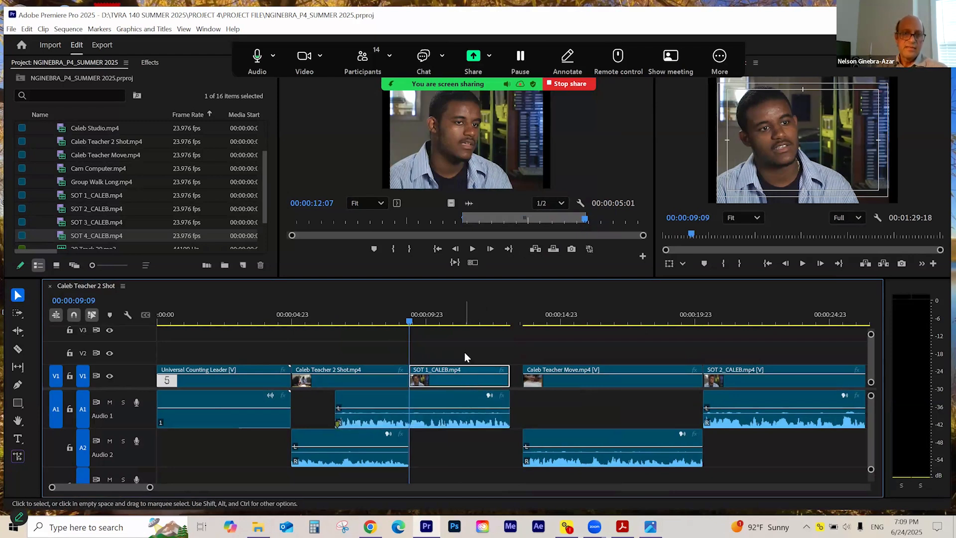
- Link the SOT 1_CALEB video and audio again, check that they select together, and return to 00:00:06:11
left_click(479, 396, "shift")
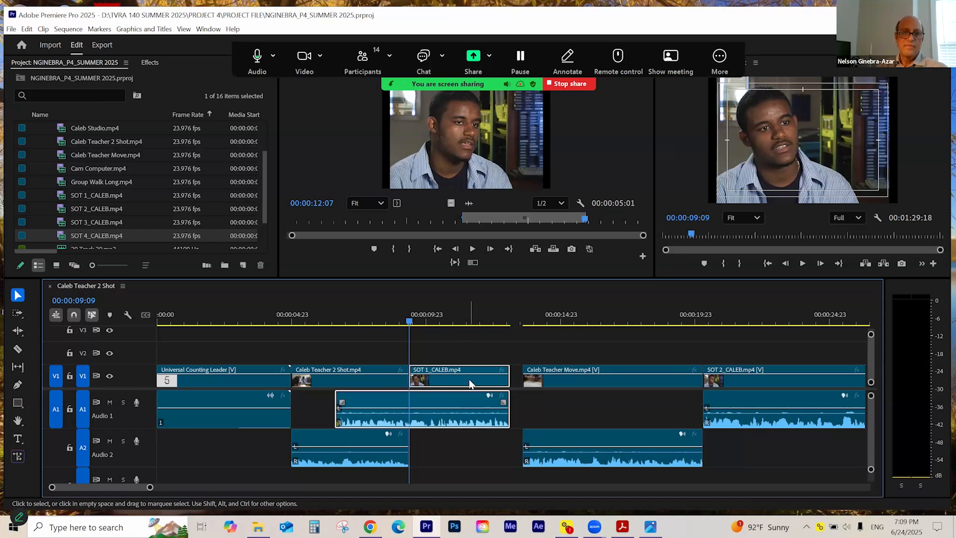
right_click(469, 384)
left_click(518, 213)
left_click(473, 381)
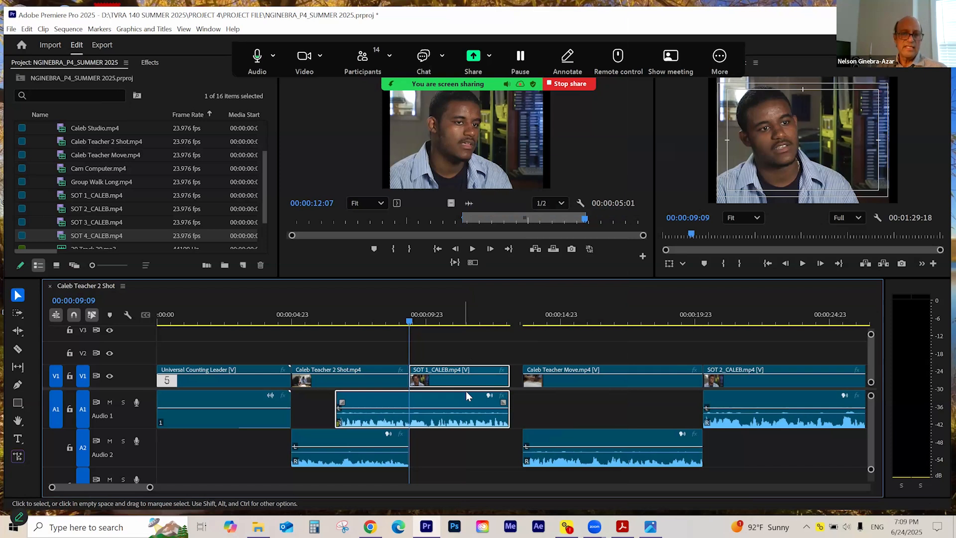
left_click(486, 359)
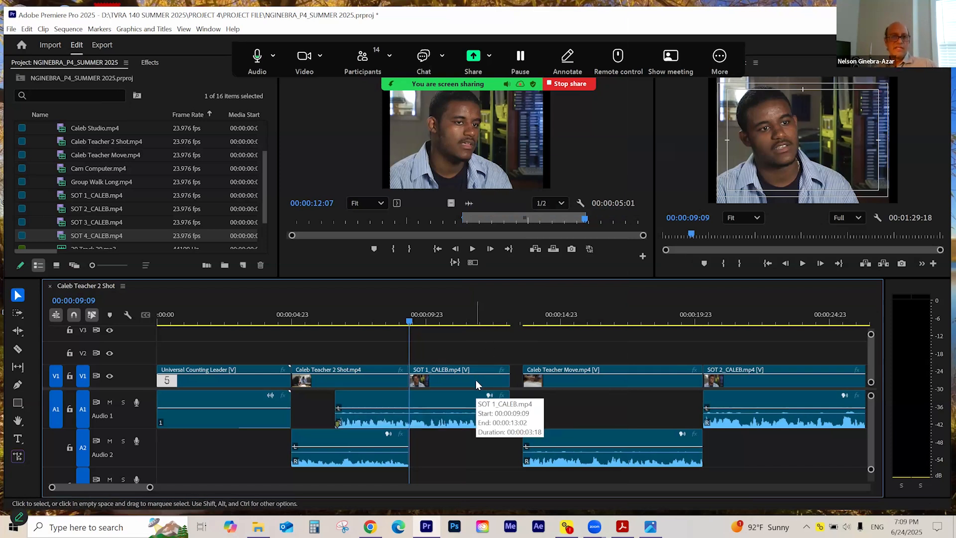
left_click(476, 380)
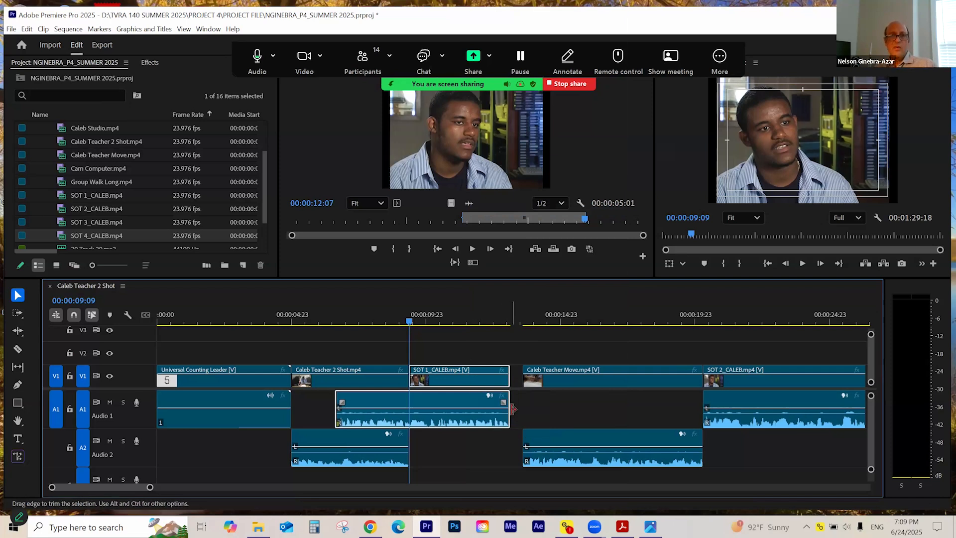
left_click(331, 322)
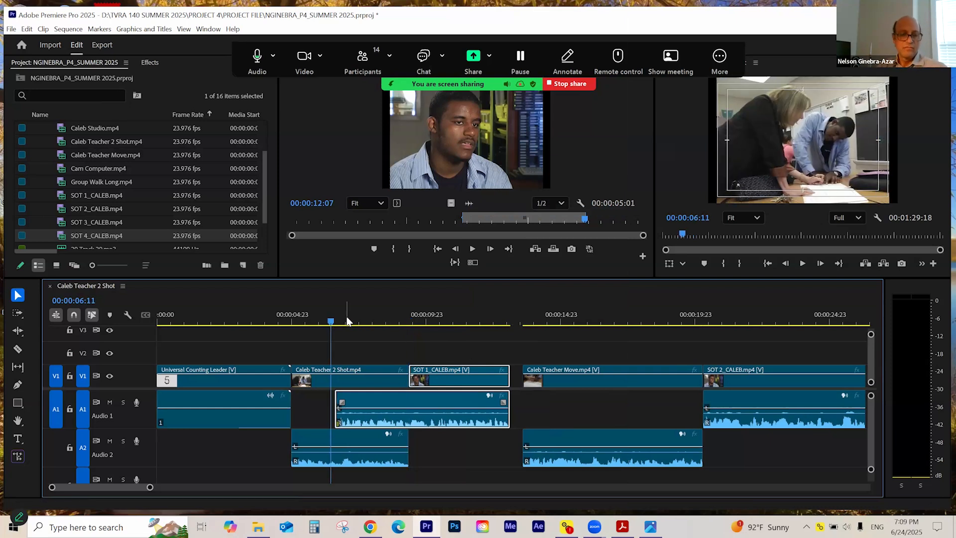
left_click(569, 85)
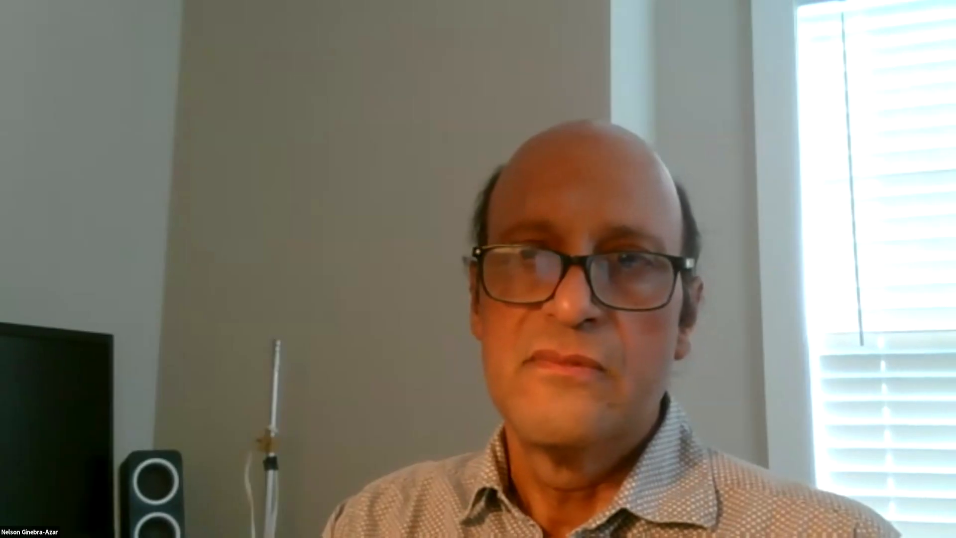
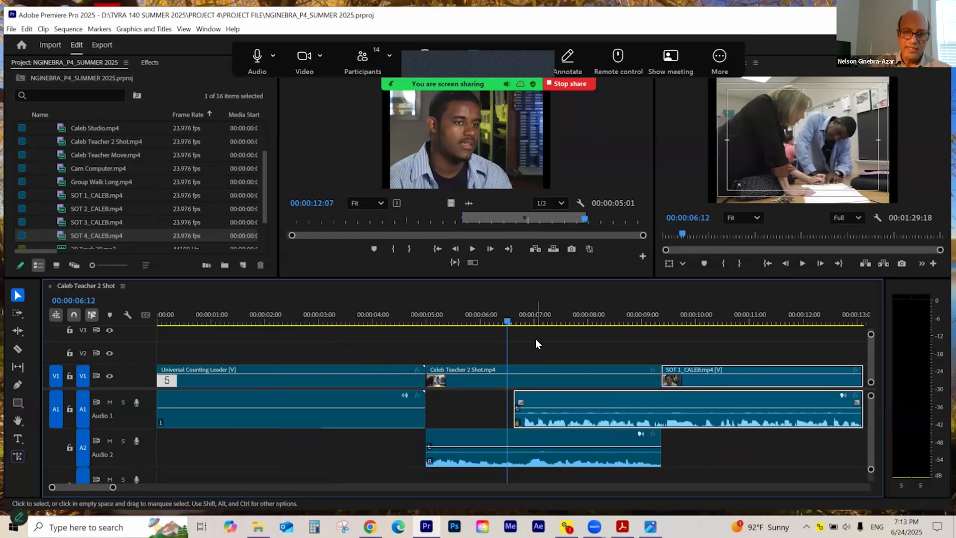
- Undo the SOT 1_CALEB relink, the split-edit trims, the overlap and the earlier shortening of the Caleb Teacher 2 Shot video and audio
key("ctrl+z")
key("ctrl+z")
key("ctrl+z")
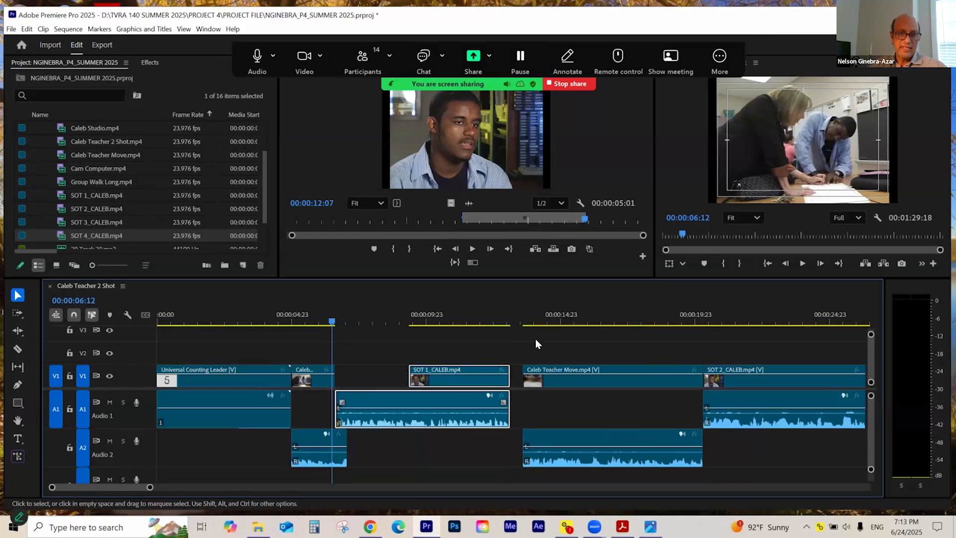
key("ctrl+z")
key("ctrl+z")
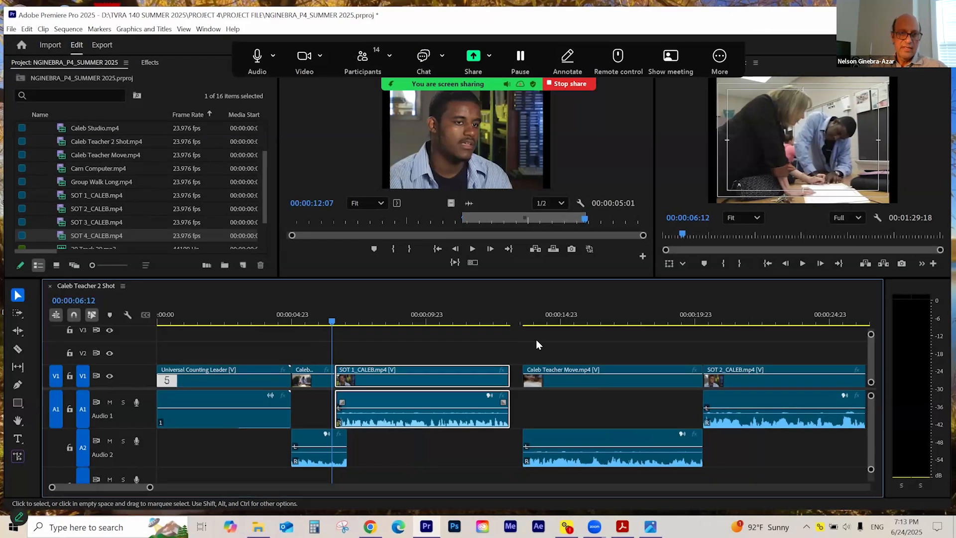
key("ctrl+z")
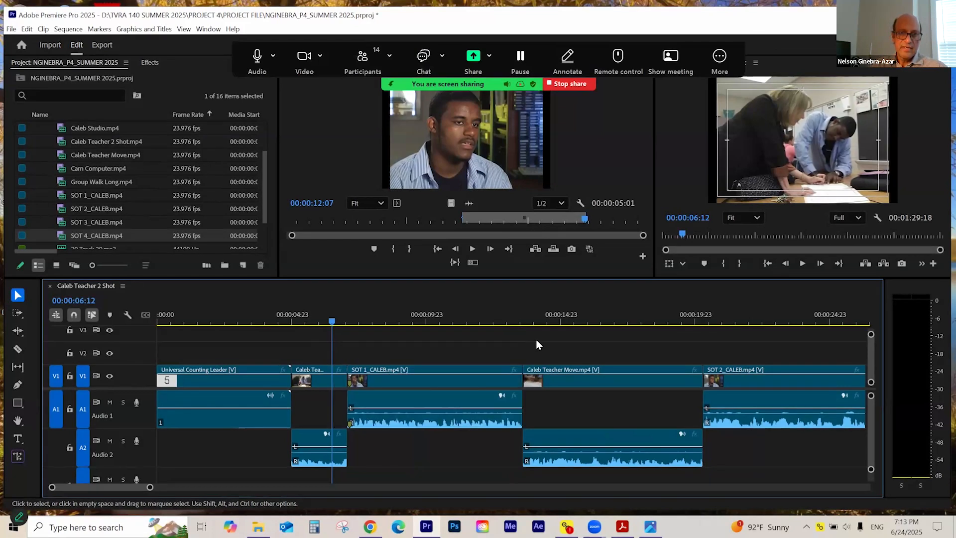
key("ctrl+z")
key("ctrl+z")
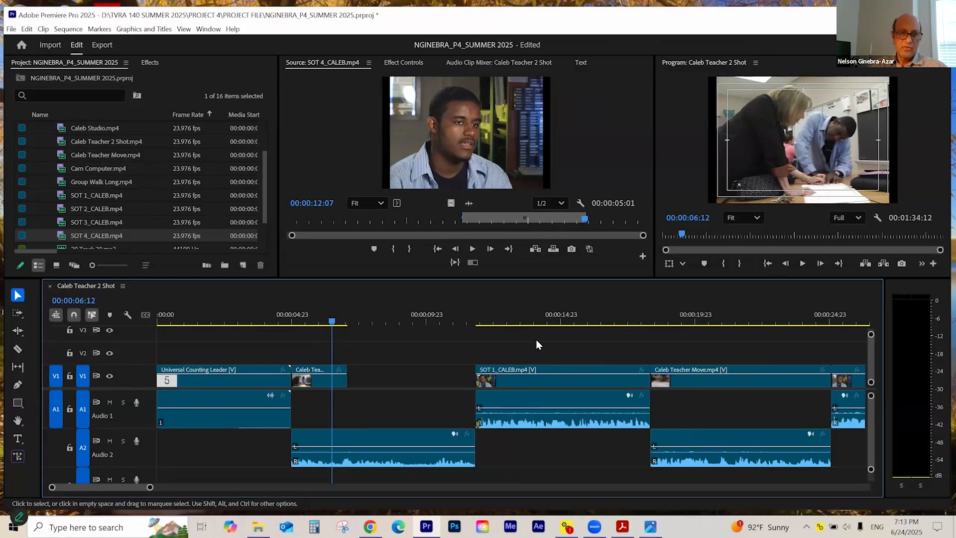
key("ctrl+z")
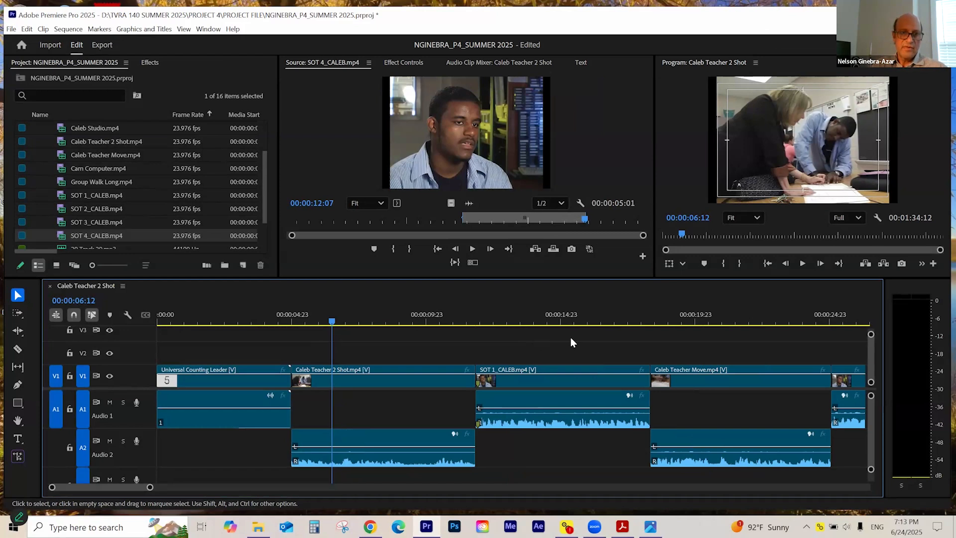
- Shorten the linked Caleb Teacher 2 Shot video and audio so both end at 00:00:06:15
left_click(463, 382)
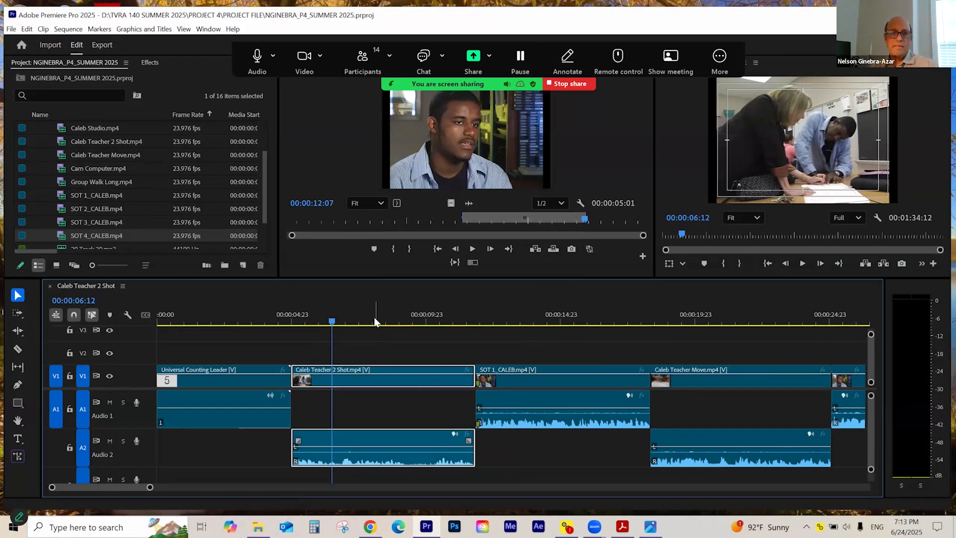
left_click(389, 319)
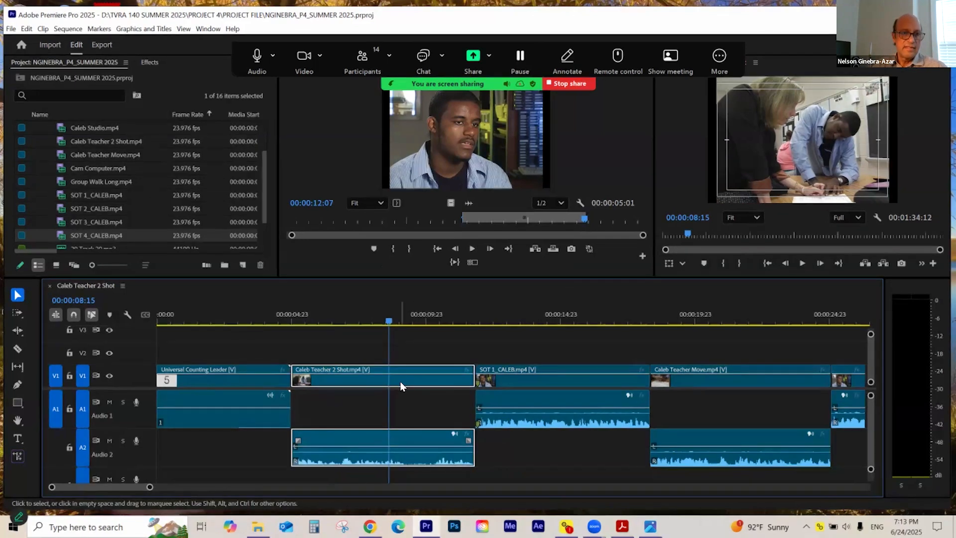
mouse_move(324, 323)
left_mouse_down()
mouse_move(314, 324)
mouse_move(336, 329)
left_mouse_up()
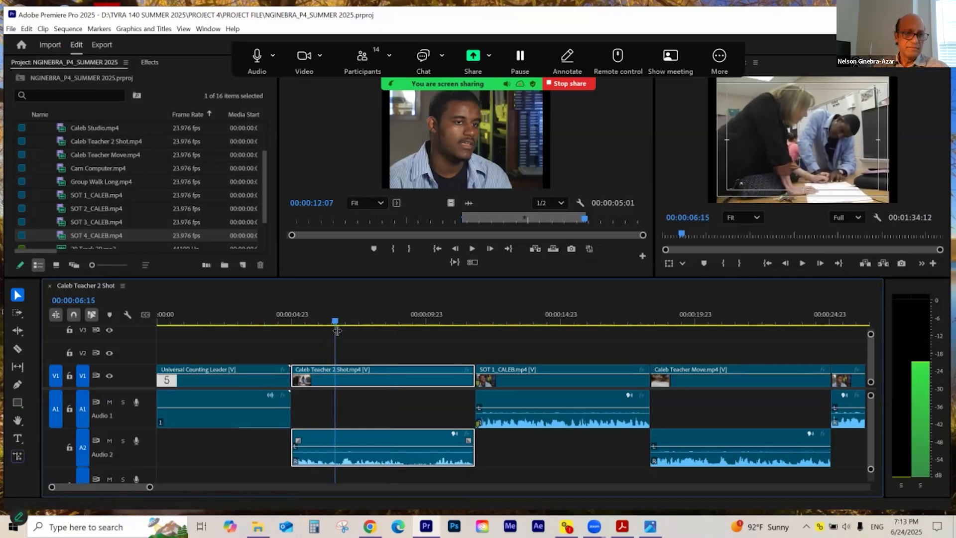
left_click_drag(466, 438, 335, 443)
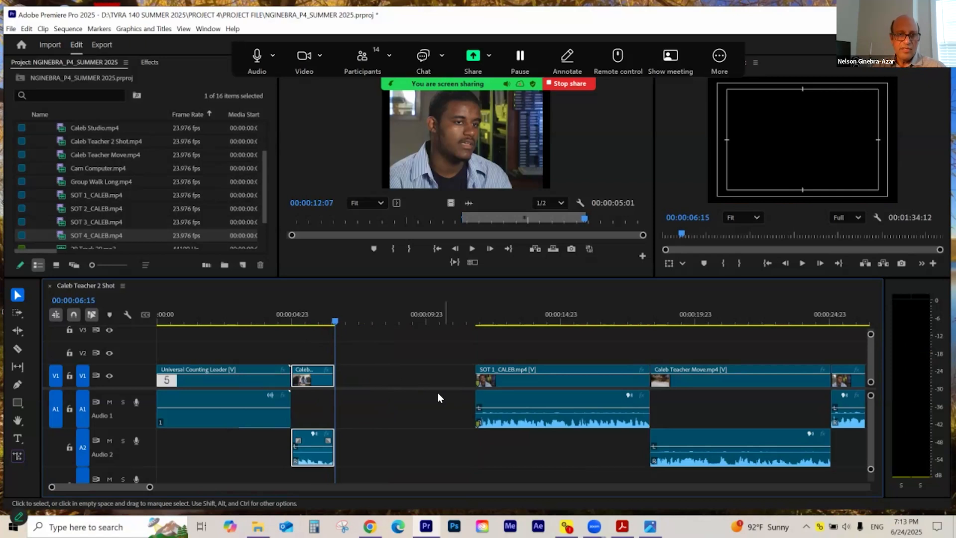
- Move the linked SOT 1_CALEB video and audio earlier to start at 00:00:06:15, directly after the Caleb Teacher 2 Shot
left_click(558, 385)
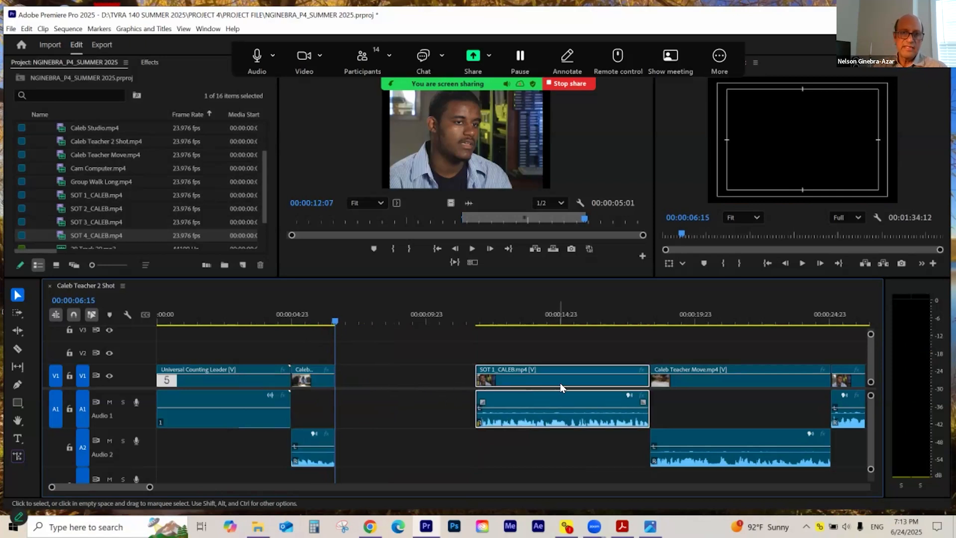
left_click_drag(569, 383, 390, 381)
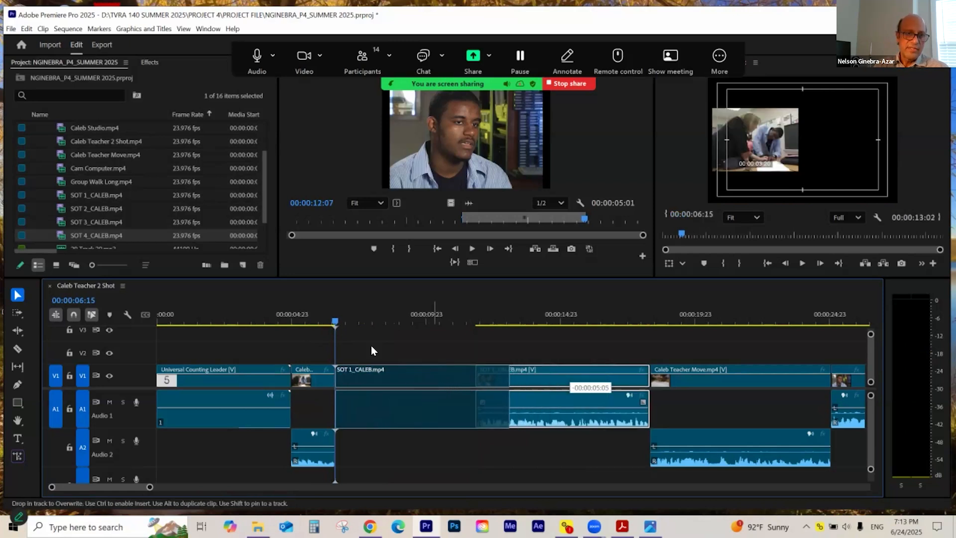
key("=")
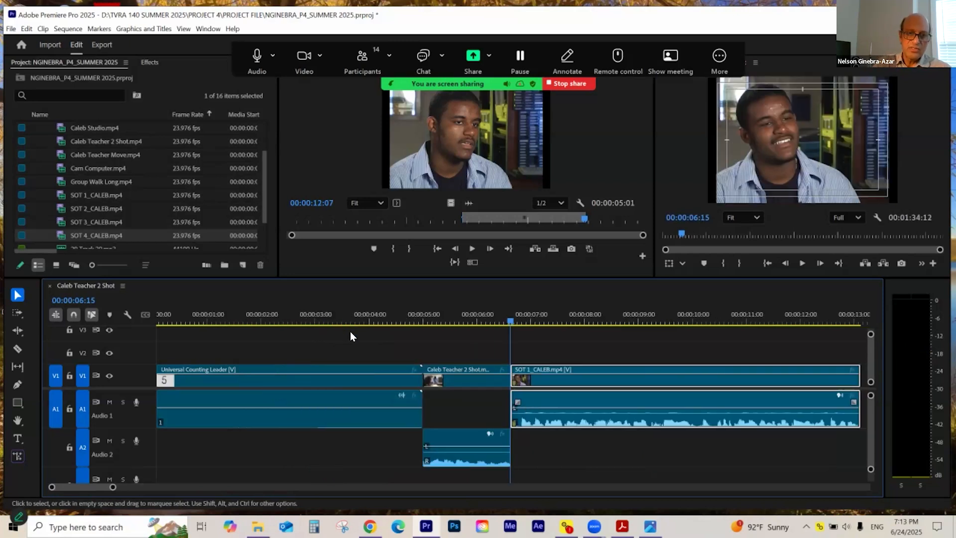
- Play the sequence from 00:00:05:16 across the cut into SOT 1_CALEB and through that interview clip
left_click_drag(491, 320, 460, 332)
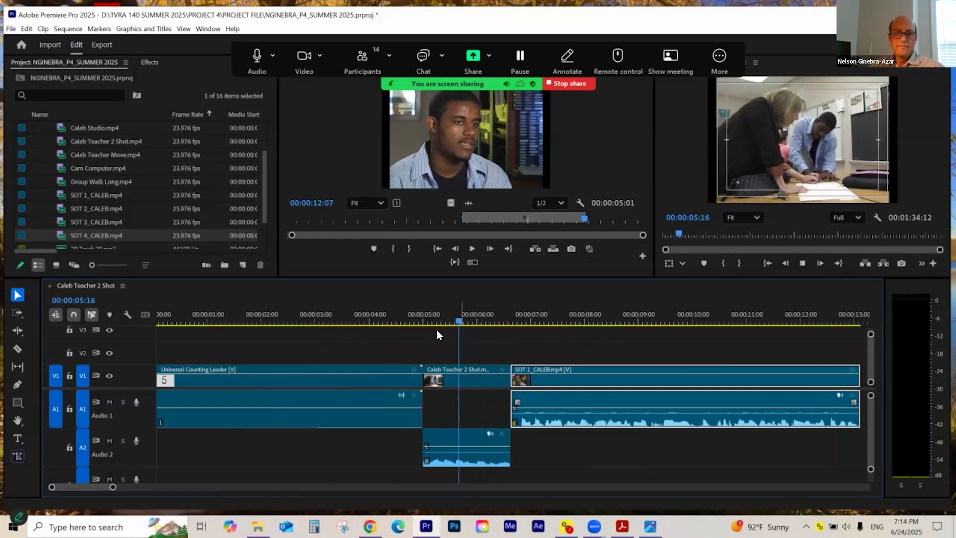
key("space")
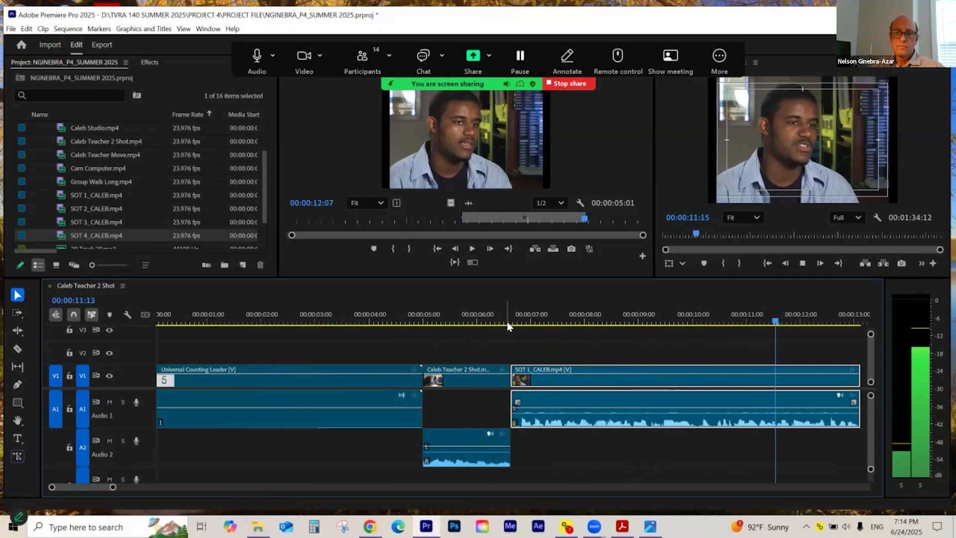
key("space")
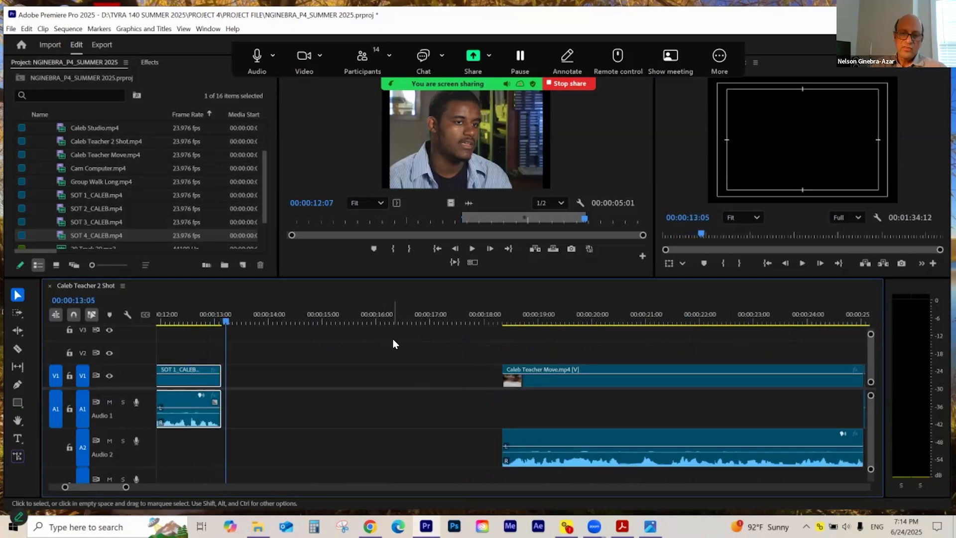
- Unlink the SOT 1_CALEB video from its audio
key("minus")
left_click_drag(218, 320, 213, 322)
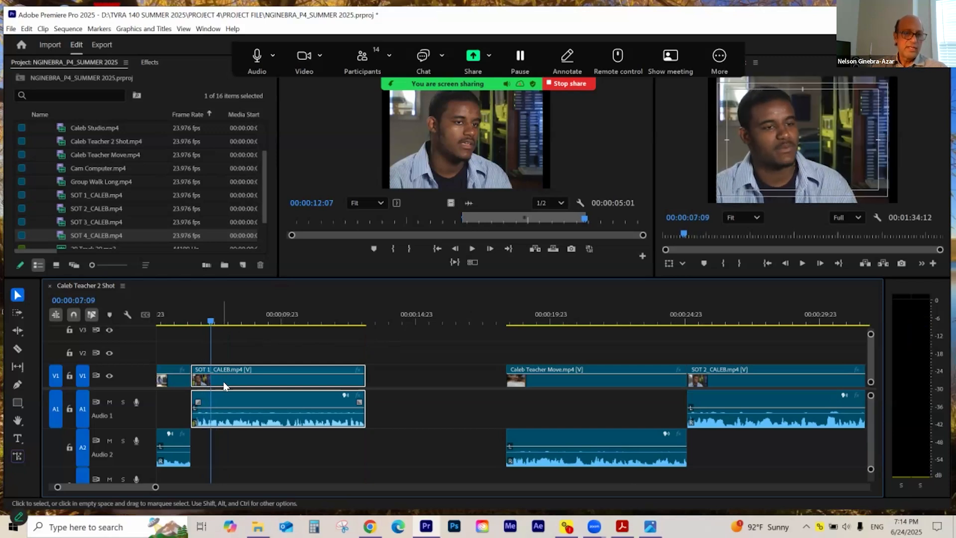
left_click(218, 320)
key("=")
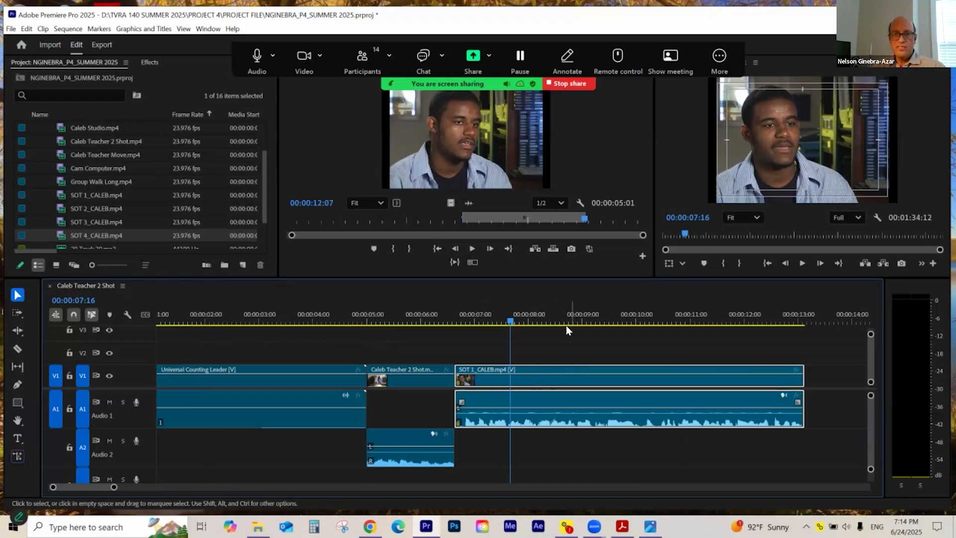
left_click(591, 323)
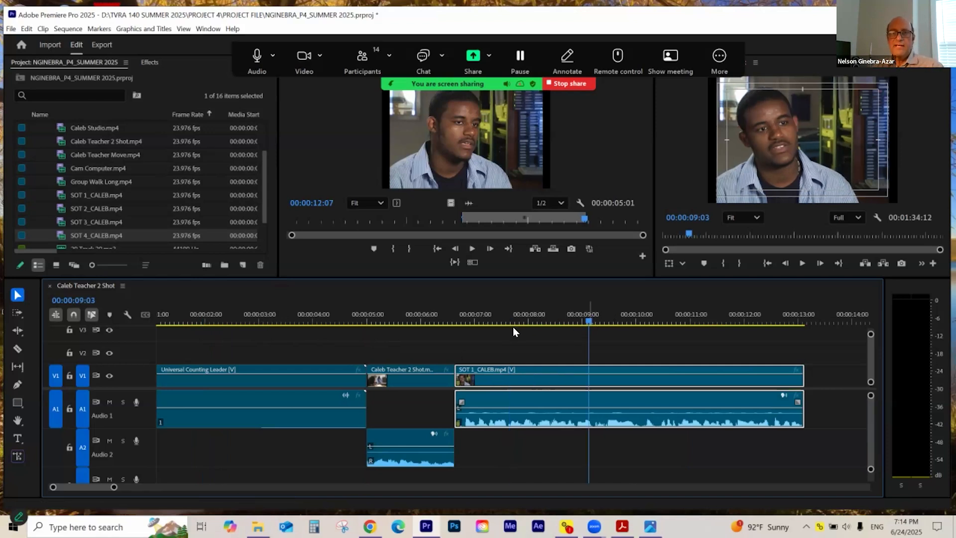
right_click(550, 384)
left_click(591, 211)
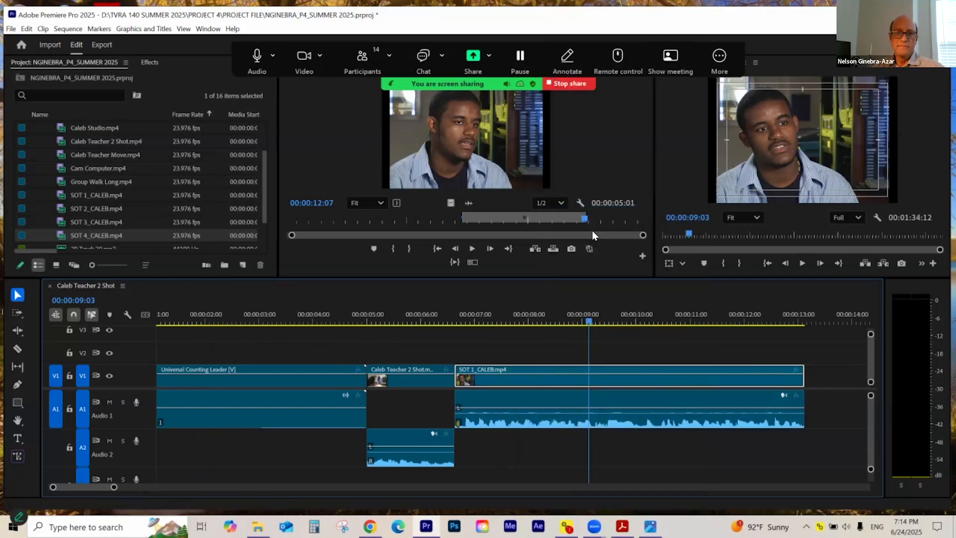
- Trim the start of only the SOT 1_CALEB video to 00:00:09:09, leaving its audio at full length
left_click(524, 321)
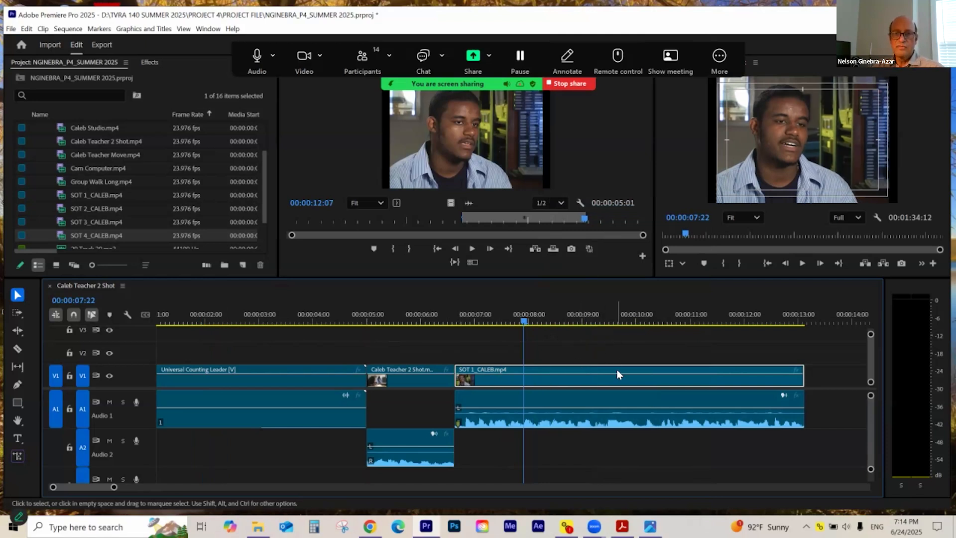
left_click_drag(526, 323, 603, 372)
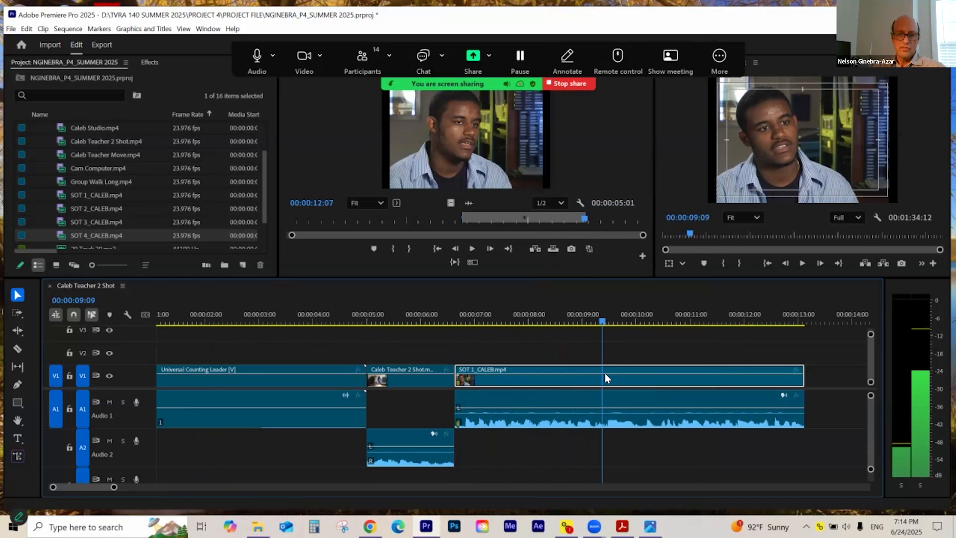
left_click(542, 323)
left_click_drag(544, 326, 604, 341)
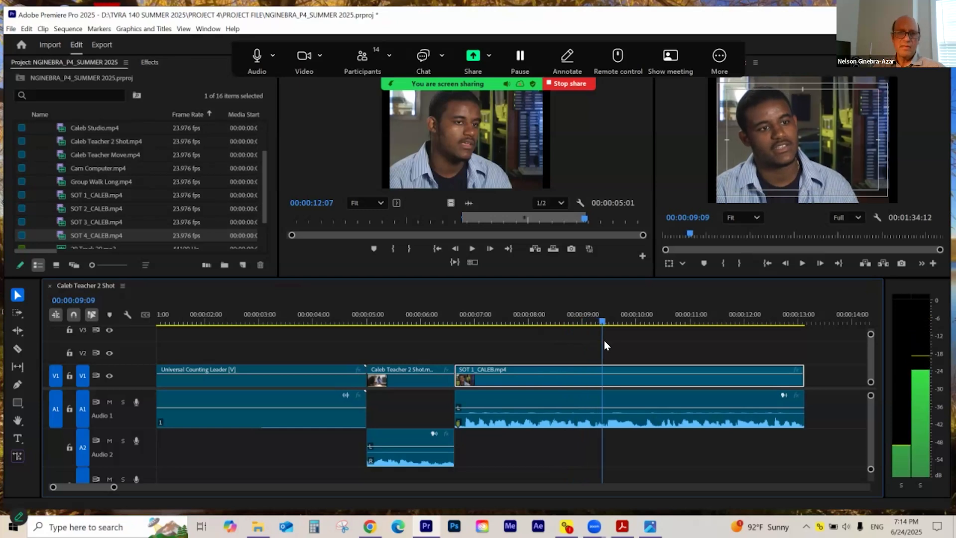
left_click_drag(603, 342, 603, 342)
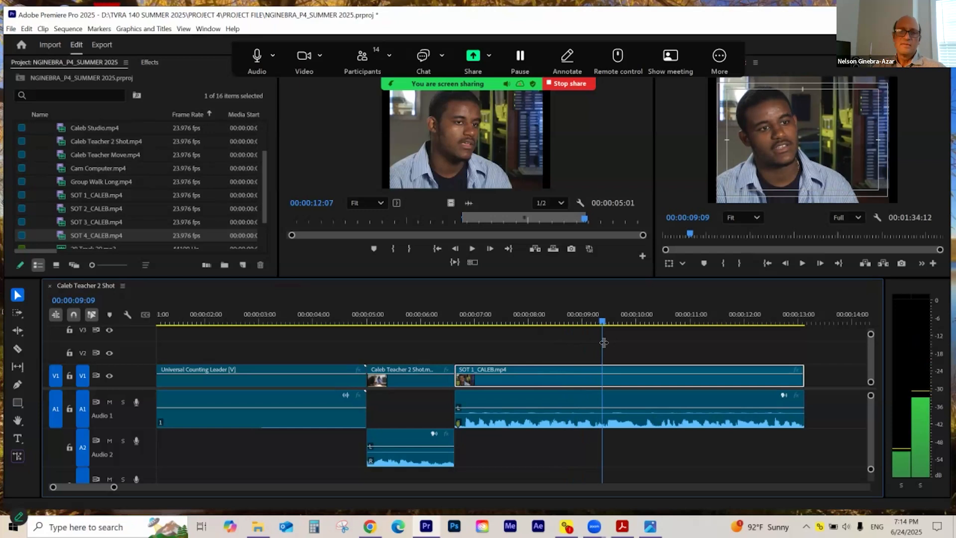
left_click_drag(457, 380, 602, 377)
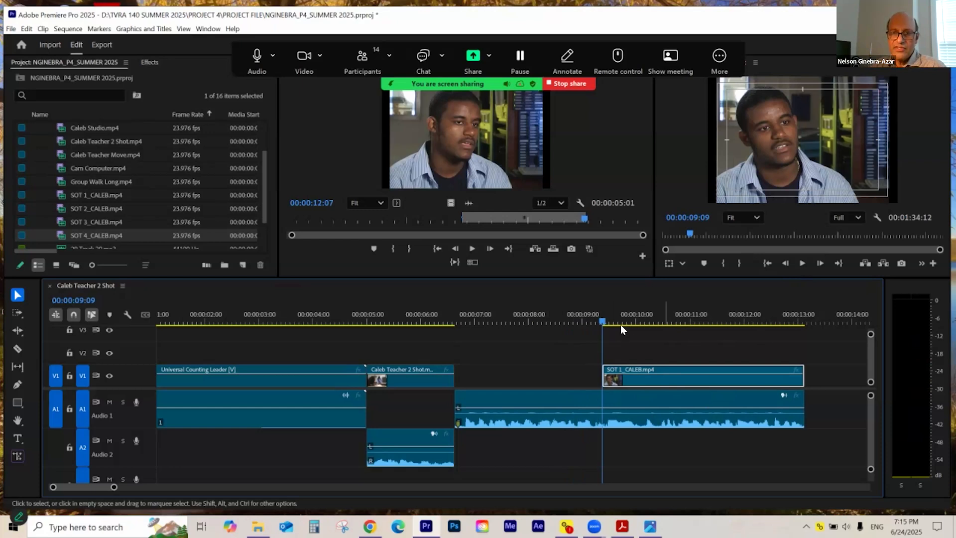
- Review playback around the start of the trimmed SOT 1_CALEB video and through the end of the interview
key("Right")
key("Right")
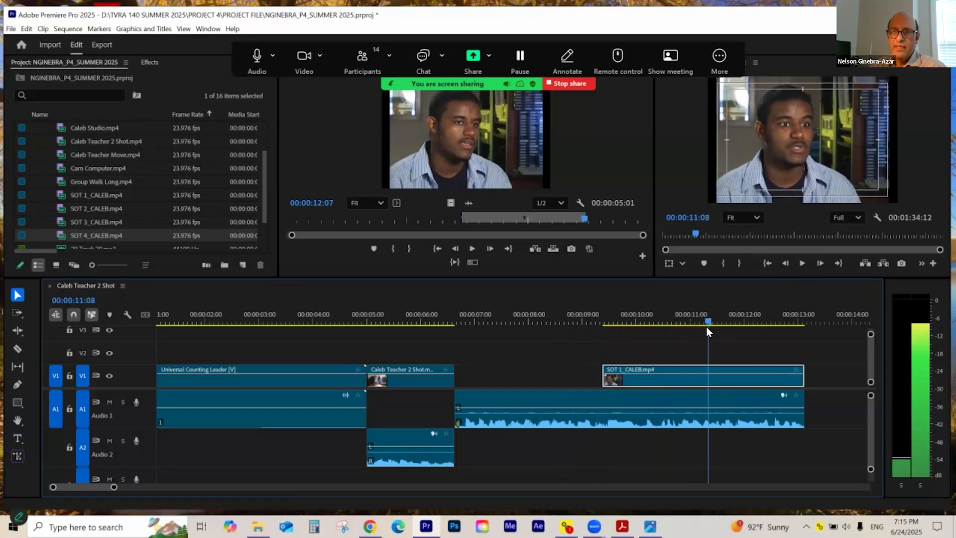
key("Left")
key("Left")
key("Left")
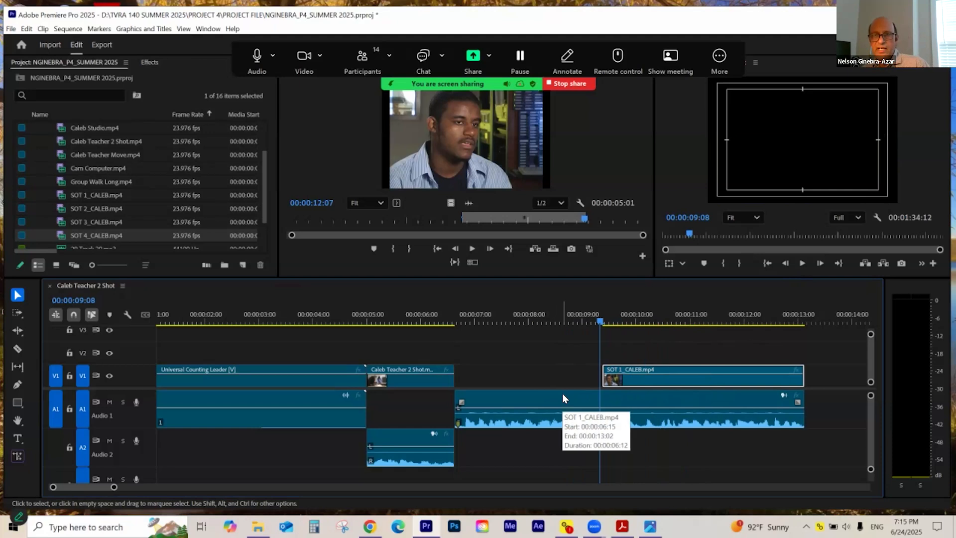
key("space")
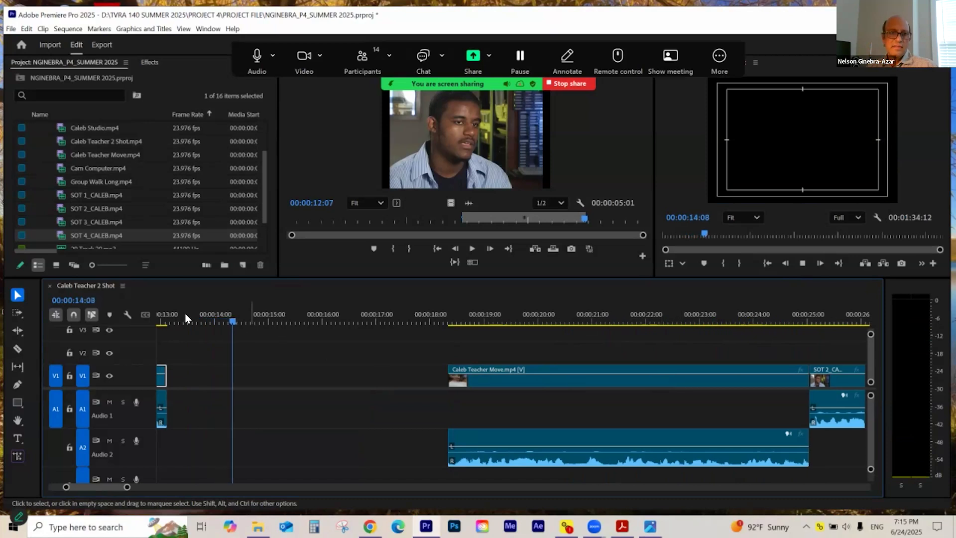
left_click(191, 314)
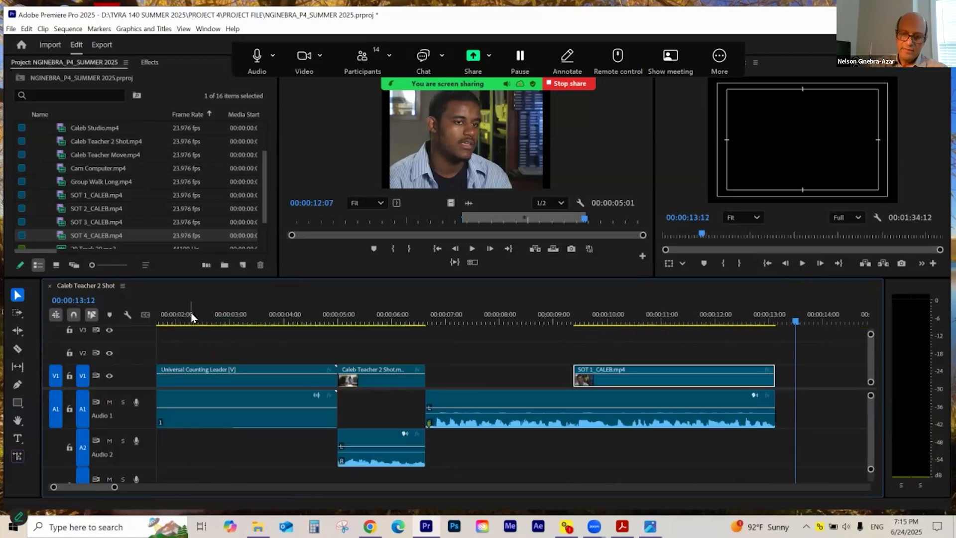
- Check the speed and duration settings of the SOT 1_CALEB video clip without changing them
key("backslash")
left_click(239, 321)
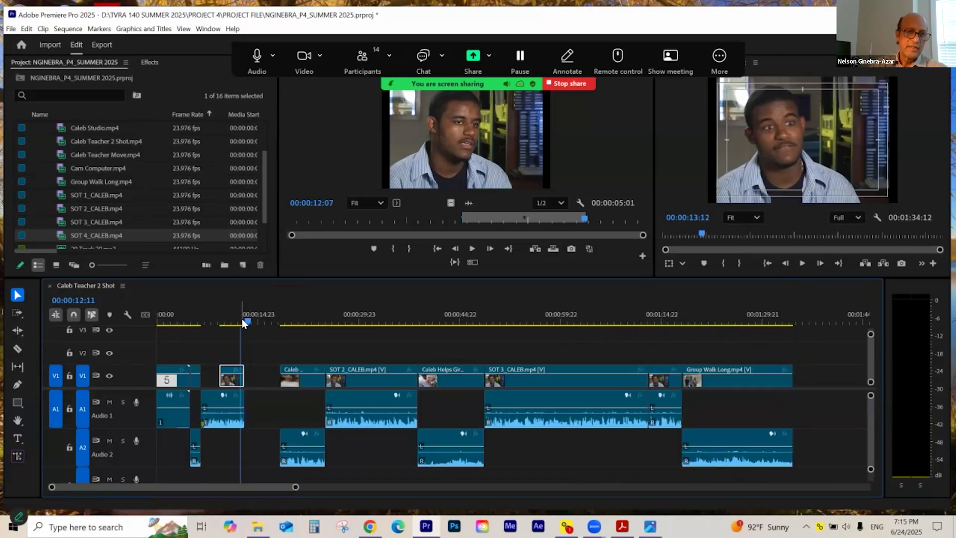
key("equal")
key("equal")
key("equal")
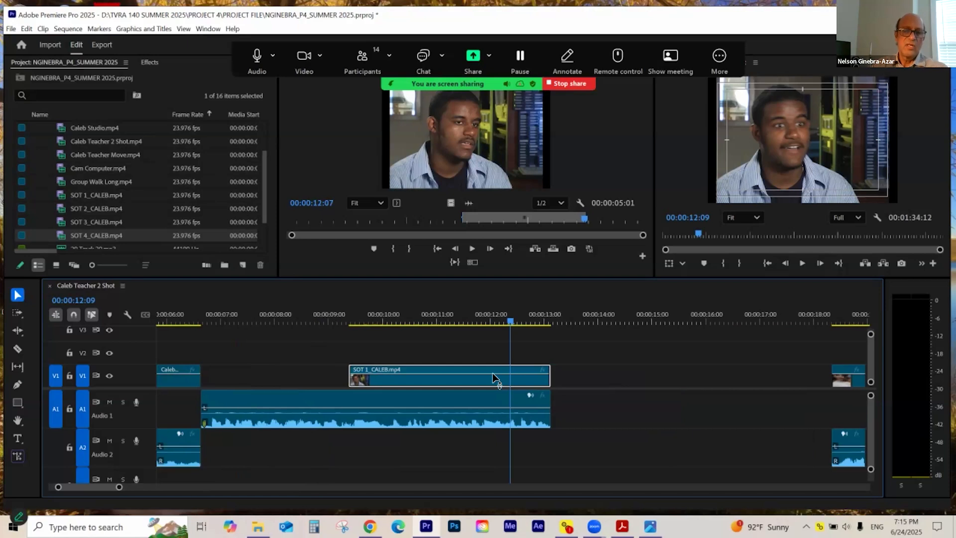
right_click(482, 385)
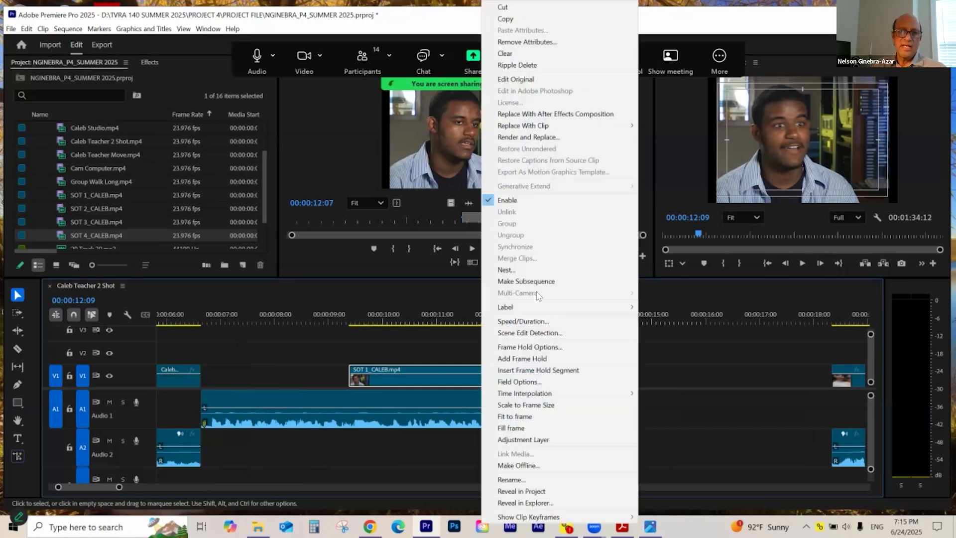
left_click(523, 322)
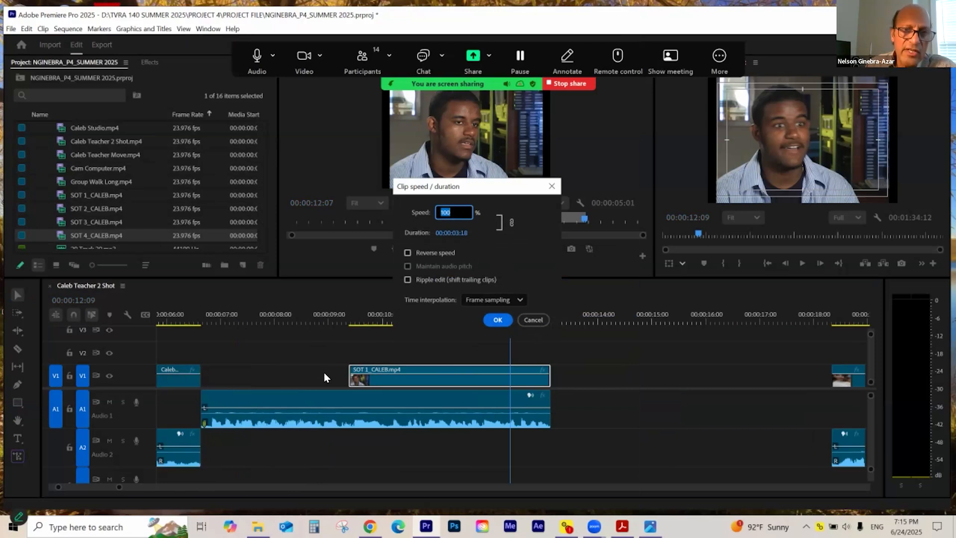
left_click(497, 321)
- Extend the end of the linked Caleb Teacher 2 Shot video and audio across the gap to the start of the SOT 1_CALEB video
left_click(422, 322)
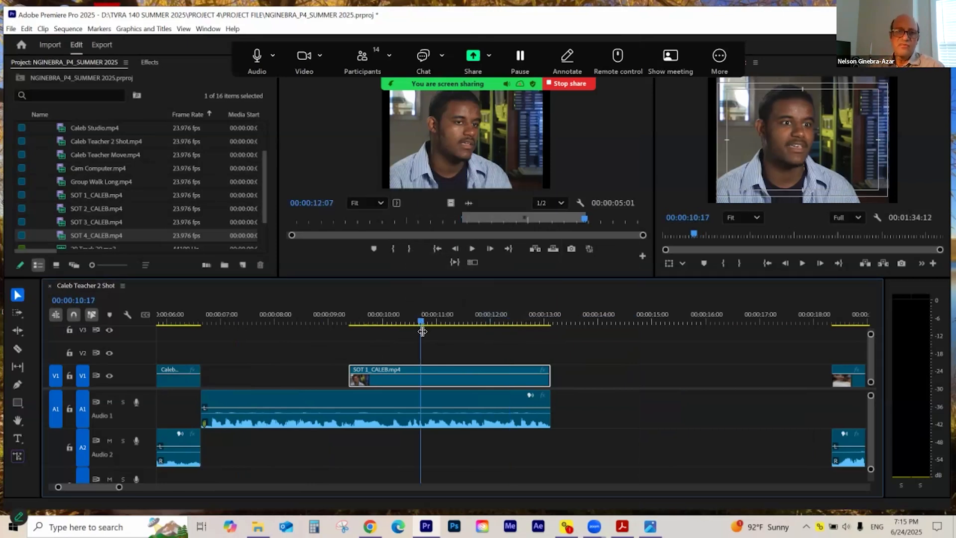
left_click(289, 371)
left_click(287, 322)
left_click(329, 319)
left_click(335, 354)
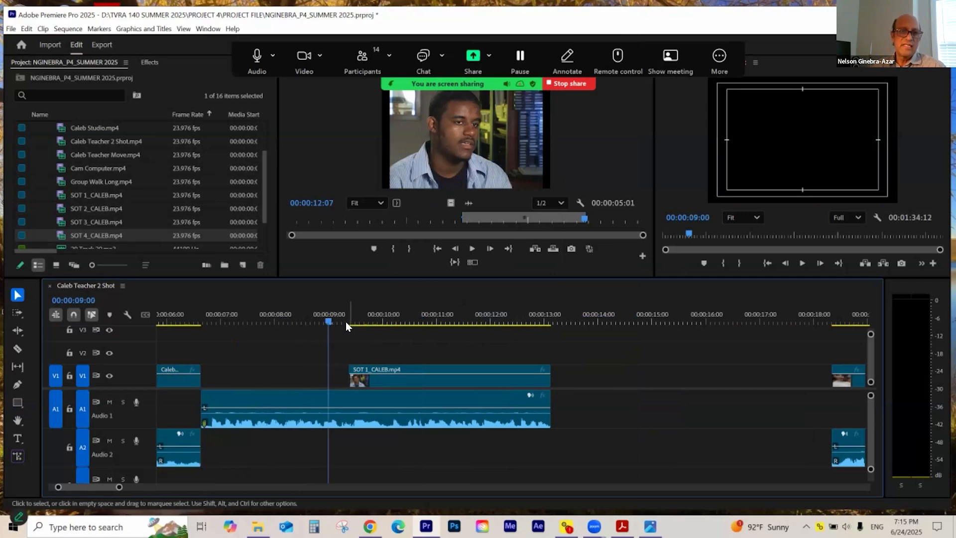
left_click(346, 322)
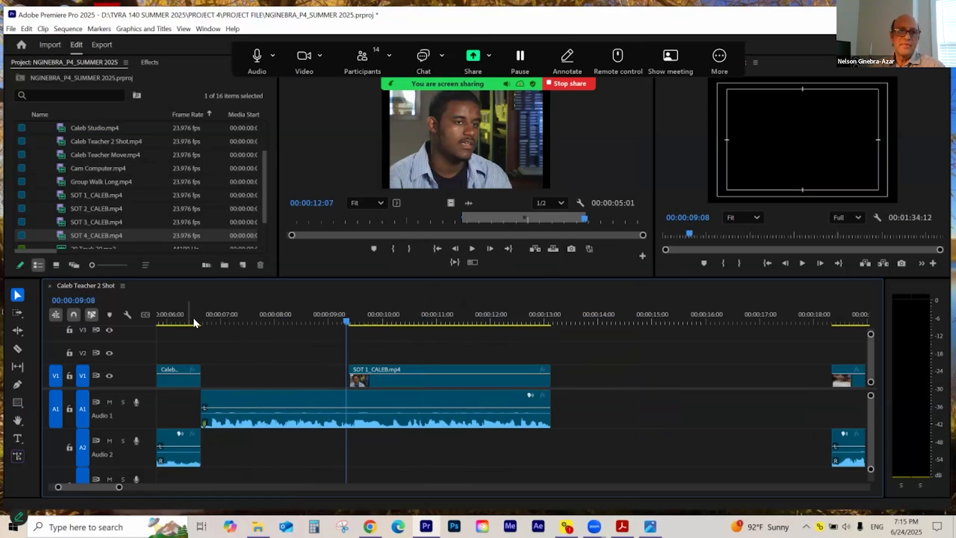
left_click(285, 330)
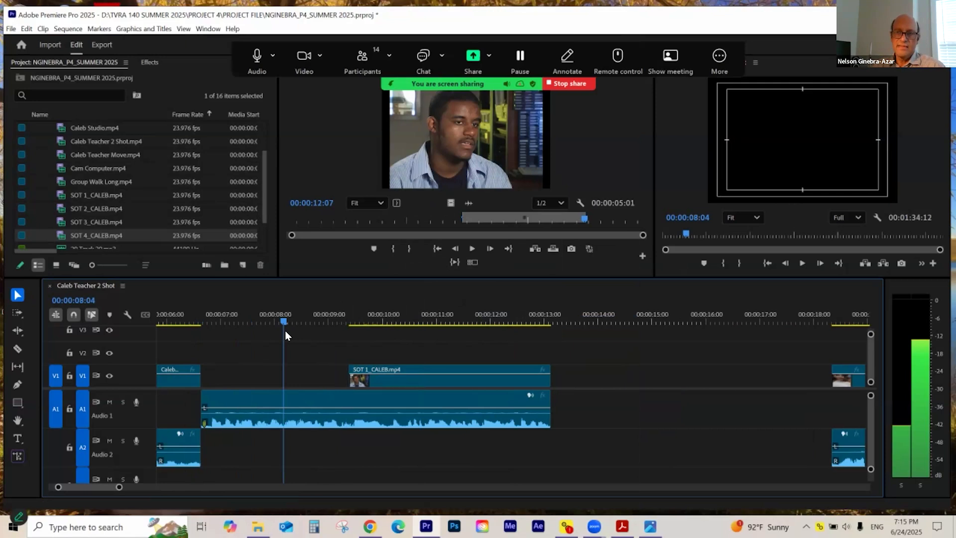
left_click_drag(209, 382, 348, 382)
- Review the split edit by scrubbing from the Caleb Teacher 2 Shot over the start of the interview audio to 00:00:09:00
left_click_drag(330, 323, 361, 323)
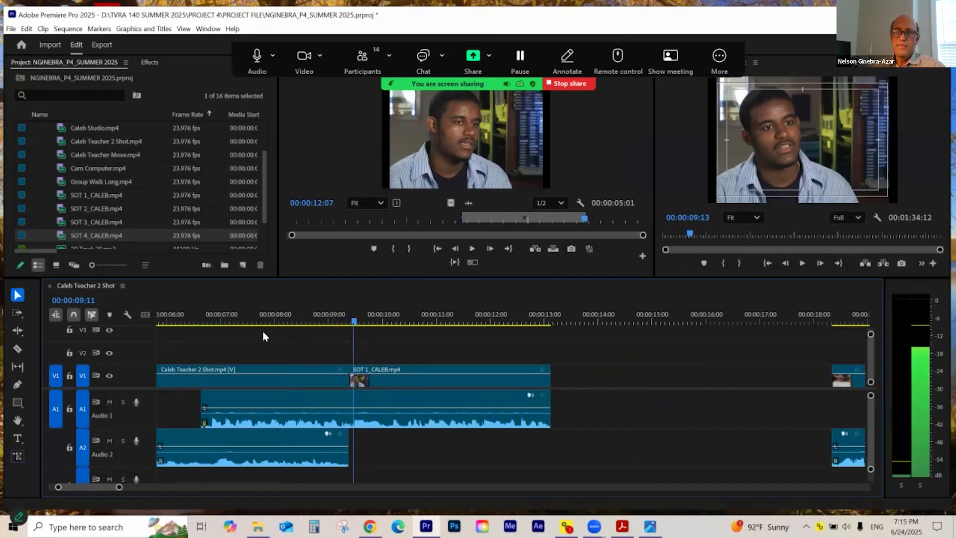
left_click(215, 331)
key("backslash")
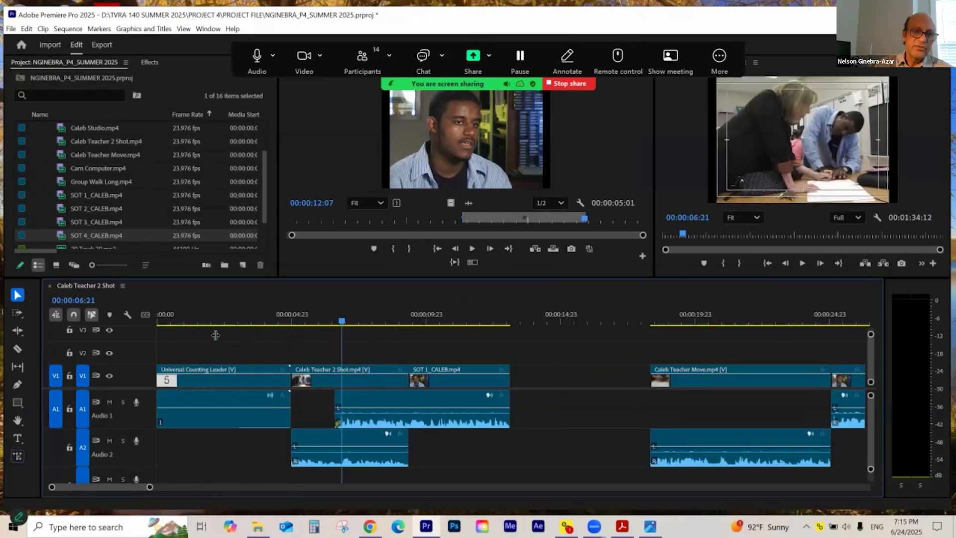
left_click(295, 324)
left_click_drag(294, 323, 398, 345)
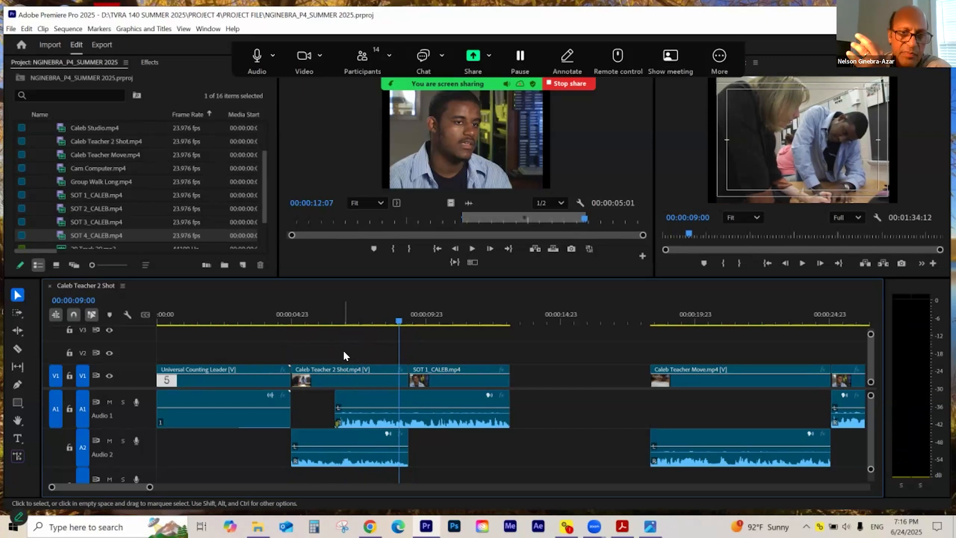
- Examine how the SOT 1_CALEB video and audio line up with the linked Caleb Teacher 2 Shot clips around 00:00:06:18
left_click(434, 401)
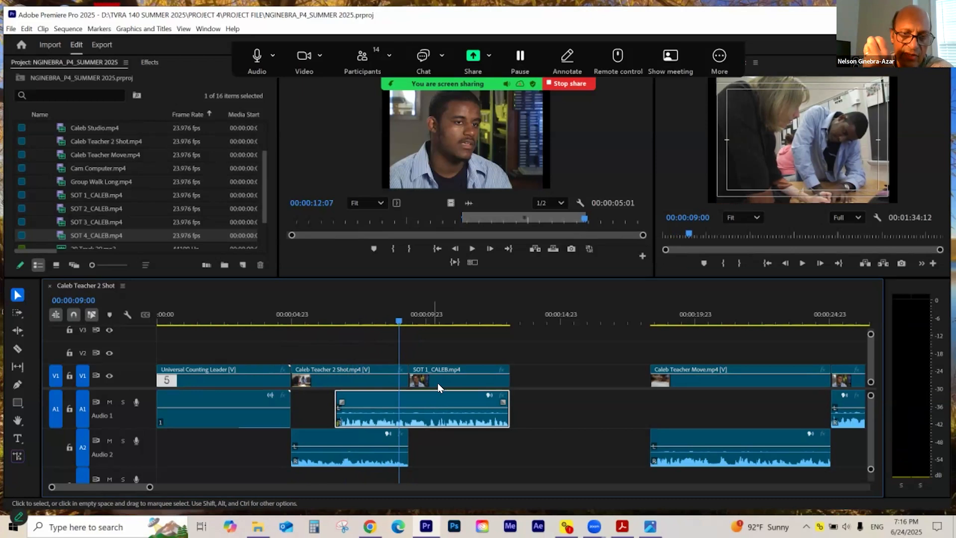
left_click(438, 382)
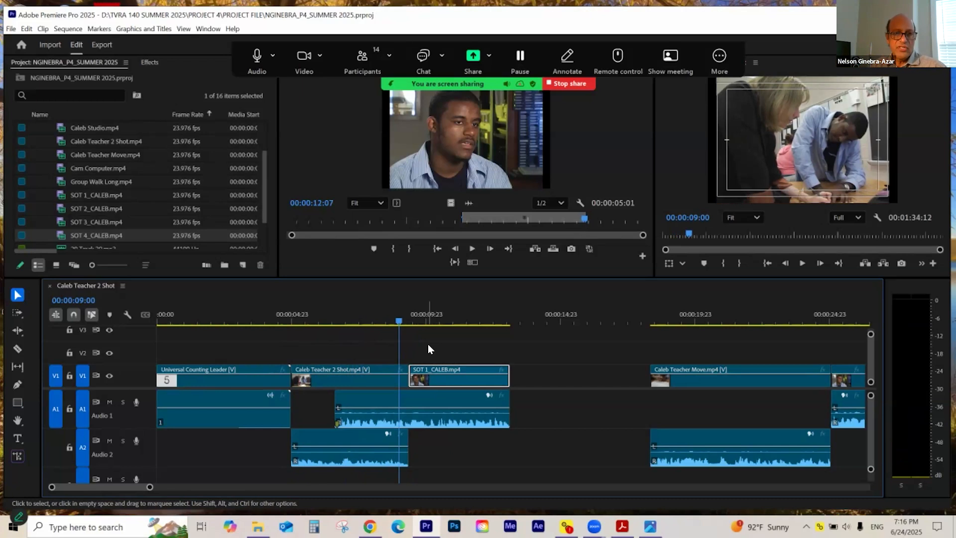
left_click(327, 319)
left_click(327, 439)
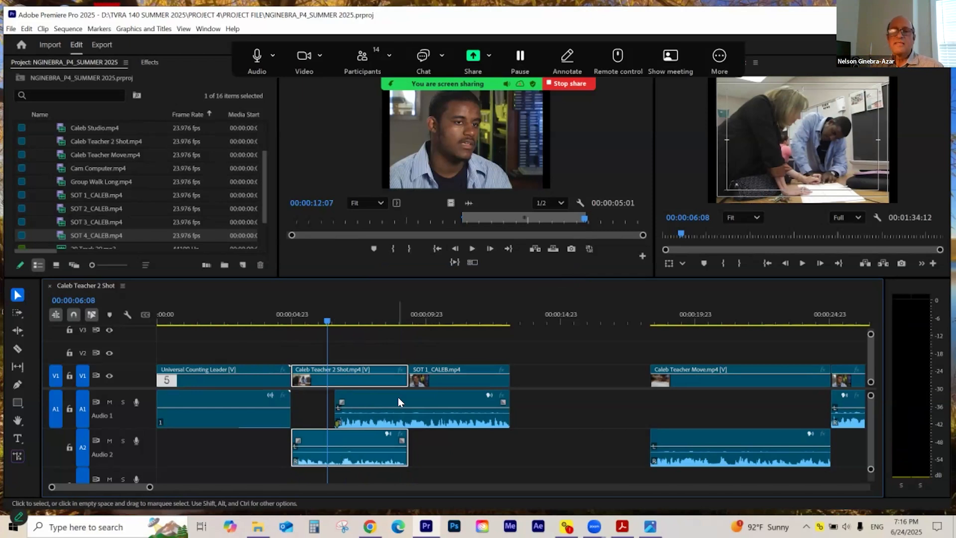
left_click(339, 321)
key("=")
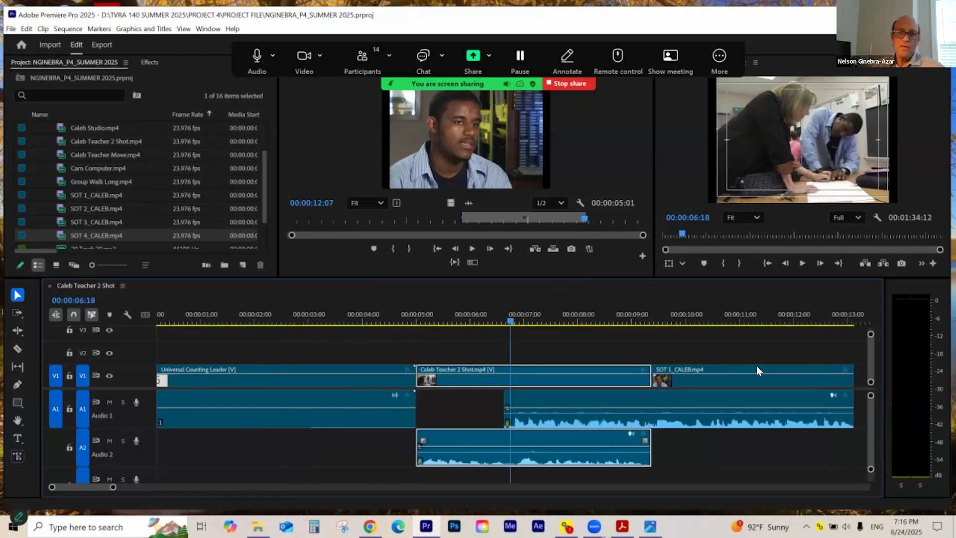
- Review the overlap of the Caleb Teacher 2 Shot and the SOT 1_CALEB audio by playing from 00:00:06:05
left_click(596, 395)
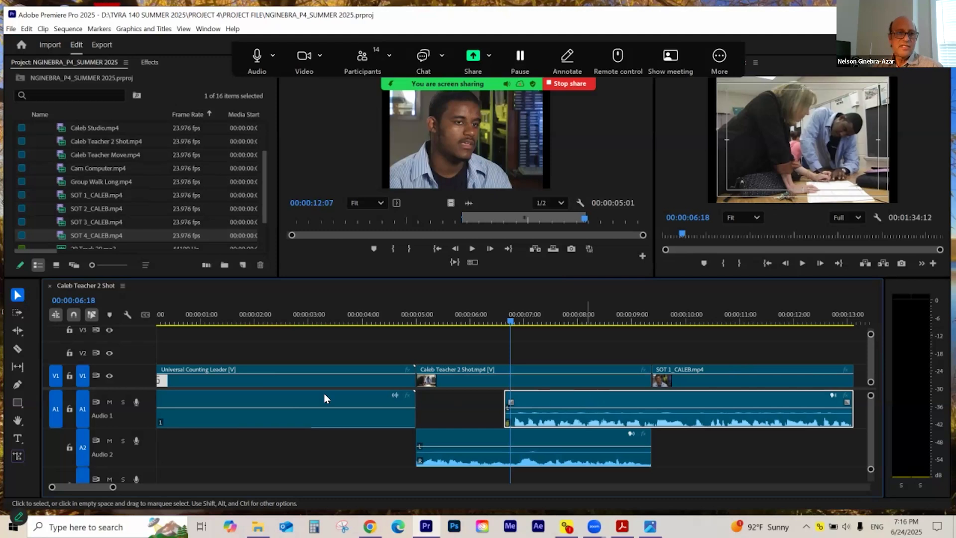
left_click(441, 323)
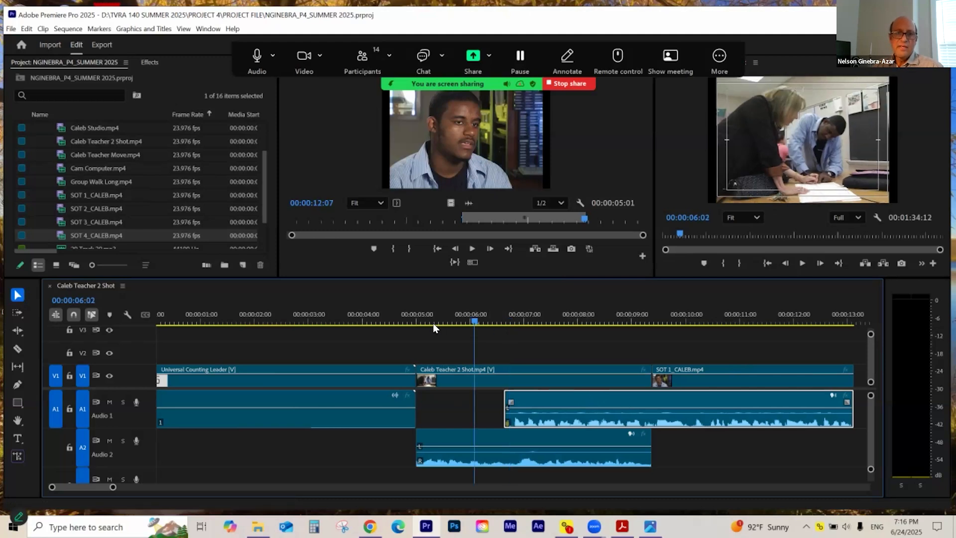
left_click_drag(459, 324, 499, 352)
scroll(492, 385, "up", 2)
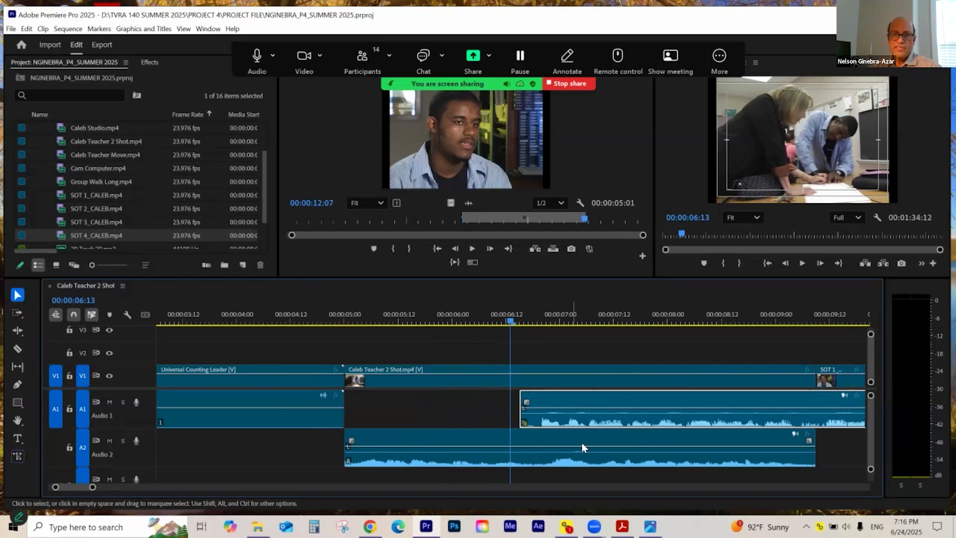
scroll(497, 295, "down", 2)
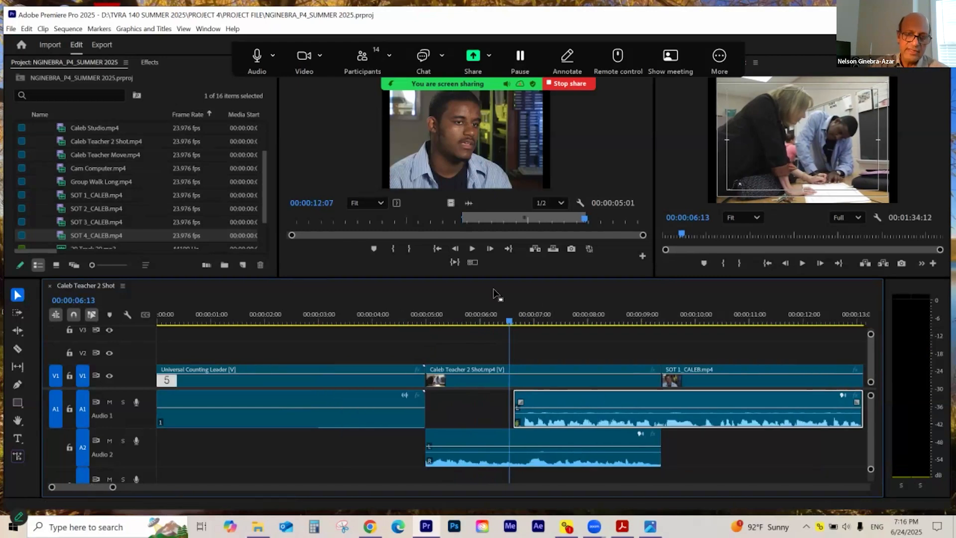
left_click(494, 322)
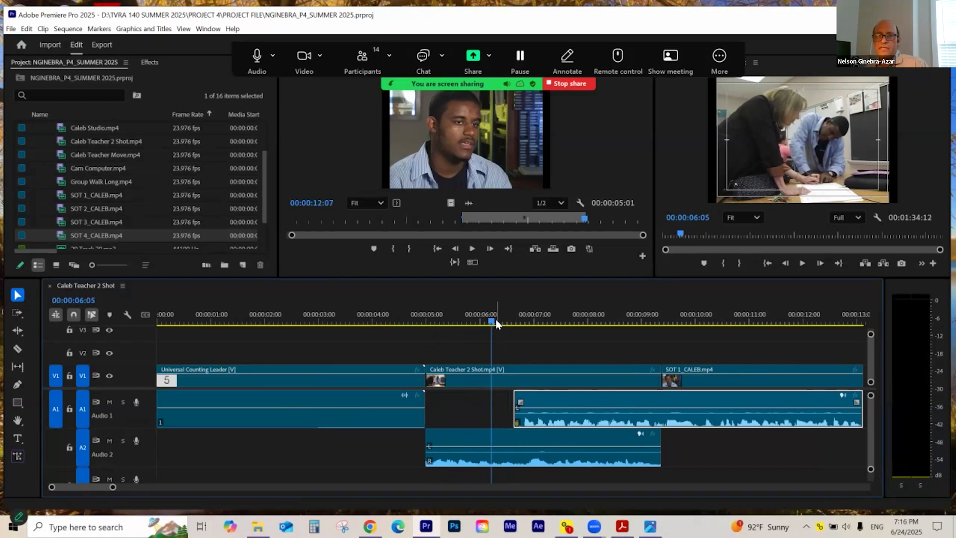
key("space")
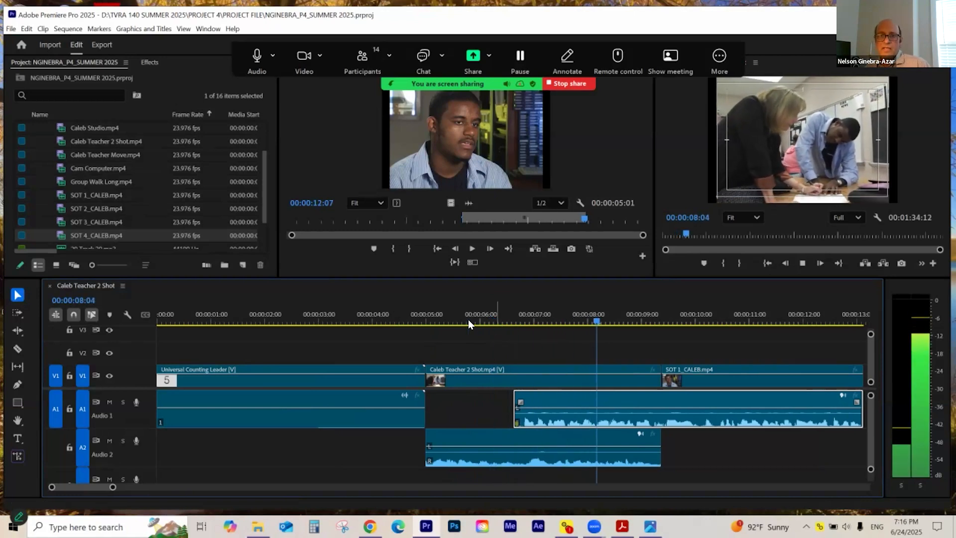
key("space")
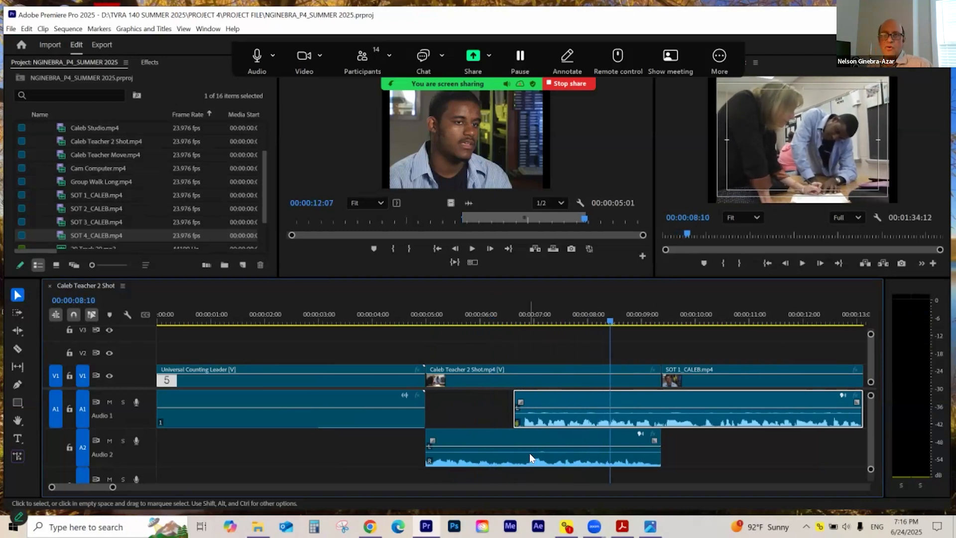
- Locate the start of the SOT 1_CALEB audio at 00:00:06:15 and scrub the overlapping Caleb Teacher 2 Shot to 00:00:08:01
left_click(518, 323)
key("=")
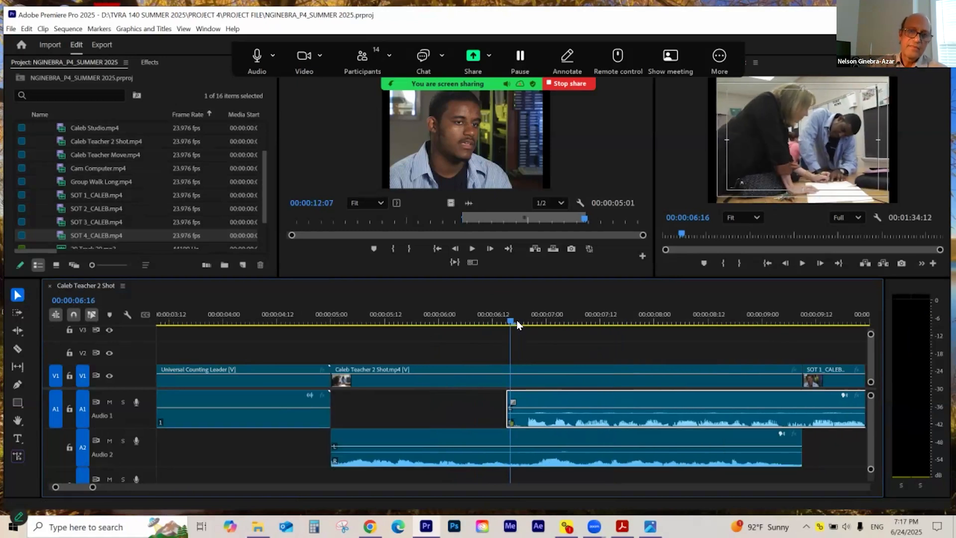
key("=")
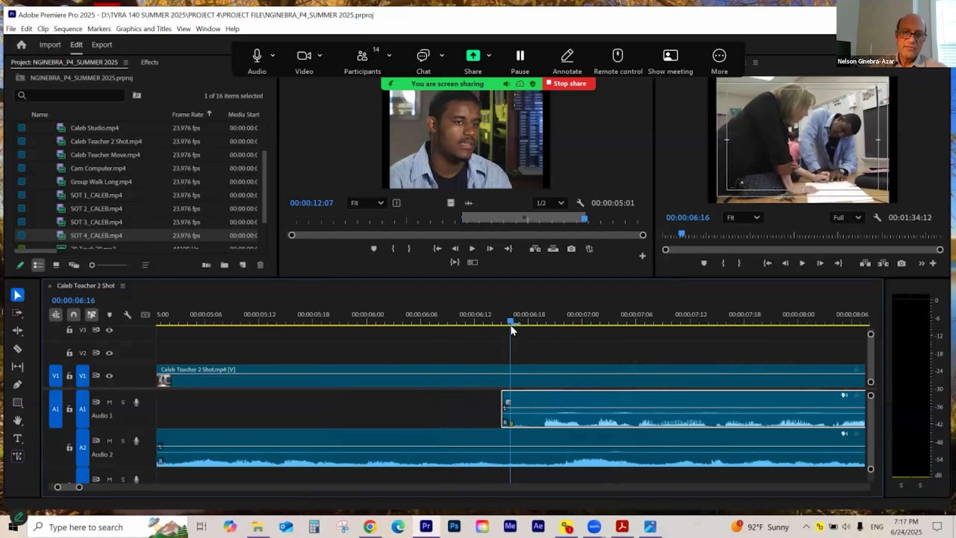
left_click(501, 322)
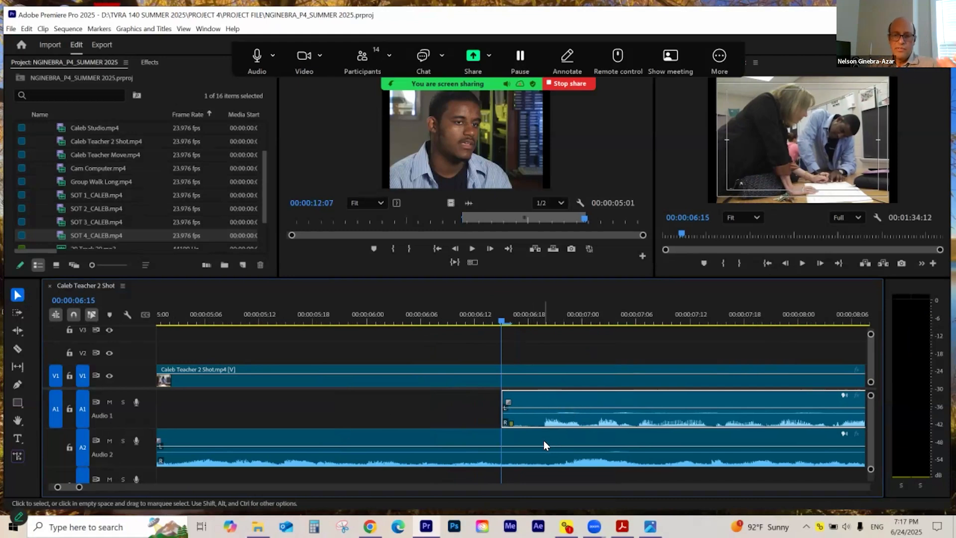
key("minus")
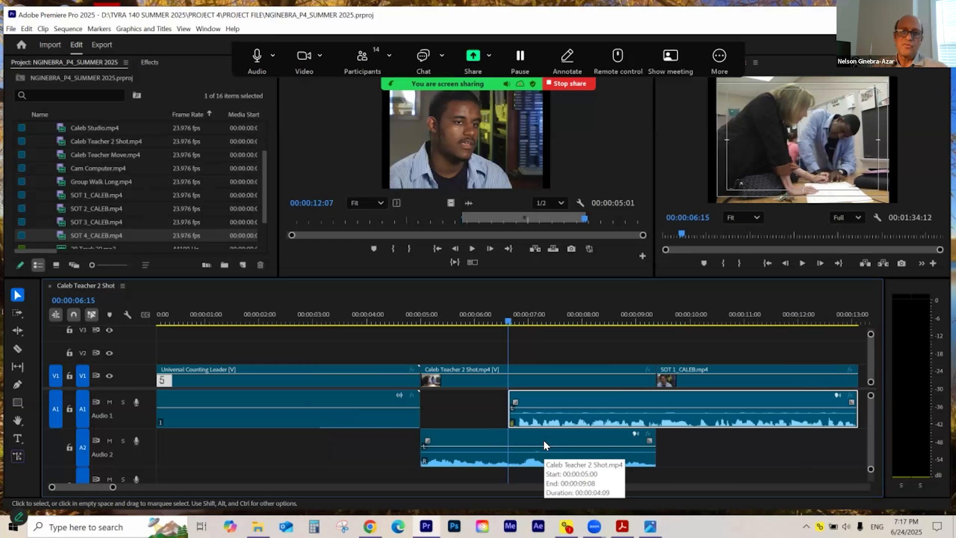
left_click(545, 442)
left_click_drag(542, 324, 587, 324)
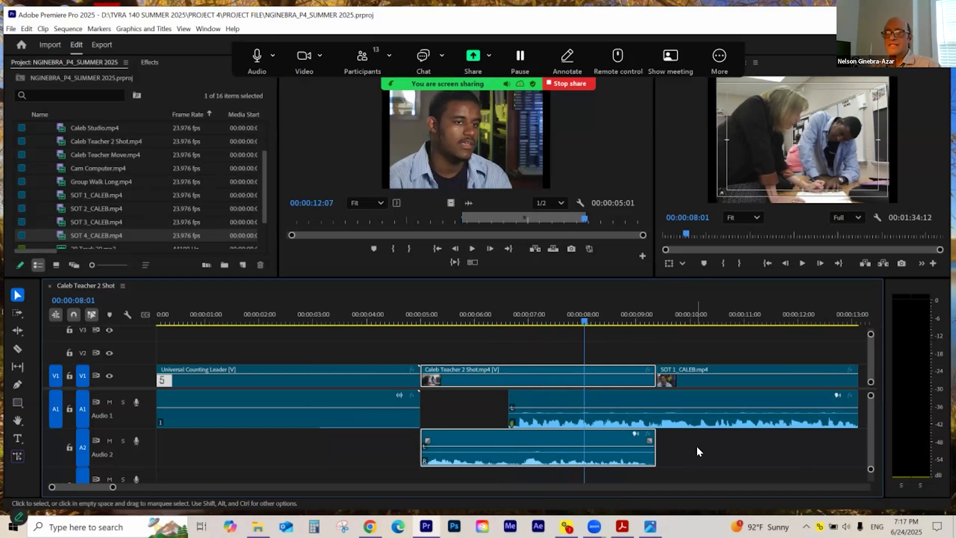
- With the playhead at 00:00:06:15, add volume keyframes to the Caleb Teacher 2 Shot audio at about 00:00:06:10 and 00:00:06:20
left_click(513, 321)
key("=")
key("=")
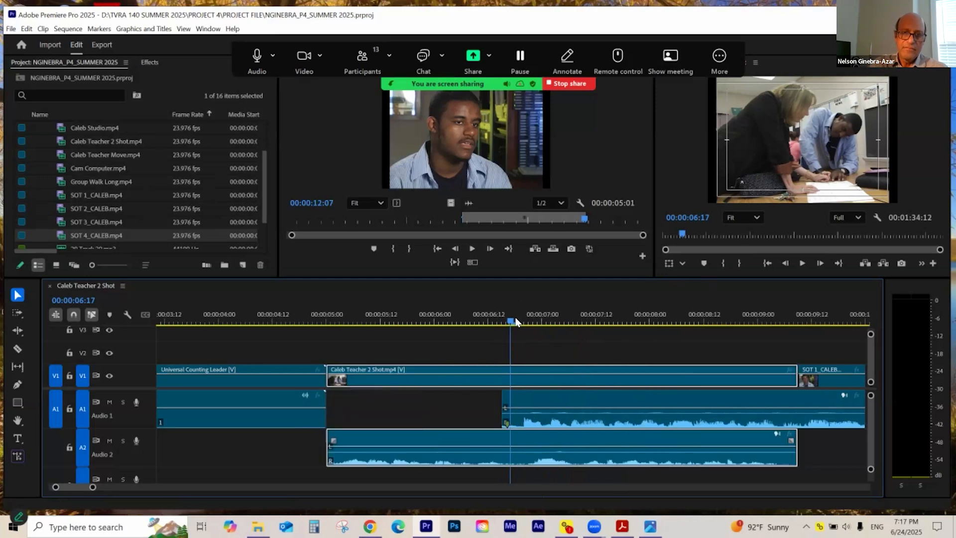
left_click(498, 323)
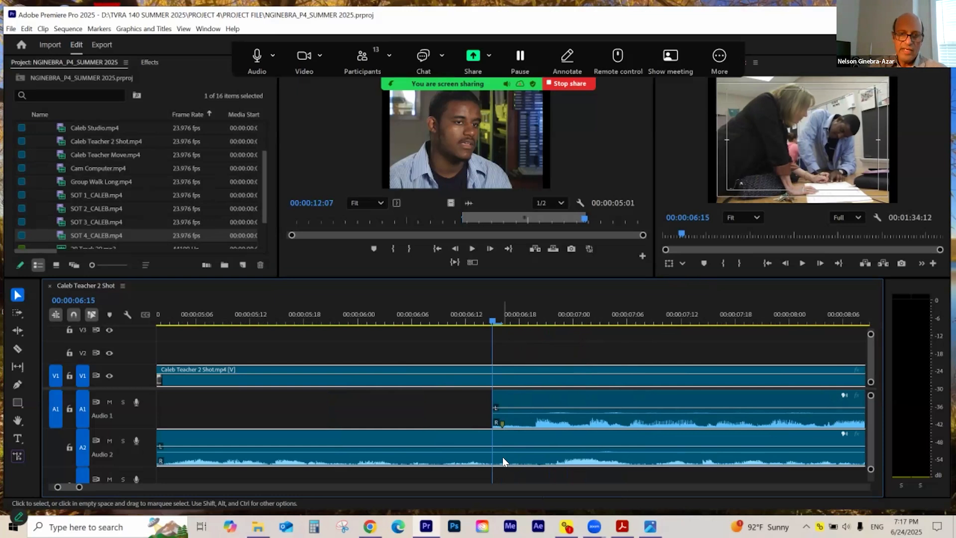
key("=")
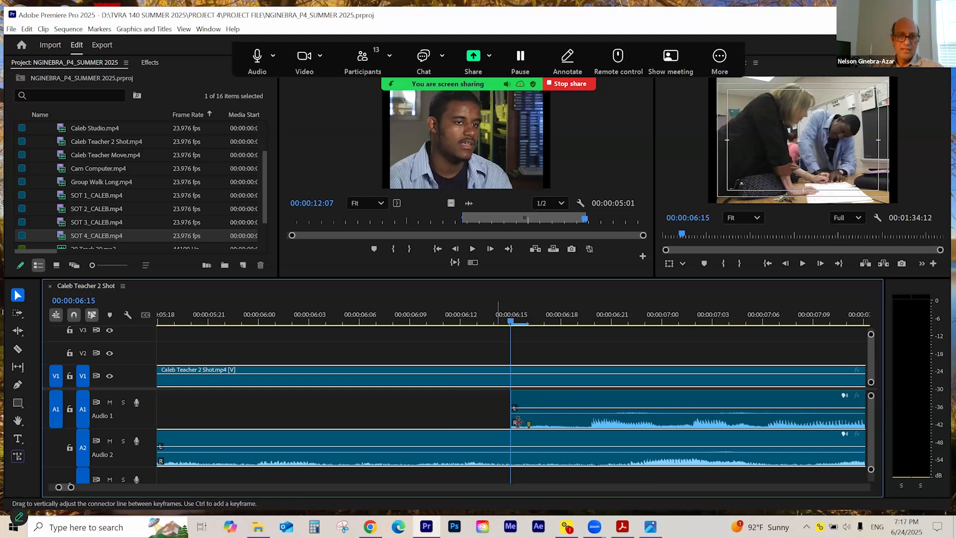
left_click(460, 447, "ctrl")
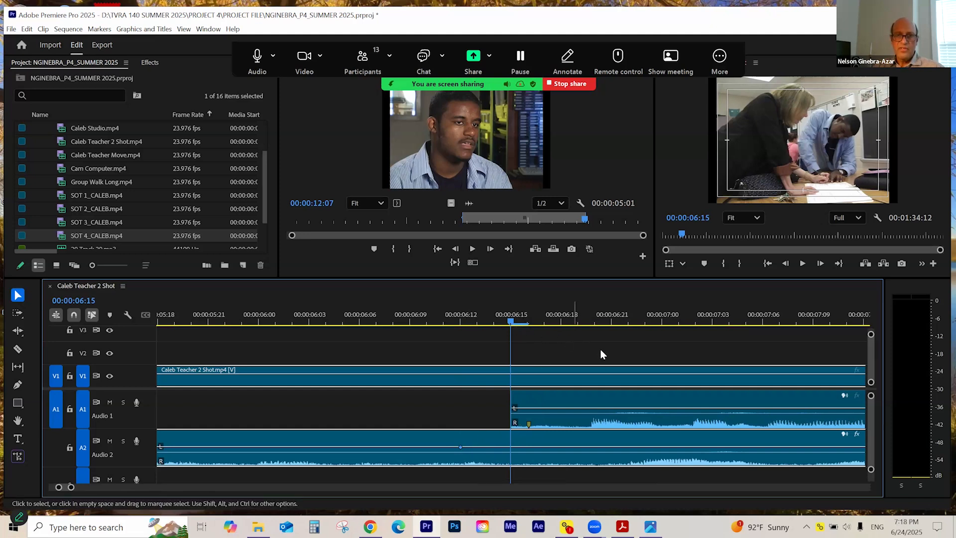
left_click(608, 447, "ctrl")
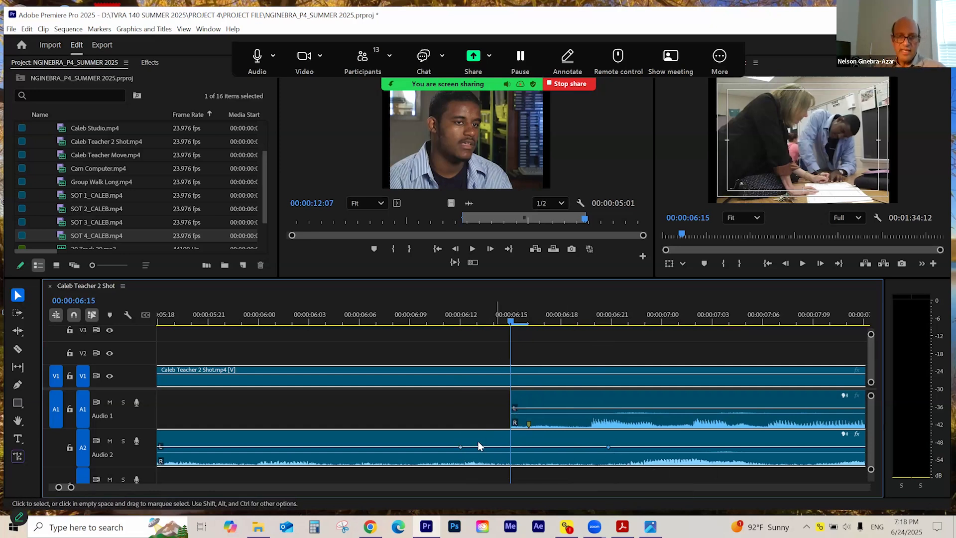
left_click_drag(461, 447, 442, 446)
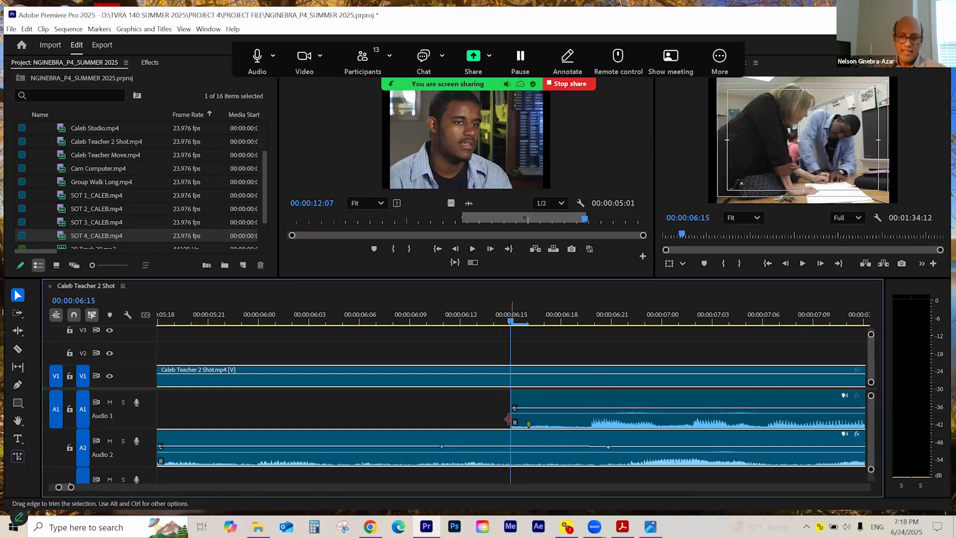
- Lower the Caleb Teacher 2 Shot audio volume from the second keyframe onward to about -15 dB
key("minus")
key("minus")
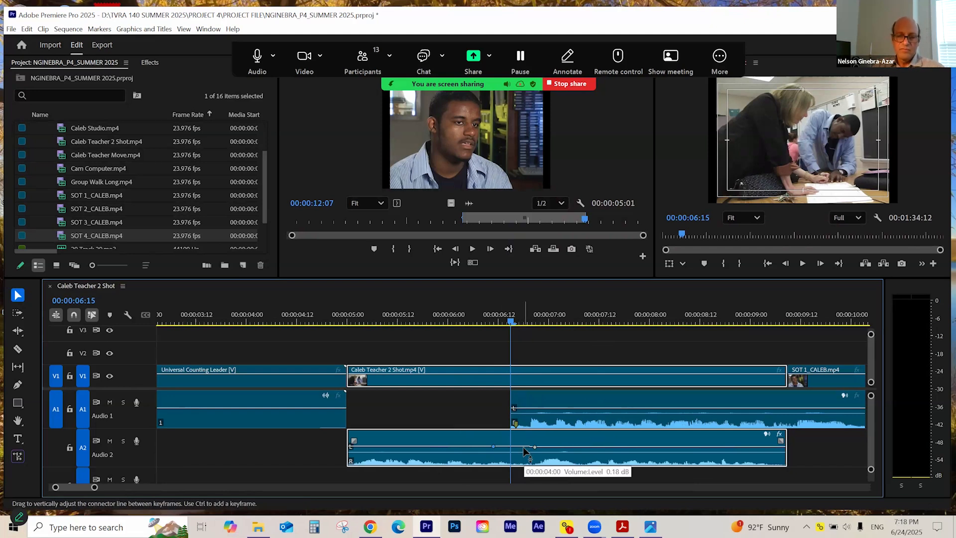
key("equal")
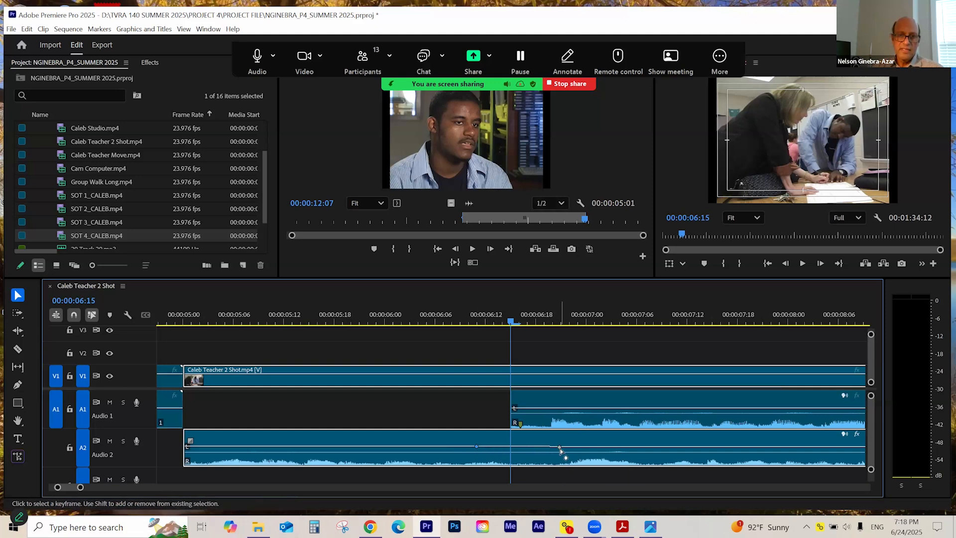
key("minus")
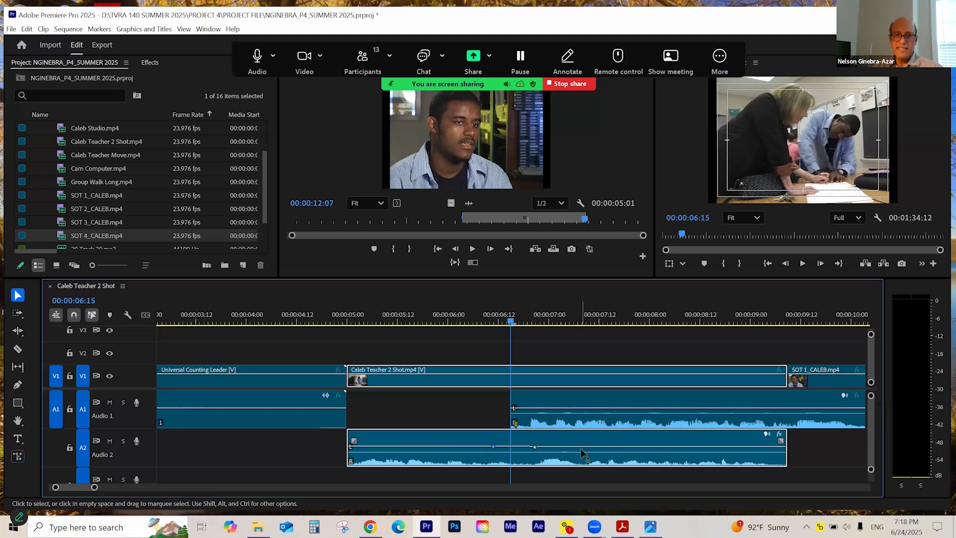
left_click_drag(581, 447, 582, 455)
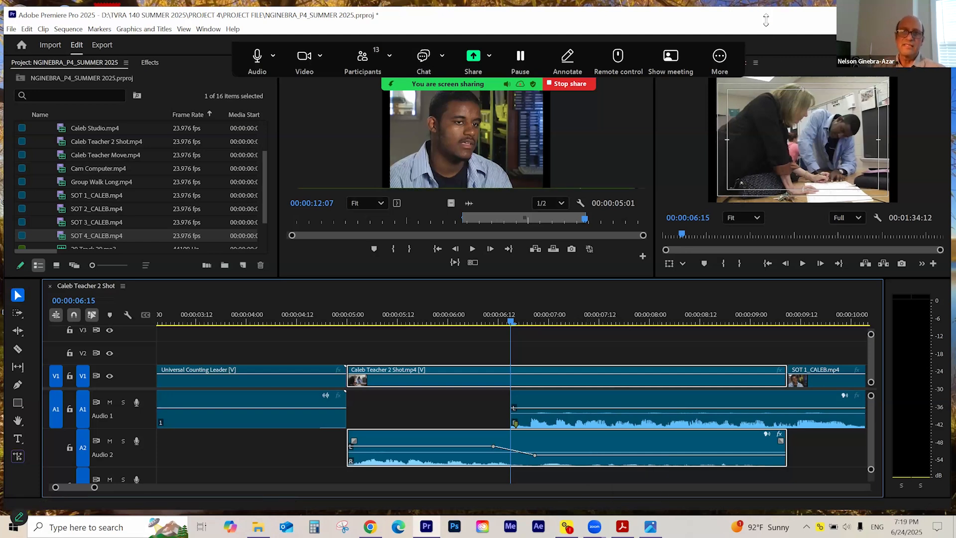
- Open the Caleb Teacher 2 Shot effect settings and check the volume level at each of the two keyframes
left_click_drag(765, 11, 764, 43)
left_click(403, 95)
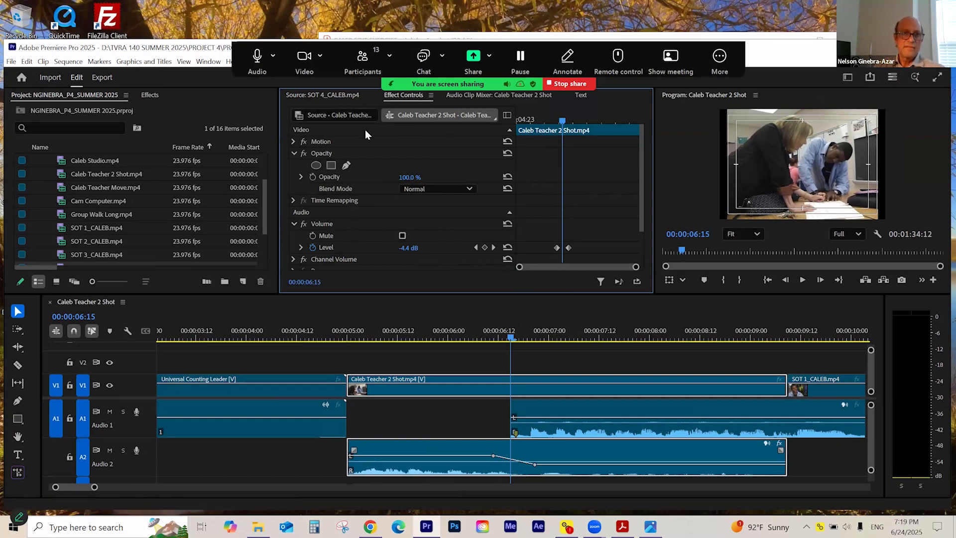
left_click(294, 153)
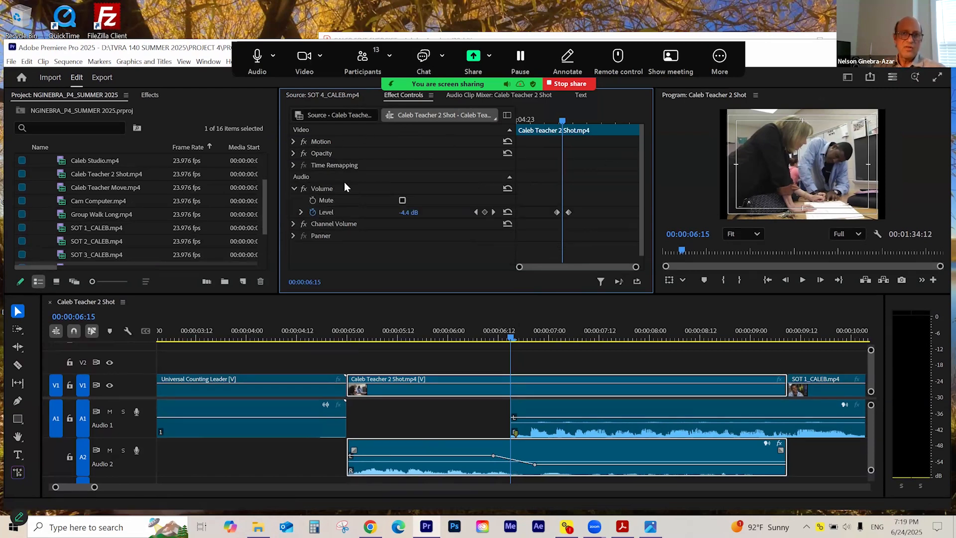
left_click(476, 212)
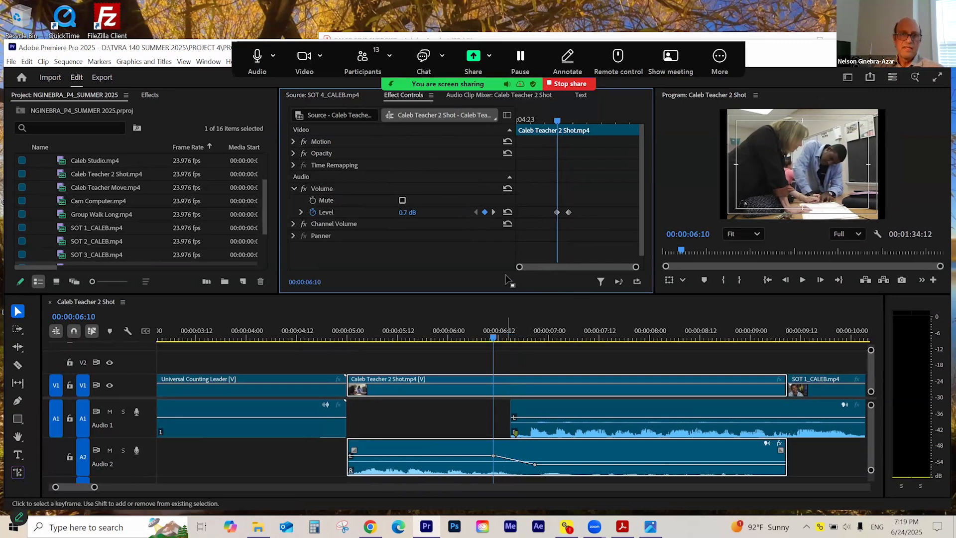
left_click(493, 212)
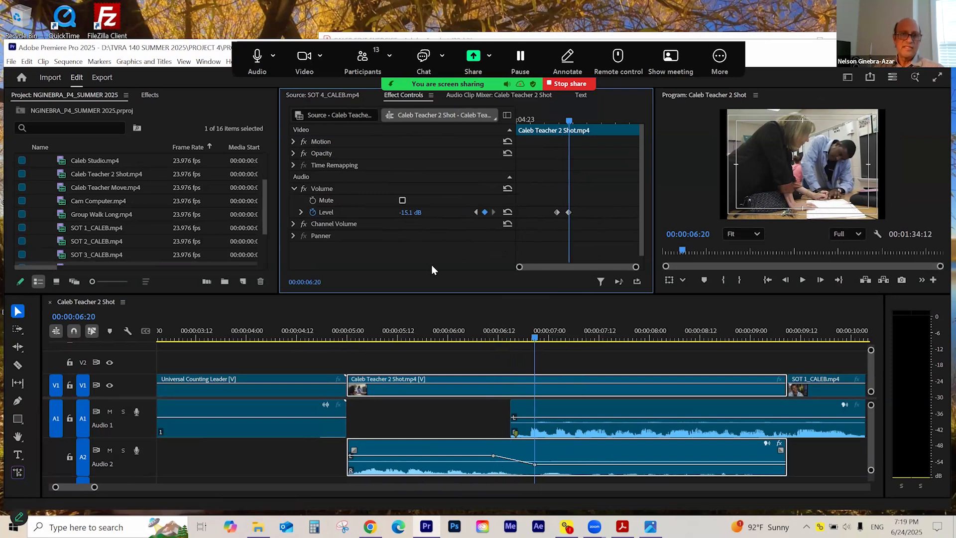
- Review the audio fade by scrubbing across the keyframes and playing from 00:00:04:21 into the SOT 1_CALEB interview
mouse_move(478, 334)
left_mouse_down()
mouse_move(357, 342)
mouse_move(477, 340)
left_mouse_up()
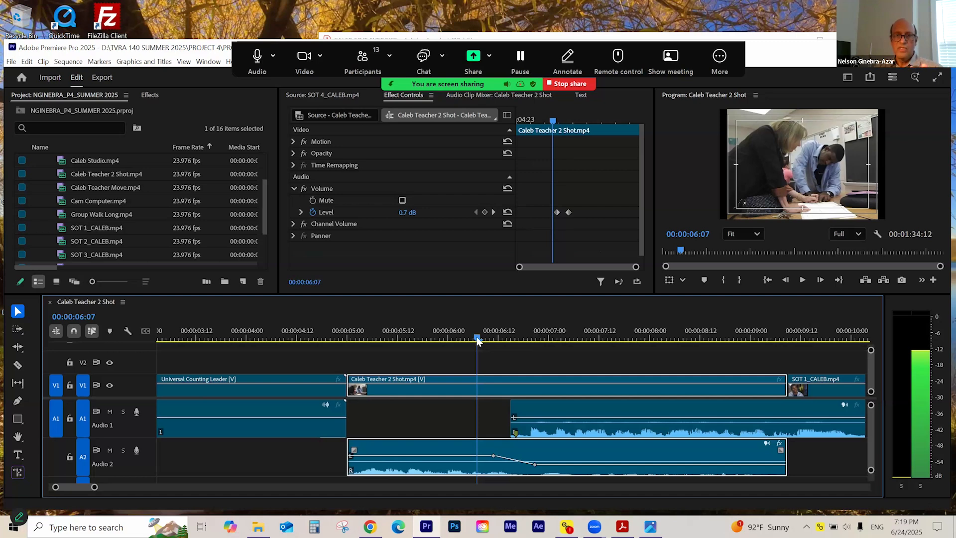
left_click_drag(485, 336, 505, 342)
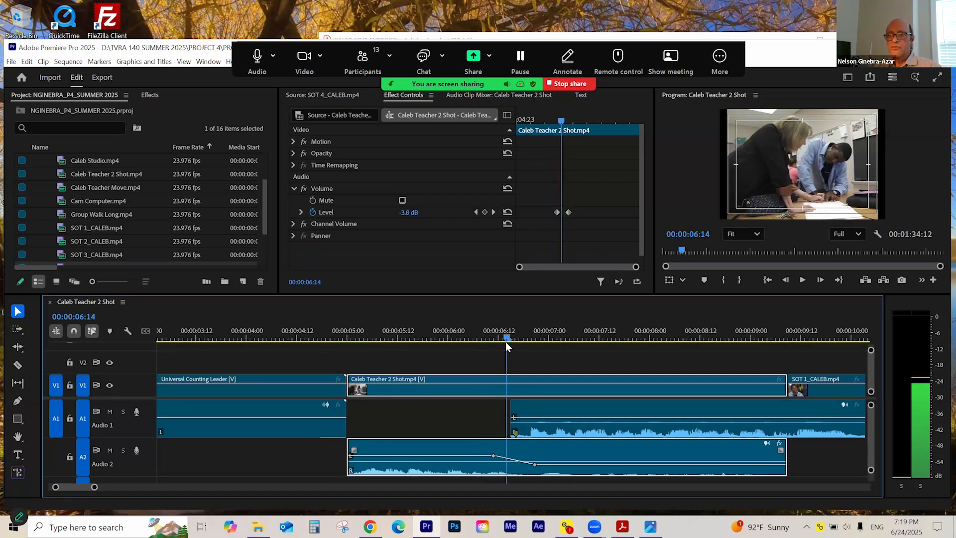
left_click_drag(506, 341, 332, 360)
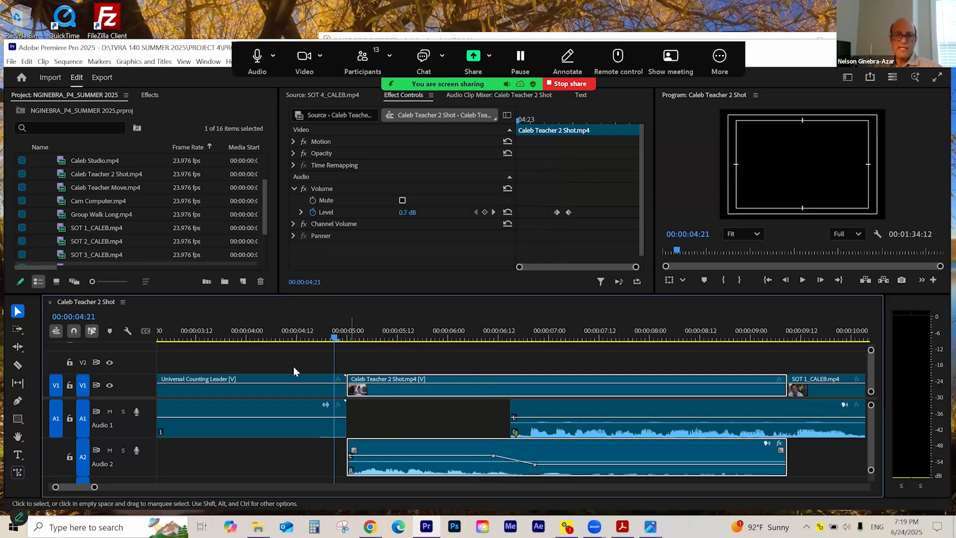
key("space")
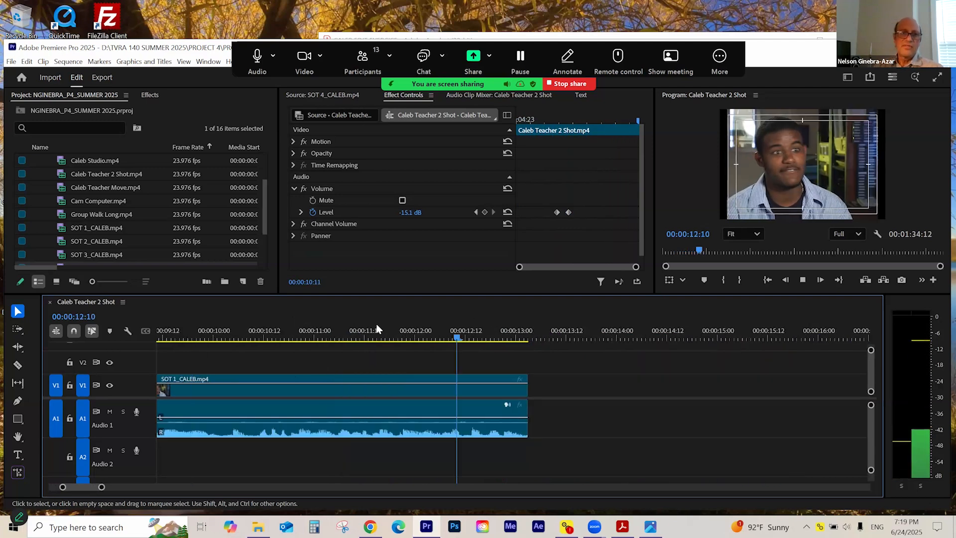
key("space")
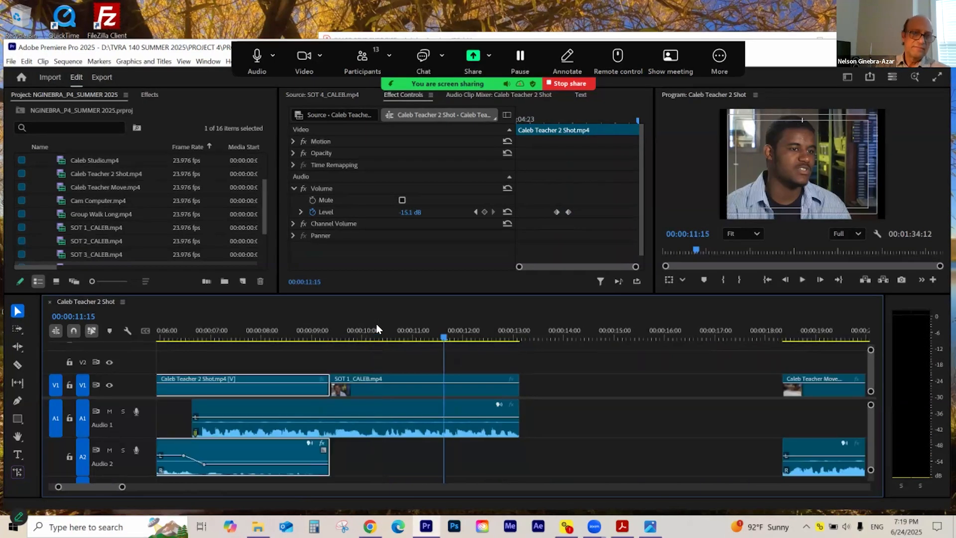
- Play the split edit from 00:00:04:19 through the Caleb Teacher 2 Shot to about 00:00:10:00 in SOT 1_CALEB
left_click(232, 330)
key("=")
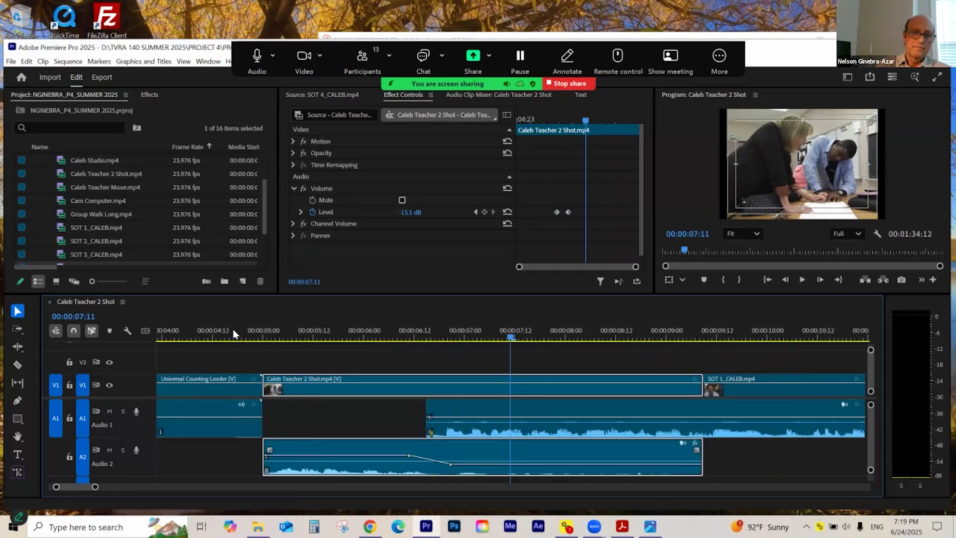
left_click_drag(255, 333, 234, 346)
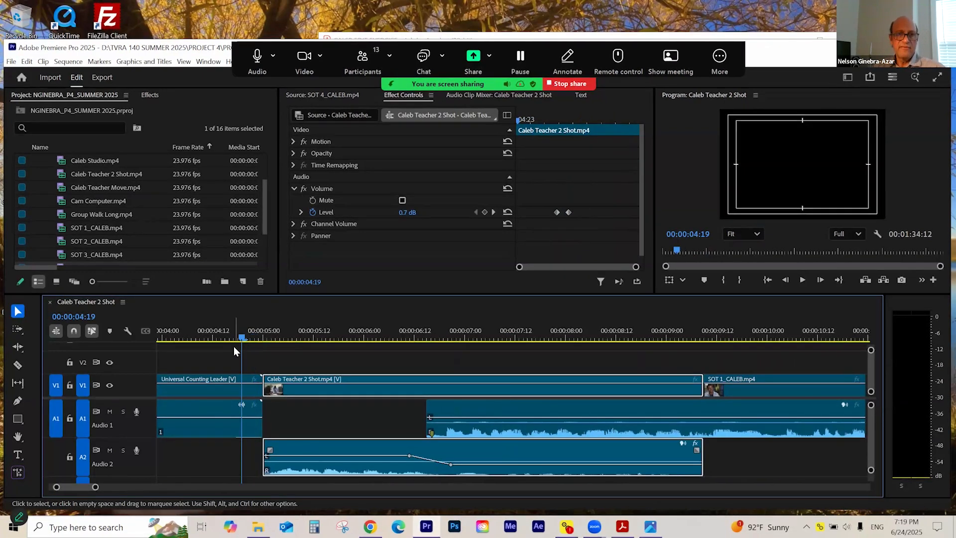
key("space")
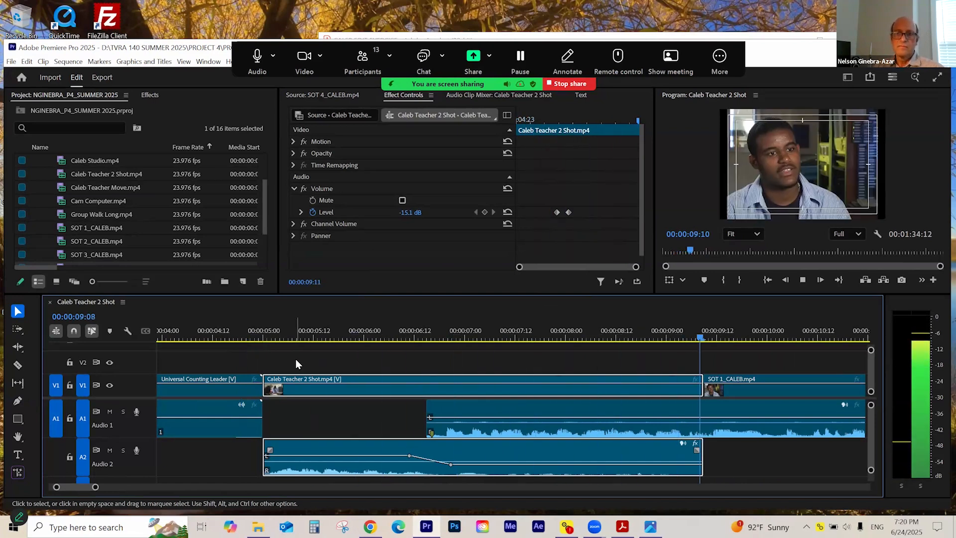
key("space")
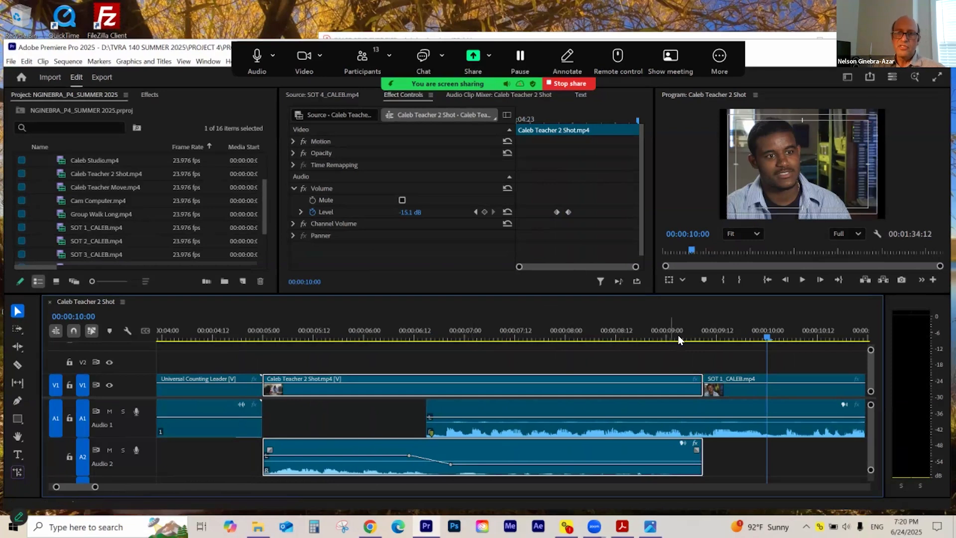
- Deselect the Caleb Teacher 2 Shot and replay it with its lowered natural sound into the SOT 1_CALEB interview
left_click(679, 336)
left_click(696, 337)
key("minus")
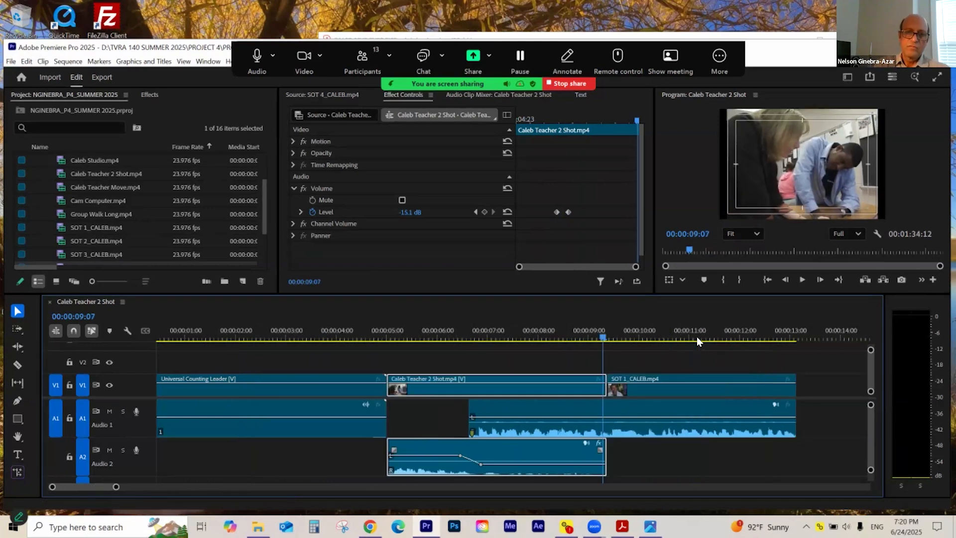
left_click_drag(604, 340, 527, 339)
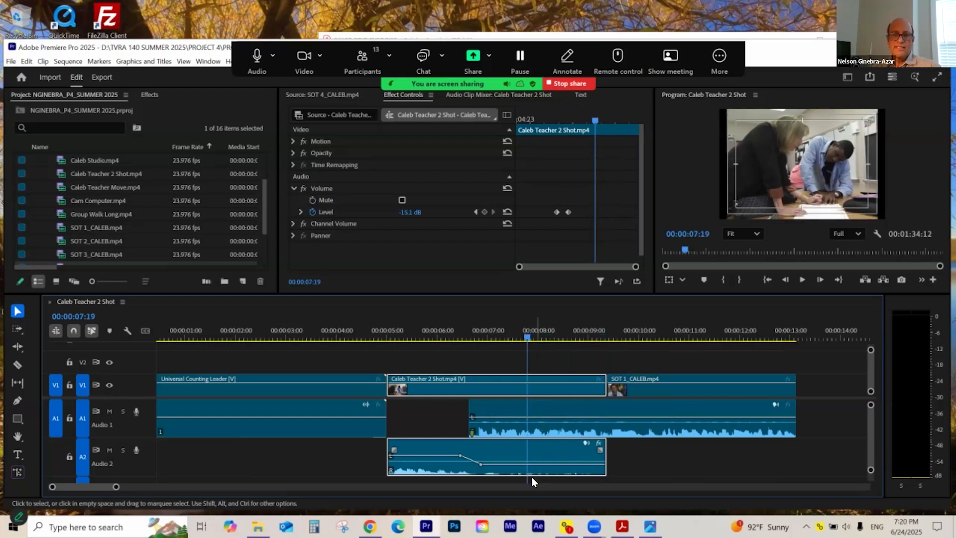
left_click(521, 357)
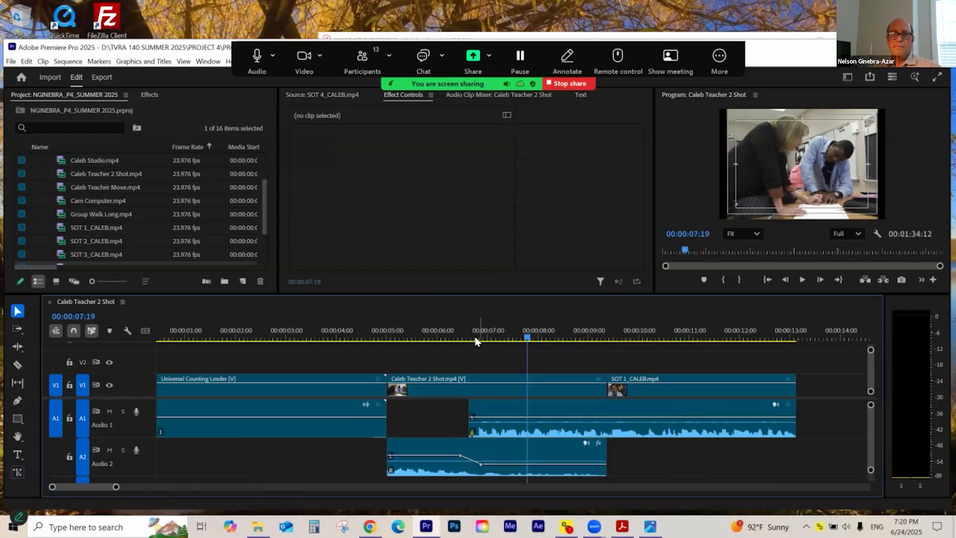
left_click_drag(460, 343, 453, 346)
key("space")
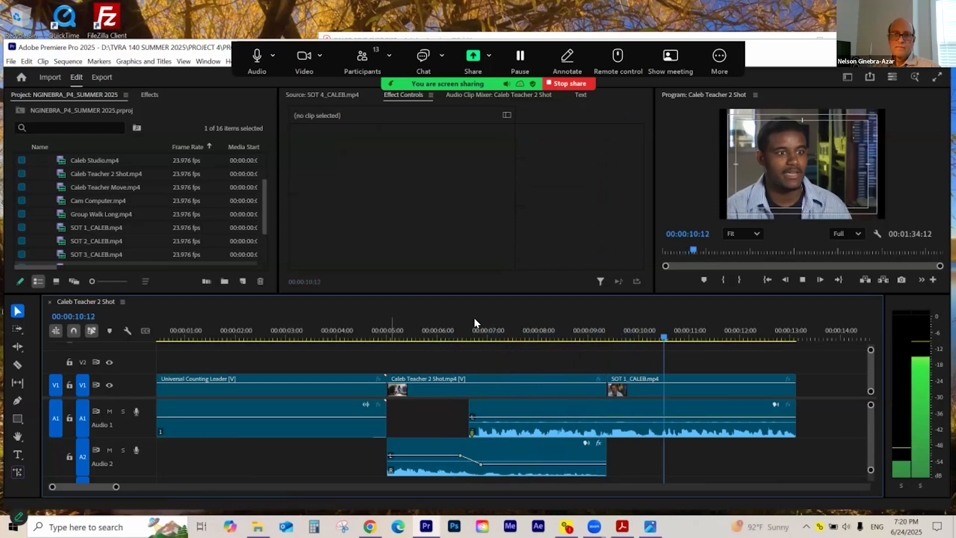
key("space")
- Set the volume level of the second keyframe on the Caleb Teacher 2 Shot audio, at 00:00:06:20, to -12 dB
left_click(516, 456)
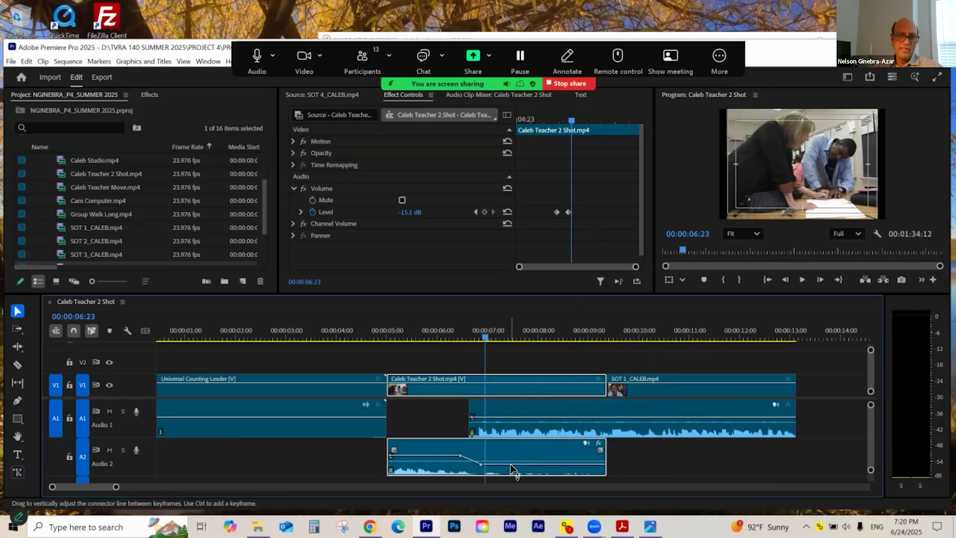
left_click_drag(510, 464, 510, 463)
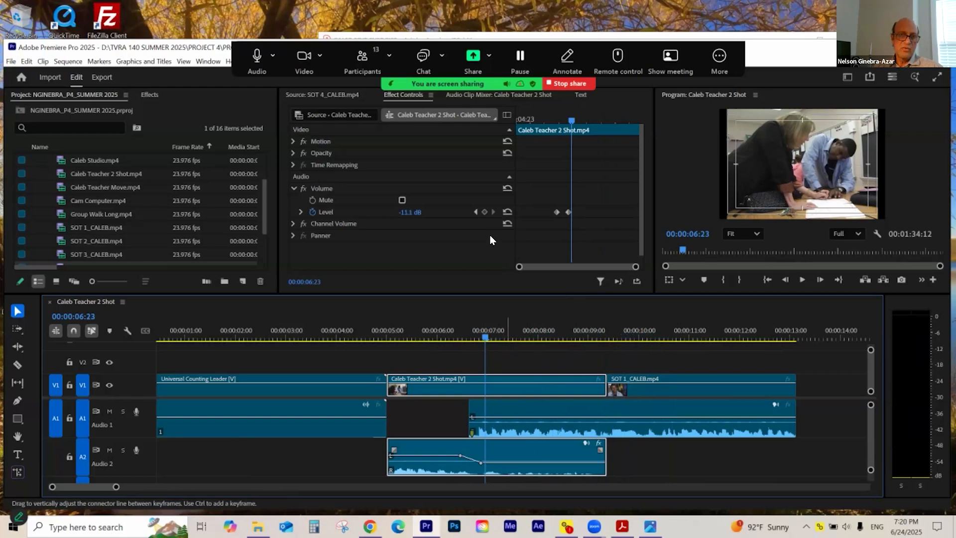
left_click(475, 212)
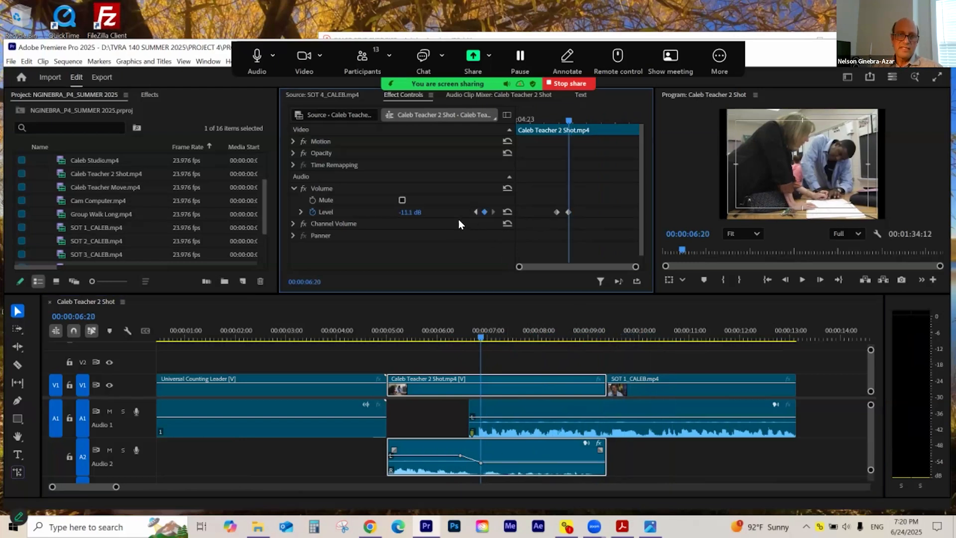
left_click(416, 210)
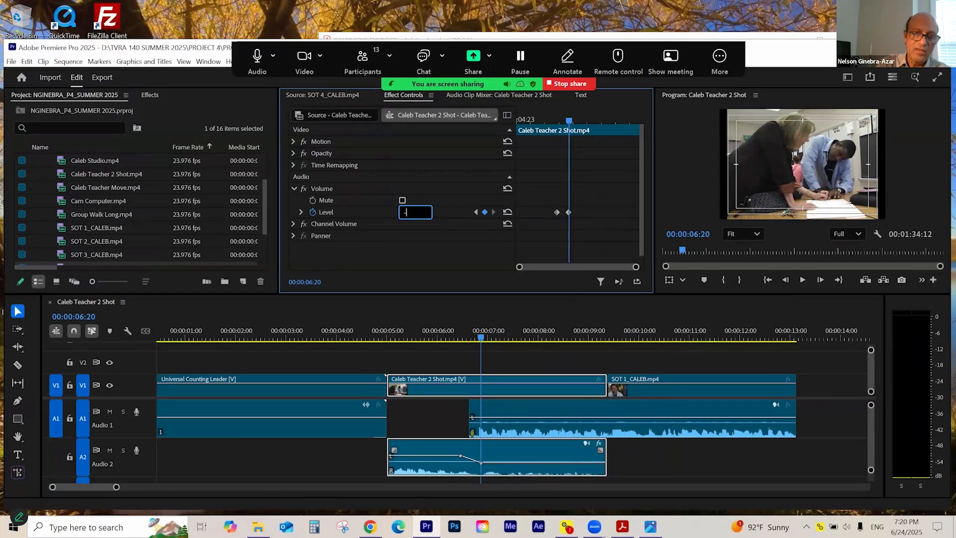
type("-12")
key("Return")
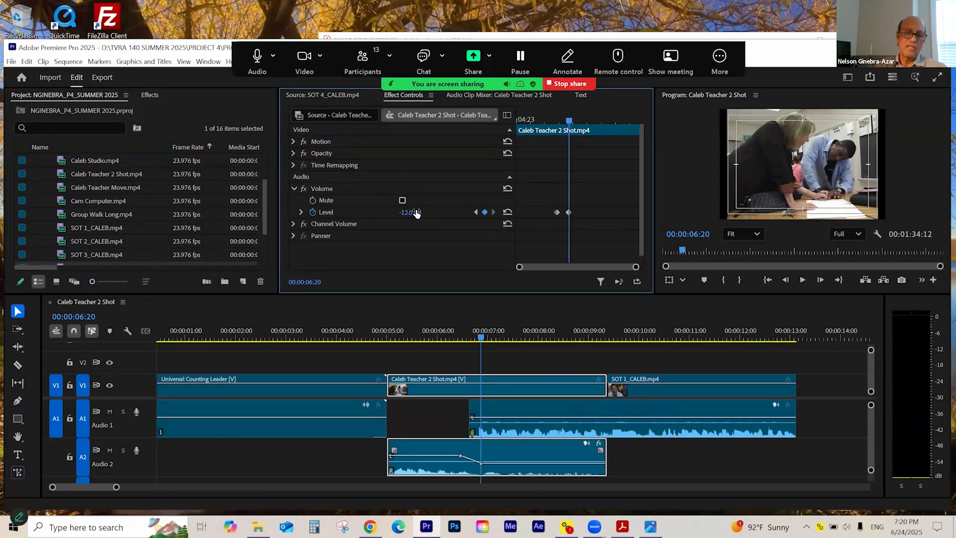
- Play the adjusted split edit from 00:00:04:20 through the end of SOT 1_CALEB
left_click(382, 338)
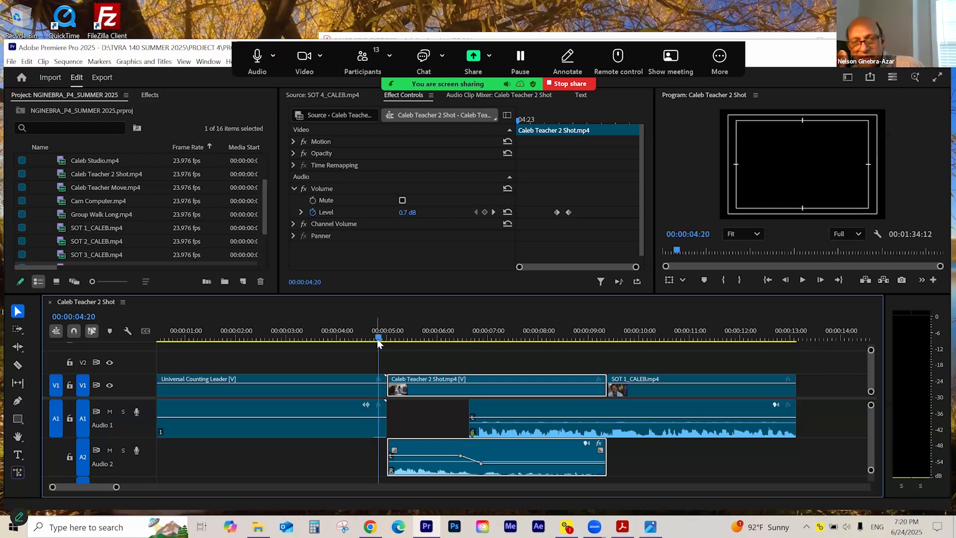
key("space")
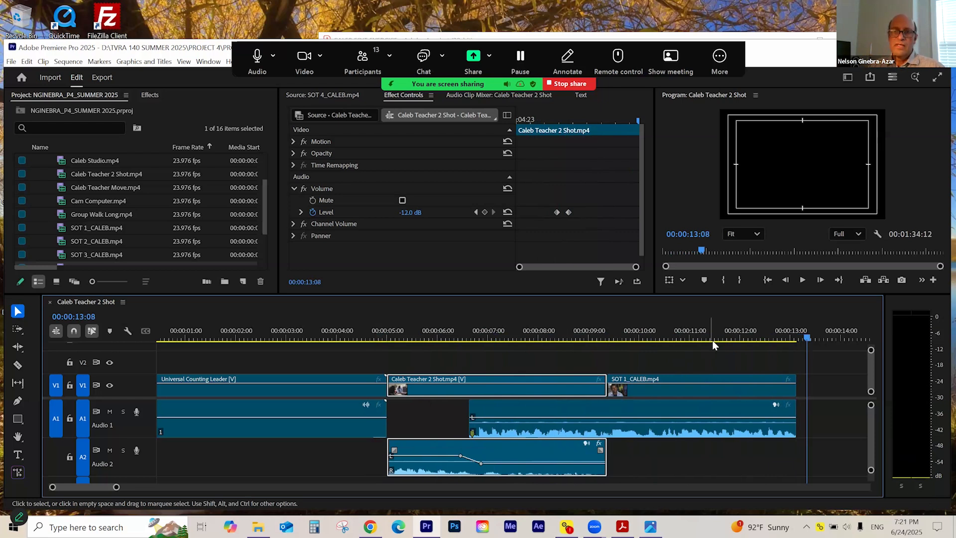
- Save the project with the playhead over SOT 1_CALEB and stop sharing the screen
left_click(728, 341)
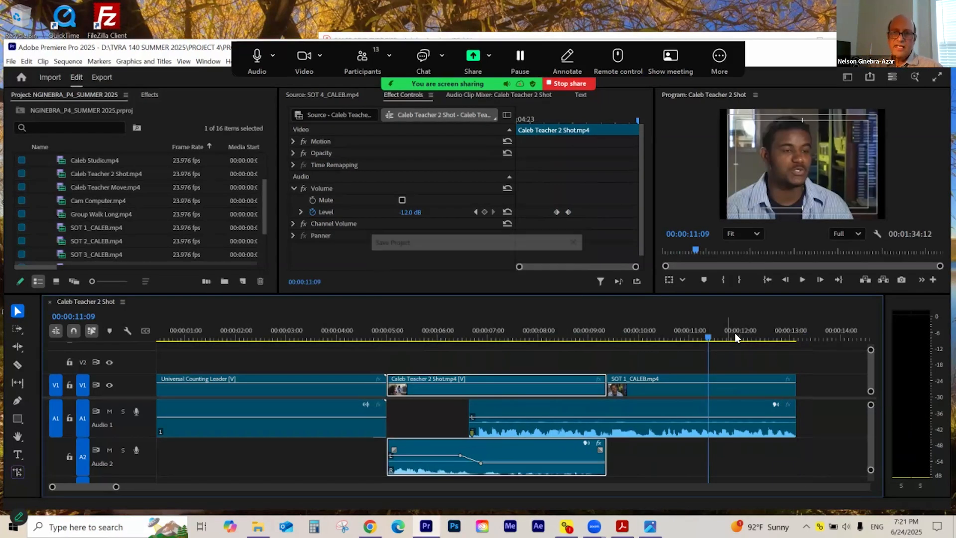
left_click(747, 333)
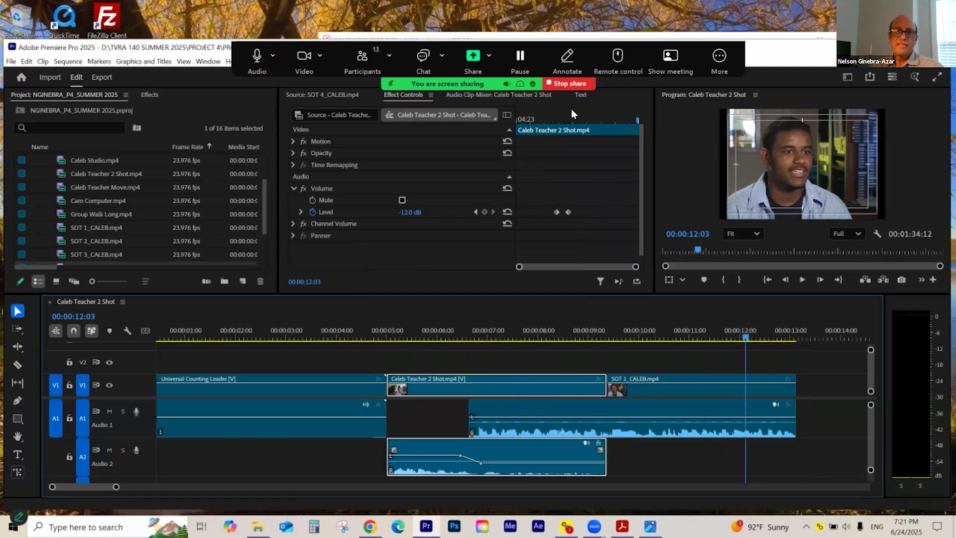
left_click(570, 83)
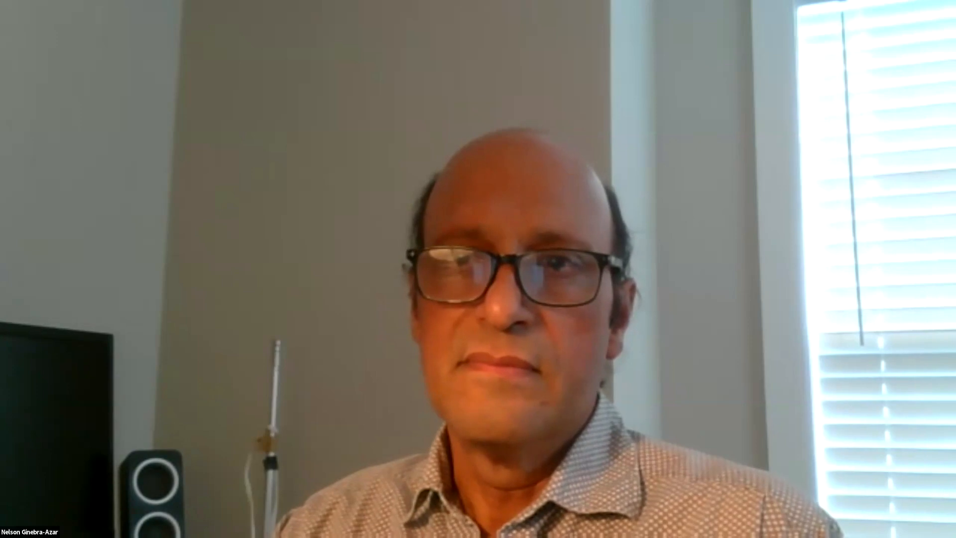
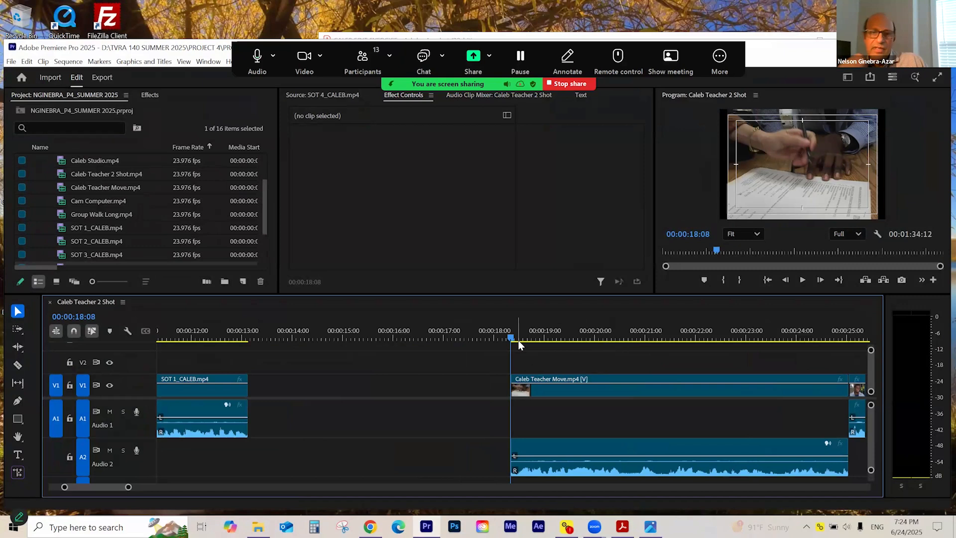
- Play the beginning of Caleb Teacher Move and examine the gap between it and SOT 1_CALEB in the sequence
key("space")
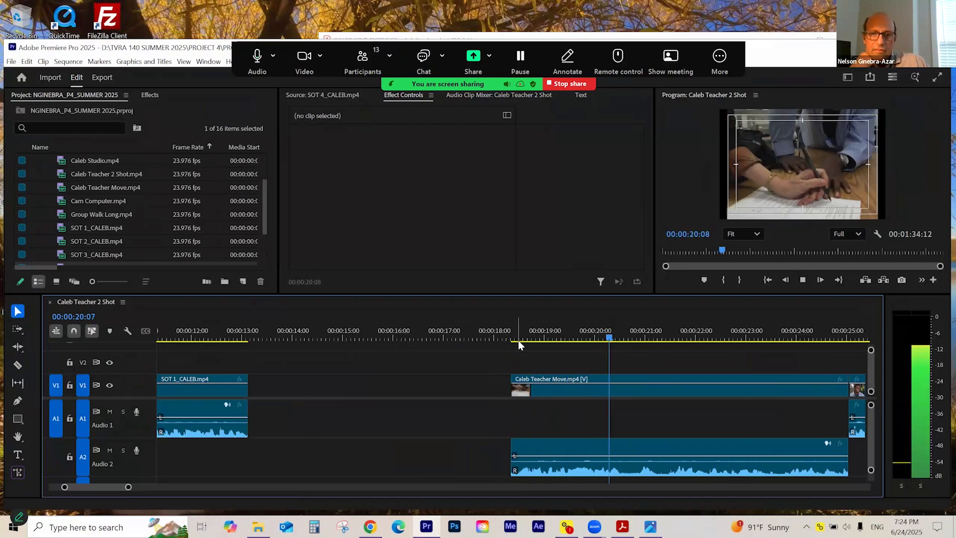
key("space")
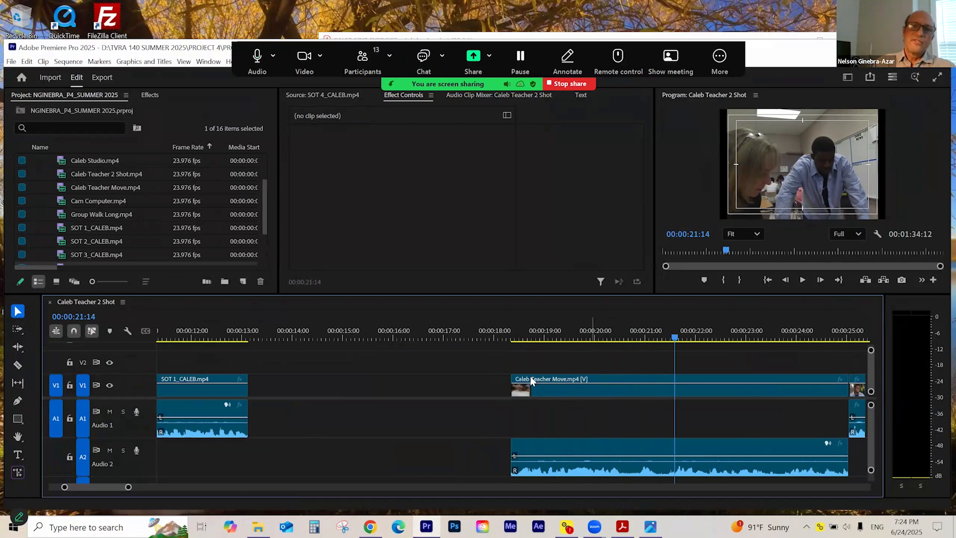
left_click(232, 338)
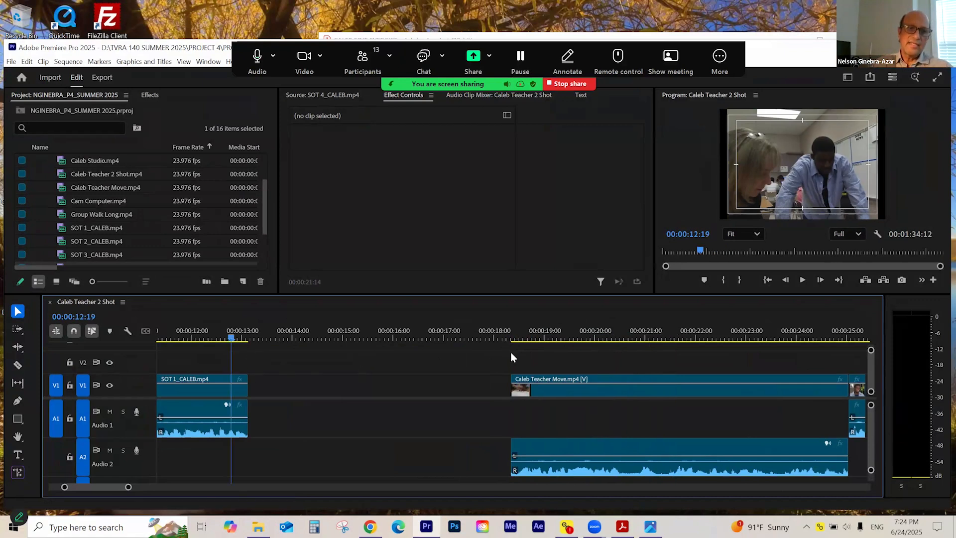
left_click_drag(526, 340, 625, 349)
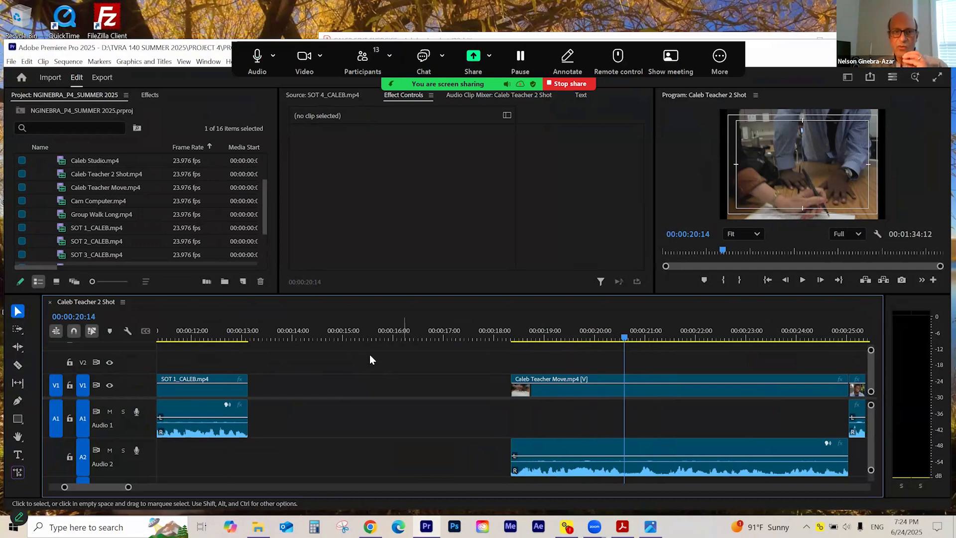
left_click(365, 336)
key("minus")
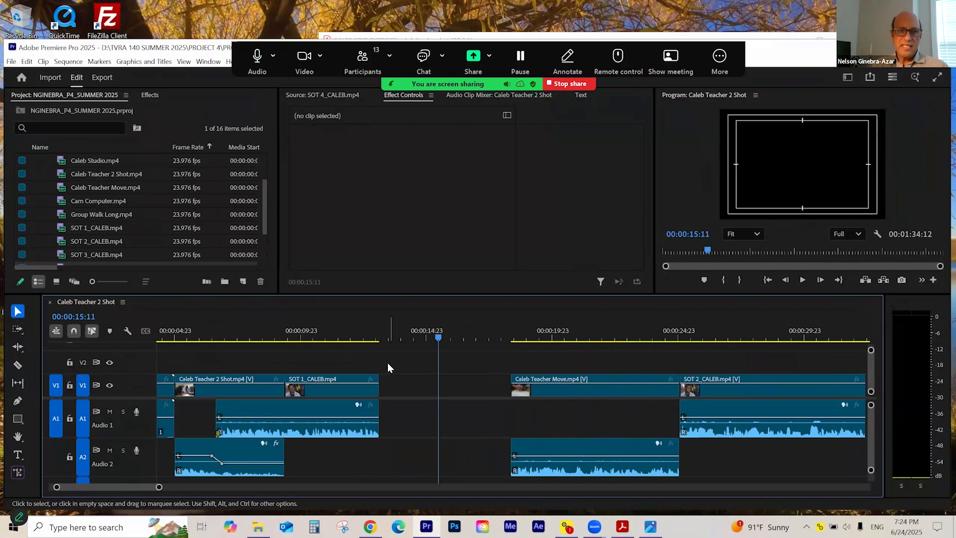
left_click(341, 337)
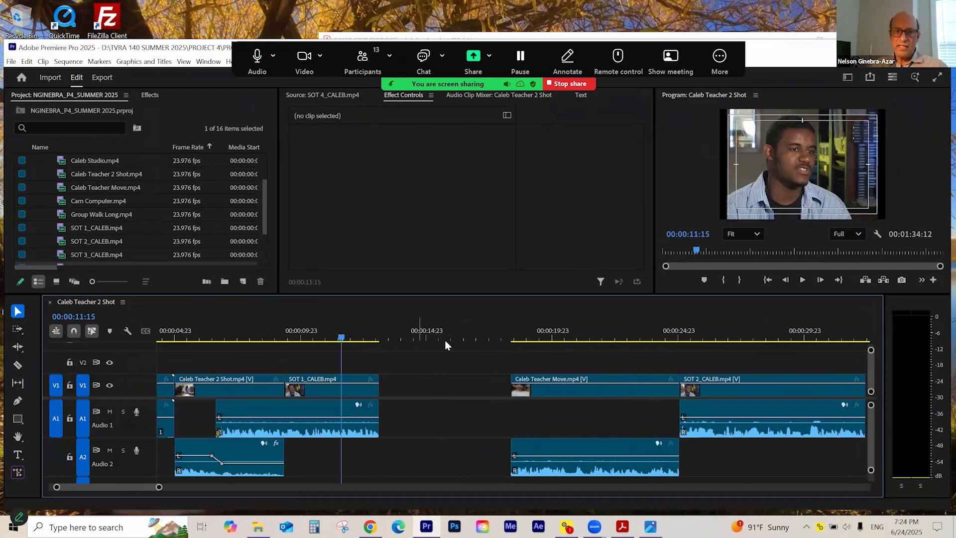
left_click(513, 338)
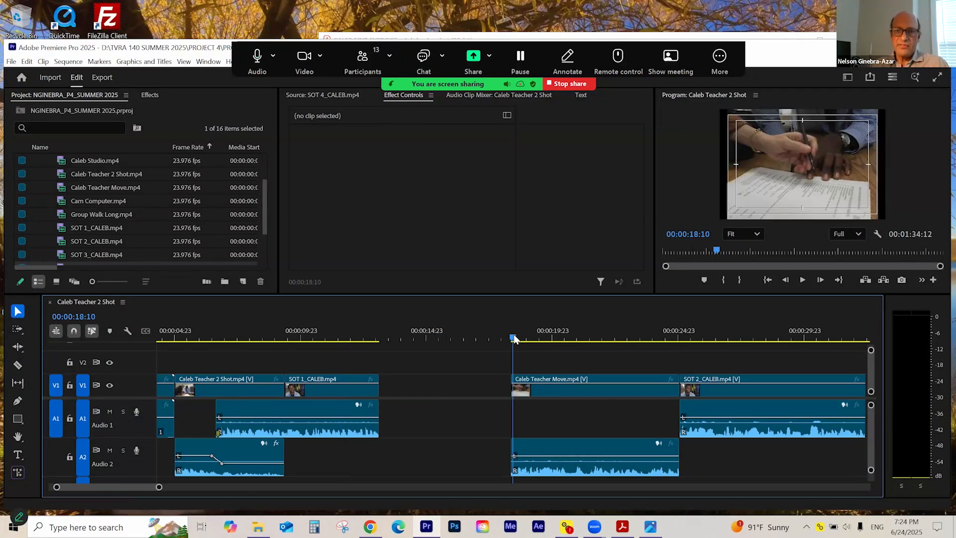
- Play the Caleb Teacher Move natural sound again from the clip's first frame at 00:00:18:08
key("equal")
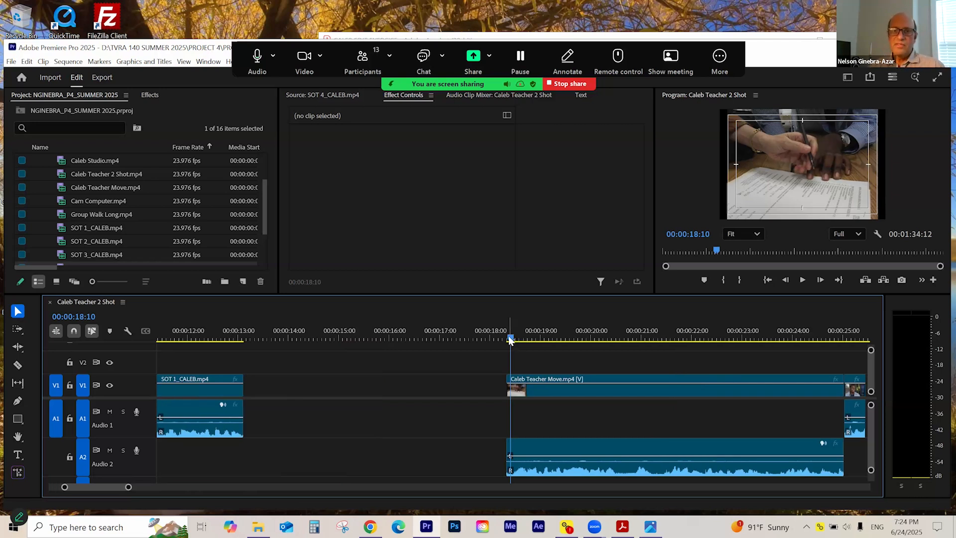
left_click(507, 339)
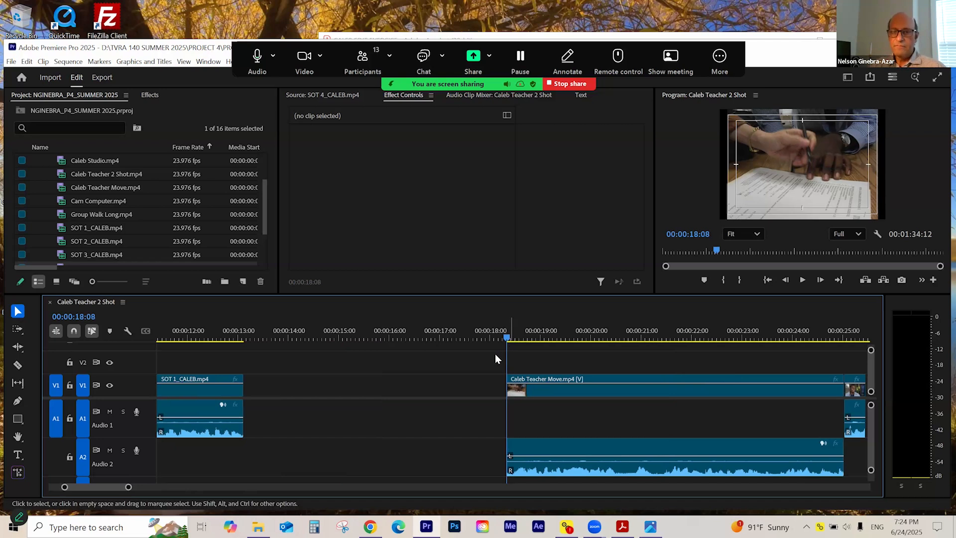
key("space")
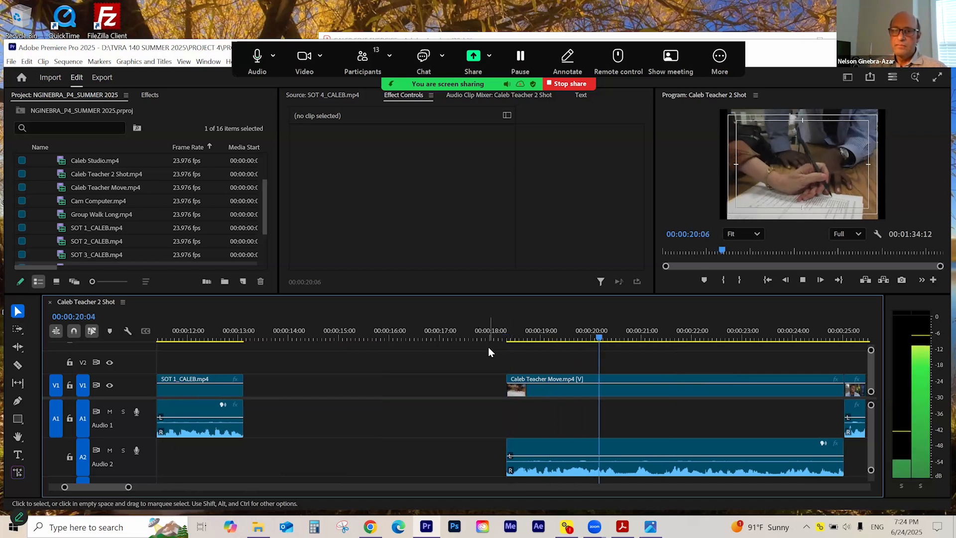
key("space")
- Ripple delete the gap between SOT 1_CALEB and Caleb Teacher Move and move the playhead to their cut at 00:00:13:03
left_click(506, 338)
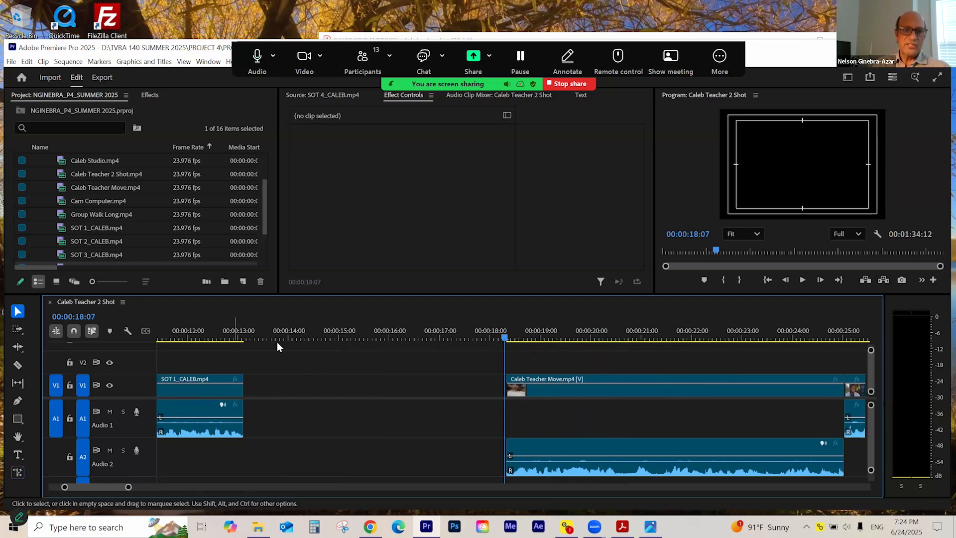
right_click(318, 386)
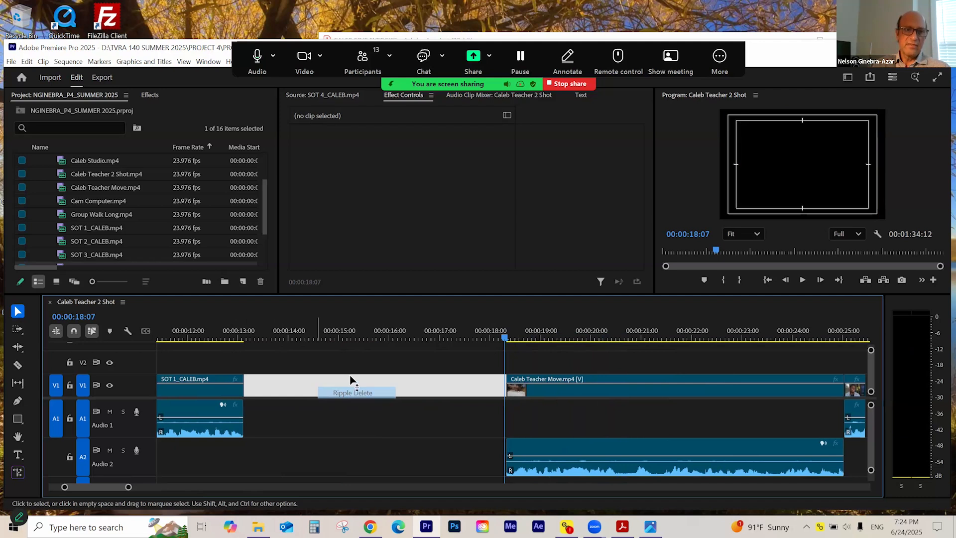
left_click(355, 393)
key("Up")
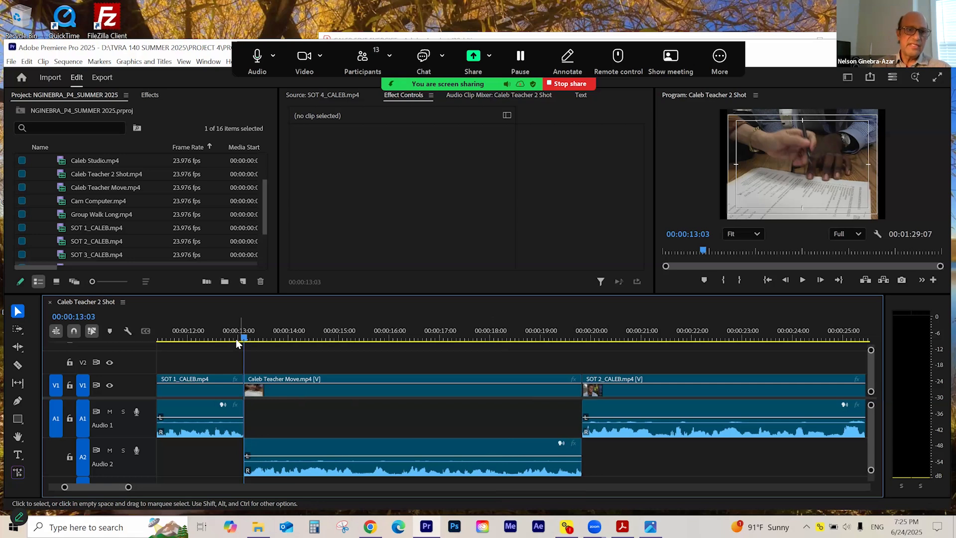
- Play across the cut from SOT 1_CALEB into Caleb Teacher Move and park the playhead at 00:00:15:07
left_click(223, 340)
key("space")
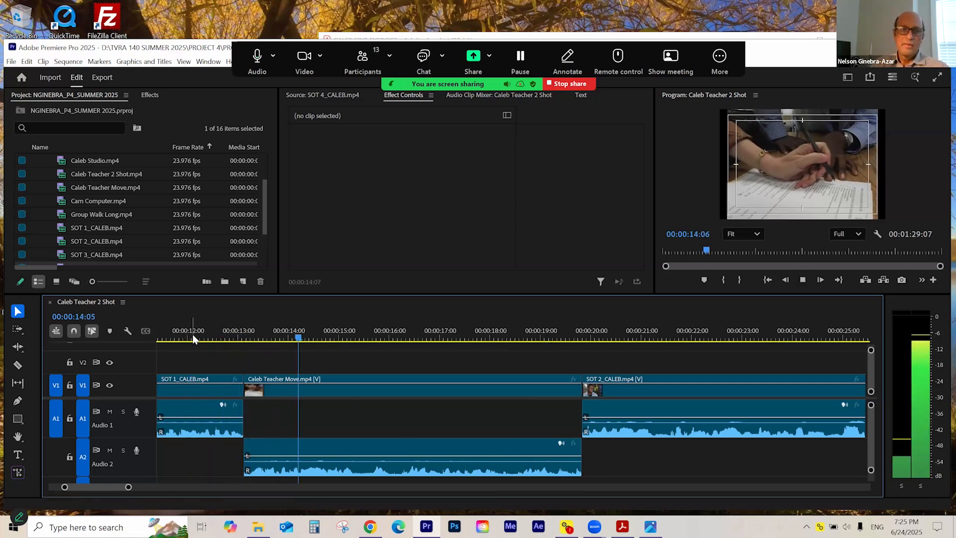
key("space")
left_click_drag(297, 334, 354, 355)
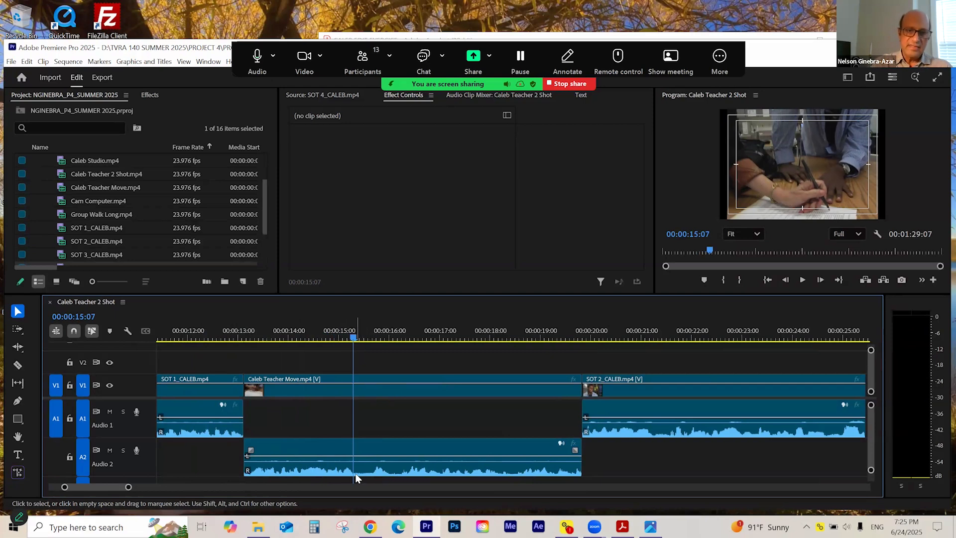
key("=")
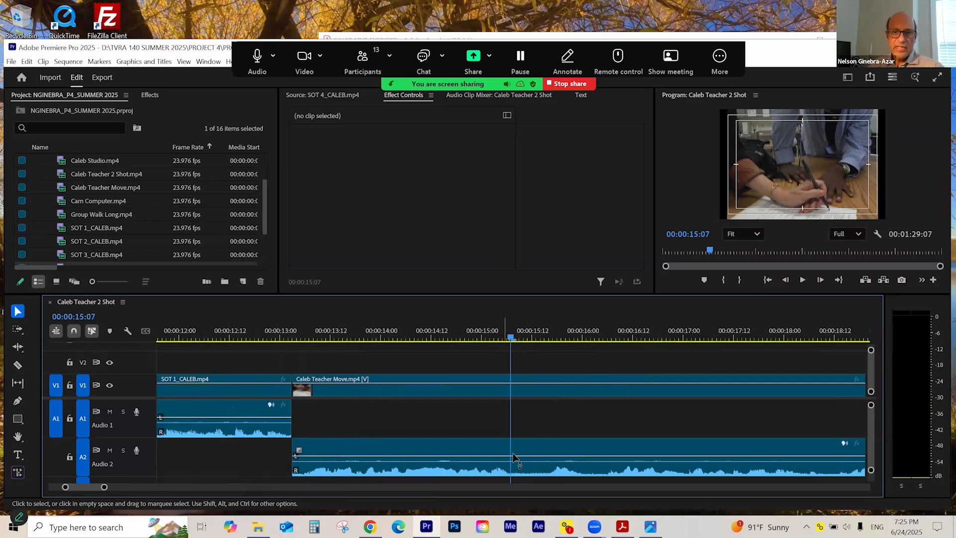
- Replay the cut from SOT 1_CALEB into Caleb Teacher Move and park the playhead at 00:00:15:09
left_click_drag(493, 342, 376, 355)
left_click_drag(312, 360, 207, 340)
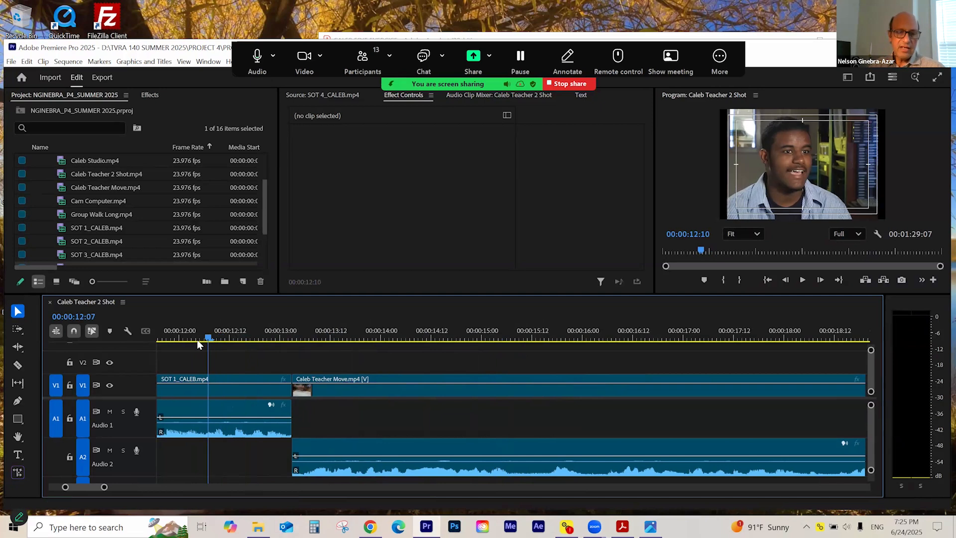
key("space")
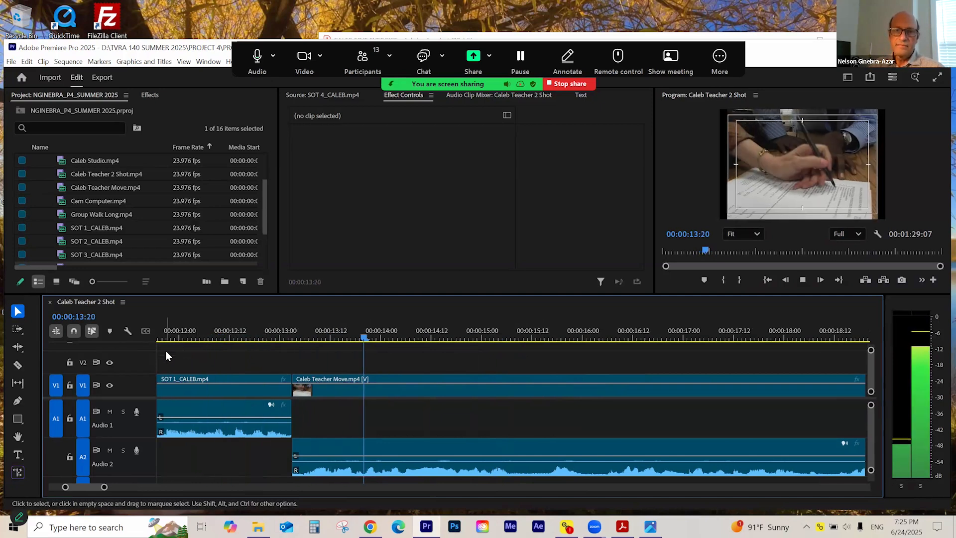
key("space")
left_click_drag(485, 339, 522, 350)
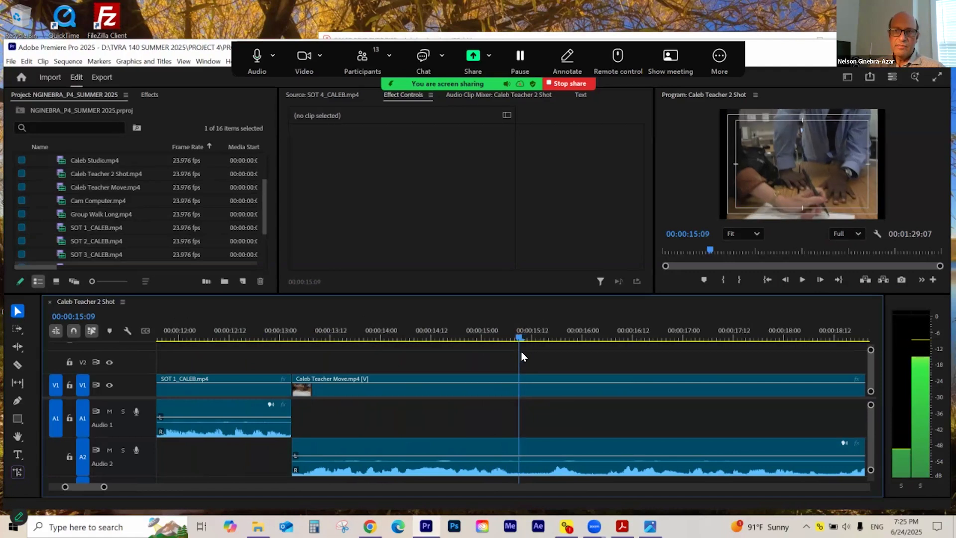
- Add two volume keyframes to the Caleb Teacher Move audio from about 00:00:15:09 and lower the level after the second to -12.4 dB
left_click(518, 459, "ctrl")
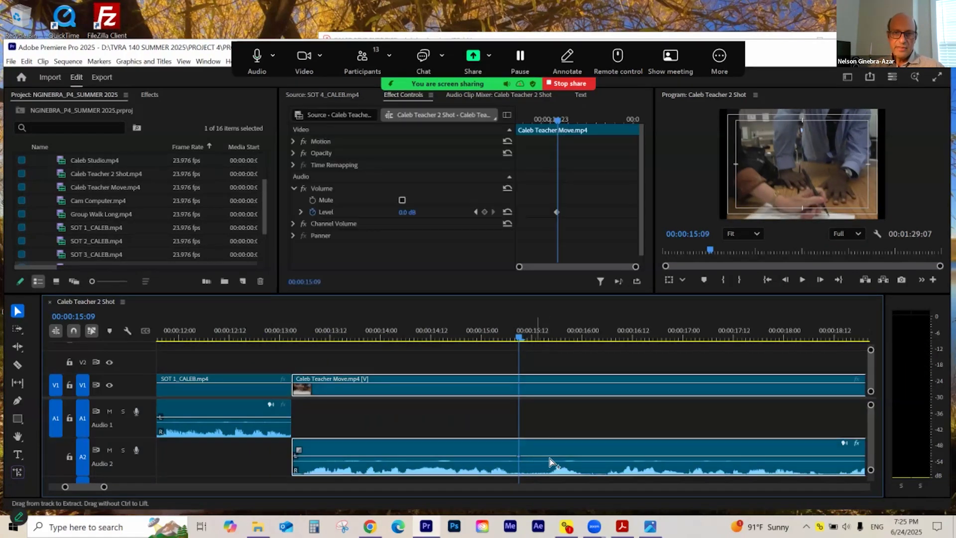
left_click(554, 457, "ctrl")
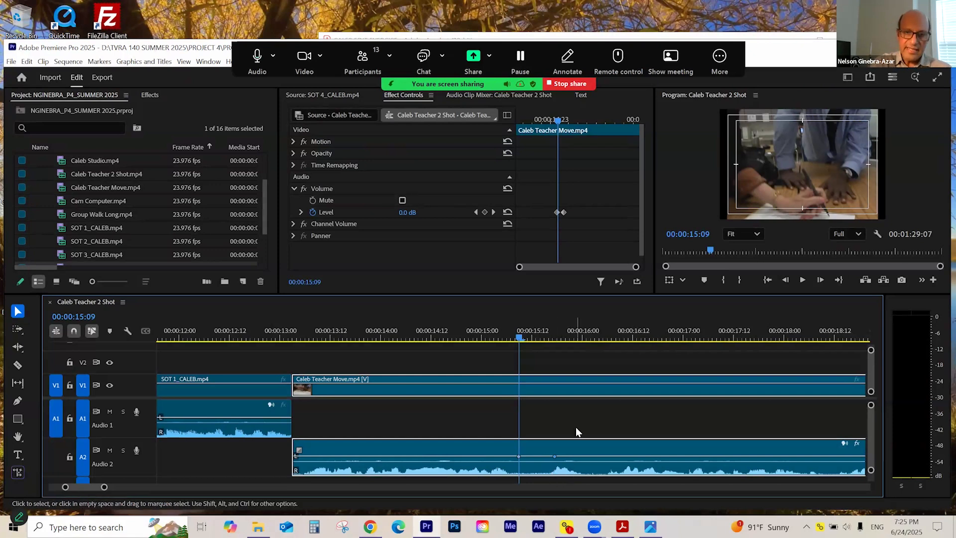
key("equal")
key("equal")
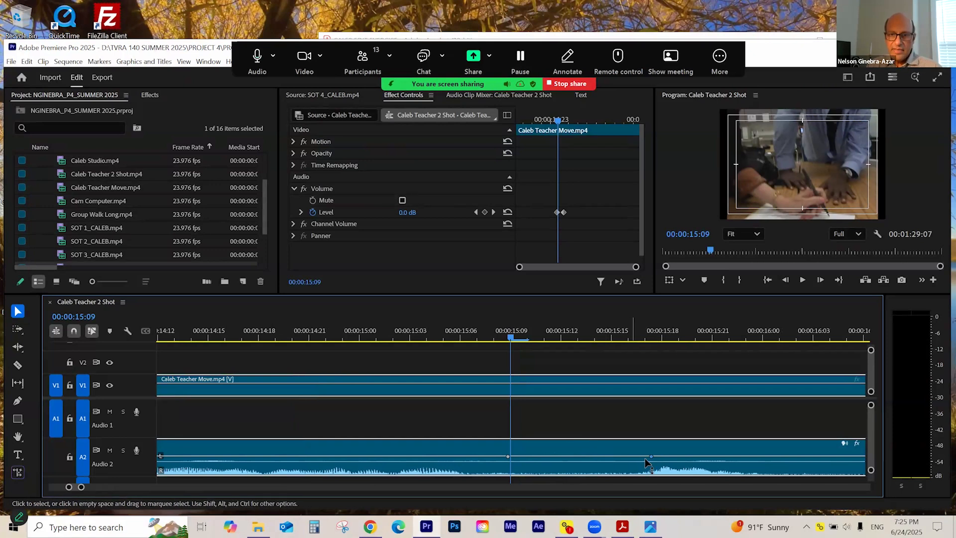
left_click_drag(651, 456, 620, 457)
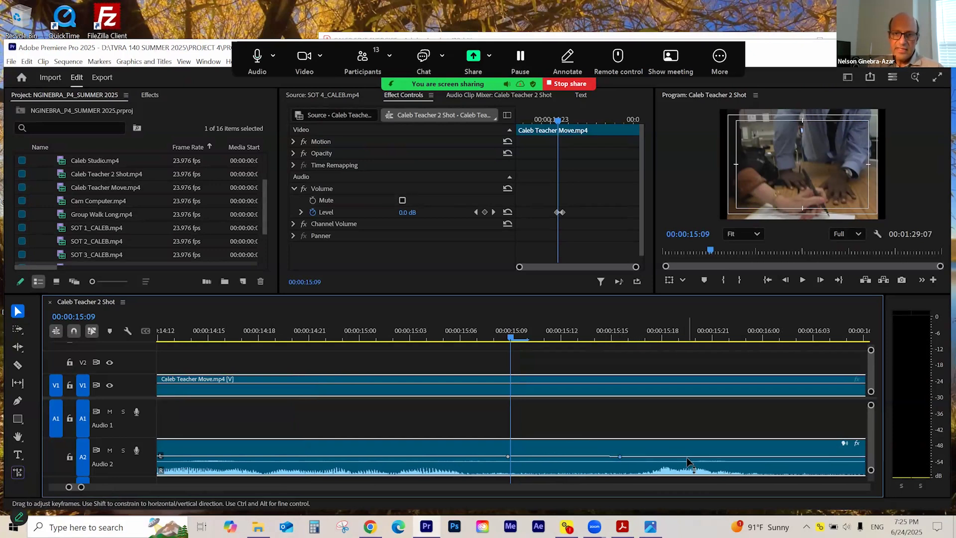
left_click_drag(697, 457, 697, 464)
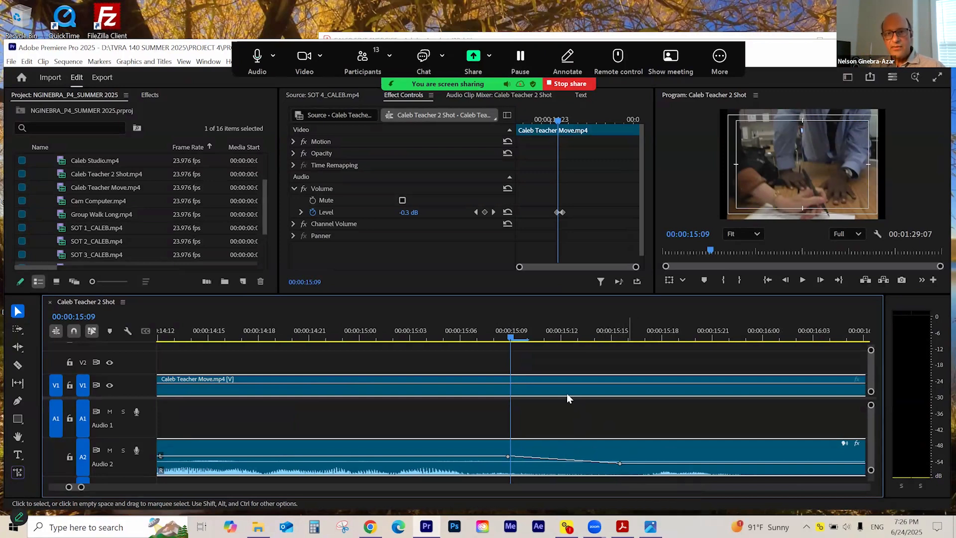
- Scrub through Caleb Teacher Move to examine the volume dip between its two keyframes, ending at 00:00:15:10
left_click(495, 338)
key("minus")
key("minus")
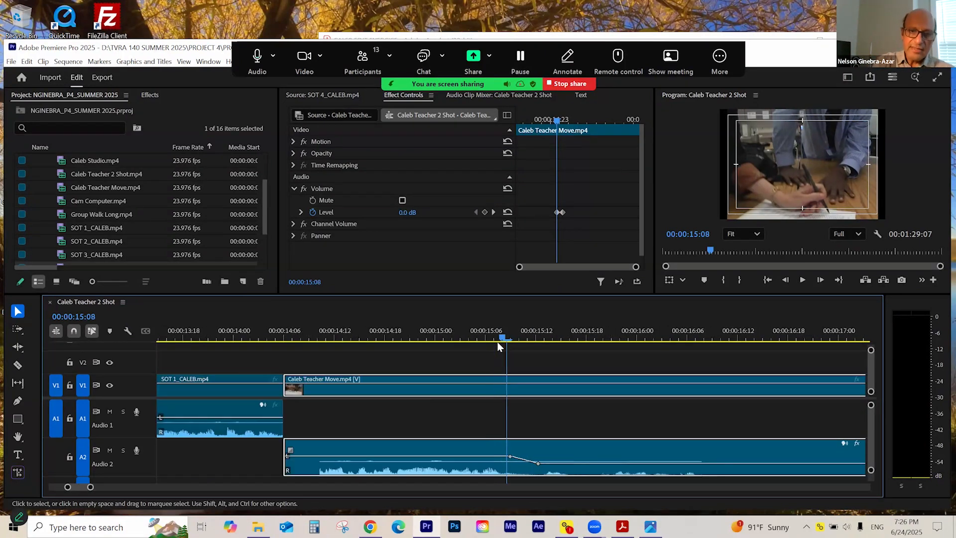
left_click(576, 339)
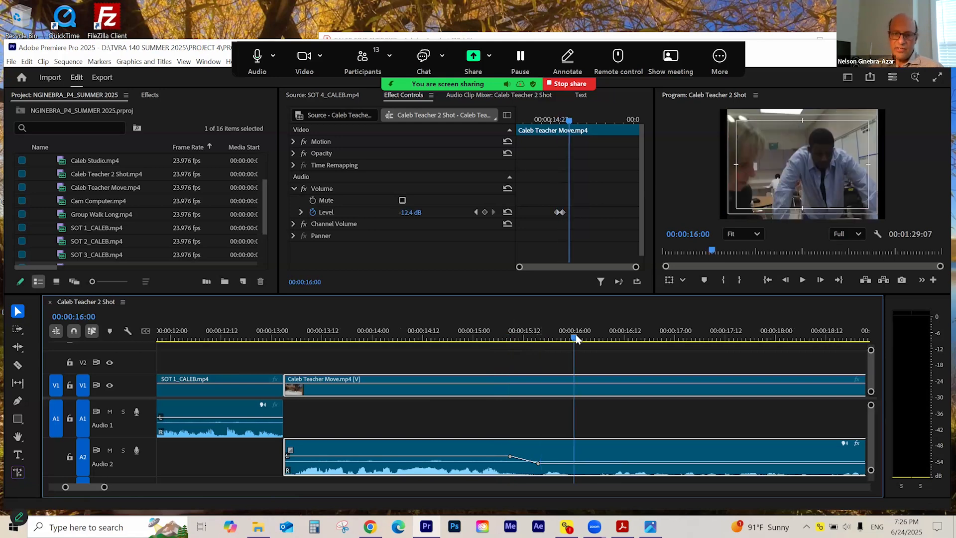
key("minus")
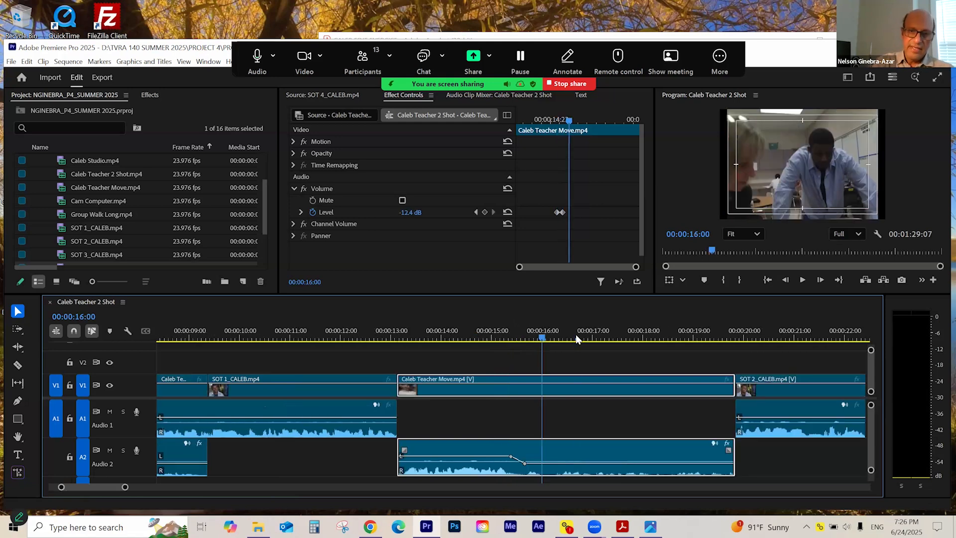
left_click(491, 338)
left_click_drag(501, 338, 528, 349)
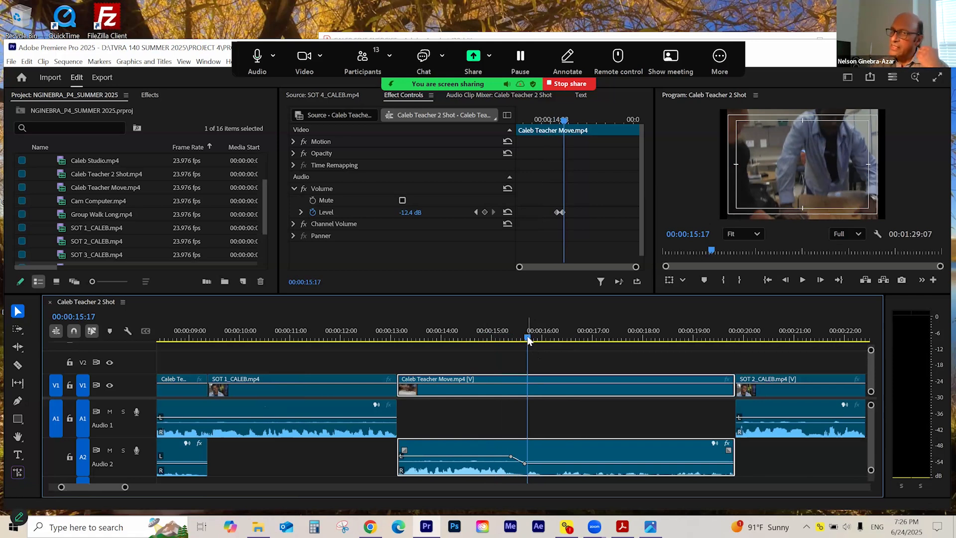
left_click(400, 339)
left_click_drag(403, 340, 582, 371)
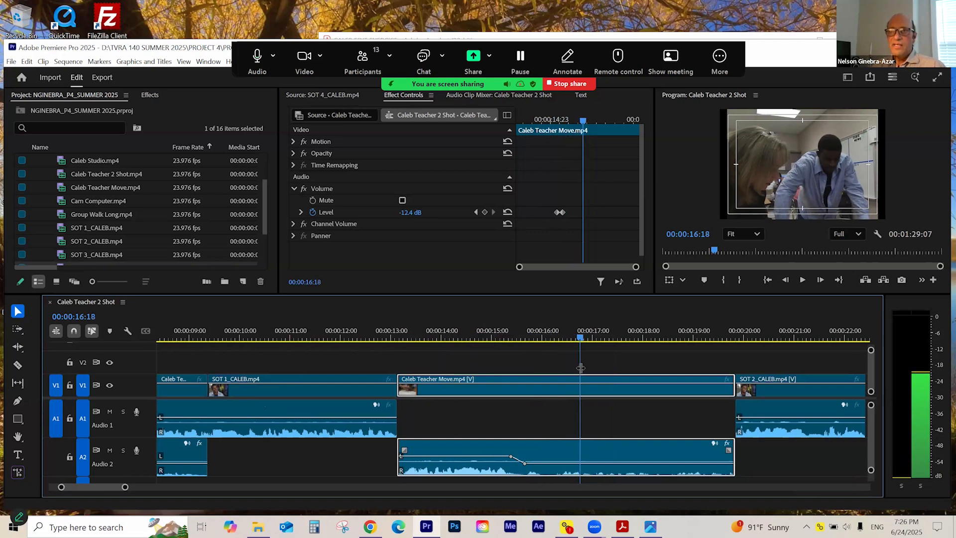
mouse_move(512, 341)
left_mouse_down()
mouse_move(584, 345)
mouse_move(513, 353)
left_mouse_up()
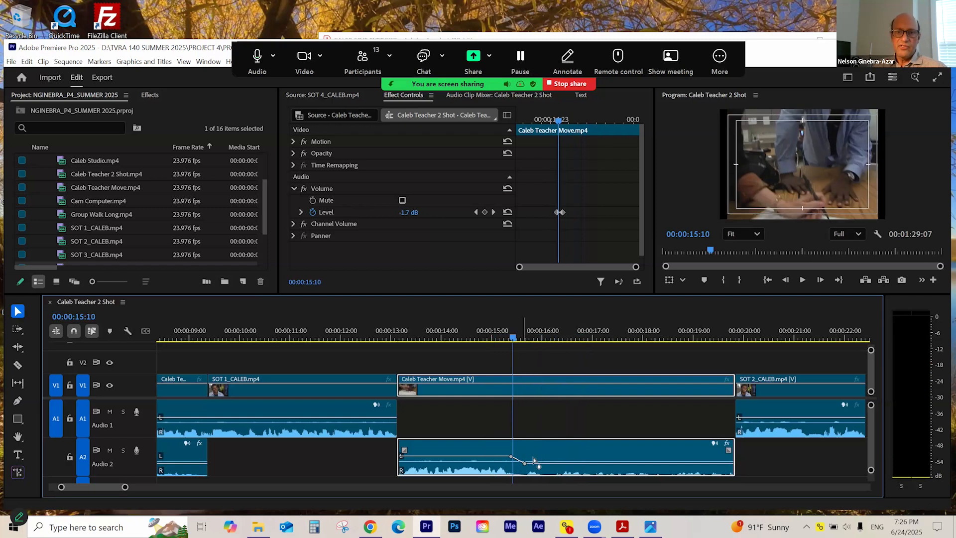
left_click(749, 393)
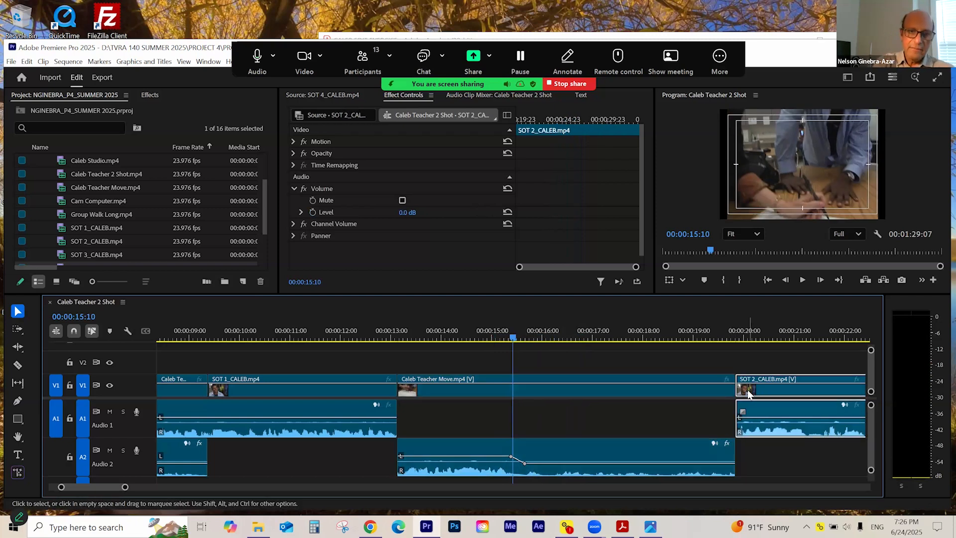
key("minus")
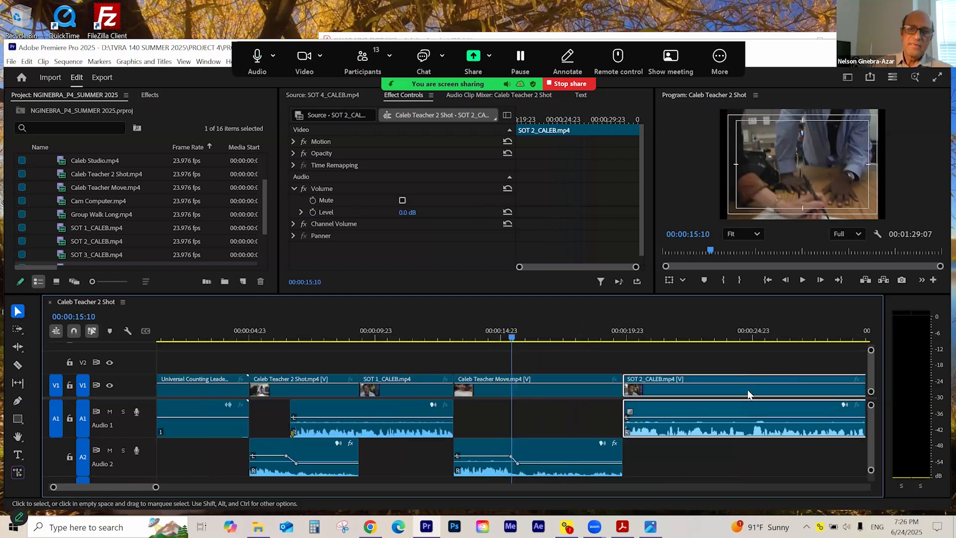
right_click(686, 393)
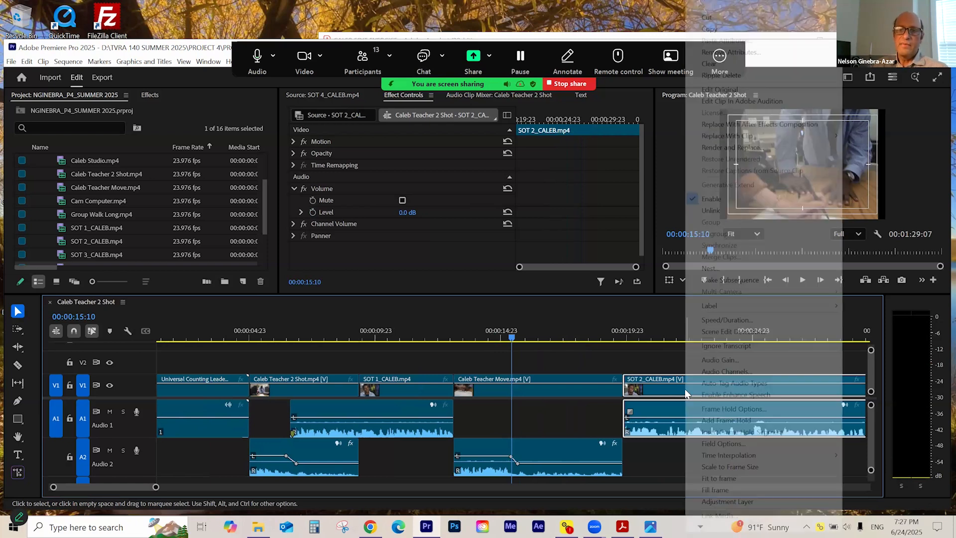
left_click(640, 359)
left_click(554, 442)
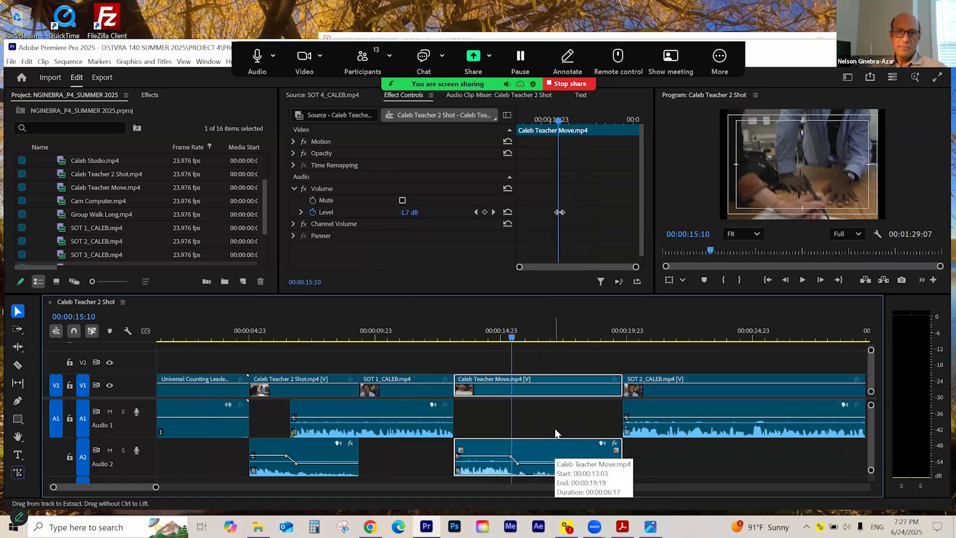
- Park the playhead at 00:00:22:00 within SOT 2_CALEB and unlink that clip's video from its audio
left_click(657, 392)
key("minus")
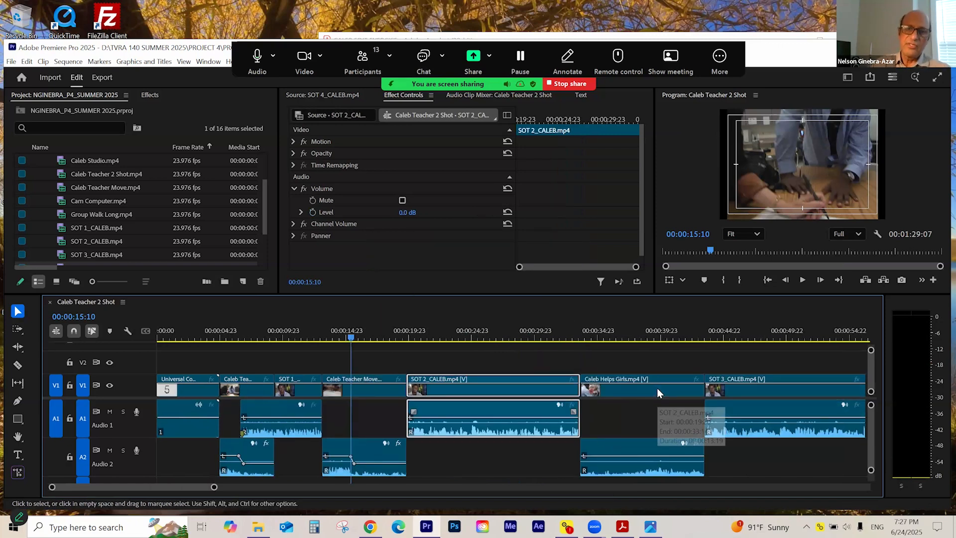
left_click(435, 337)
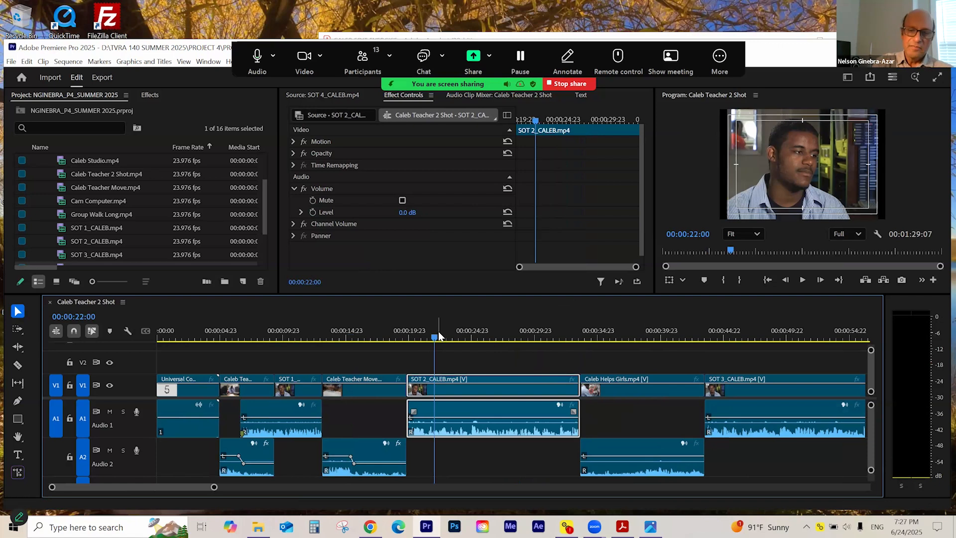
key("equal")
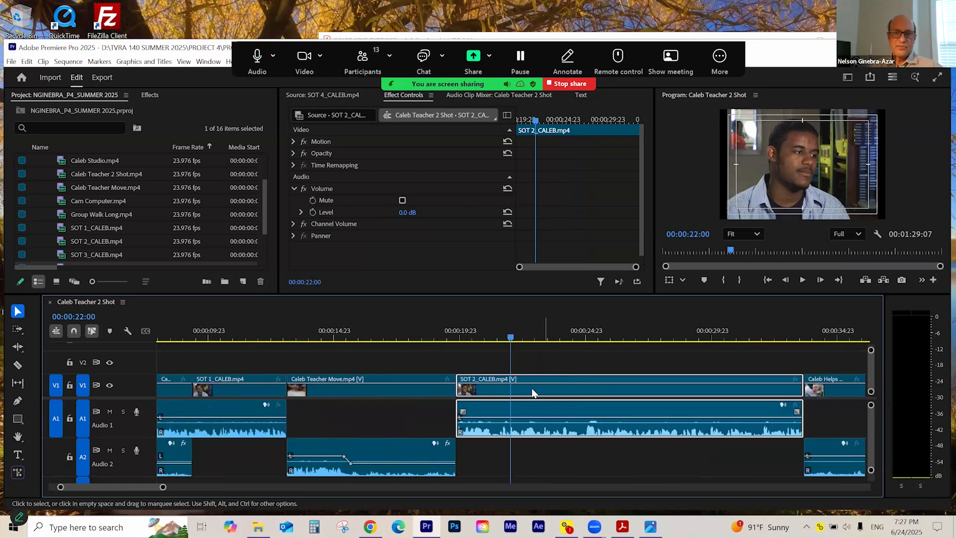
right_click(517, 395)
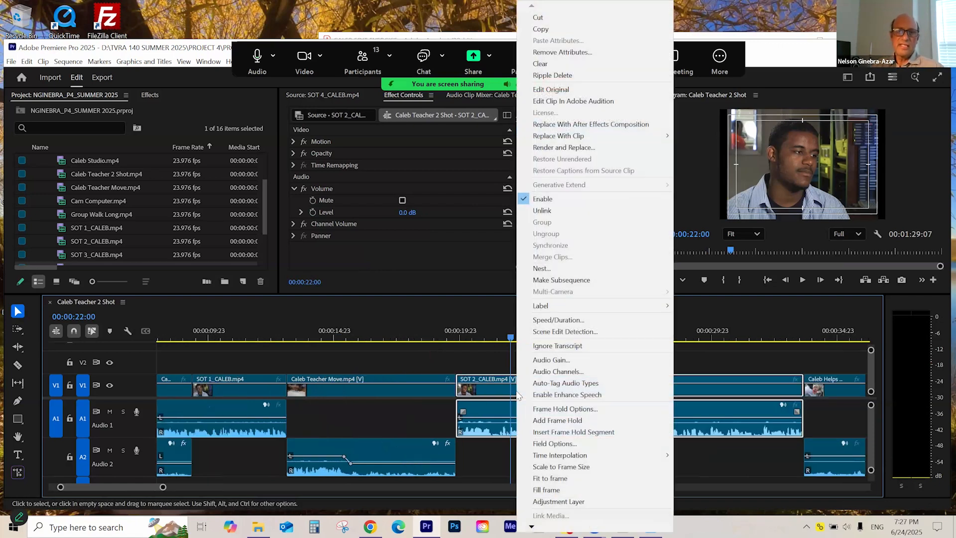
left_click(479, 359)
left_click(537, 392)
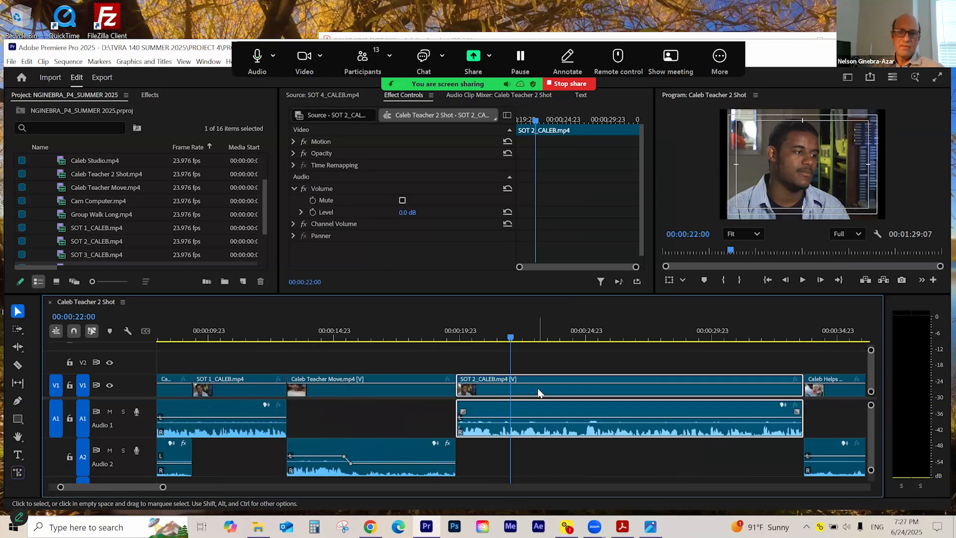
right_click(538, 392)
left_click(572, 213)
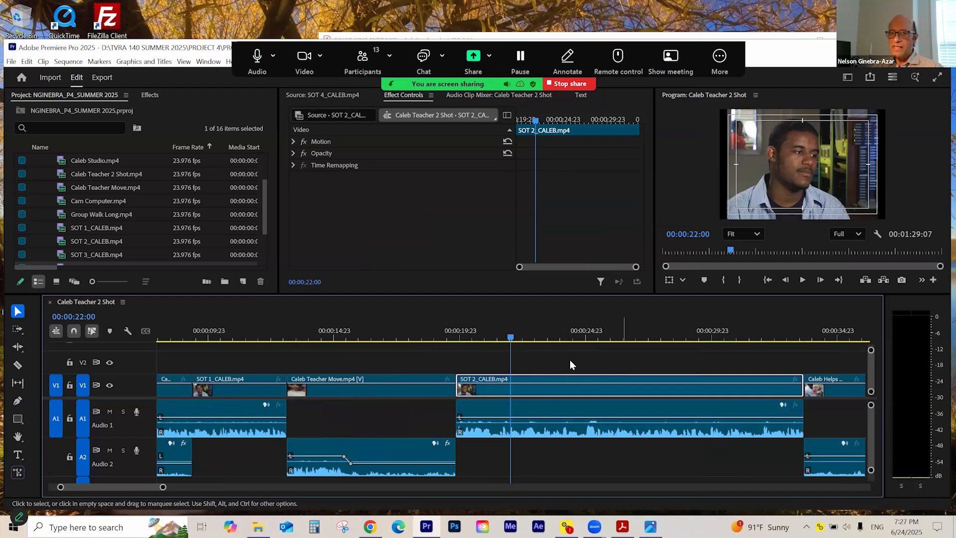
- Play SOT 2_CALEB from its first frame at 00:00:19:20 and move the playhead back to 00:00:28:09
left_click(457, 339)
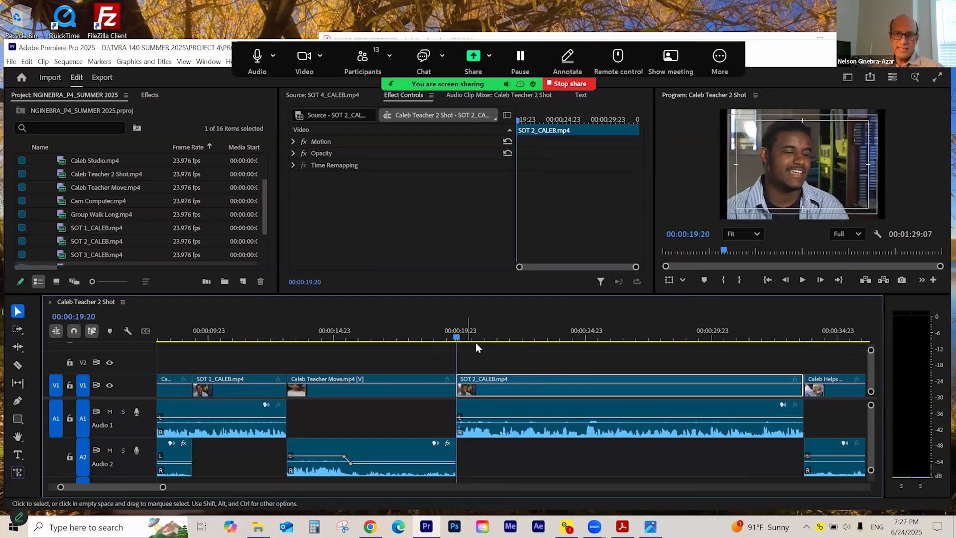
key("space")
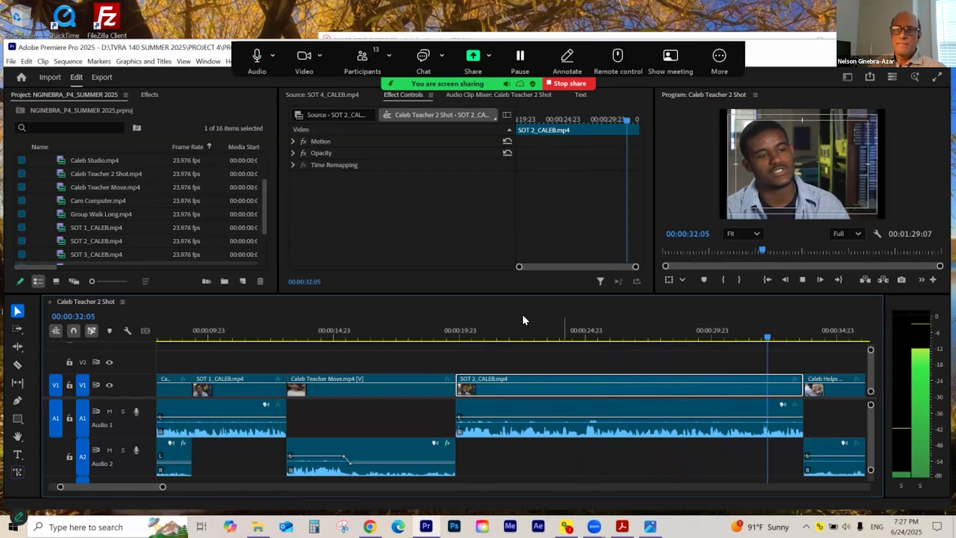
left_click(672, 334)
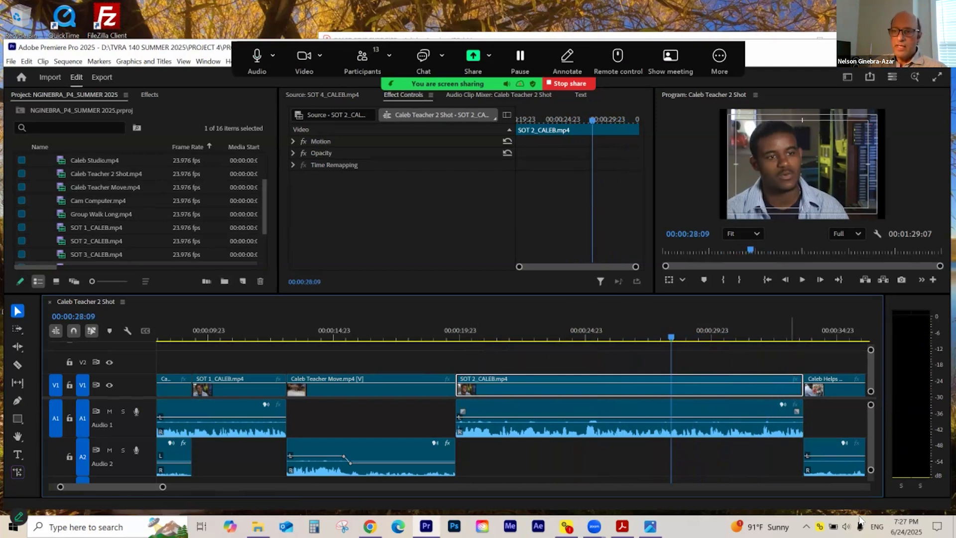
- Raise the system speaker volume to 68 and deselect SOT 2_CALEB in the sequence
left_click(847, 525)
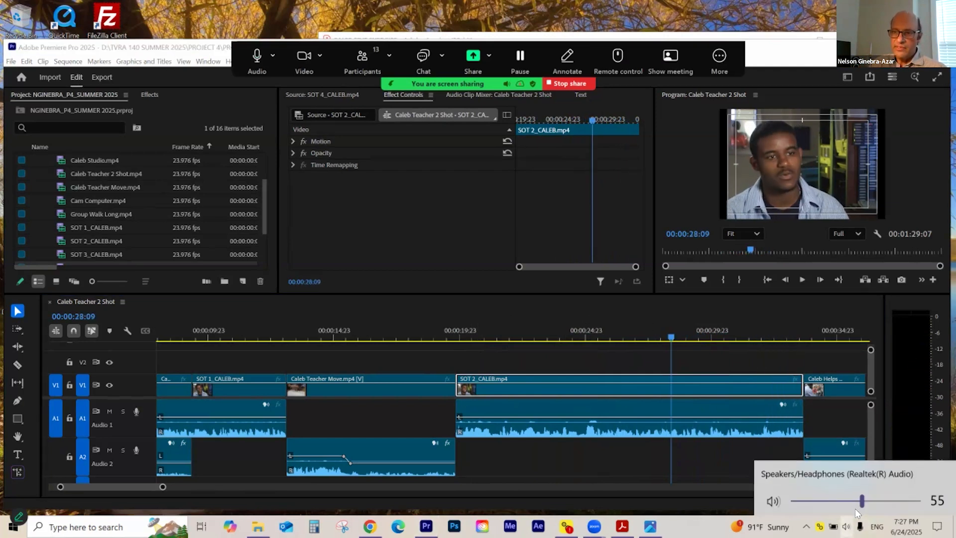
left_click(879, 504)
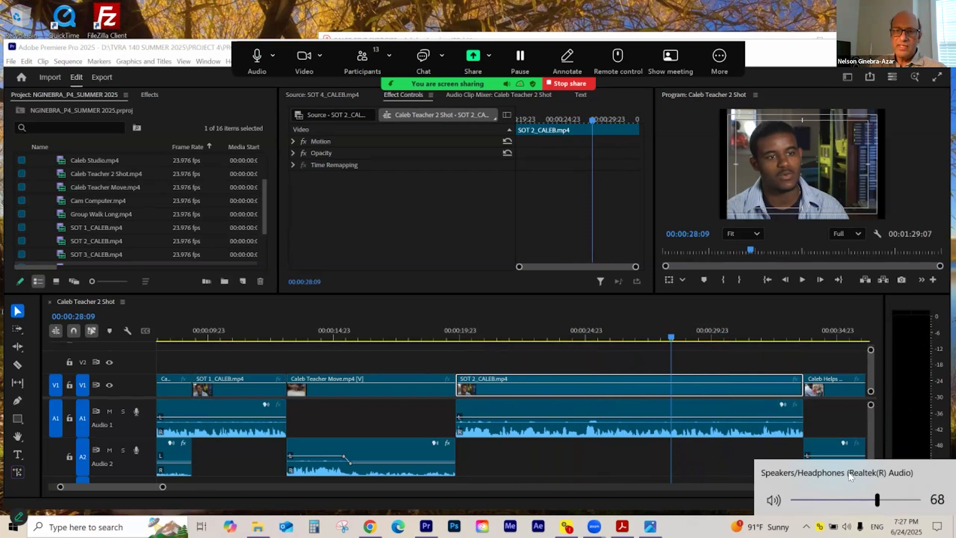
left_click(602, 374)
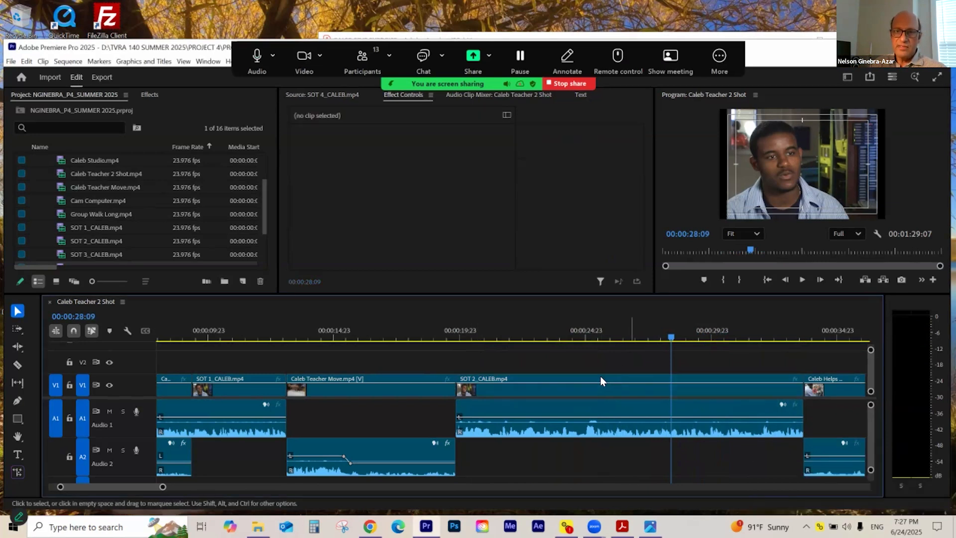
- Listen to SOT 2_CALEB from 00:00:26:15, replay the phrase around 00:00:29:19, and park the playhead at 00:00:29:10
left_click(662, 341)
left_click_drag(654, 338, 627, 348)
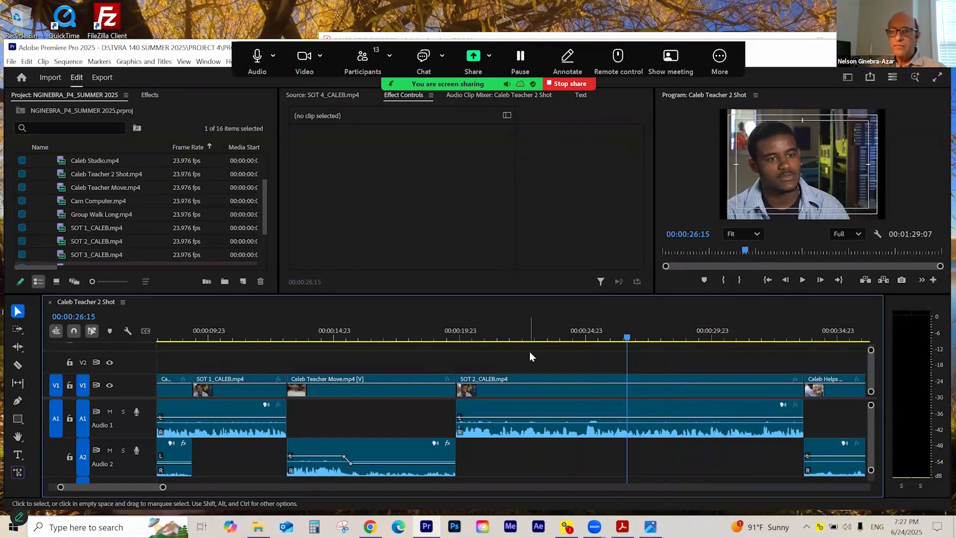
key("space")
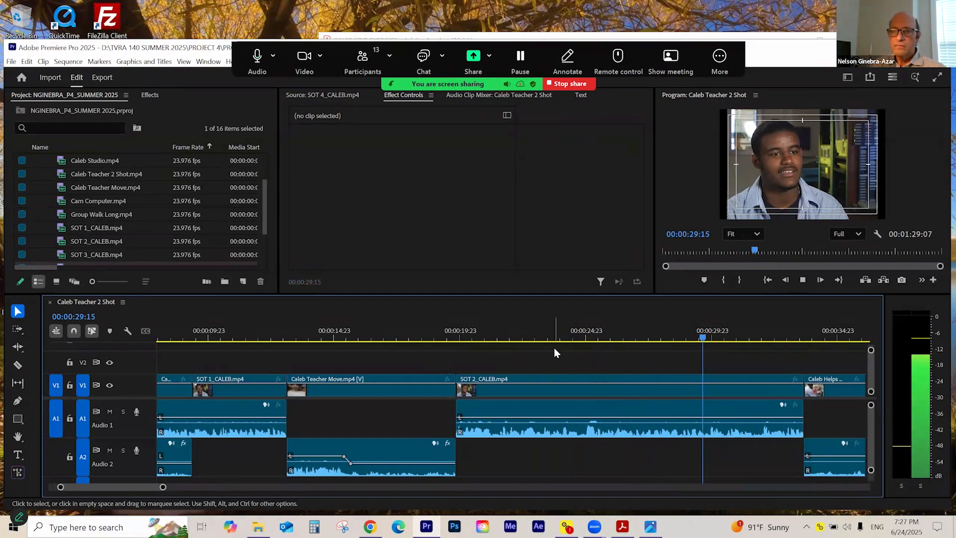
left_click(709, 340)
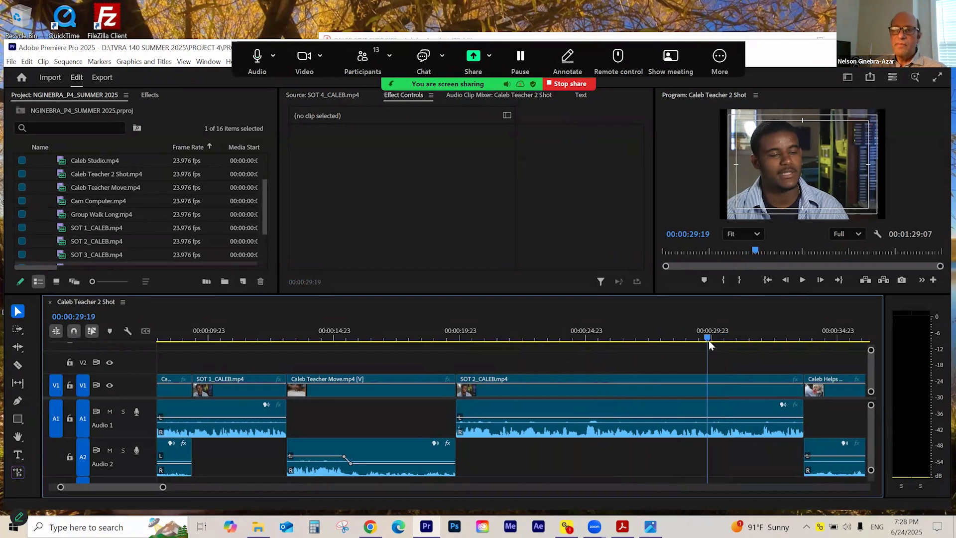
key("space")
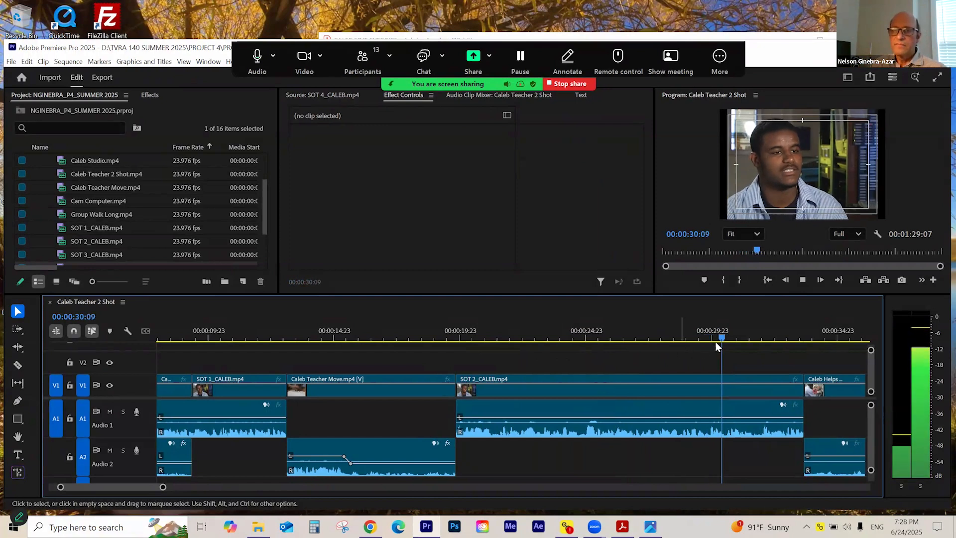
left_click_drag(709, 342, 660, 352)
key("space")
key("space")
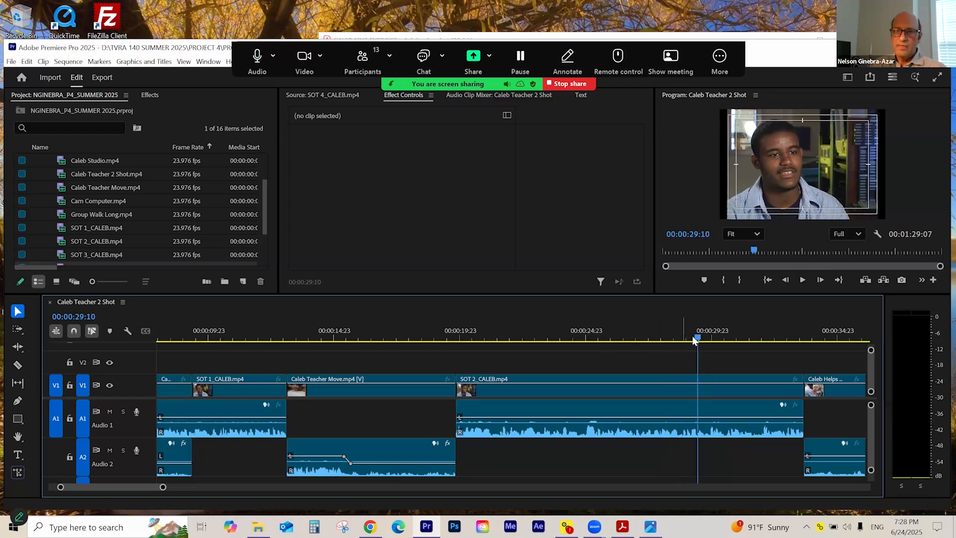
- Trim the start of SOT 2_CALEB's unlinked video to 00:00:29:18, leaving its audio at full length
left_click_drag(688, 342, 704, 342)
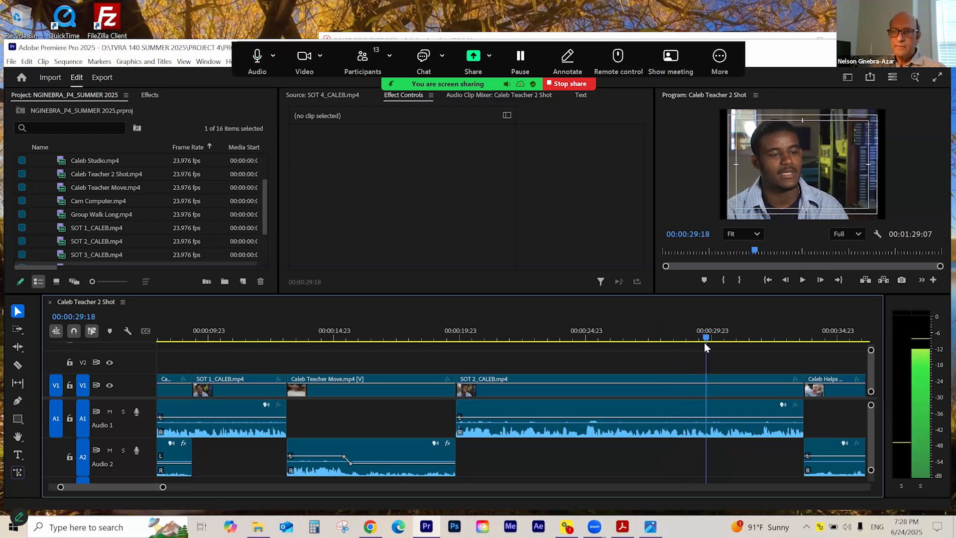
left_click(510, 392)
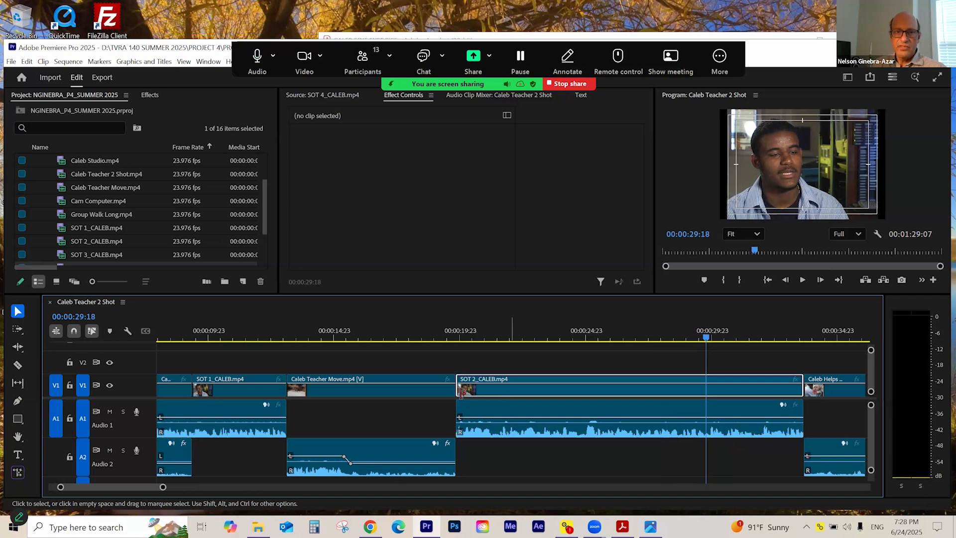
left_click_drag(457, 390, 707, 391)
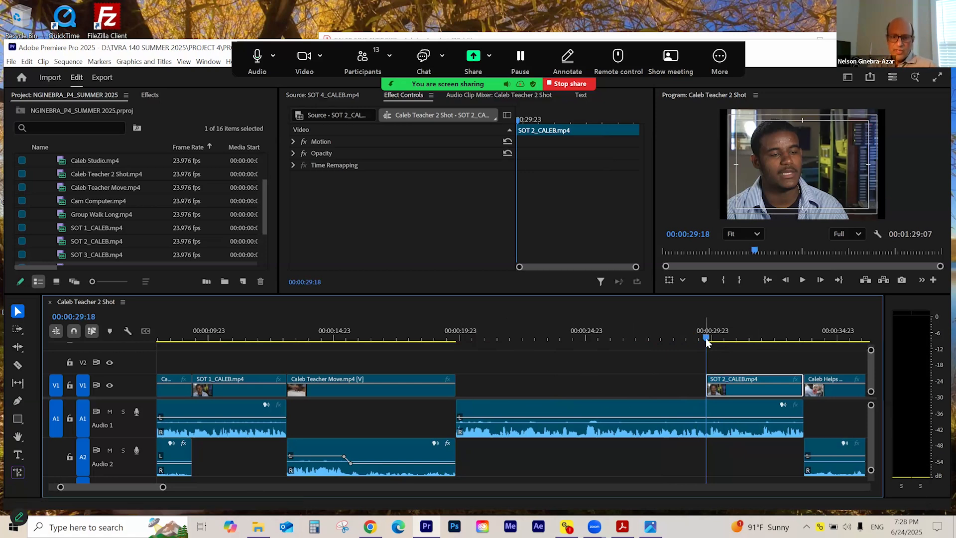
- Play the shortened SOT 2_CALEB video from its new first frame and replay it from 00:00:29:13, stopping at 00:00:33:11
left_click_drag(707, 342, 707, 344)
key("space")
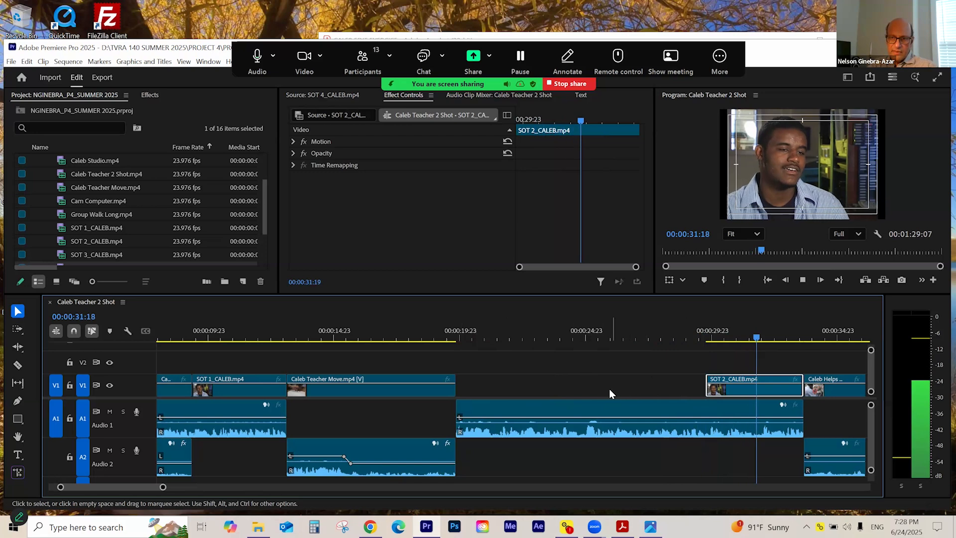
left_click(621, 379)
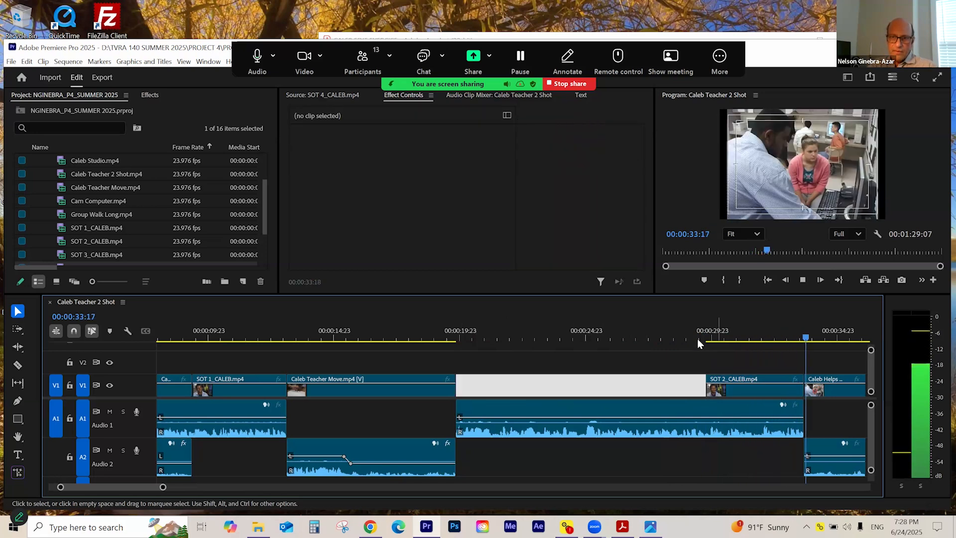
left_click(697, 339)
left_click(701, 338)
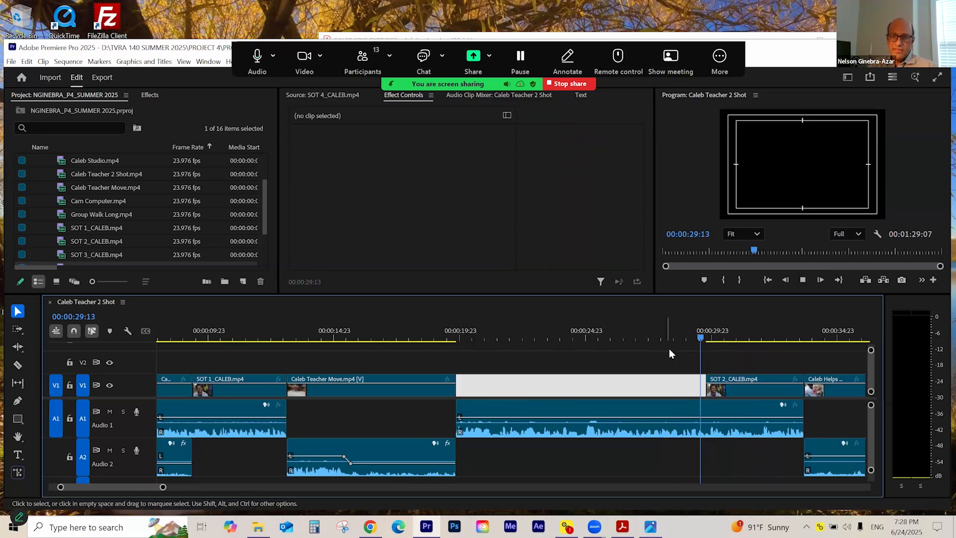
key("space")
left_click(677, 345)
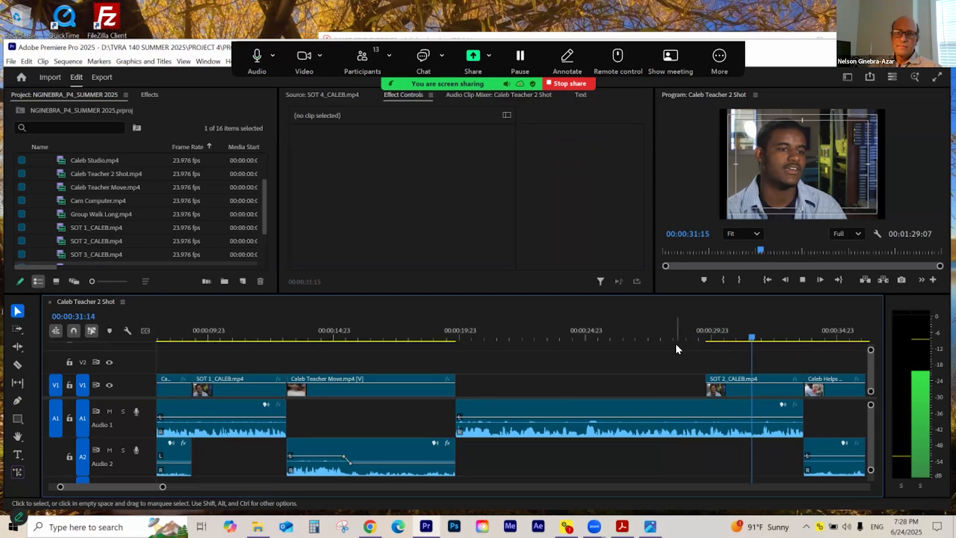
key("space")
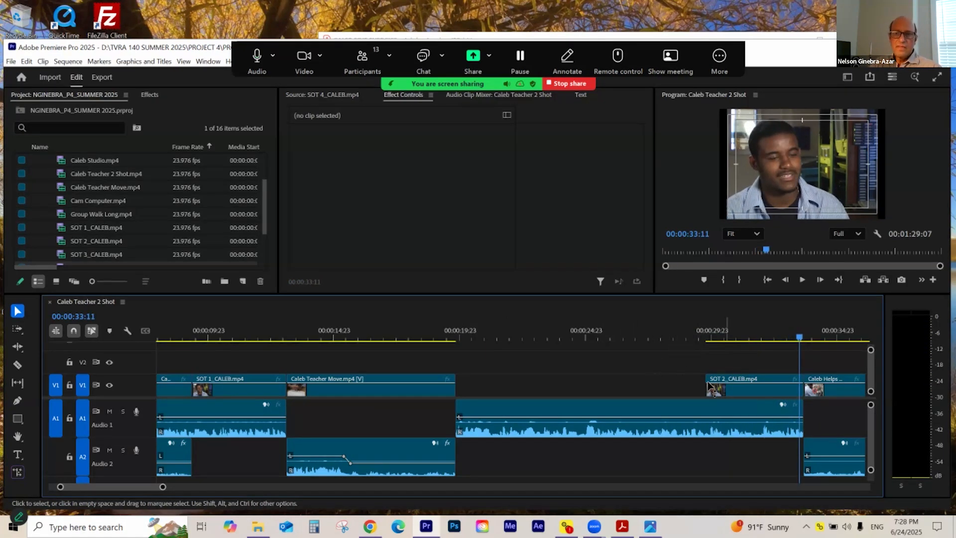
- Select SOT 2_CALEB's trimmed video together with its Audio 1 clip and link them
left_click(727, 397)
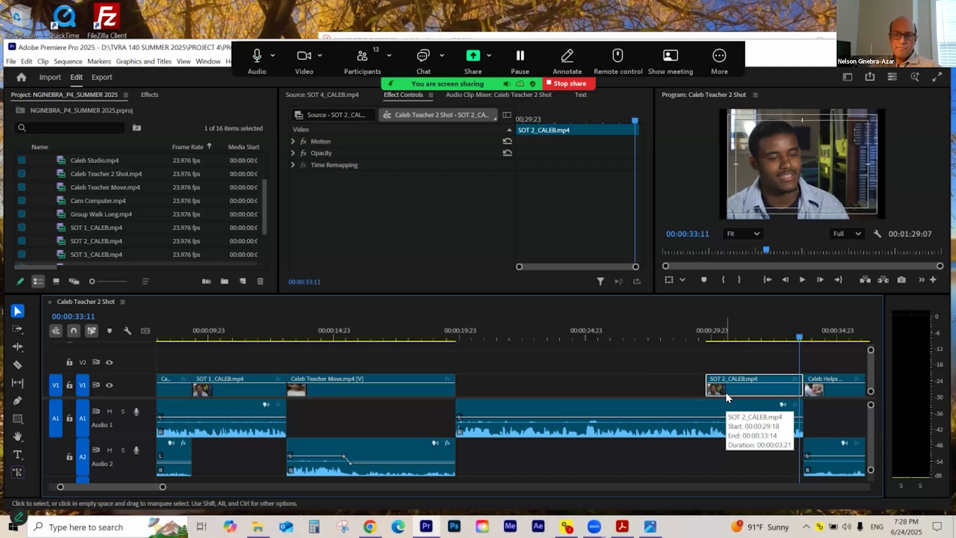
left_click_drag(697, 354, 717, 413)
left_click(687, 369)
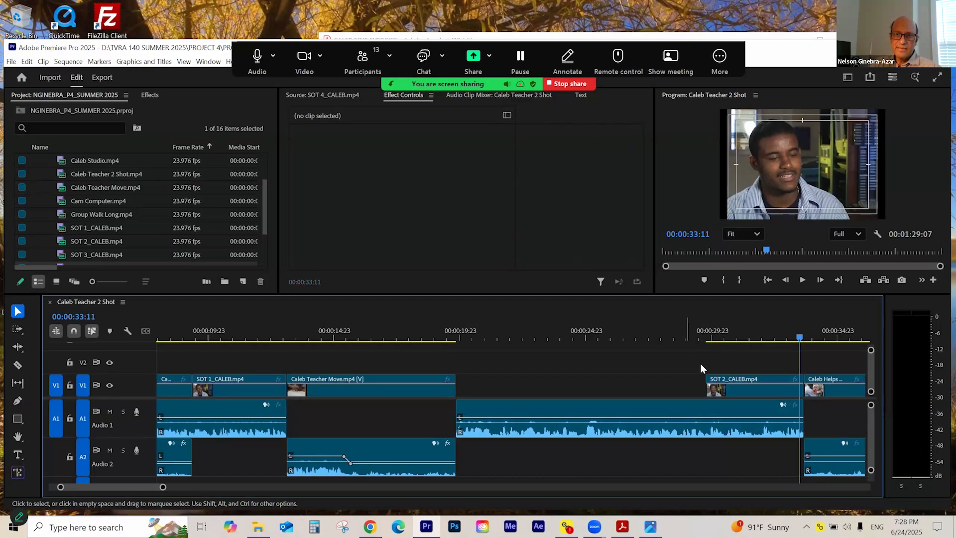
left_click_drag(702, 359, 720, 393)
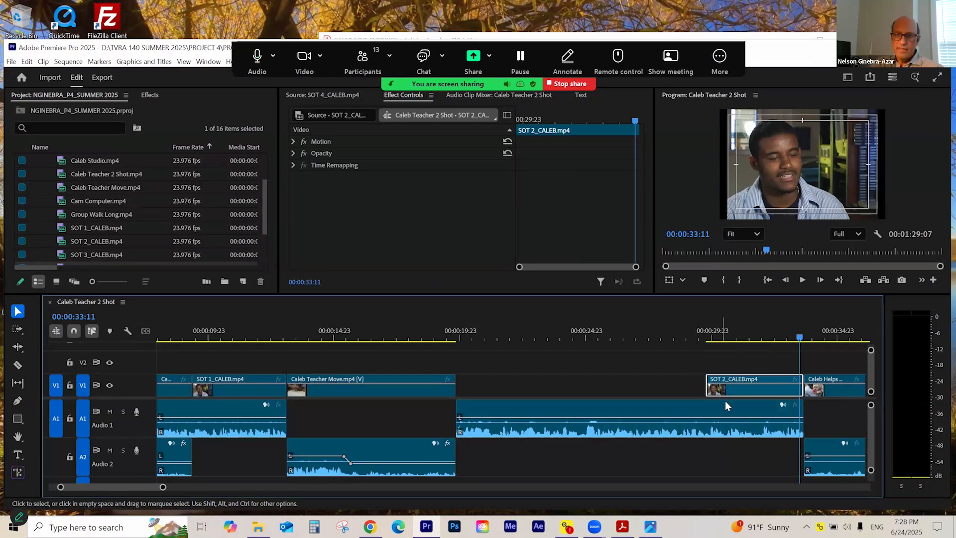
left_click(724, 405, "shift")
left_click(681, 373)
left_click(719, 389)
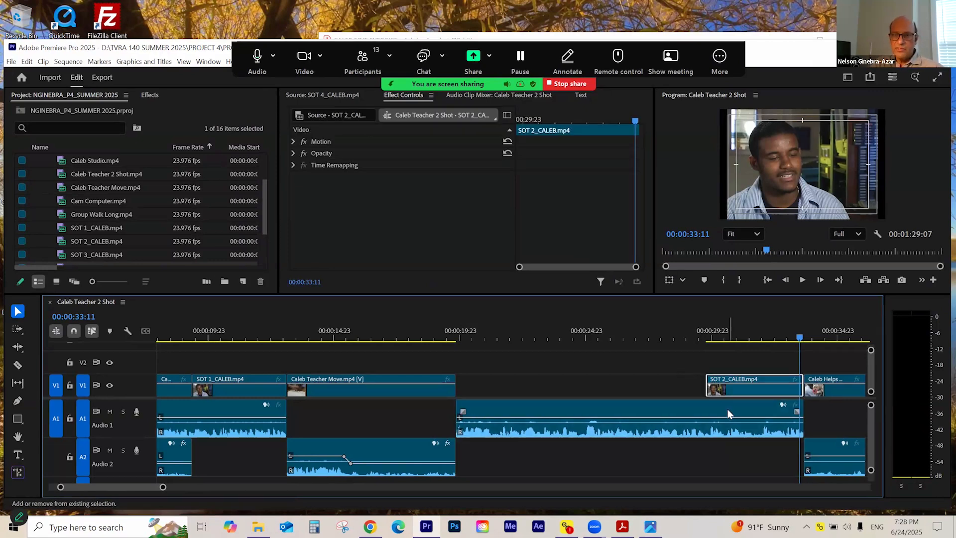
left_click(727, 414, "shift")
right_click(723, 395)
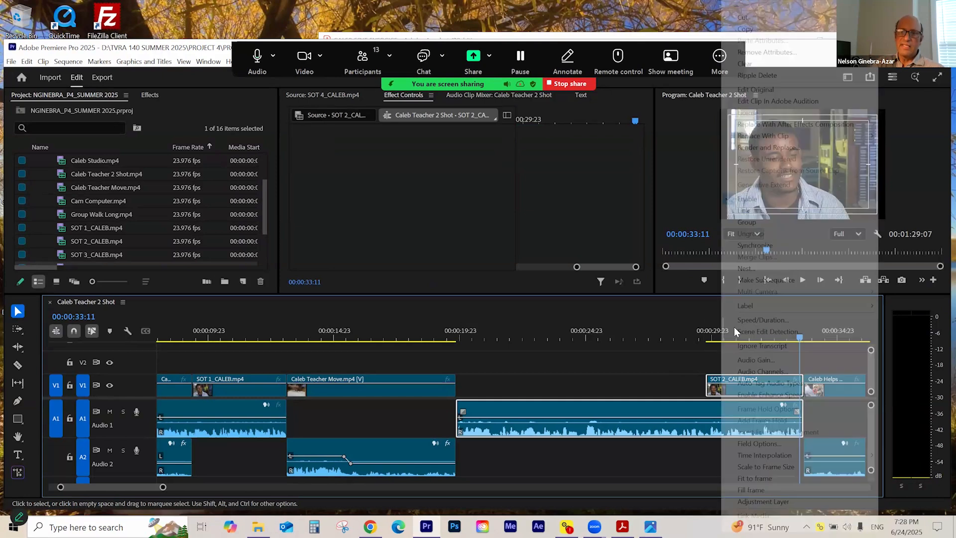
left_click(750, 209)
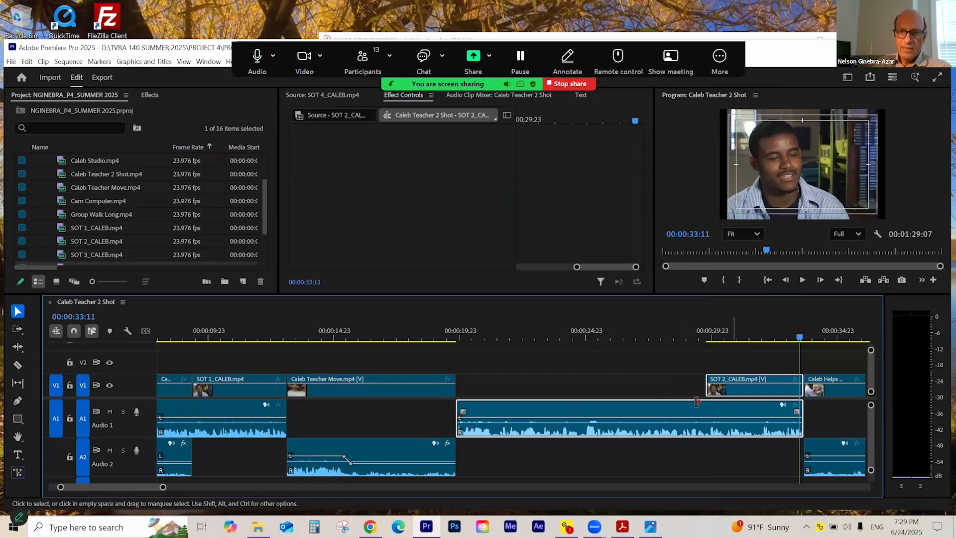
- Move the linked SOT 2_CALEB earlier so its audio starts under Caleb Teacher Move at the lower volume keyframe, about 00:00:15:15
left_click_drag(668, 412, 561, 432)
left_click_drag(453, 387, 452, 388)
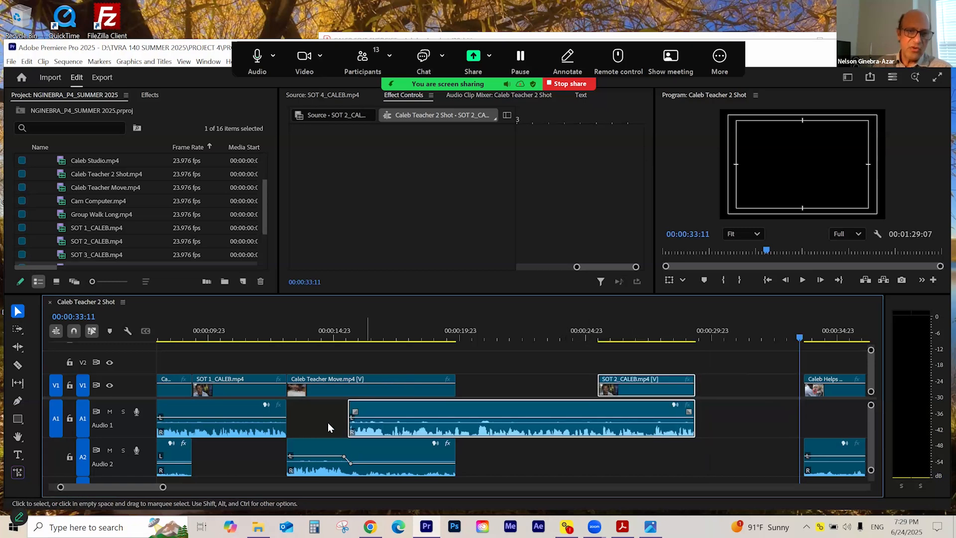
left_click(344, 339)
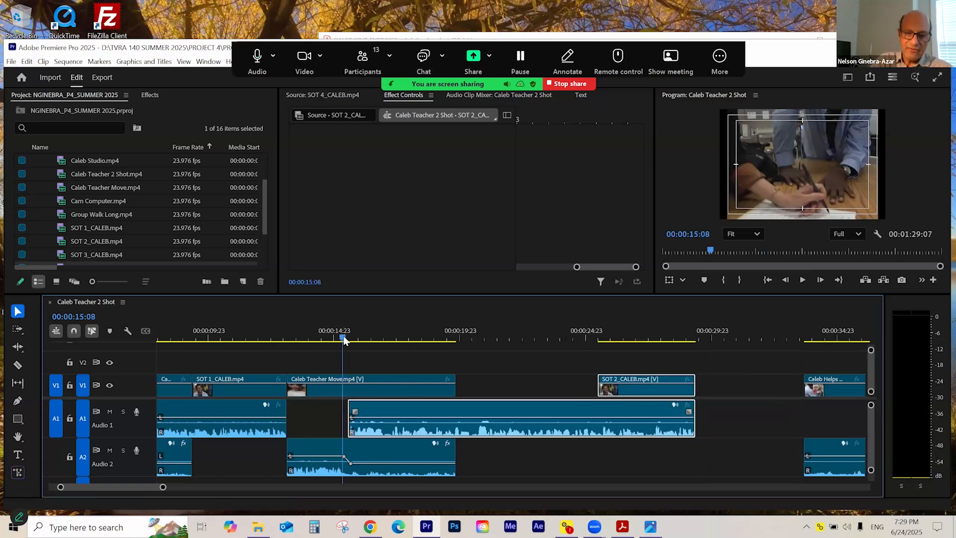
key("equal")
key("equal")
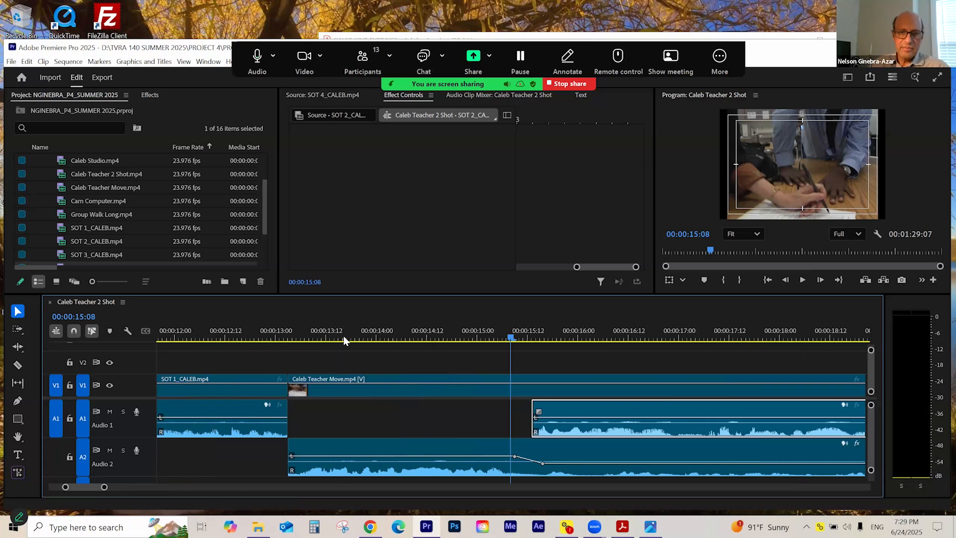
left_click_drag(513, 337, 528, 344)
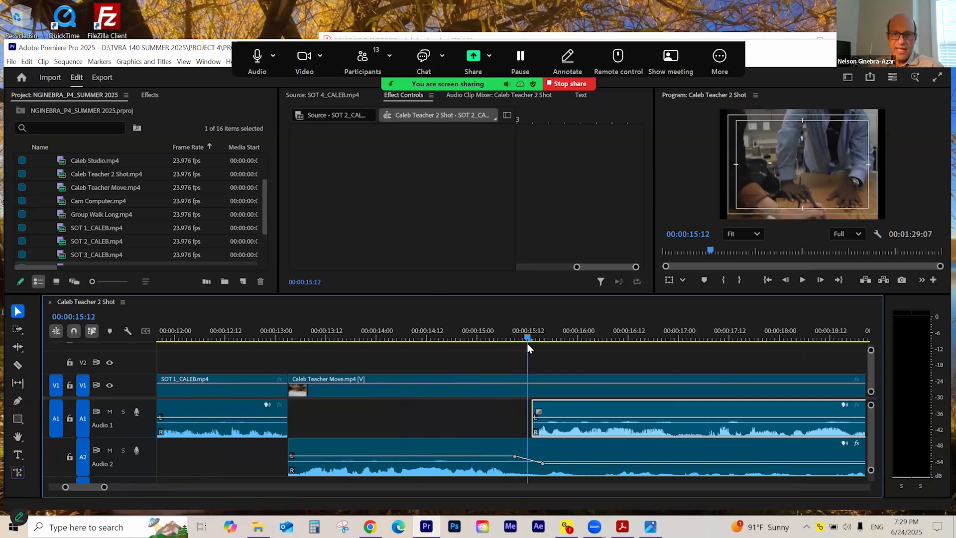
key("minus")
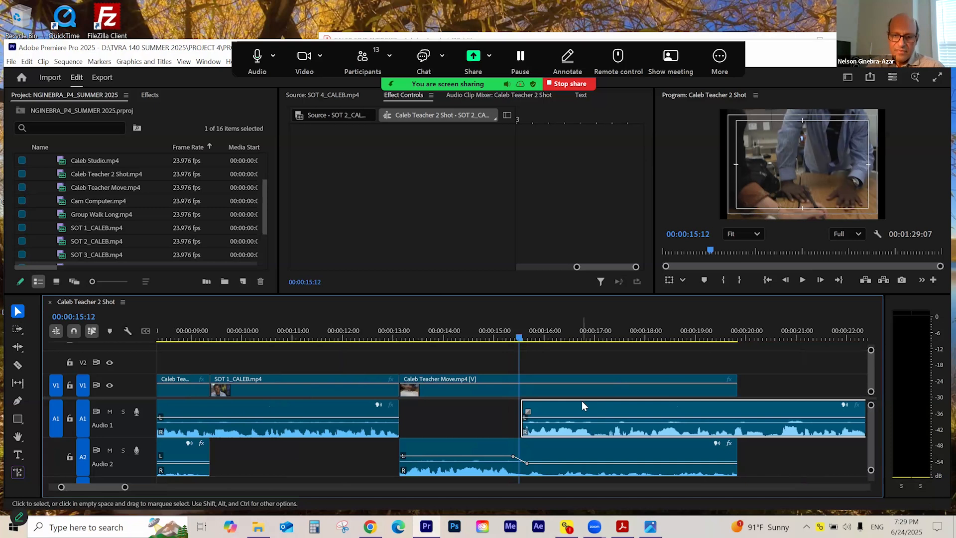
key("equal")
left_click_drag(582, 405, 575, 393)
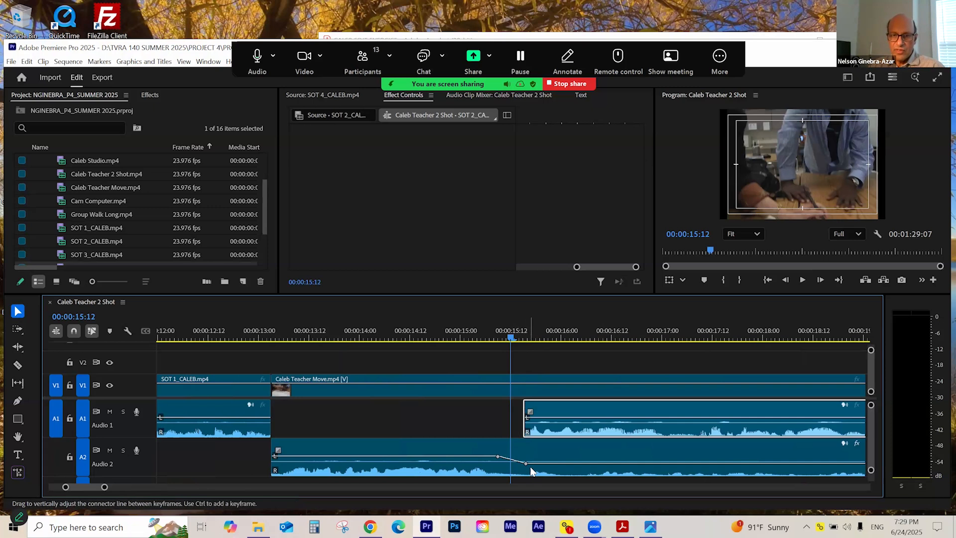
- Play the sequence from the end of Caleb Teacher 2 Shot through the split edit under Caleb Teacher Move, stopping at 00:00:20:17
left_click(516, 339)
key("minus")
key("minus")
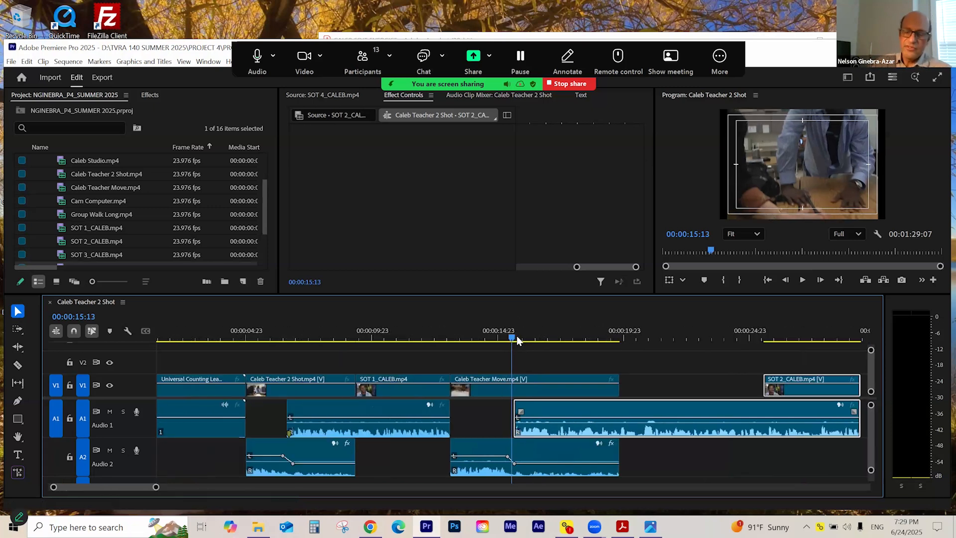
left_click(426, 338)
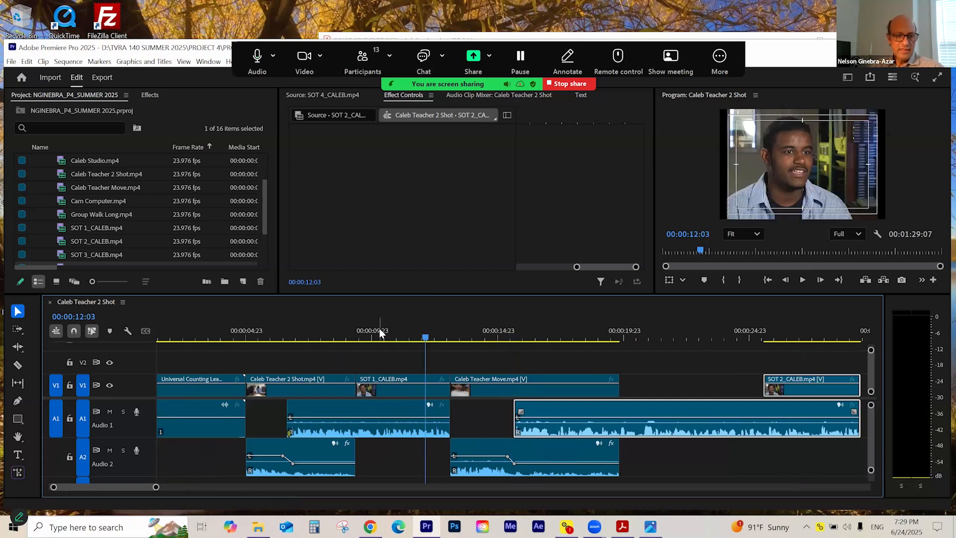
left_click(404, 338)
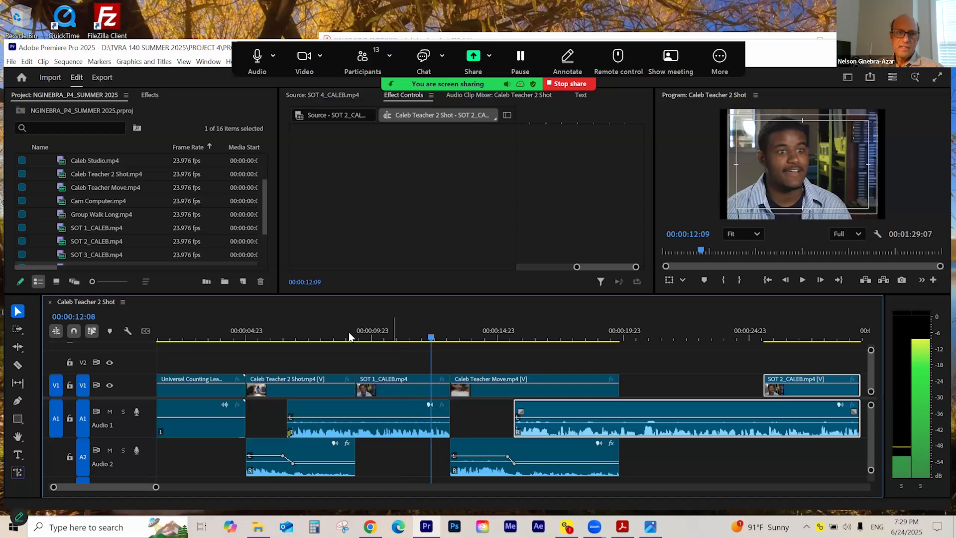
left_click(338, 338)
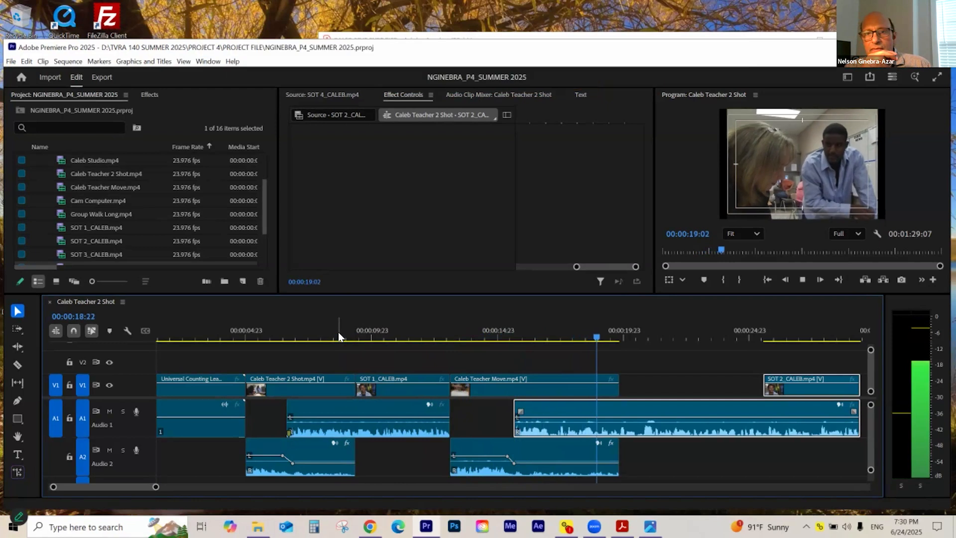
key("space")
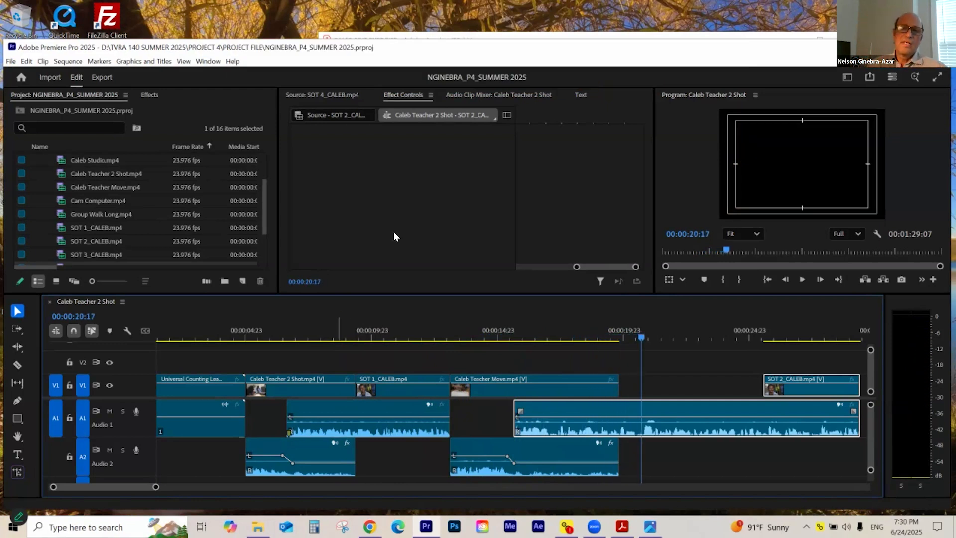
- Listen to Caleb Teacher Move's natural sound under the interview and set its volume level at the 00:00:15:15 keyframe to -15.0 dB
left_click(528, 338)
left_click_drag(544, 339, 559, 342)
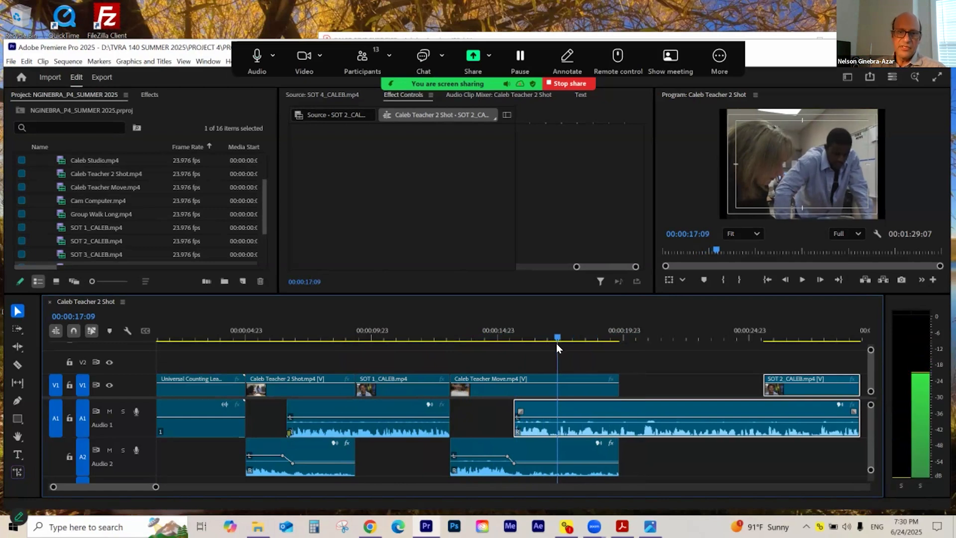
left_click_drag(556, 345, 555, 349)
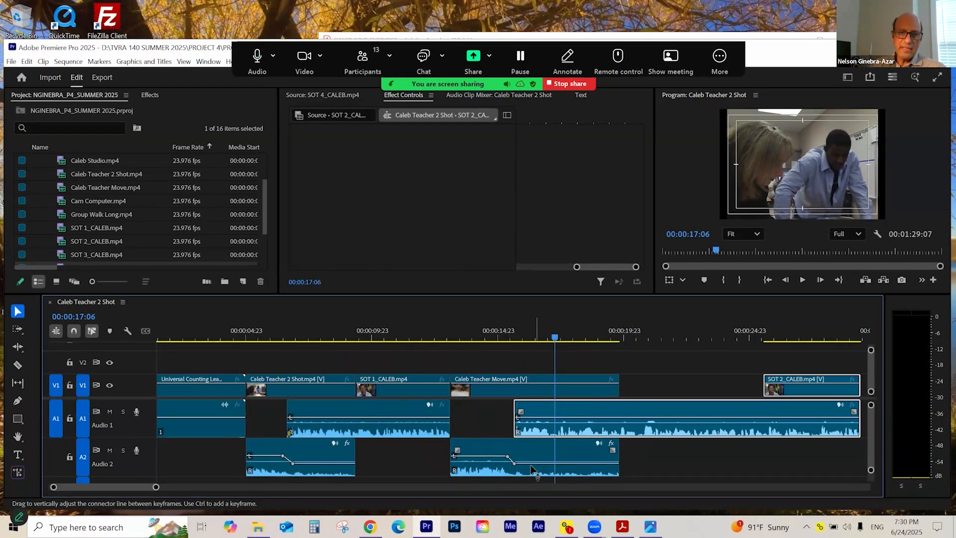
left_click(536, 454)
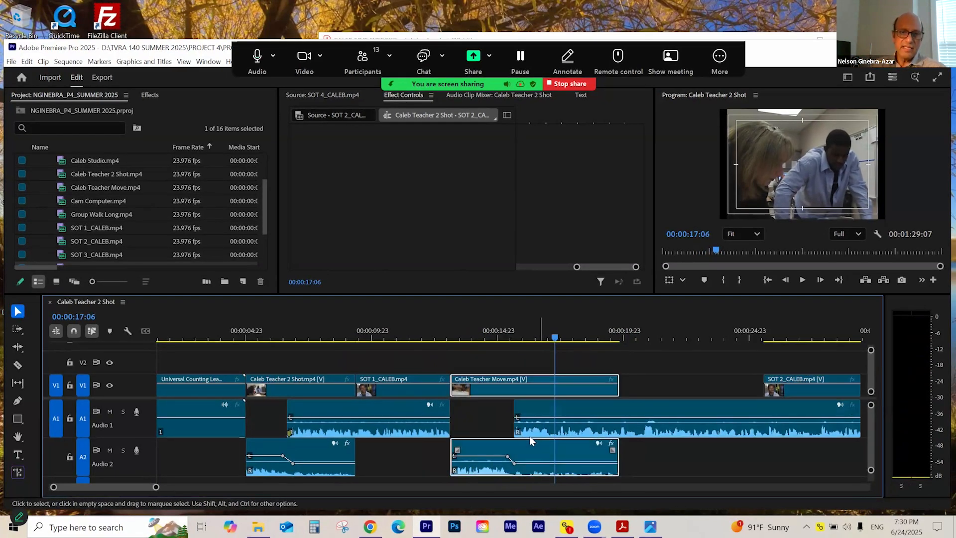
left_click(501, 339)
key("space")
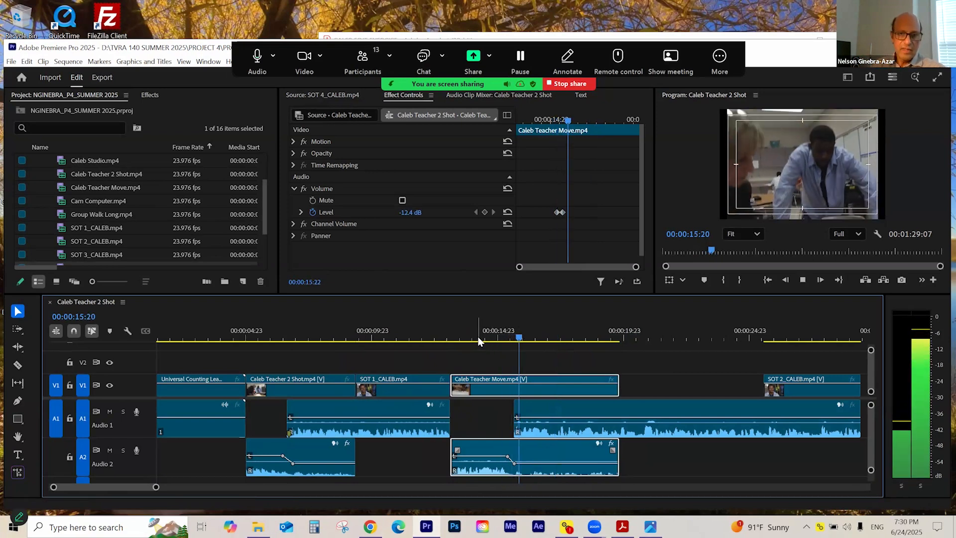
key("space")
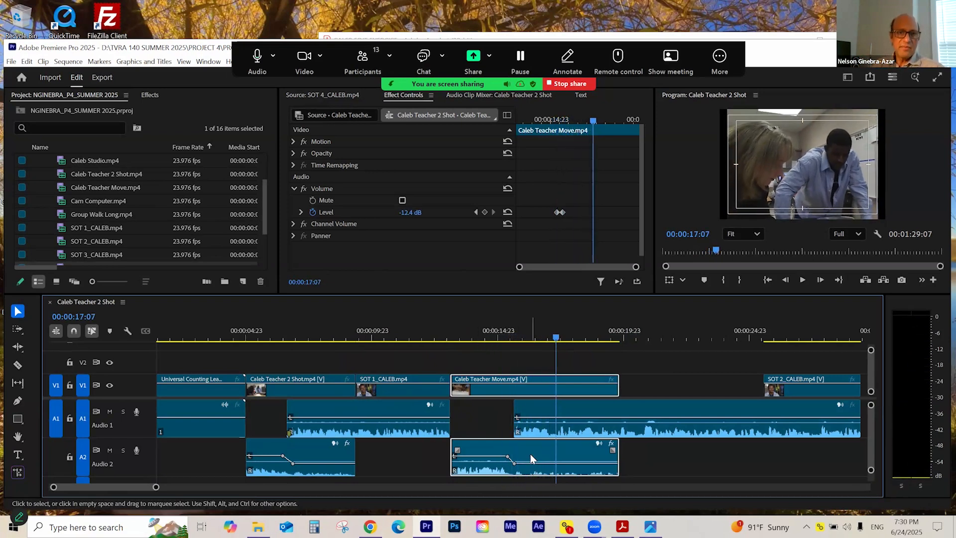
left_click(475, 212)
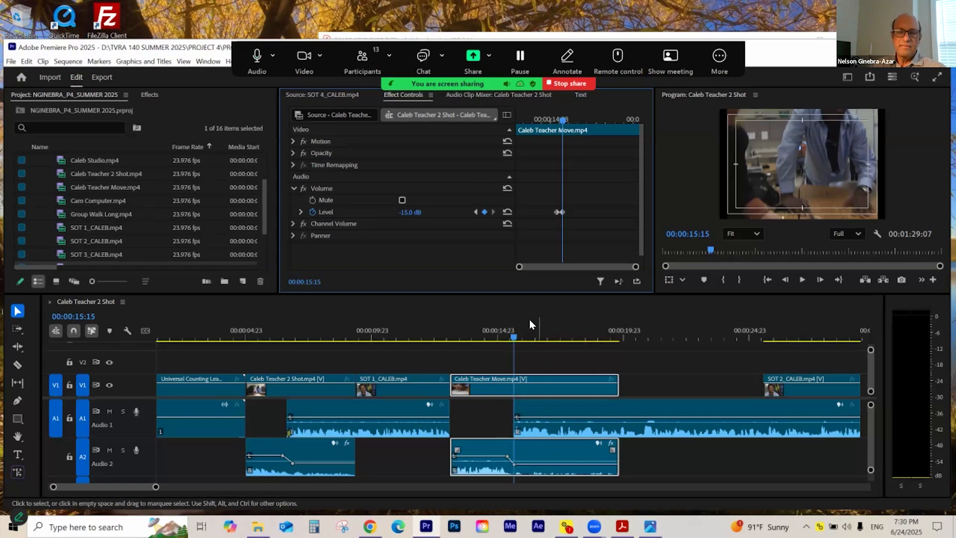
- Play the sequence from 00:00:12:08 to 00:00:19:16 to check the lowered natural sound, and reselect Caleb Teacher Move with the playhead at 00:00:16:12
left_click(432, 342)
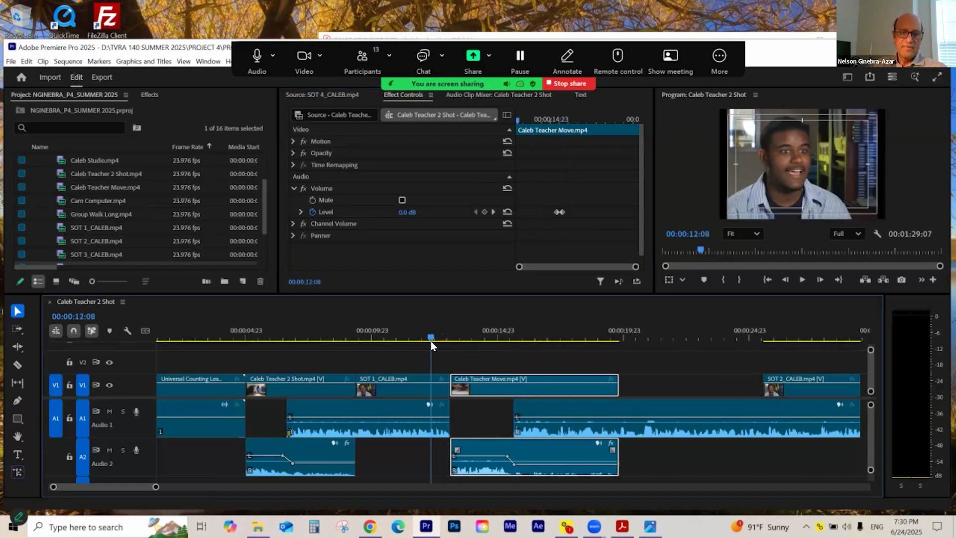
key("space")
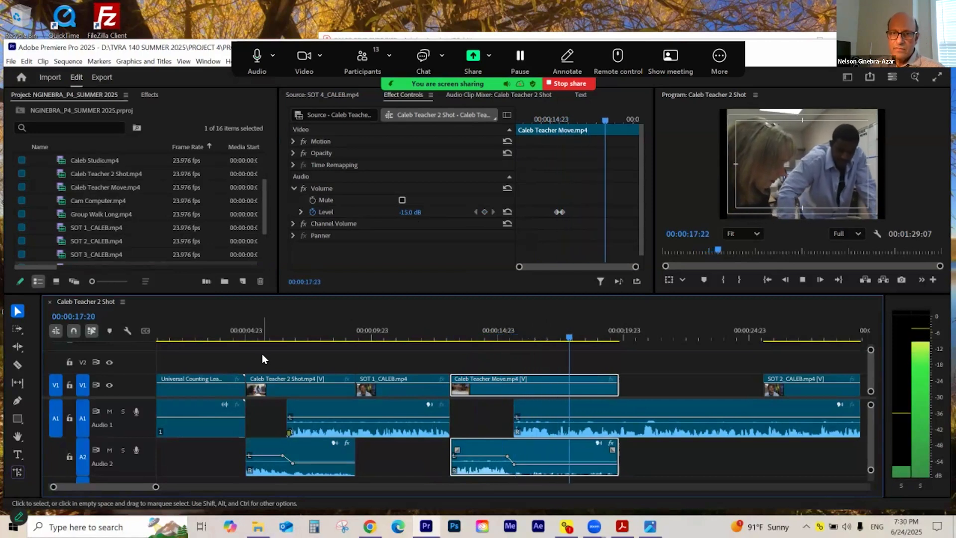
key("space")
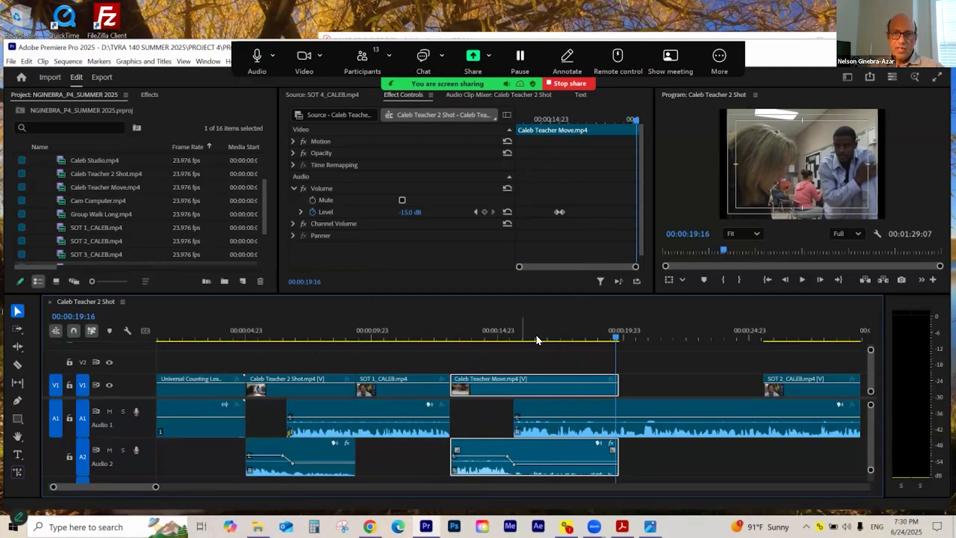
left_click(544, 414)
left_click(547, 454)
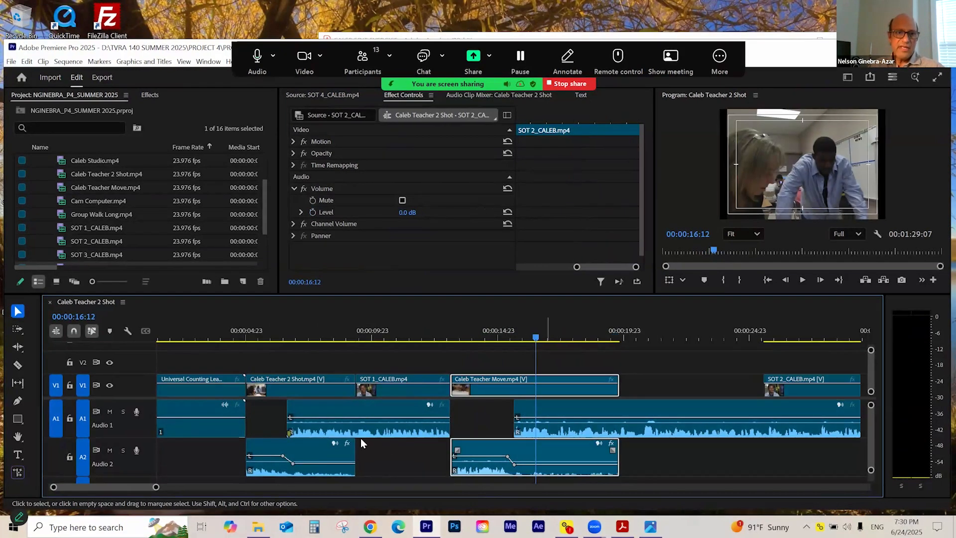
- Inspect the volume settings of Caleb Teacher 2 Shot and SOT 1_CALEB, and replay the split edit under Caleb Teacher Move
left_click(331, 433)
left_click(319, 441)
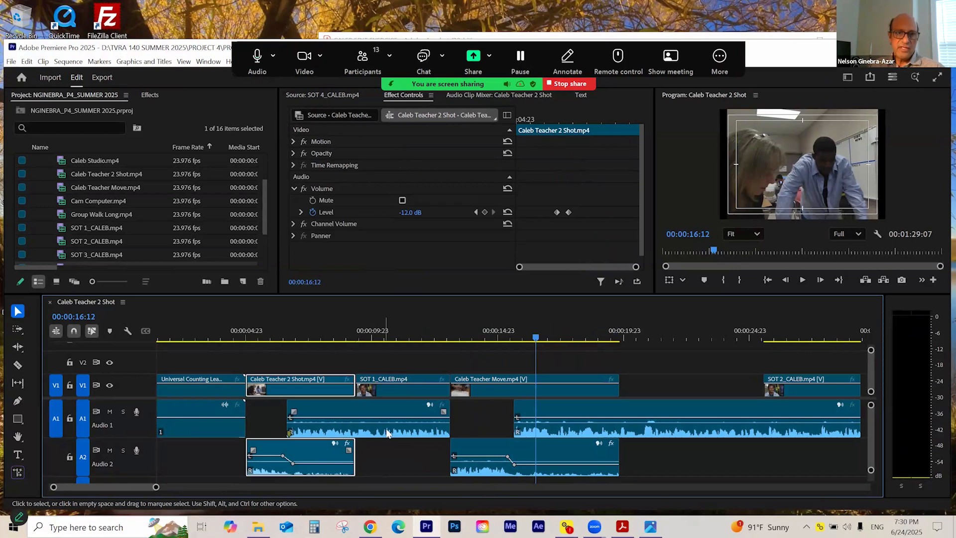
left_click(423, 431)
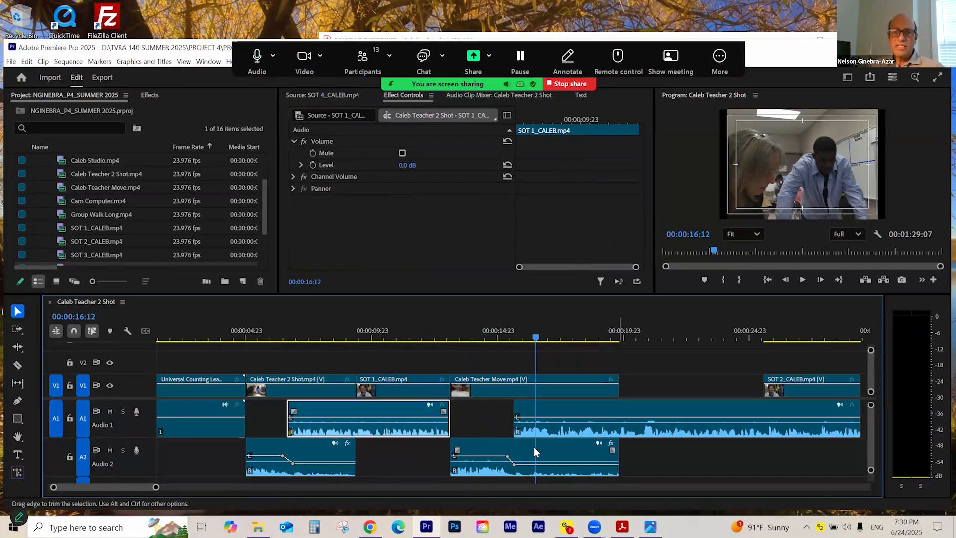
mouse_move(533, 337)
left_mouse_down()
mouse_move(518, 336)
mouse_move(550, 337)
left_mouse_up()
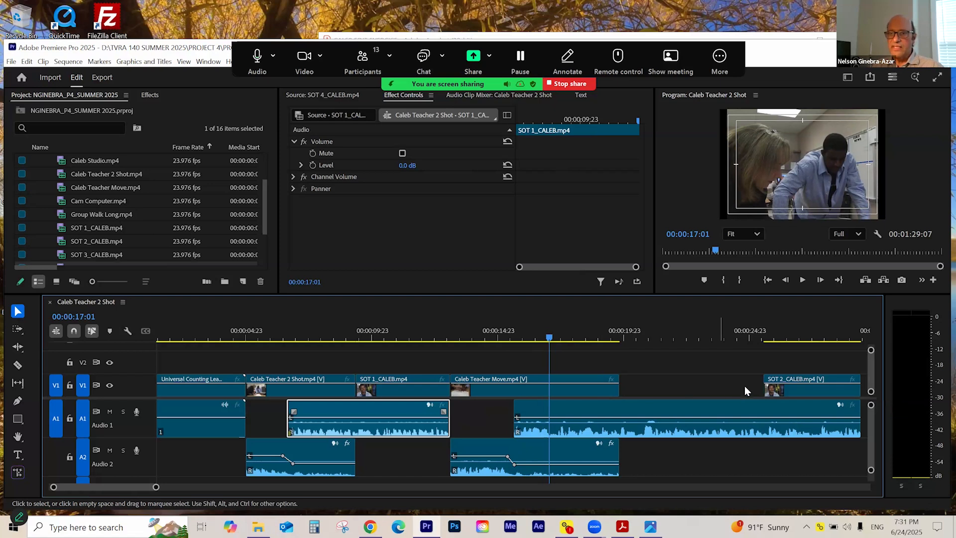
left_click(513, 340)
key("space")
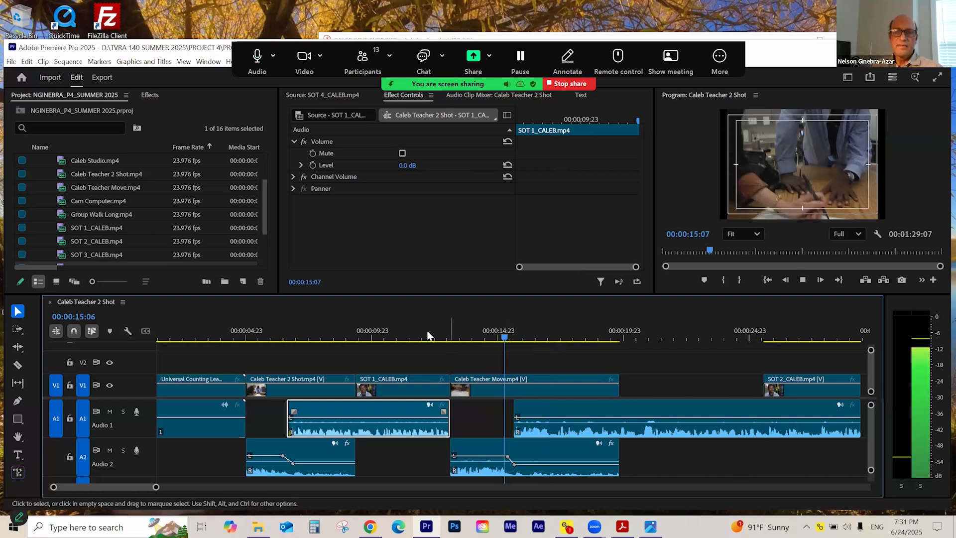
key("space")
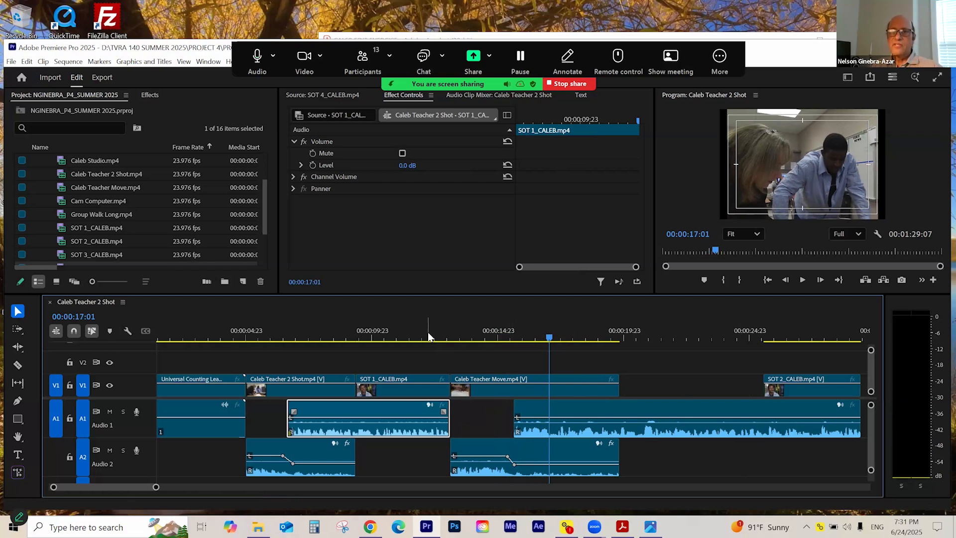
- Trim the end of Caleb Teacher Move, picture and natural sound together, back to 00:00:17:06
left_click(499, 389)
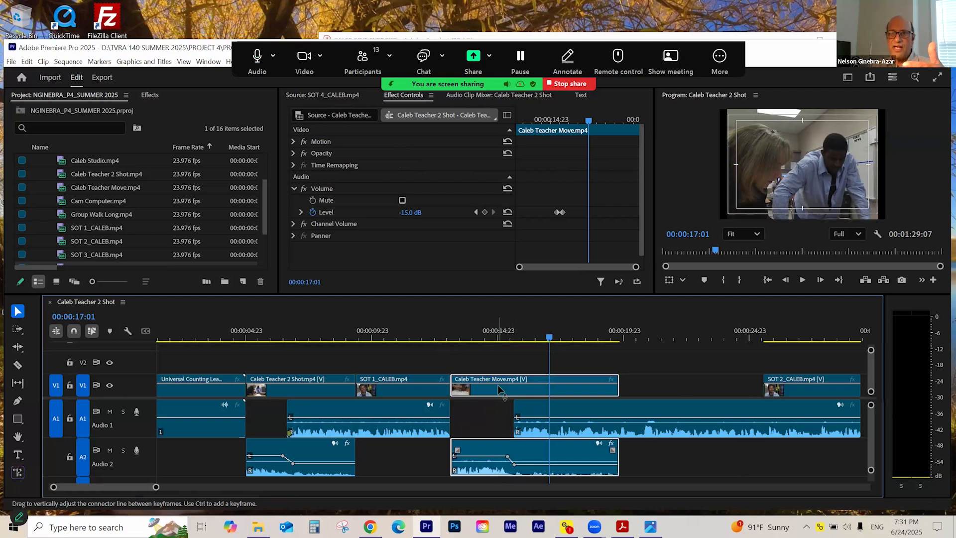
left_click(512, 337)
mouse_move(518, 343)
left_mouse_down()
mouse_move(546, 346)
mouse_move(521, 357)
left_mouse_up()
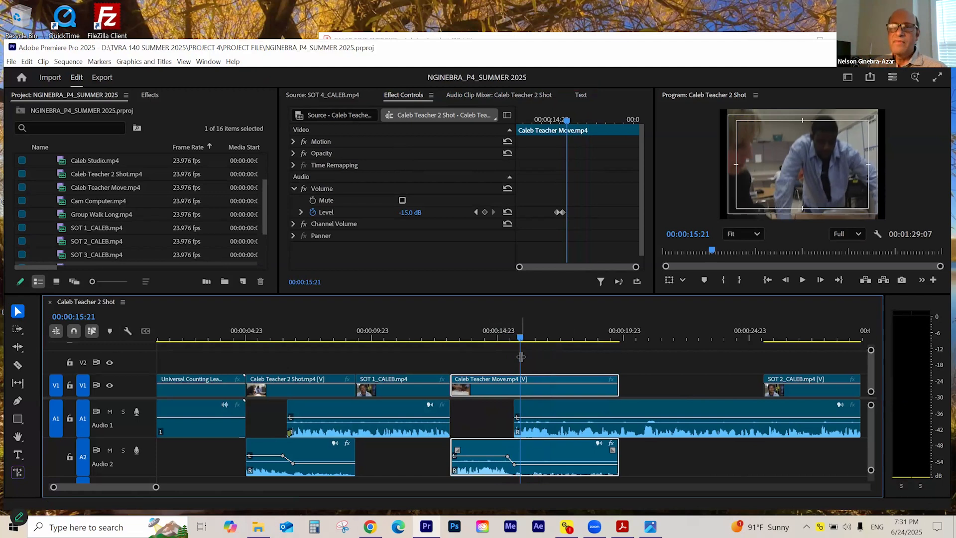
left_click(528, 340)
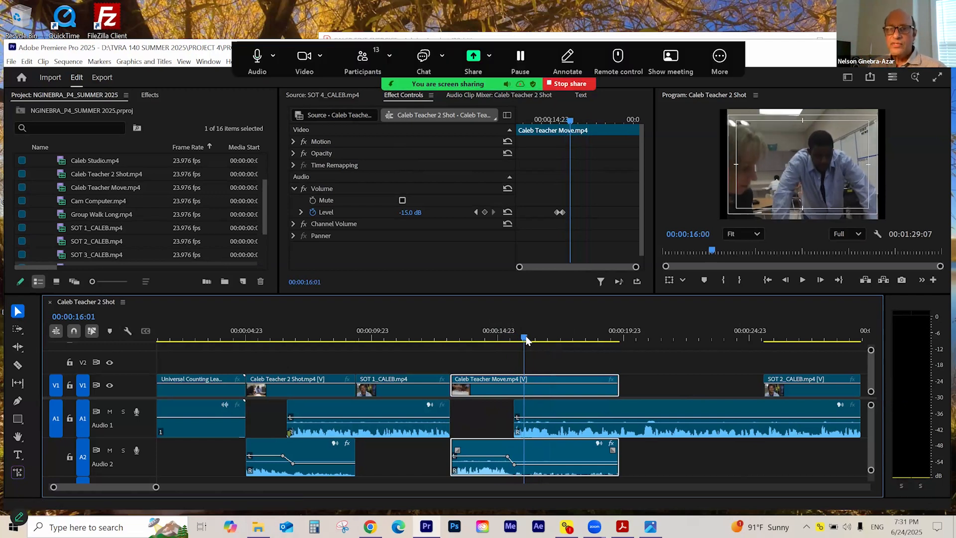
left_click_drag(526, 338, 554, 378)
key("equal")
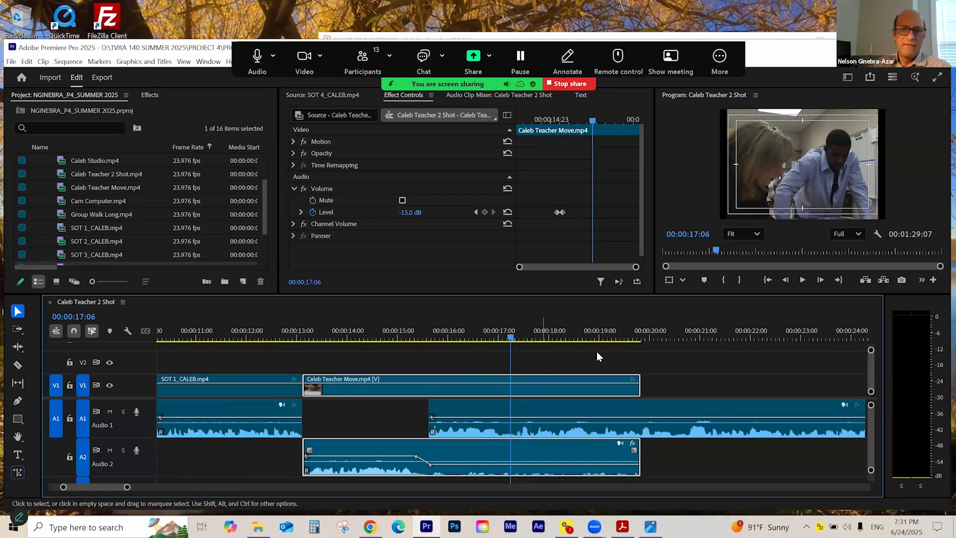
left_click_drag(606, 391, 508, 396)
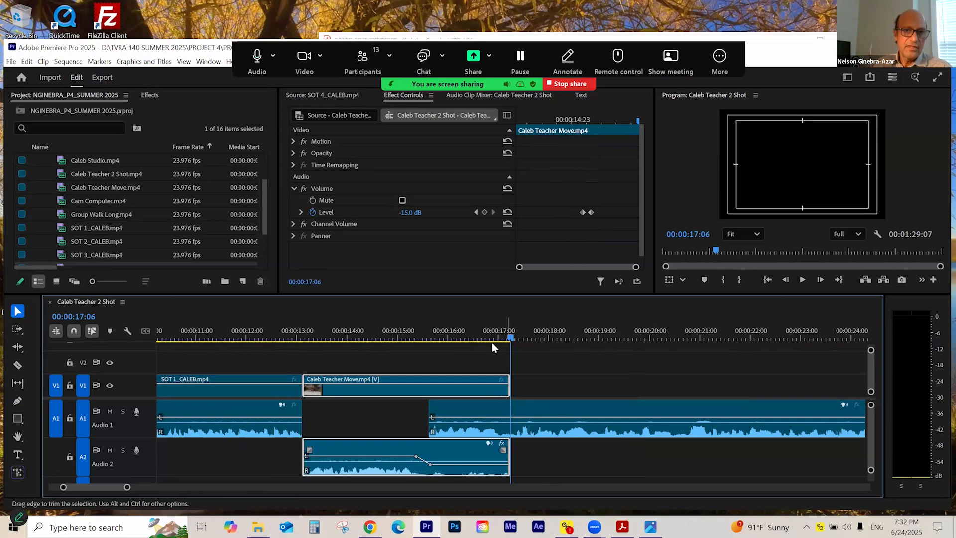
- Play the sequence past the end of Caleb Teacher Move to review the SOT 2_CALEB interview audio running under the picture gap
left_click_drag(461, 335, 416, 349)
key("space")
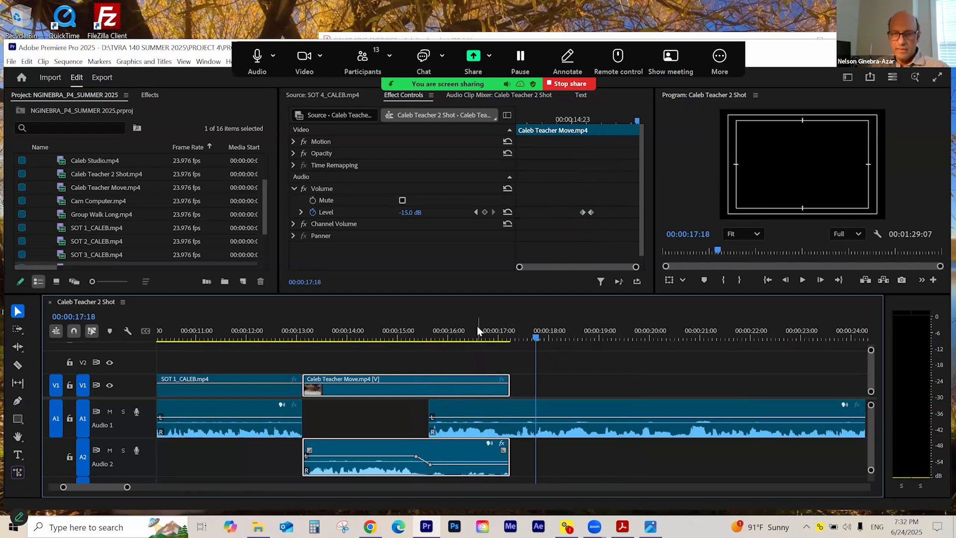
key("space")
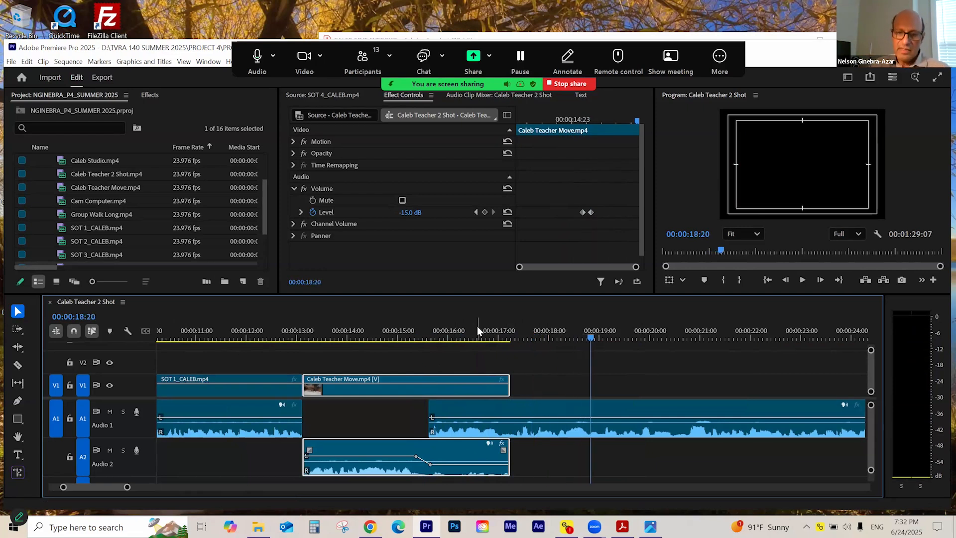
key("ctrl+minus")
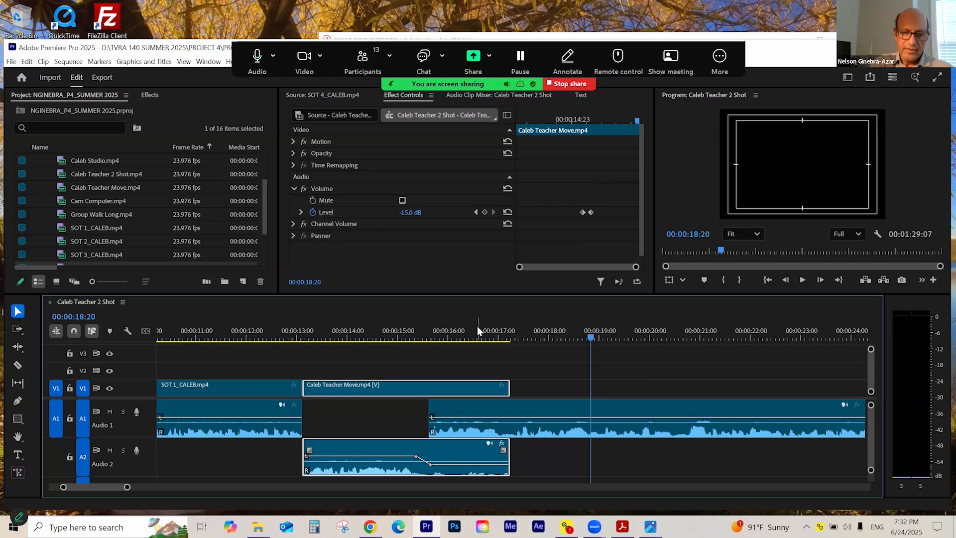
key("ctrl+equal")
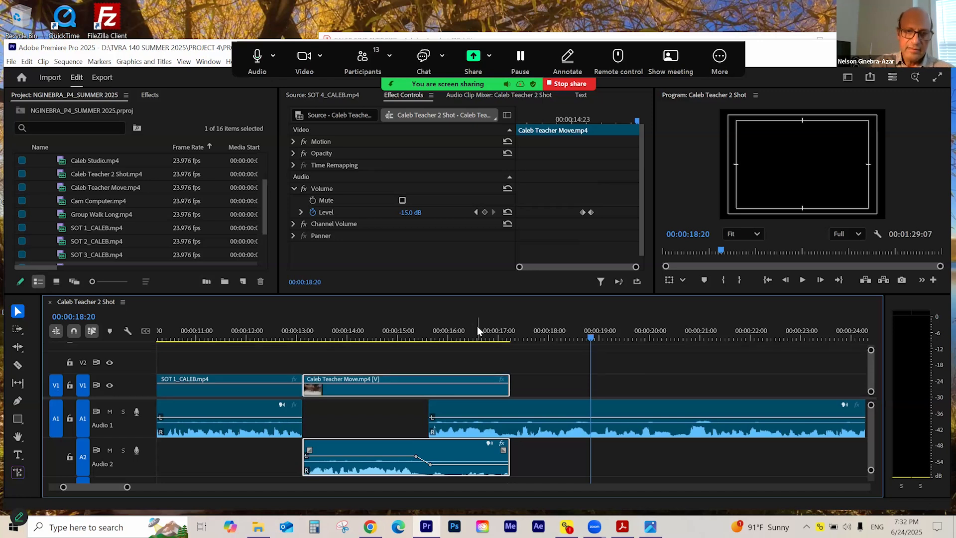
key("space")
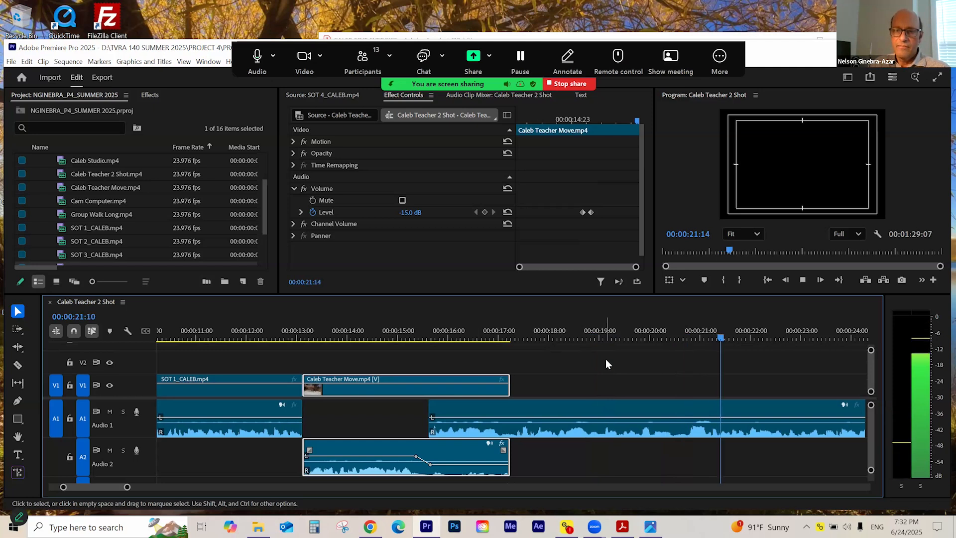
key("space")
key("minus")
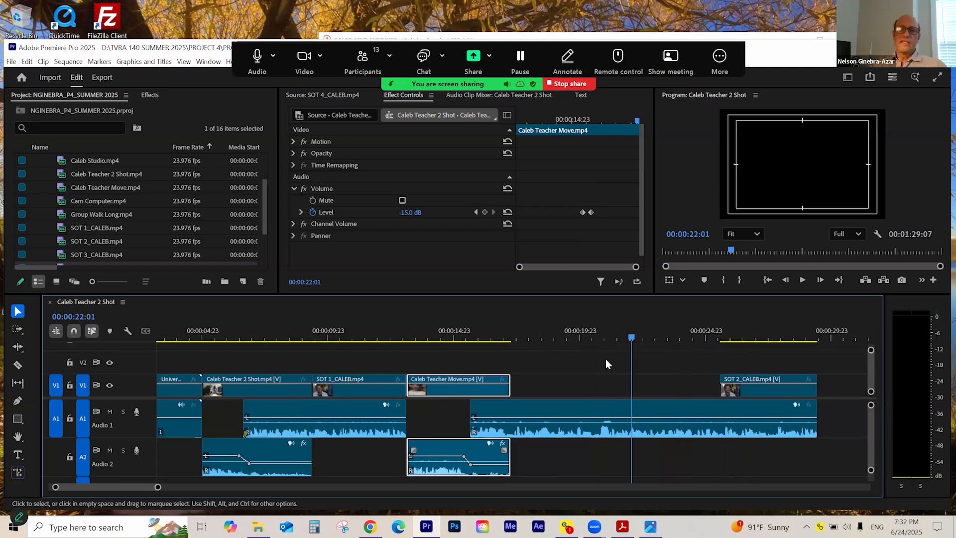
key("space")
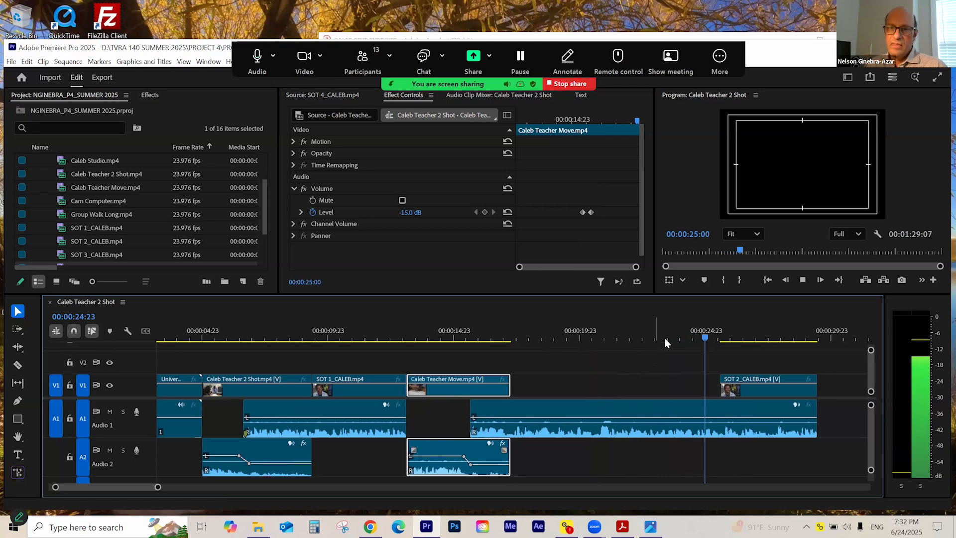
left_click_drag(671, 335, 554, 335)
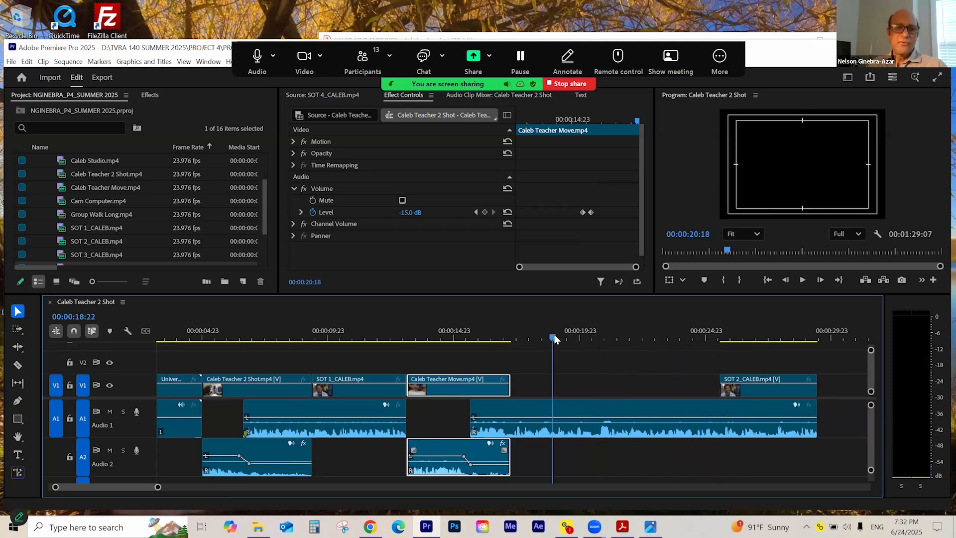
- Park the playhead at the end of Caleb Teacher Move, 00:00:17:06, and open Caleb Control Room.mp4 as the source clip
left_click(523, 340)
key("=")
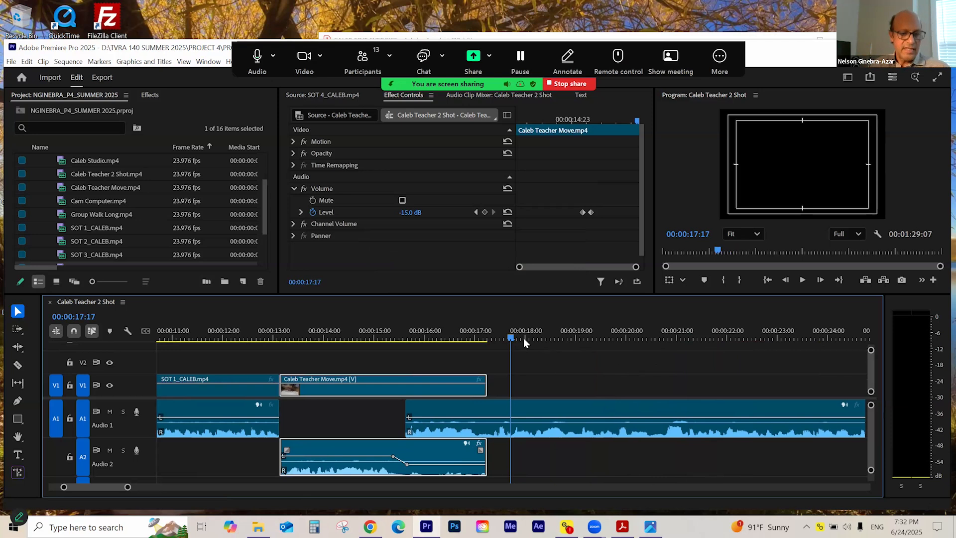
left_click(486, 339)
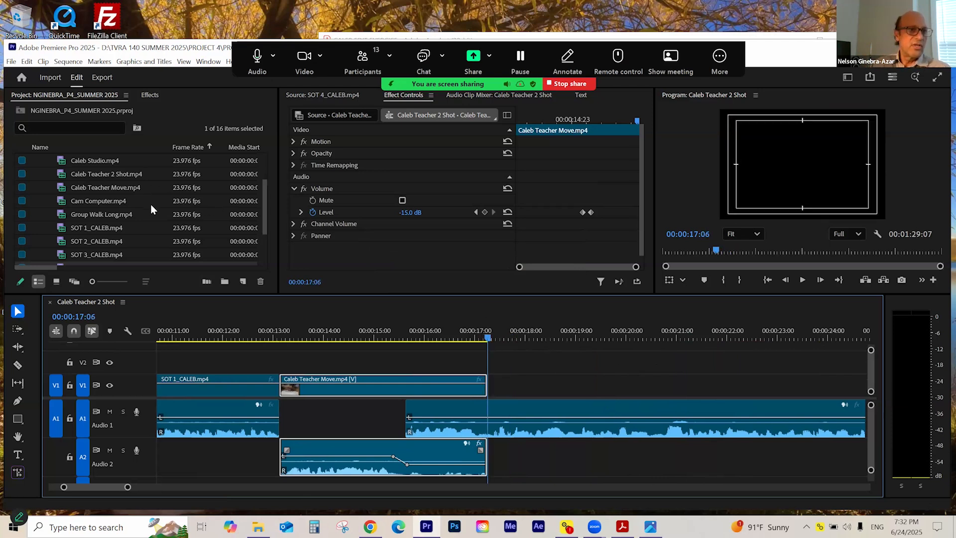
scroll(106, 210, "up", 3)
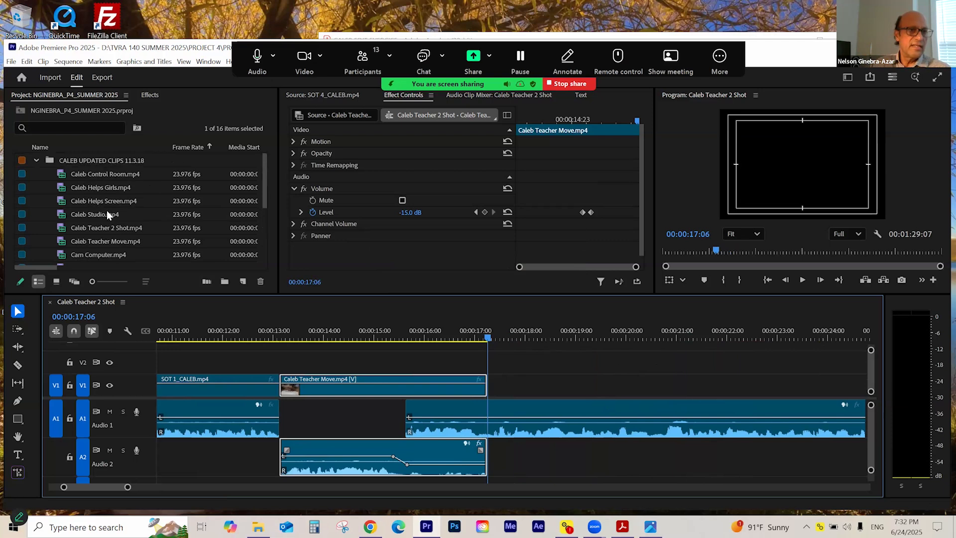
left_click(84, 175)
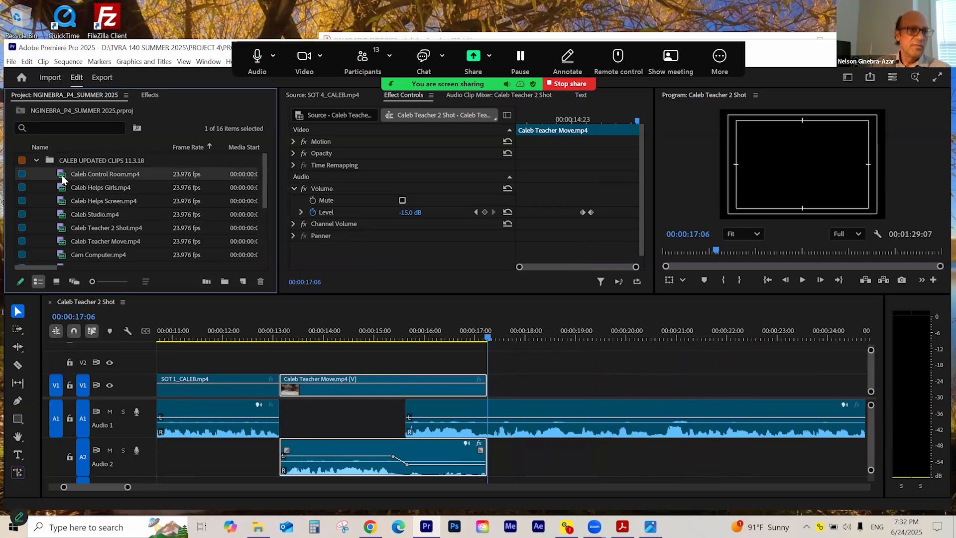
double_click(62, 179)
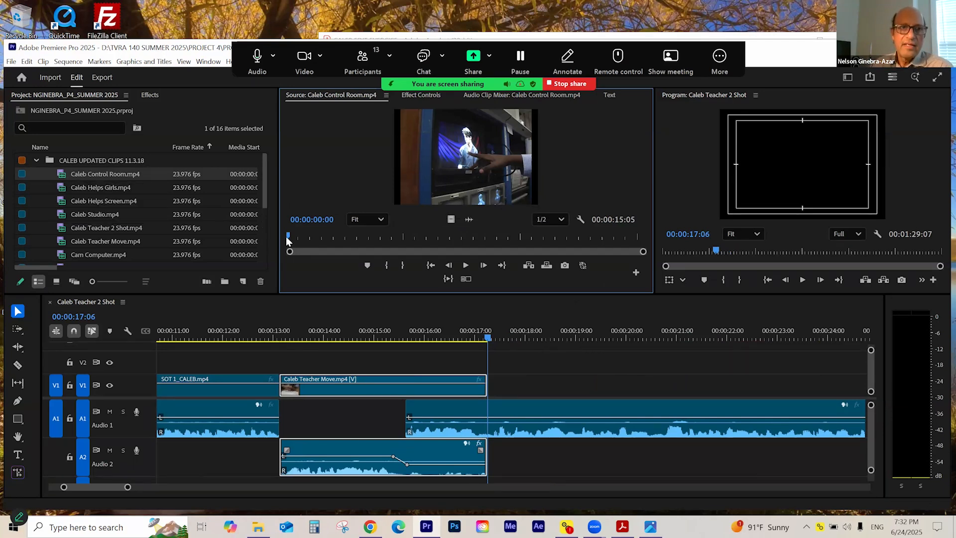
- Scrub through the opening of Caleb Control Room and mark its In point at 00:00:02:08
left_click_drag(288, 236, 344, 238)
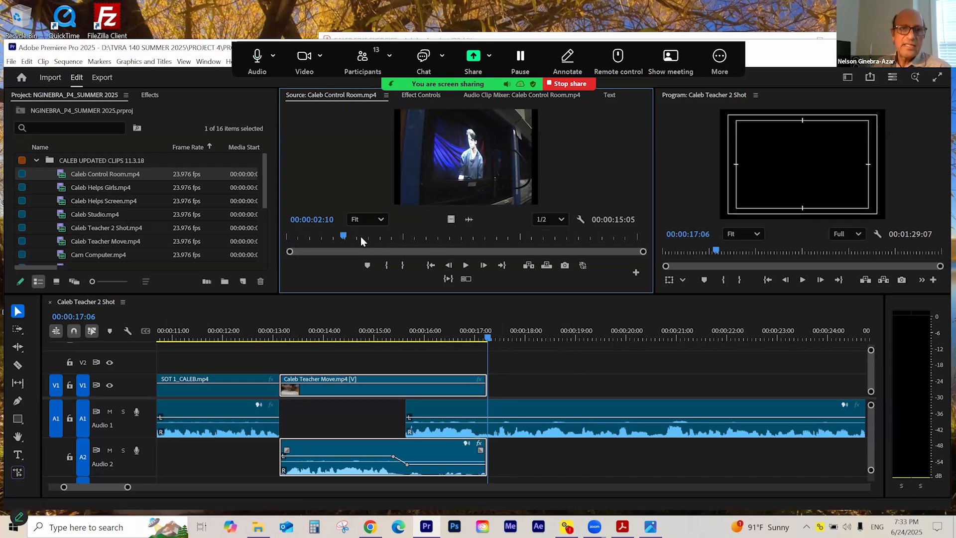
left_click_drag(343, 237, 347, 237)
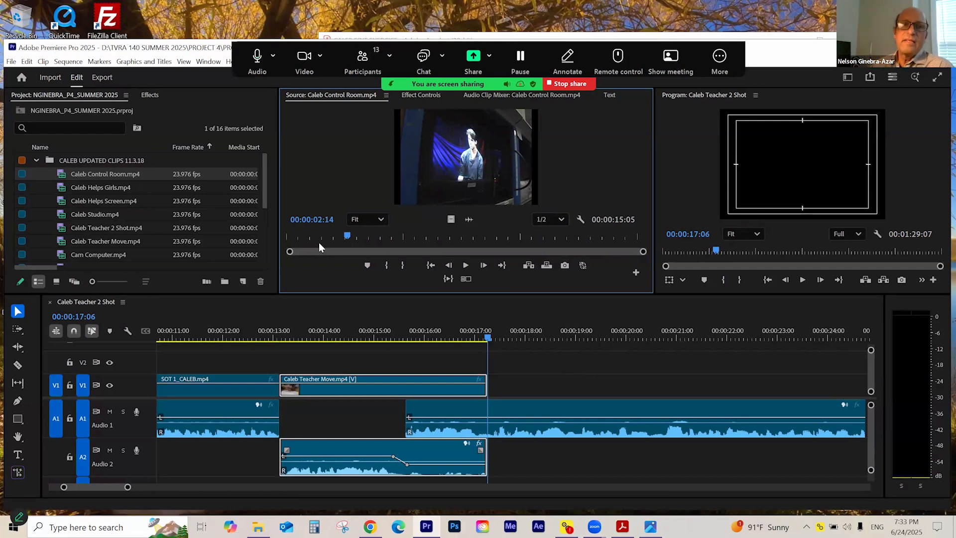
left_click_drag(348, 235, 340, 254)
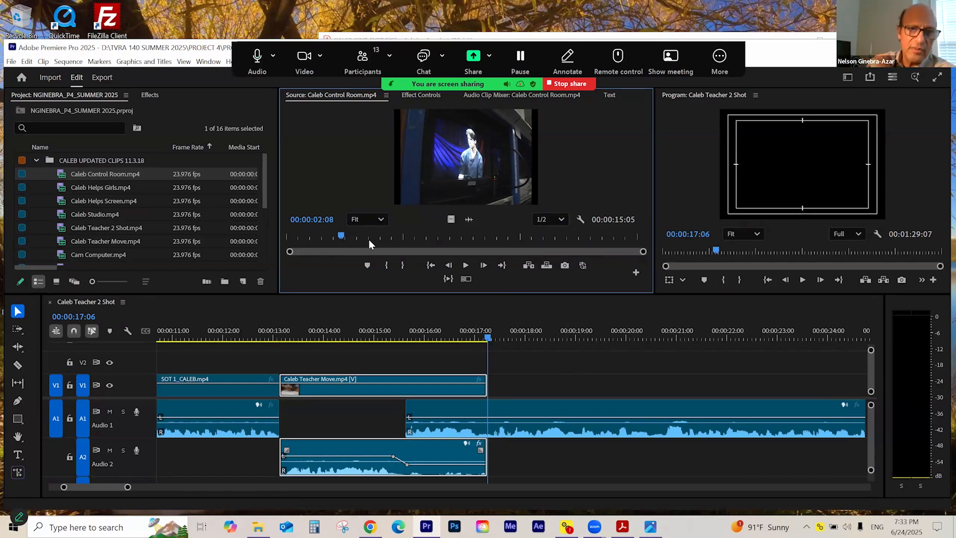
key("i")
- Mark the Out point of Caleb Control Room at 00:00:07:02 and check the frames at both marks
left_click_drag(341, 237, 440, 261)
left_click_drag(443, 258, 427, 256)
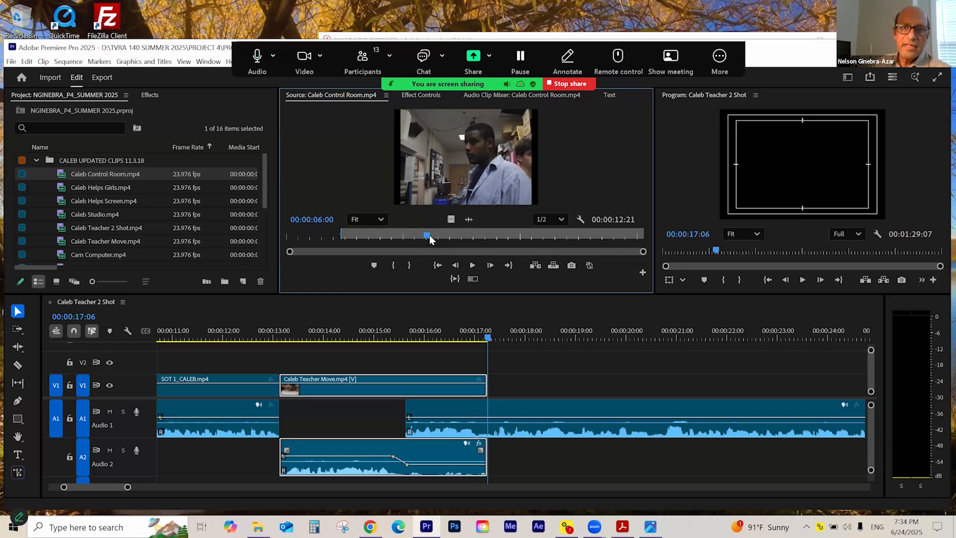
left_click_drag(428, 237, 452, 246)
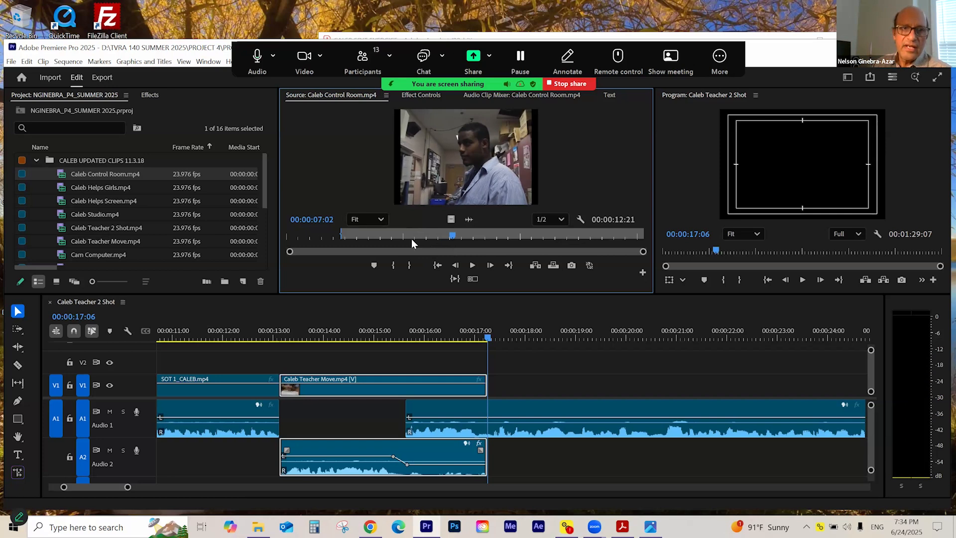
left_click(409, 265)
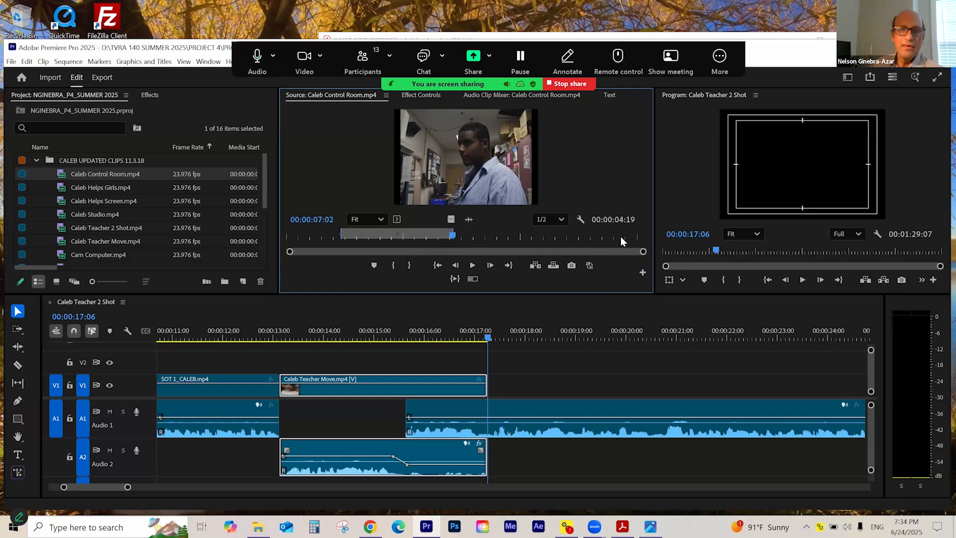
left_click(438, 265)
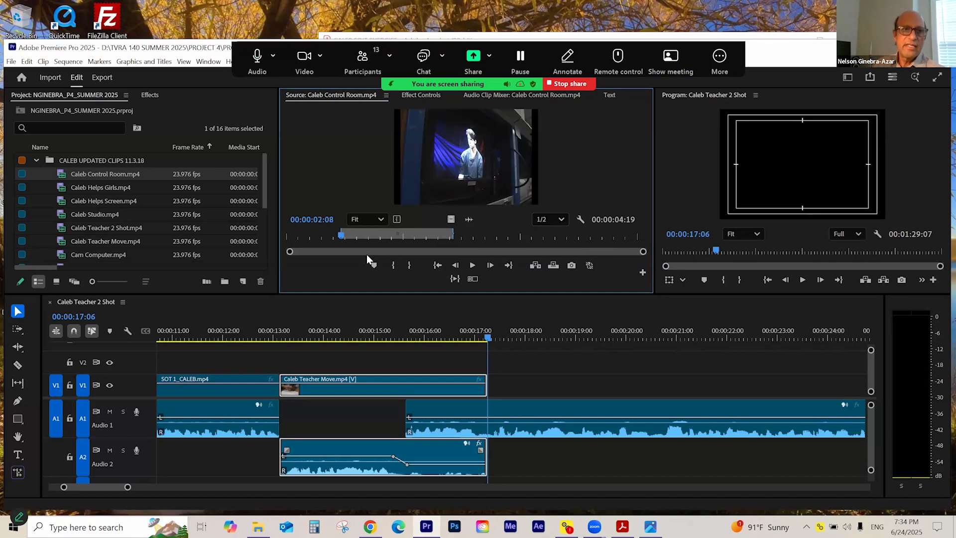
left_click(509, 265)
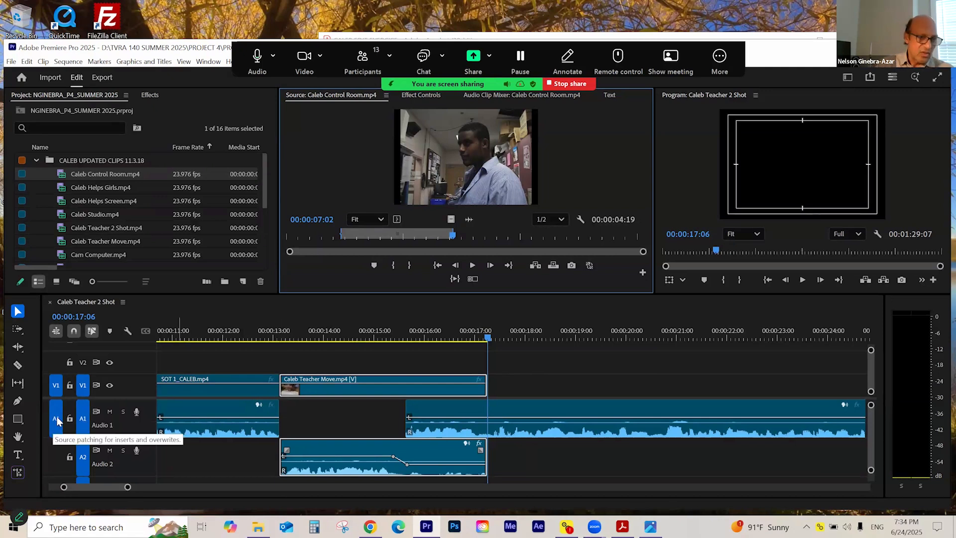
- Patch the source audio to Audio 2, try placing Caleb Control Room on V1 after Caleb Teacher Move, and undo the placement
left_click(52, 456)
left_click(56, 432)
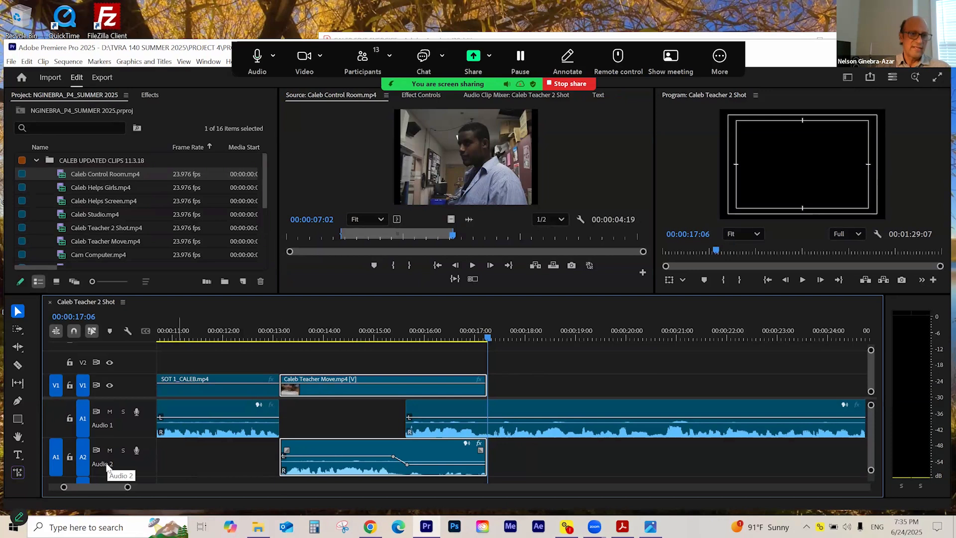
left_click(463, 165)
left_click_drag(463, 165, 507, 387)
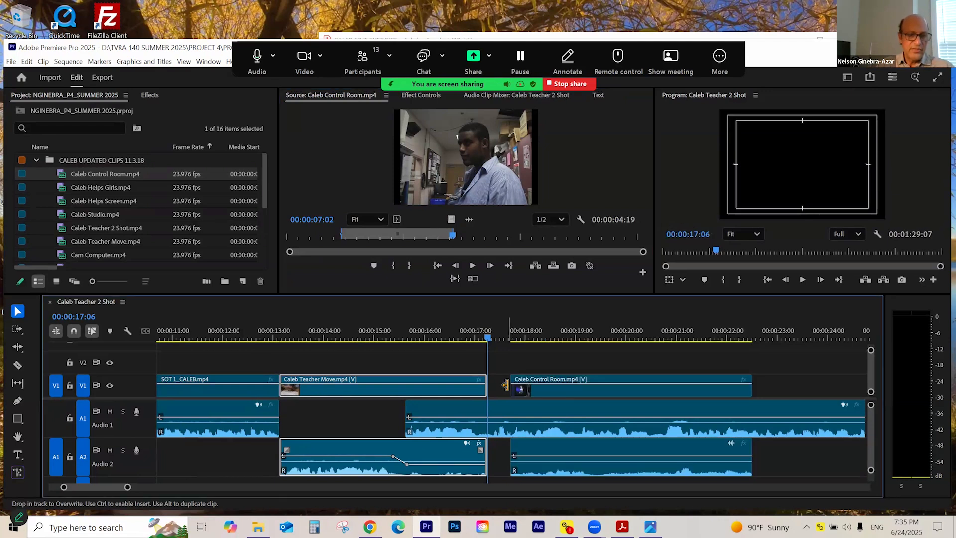
key("ctrl+z")
- Patch the source audio to Audio 1 and try positioning Caleb Control Room on V1 over the interview audio without placing it
left_click(56, 419)
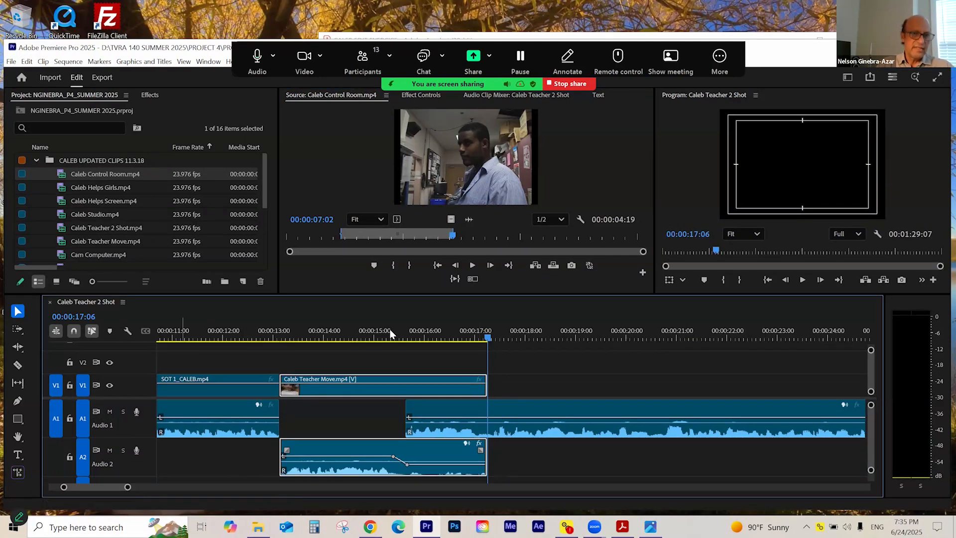
left_click_drag(450, 159, 517, 387)
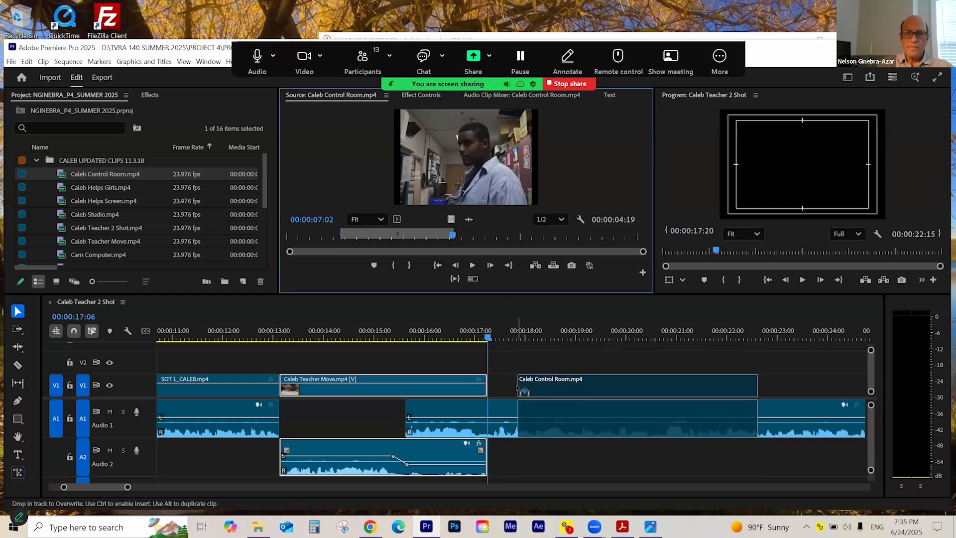
left_click_drag(518, 388, 479, 202)
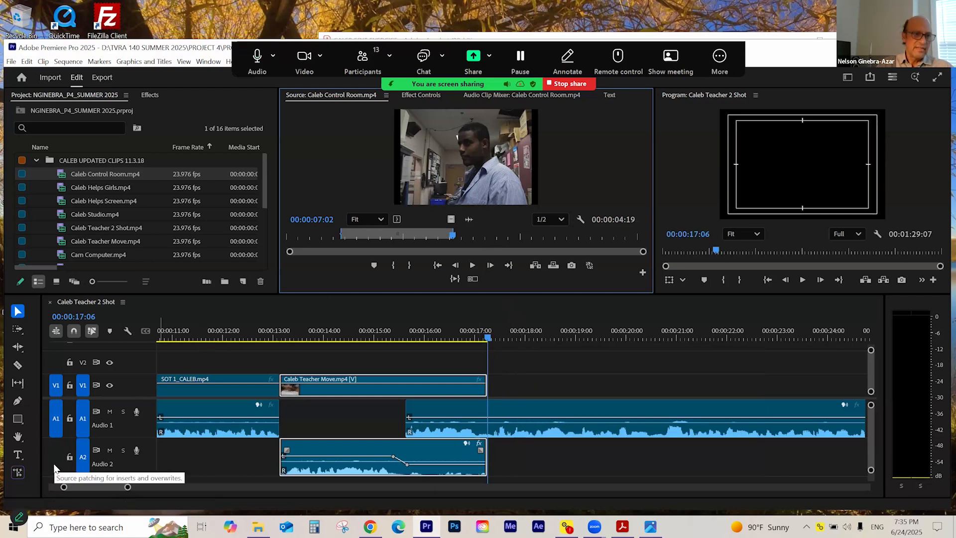
- Patch the source audio to Audio 2, place Caleb Control Room on V1 directly after Caleb Teacher Move, and lower its audio level
left_click(57, 430)
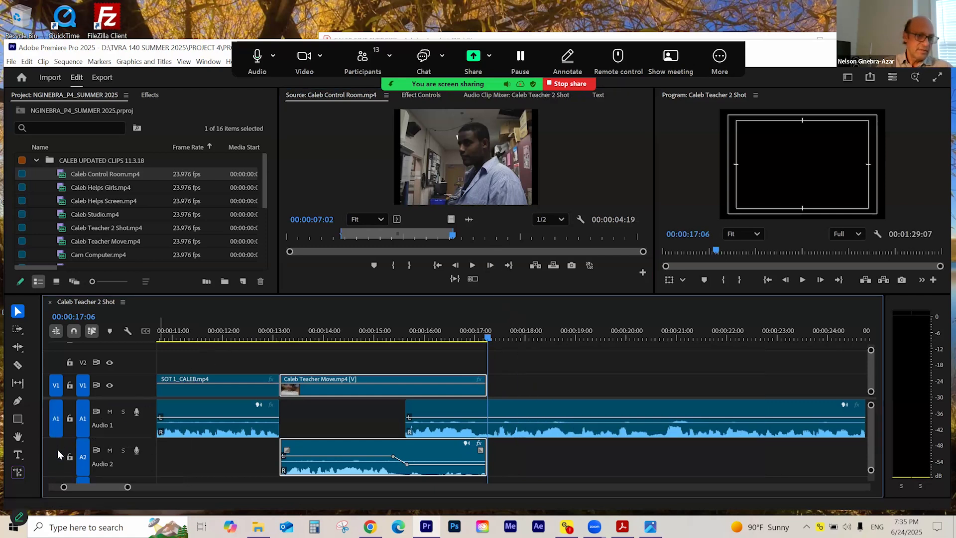
left_click(58, 453)
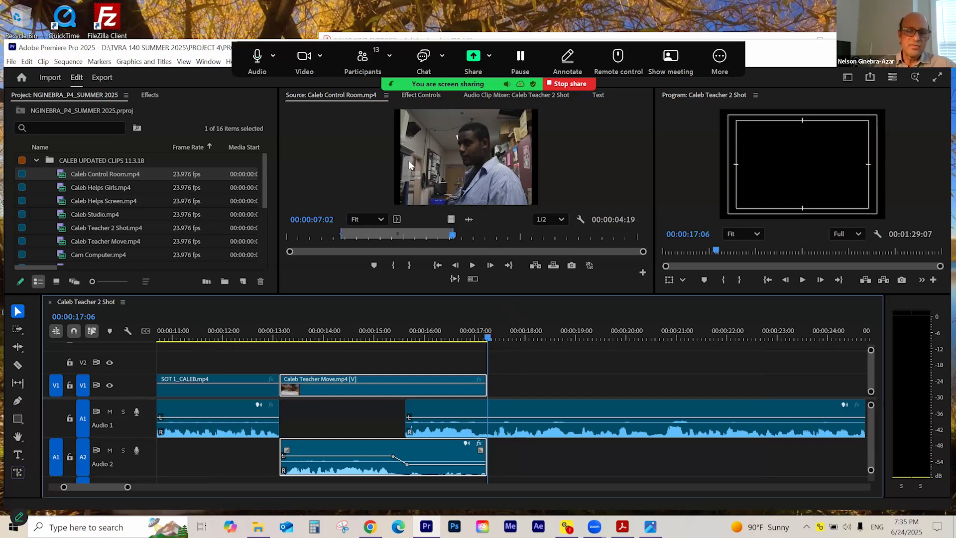
left_click_drag(463, 151, 504, 370)
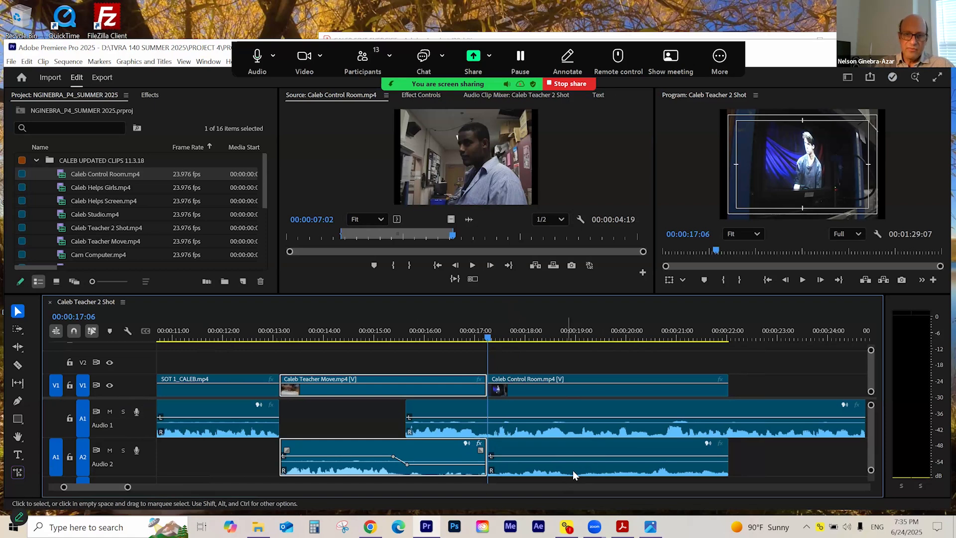
left_click_drag(578, 457, 586, 465)
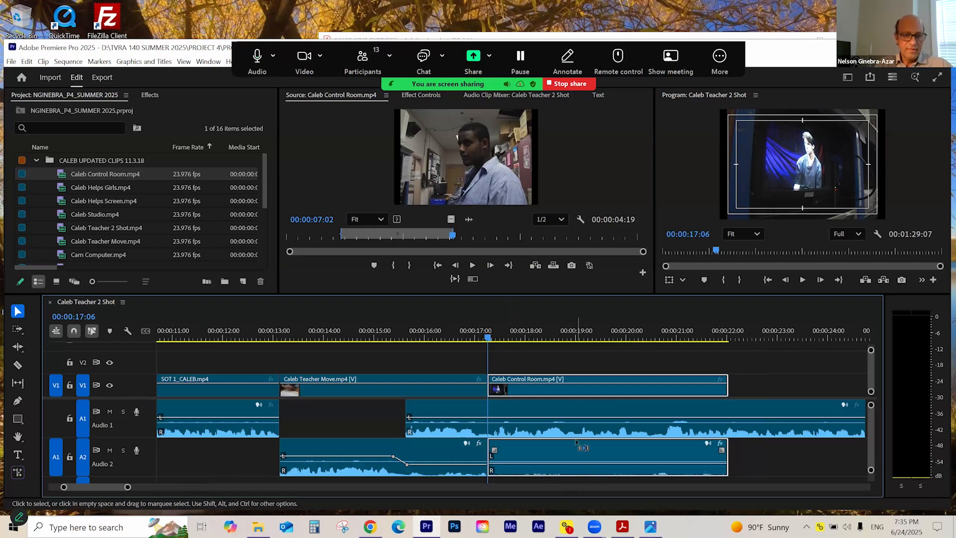
- Scrub across the Caleb Teacher Move and Caleb Control Room edits, and play the sequence from 00:00:12:12 past the end of Caleb Control Room
left_click_drag(459, 333, 278, 337)
left_click_drag(381, 339, 401, 336)
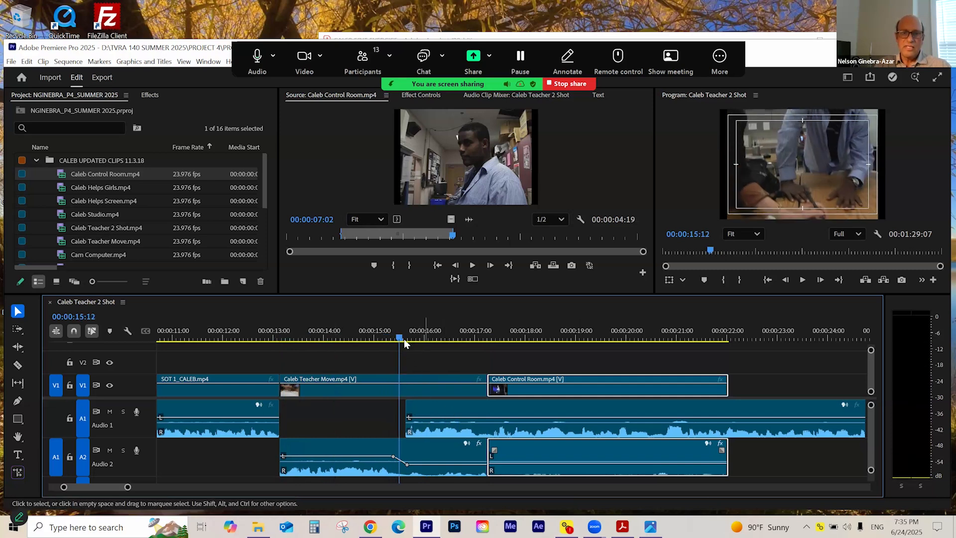
left_click_drag(406, 339, 562, 348)
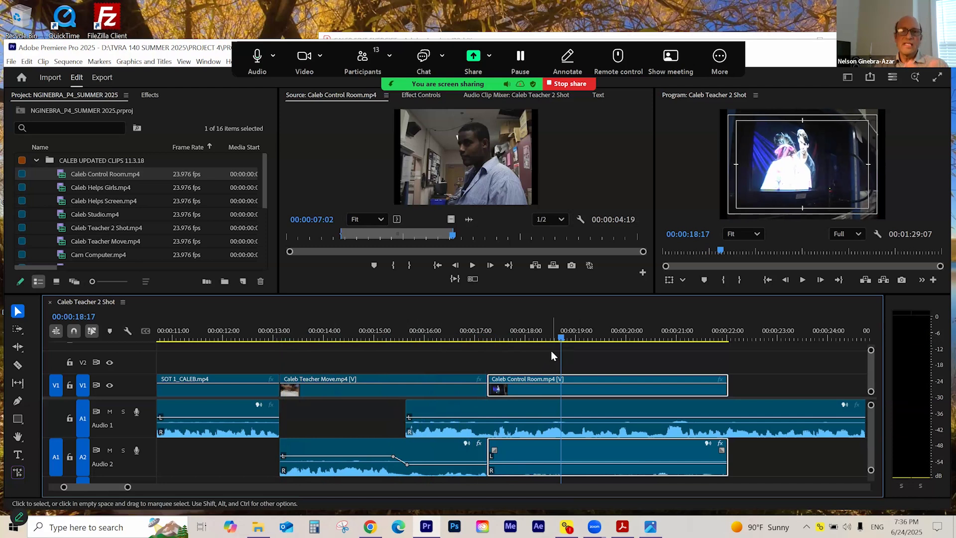
left_click(250, 338)
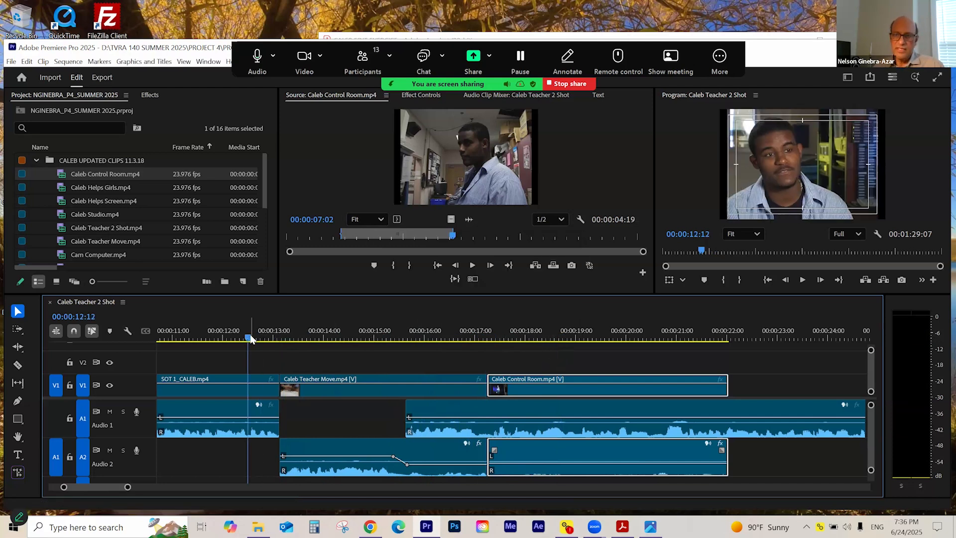
key("space")
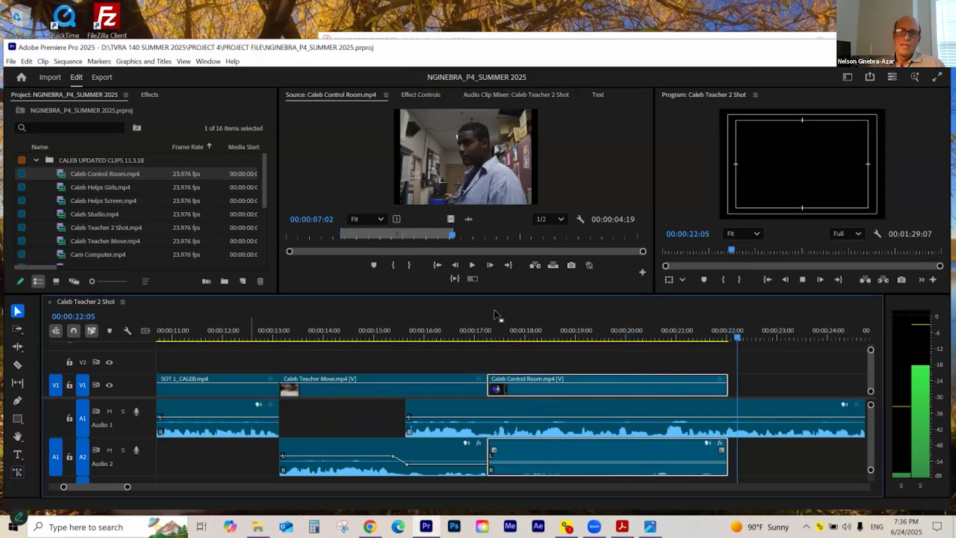
key("space")
- Check the frames near 00:00:20:16 and play Caleb Control Room from 00:00:17:02 to find a suitable ending
left_click(636, 335)
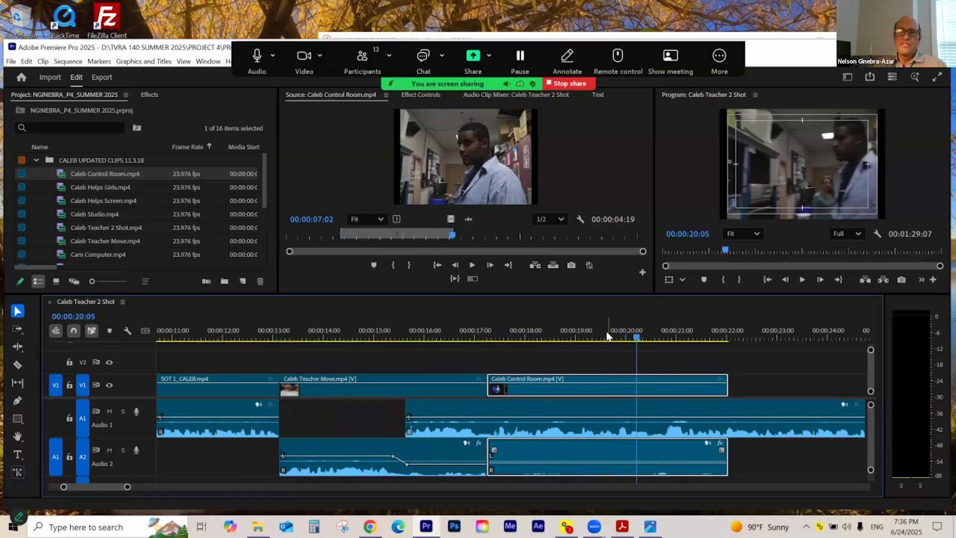
left_click(657, 336)
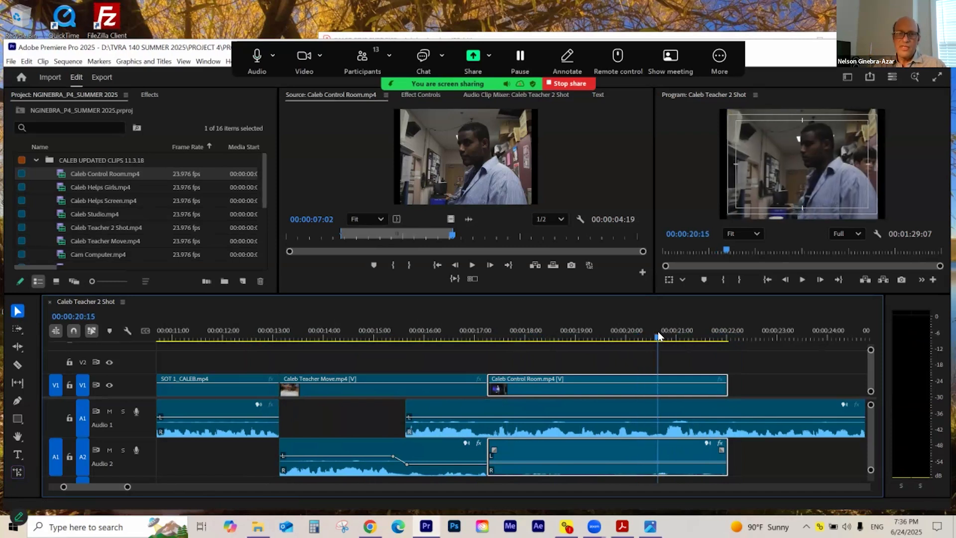
left_click(659, 334)
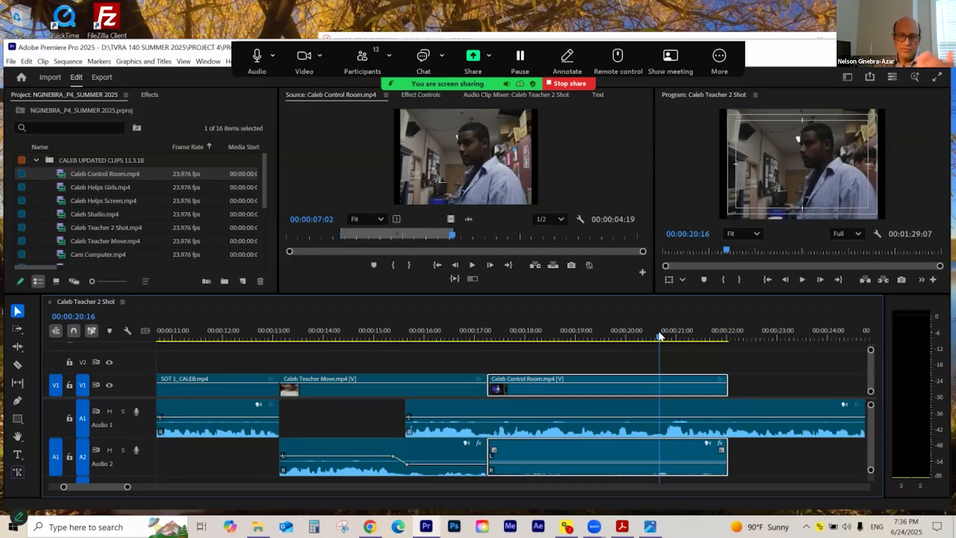
left_click_drag(659, 333, 479, 344)
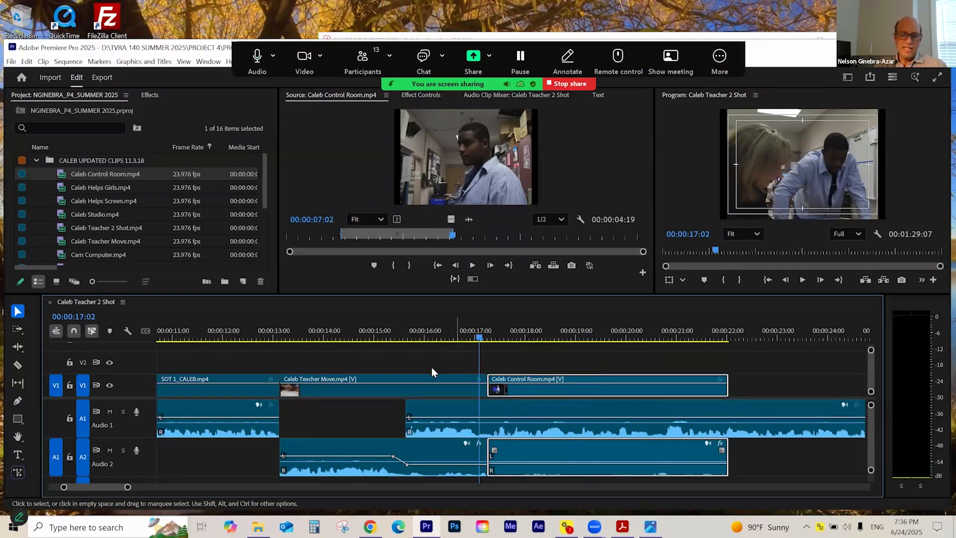
key("space")
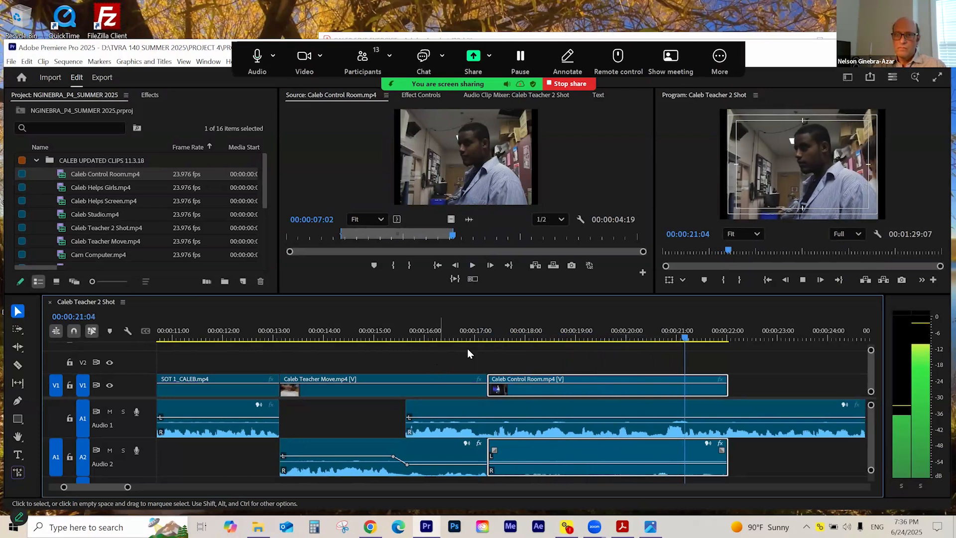
key("space")
- Park the playhead at 00:00:21:06 and trim the end of Caleb Control Room's picture and audio to it
left_click_drag(666, 338, 689, 337)
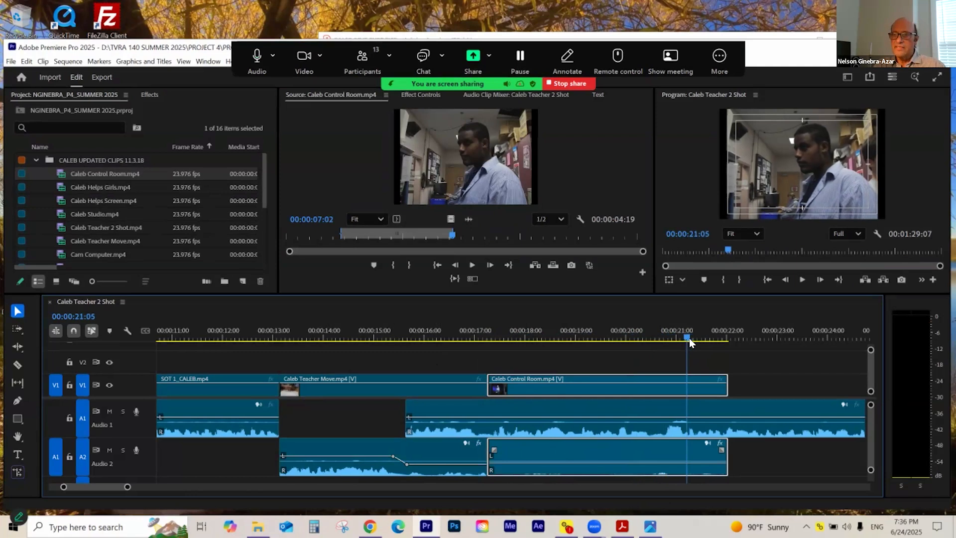
left_click_drag(690, 338, 692, 338)
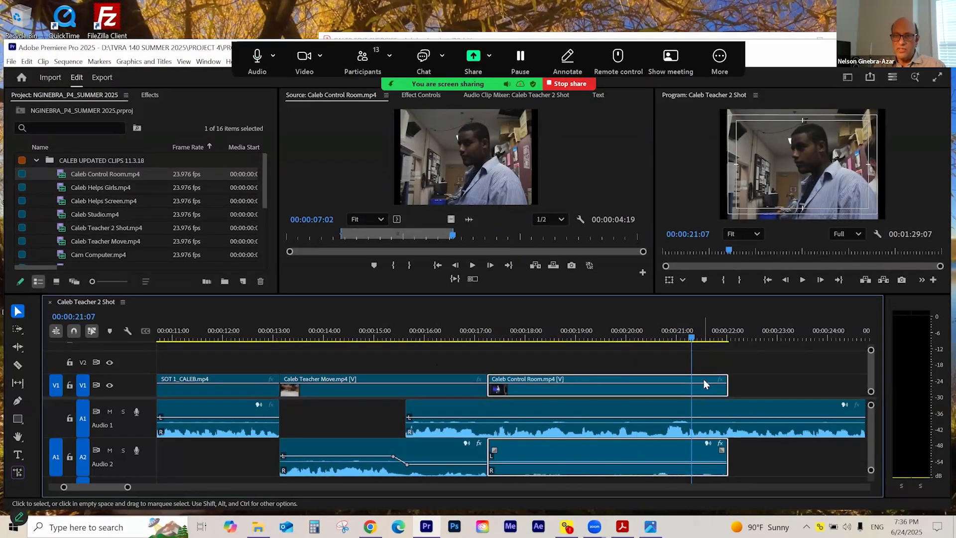
key("space")
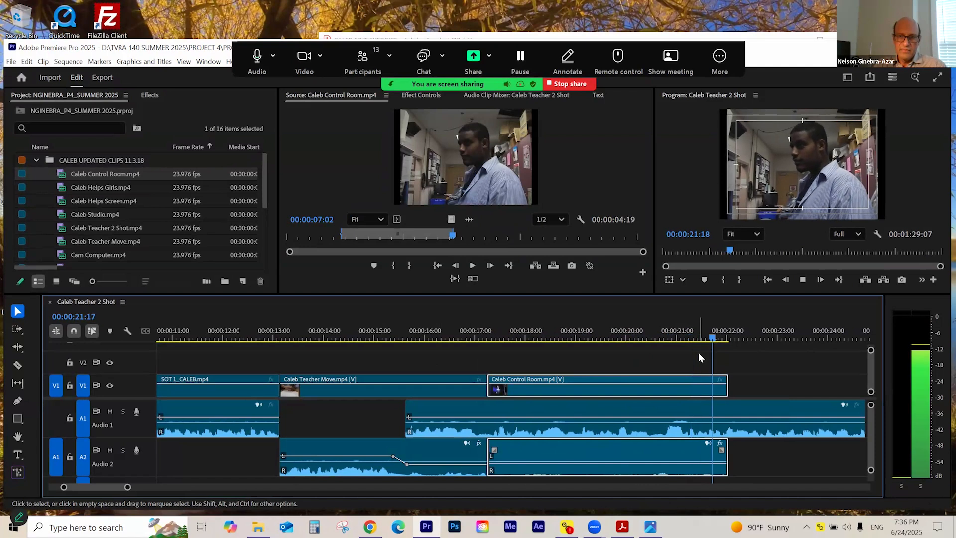
mouse_move(701, 340)
left_mouse_down()
mouse_move(684, 342)
mouse_move(692, 354)
left_mouse_up()
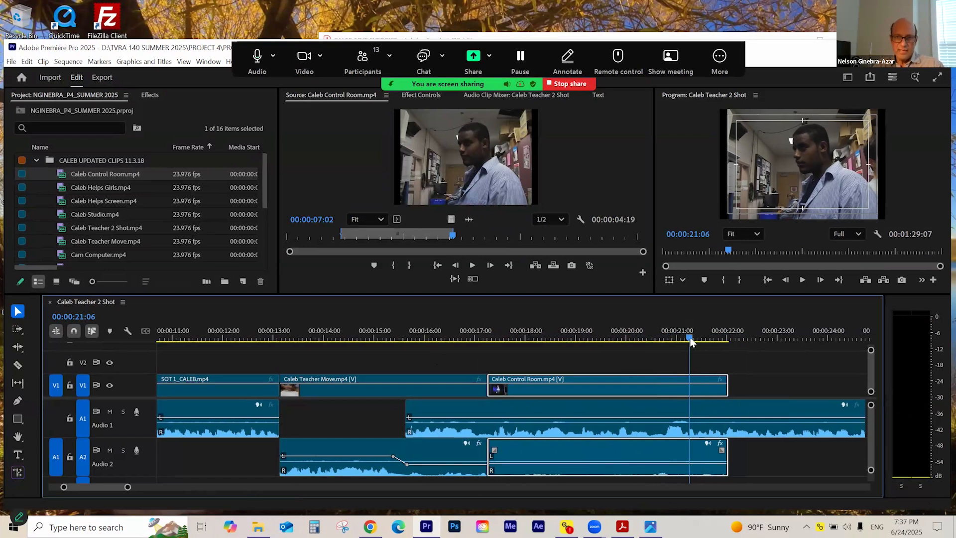
left_click_drag(716, 392, 650, 369)
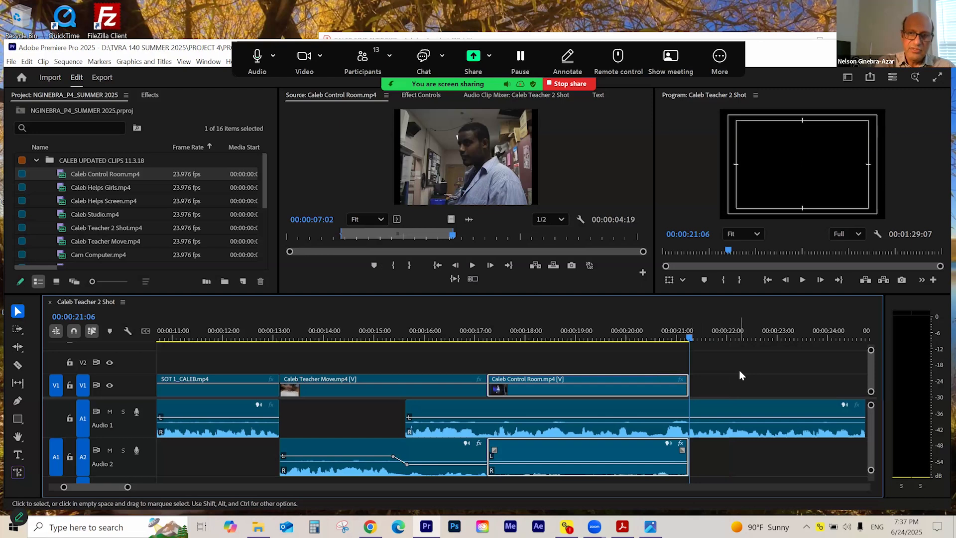
- Select the empty V1 gap between Caleb Control Room and SOT 2_CALEB, and save the project
key("minus")
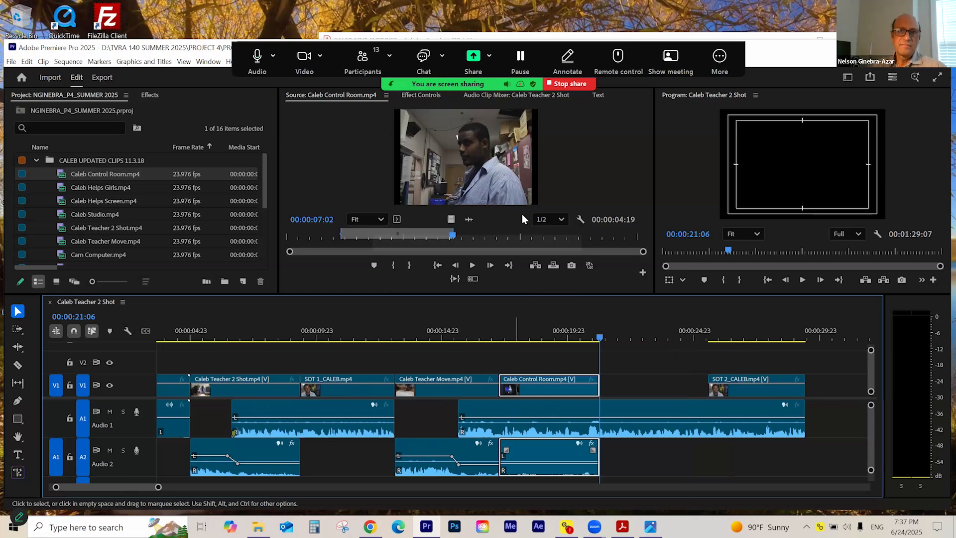
left_click(568, 84)
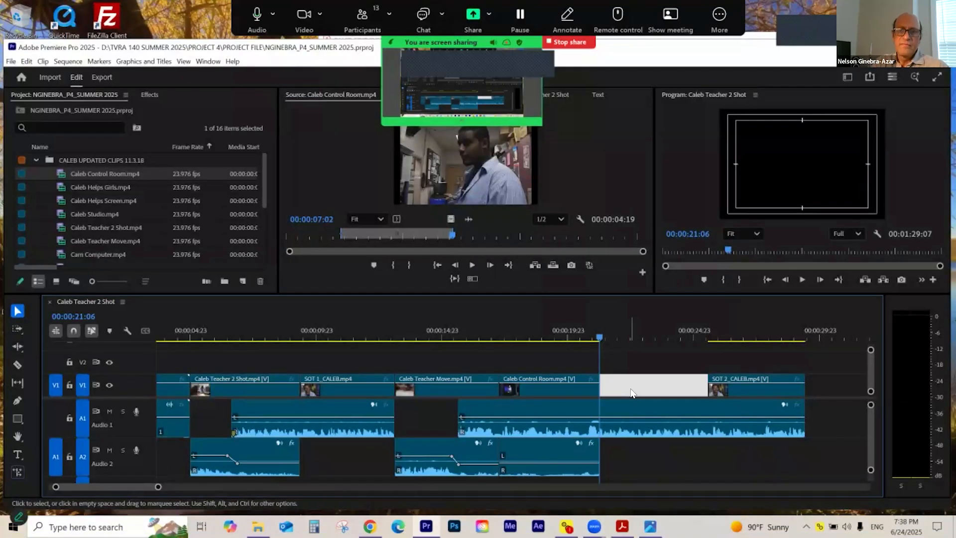
key("ctrl+s")
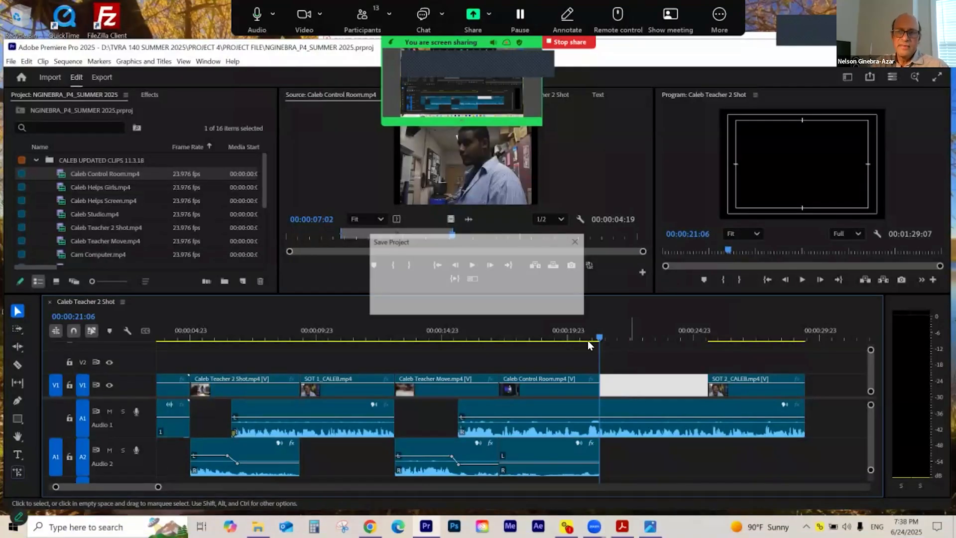
- Play the sequence from 00:00:21:04 across the V1 picture gap into SOT 2_CALEB
left_click(591, 337)
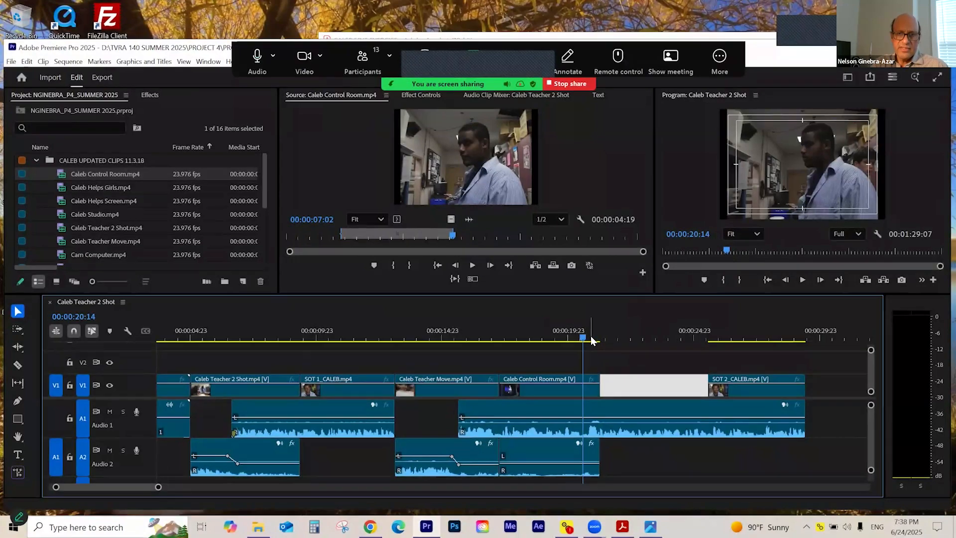
left_click(598, 340)
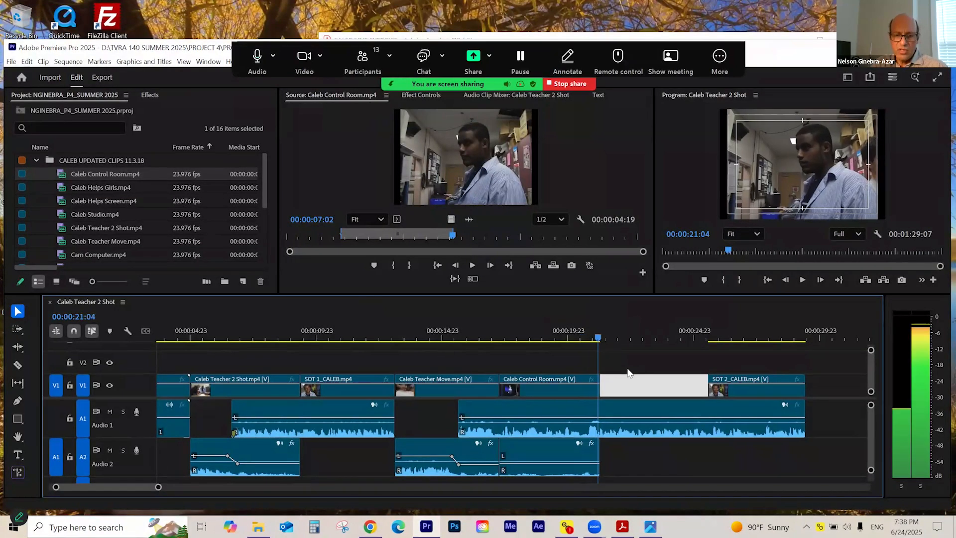
key("space")
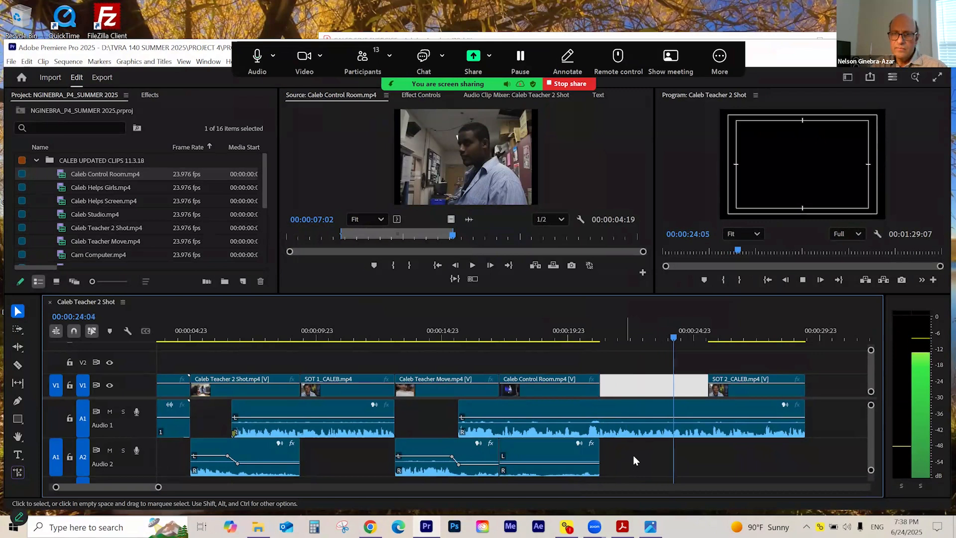
key("space")
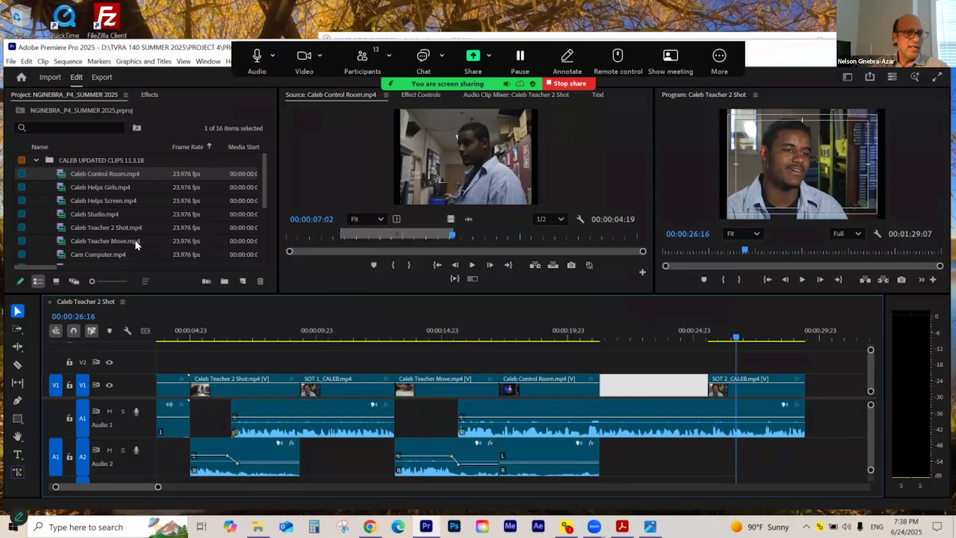
- Open Cam Computer.mp4 as the source clip and scrub back through it to 00:00:04:07
left_click(64, 257)
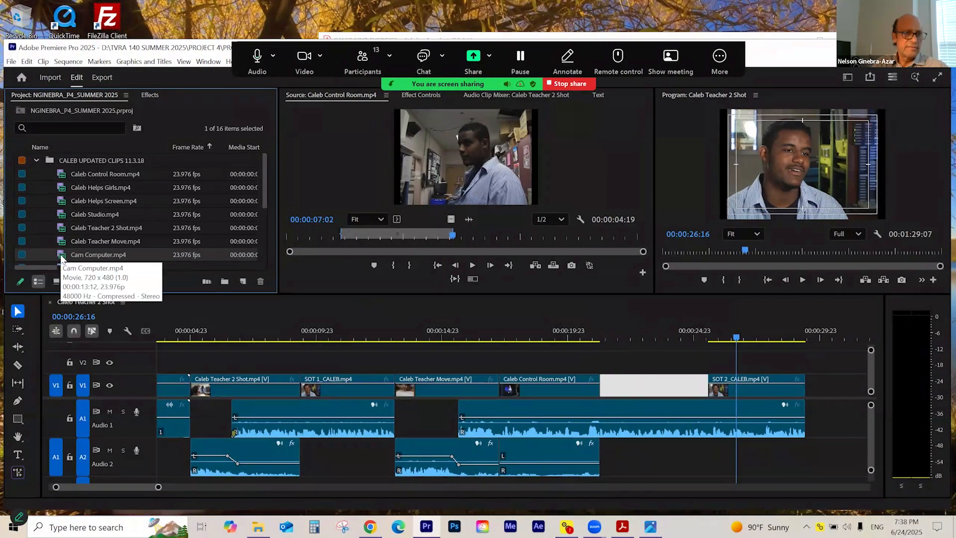
scroll(60, 249, "down", 1)
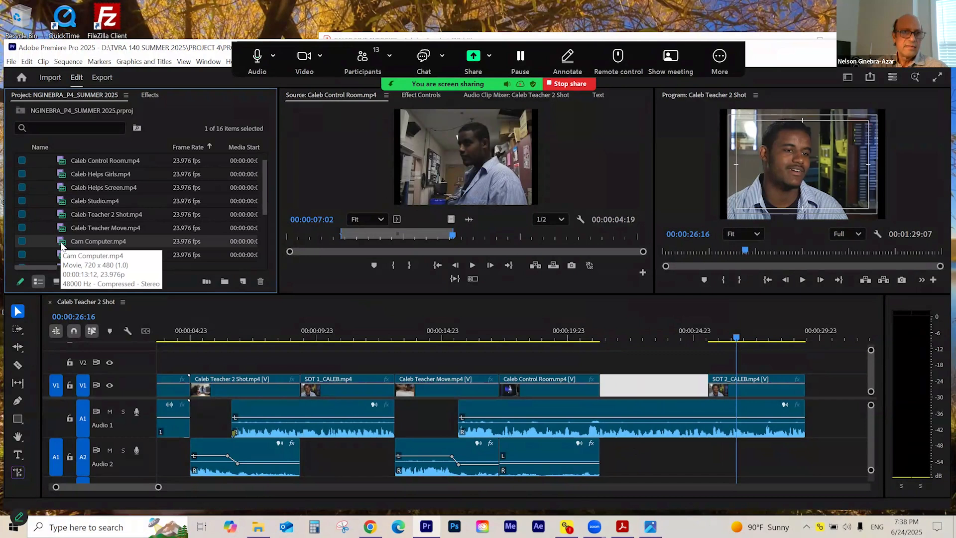
double_click(63, 243)
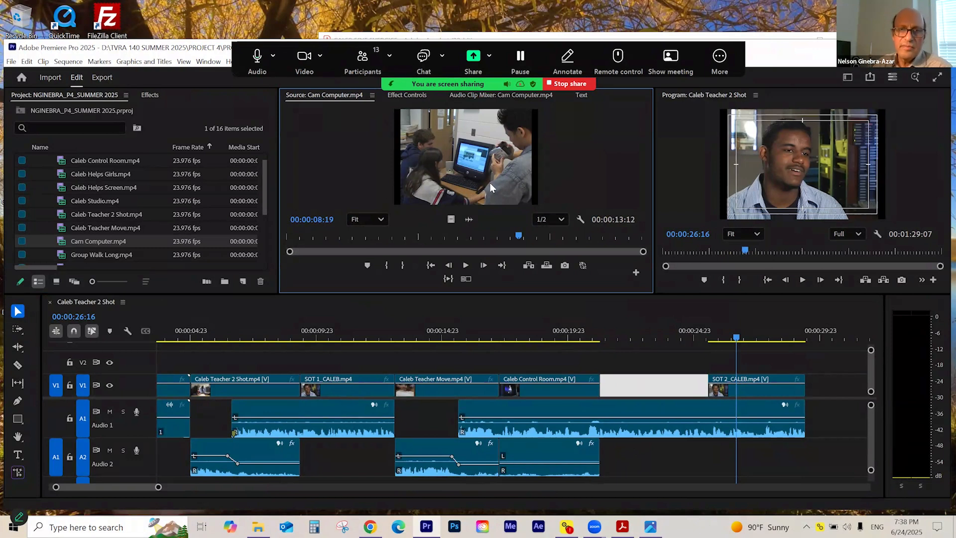
left_click_drag(474, 240, 399, 250)
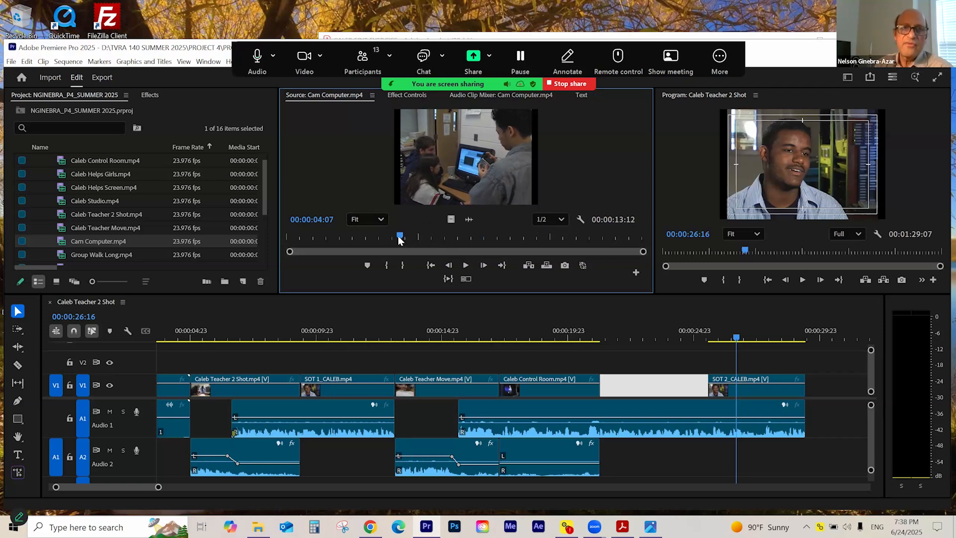
- Mark an In point at 00:00:04:22 in the Cam Computer source clip
left_click_drag(402, 239, 406, 239)
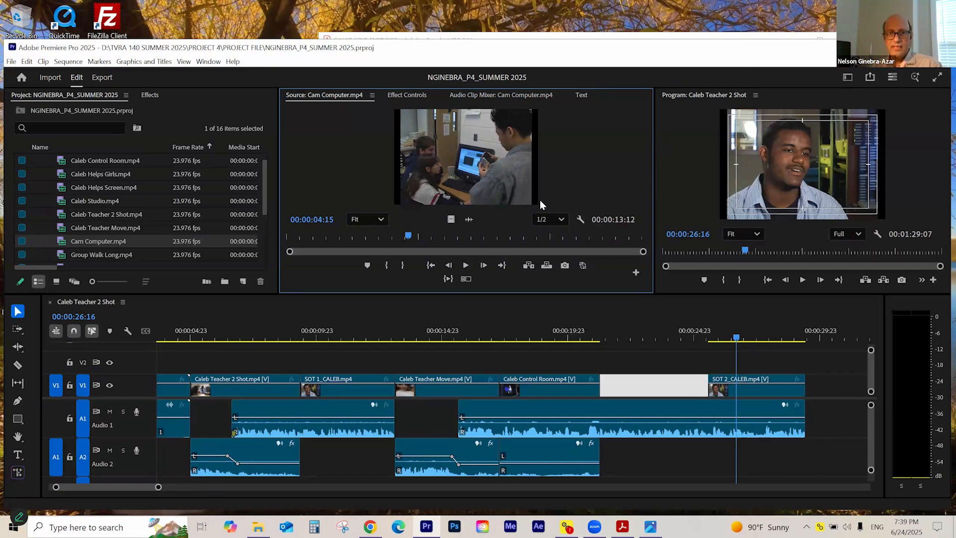
left_click_drag(411, 236, 415, 259)
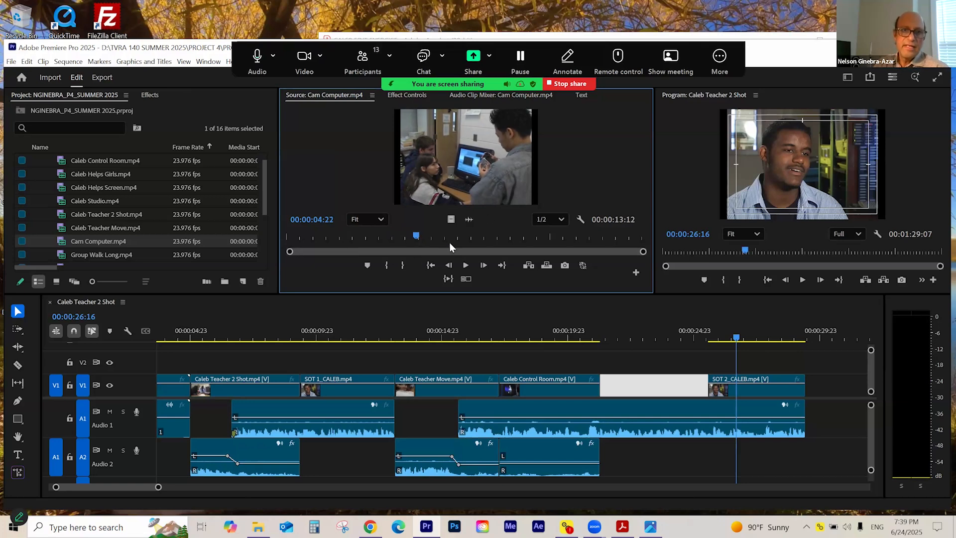
left_click(386, 269)
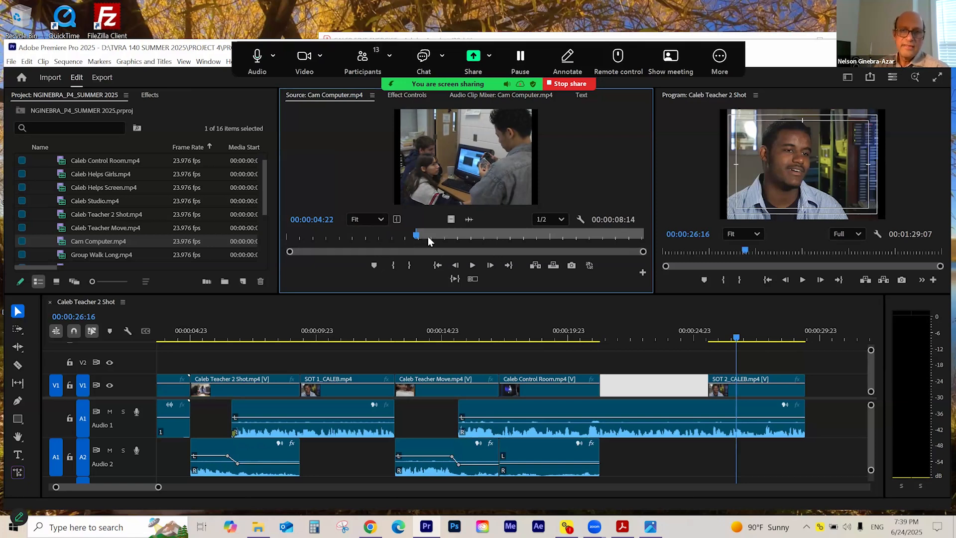
- Position the sequence playhead at 00:00:21:07, at the end of the Caleb Control Room clip
left_click(666, 336)
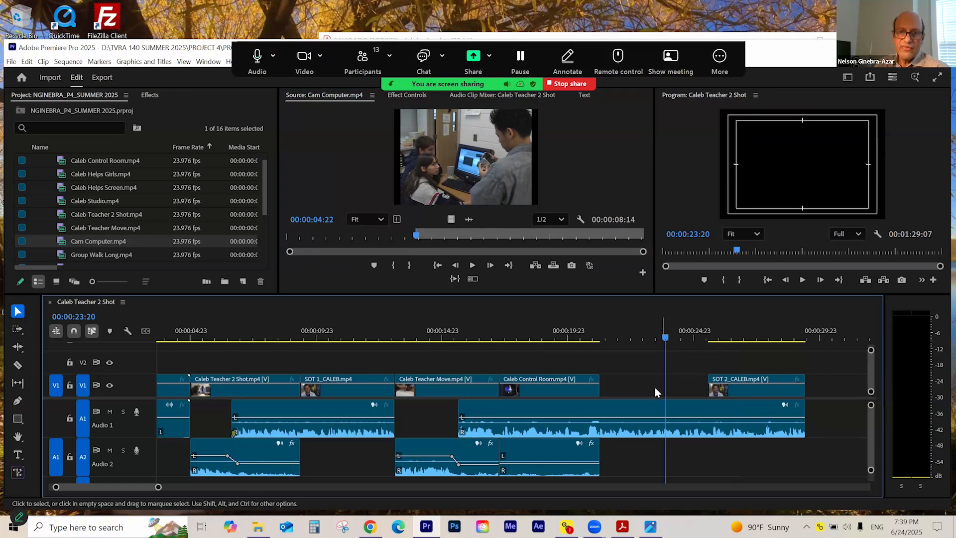
left_click_drag(612, 337, 600, 341)
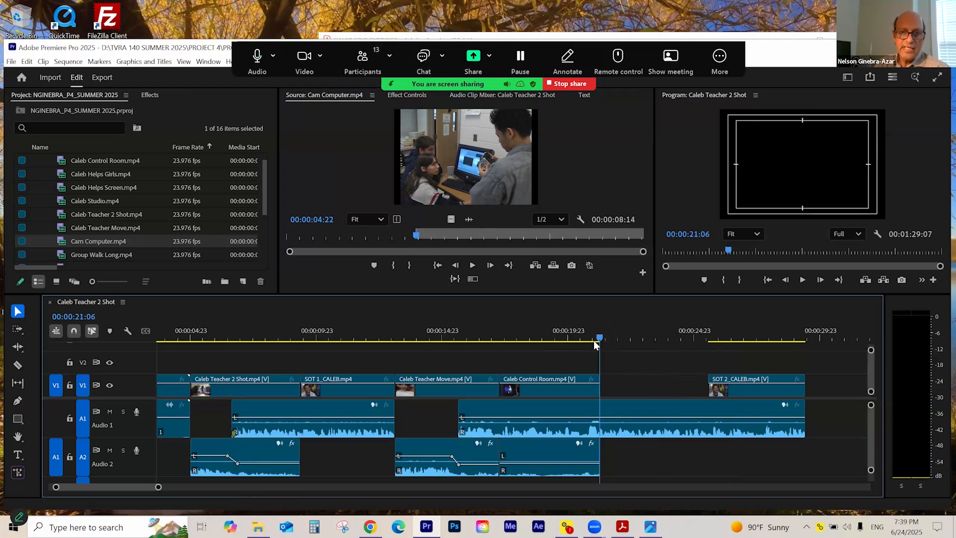
left_click_drag(603, 344, 599, 375)
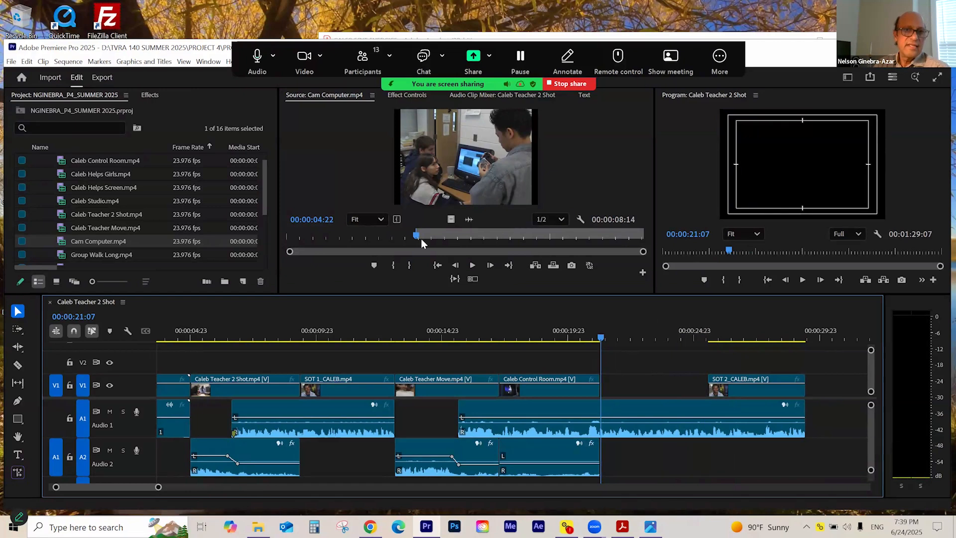
- Mark an Out point at 00:00:10:20 in the Cam Computer source clip and scrub through the marked range
left_click_drag(418, 239, 572, 247)
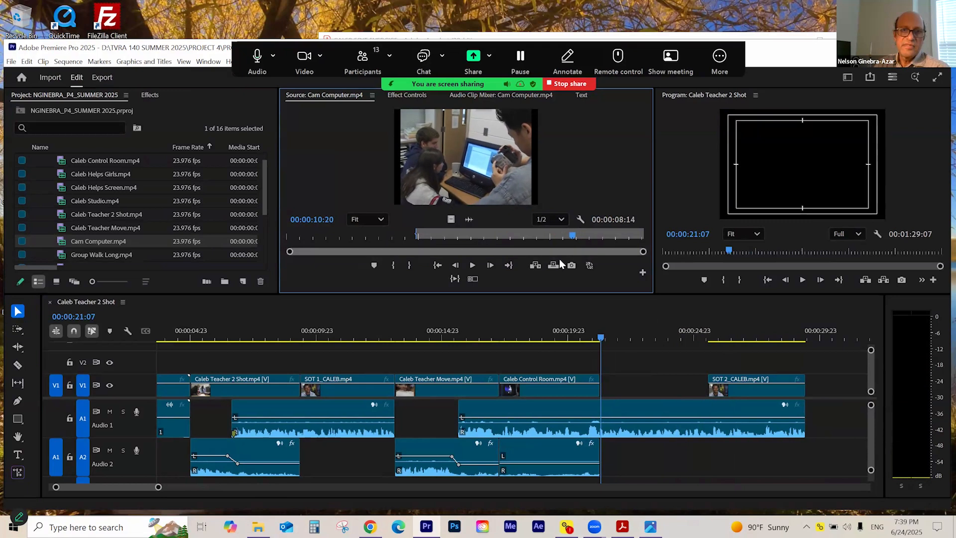
left_click(411, 265)
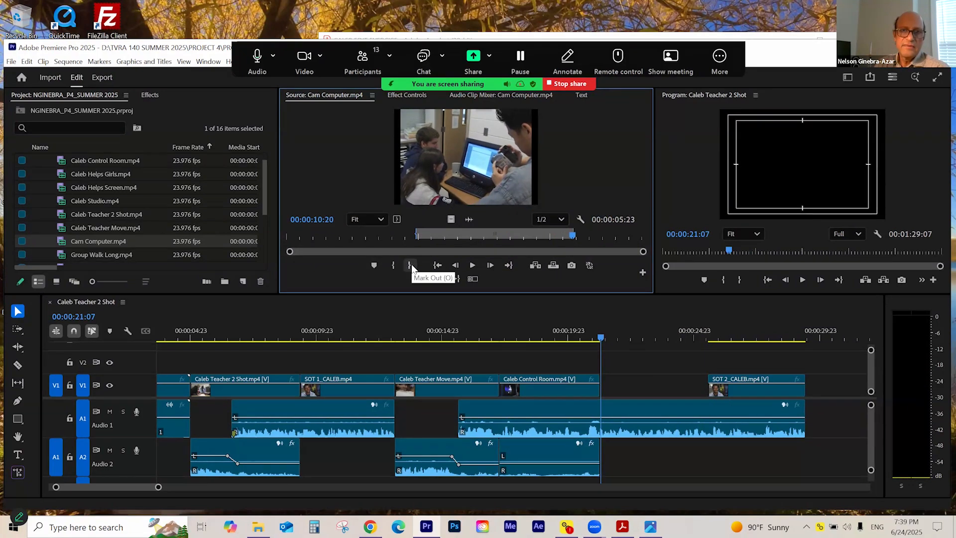
left_click_drag(570, 238, 441, 243)
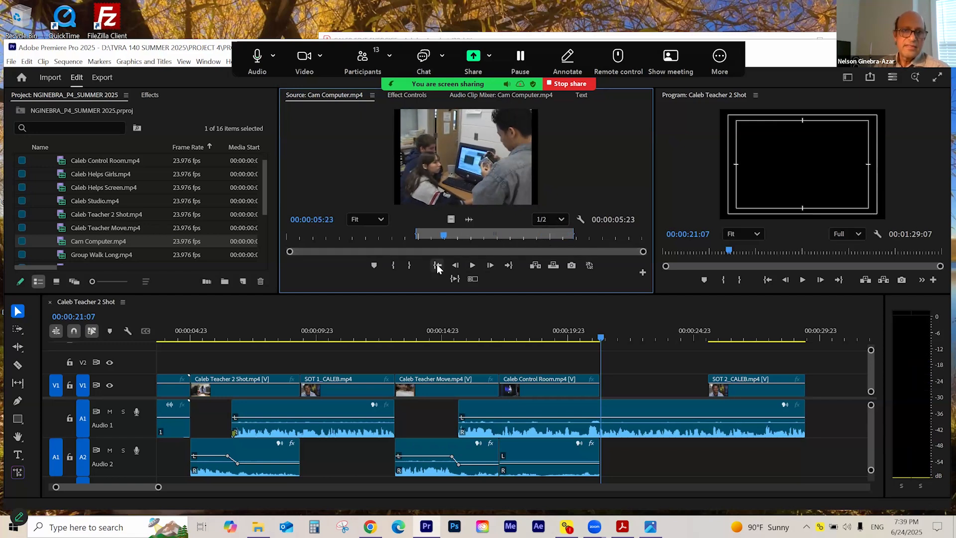
- Mark the Cam Computer Out point three seconds after its In point, at 00:00:07:22
left_click(438, 266)
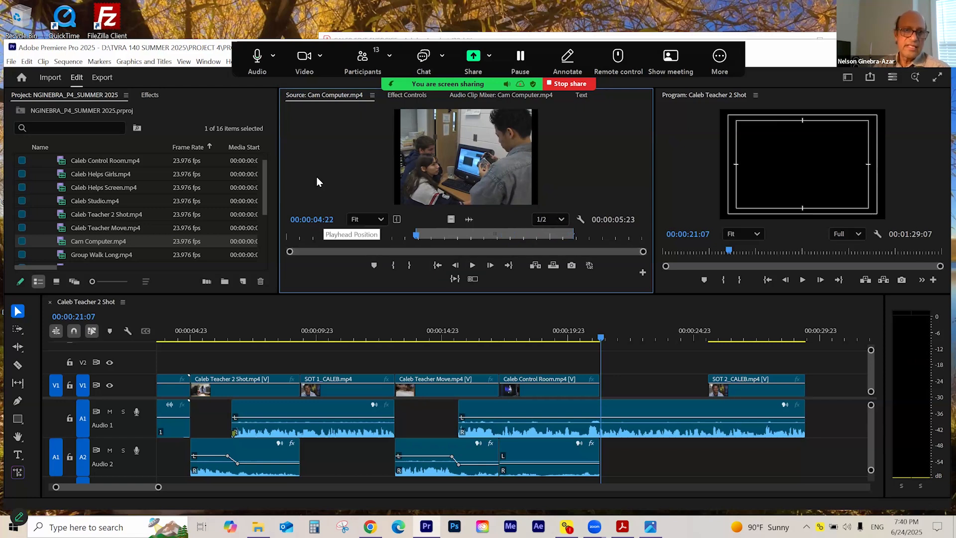
left_click(312, 220)
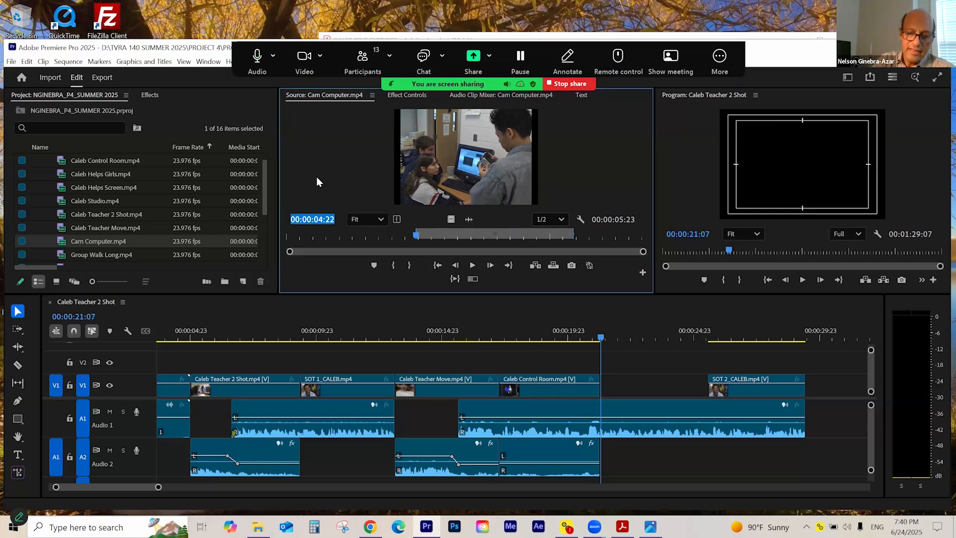
type("+")
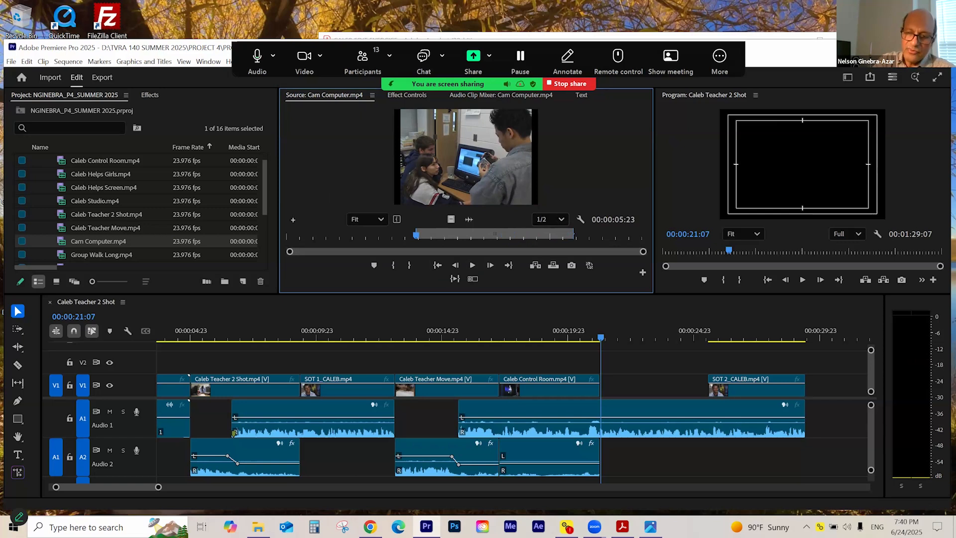
type("300")
key("Return")
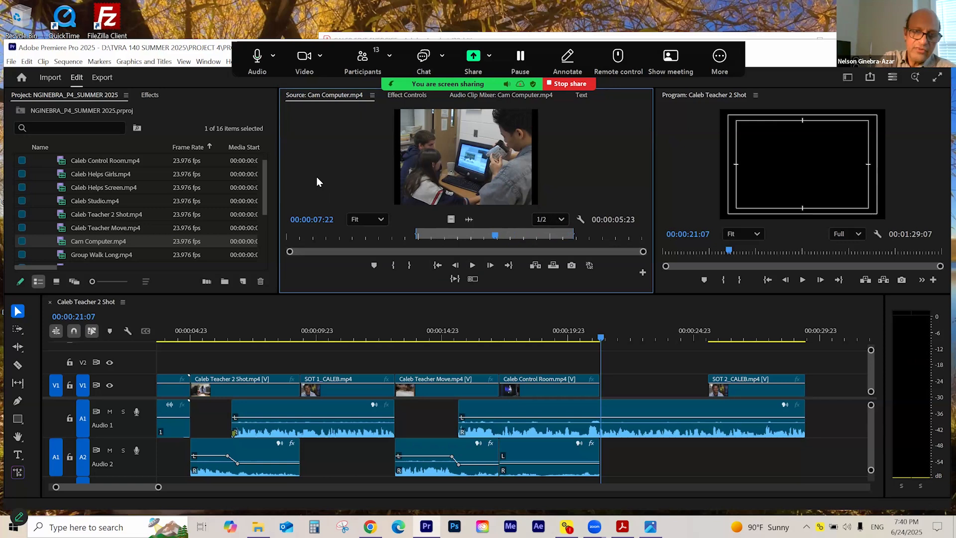
key("o")
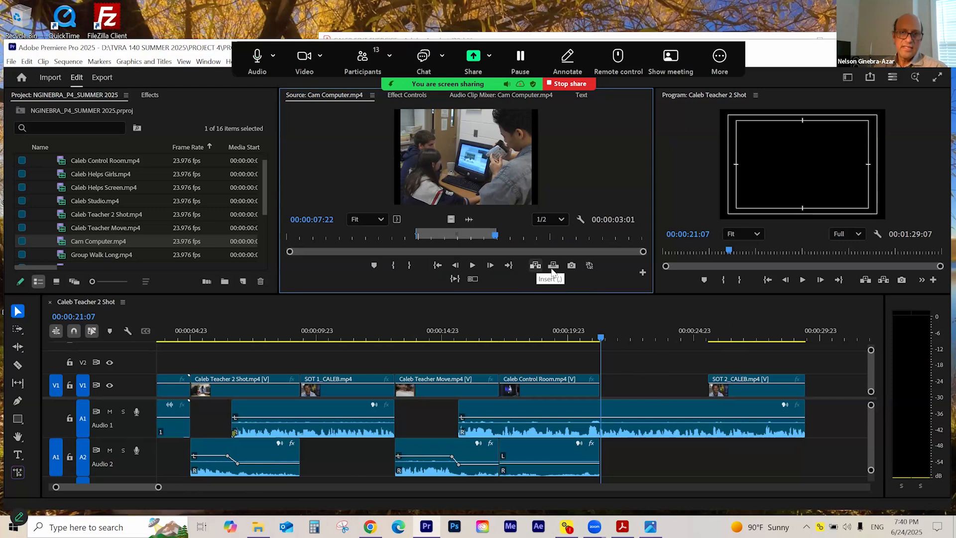
- Place the marked Cam Computer excerpt on V1 and Audio 2 at the playhead, after Caleb Control Room
left_click_drag(630, 384, 624, 354)
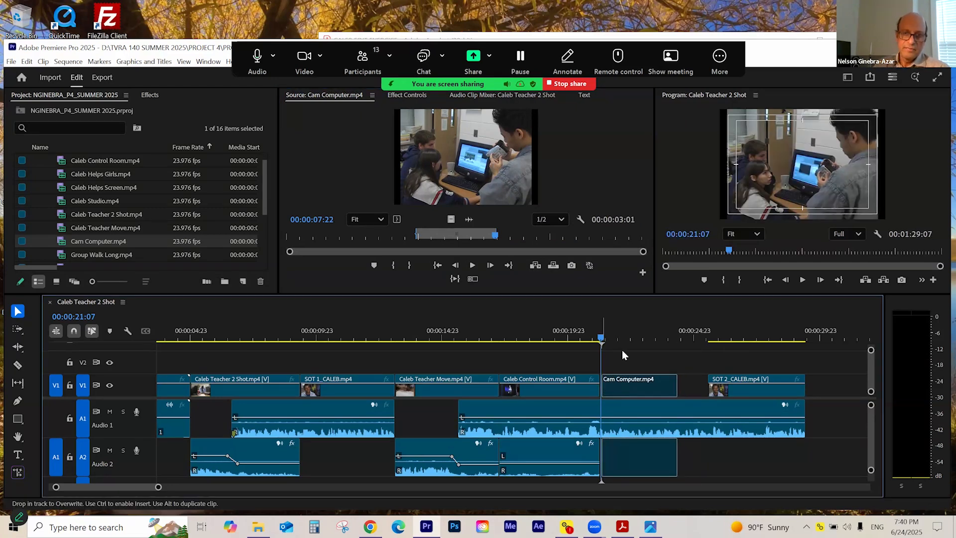
key("=")
key("=")
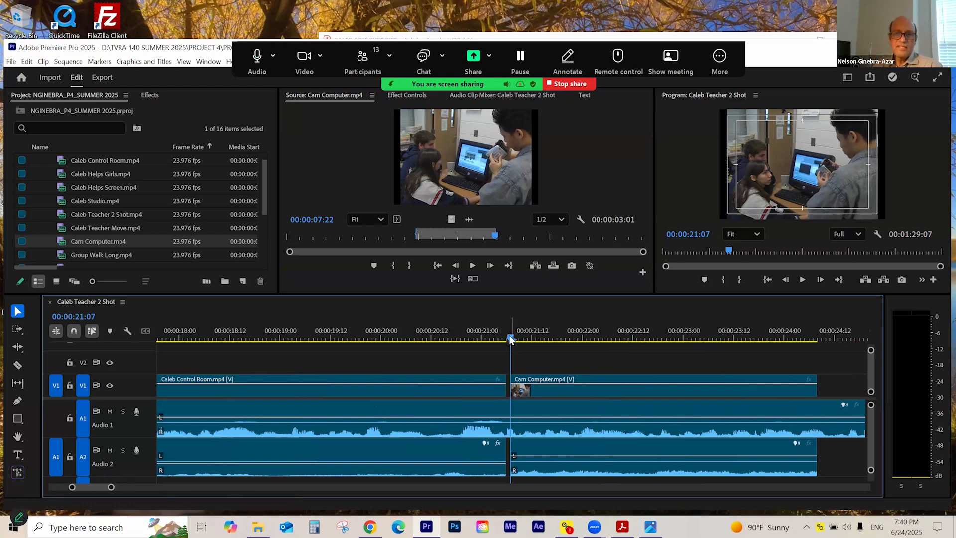
- Check for a gap before the Cam Computer clip and close it by sliding the clip against Caleb Control Room
key("Left")
key("Right")
key("Left")
key("Right")
key("Left")
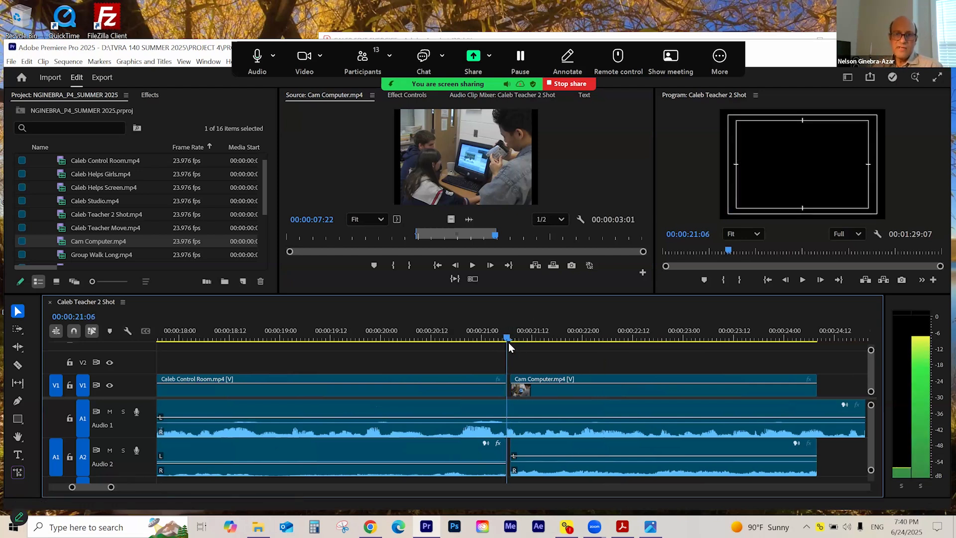
key("Right")
key("Left")
key("Right")
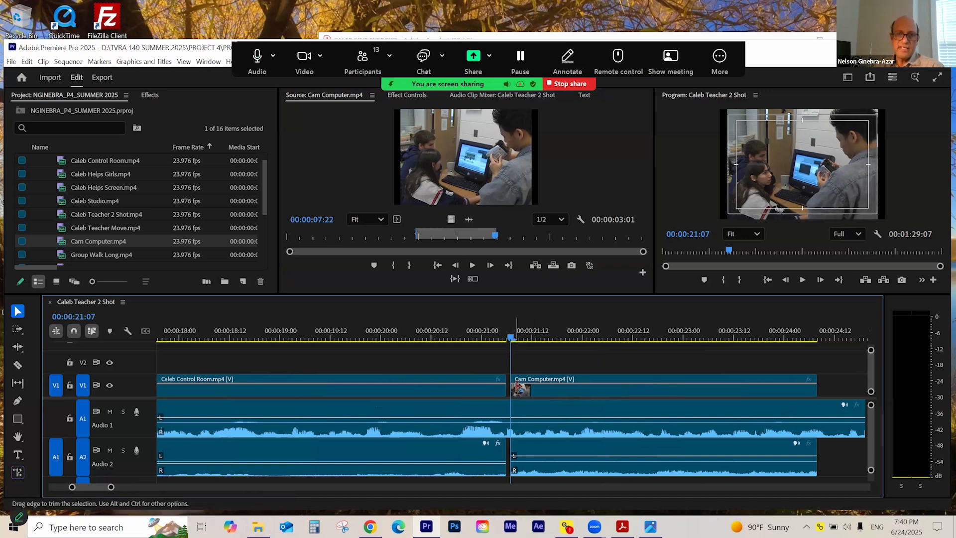
left_click_drag(509, 336, 465, 344)
left_click_drag(583, 387, 558, 375)
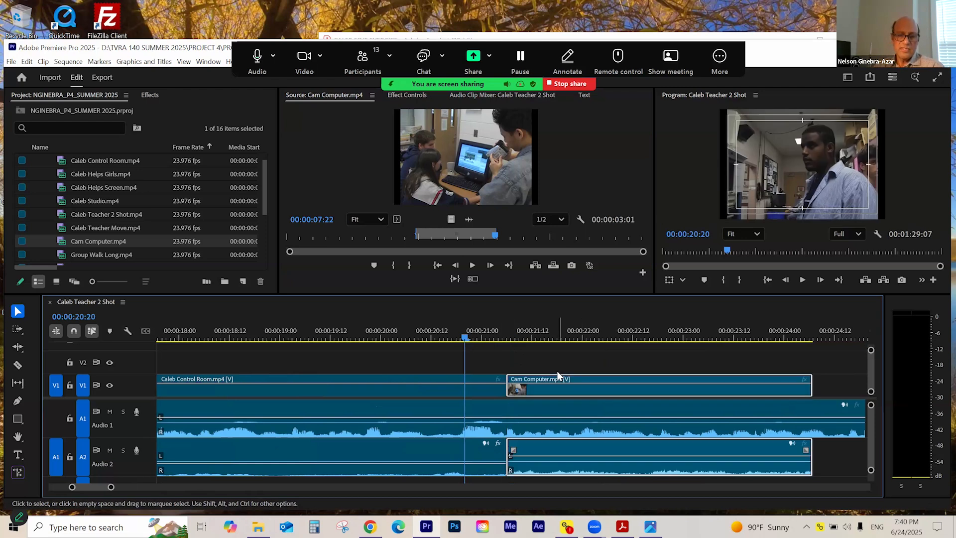
- Lower the audio level of the Cam Computer clip on Audio 2
left_click_drag(497, 338, 606, 344)
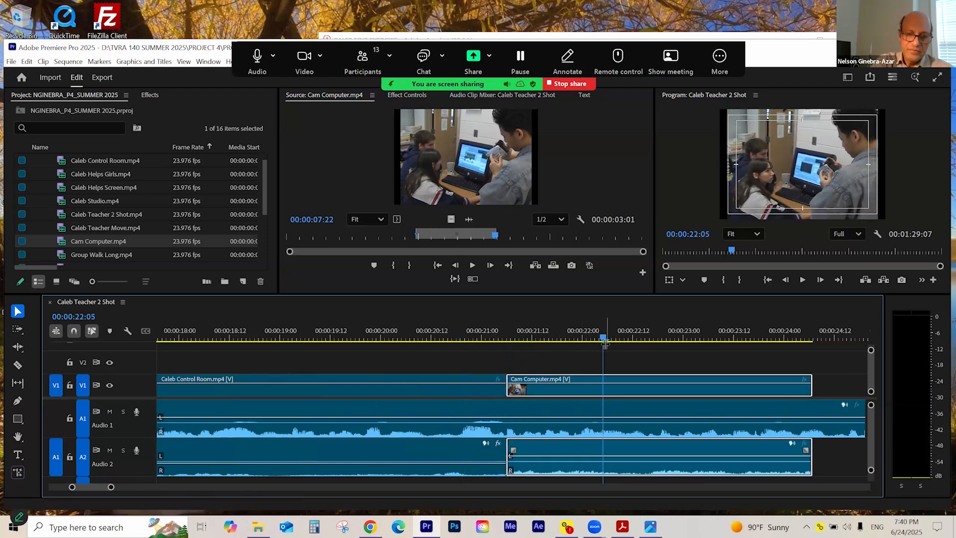
key("minus")
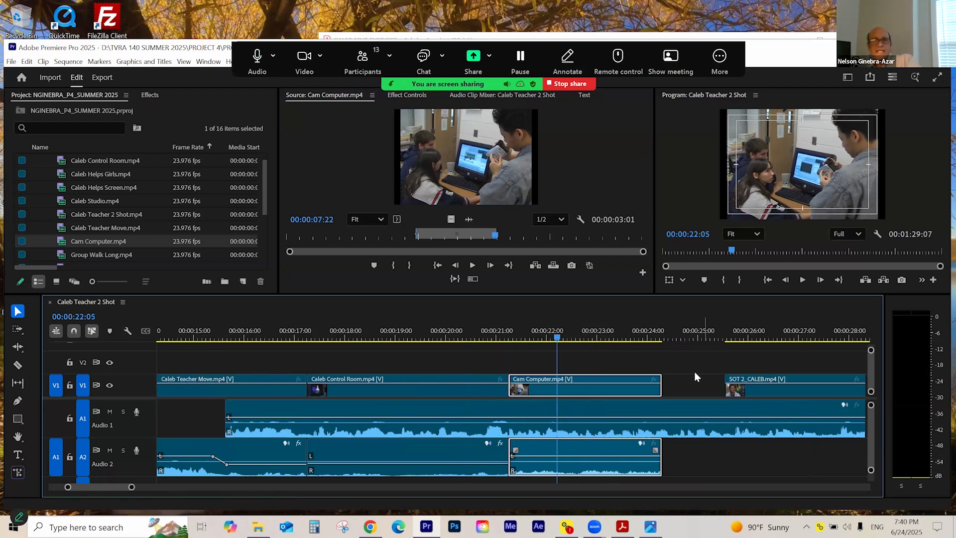
left_click_drag(566, 458, 569, 462)
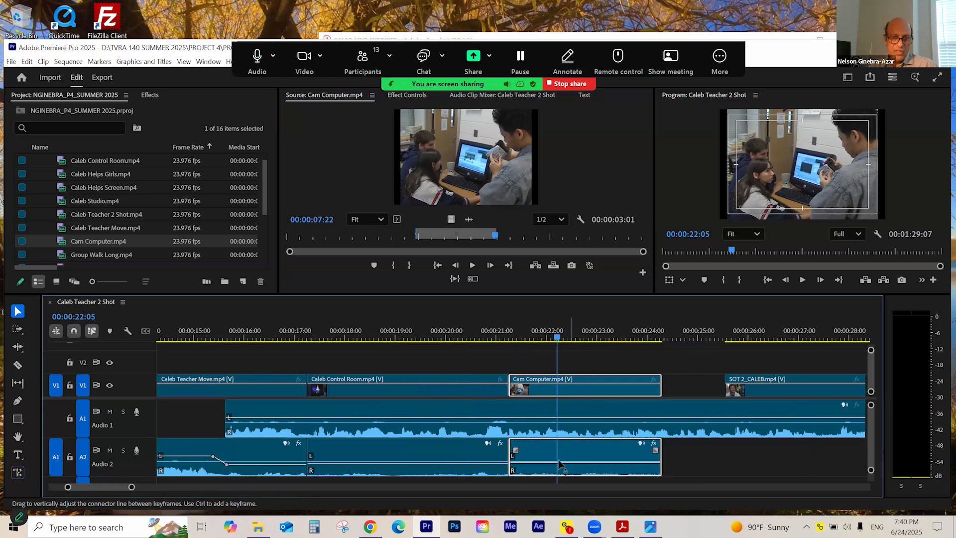
- Extend the end of the Cam Computer clip to meet SOT 2_CALEB, check the cuts and save the project
left_click_drag(662, 390, 723, 383)
mouse_move(712, 338)
left_mouse_down()
mouse_move(732, 341)
mouse_move(715, 348)
left_mouse_up()
left_click(590, 354)
left_click(508, 339)
mouse_move(509, 344)
left_mouse_down()
mouse_move(730, 360)
mouse_move(503, 360)
left_mouse_up()
key("minus")
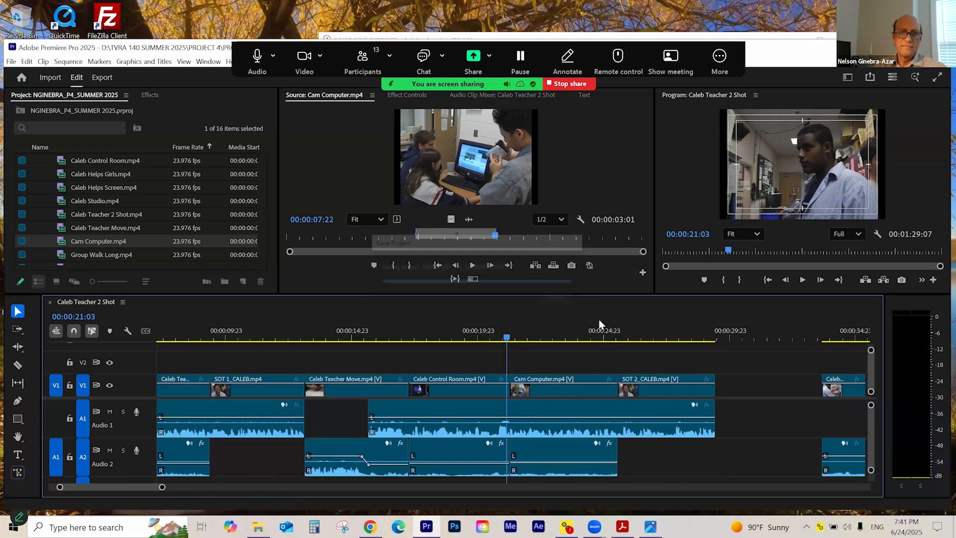
- Play back the sequence from the Caleb Teacher Move clip through the end of SOT 2_CALEB
left_click(353, 338)
key("space")
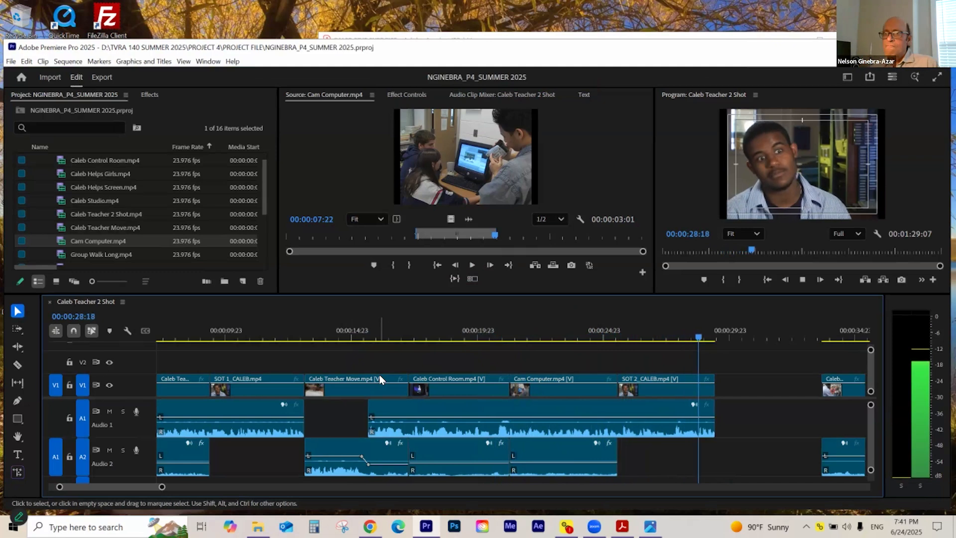
key("space")
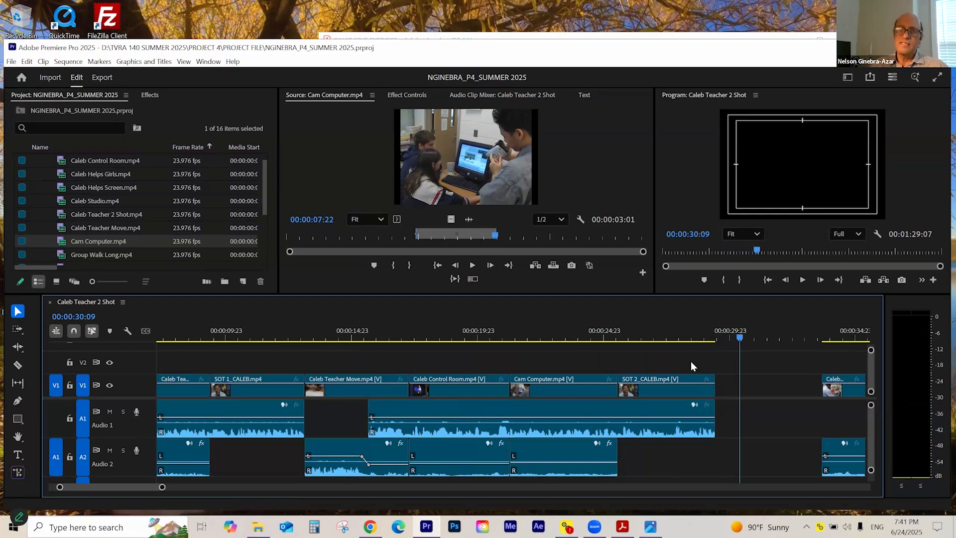
- Scrub and replay the transition from Cam Computer into SOT 2_CALEB and the ending of that interview clip
left_click(697, 340)
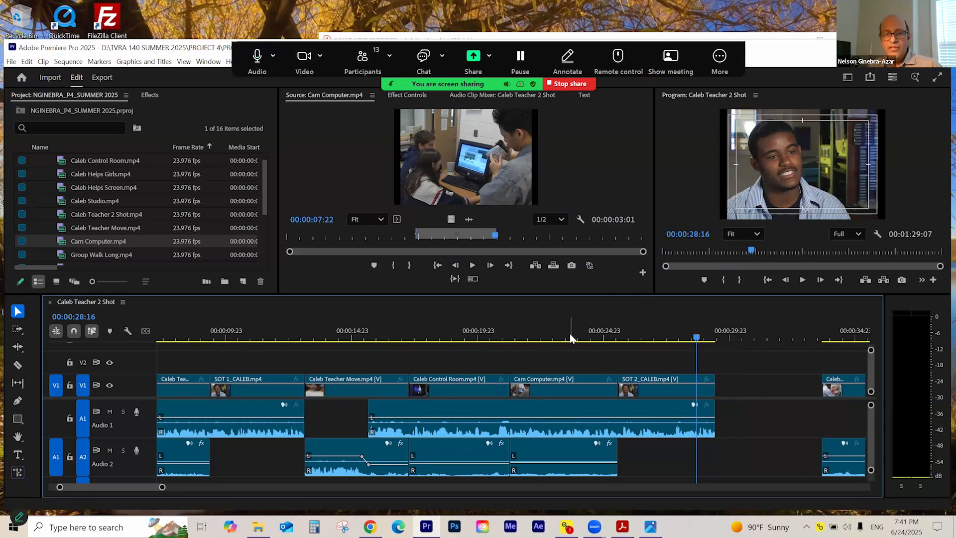
mouse_move(576, 333)
left_mouse_down()
mouse_move(625, 340)
mouse_move(576, 336)
left_mouse_up()
left_click_drag(527, 355, 641, 357)
left_click_drag(577, 356, 716, 354)
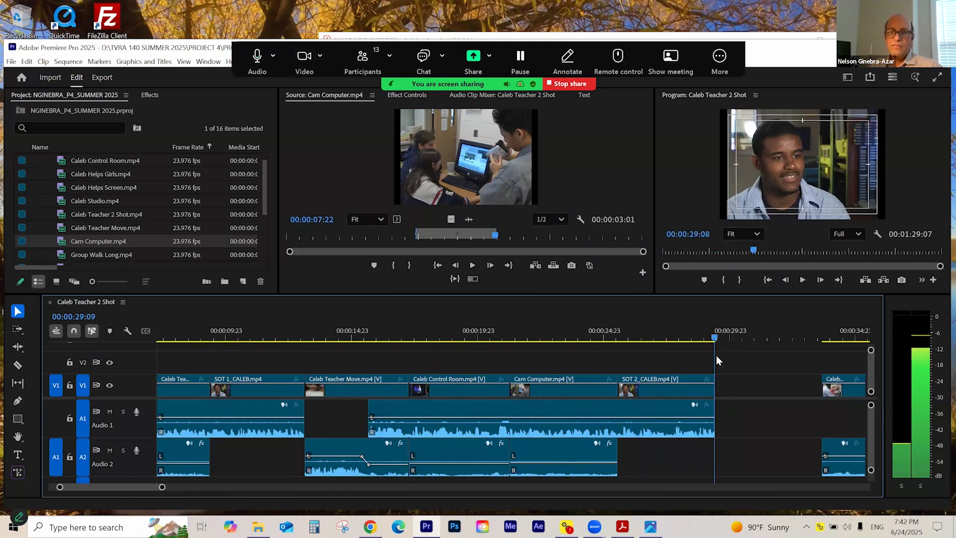
left_click(658, 332)
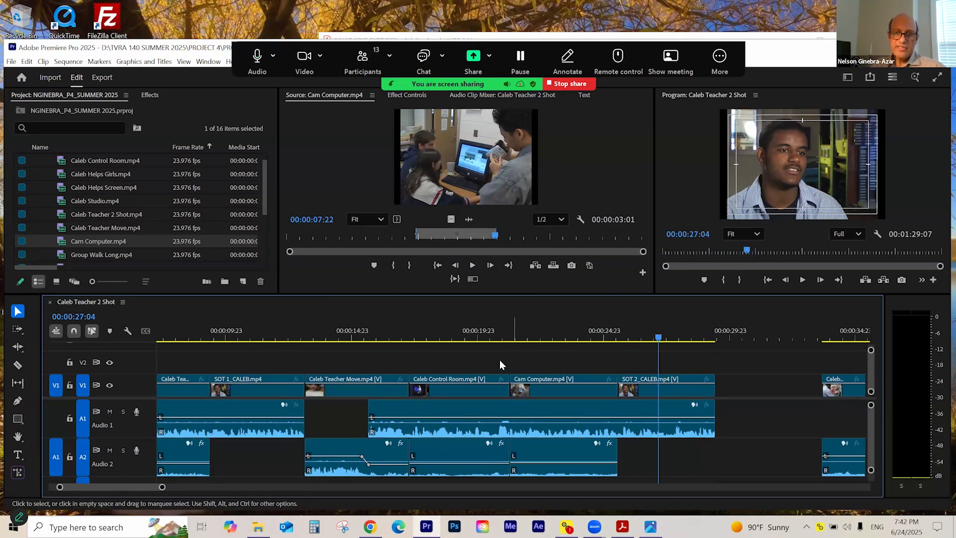
key("space")
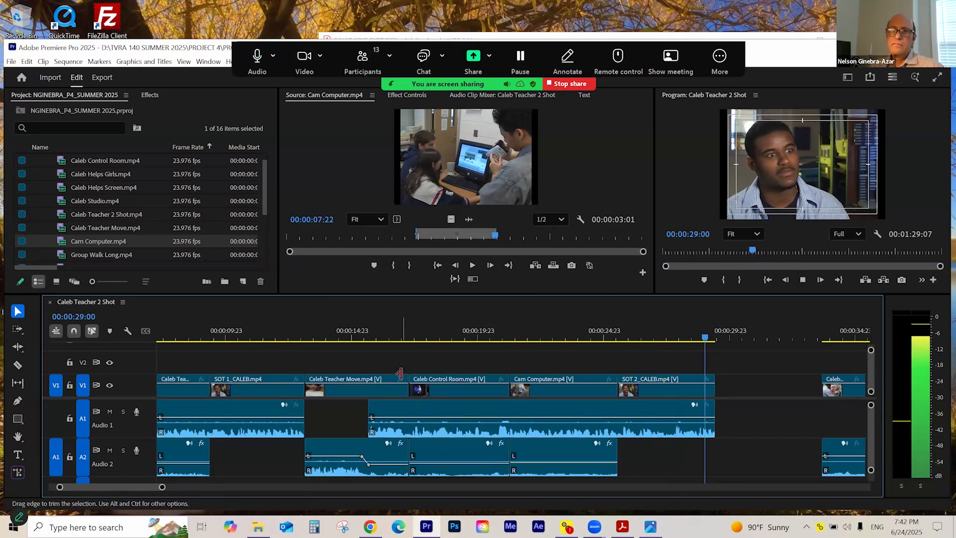
key("space")
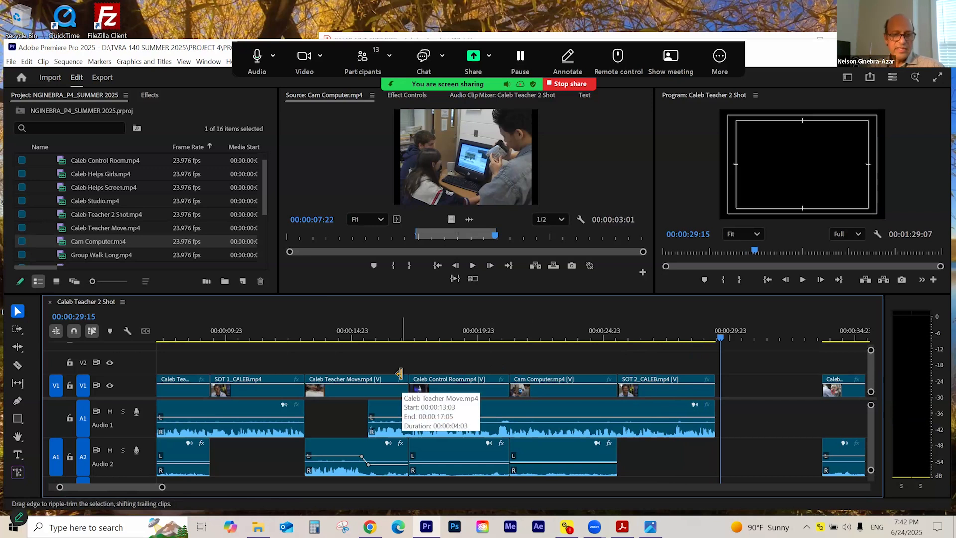
left_click(612, 341)
key("space")
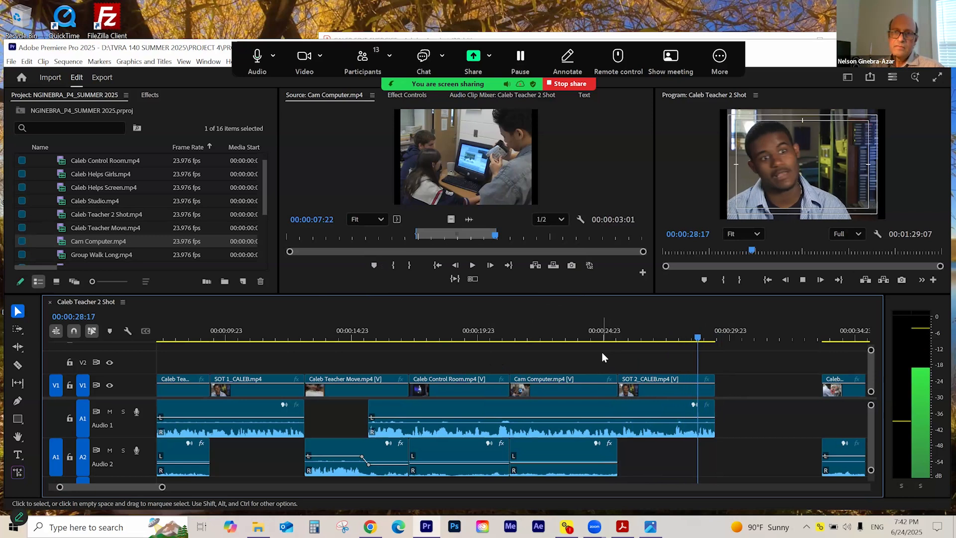
key("space")
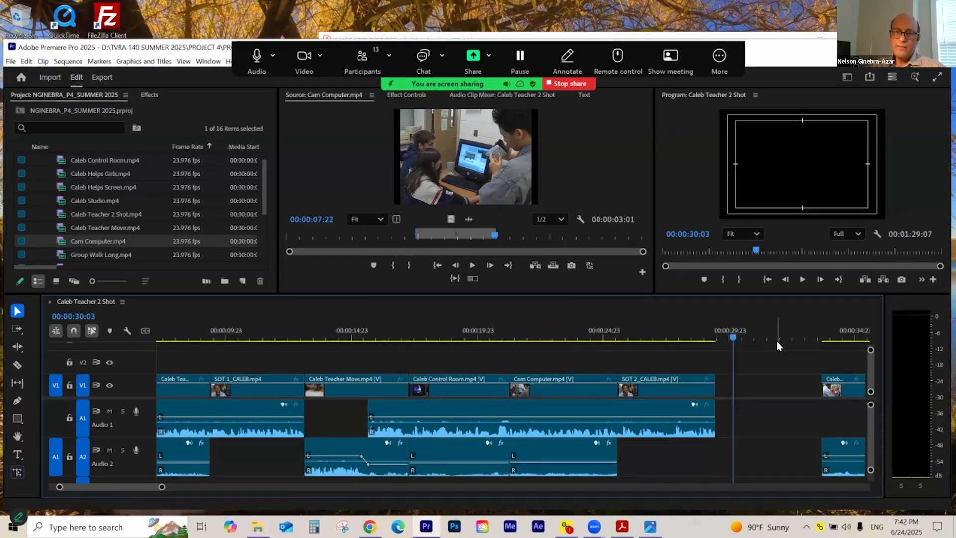
- Position the sequence playhead at 00:00:29:10, at the end of the SOT 2_CALEB clip
key("minus")
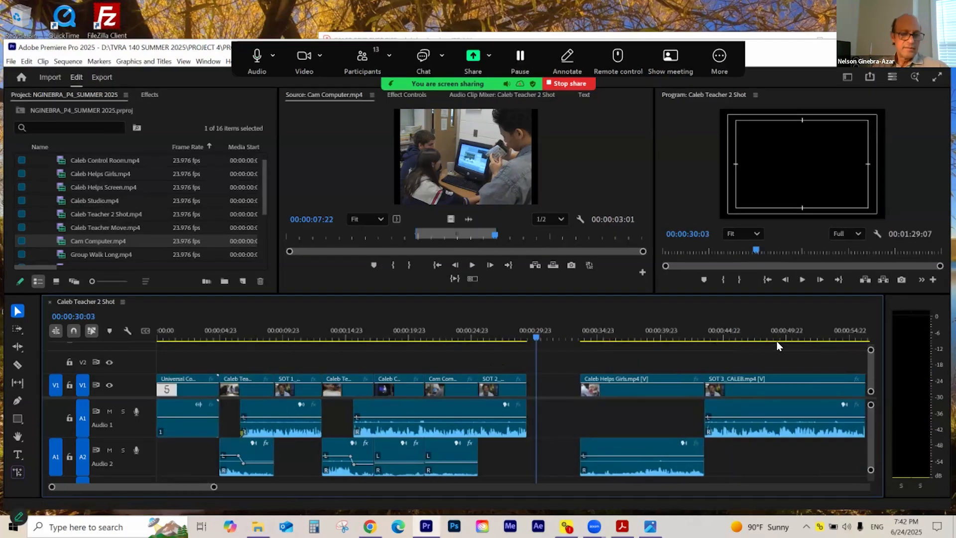
left_click_drag(528, 339, 525, 342)
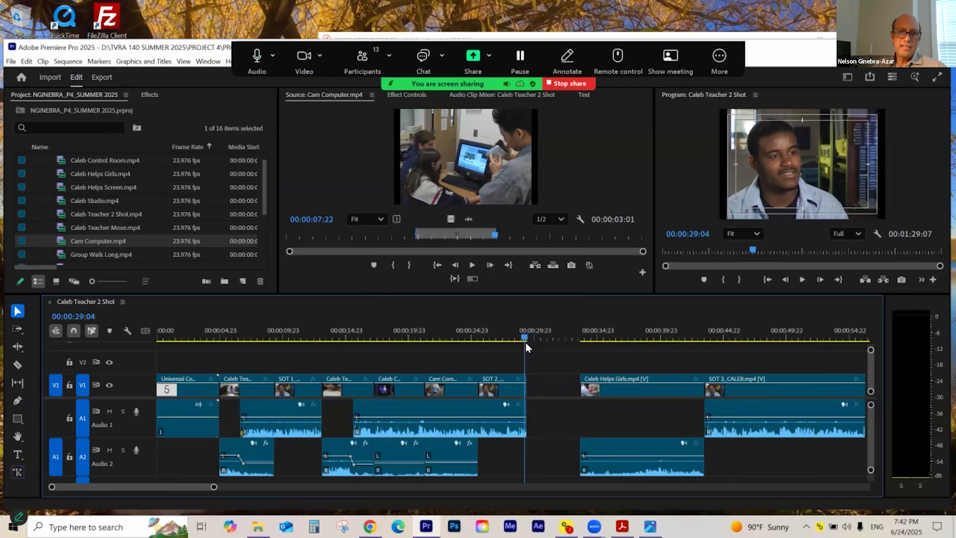
left_click(527, 341)
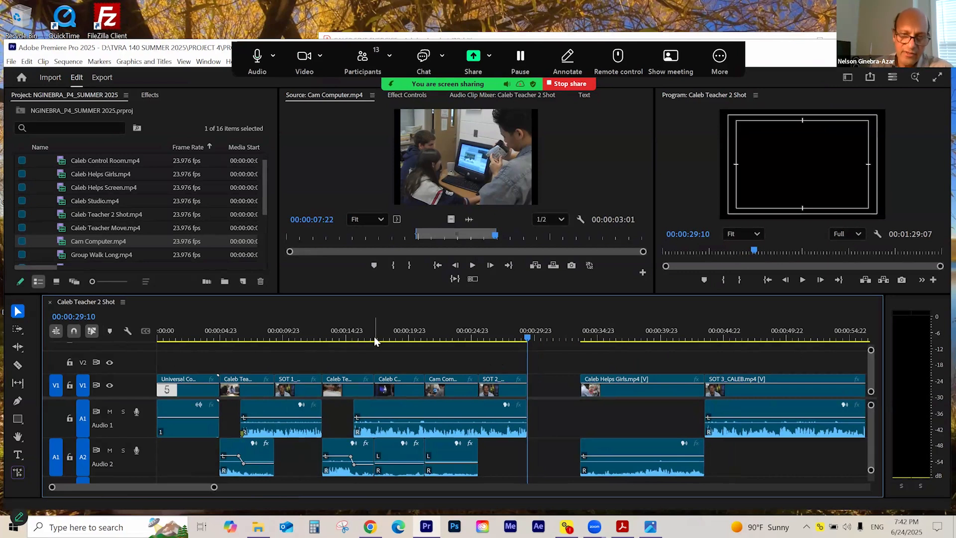
- Ripple delete the gap between SOT 2_CALEB and Caleb Helps Girls so the two clips meet
left_click(577, 340)
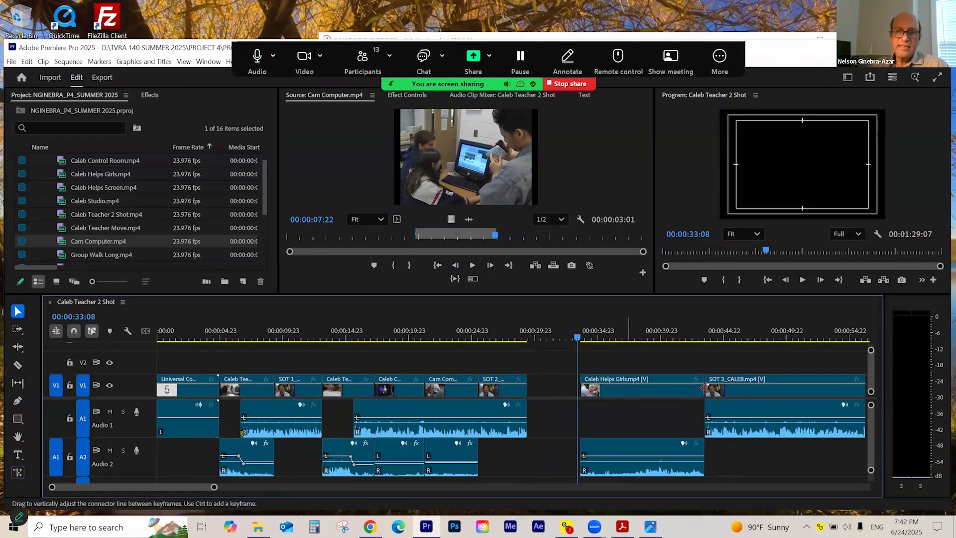
right_click(557, 388)
left_click(592, 394)
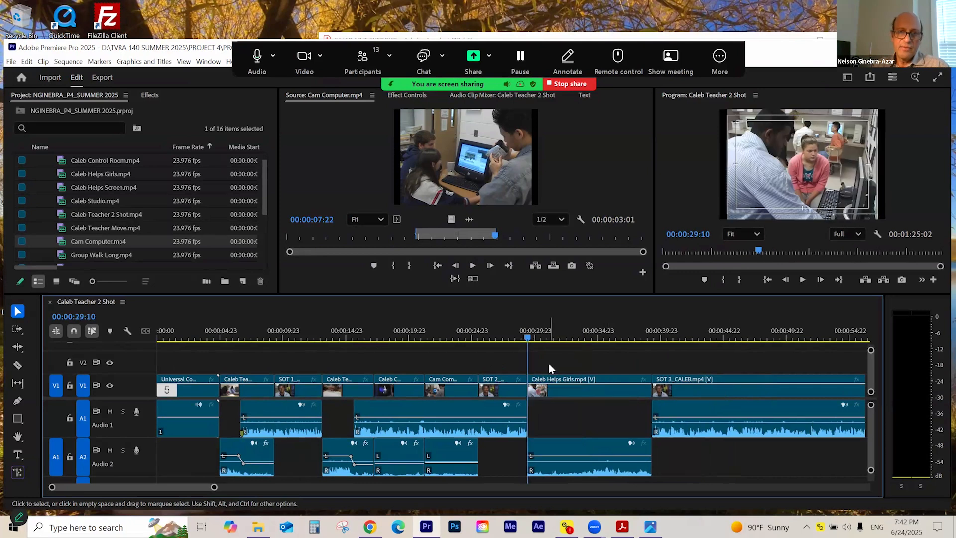
scroll(549, 364, "up", 2)
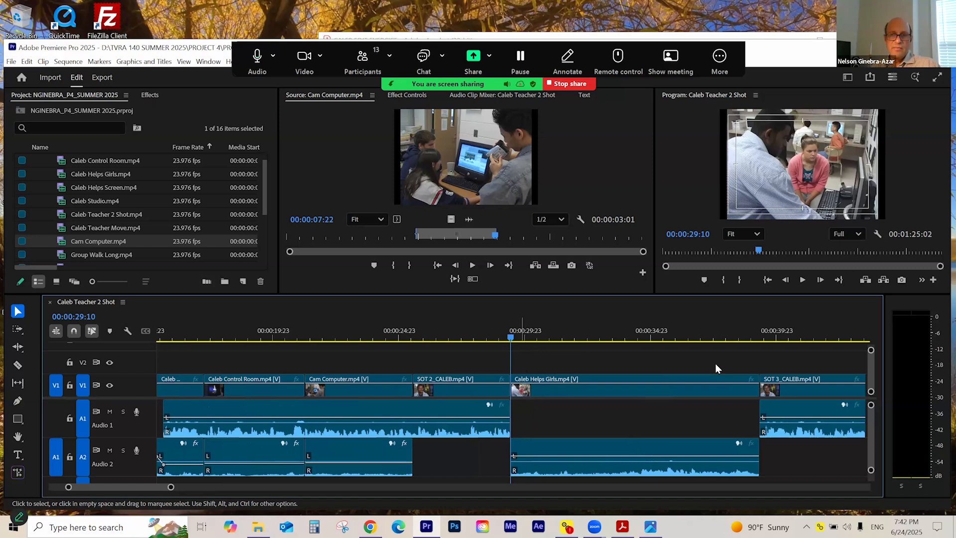
- Add a volume keyframe to the Caleb Helps Girls audio 1 second 15 frames after the clip's start, at 00:00:31:01
left_click(778, 392)
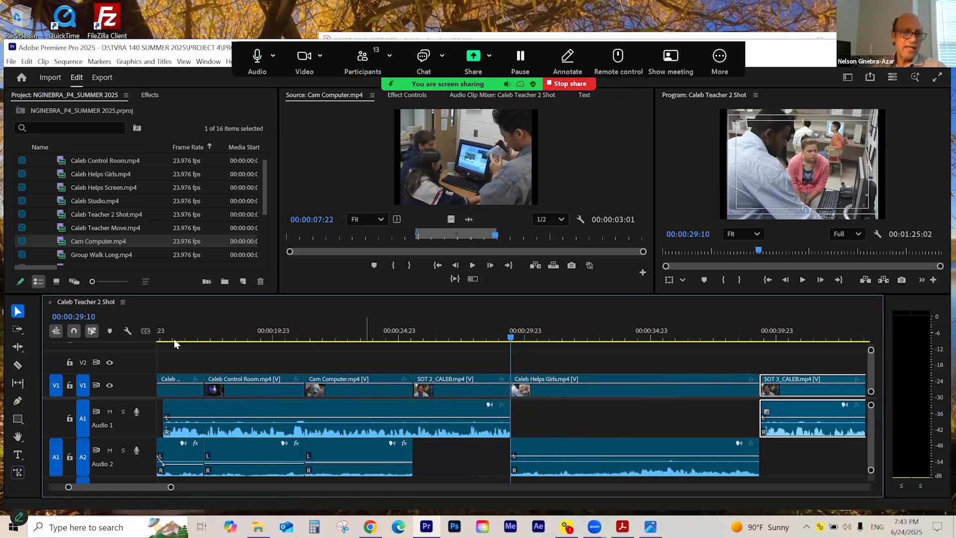
left_click_drag(520, 339, 514, 340)
key("Left")
key("Left")
key("Left")
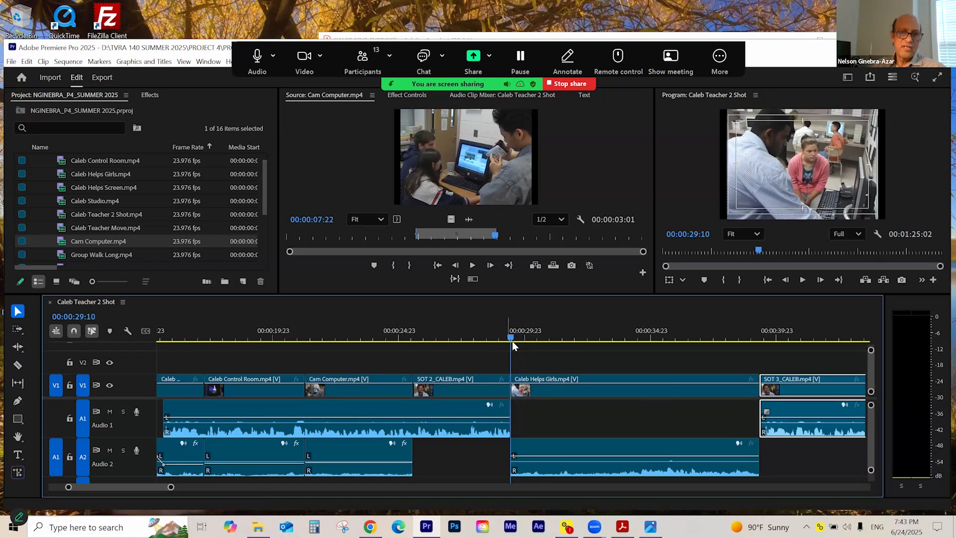
left_click(105, 317)
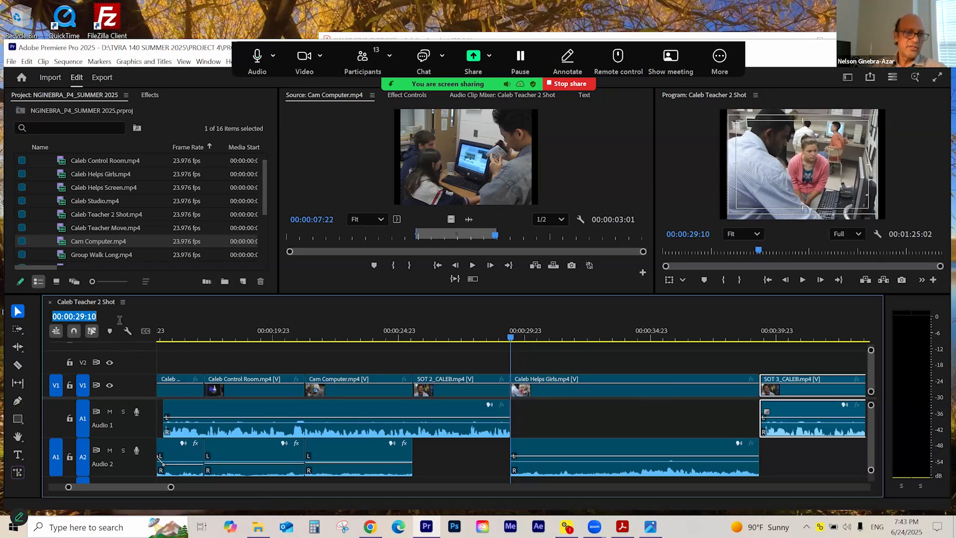
type("+")
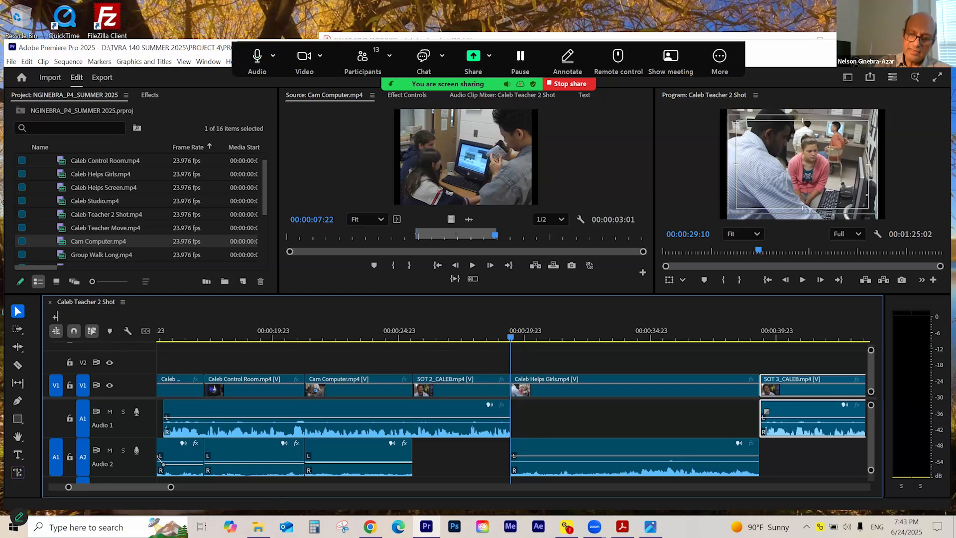
type("115")
key("Return")
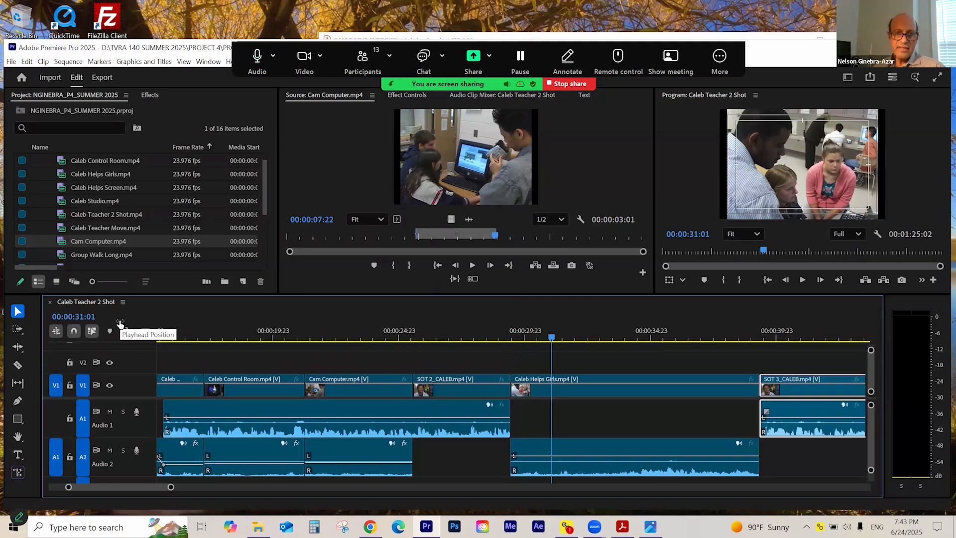
left_click(555, 466)
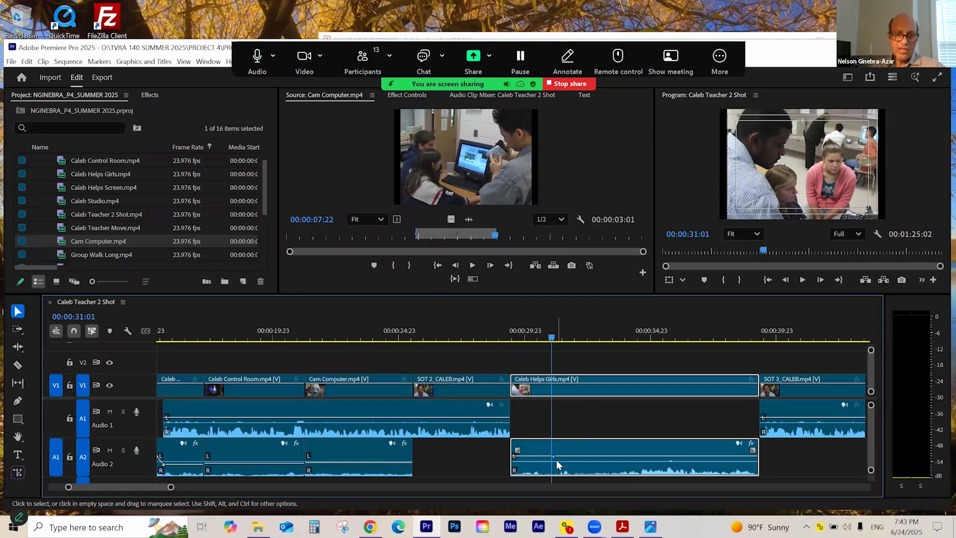
- Try lowering the Caleb Helps Girls volume line, undo it and inspect the start of the clip
left_click_drag(613, 458, 613, 464)
key("ctrl+z")
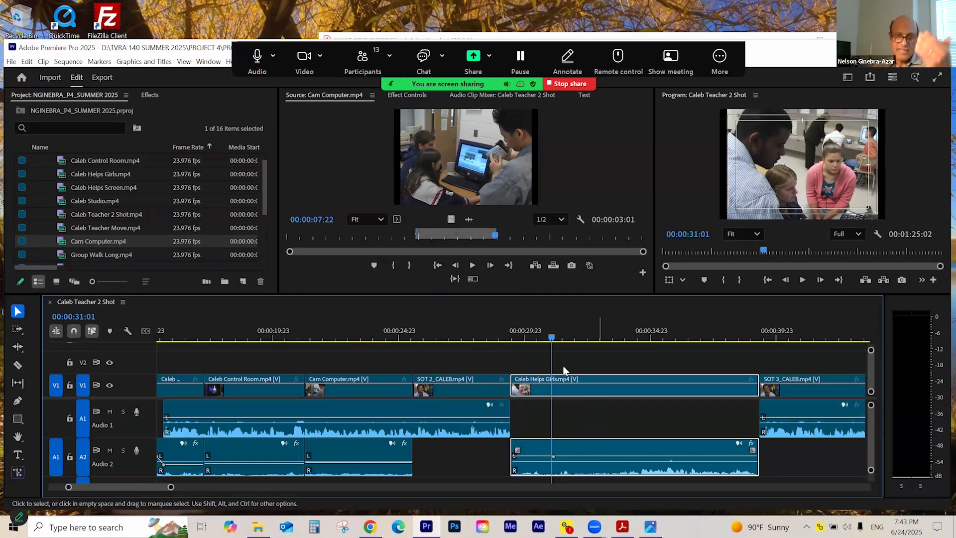
left_click(516, 344)
left_click(514, 344)
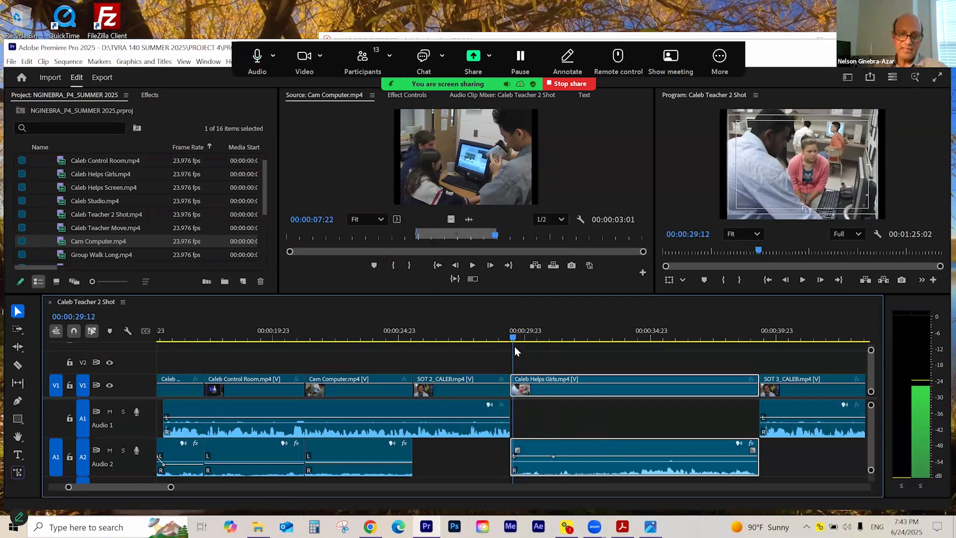
key("=")
key("=")
key("=")
key("=")
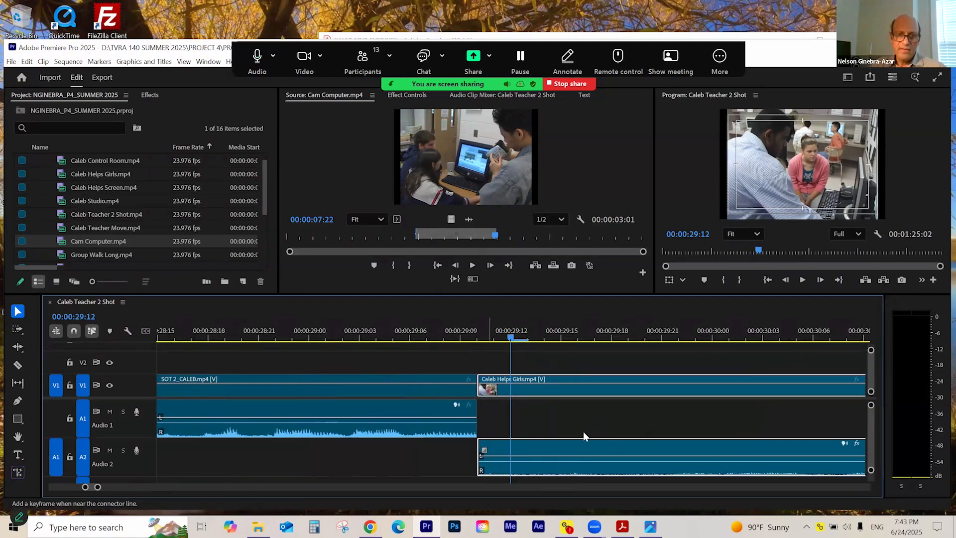
key("-")
key("-")
key("-")
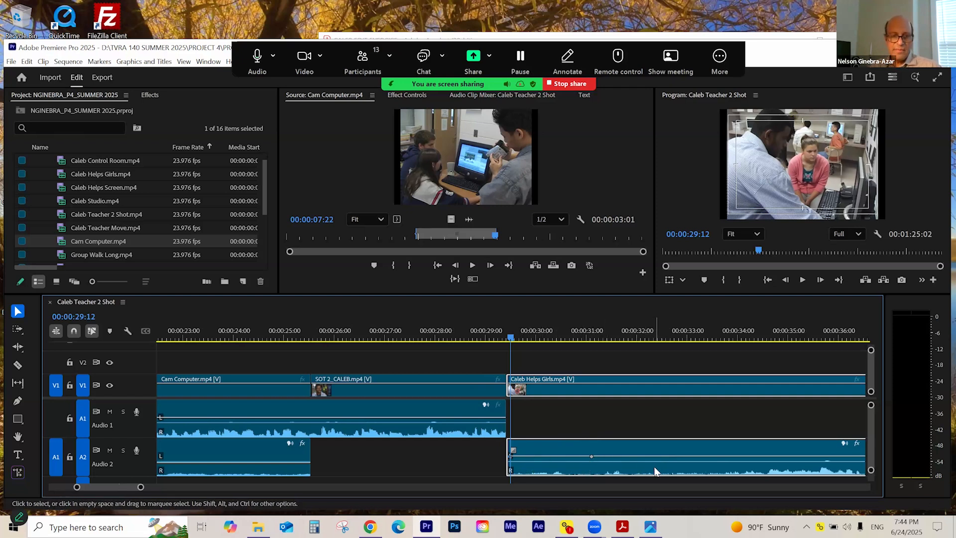
- Add a second volume keyframe at about 00:00:31:13 in Caleb Helps Girls and lower the natural sound following it
left_click(614, 456, "ctrl")
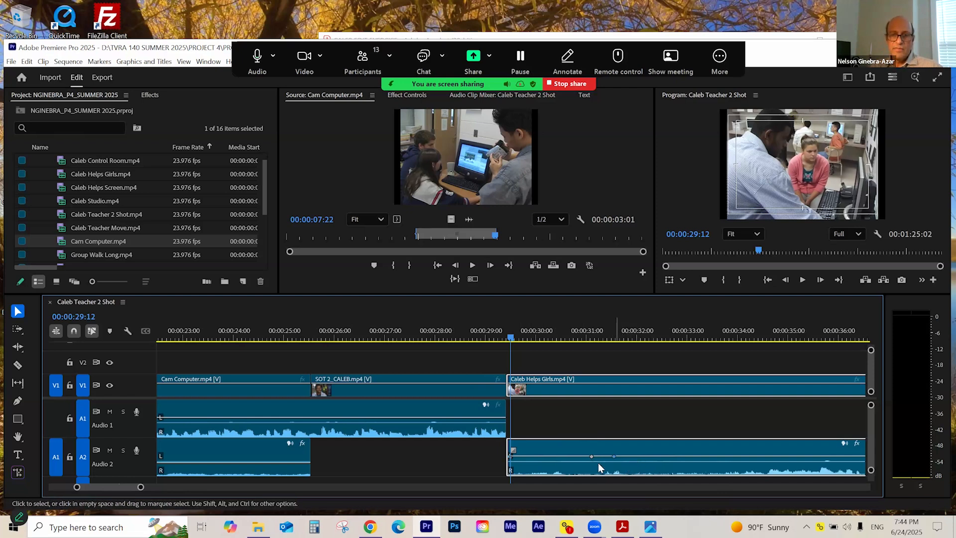
left_click(617, 337)
key("=")
key("=")
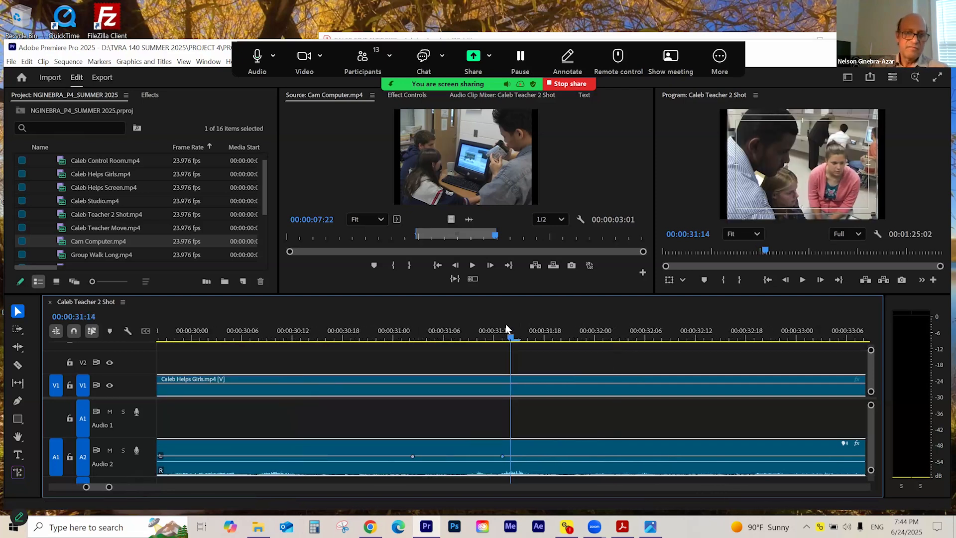
left_click_drag(413, 333, 494, 341)
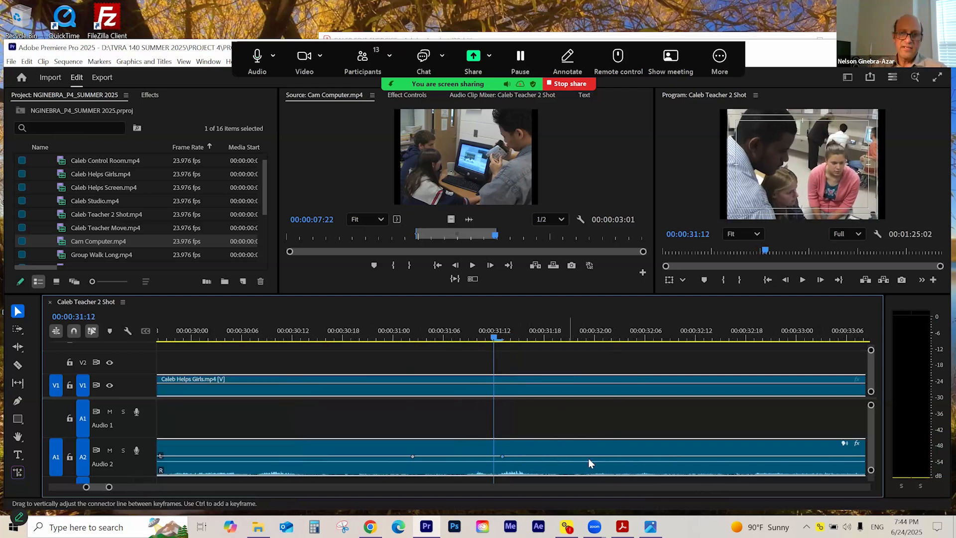
key("minus")
key("minus")
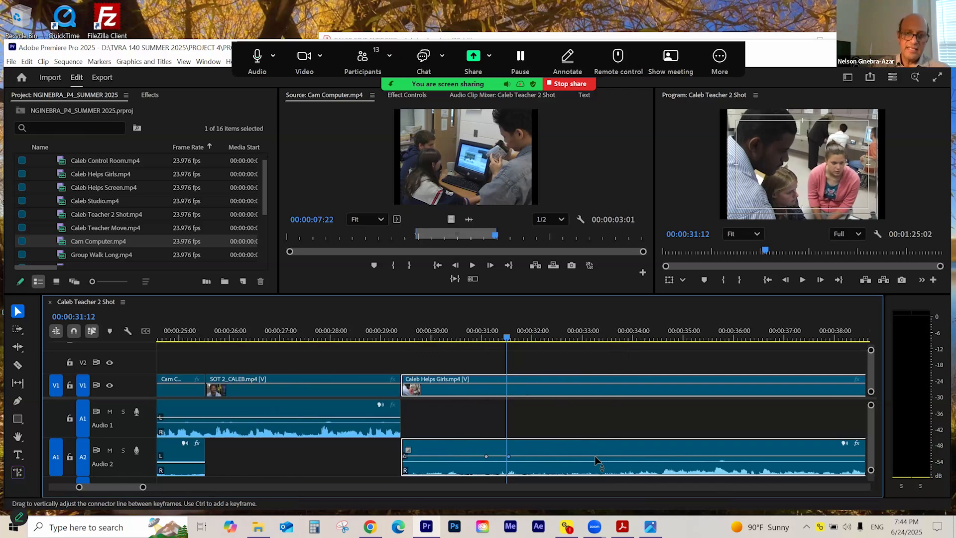
left_click_drag(561, 456, 561, 463)
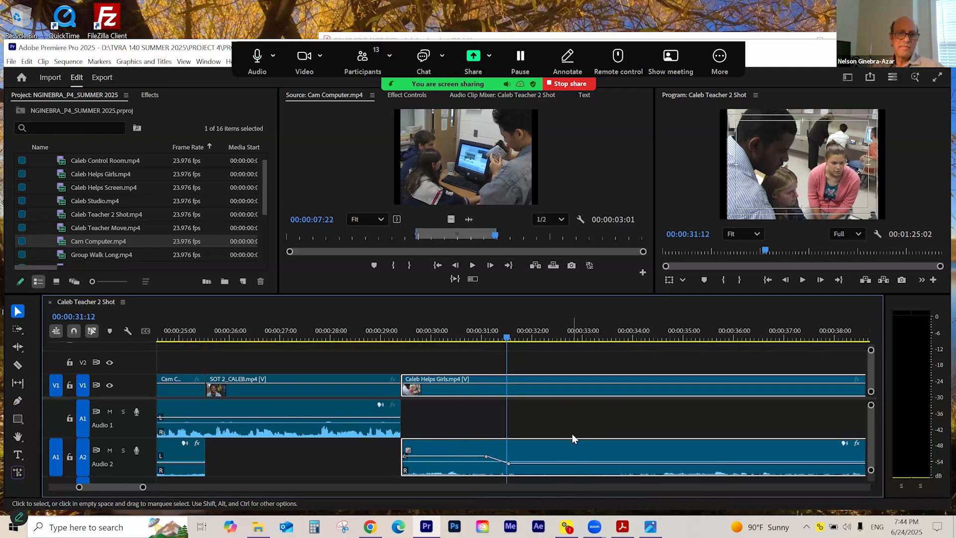
- Play back and scrub the start of Caleb Helps Girls to check its natural-sound fade
left_click_drag(453, 332, 381, 350)
key("space")
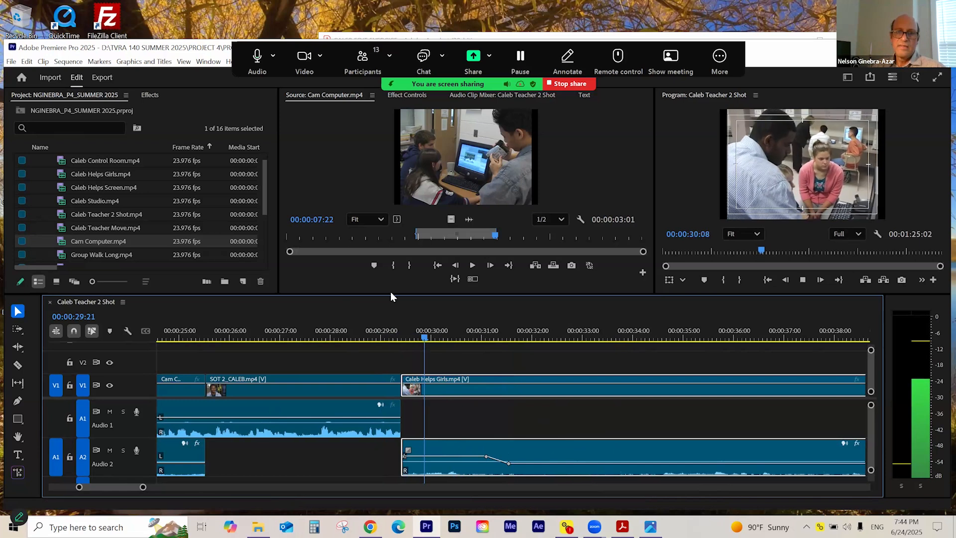
left_click_drag(404, 334, 479, 349)
key("minus")
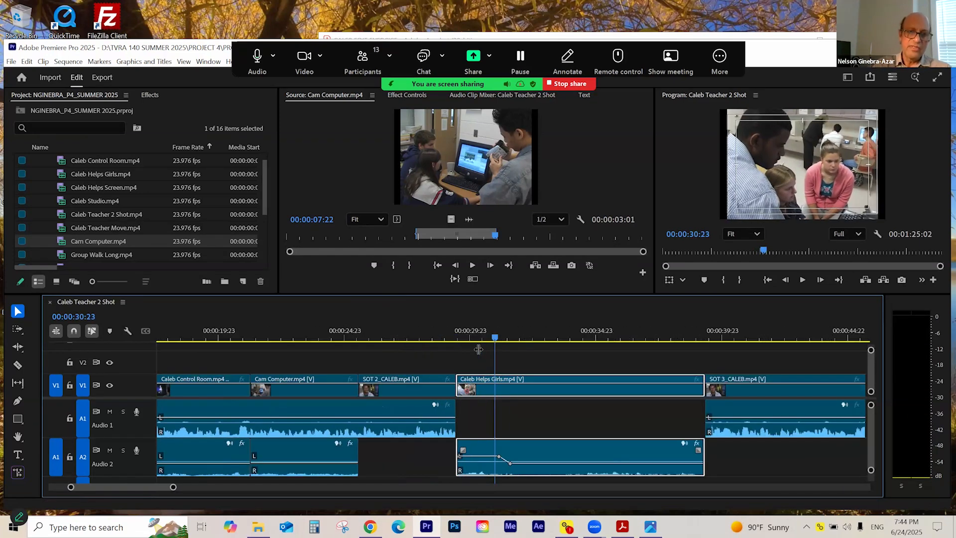
left_click_drag(497, 338, 509, 337)
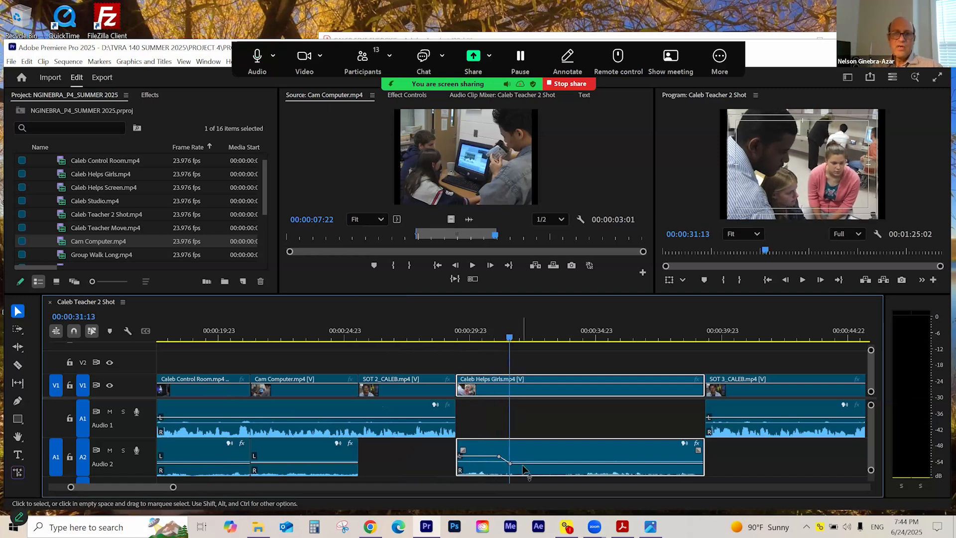
- Check the lowered-sound portion of Caleb Helps Girls between the second keyframe and the start of SOT 3_CALEB
left_click(740, 390)
left_click(707, 337)
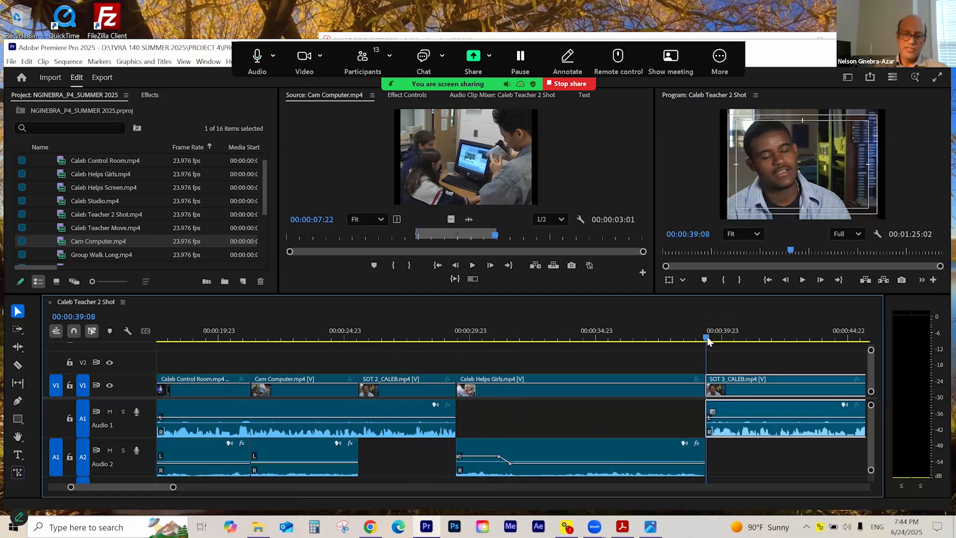
mouse_move(553, 342)
left_mouse_down()
mouse_move(655, 333)
mouse_move(558, 352)
left_mouse_up()
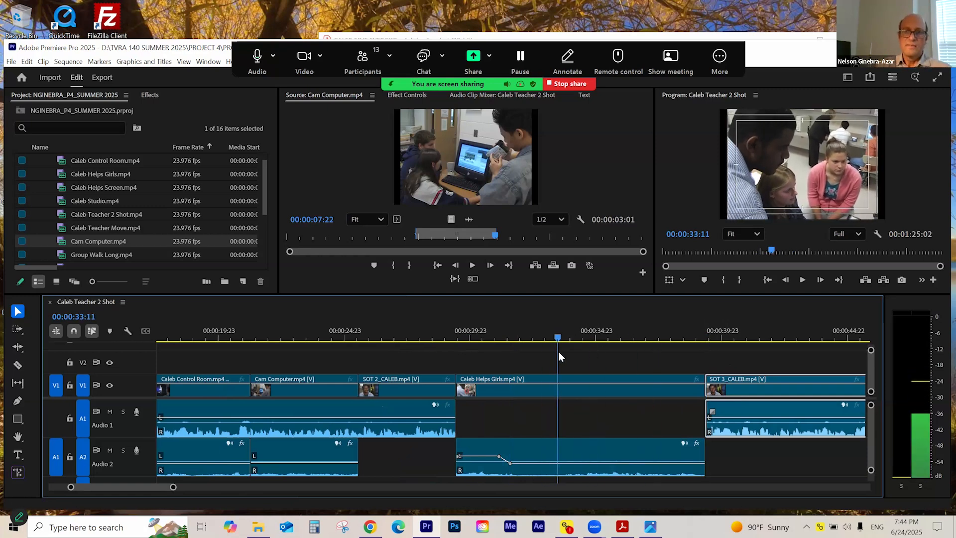
left_click(703, 339)
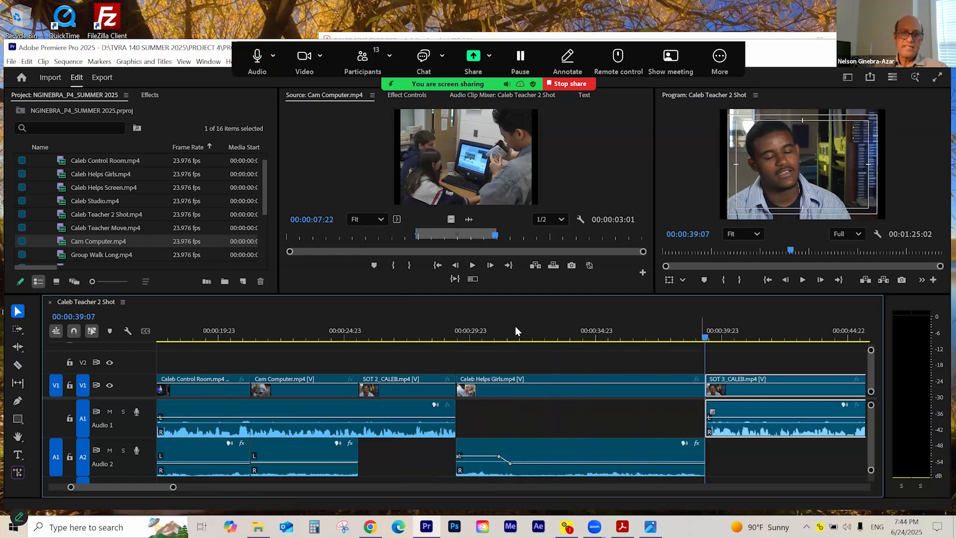
left_click(461, 338)
left_click(486, 392)
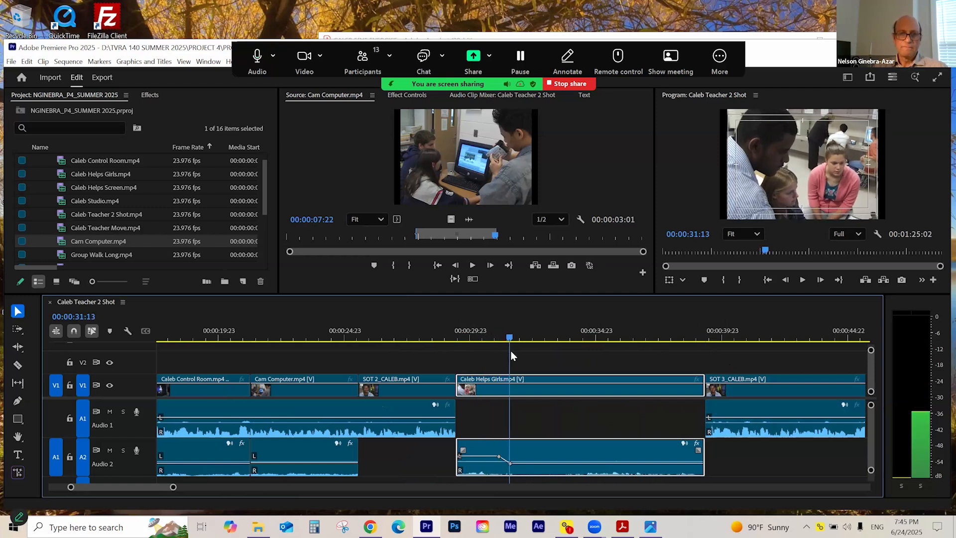
left_click(715, 338)
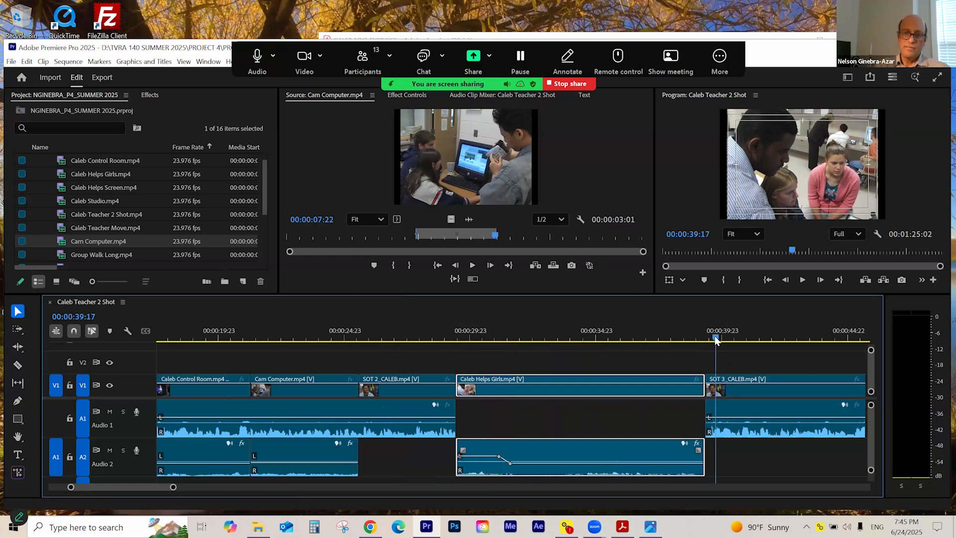
- Play SOT 3_CALEB from its start through 00:00:52:07 to review the interview content
key("minus")
key("minus")
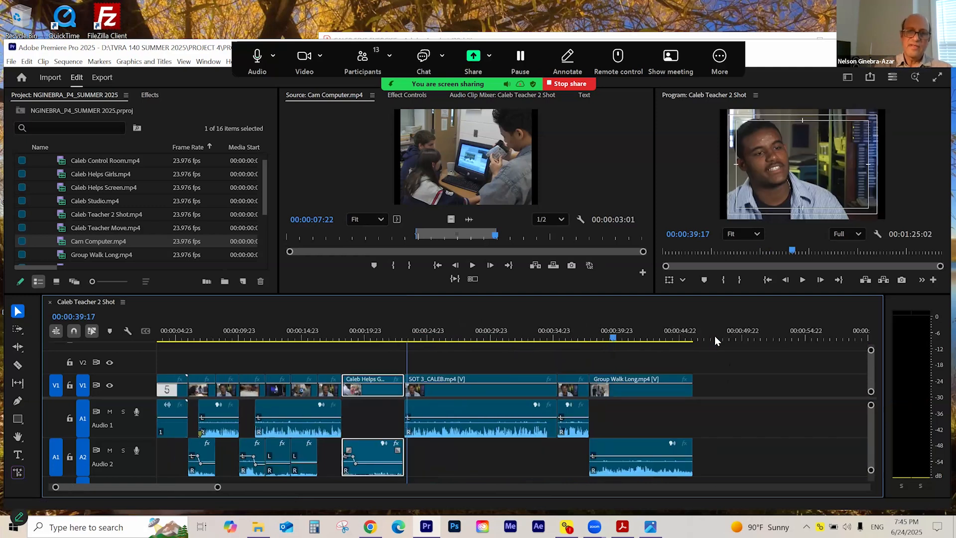
left_click(510, 334)
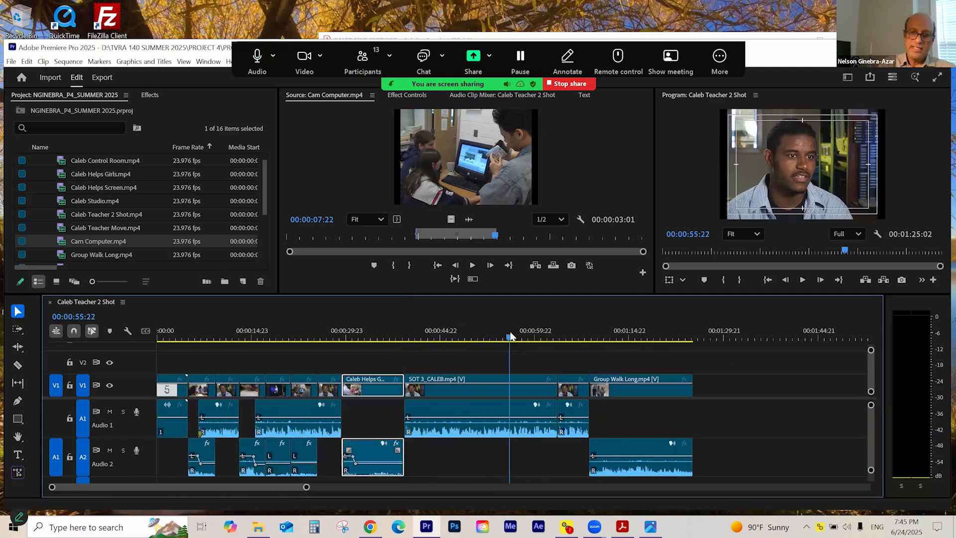
key("equal")
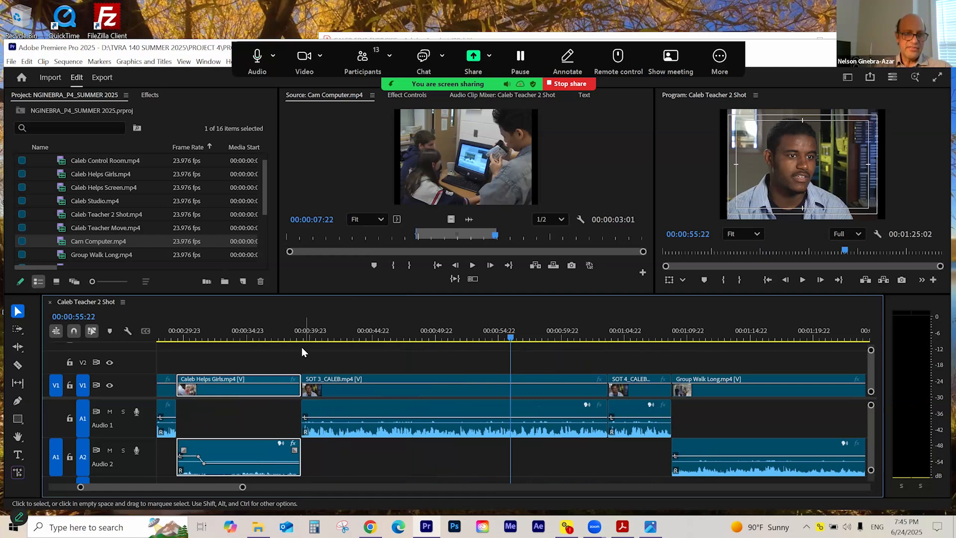
key("Up")
left_click(338, 387)
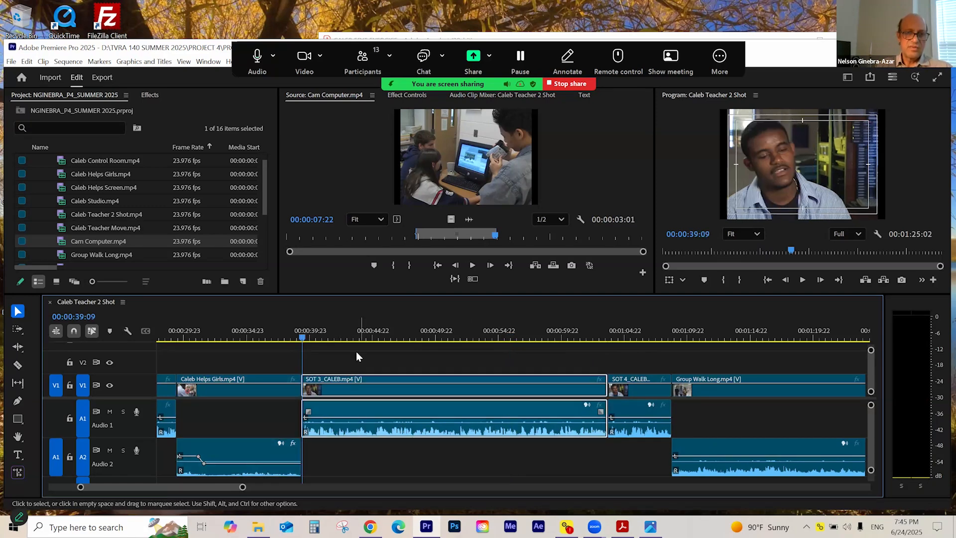
key("space")
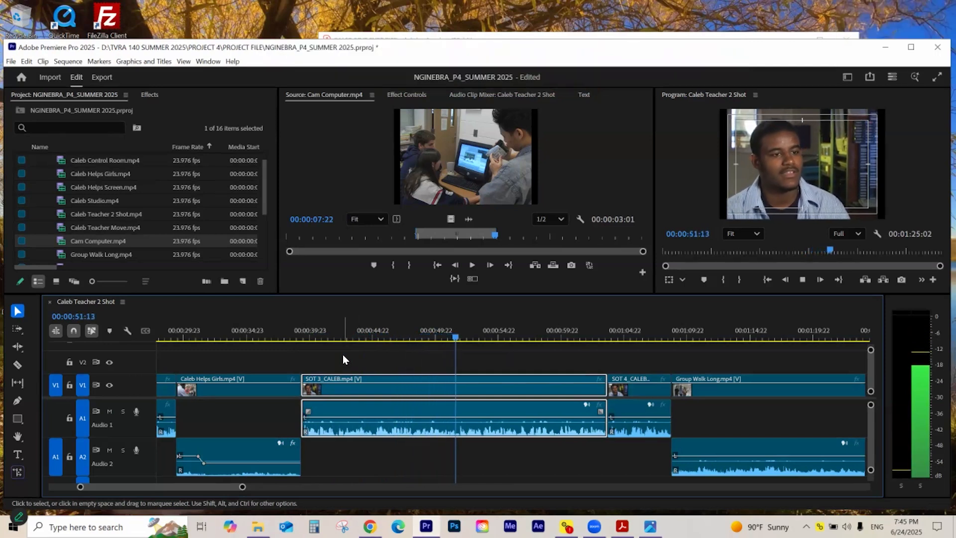
key("space")
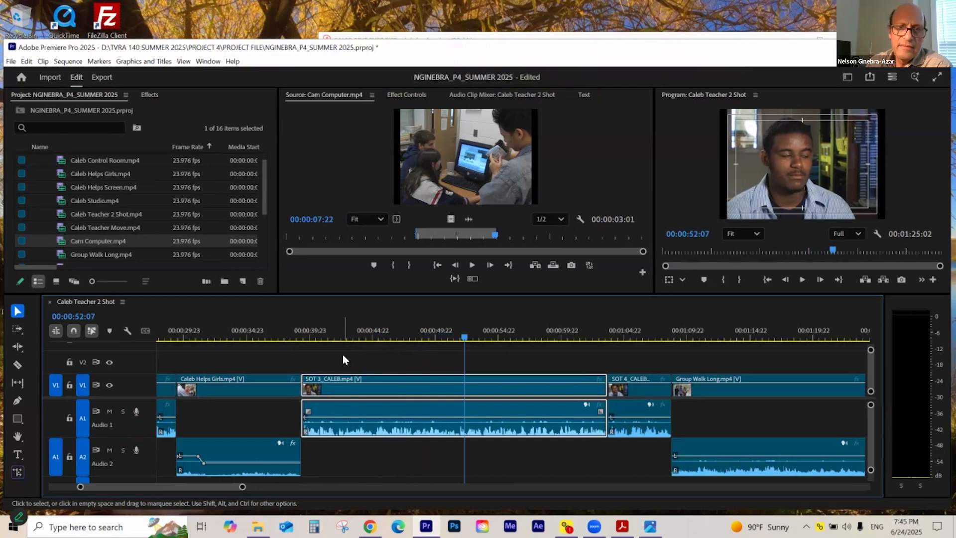
- Replay the SOT 3_CALEB interview from 00:00:48:02 through 00:00:59:23
left_click(412, 336)
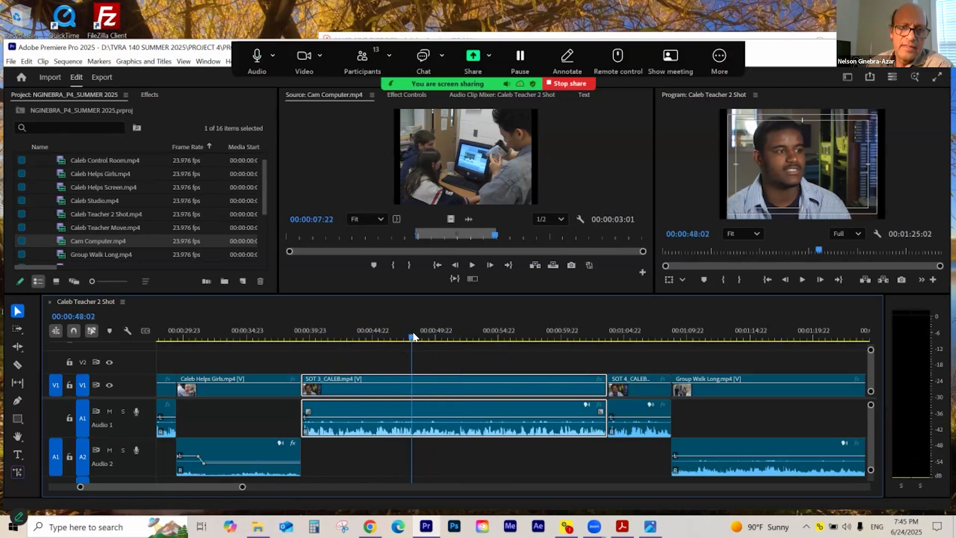
key("space")
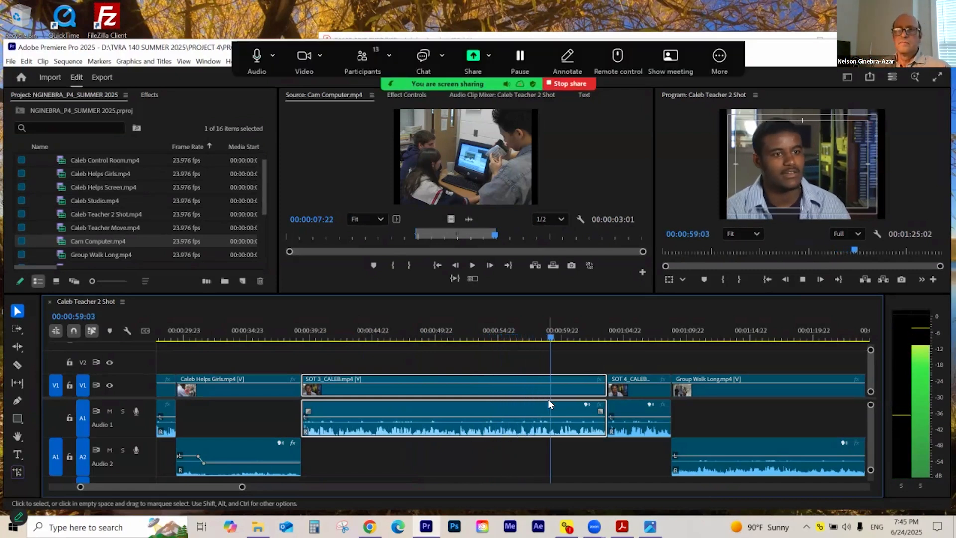
key("space")
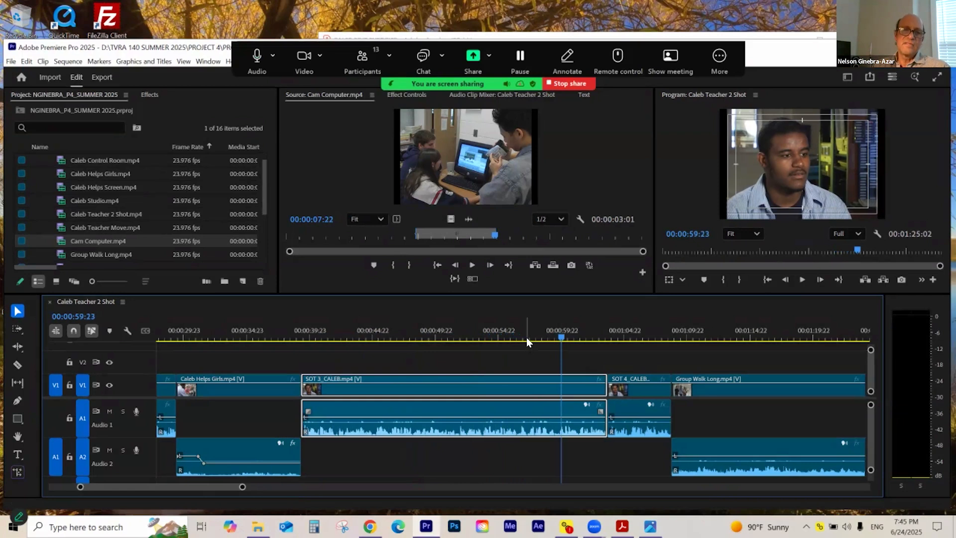
- Replay the SOT 3_CALEB interview from 00:00:56:10 to 00:00:58:15 to look for a point to return to his picture
left_click_drag(527, 337, 519, 343)
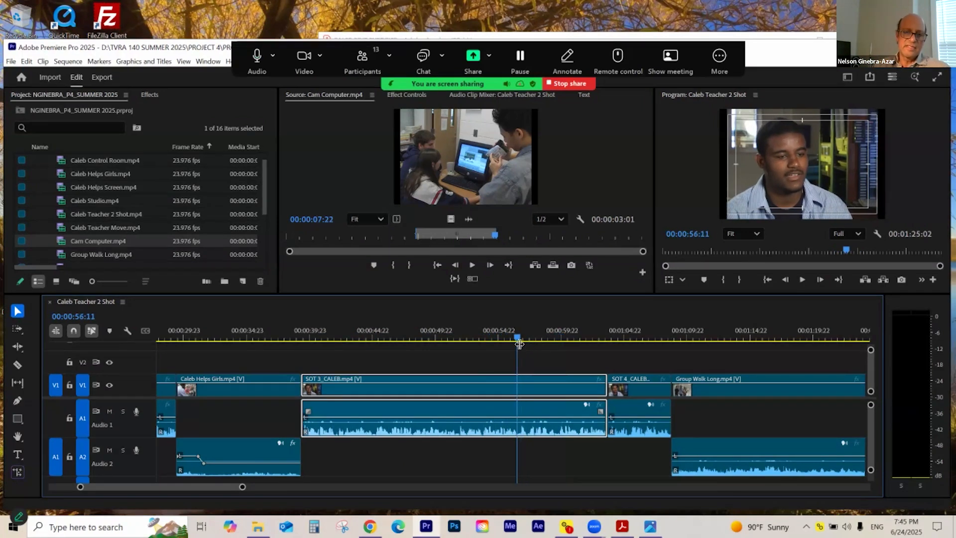
key("equal")
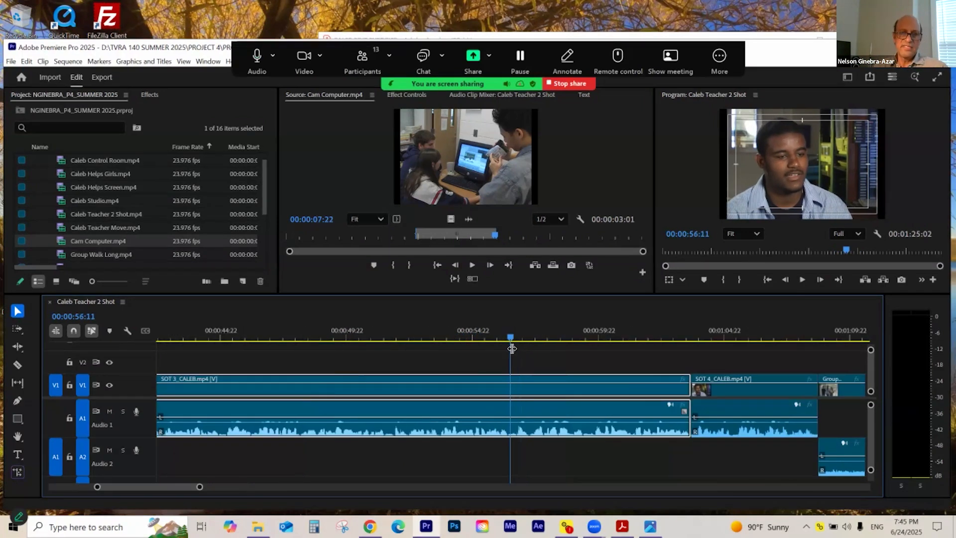
left_click(507, 338)
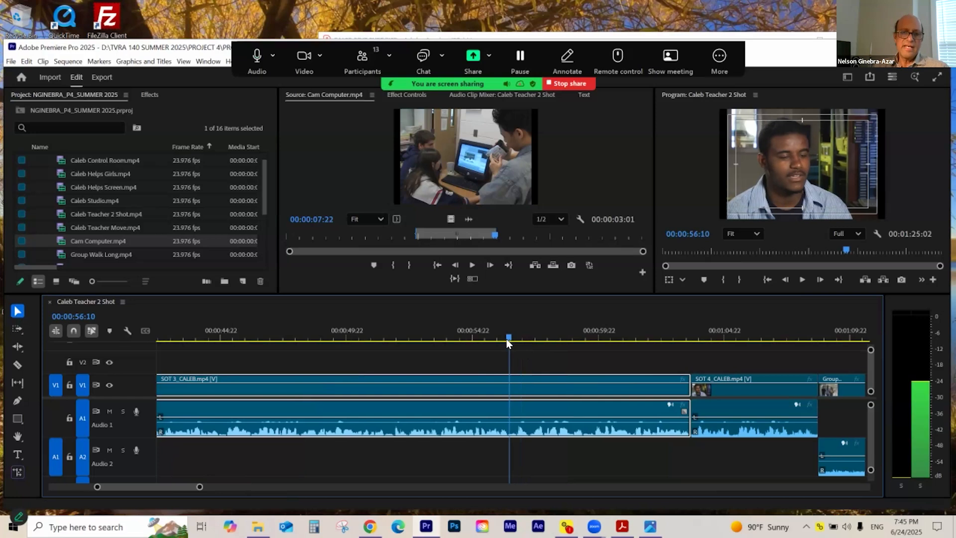
key("minus")
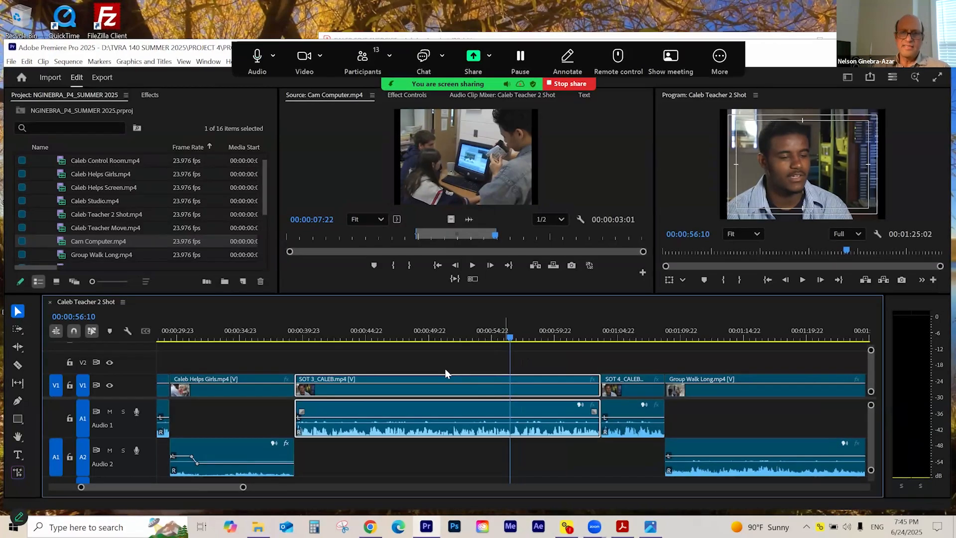
key("space")
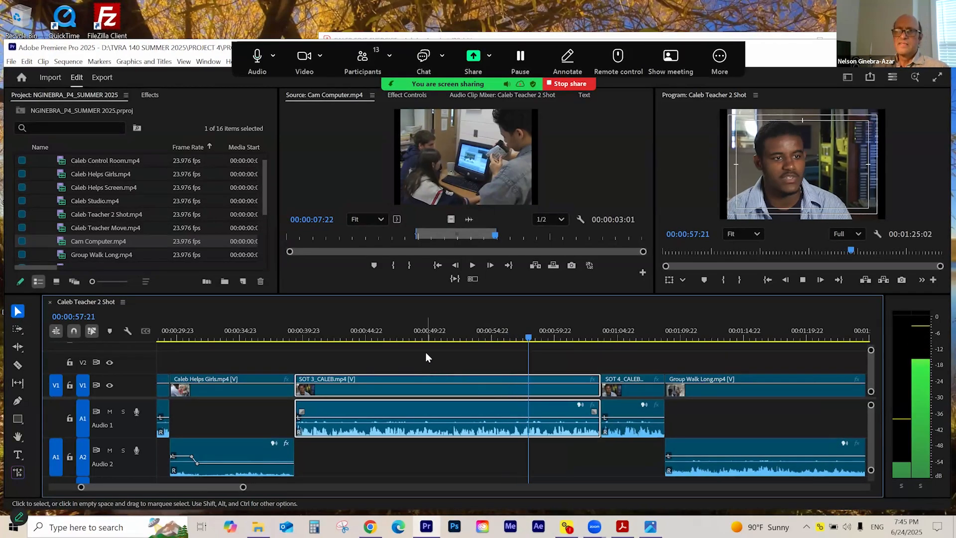
key("space")
- Unlink the video and audio of the SOT 3_CALEB clip
left_click(413, 398)
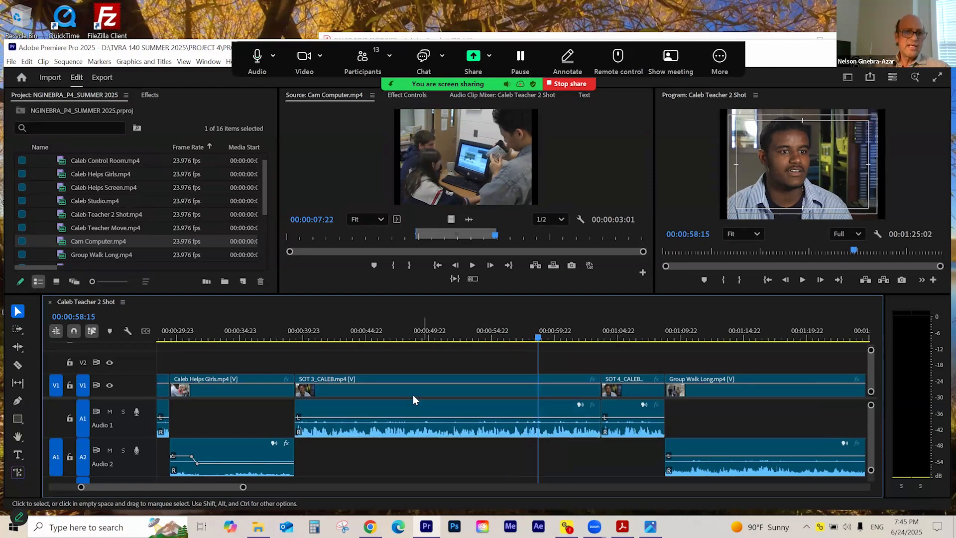
left_click(410, 379)
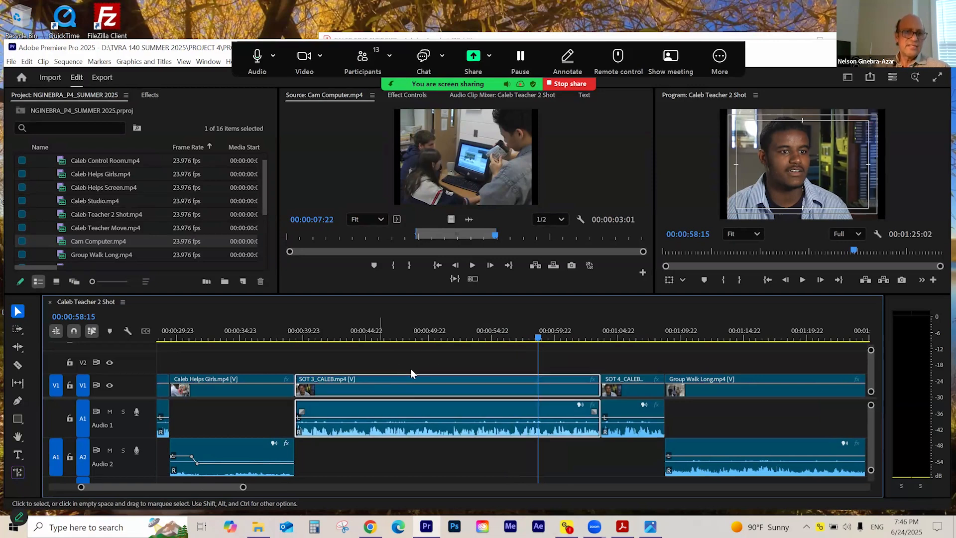
right_click(432, 387)
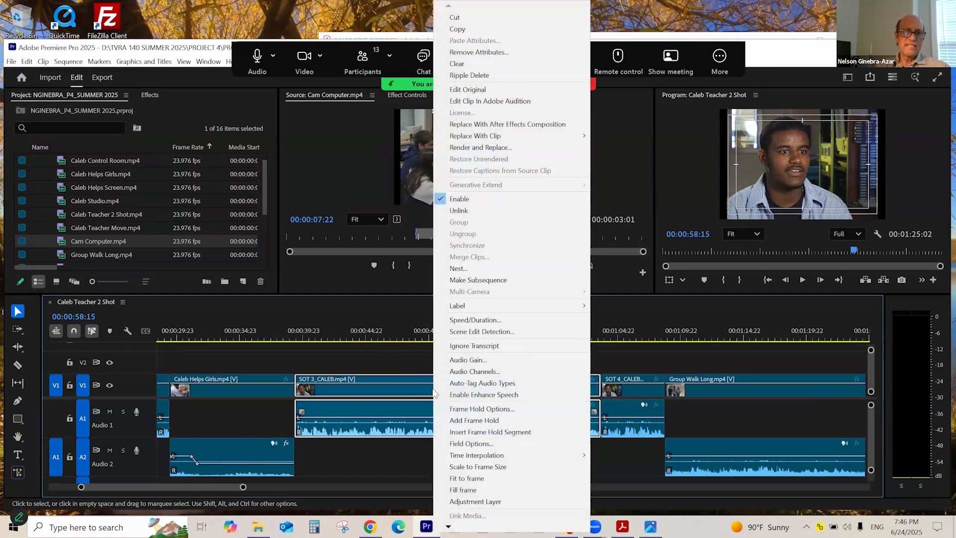
left_click(481, 211)
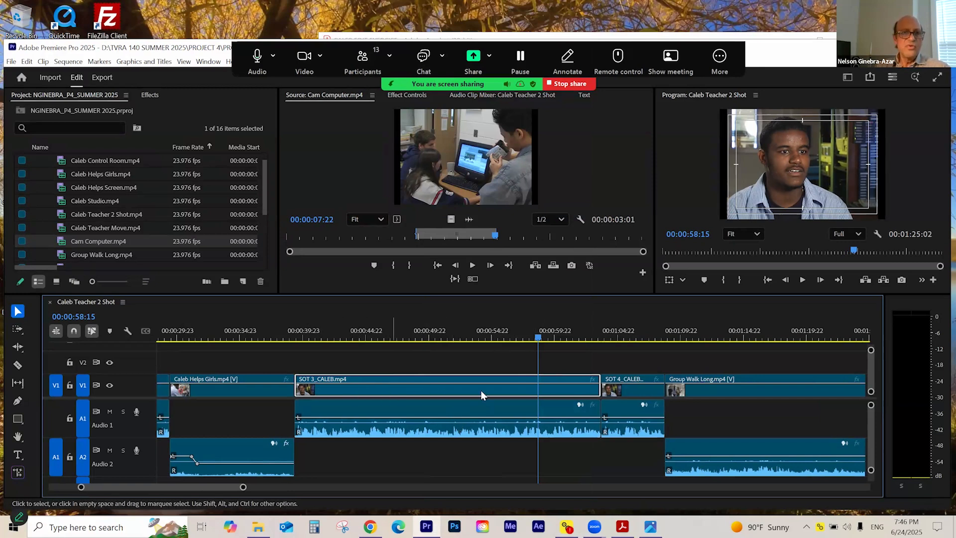
- Trim only the video start of SOT 3_CALEB to 00:00:57:05, leaving its audio at full length
key("=")
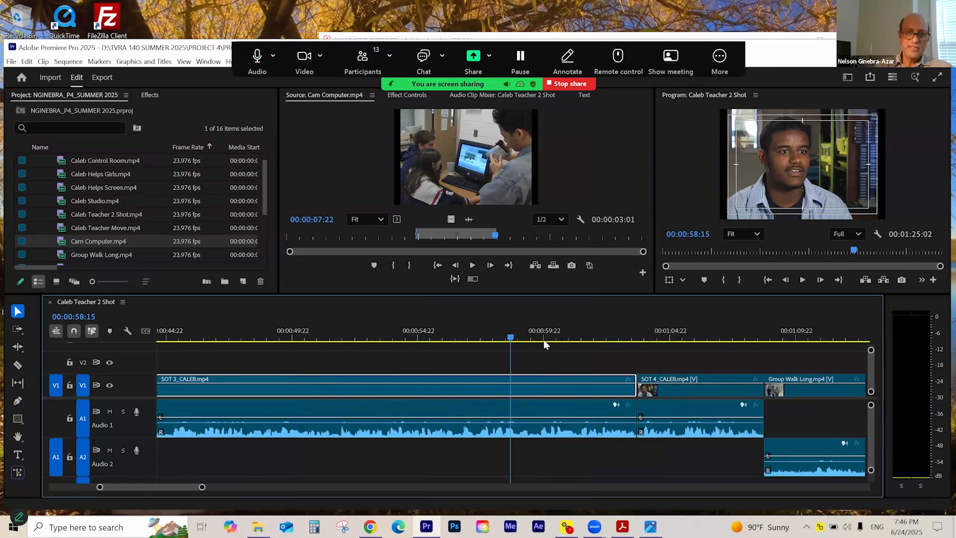
left_click_drag(457, 338, 476, 448)
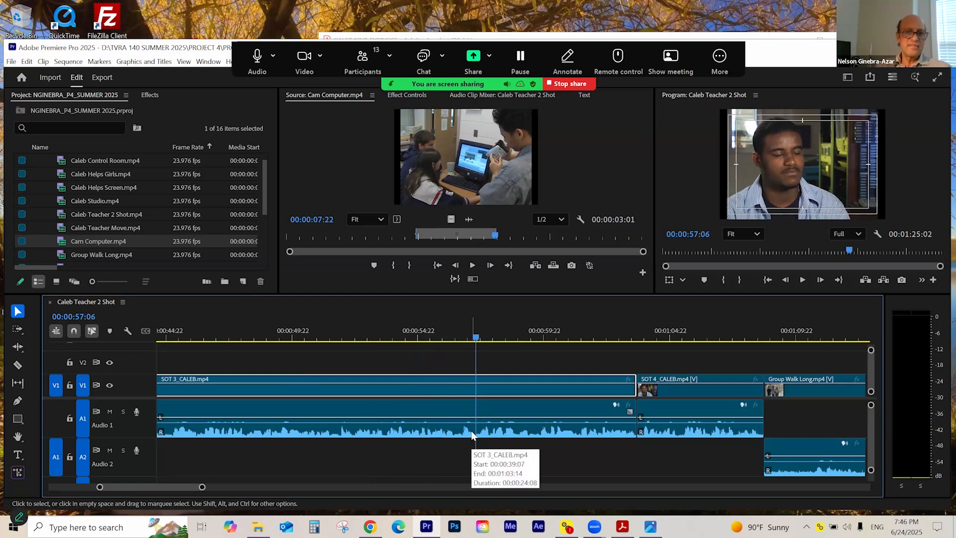
key("space")
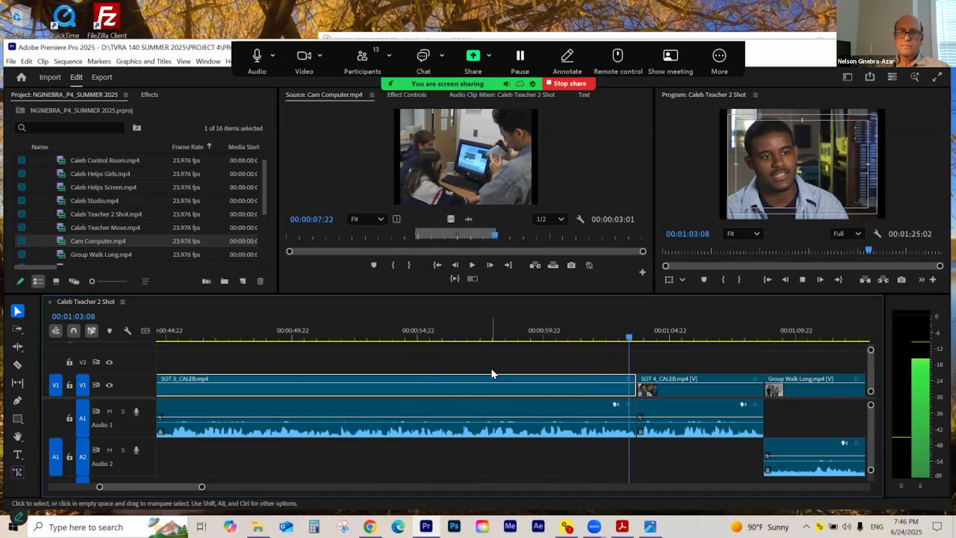
key("space")
left_click(476, 340)
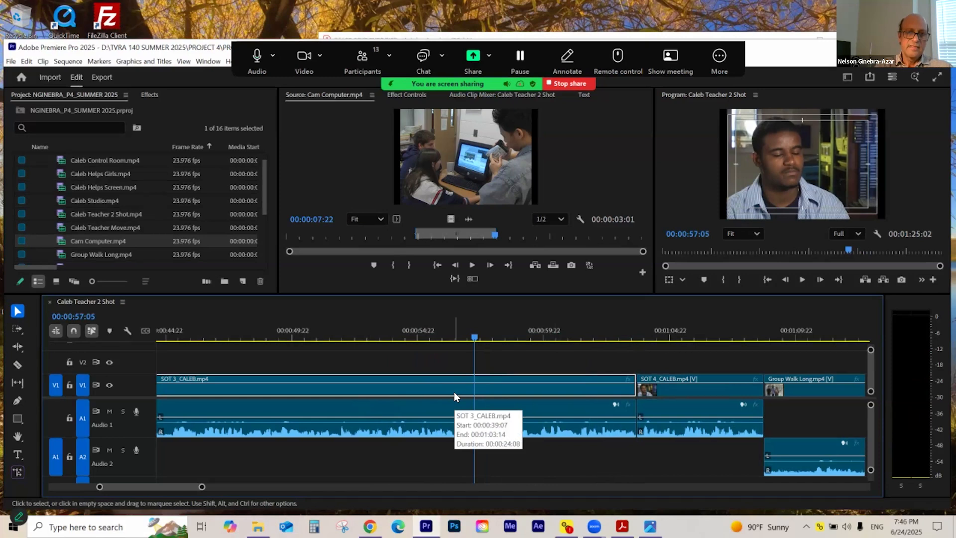
key("minus")
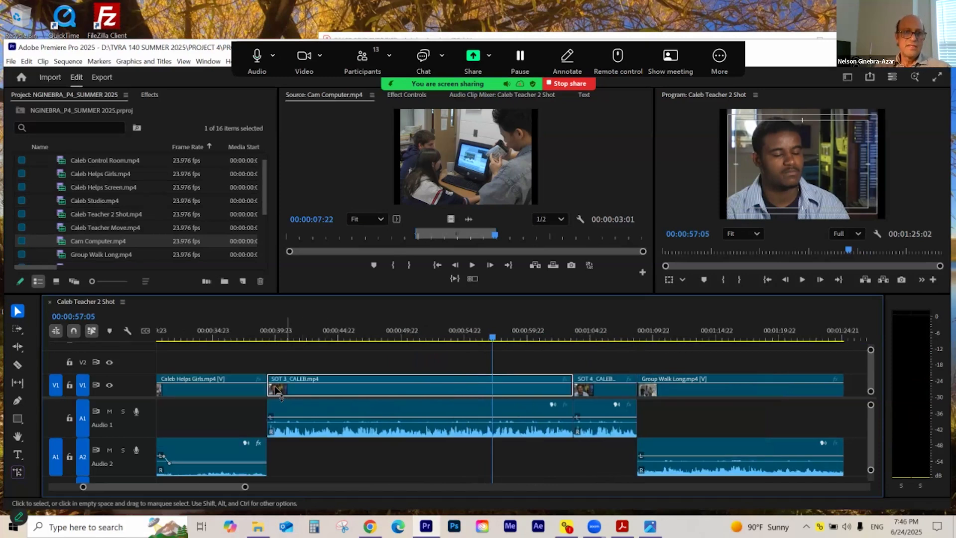
left_click_drag(271, 386, 492, 385)
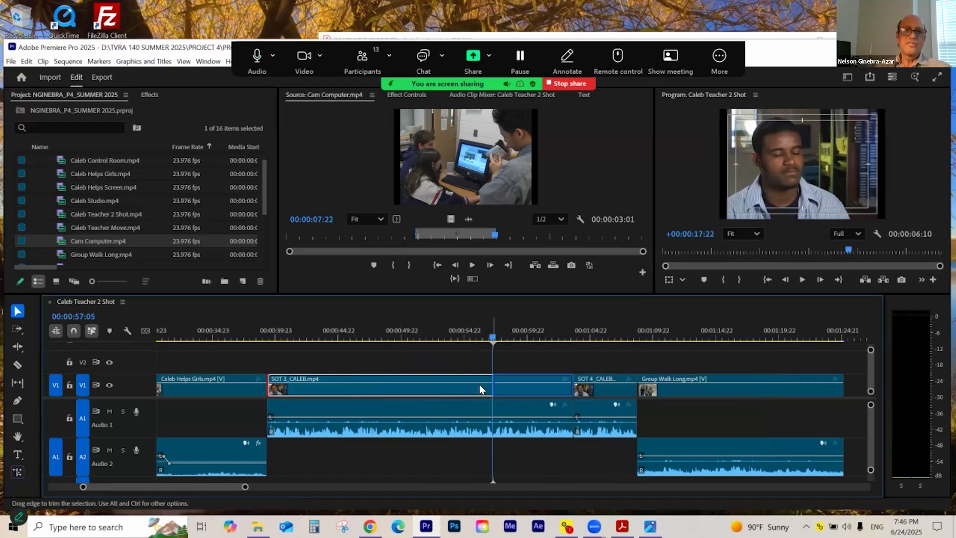
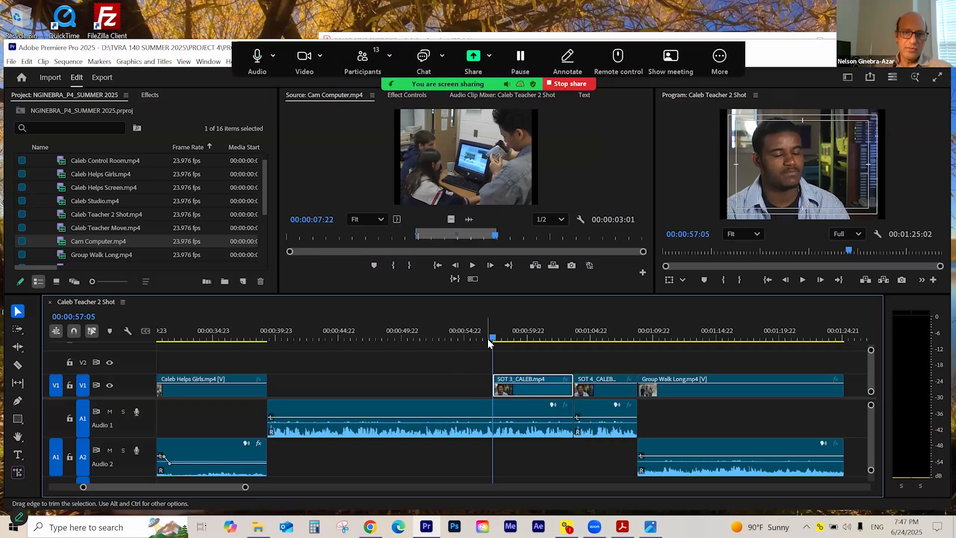
- Play the trimmed SOT 3_CALEB picture from 00:00:57:05 to its end at the SOT 4_CALEB cut
key("space")
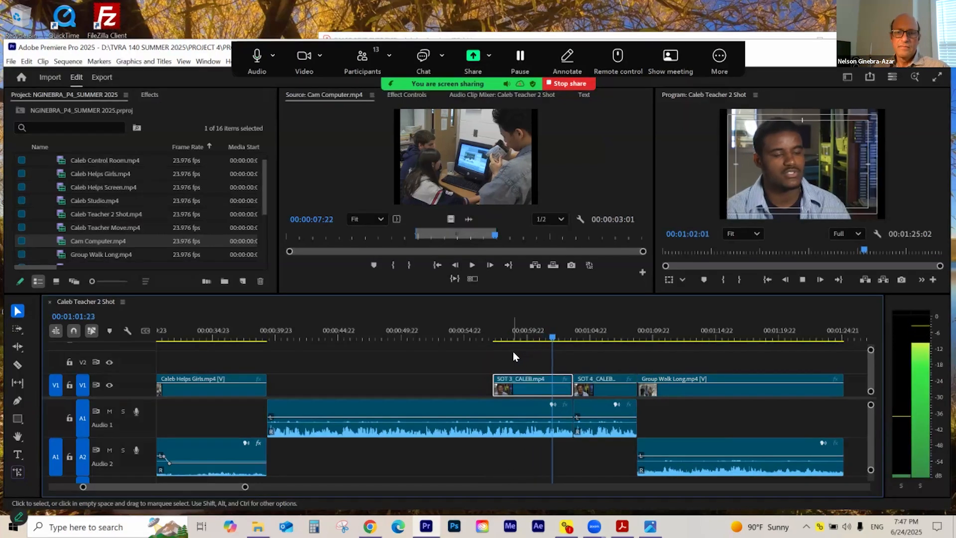
key("space")
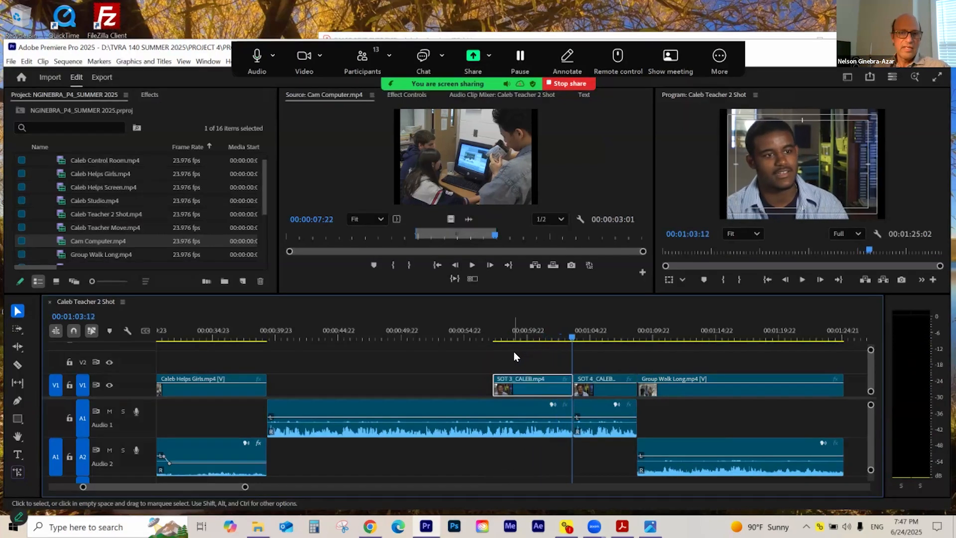
left_click(505, 339)
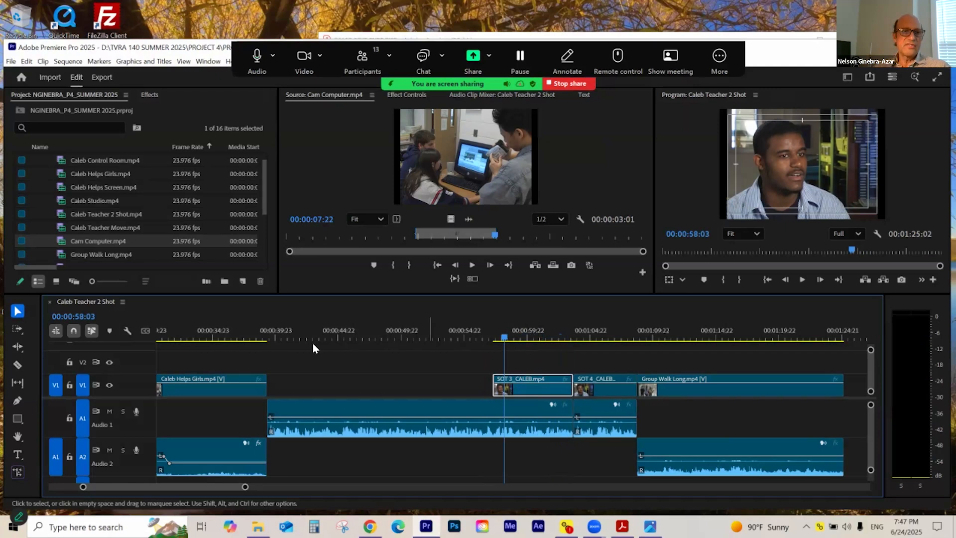
- Play the lowered-sound portion of Caleb Helps Girls through 00:00:33:15 to judge where the interview audio can begin
left_click(280, 338)
left_click(248, 333)
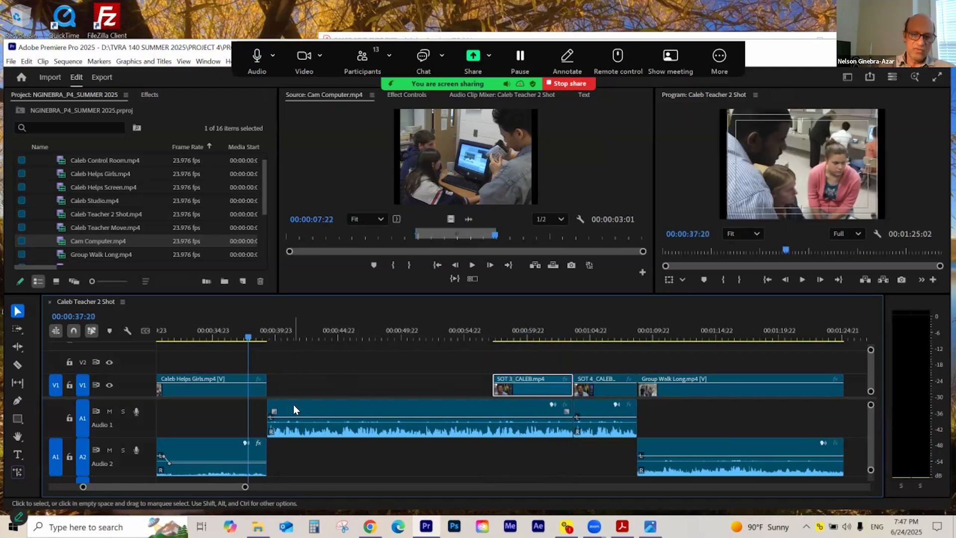
key("minus")
left_click(331, 339)
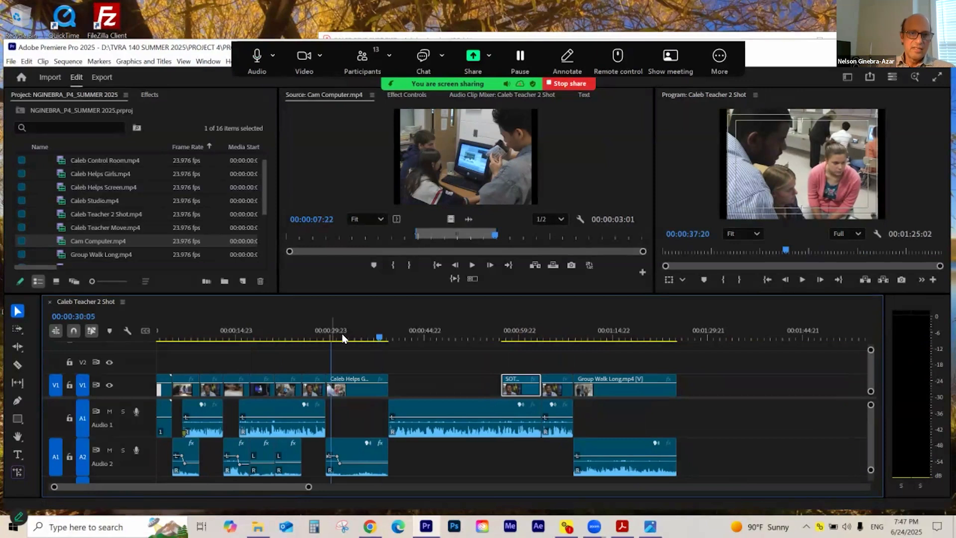
left_click(343, 338)
key("space")
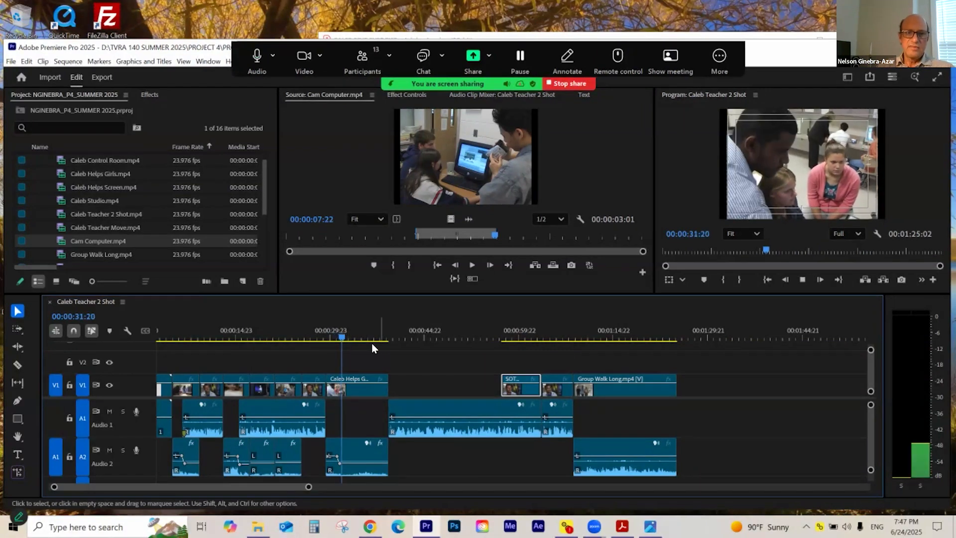
key("space")
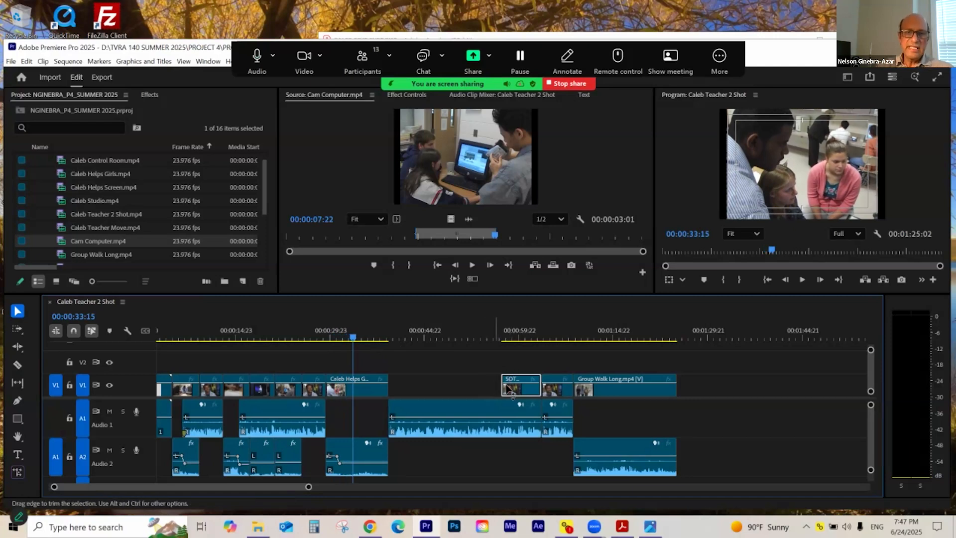
- Select the trimmed SOT 3_CALEB video with its full-length audio and link them together again
left_click(499, 365)
left_click_drag(499, 363, 510, 412)
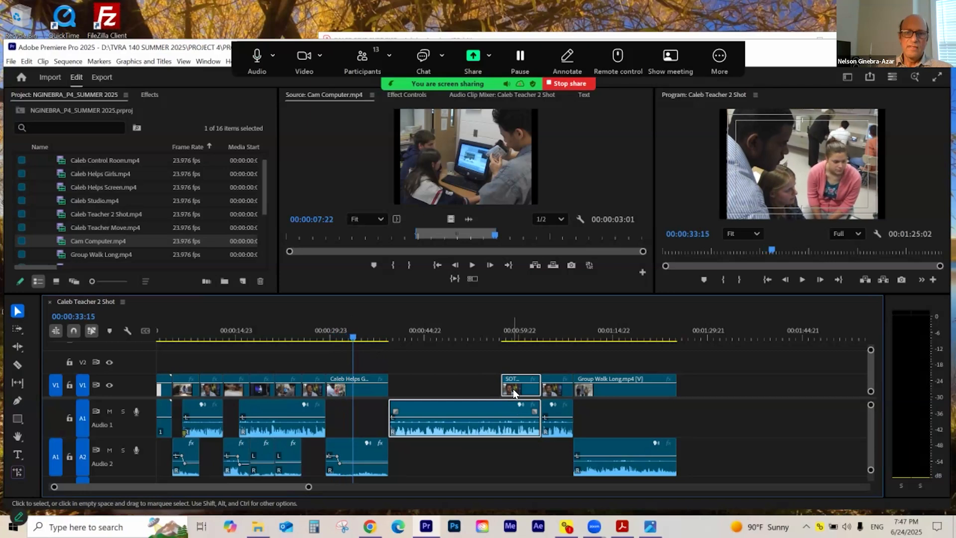
right_click(513, 390)
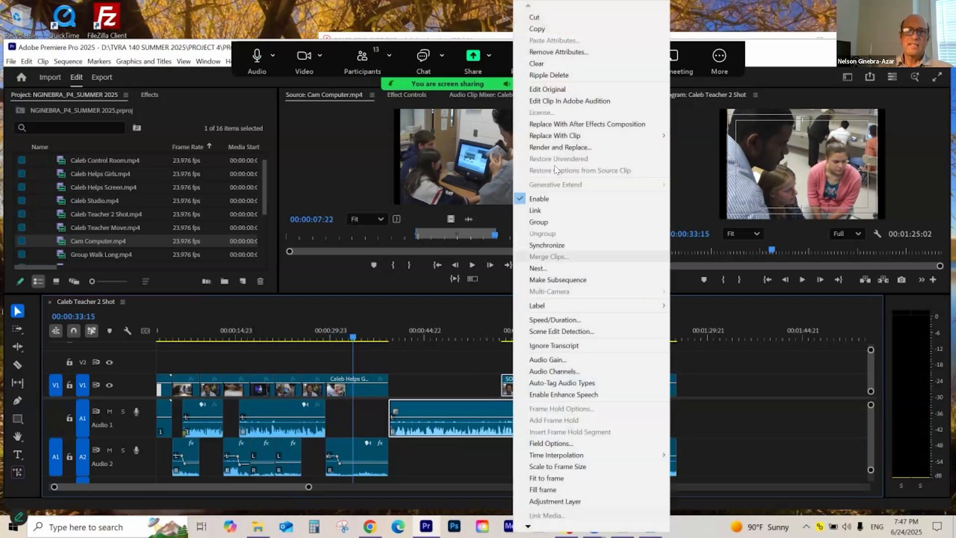
left_click(545, 212)
left_click(483, 389)
left_click(518, 390)
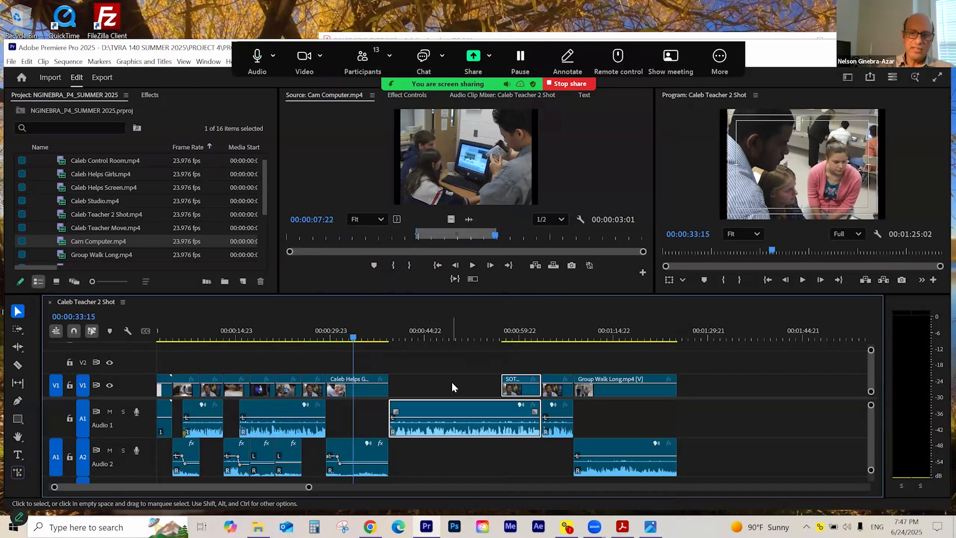
- Move the linked SOT 3_CALEB clip earlier so its audio starts under Caleb Helps Girls at that clip's second volume keyframe
key("equal")
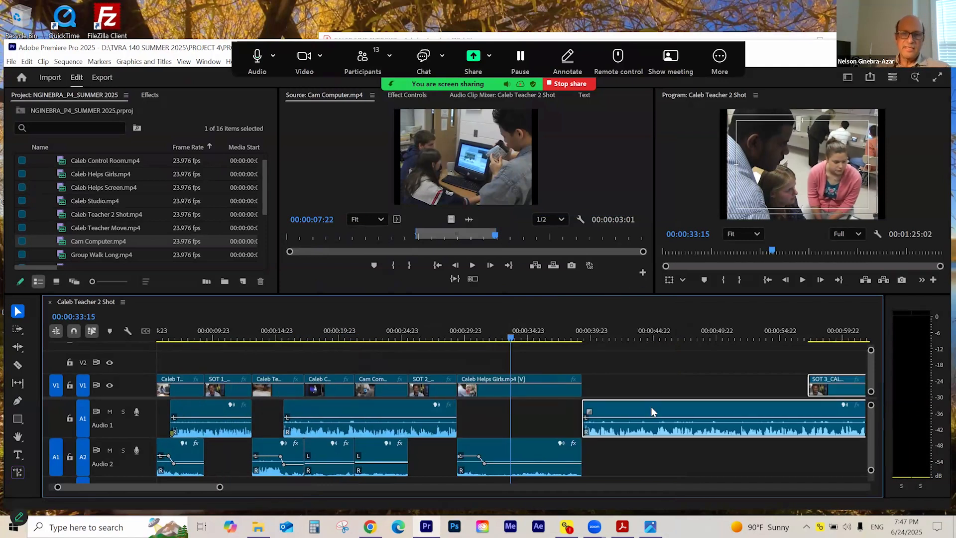
left_click_drag(676, 406, 578, 429)
left_click(481, 334)
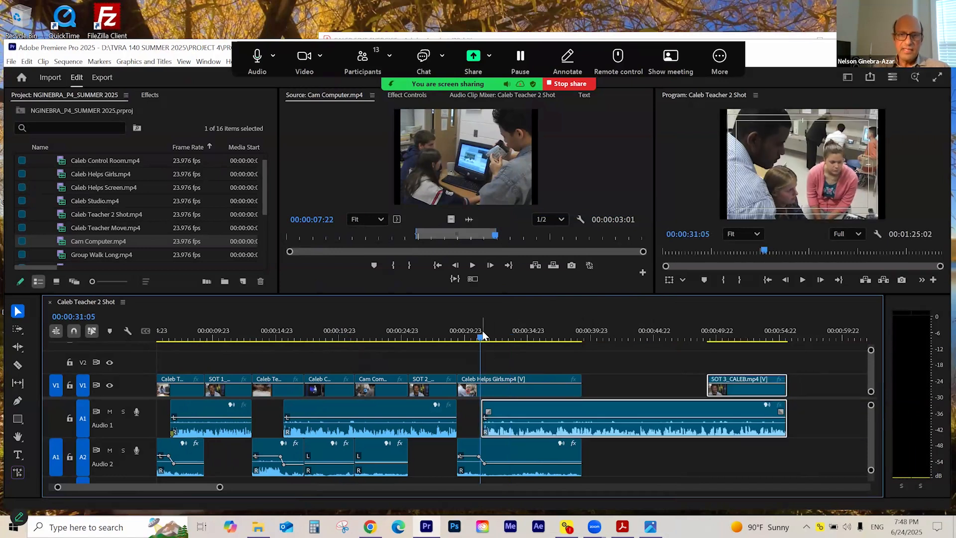
key("=")
key("=")
key("=")
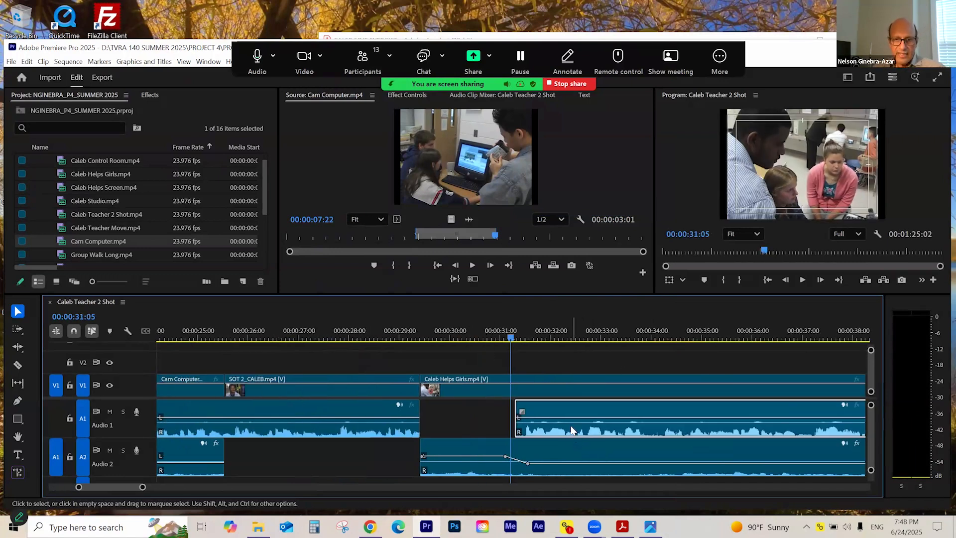
left_click_drag(581, 429, 583, 429)
- Play from 00:00:28:20 to 00:00:37:11 to check the SOT 3_CALEB audio running under Caleb Helps Girls
left_click_drag(510, 343, 491, 363)
key("minus")
key("minus")
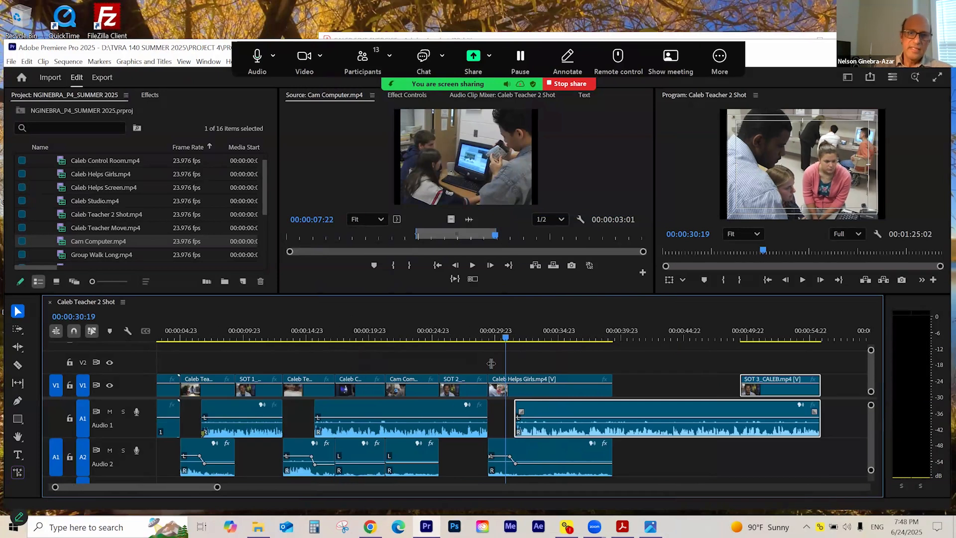
left_click(481, 341)
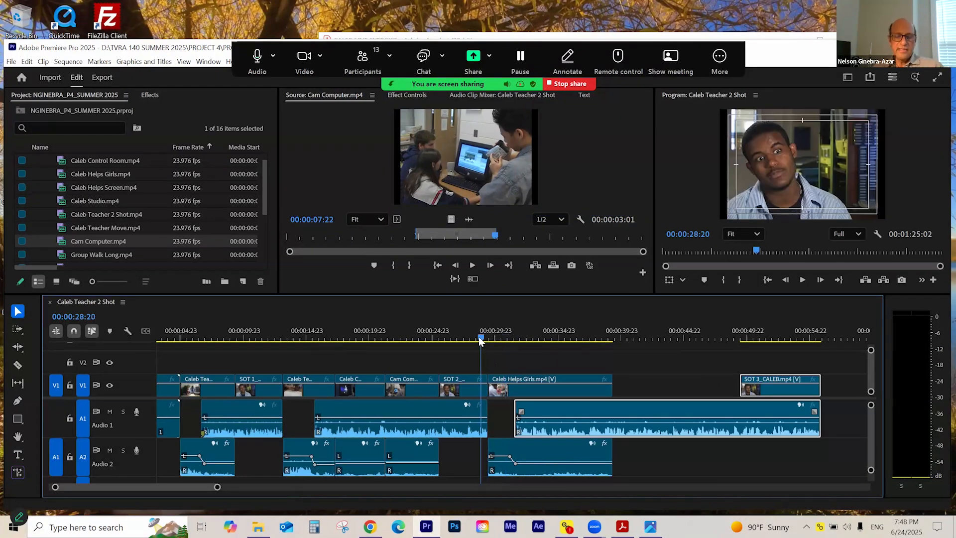
key("space")
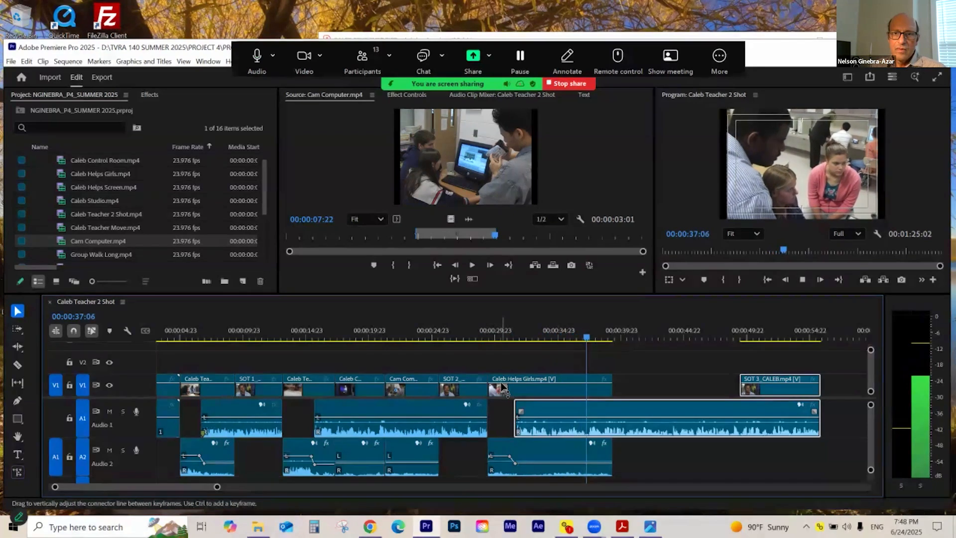
key("space")
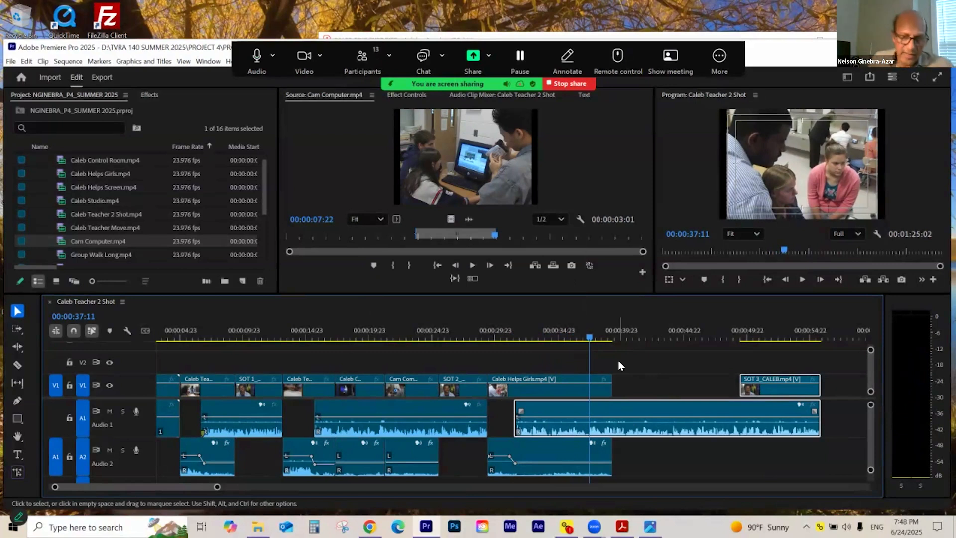
left_click(541, 333)
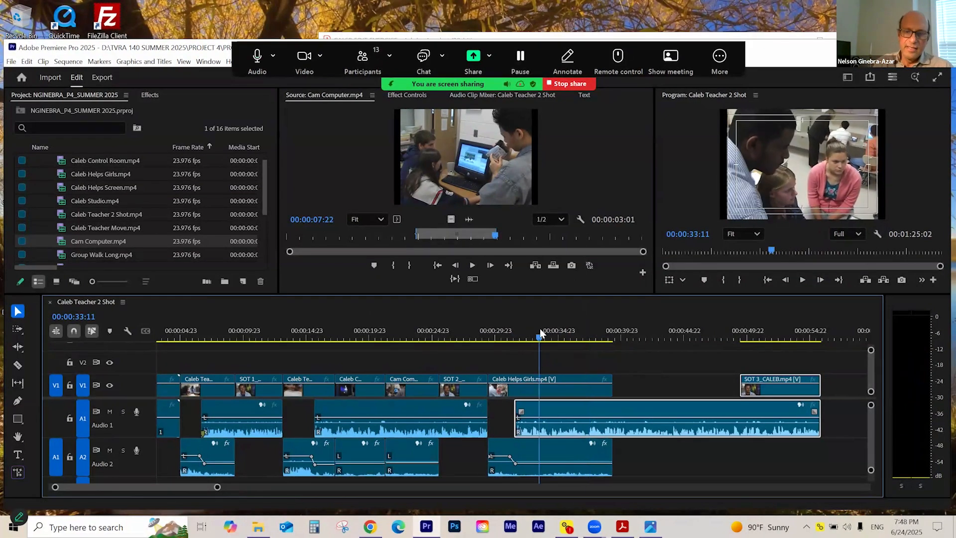
key("=")
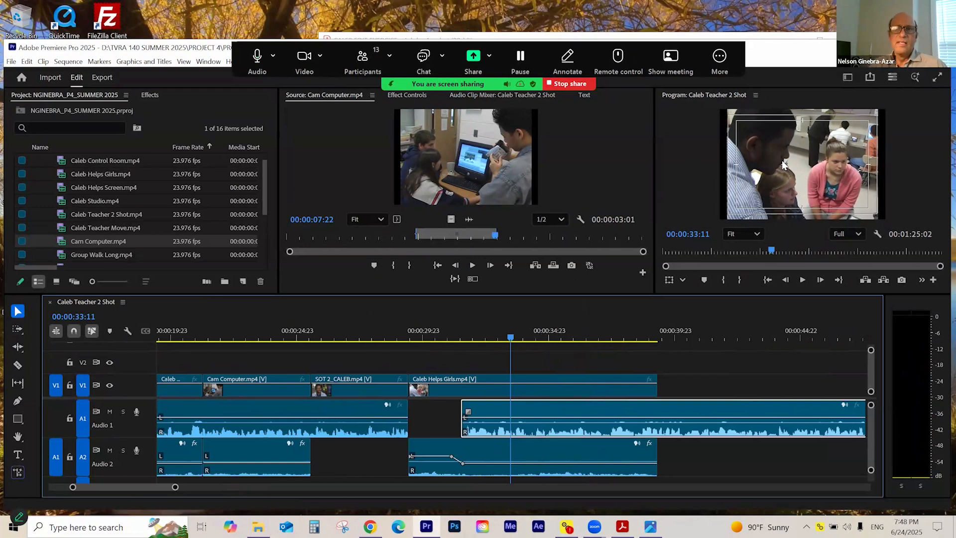
- Open Caleb Helps Screen.mp4 in the source monitor and scrub its opening up to about 00:00:03:03 to find usable footage
left_click(789, 192)
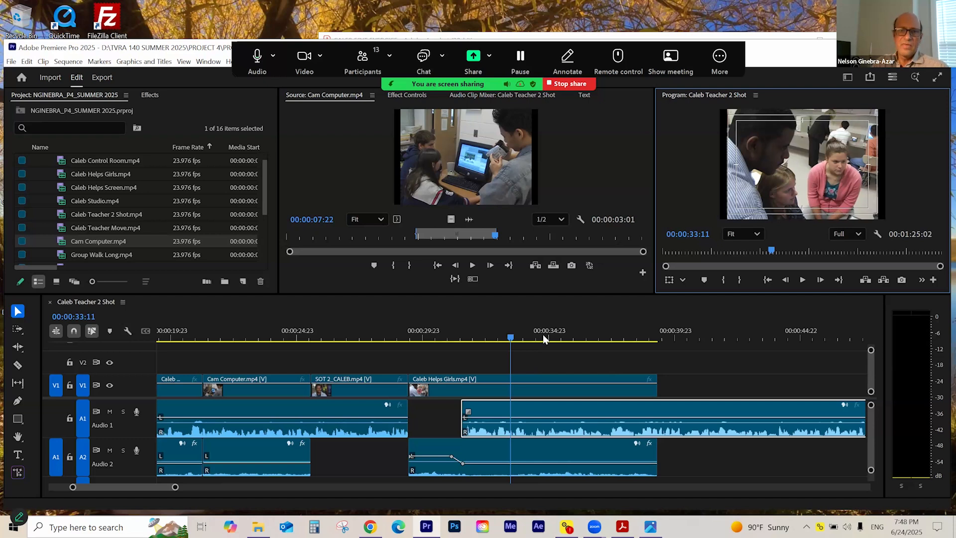
left_click(468, 334)
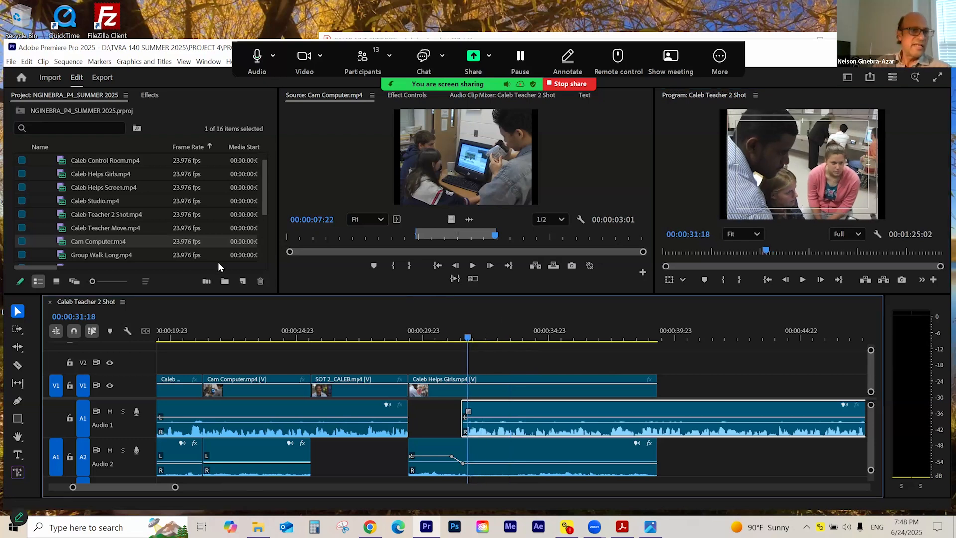
left_click(64, 189)
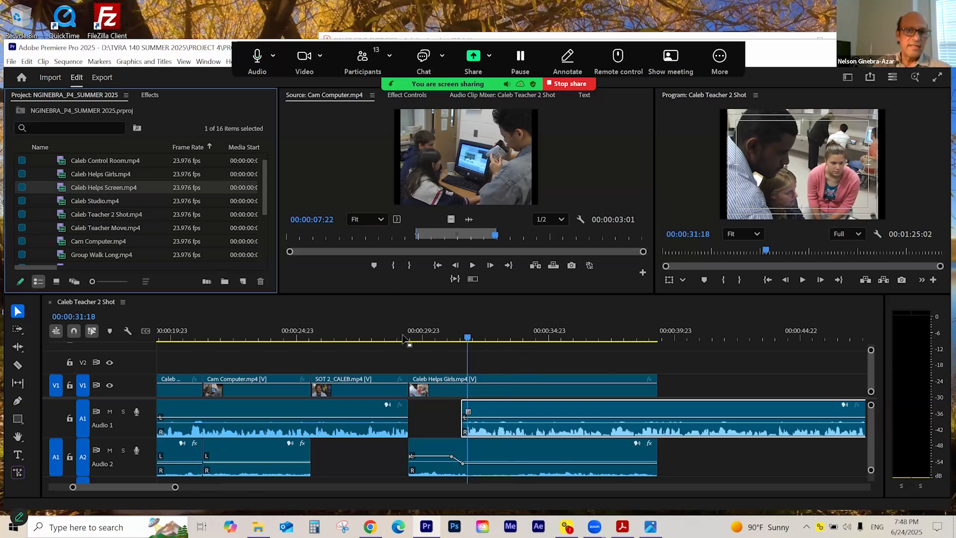
double_click(62, 187)
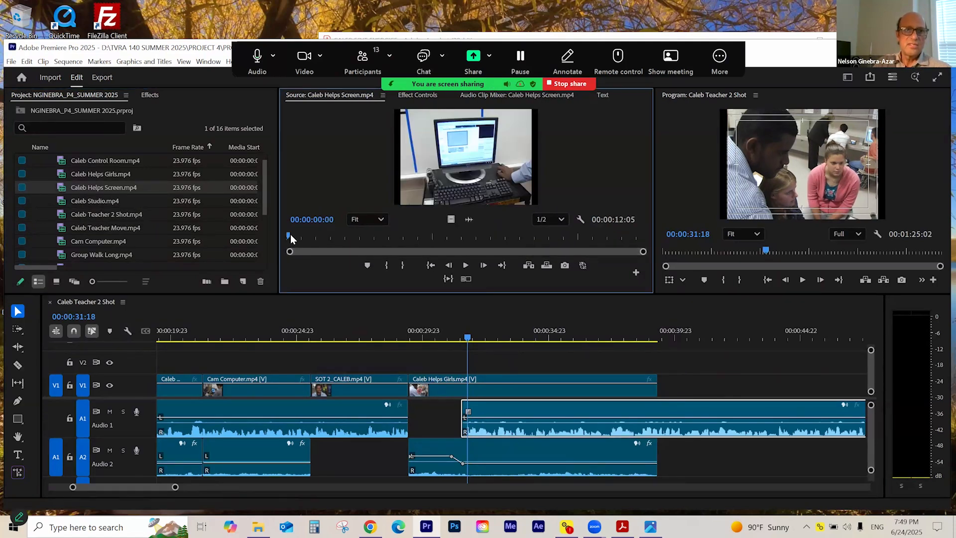
mouse_move(288, 234)
left_mouse_down()
mouse_move(313, 232)
mouse_move(292, 244)
left_mouse_up()
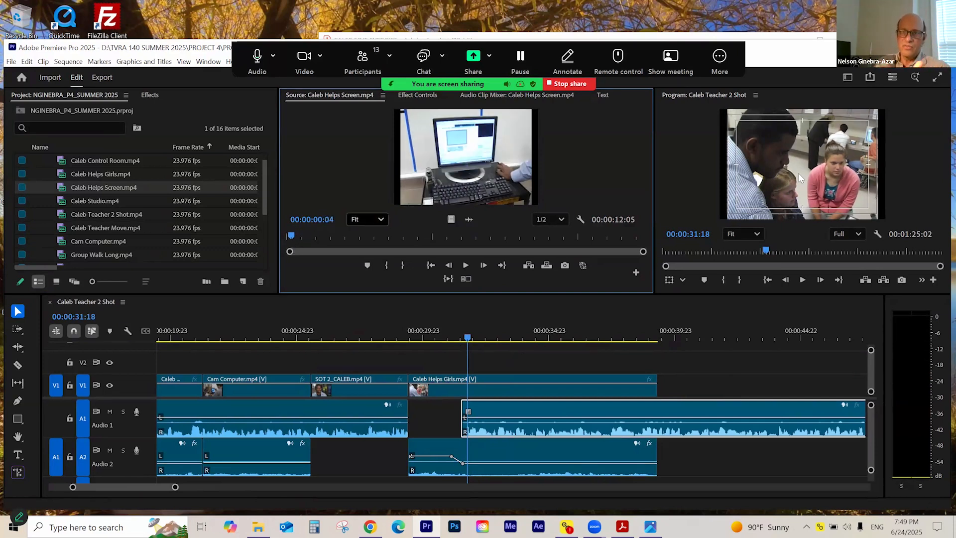
left_click_drag(292, 239, 378, 243)
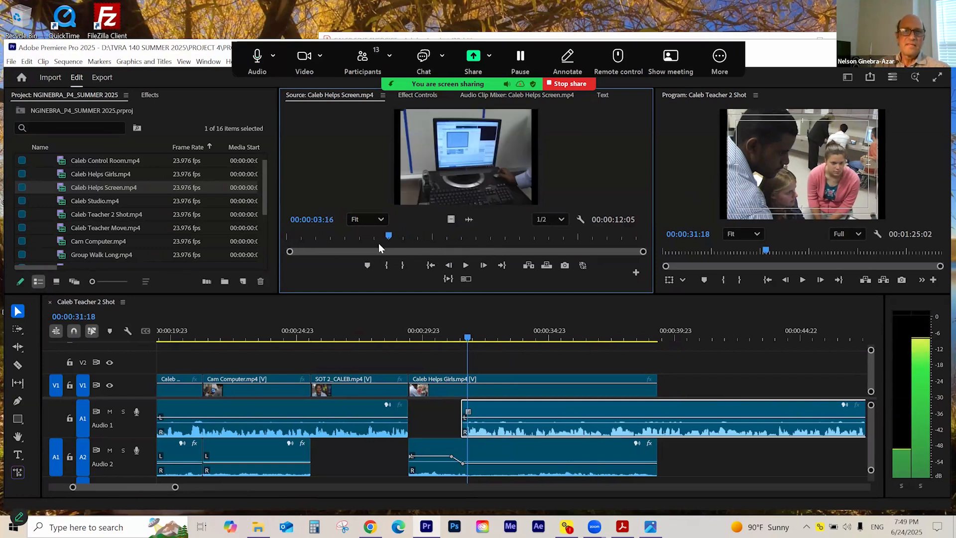
- Play Caleb Helps Girls under the SOT 3_CALEB audio repeatedly to find a point where its picture can be cut
left_click(441, 339)
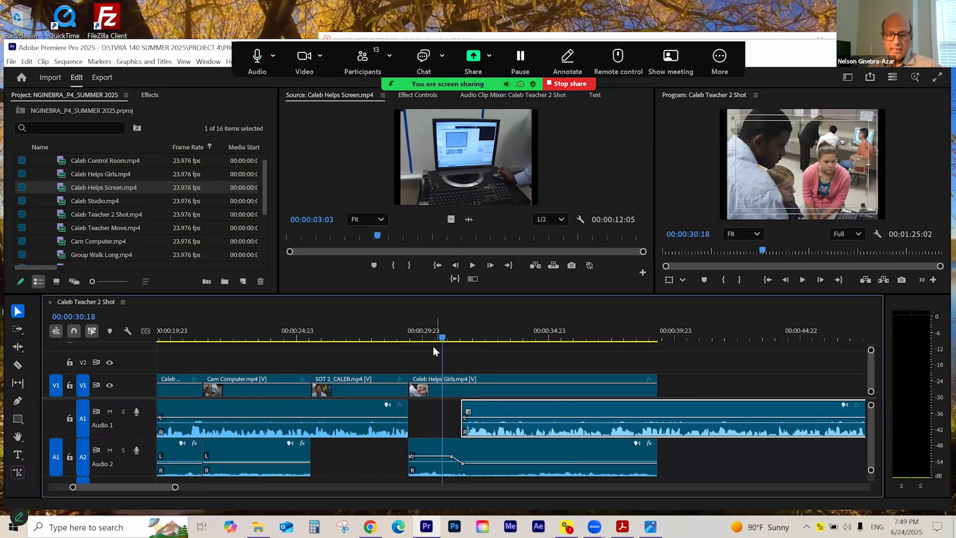
key("space")
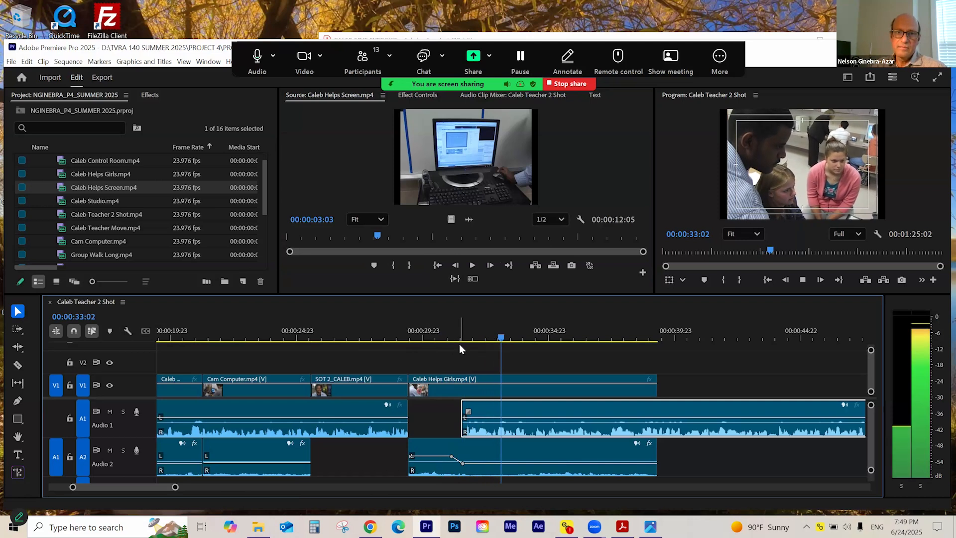
key("space")
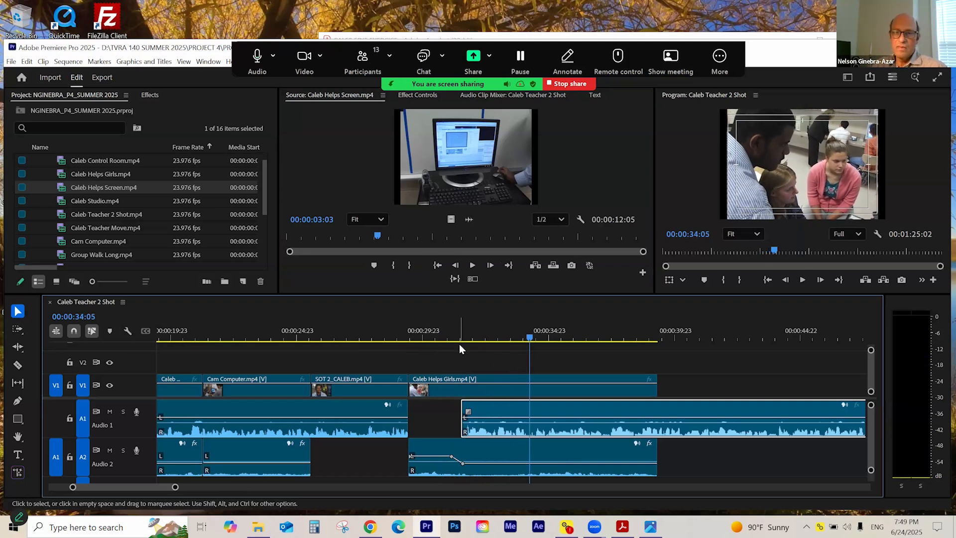
key("space")
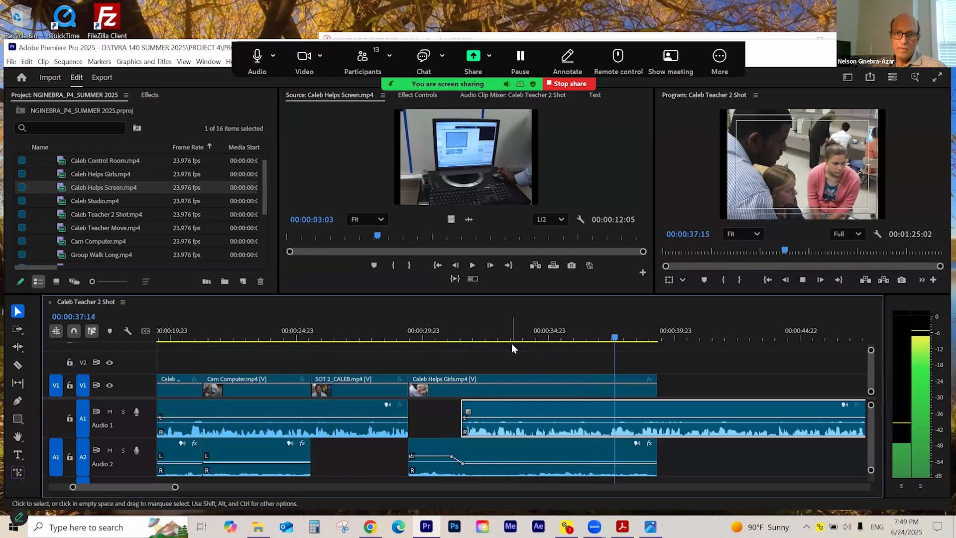
key("space")
left_click_drag(492, 343, 486, 345)
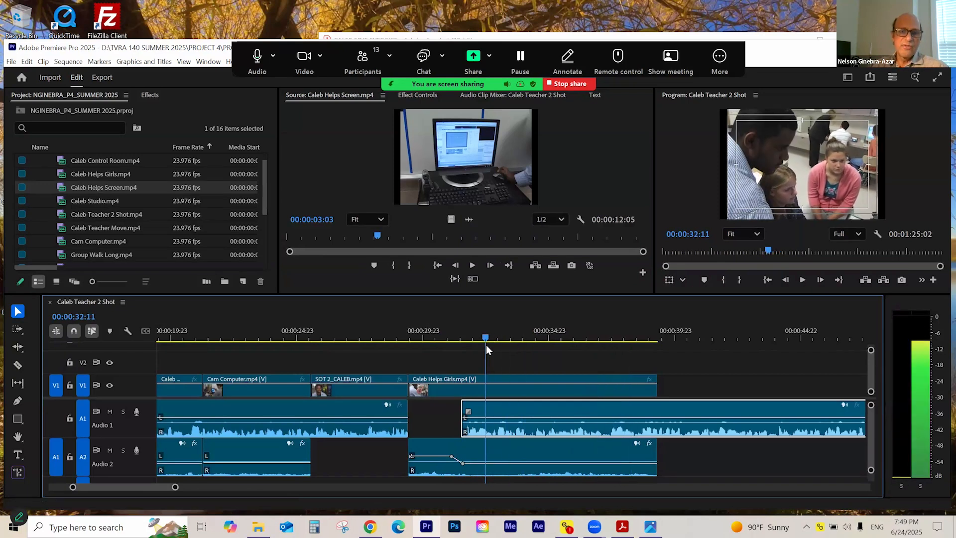
key("space")
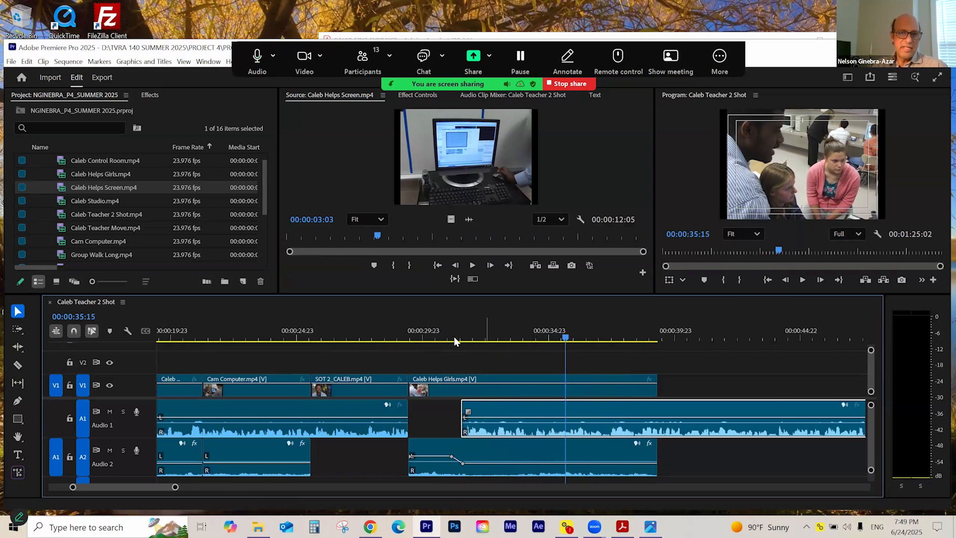
left_click(448, 340)
key("space")
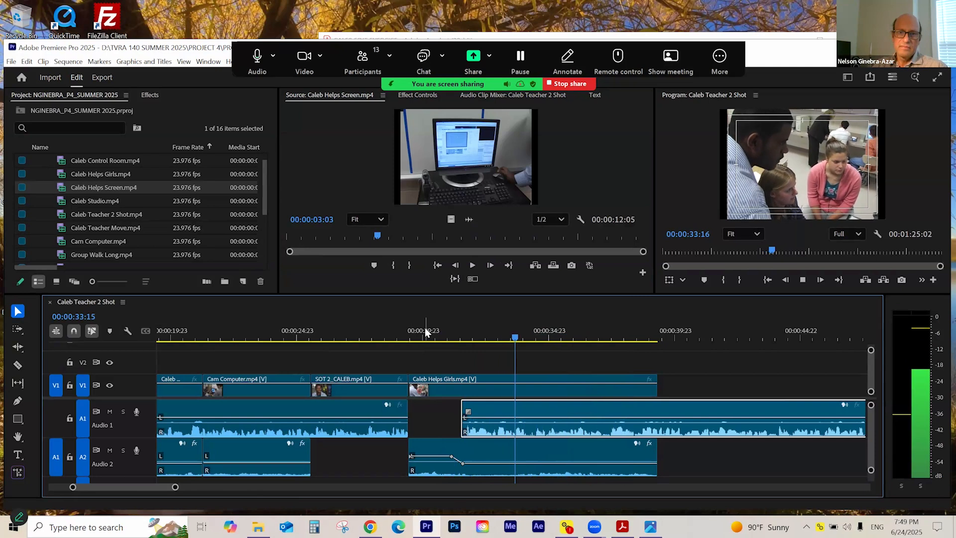
key("space")
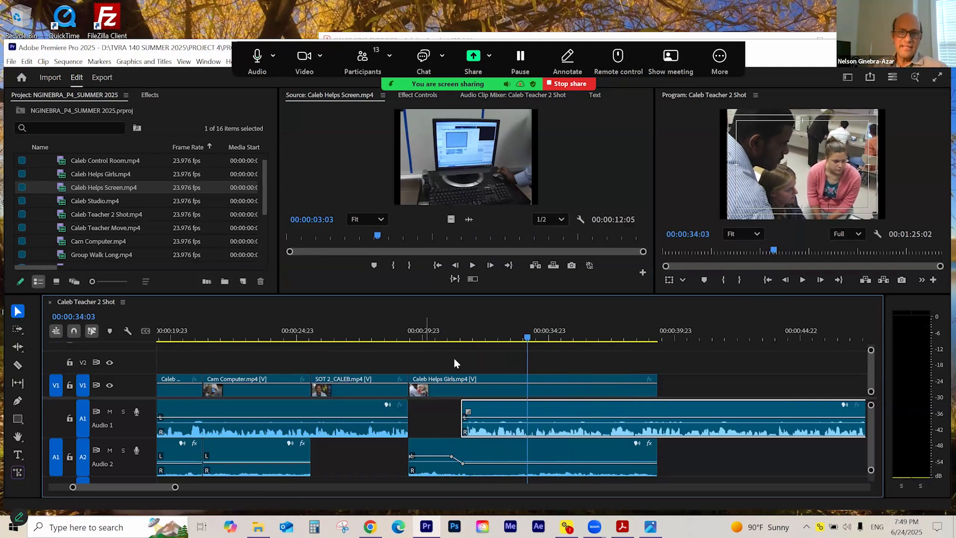
- Trim the end of the linked Caleb Helps Girls clip back to the playhead at 00:00:34:02
left_click(458, 342)
key("space")
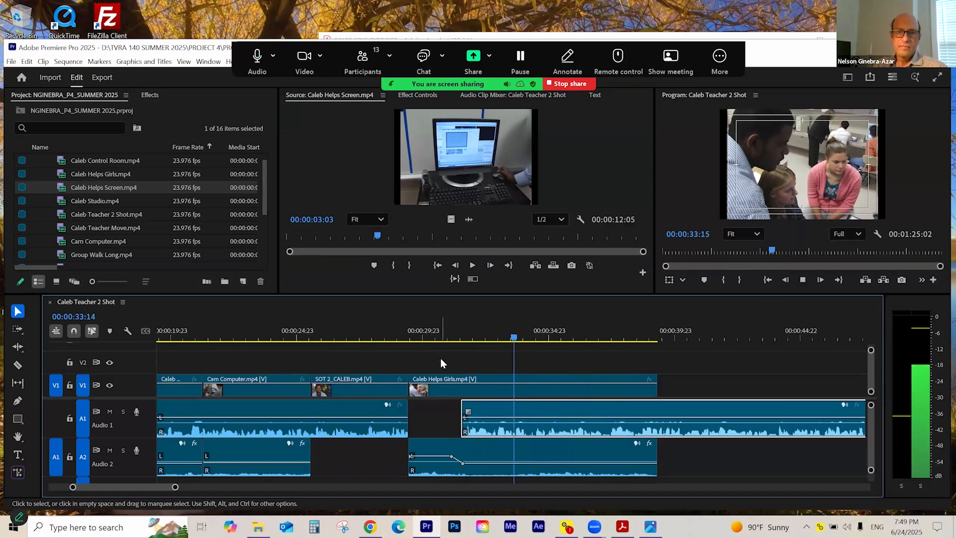
key("space")
left_click_drag(488, 340, 528, 354)
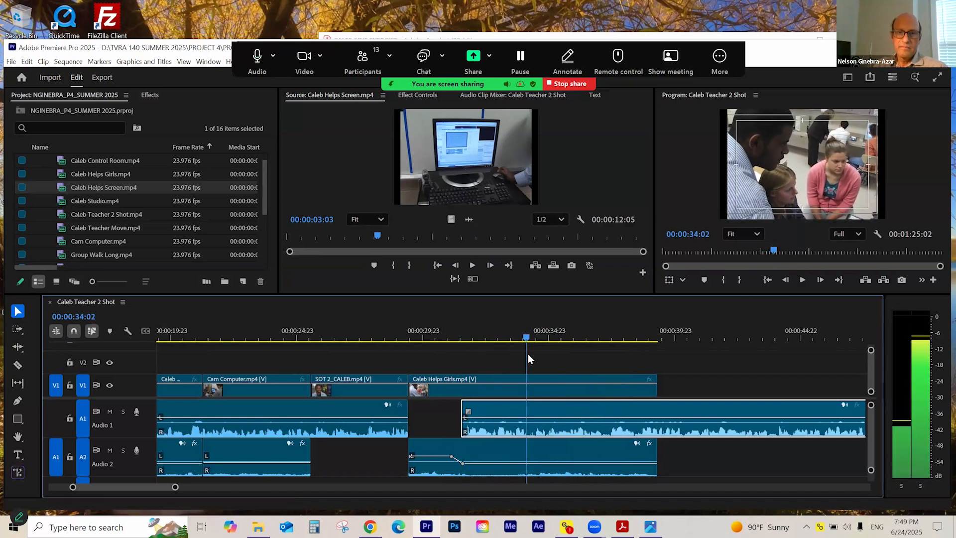
left_click(534, 393)
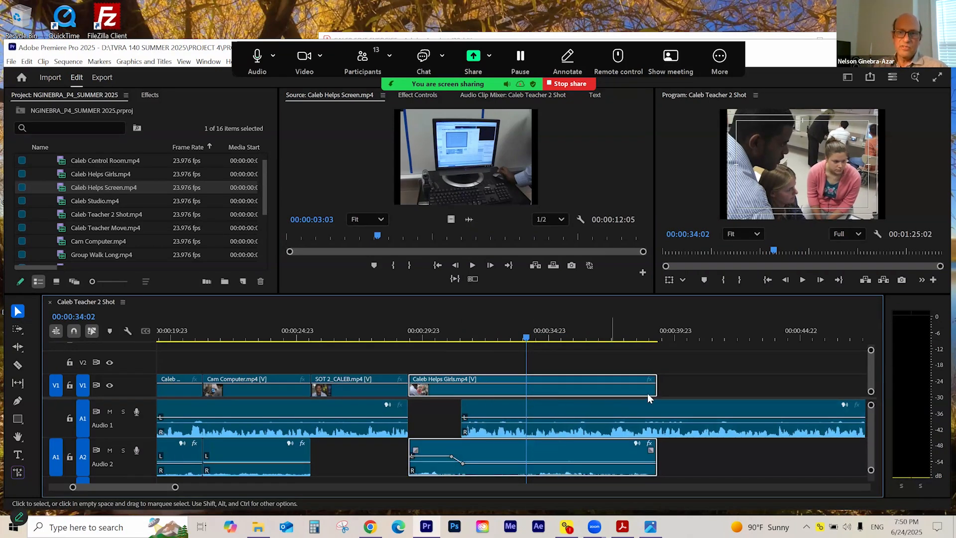
left_click_drag(655, 393, 525, 392)
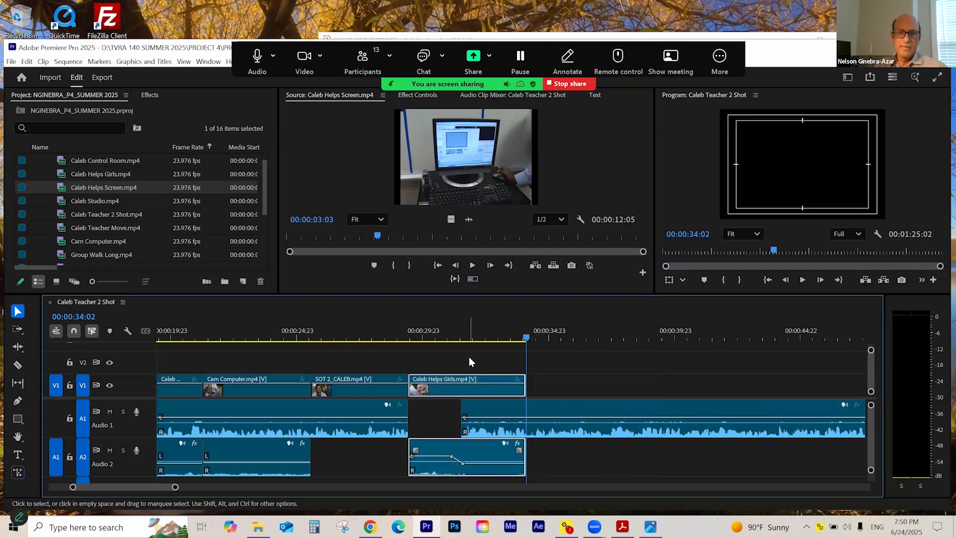
- Mark an In point at 00:00:03:10 on the Caleb Helps Screen source clip
left_click(445, 161)
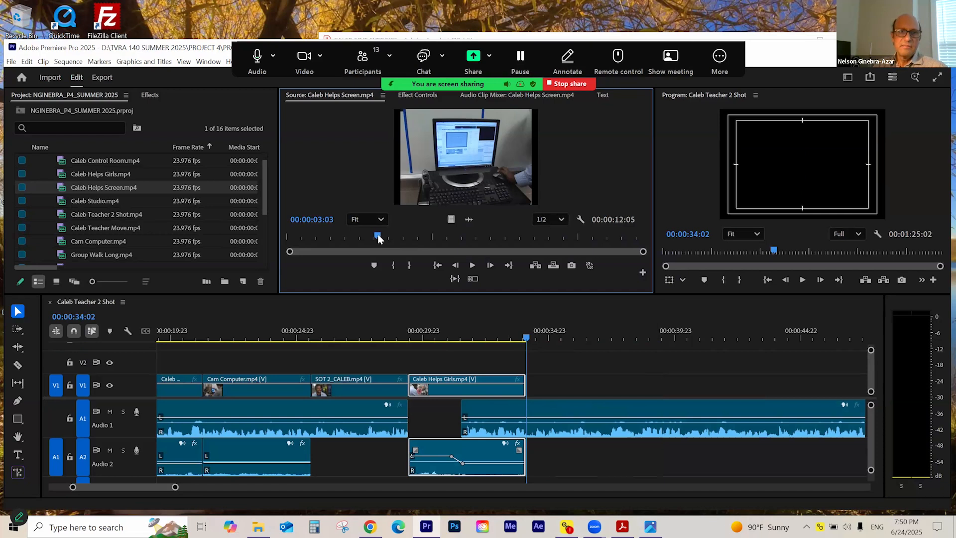
left_click_drag(384, 235, 397, 251)
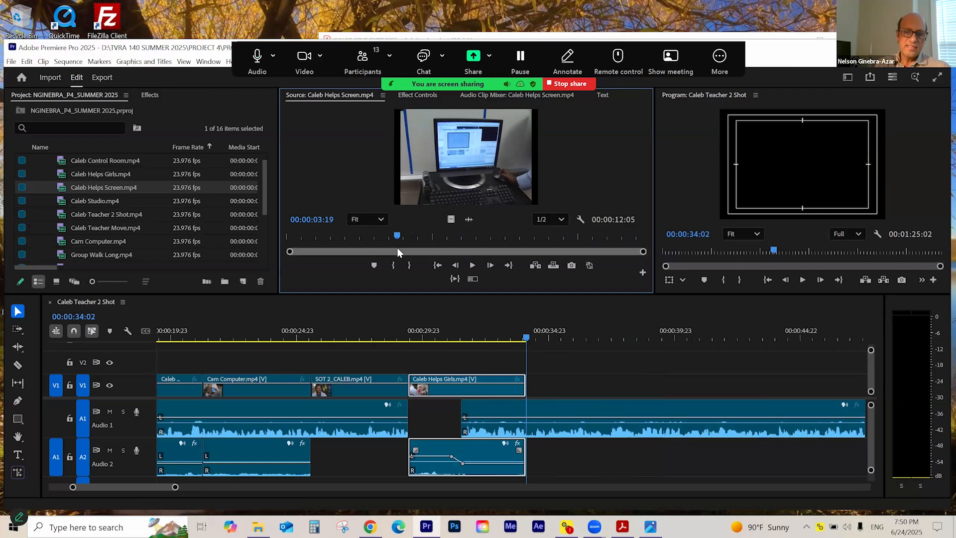
key("Left")
key("Left")
key("Left")
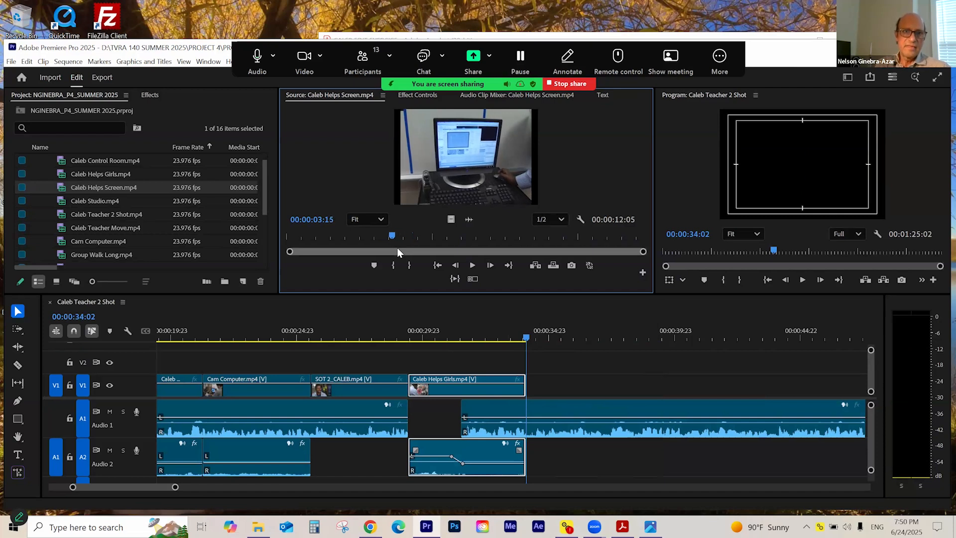
key("Left")
key("Left")
key("Left")
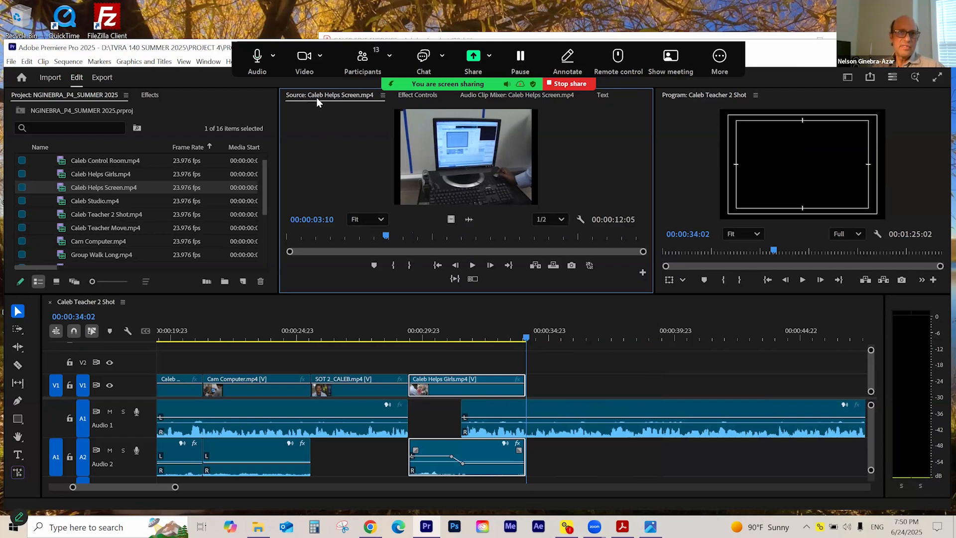
left_click(395, 267)
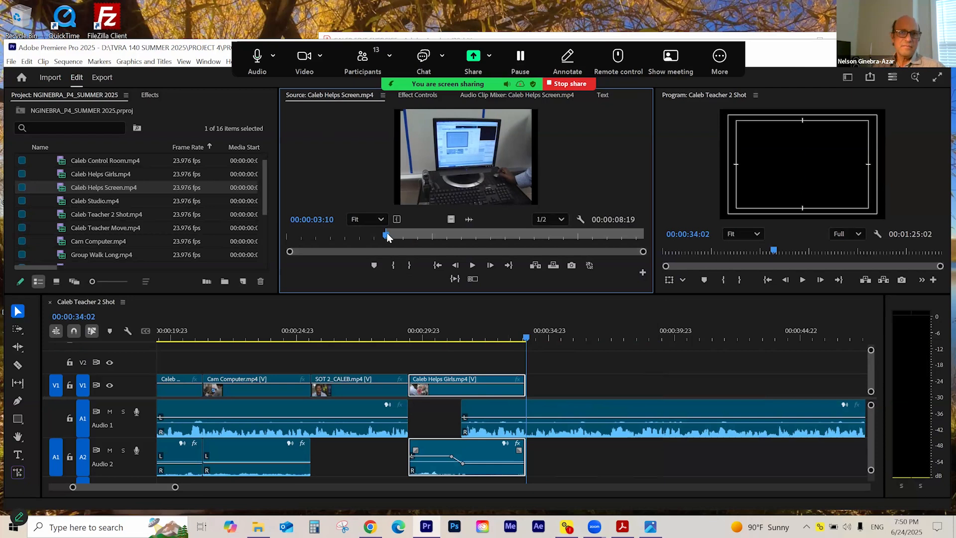
- Mark an Out point at 00:00:08:00 on Caleb Helps Screen and preview the marked range
left_click_drag(389, 234, 521, 250)
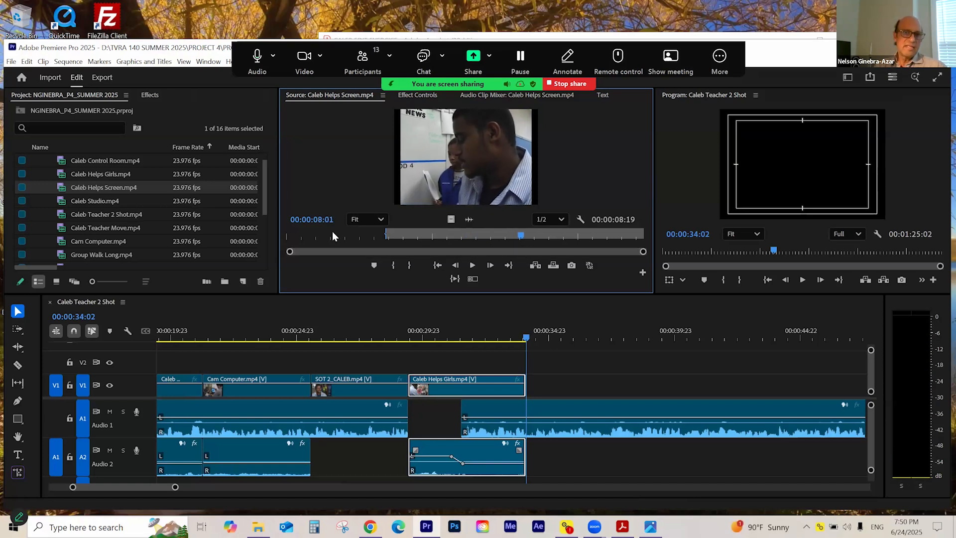
key("Left")
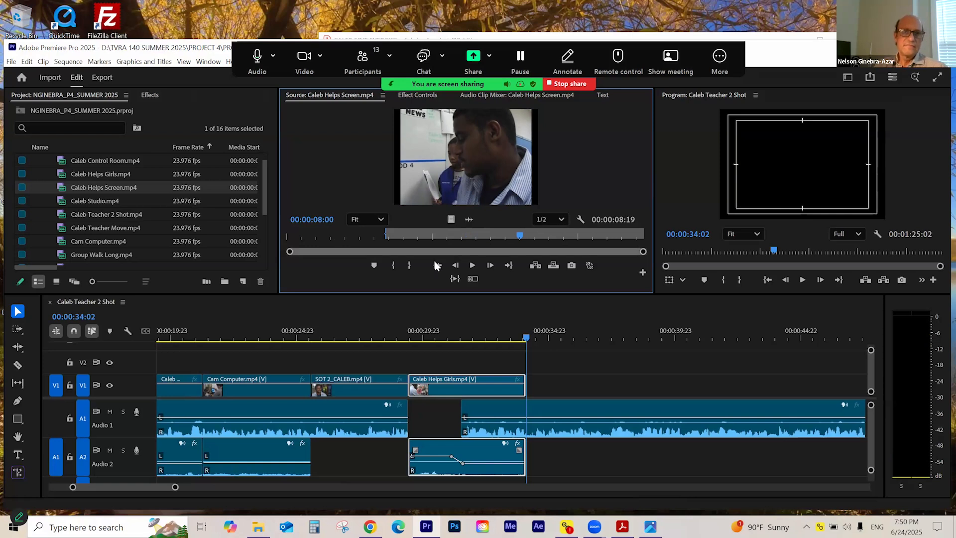
left_click(410, 266)
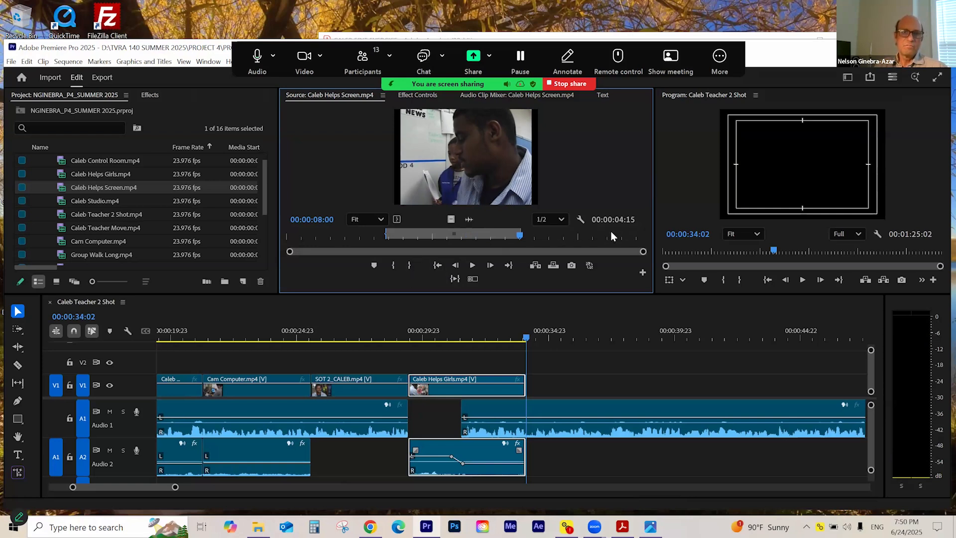
left_click(455, 278)
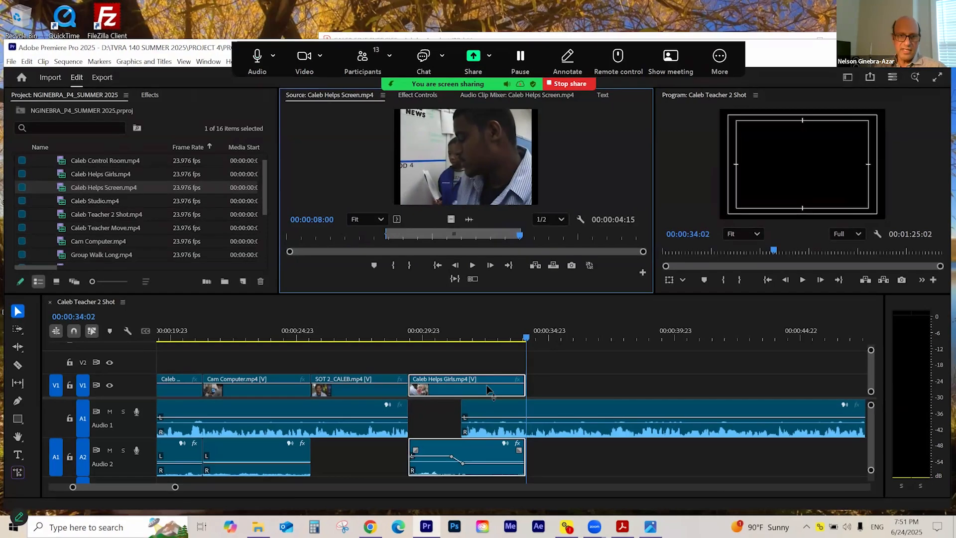
- Place the marked section of Caleb Helps Screen on V1 and Audio 2 directly after Caleb Helps Girls at 00:00:34:02
left_click_drag(468, 156, 529, 396)
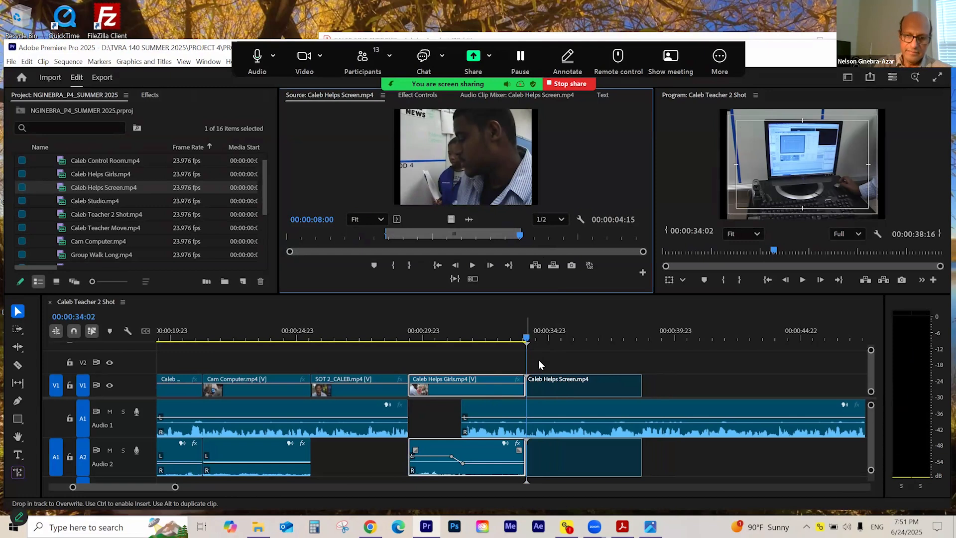
key("=")
key("=")
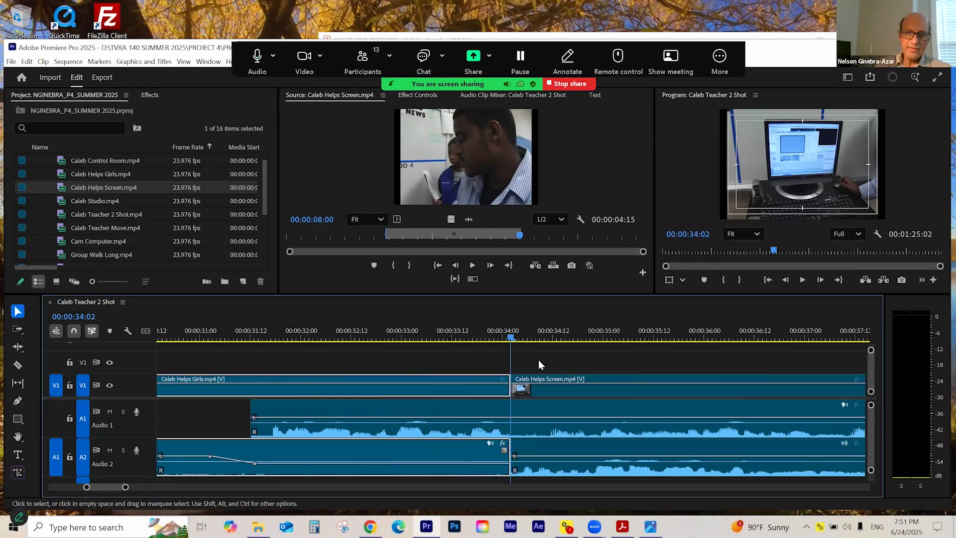
- Add a volume Level keyframe to the Caleb Helps Screen clip at 00:00:35:05 and set it to -18 dB
left_click(625, 334)
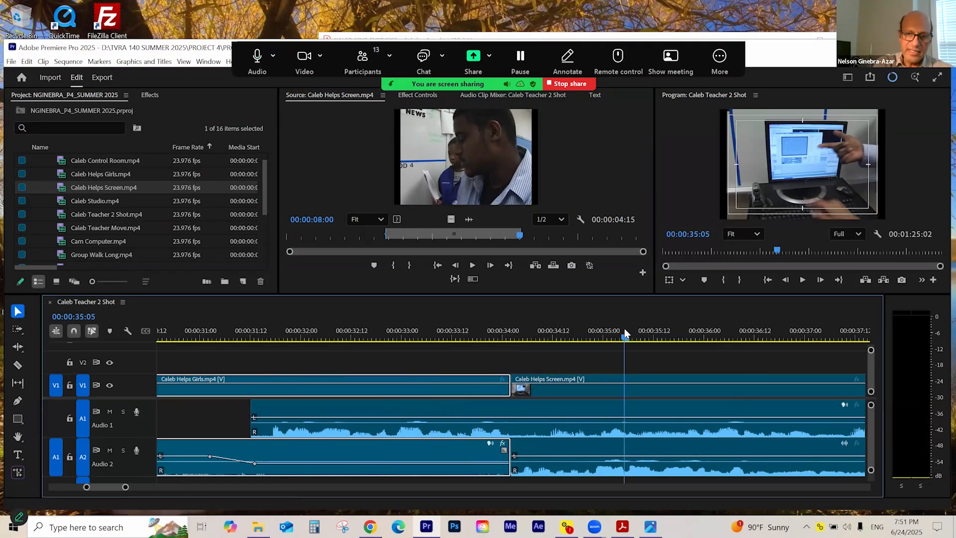
key("-")
left_click_drag(582, 456, 584, 462)
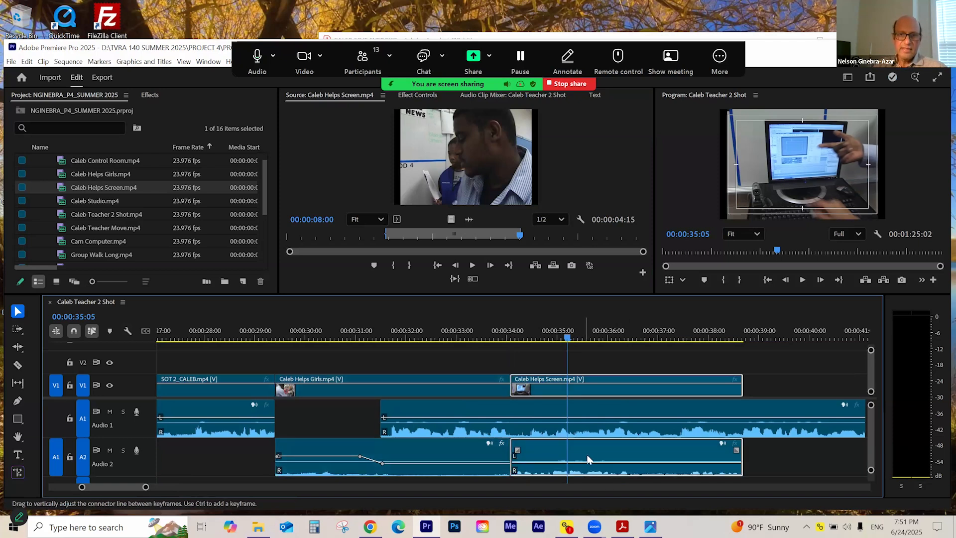
left_click(413, 96)
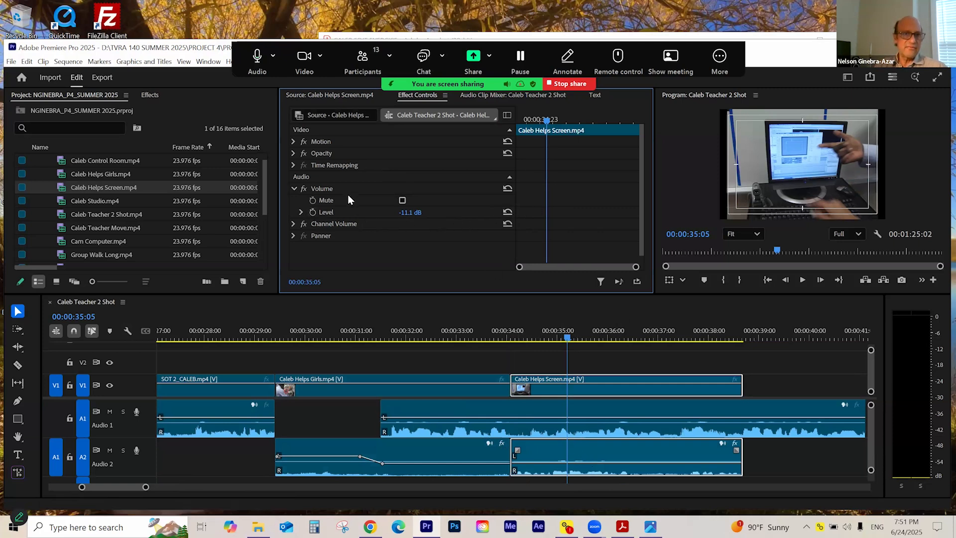
left_click(313, 213)
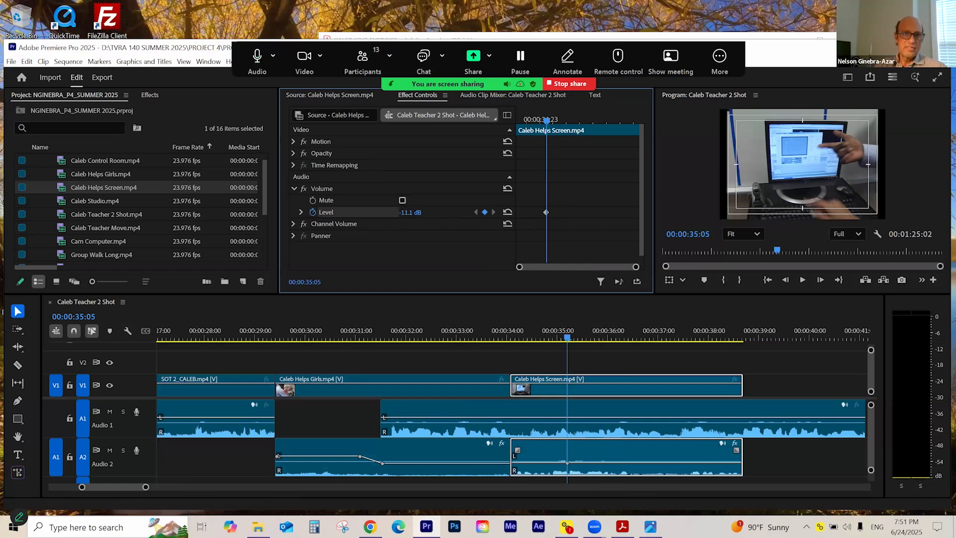
left_click(414, 212)
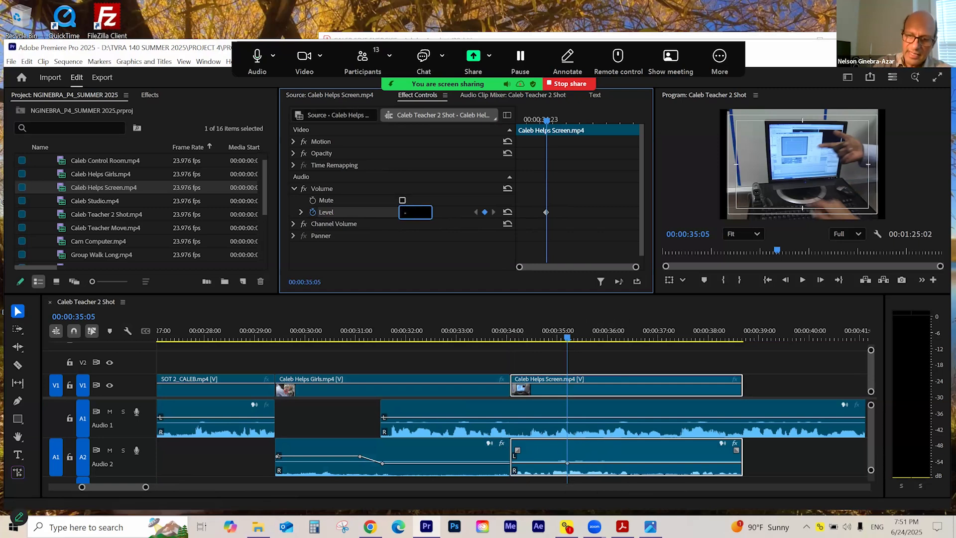
type("-18")
key("Return")
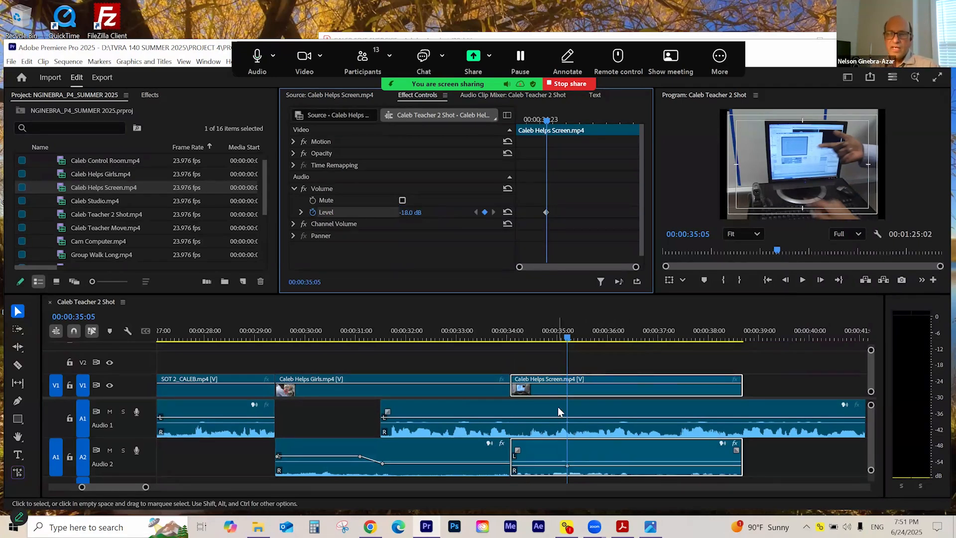
- Play back the sequence from Caleb Helps Girls through the end of Caleb Helps Screen to check the cut and audio levels
left_click(537, 337)
left_click_drag(539, 339, 449, 343)
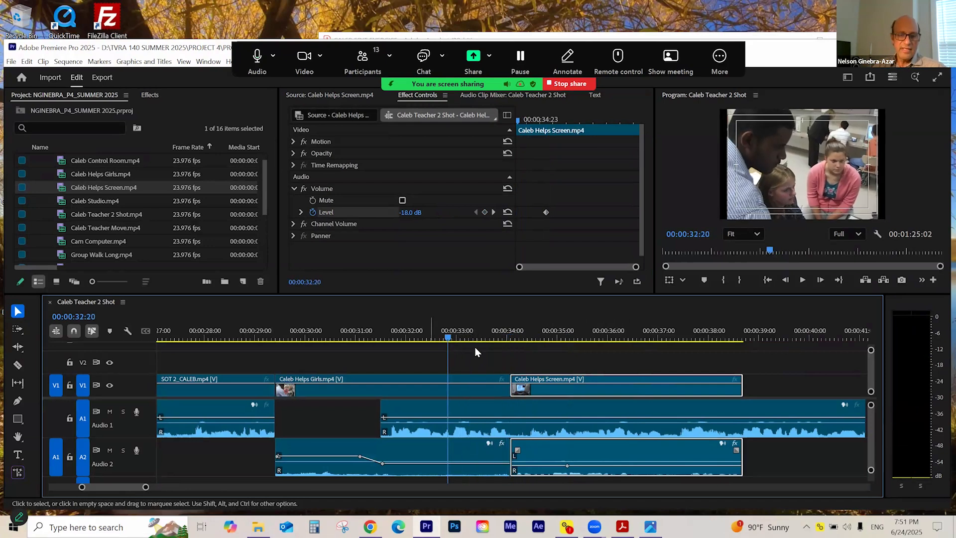
left_click(263, 340)
key("space")
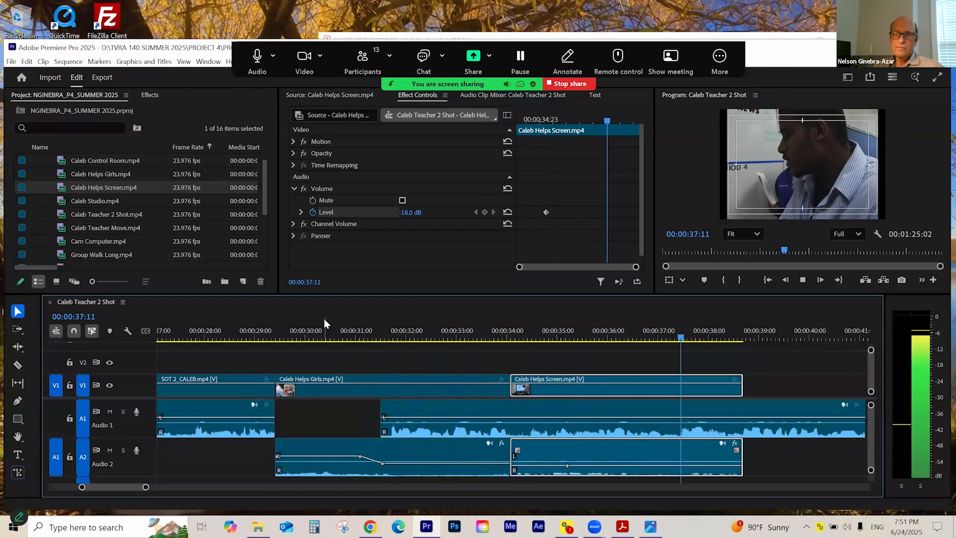
left_click(699, 342)
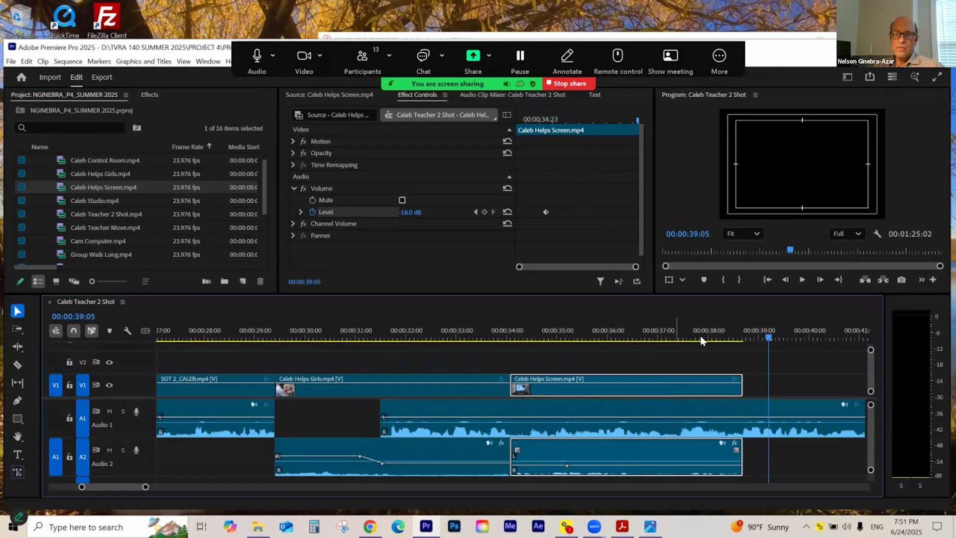
left_click_drag(706, 349, 494, 363)
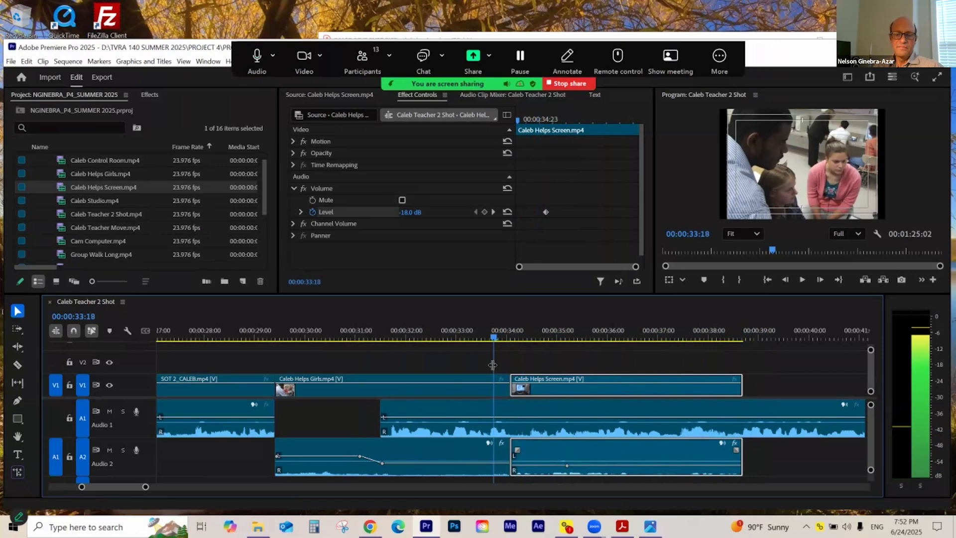
key("space")
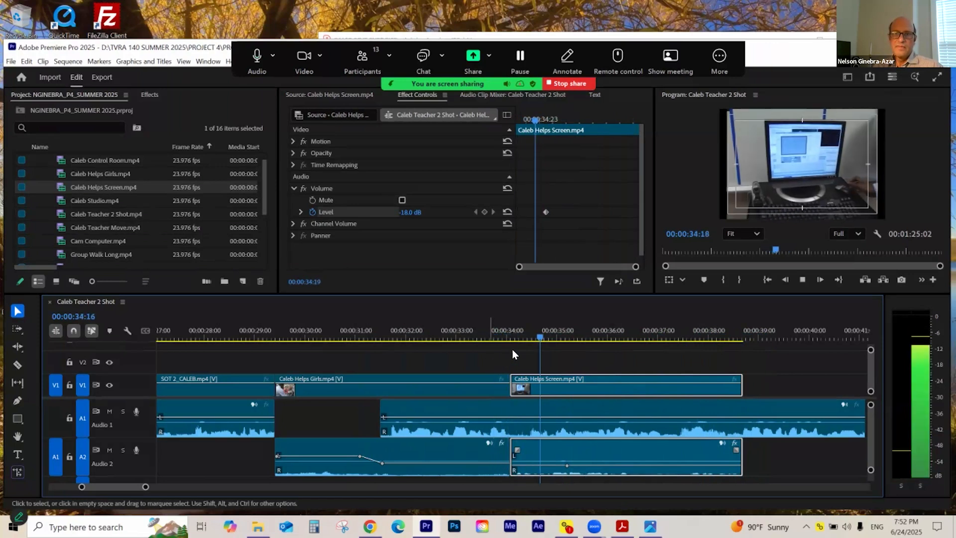
left_click(464, 337)
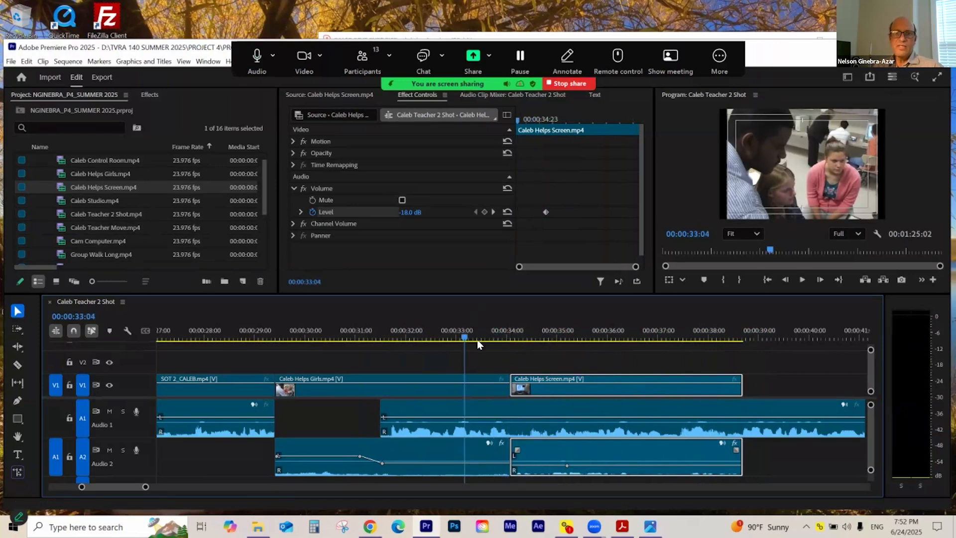
left_click_drag(466, 340, 742, 373)
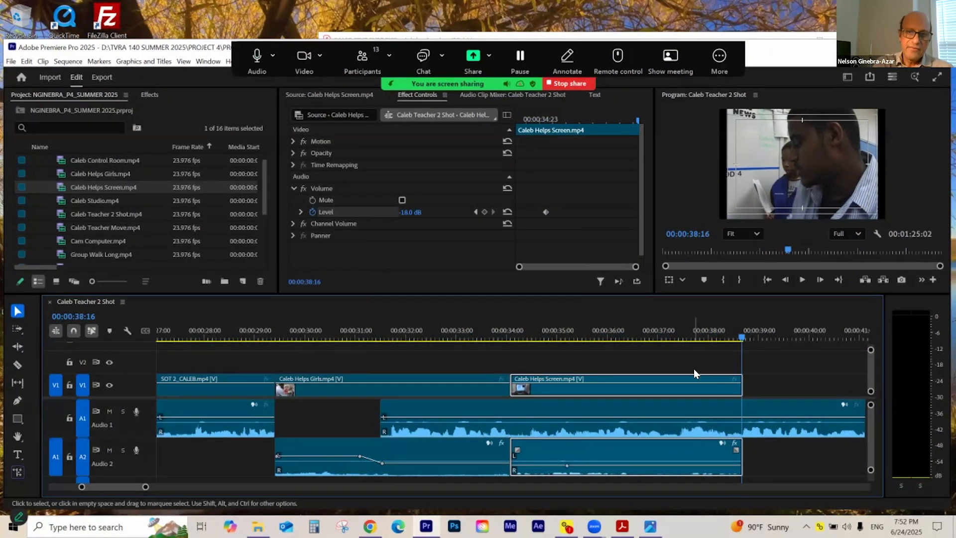
- Select the V1 gap between Caleb Helps Screen and SOT 3_CALEB, and open Caleb Studio as the source clip
key("minus")
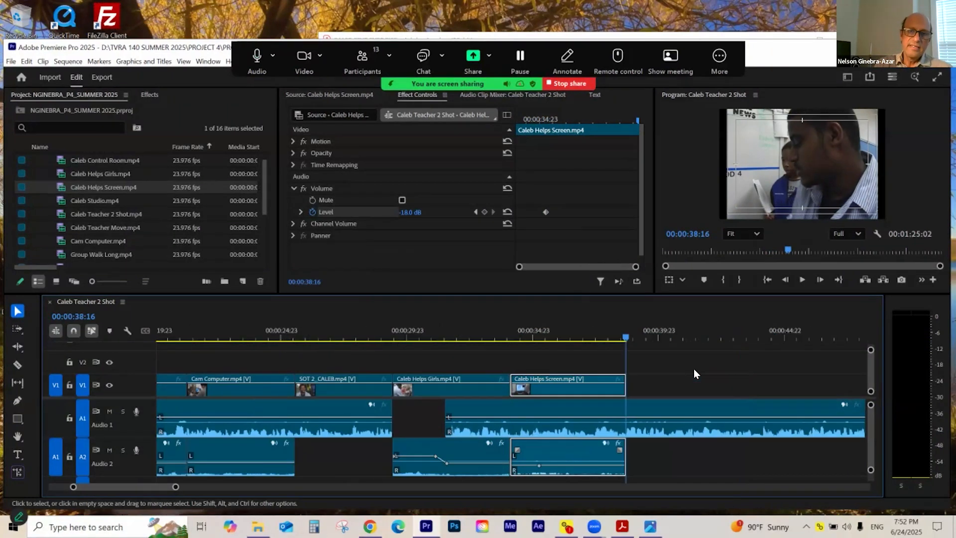
left_click(679, 333)
key("minus")
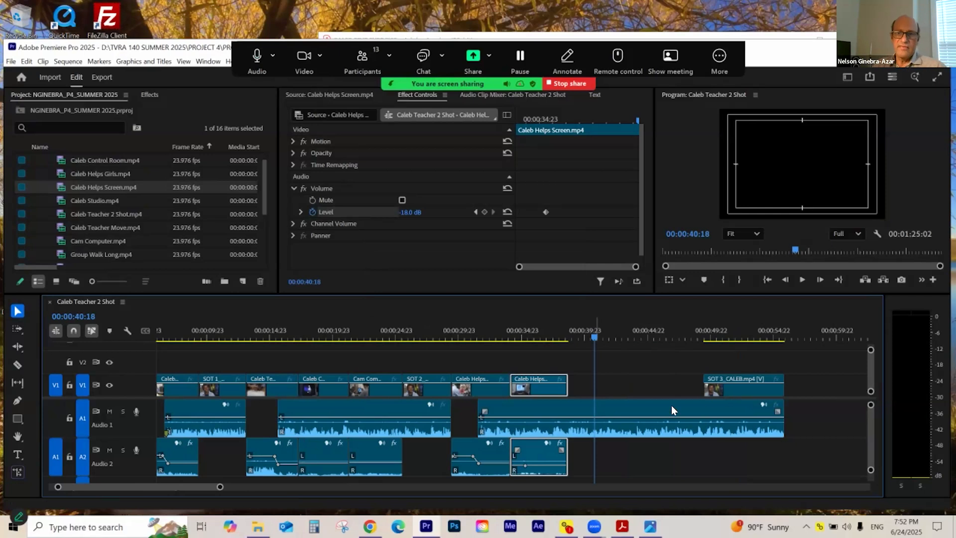
left_click(620, 378)
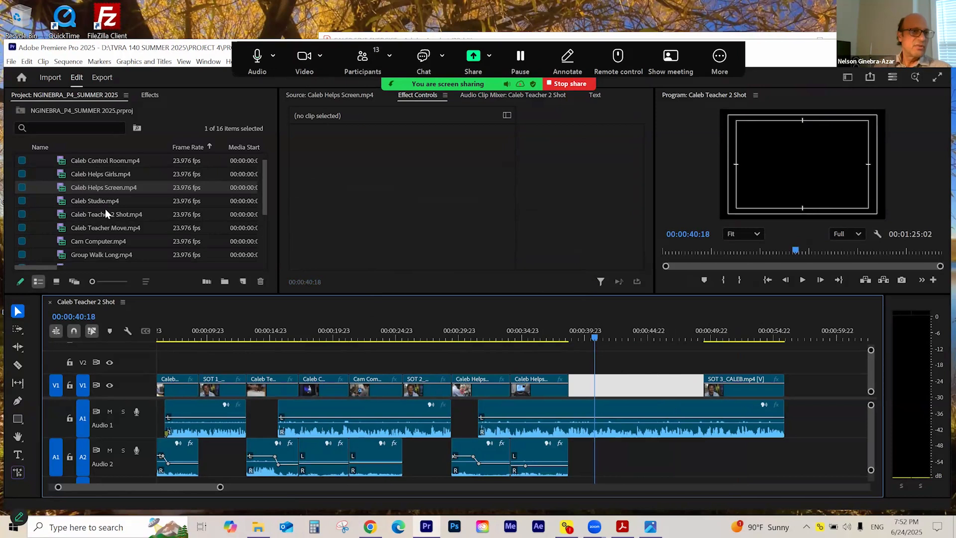
left_click(62, 204)
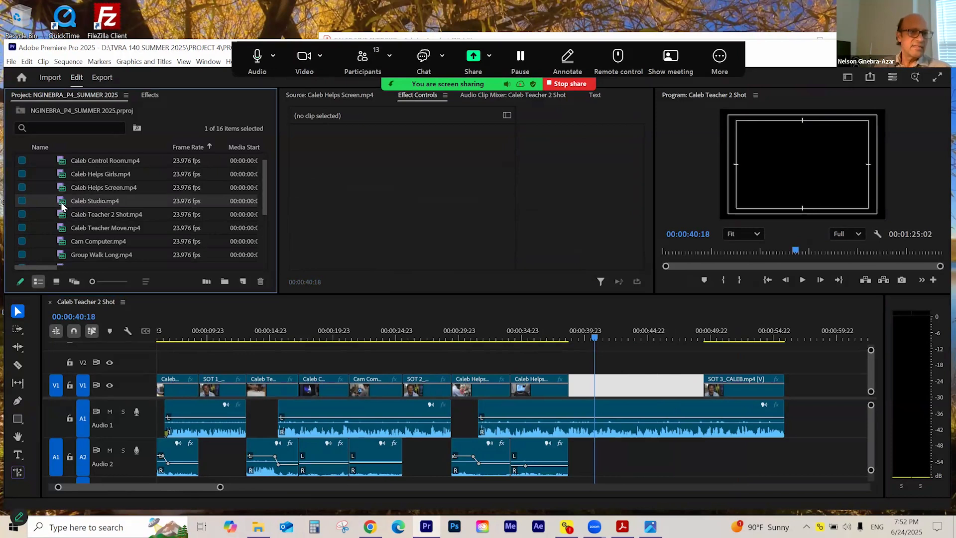
double_click(61, 204)
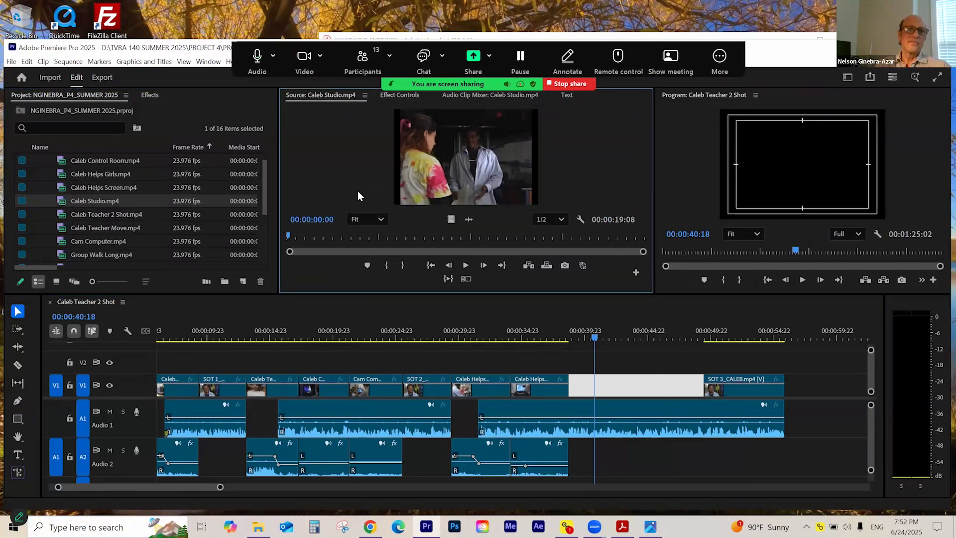
- Mark an In point at 00:00:09:15 and an Out point at 00:00:14:00 on the Caleb Studio source clip
left_click_drag(288, 235, 467, 261)
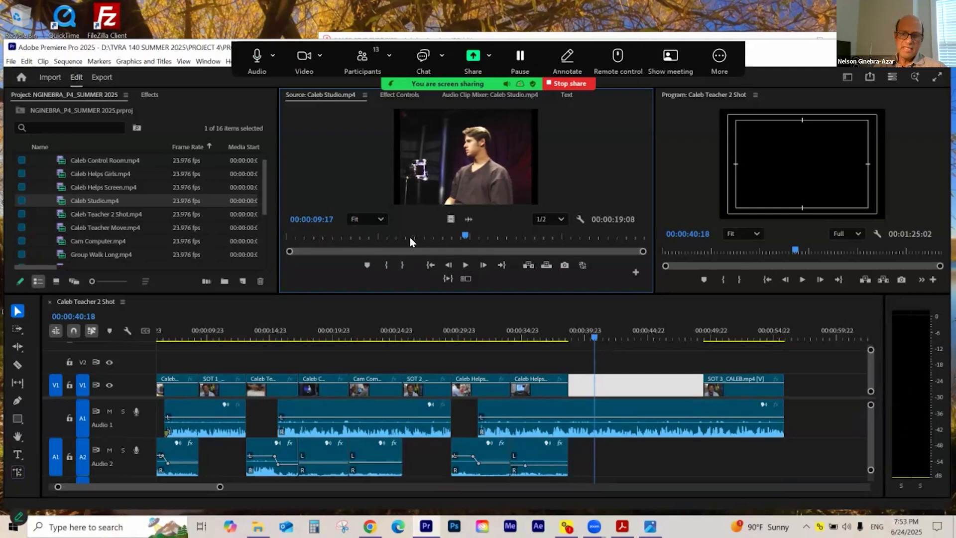
key("Left")
key("Left")
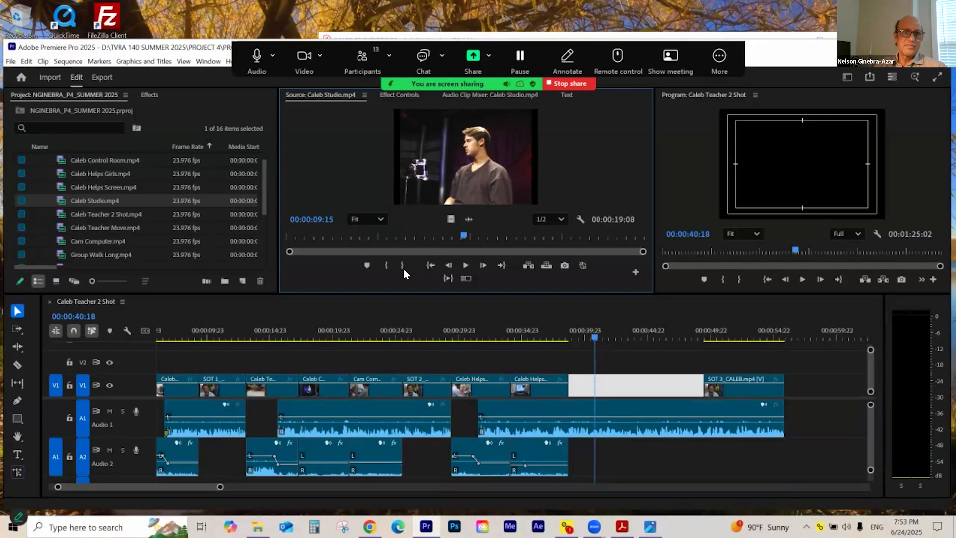
left_click(387, 265)
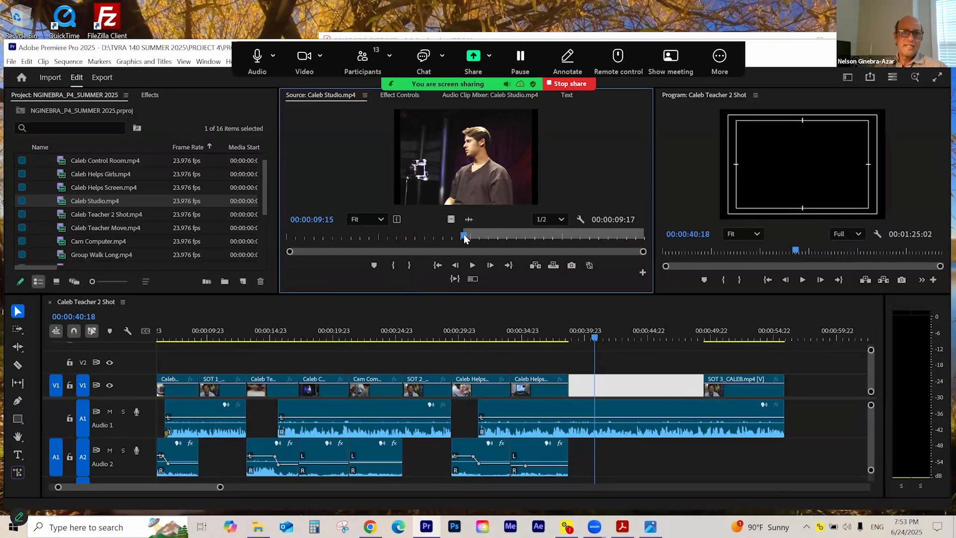
left_click_drag(467, 237, 545, 247)
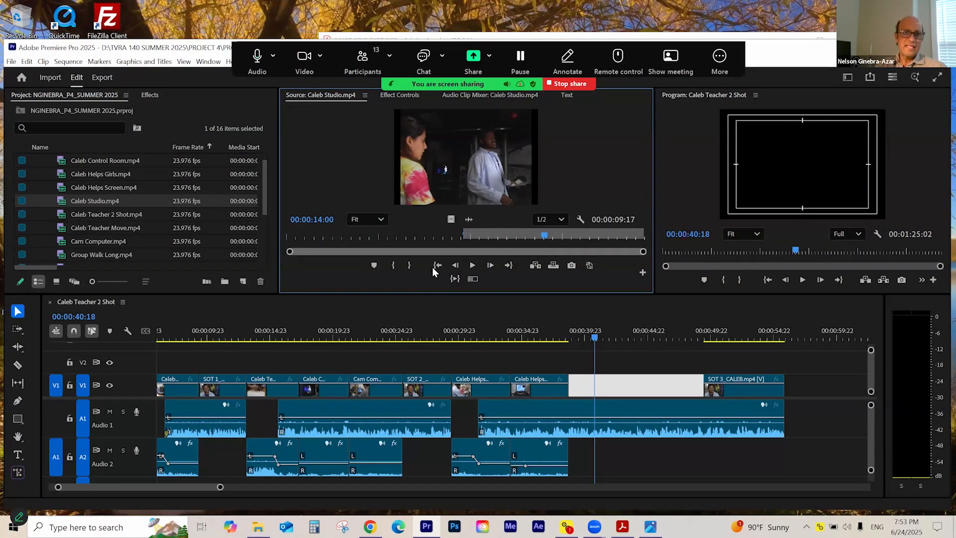
left_click(411, 267)
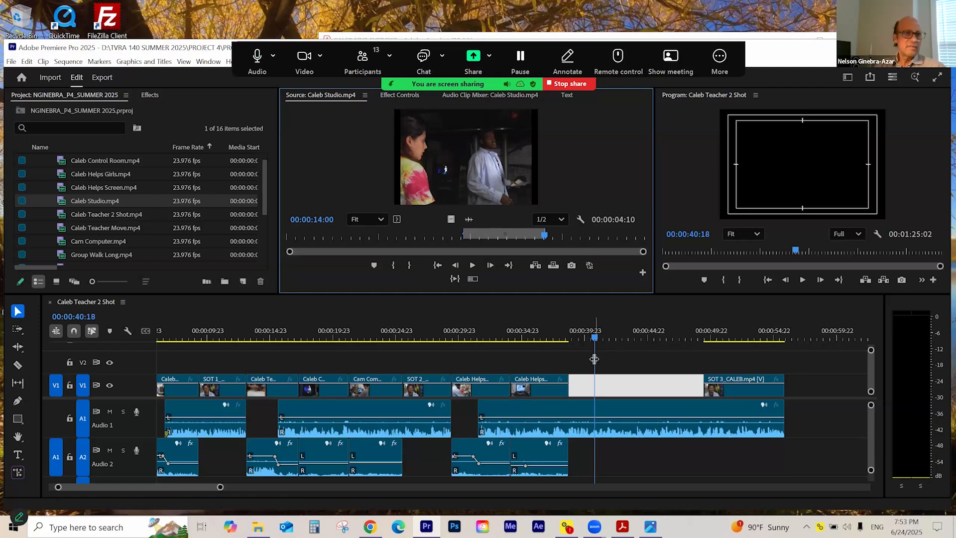
- Check the extent of the V1 gap and lengthen the Caleb Studio range with a new Out point and an In point at 00:00:07:00
left_click(572, 339)
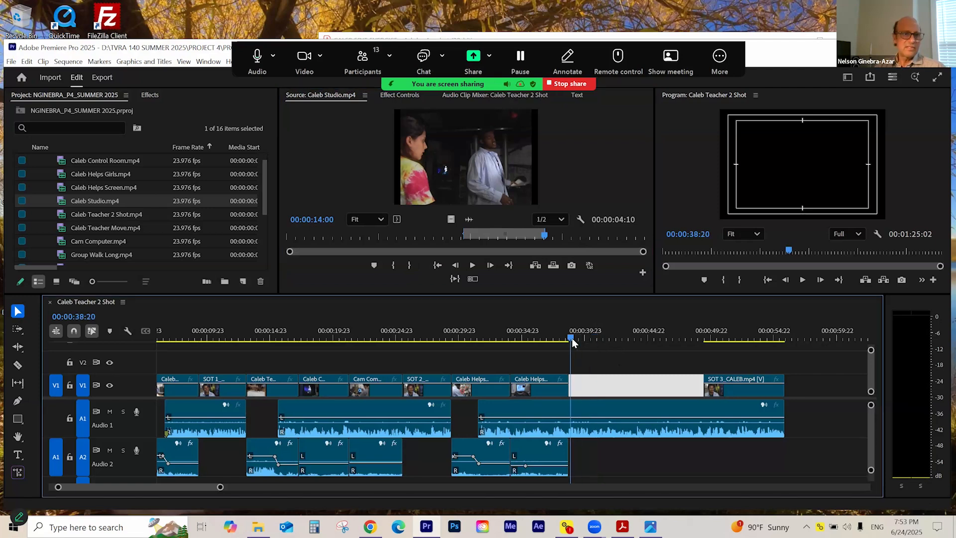
left_click(699, 339)
key("space")
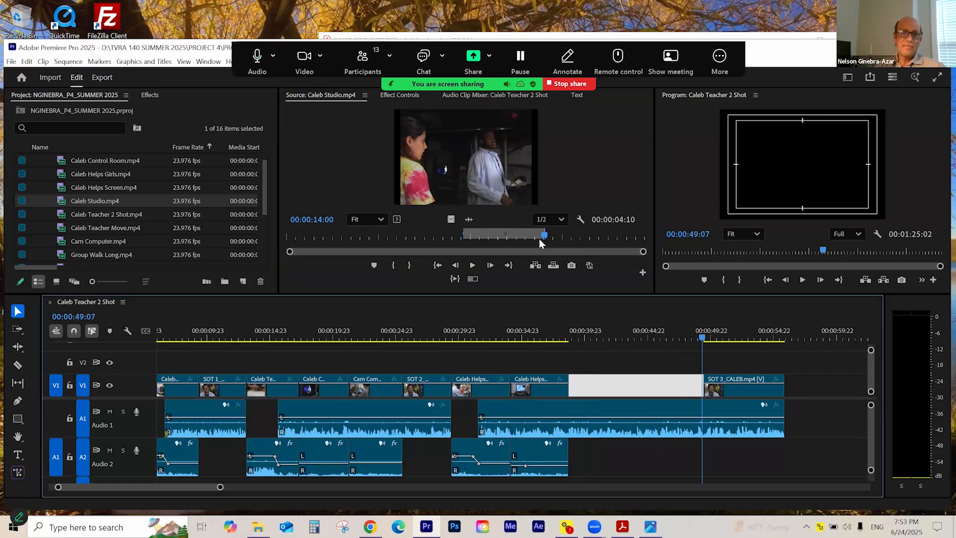
left_click_drag(557, 236, 611, 240)
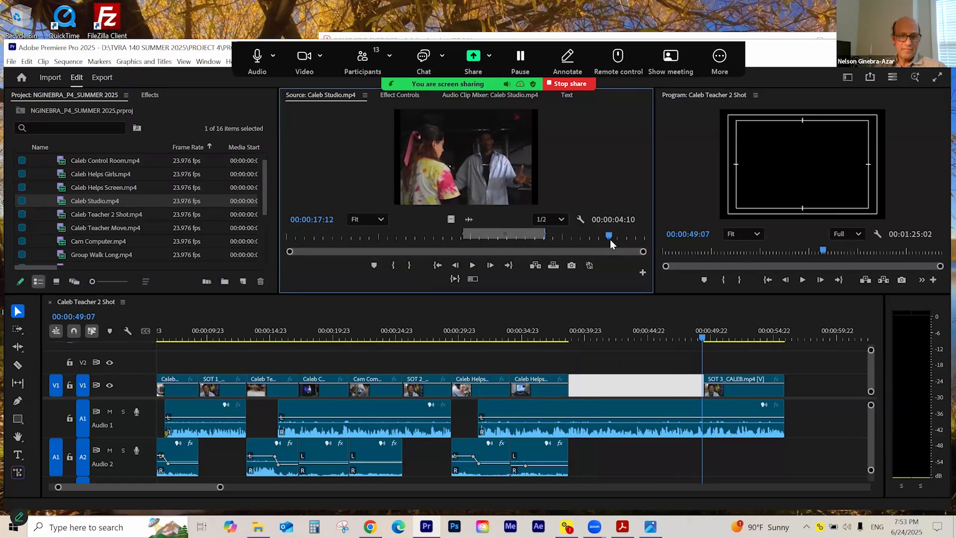
left_click_drag(601, 239, 397, 252)
key("o")
left_click(414, 249)
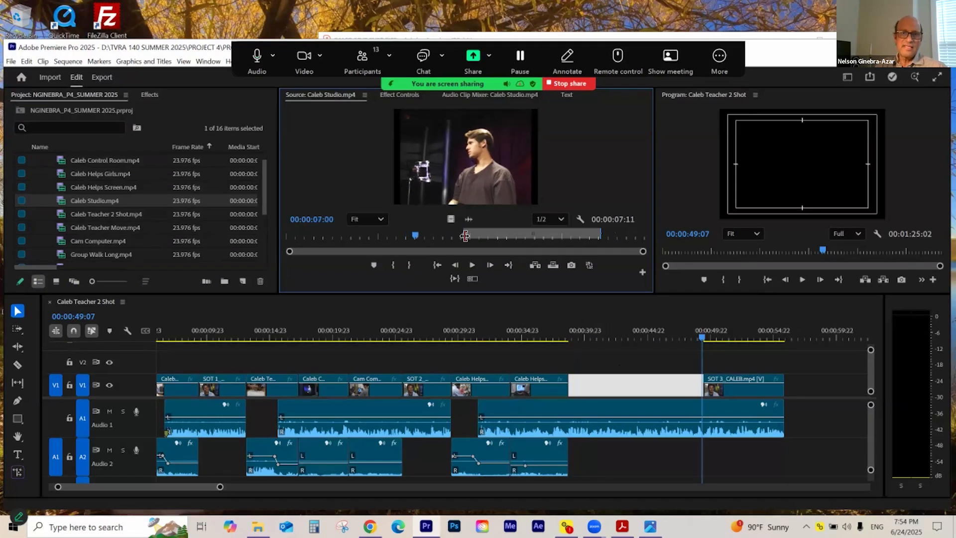
left_click(394, 265)
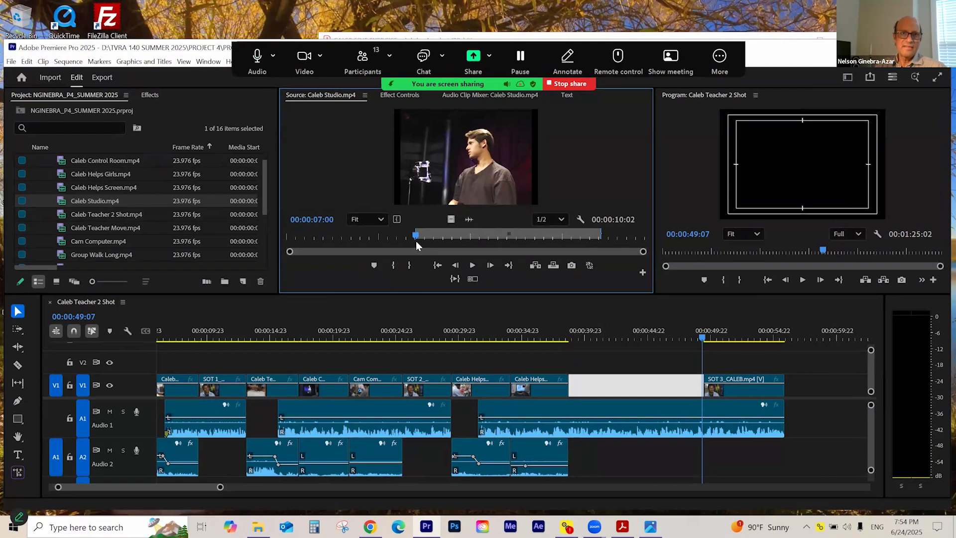
- Review the marked Caleb Studio range and shorten it to an Out point at 00:00:15:19
left_click_drag(415, 240, 600, 253)
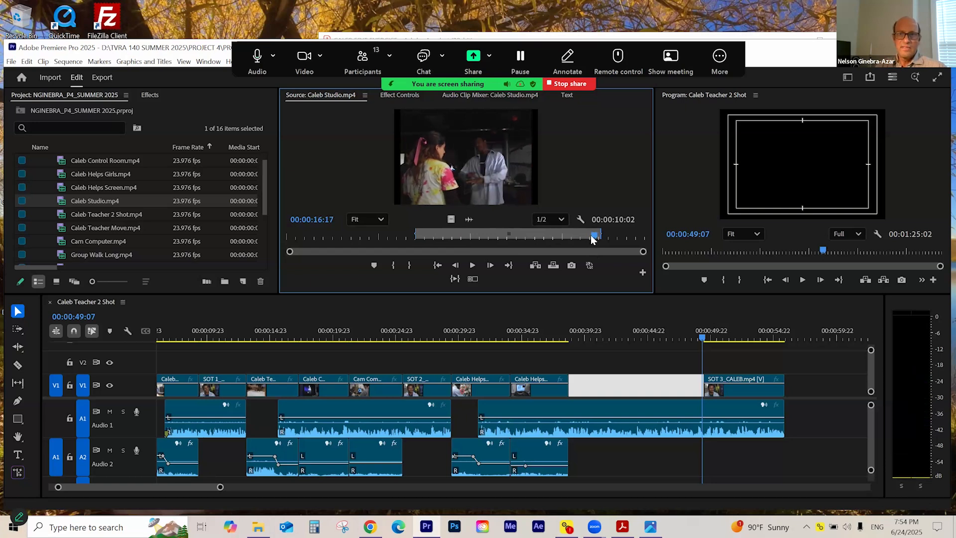
left_click_drag(594, 240, 573, 237)
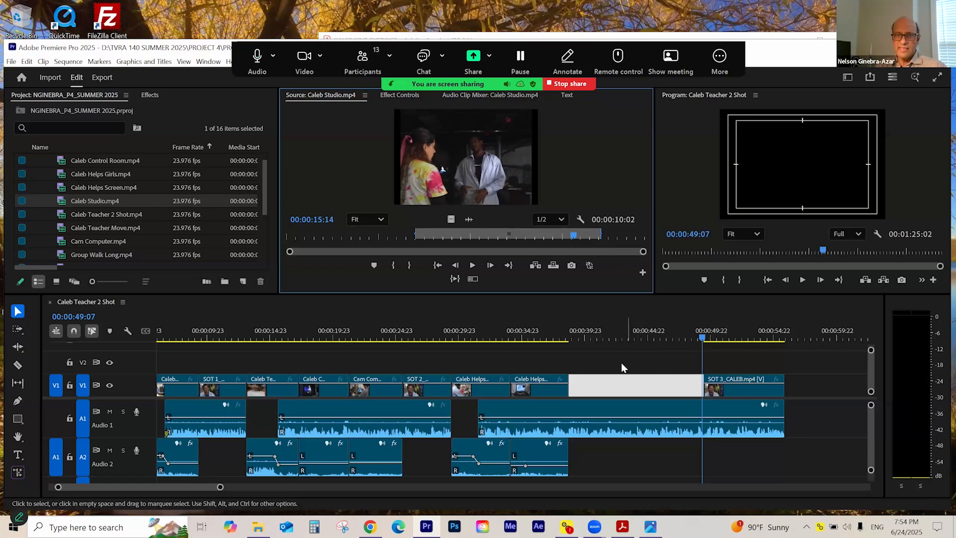
left_click_drag(601, 235, 579, 237)
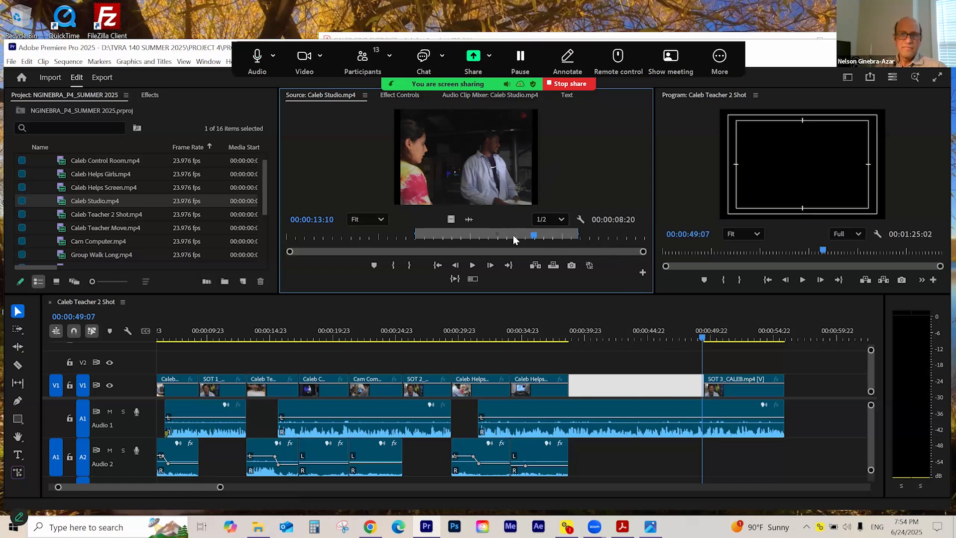
left_click(437, 266)
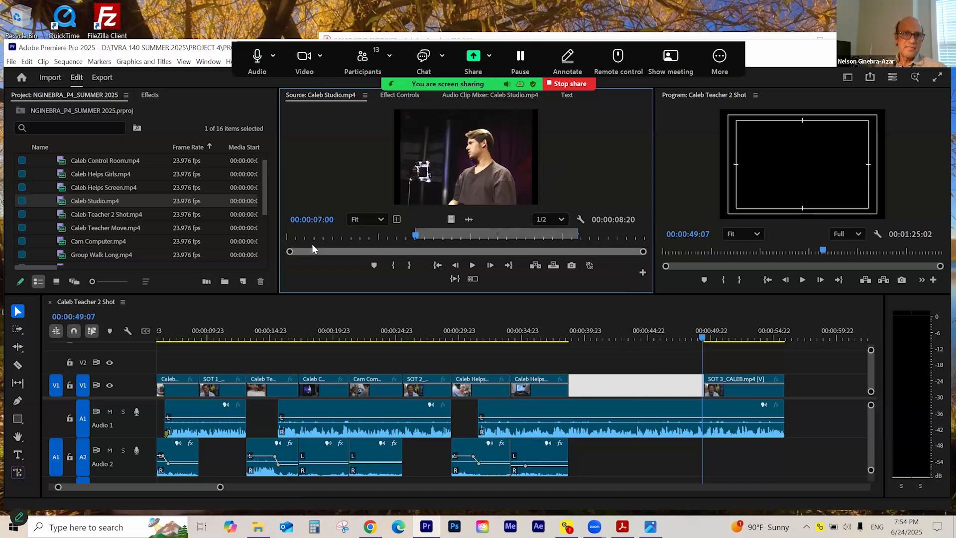
left_click(508, 265)
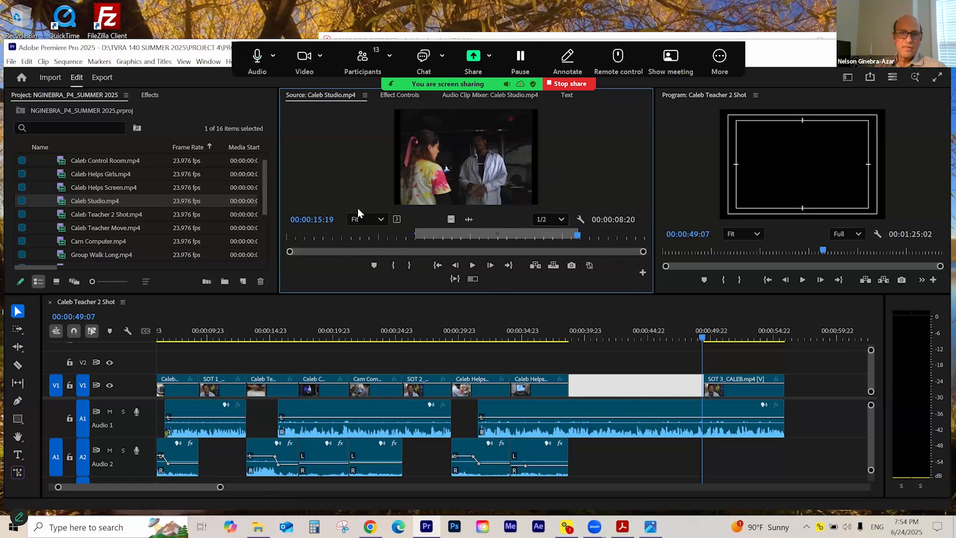
- Place the marked Caleb Studio section on V1 and Audio 2 directly after Caleb Helps Screen and lower its volume to about -16.6 dB
left_click_drag(552, 293, 573, 336)
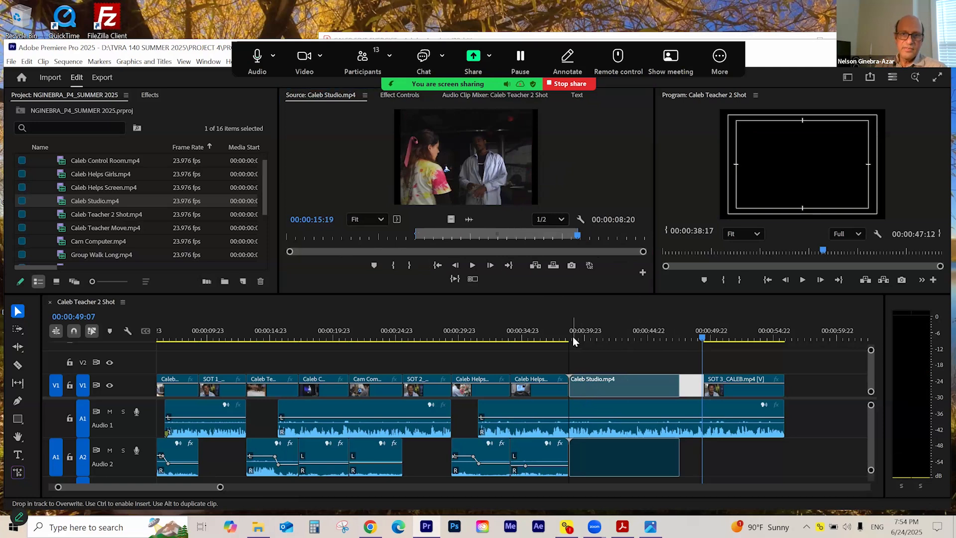
left_click(571, 336)
key("equal")
key("equal")
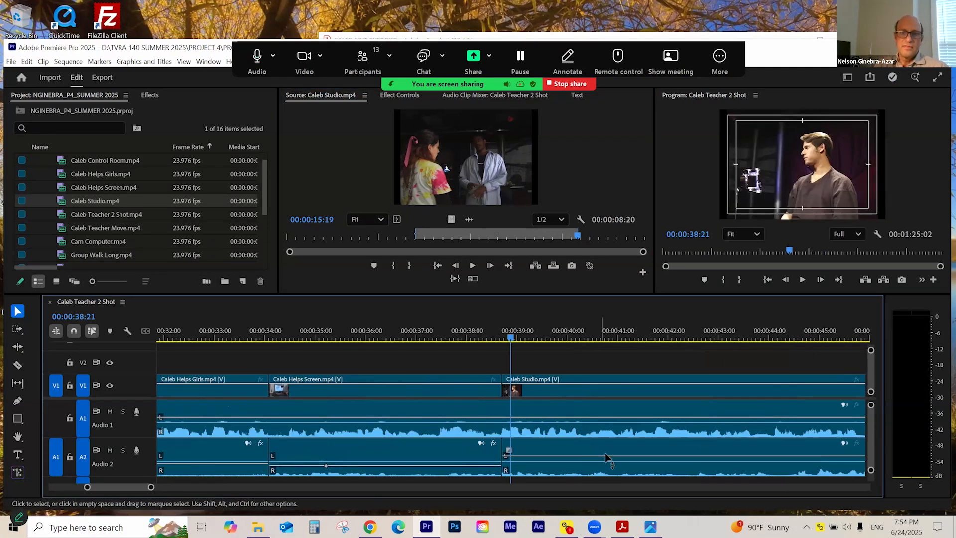
left_click_drag(610, 455, 611, 464)
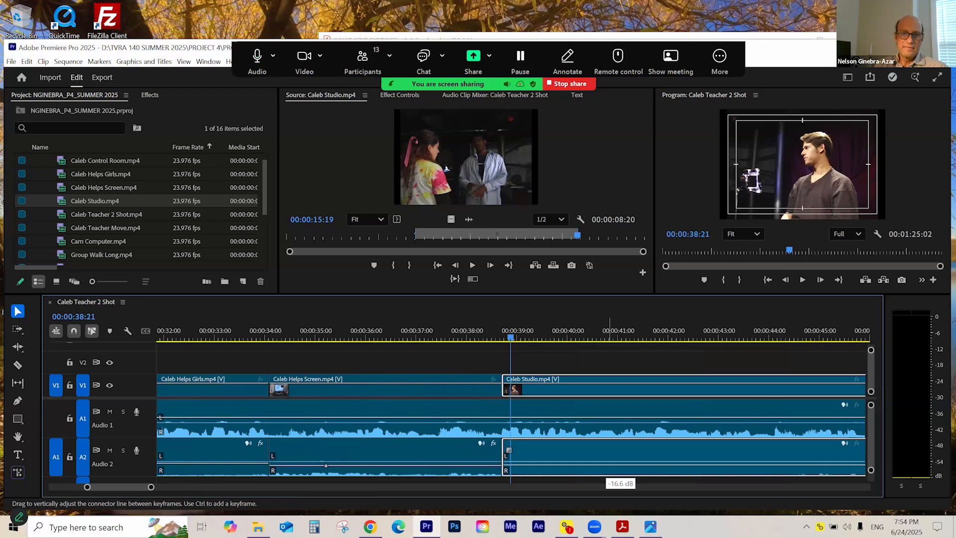
- Play the sequence from 00:00:37:22 through the end of Caleb Studio to check the transition and natural sound level
left_click(465, 334)
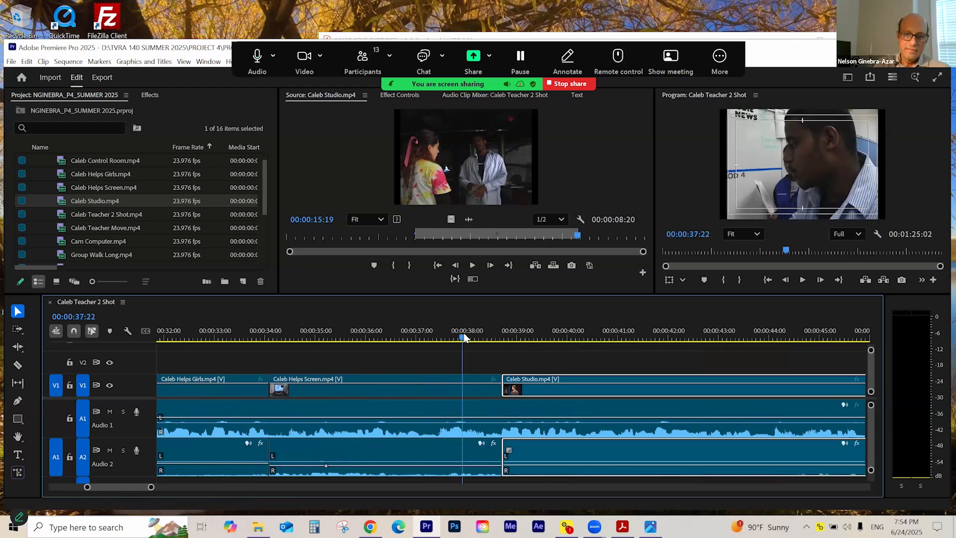
key("minus")
key("minus")
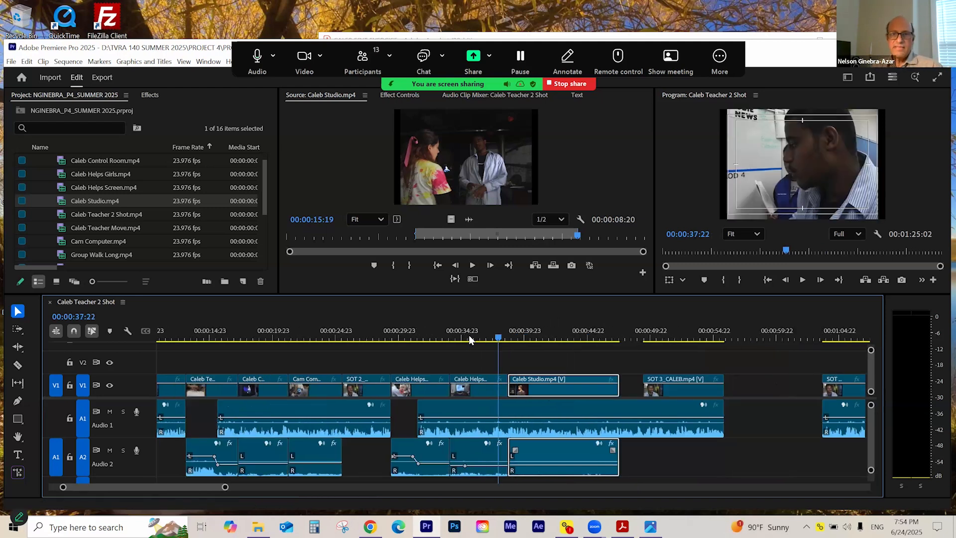
key("space")
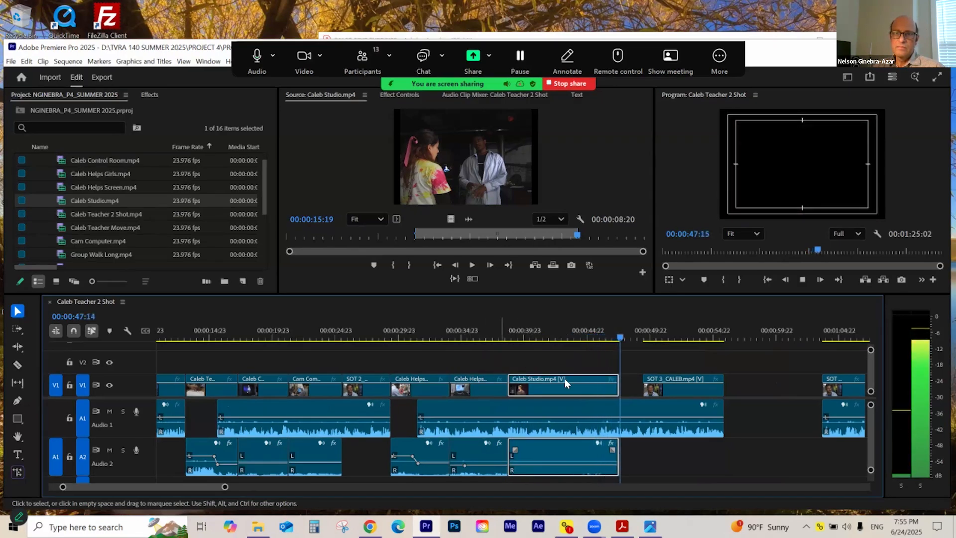
key("space")
- Extend the end of the Caleb Studio clip to the start of SOT 3_CALEB, closing the V1 picture gap
key("=")
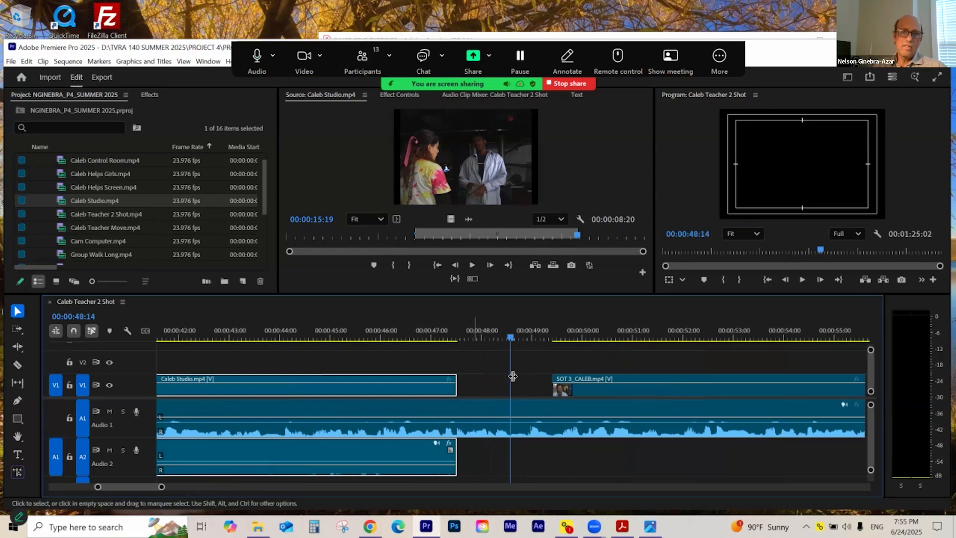
left_click(503, 336)
left_click(557, 389)
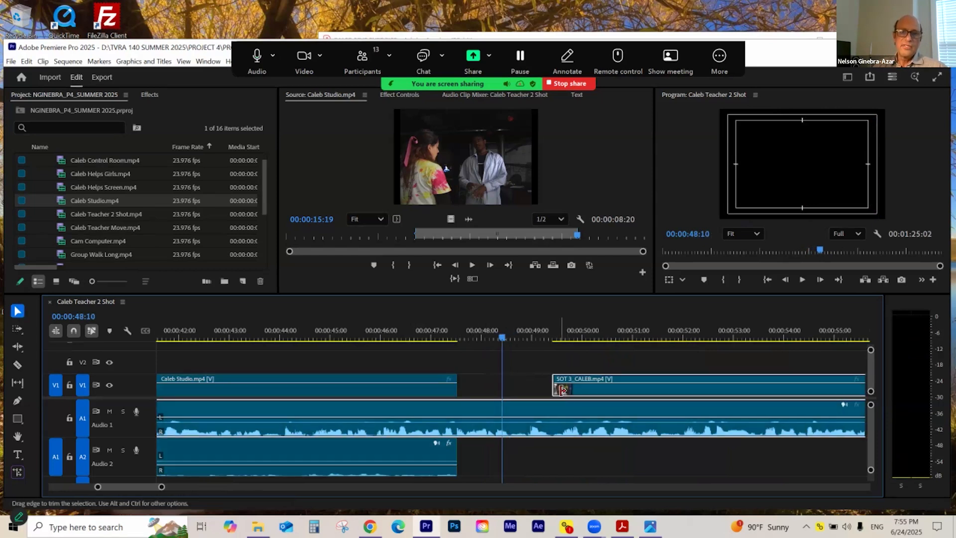
left_click(471, 386)
left_click_drag(557, 333, 566, 337)
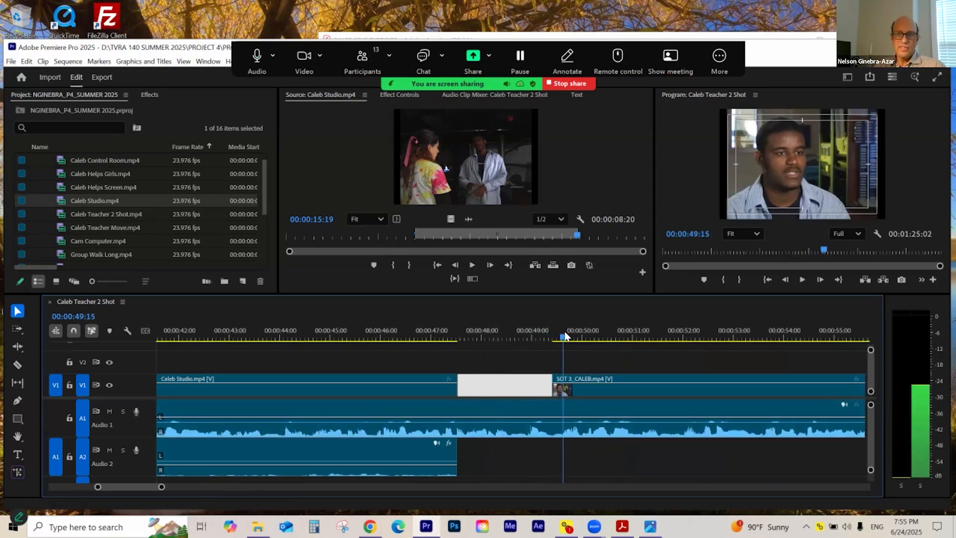
left_click(481, 369)
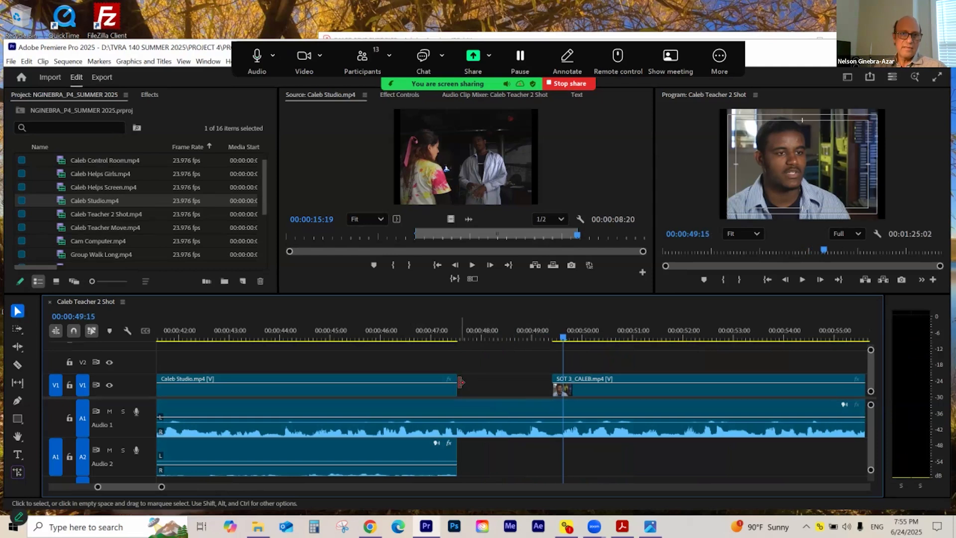
left_click_drag(477, 385, 553, 386)
left_click(498, 332)
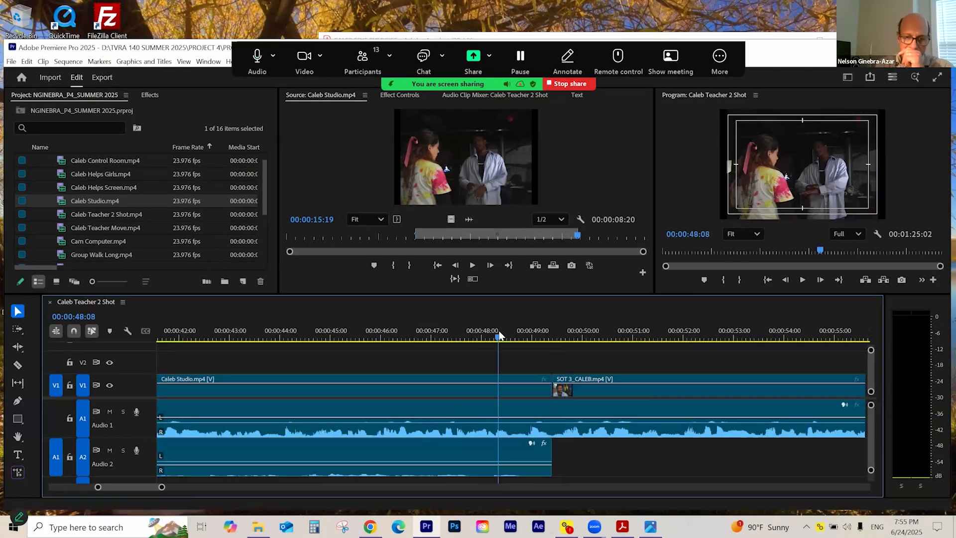
- Adjust the Caleb Studio natural sound on Audio 2 to about -8.8 dB
key("minus")
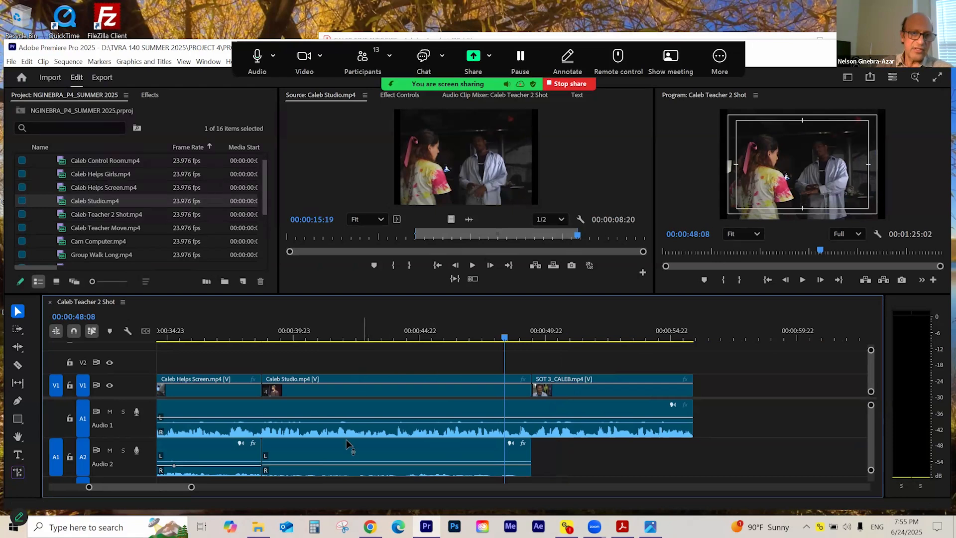
left_click(360, 333)
left_click(357, 466)
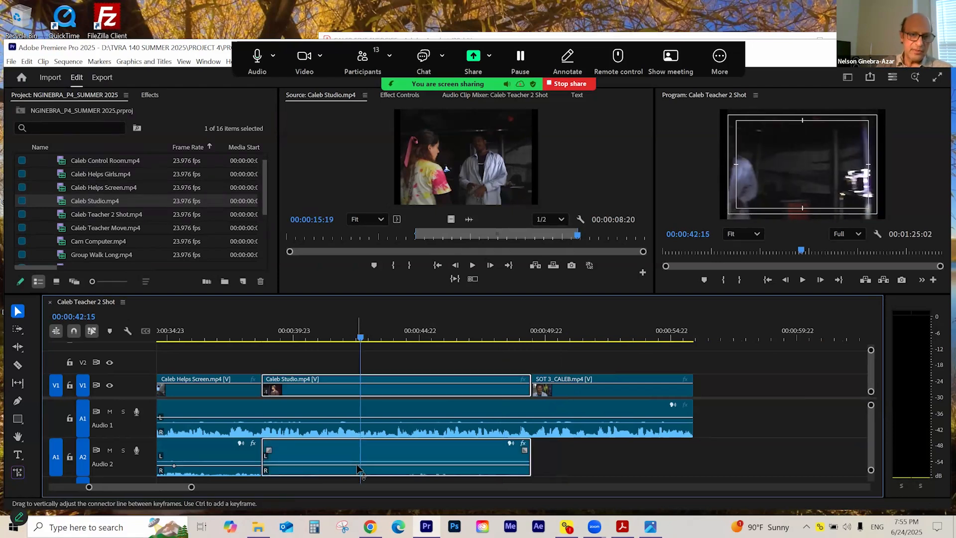
left_click_drag(359, 464, 360, 462)
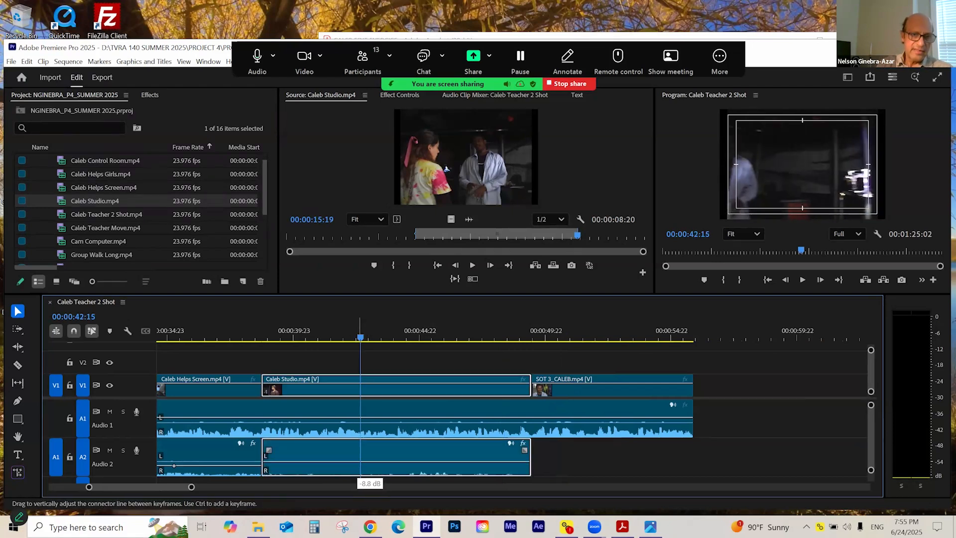
- Play the sequence from Caleb Helps Screen through the end of SOT 3_CALEB and save the project
left_click_drag(315, 331, 228, 335)
key("space")
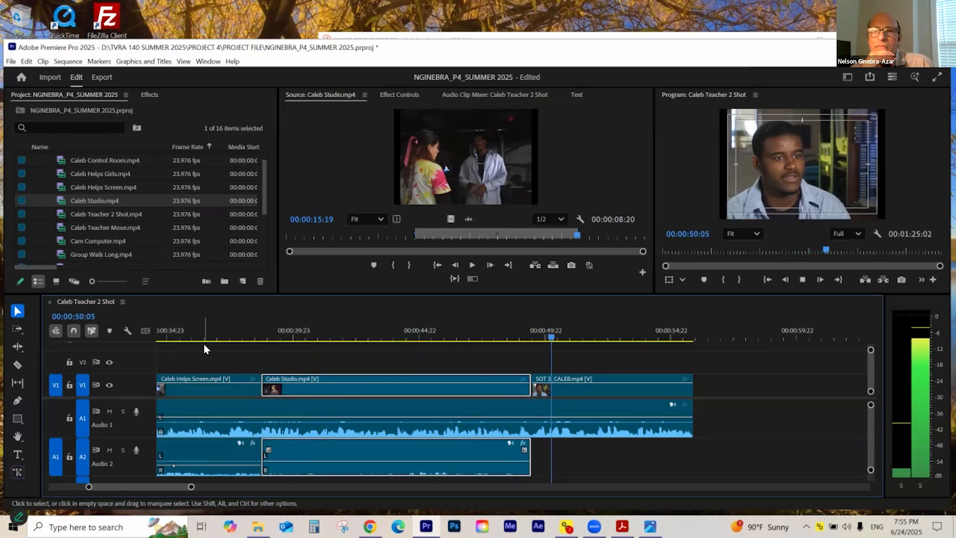
key("space")
key("ctrl+s")
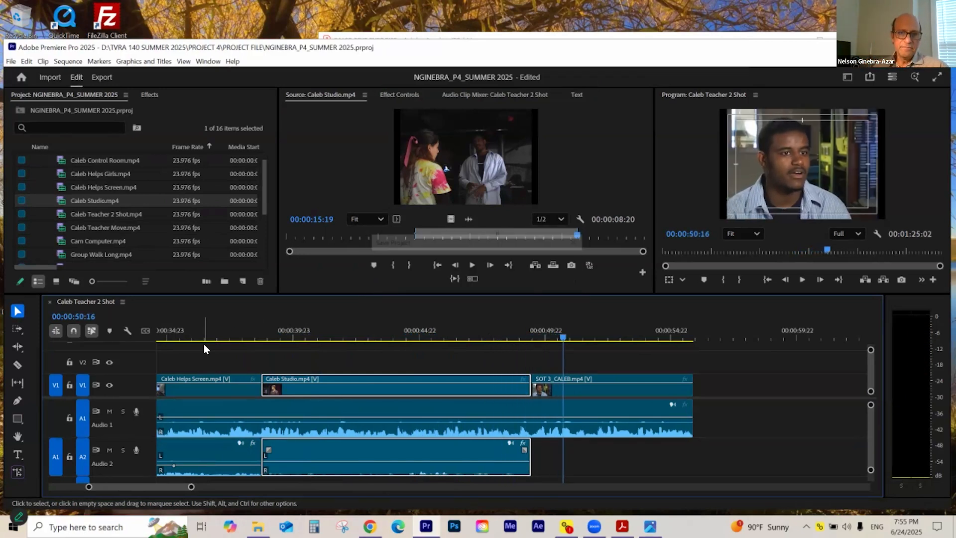
key("space")
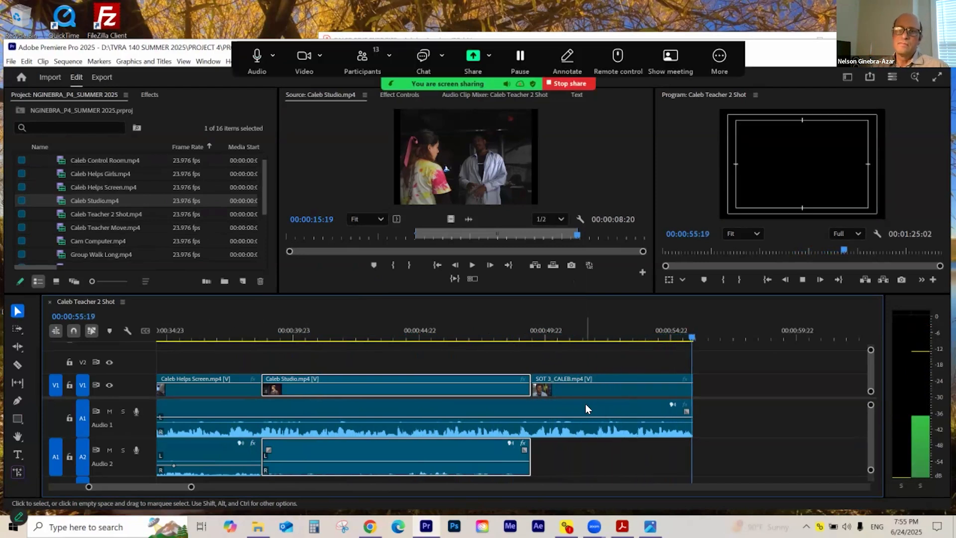
- Survey the whole sequence and check which V1 pictures belong to the first two interview clips on Audio 1
left_click(632, 338)
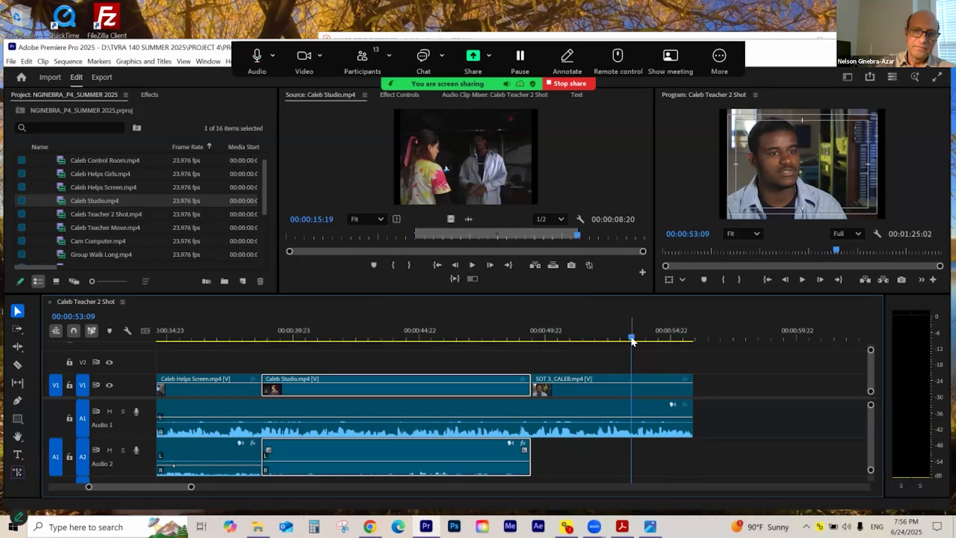
key("minus")
key("minus")
left_click(546, 365)
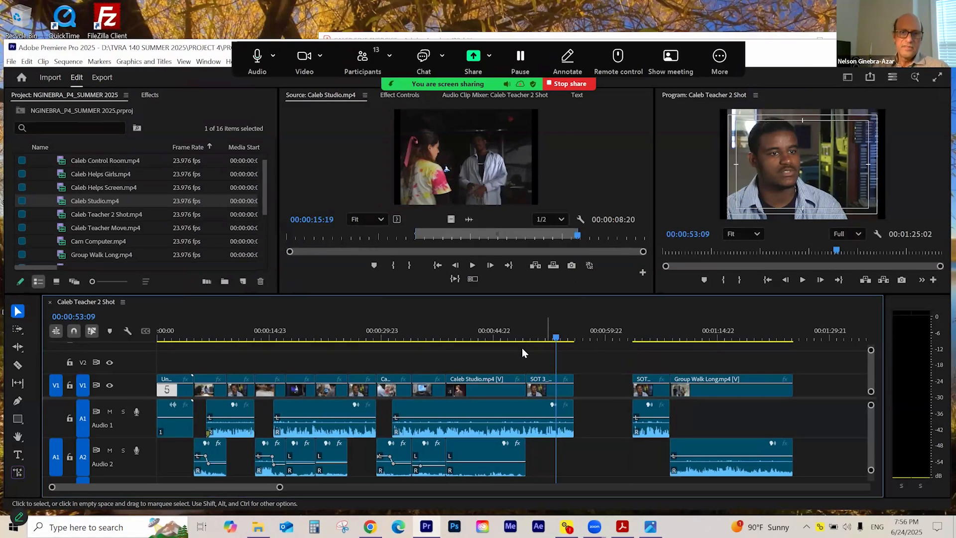
left_click(231, 423)
left_click(304, 412)
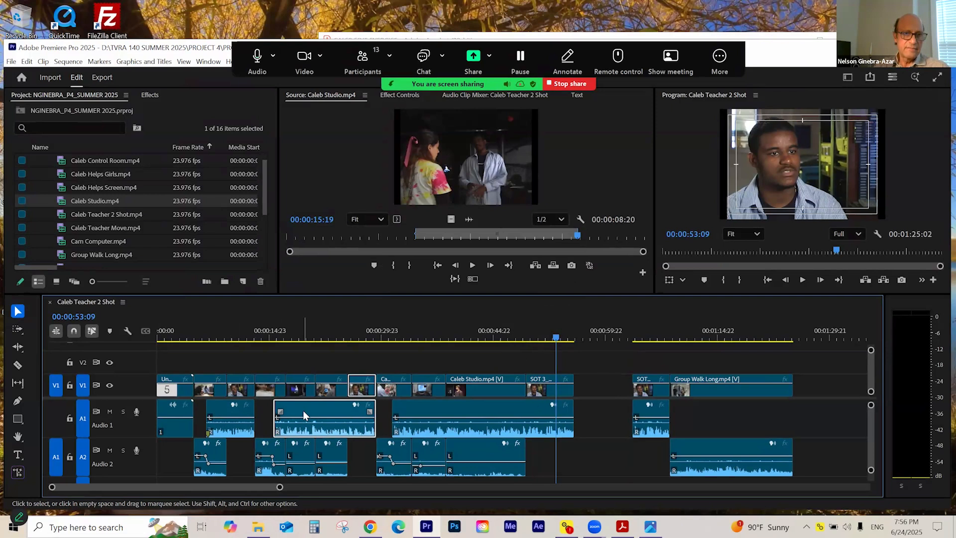
left_click(231, 414)
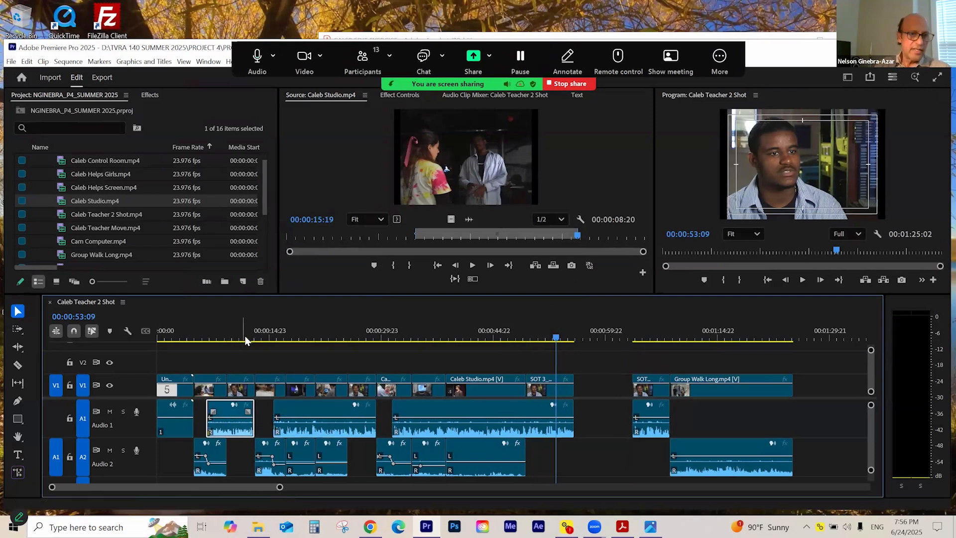
- Examine the SOT 1_CALEB interview clip up close and look through its clip options
left_click(242, 338)
key("equal")
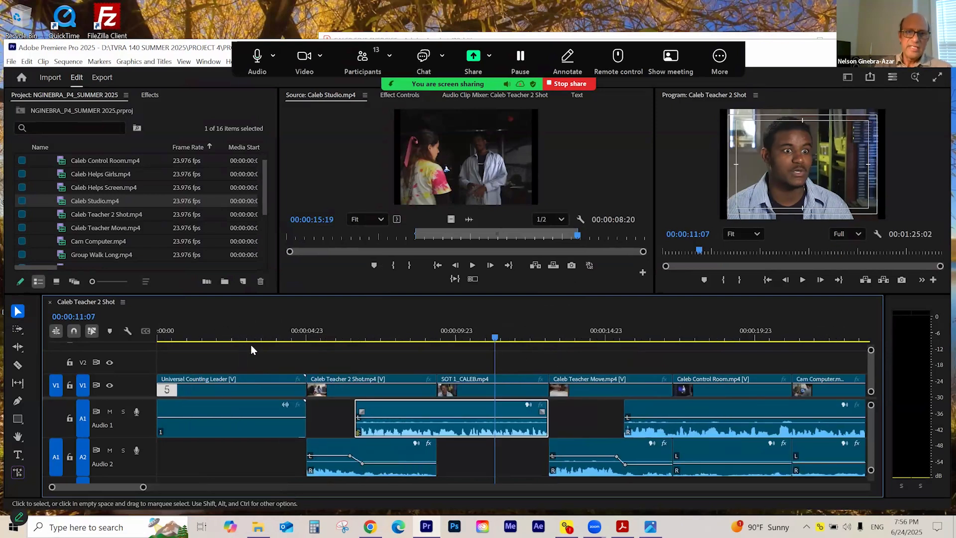
left_click(463, 366)
left_click(475, 386)
right_click(470, 394)
left_click(536, 211)
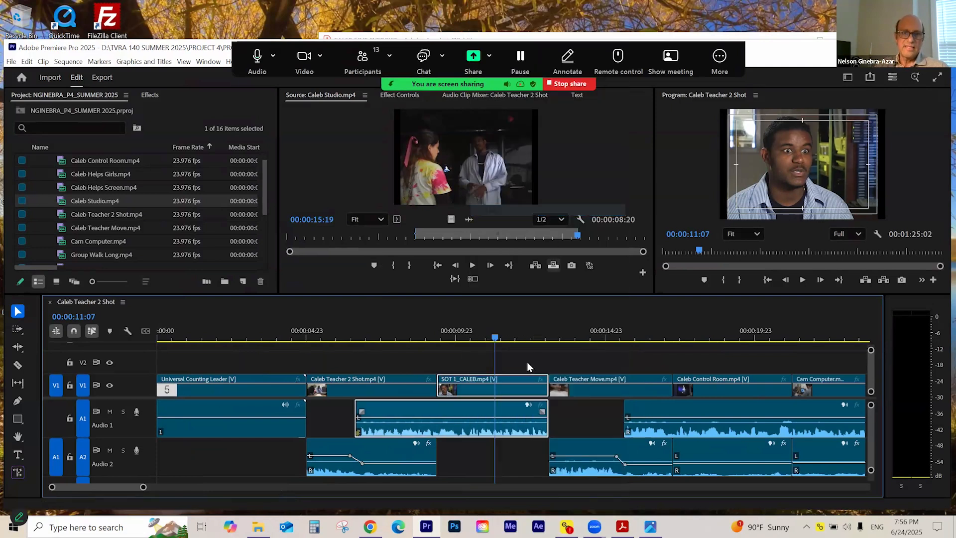
left_click(477, 339)
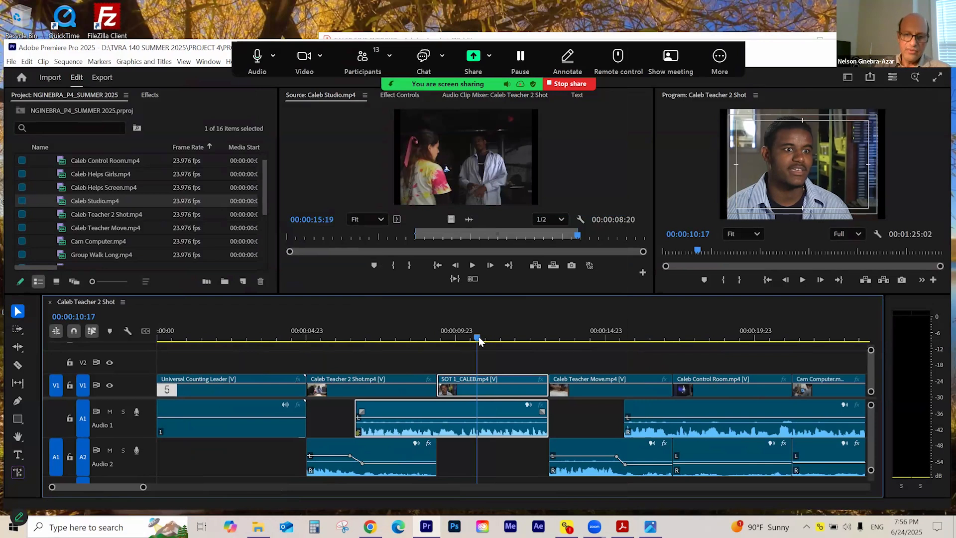
- Compare the SOT 2_CALEB and SOT 3_CALEB pictures with the extent of their linked audio on Audio 1
key("minus")
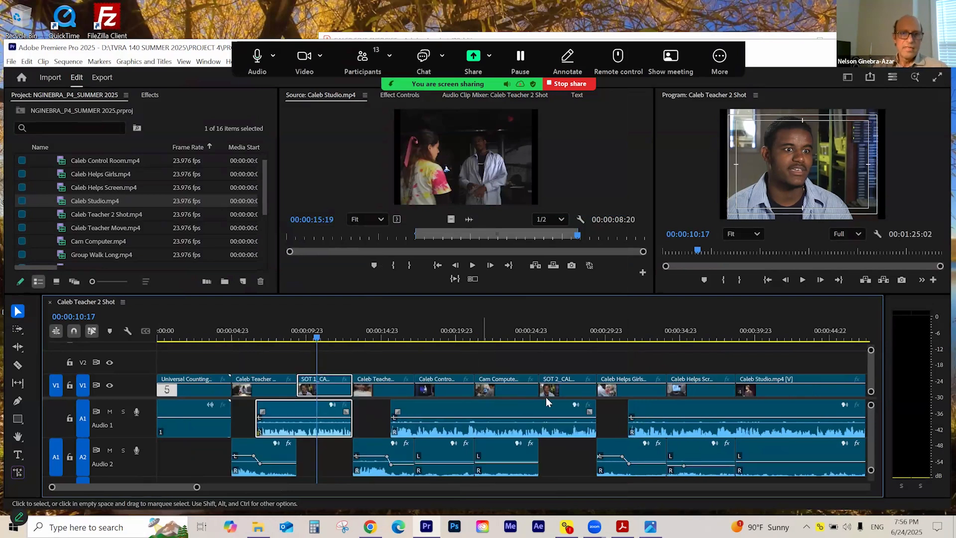
left_click(561, 392)
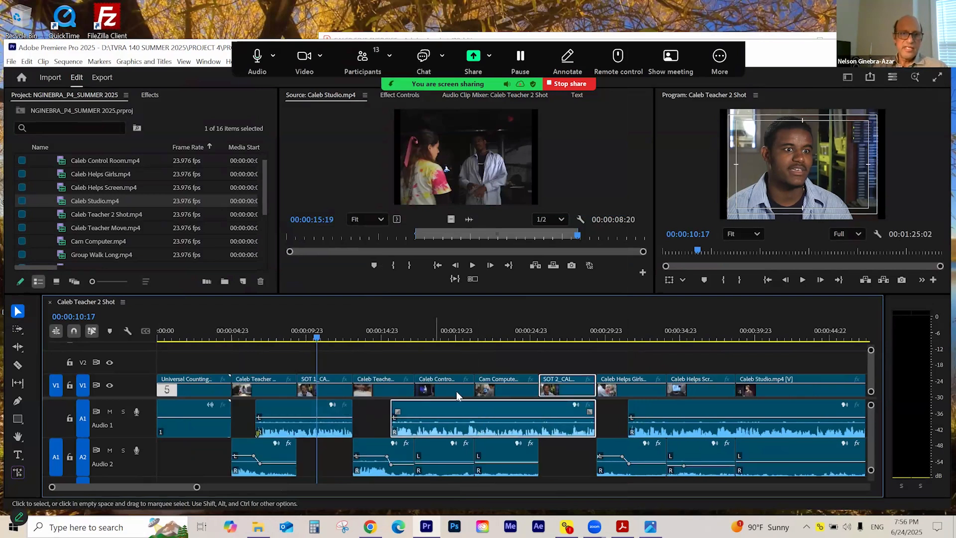
left_click(798, 338)
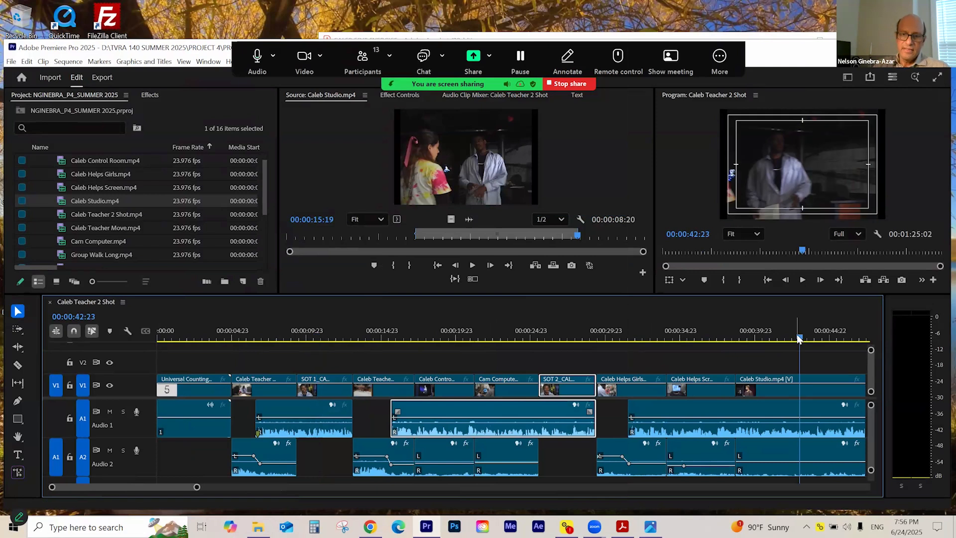
key("minus")
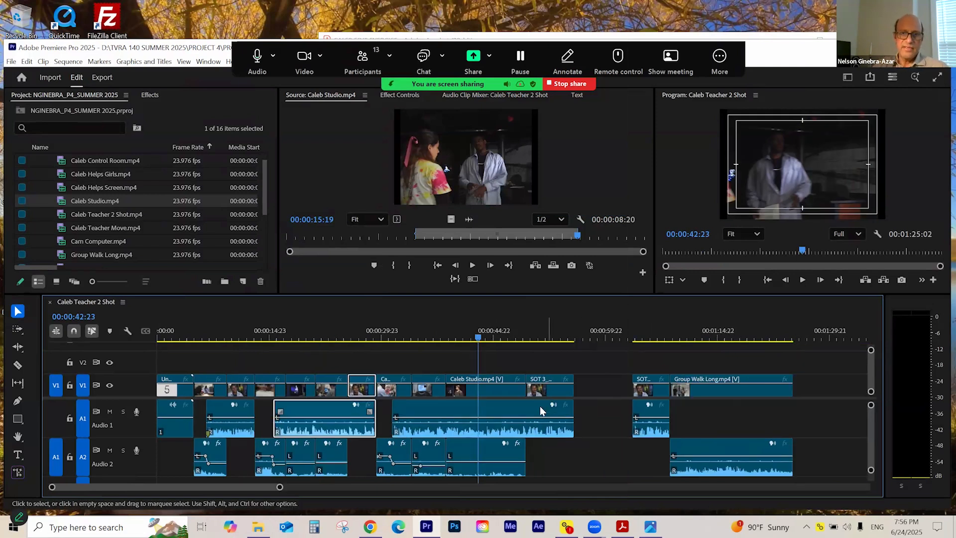
left_click(530, 417)
left_click(535, 338)
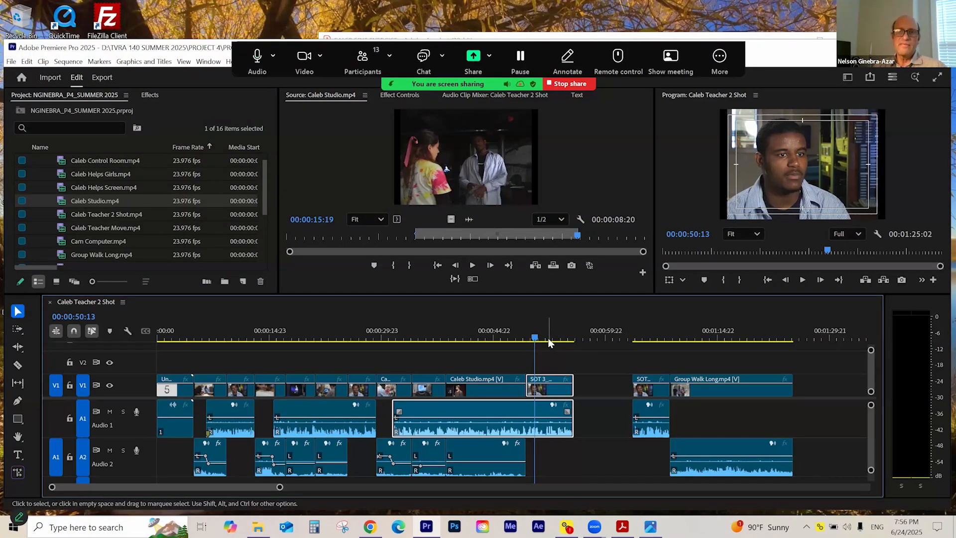
- Review the end of SOT 3_CALEB and ripple delete the gap between it and SOT 4_CALEB
left_click(548, 339)
left_click(559, 354)
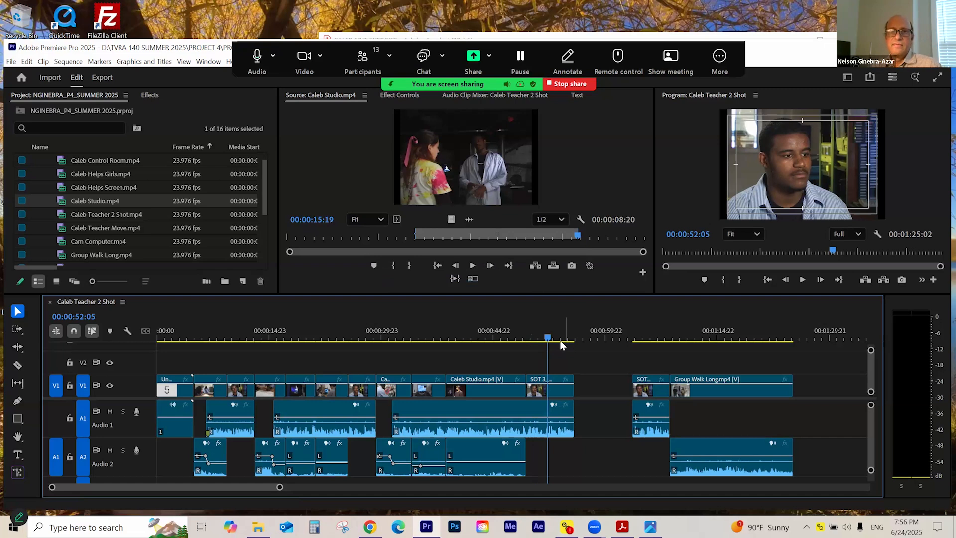
left_click_drag(564, 334, 572, 338)
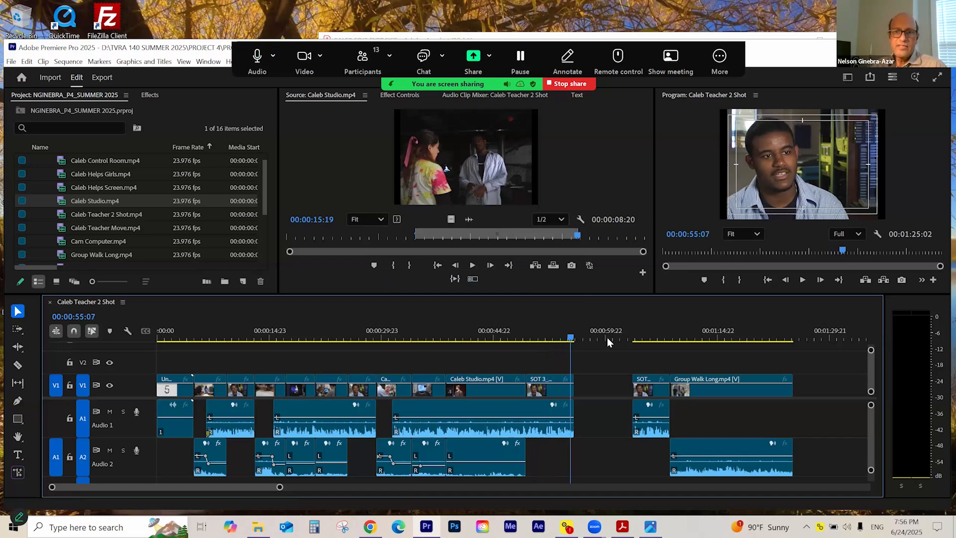
left_click(561, 339)
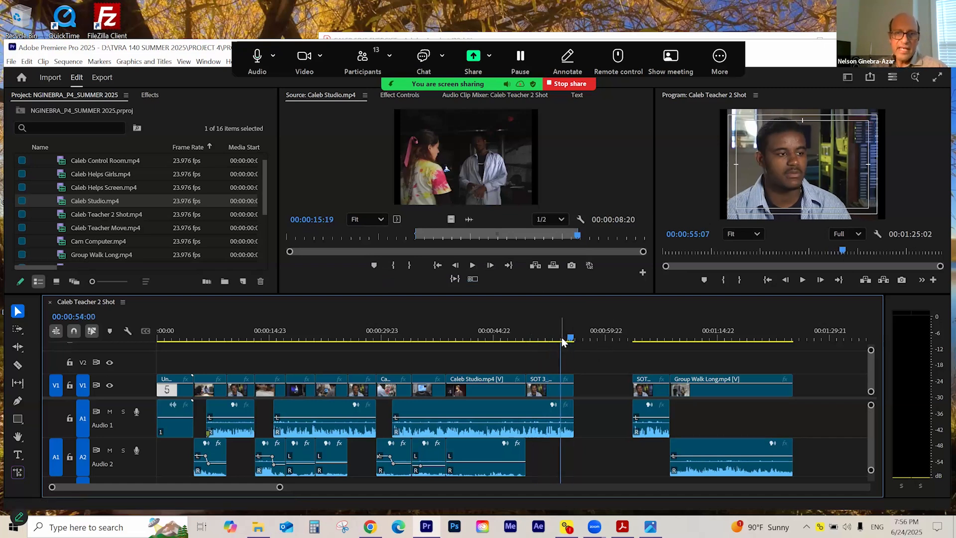
key("space")
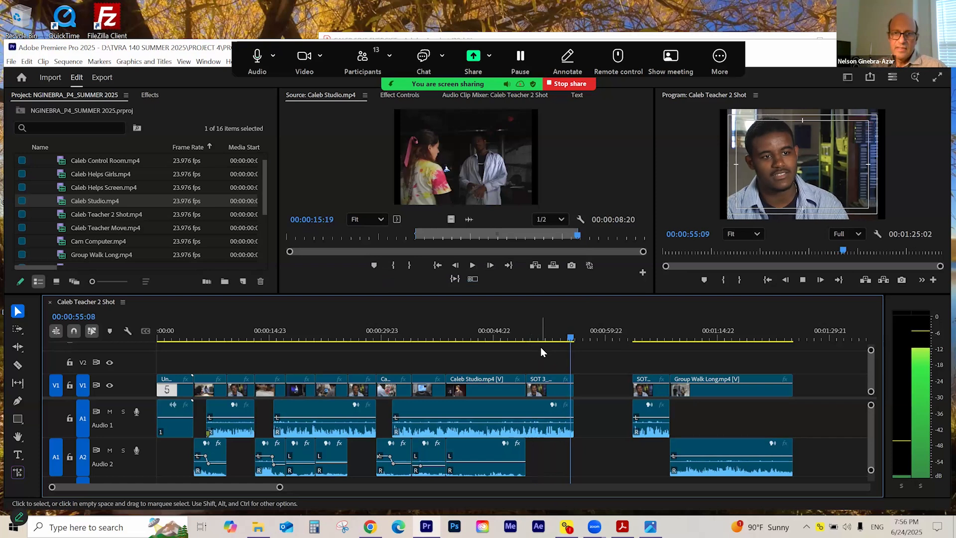
left_click(600, 385)
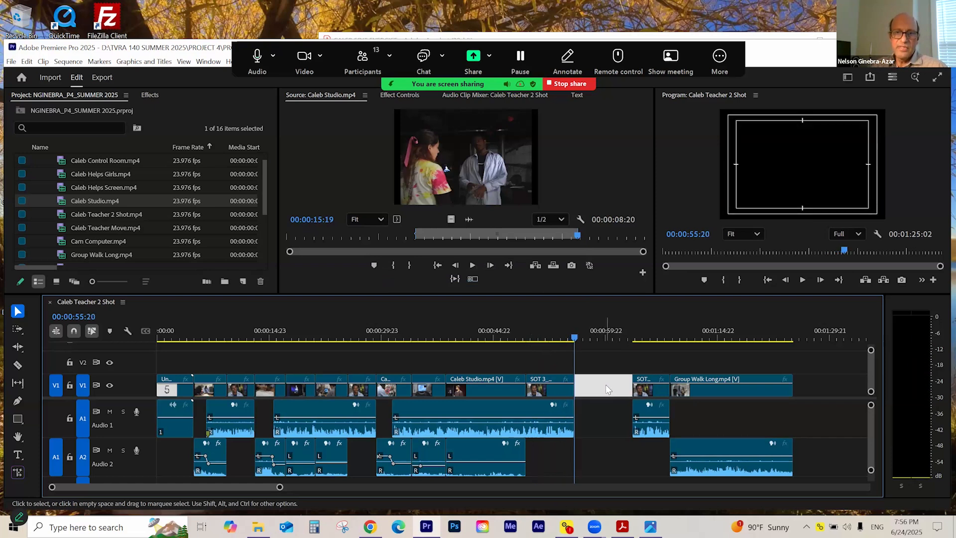
right_click(605, 384)
left_click(623, 392)
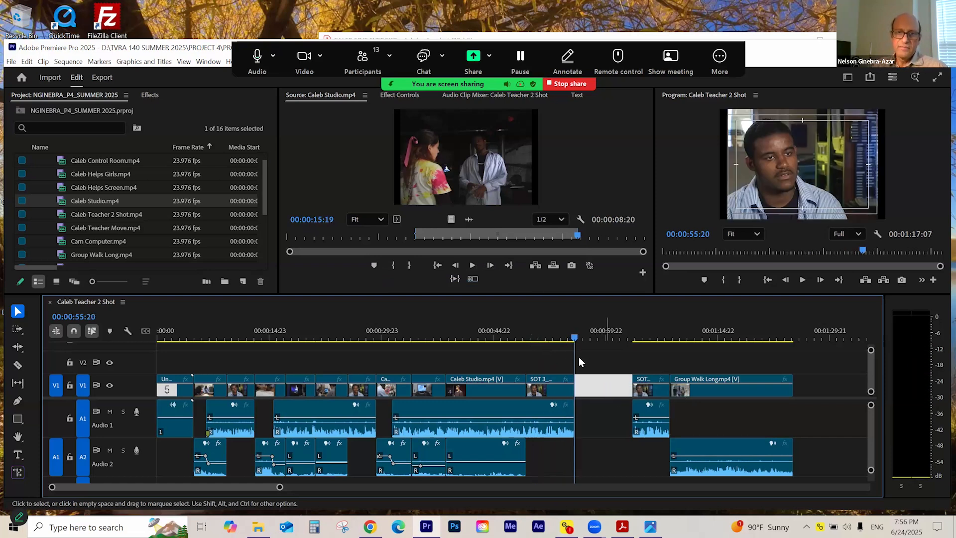
key("equal")
key("equal")
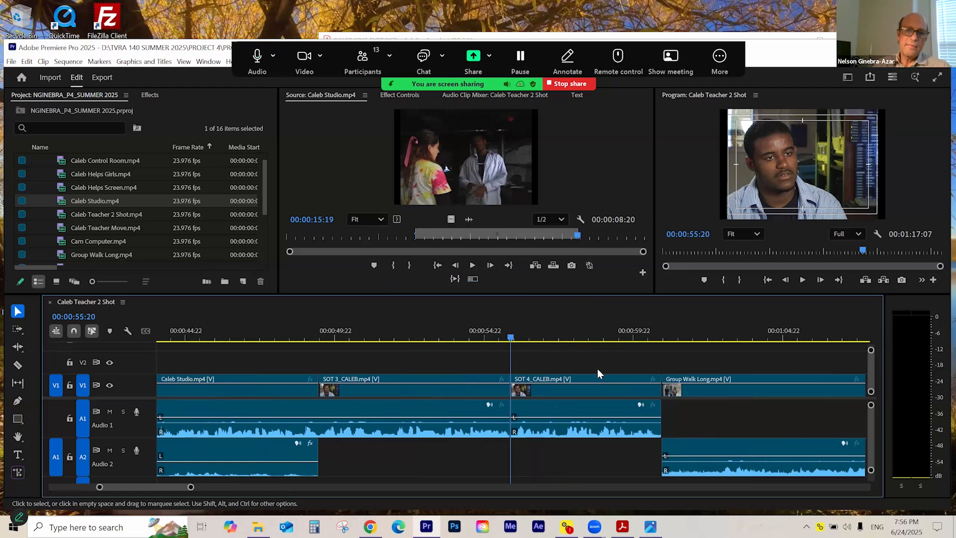
- Play across the cut between SOT 3_CALEB and SOT 4_CALEB, restarting from 00:00:55:10 and then 00:00:53:21
left_click(498, 339)
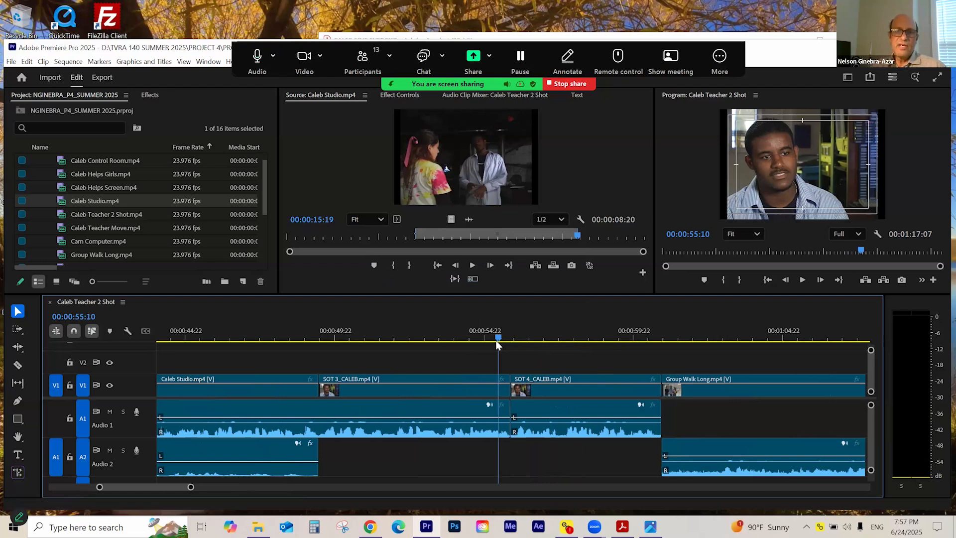
key("space")
key("space")
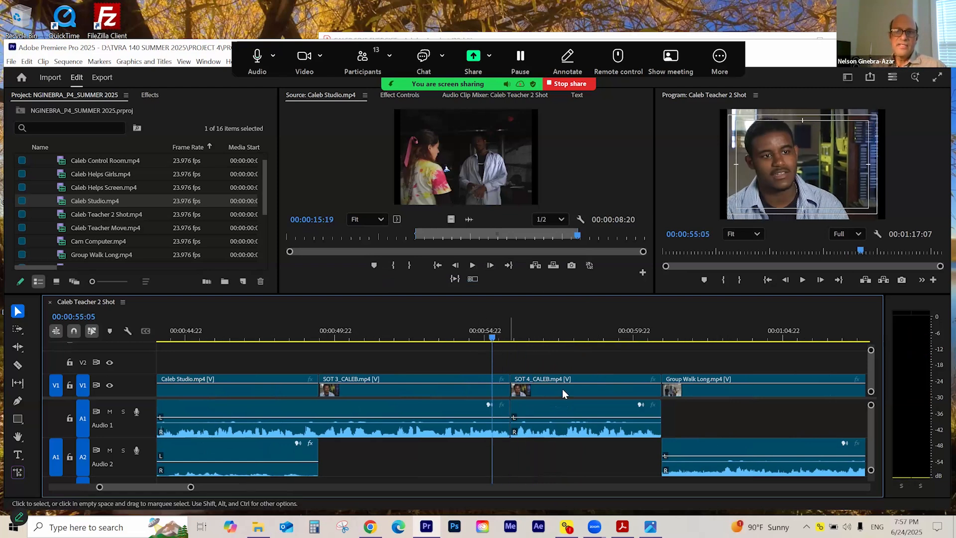
key("space")
left_click(494, 340)
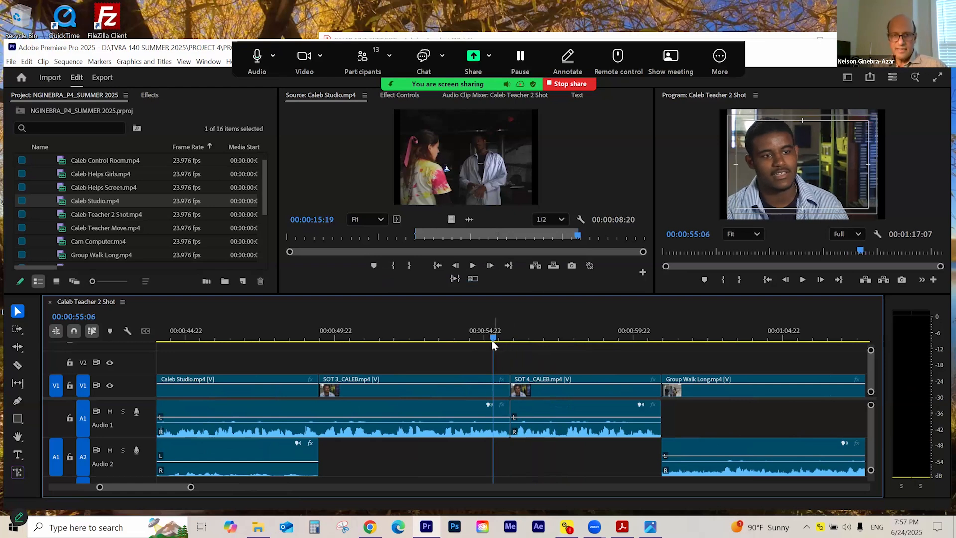
left_click_drag(493, 339, 476, 339)
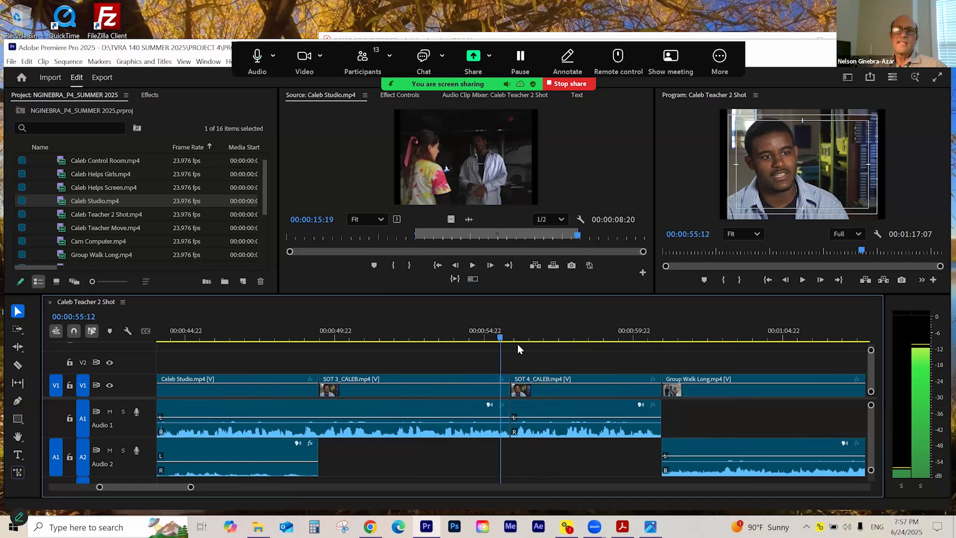
left_click(452, 347)
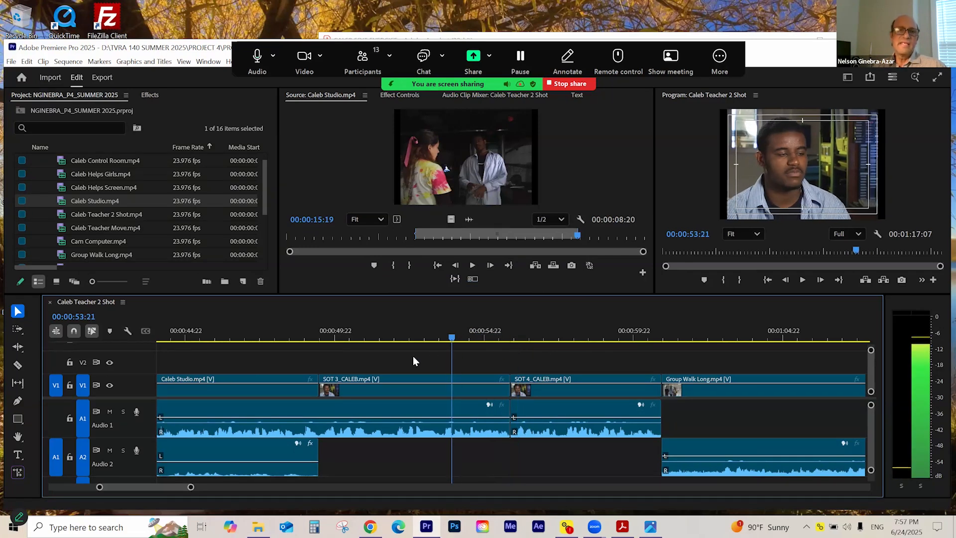
- Replay the interview audio from SOT 3_CALEB into SOT 4_CALEB and park the playhead at 00:00:55:11, just before the cut
left_click(291, 337)
key("space")
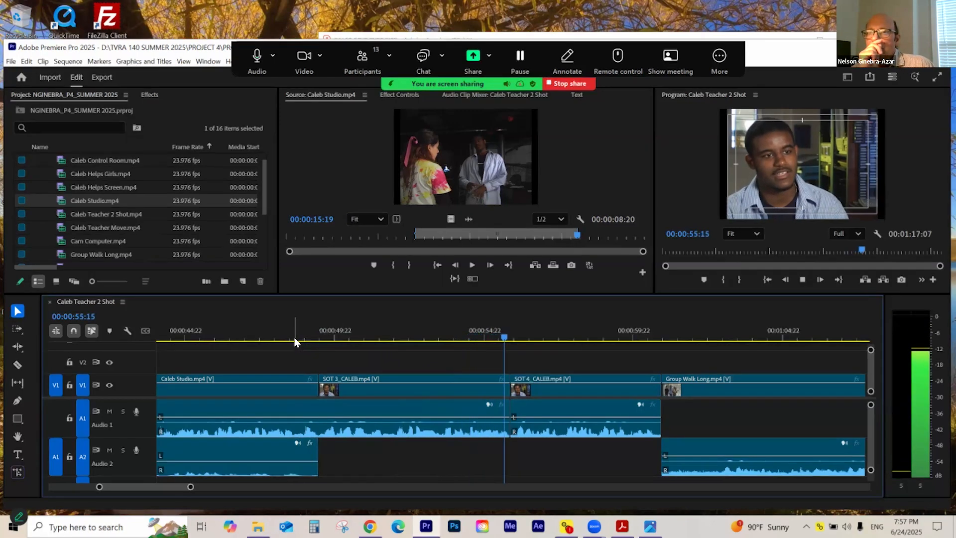
key("space")
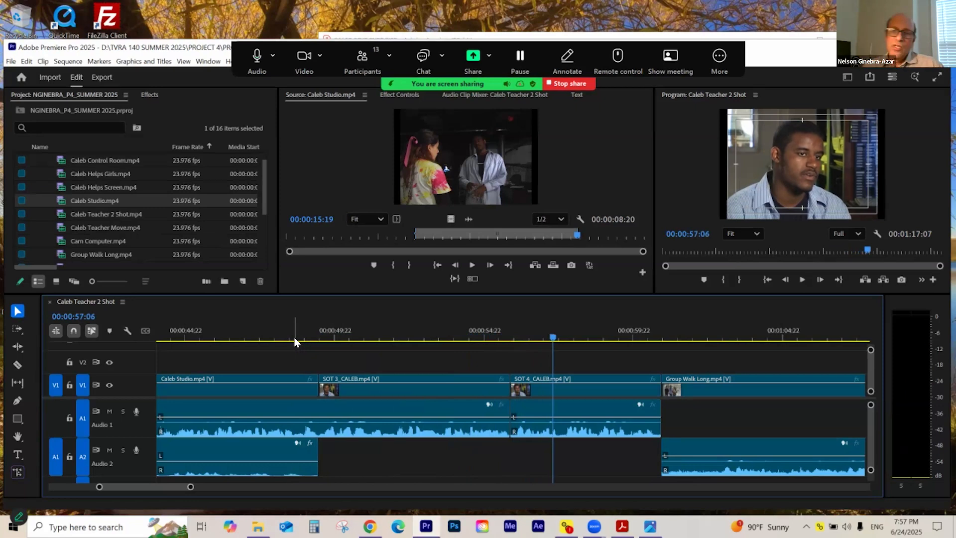
mouse_move(514, 339)
left_mouse_down()
mouse_move(501, 342)
mouse_move(516, 343)
mouse_move(506, 348)
left_mouse_up()
key("space")
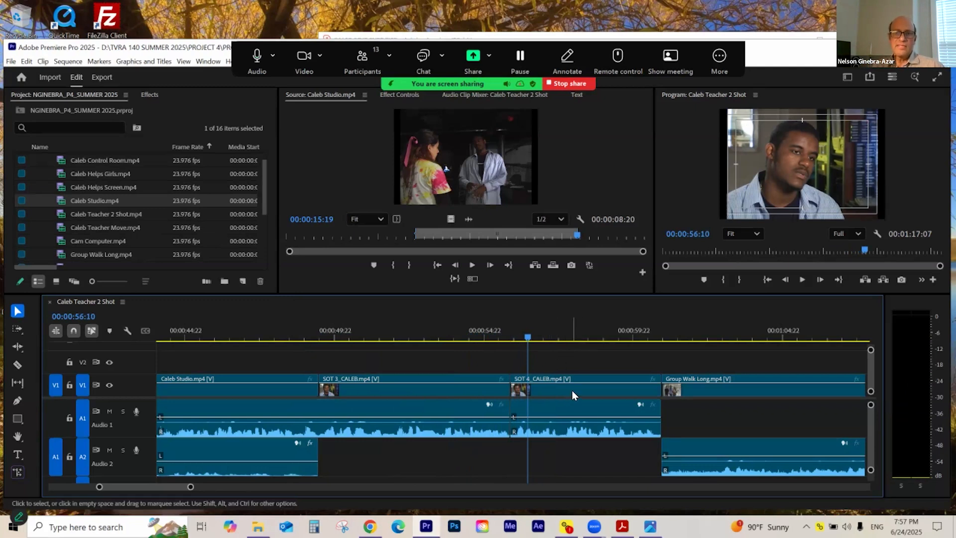
left_click(497, 338)
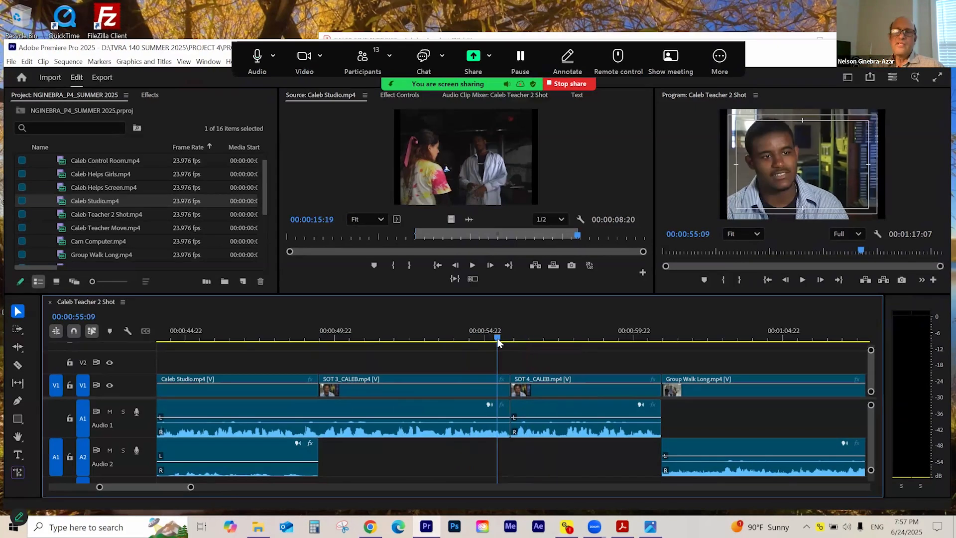
left_click(499, 340)
left_click(500, 339)
- Unlink SOT 4_CALEB and delete only its picture from V1, keeping its audio on Audio 1
left_click(573, 387)
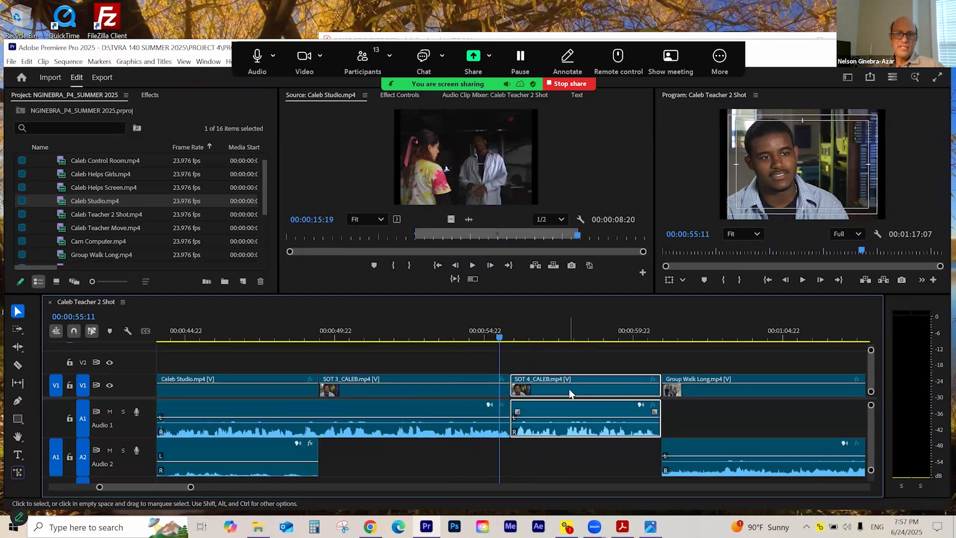
right_click(571, 394)
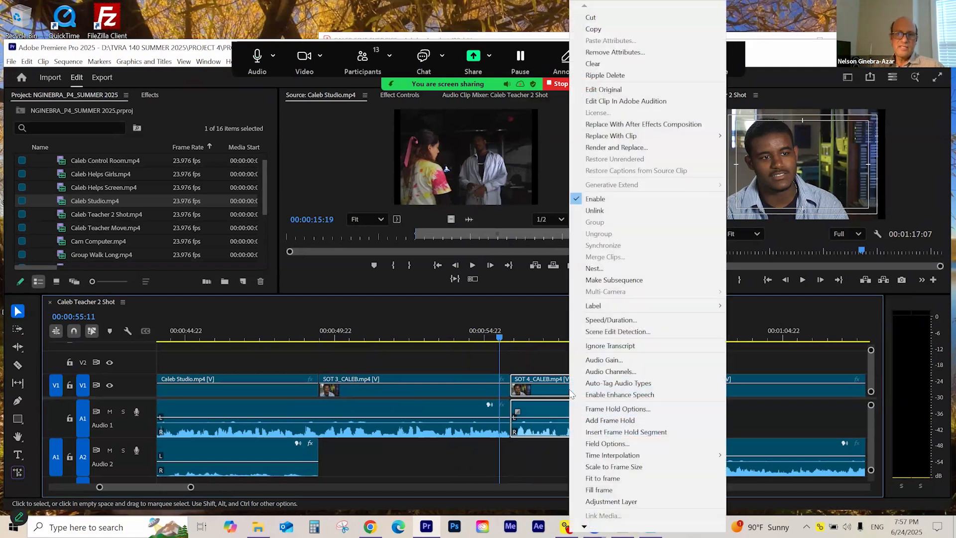
left_click(616, 214)
left_click(603, 390)
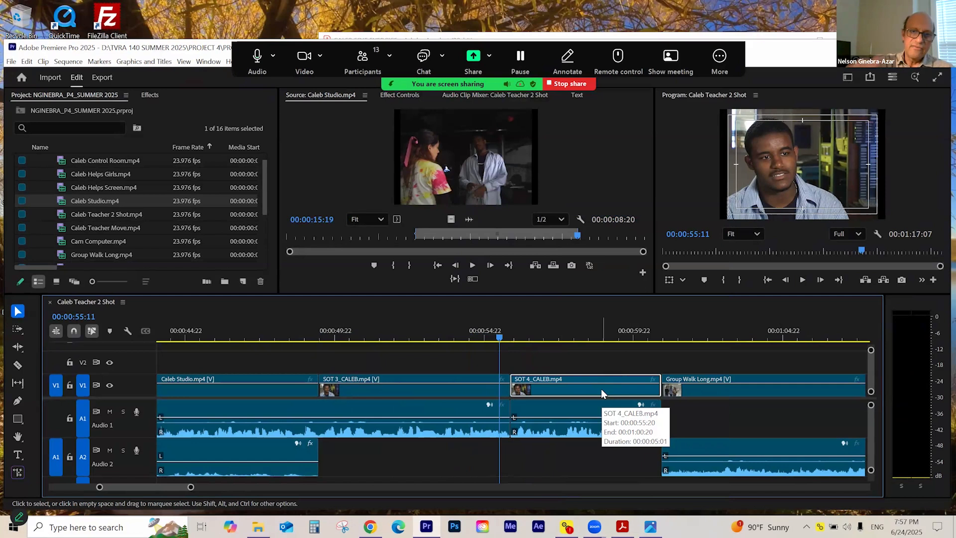
key("Delete")
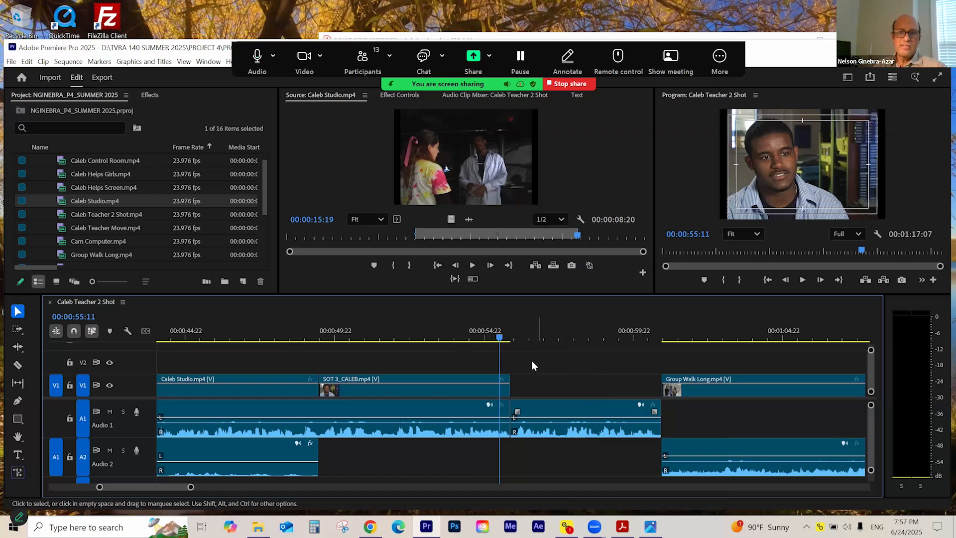
- Play into the emptied section of V1 and shift the SOT 4_CALEB audio 00:00:01:03 later on Audio 1
left_click(557, 411)
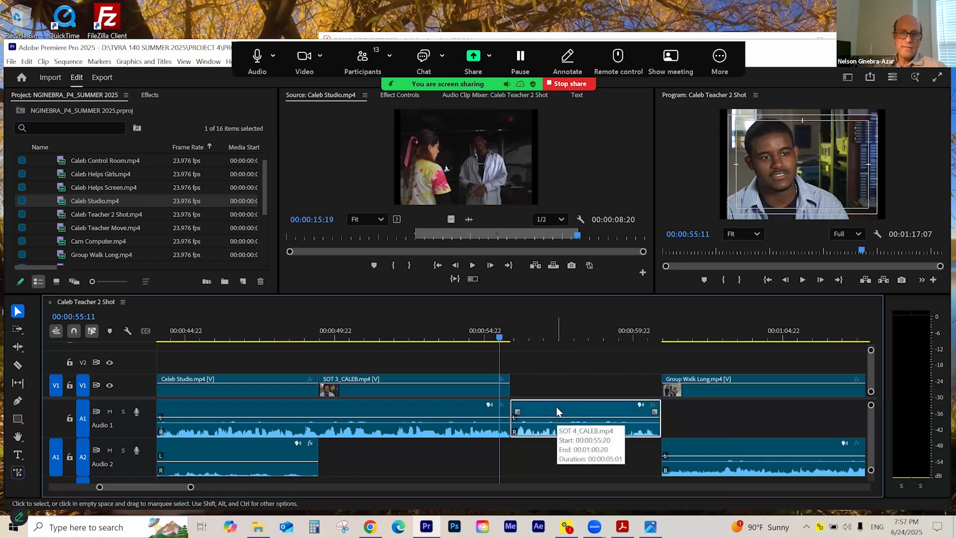
left_click(563, 378)
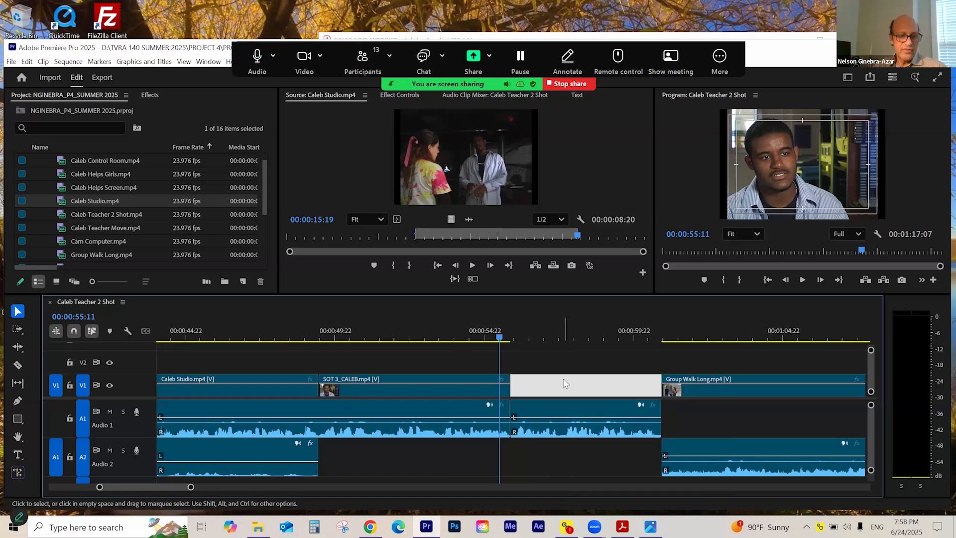
key("ctrl+s")
key("space")
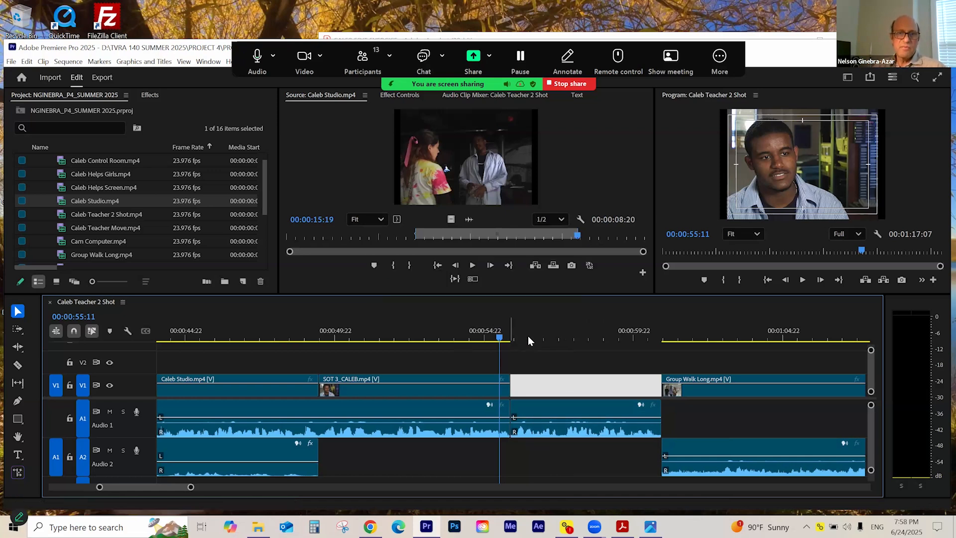
left_click(558, 404)
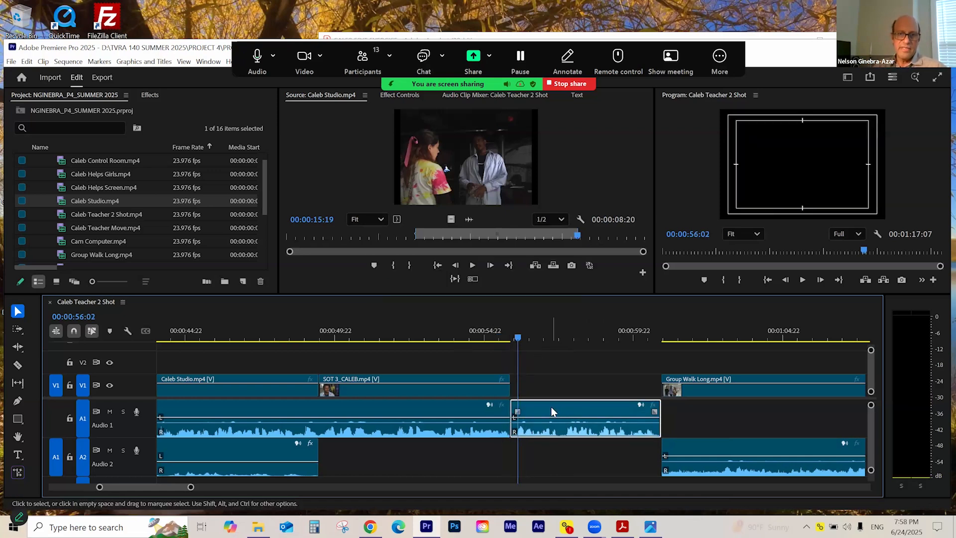
left_click_drag(557, 408, 584, 411)
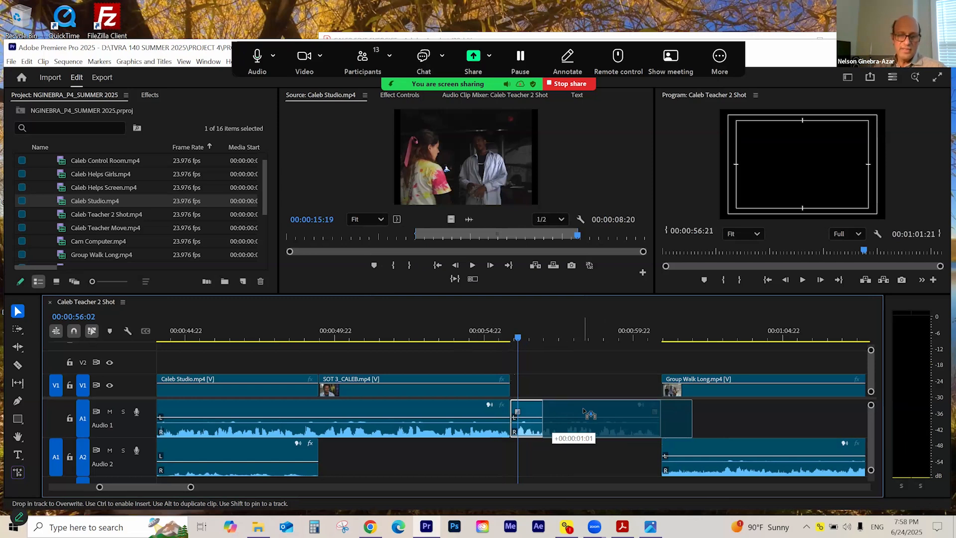
left_click_drag(584, 410, 585, 411)
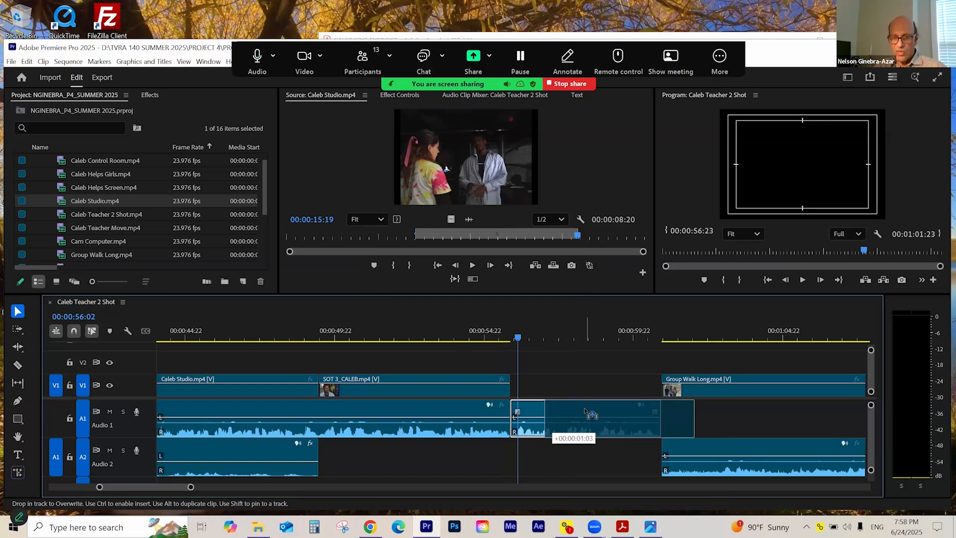
left_click_drag(582, 411, 582, 411)
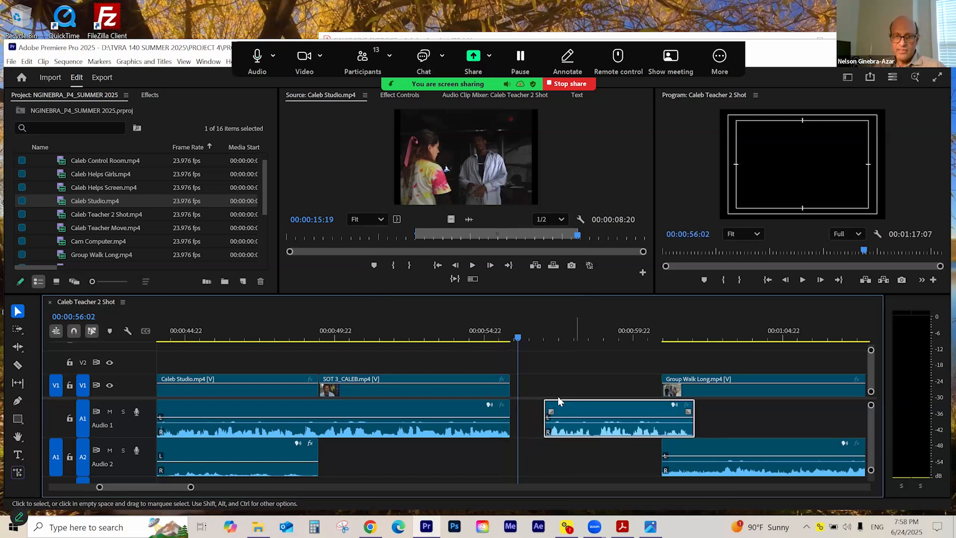
- Move the SOT 4_CALEB audio back against the SOT 3_CALEB audio, then slide it about a second and a half later
left_click(537, 342)
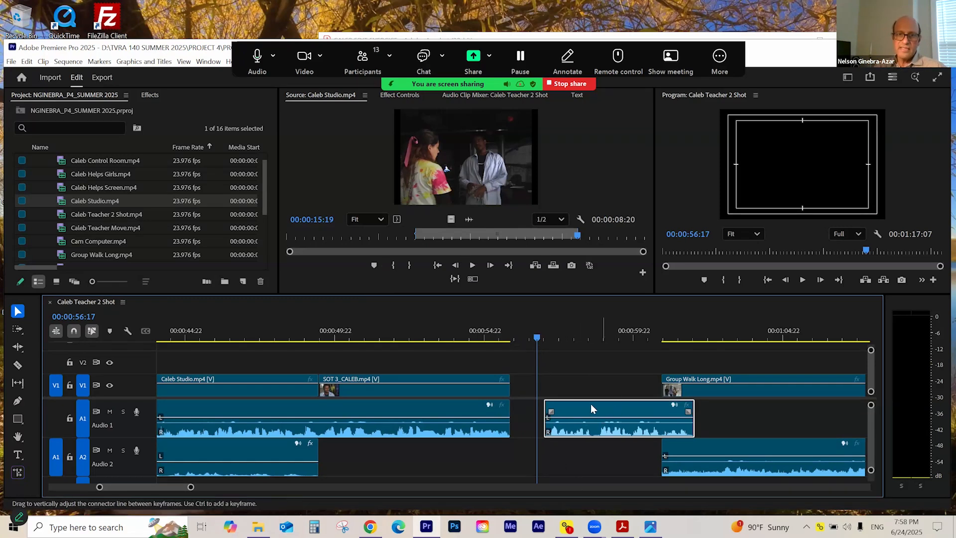
left_click_drag(592, 408, 568, 410)
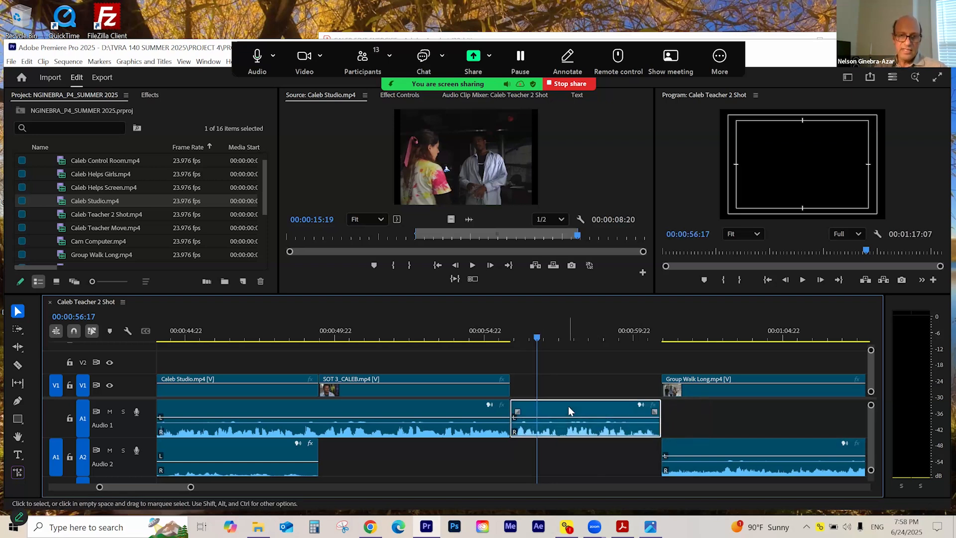
left_click_drag(570, 407, 615, 416)
left_click(593, 381)
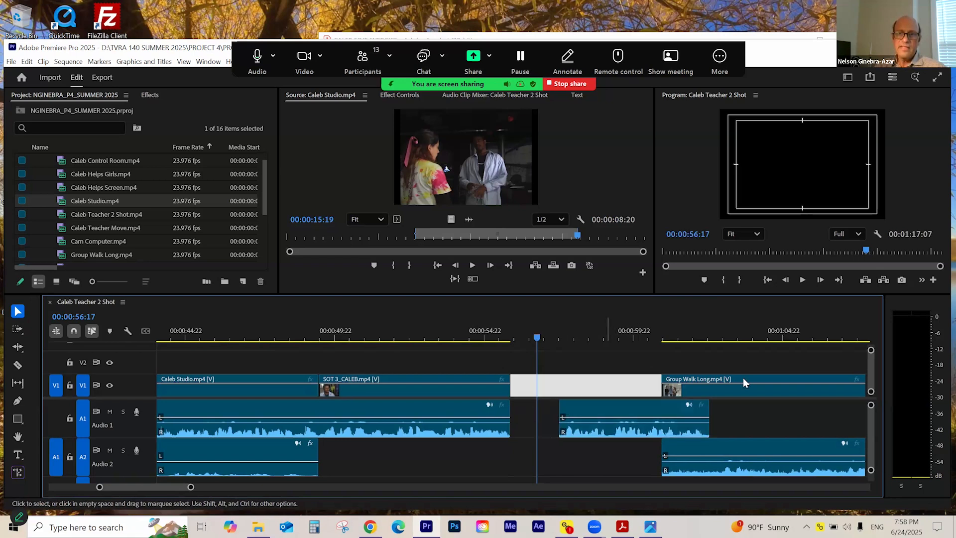
- Move Group Walk Long with its audio against the end of SOT 3_CALEB and play its natural sound before SOT 4_CALEB begins
left_click(746, 388)
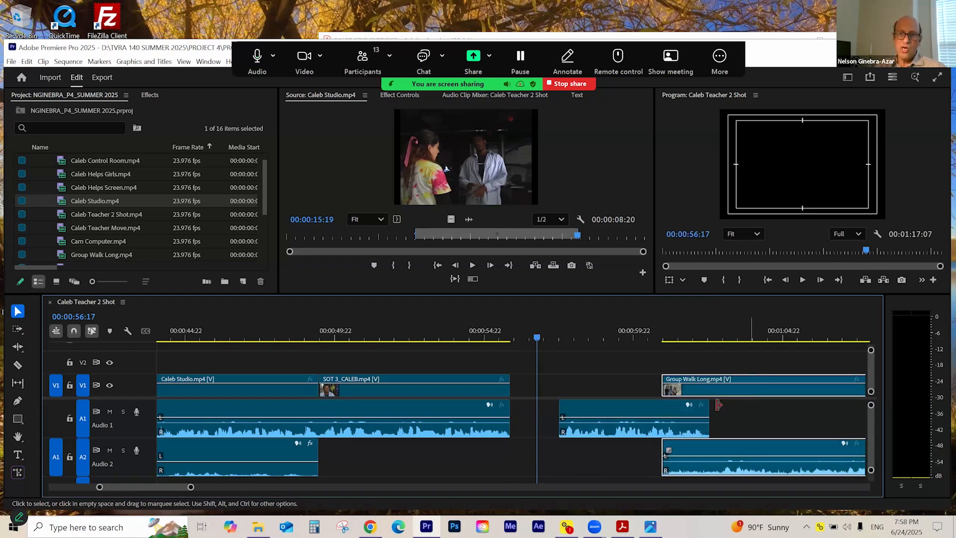
left_click_drag(731, 393, 580, 392)
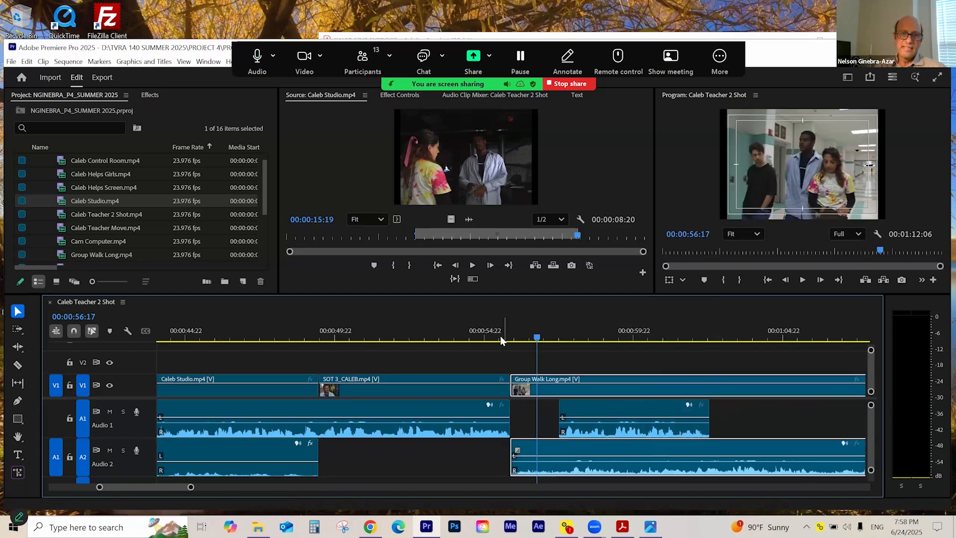
left_click(487, 340)
key("space")
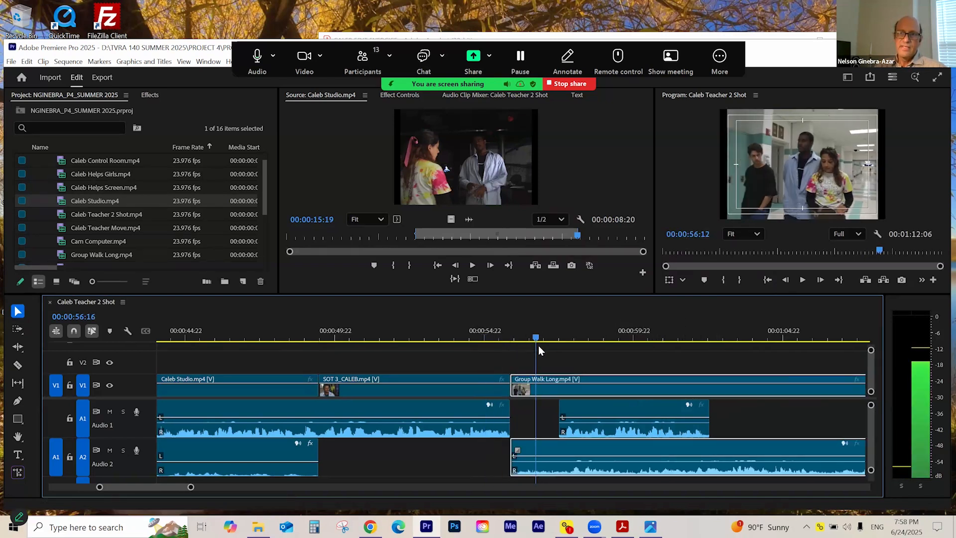
left_click(499, 340)
key("space")
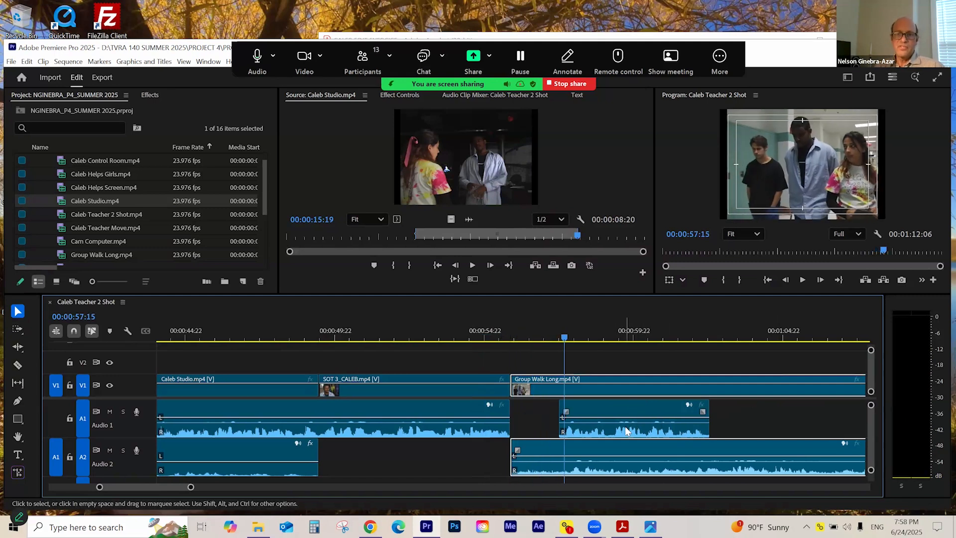
- Undo the Group Walk Long move and the preceding SOT 4_CALEB edits, back to its linked picture and audio
left_click_drag(556, 342, 554, 342)
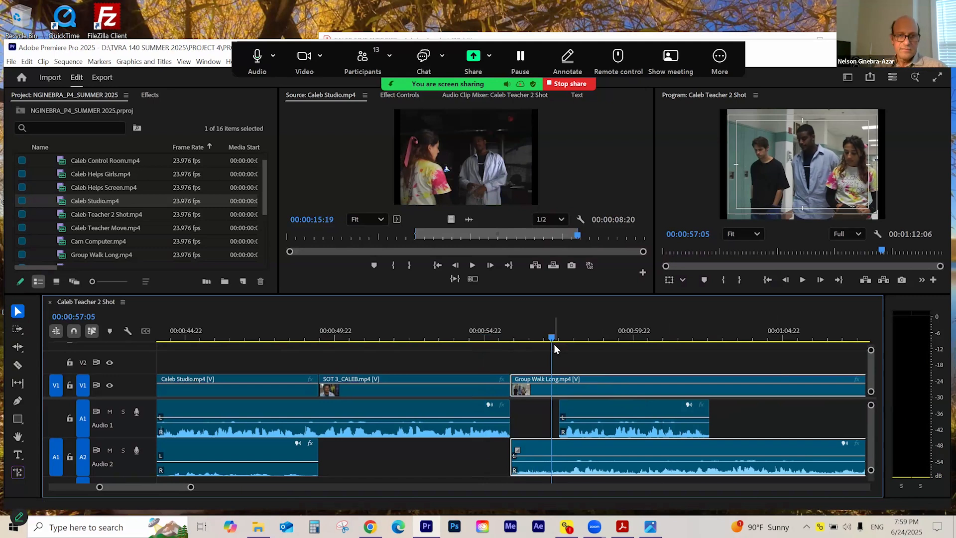
key("ctrl+z")
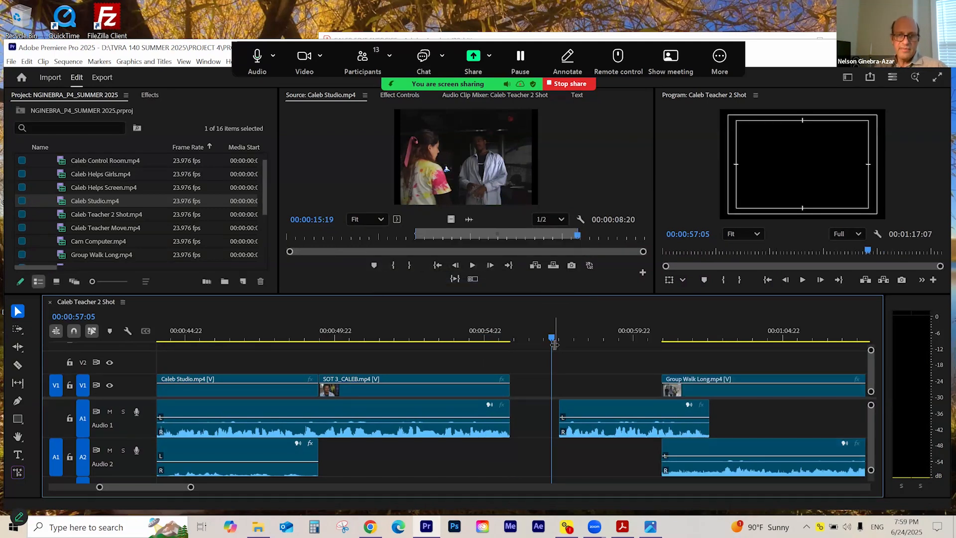
key("ctrl+z")
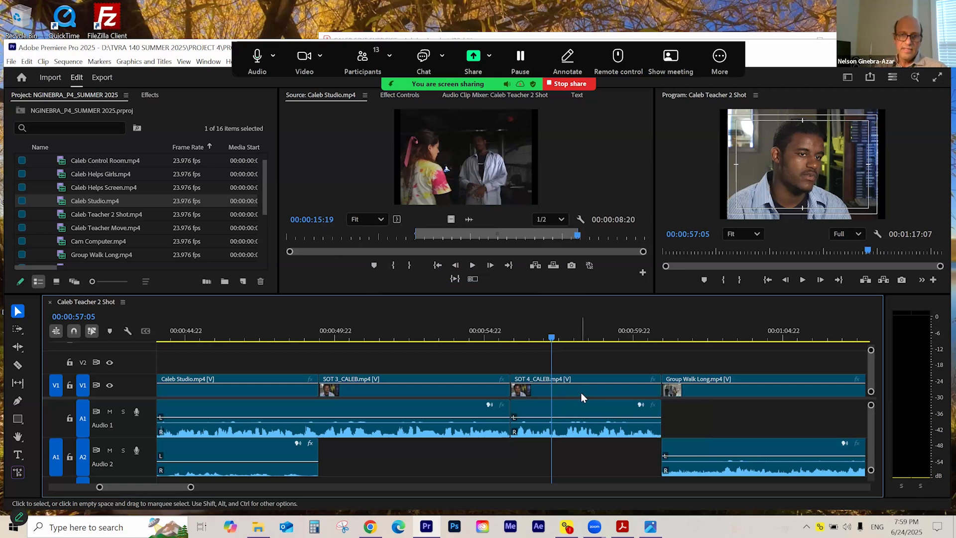
- Unlink the SOT 4_CALEB picture from its audio and delete the picture from V1
left_click(580, 392)
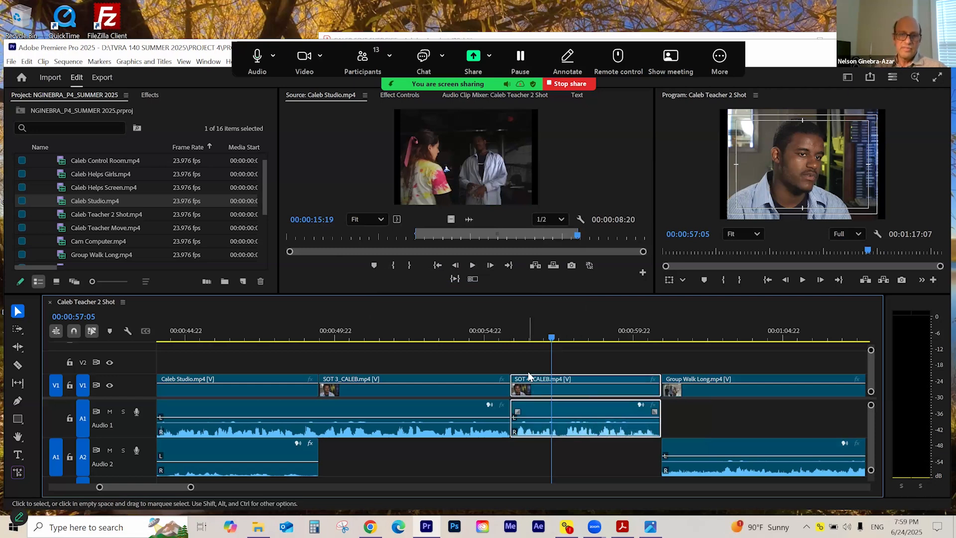
right_click(572, 387)
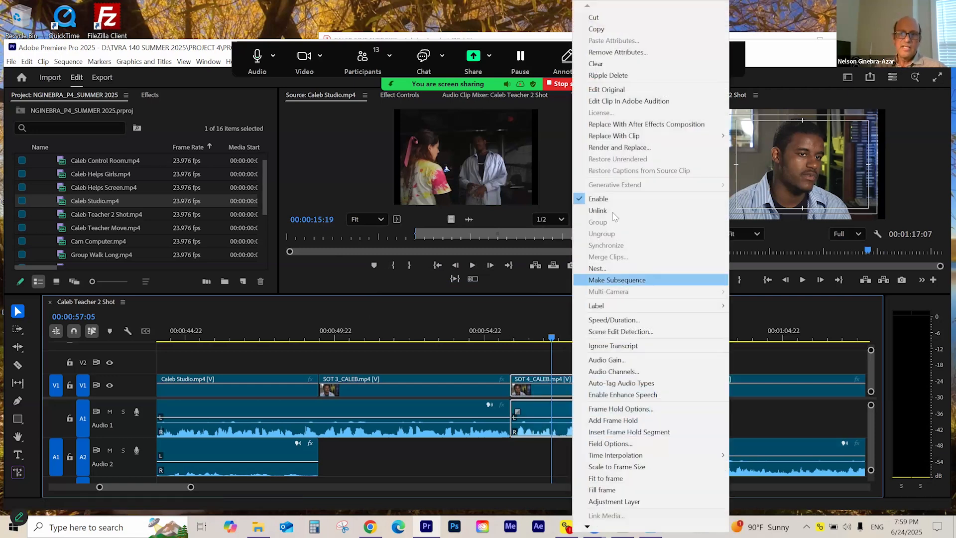
left_click(615, 209)
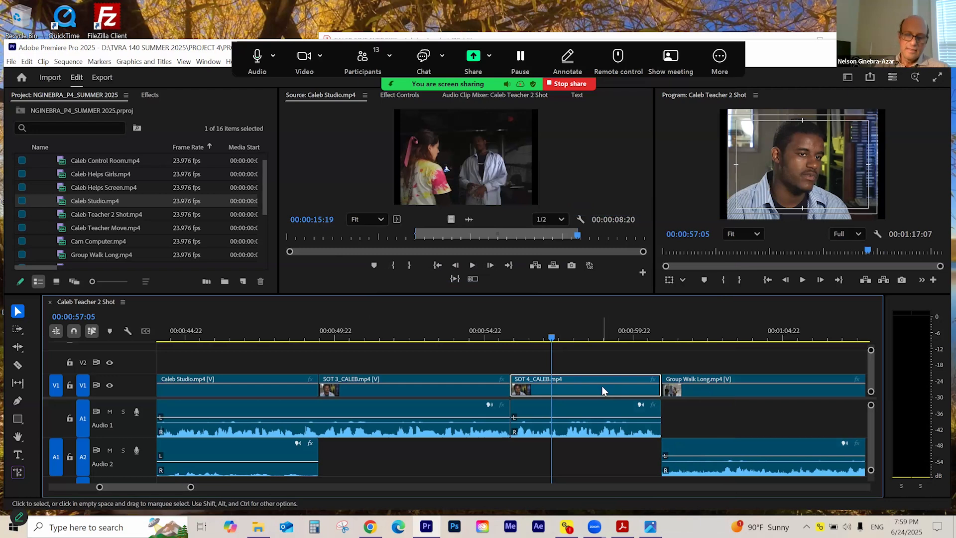
key("Delete")
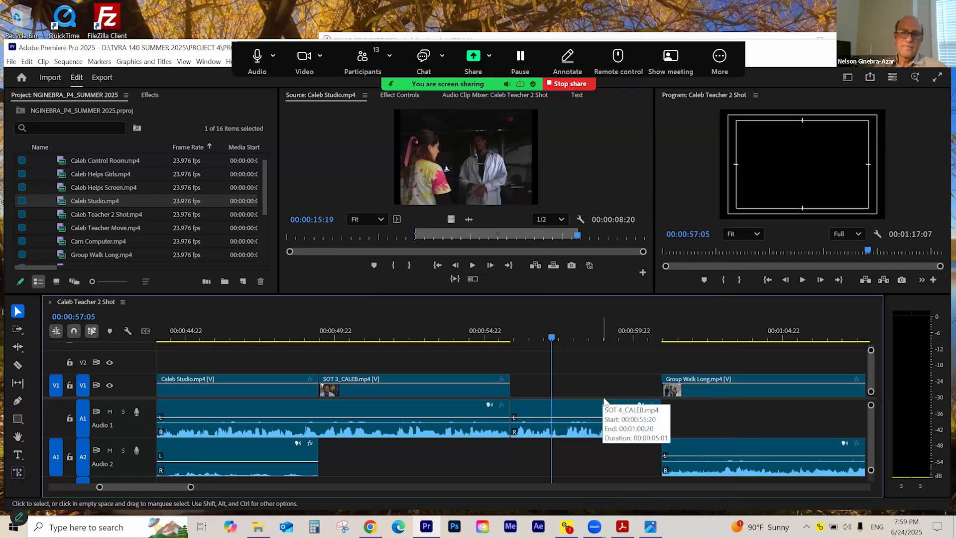
- Slide the SOT 4_CALEB audio later on Audio 1, leaving a gap after the SOT 3_CALEB audio for natural sound
left_click(568, 408)
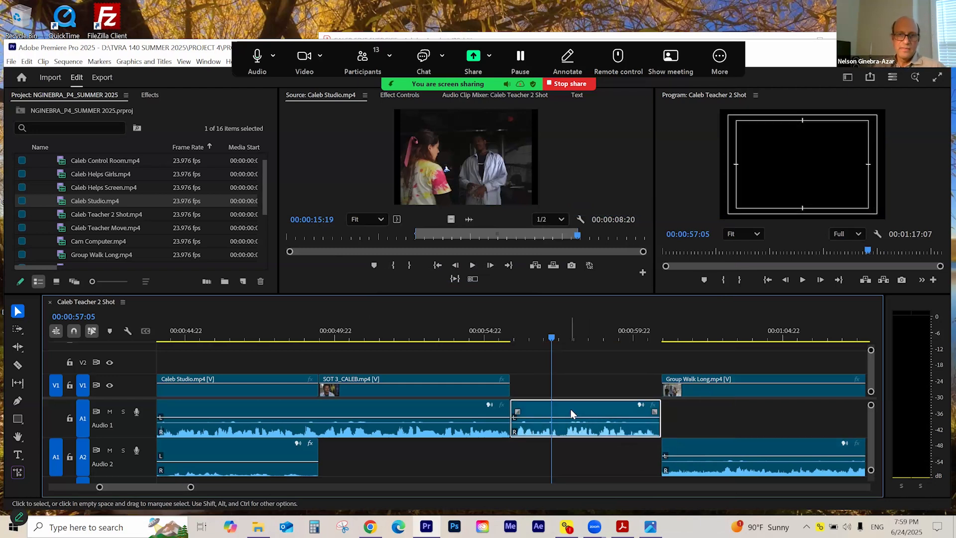
left_click_drag(570, 410, 600, 373)
left_click(600, 377)
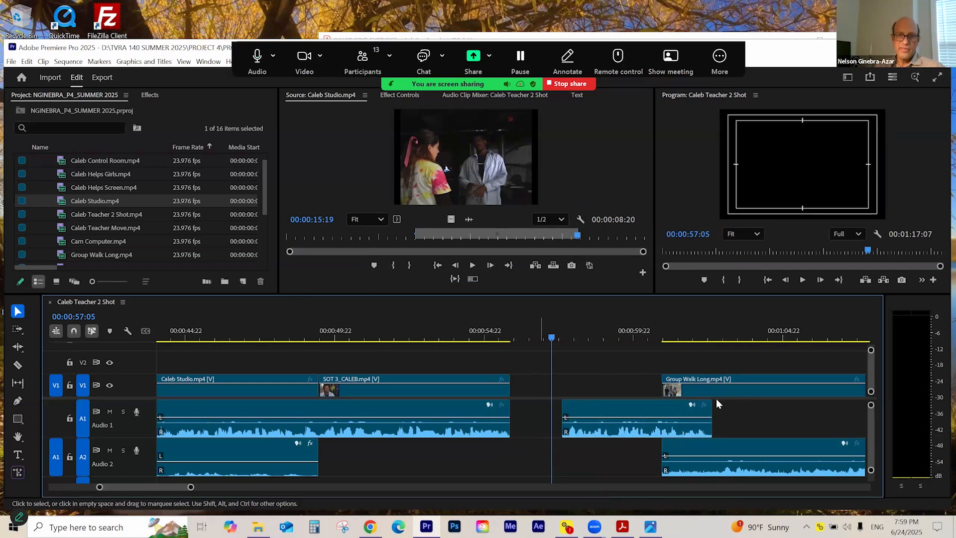
- Move Group Walk Long with its audio earlier so its picture slightly overlaps the end of SOT 3_CALEB, and inspect the cut up close
left_click(761, 387)
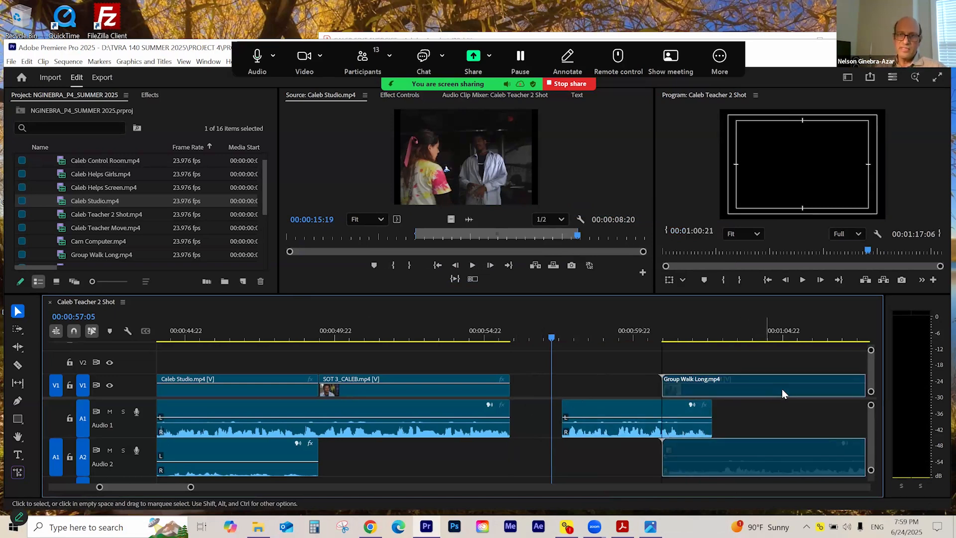
left_click_drag(781, 393, 624, 393)
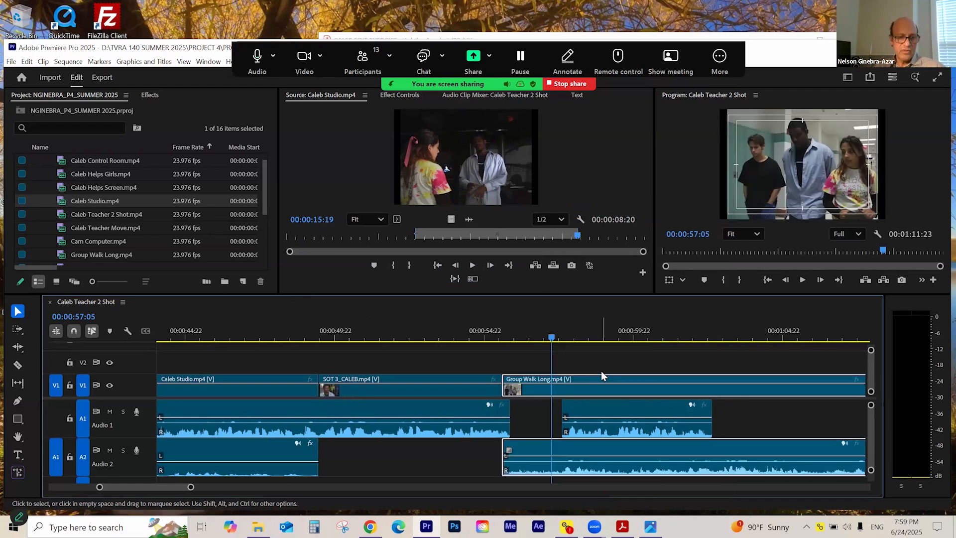
left_click(500, 341)
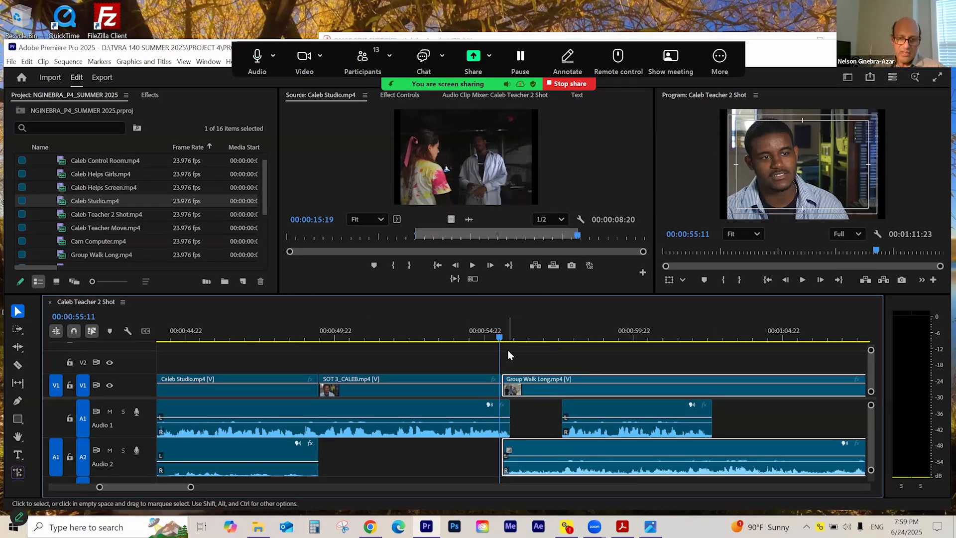
key("equal")
key("equal")
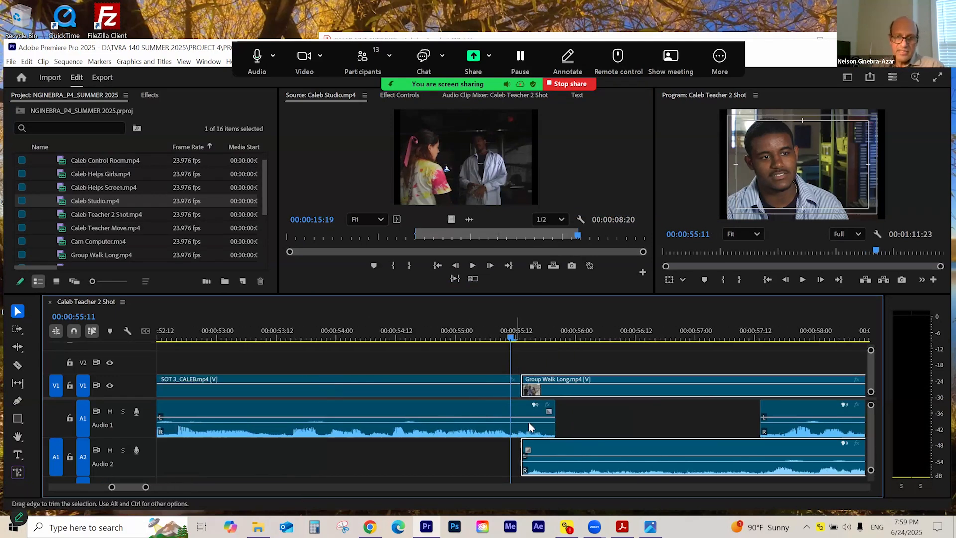
- Undo the last Group Walk Long move so the clip returns to its later position on the timeline
key("ctrl+z")
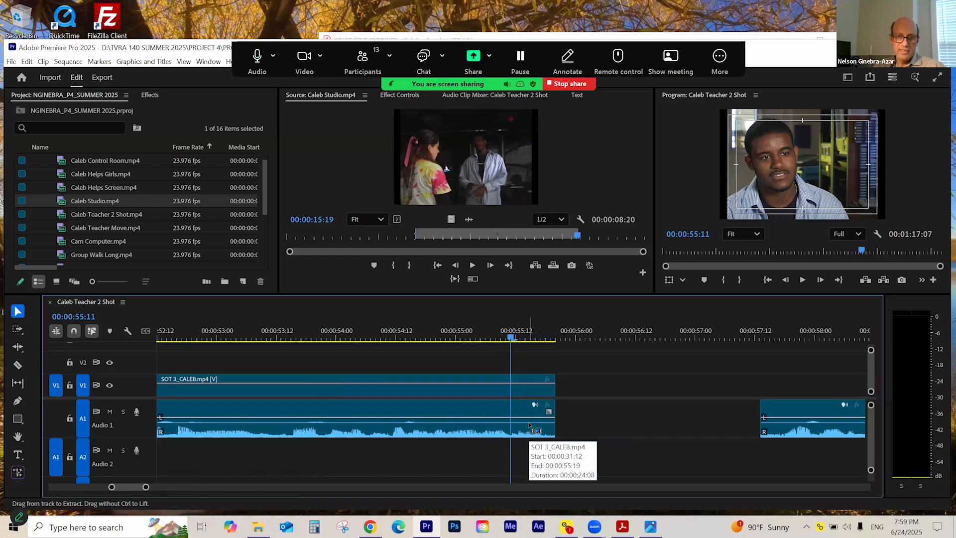
key("ctrl+shift+z")
key("minus")
key("minus")
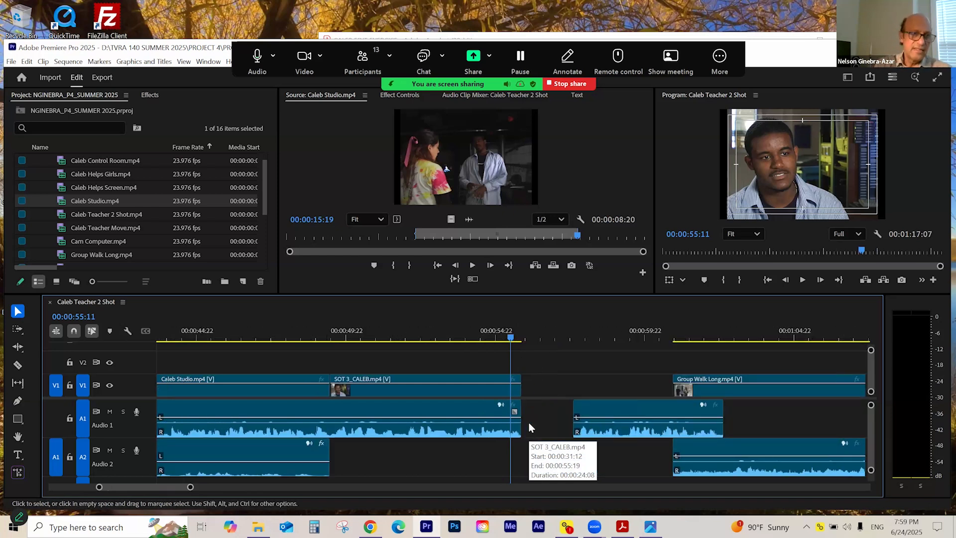
- Turn on timeline snapping and move Group Walk Long with its audio earlier so it butts against the end of SOT 3_CALEB
left_click(74, 331)
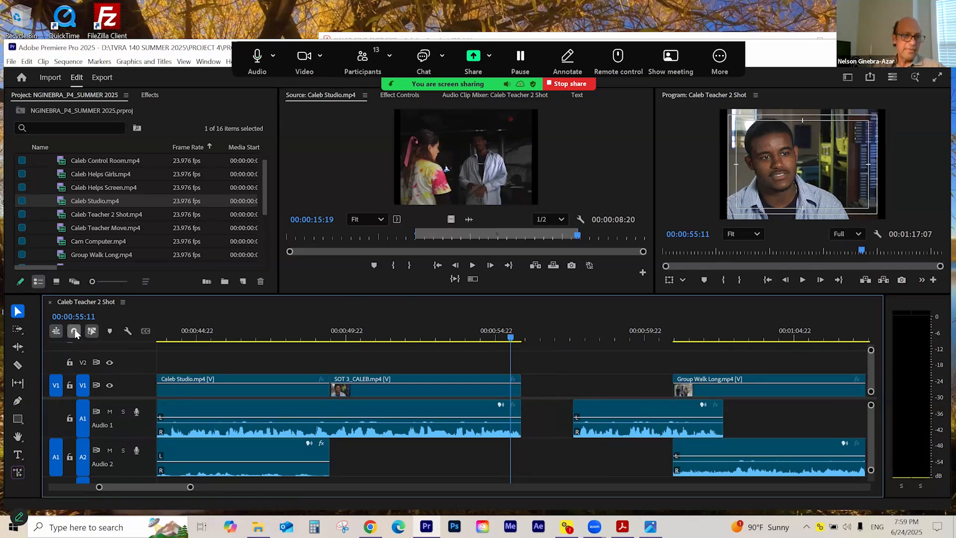
left_click(737, 388)
left_click_drag(736, 386, 585, 391)
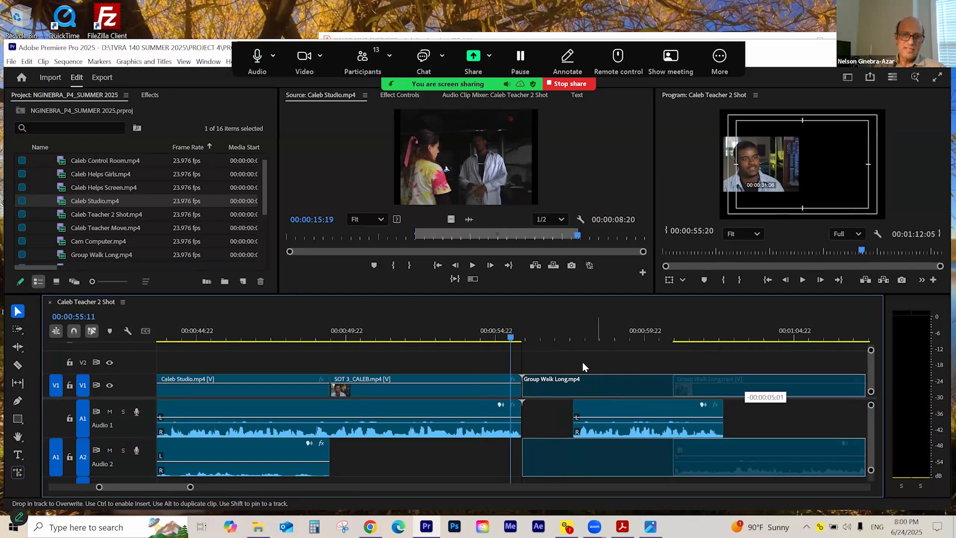
- Lower the volume level of the Group Walk Long audio on Audio 2 so it sits under the SOT 4_CALEB audio
left_click_drag(541, 339, 569, 360)
key("=")
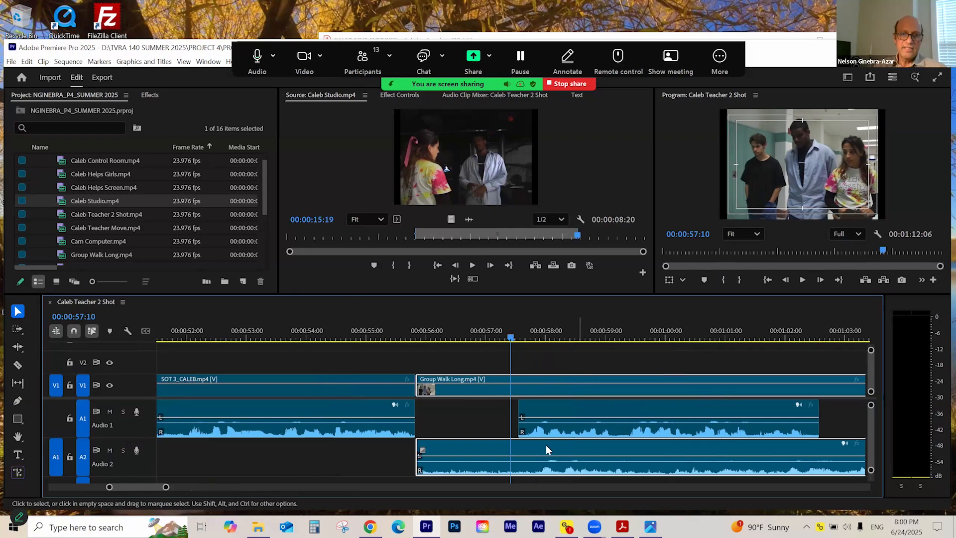
mouse_move(523, 455)
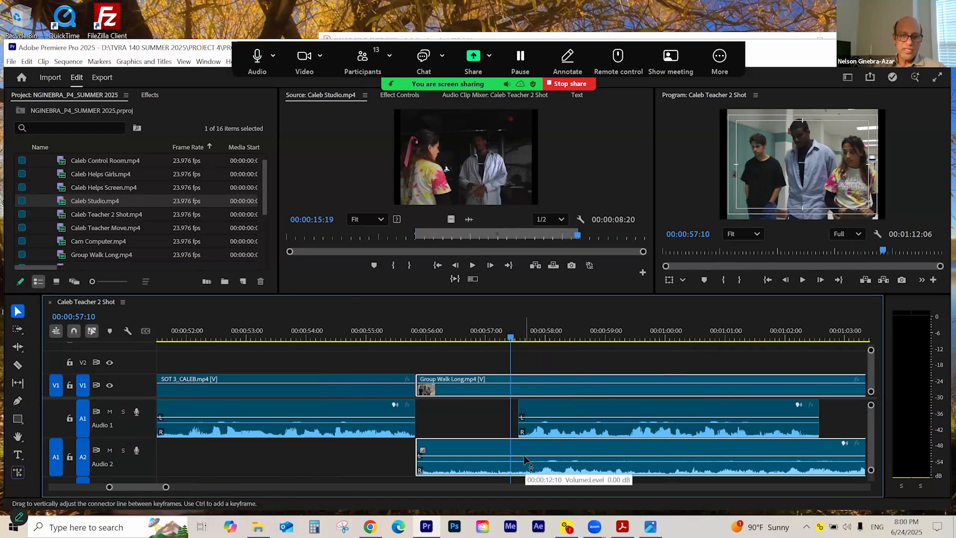
left_click_drag(524, 455, 524, 464)
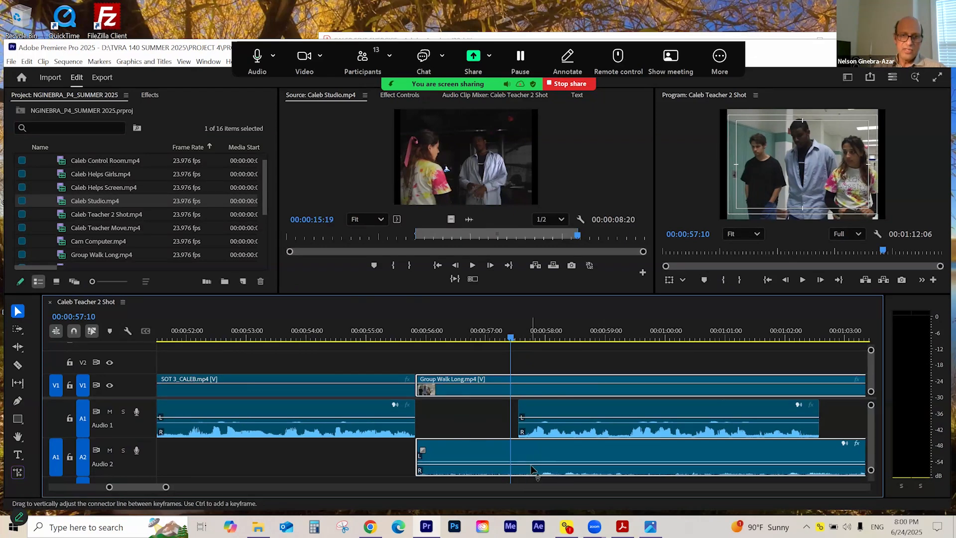
left_click_drag(524, 464, 524, 470)
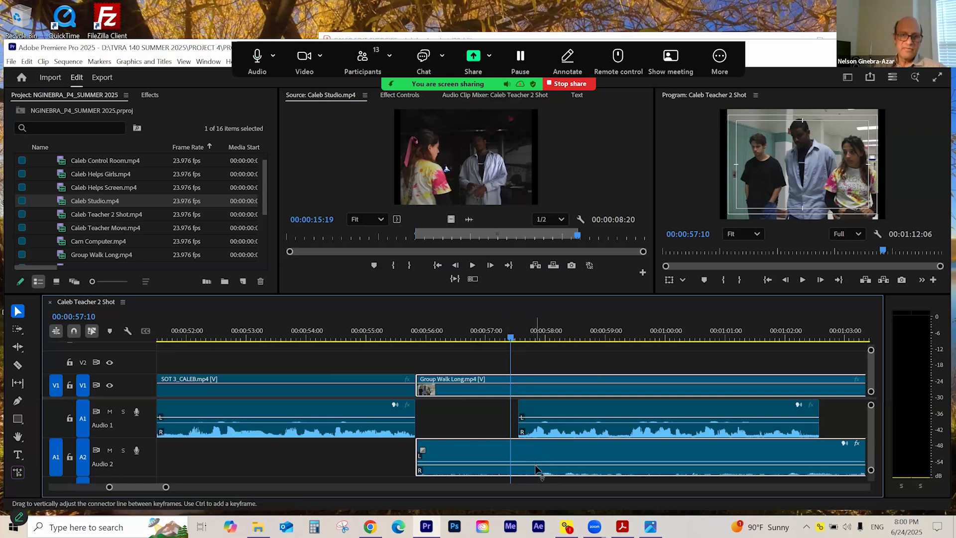
- Play across the cut into Group Walk Long and slightly raise the natural-sound level on Audio 2
left_click_drag(459, 336, 397, 346)
key("space")
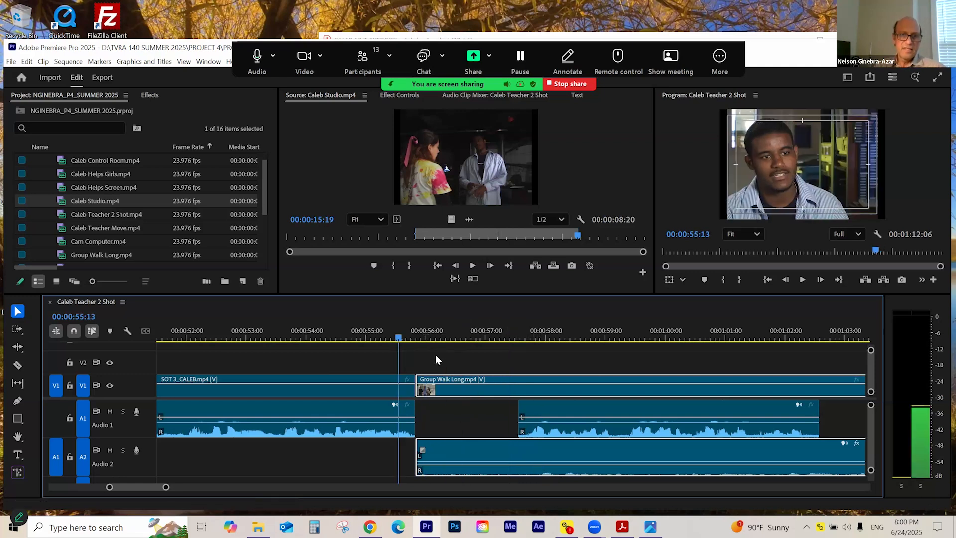
key("space")
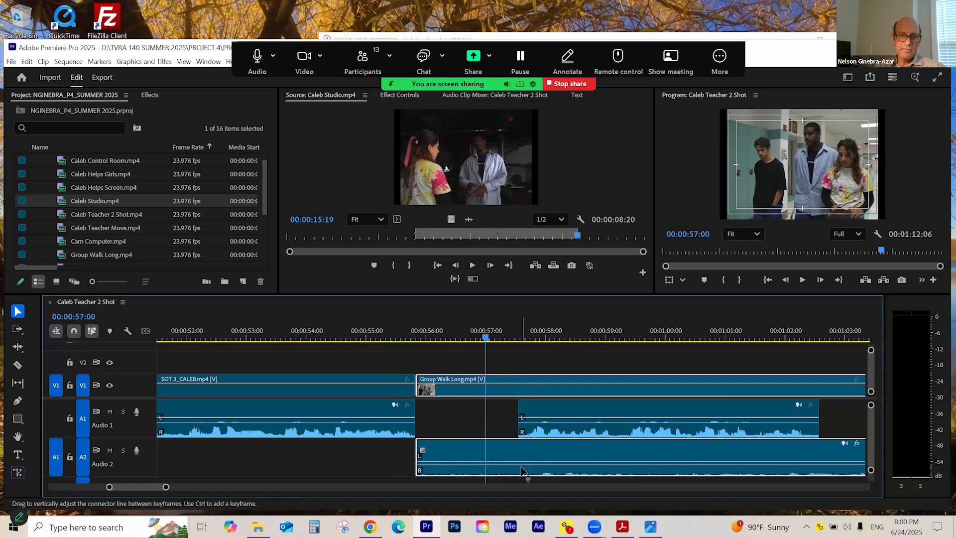
left_click_drag(522, 470, 523, 467)
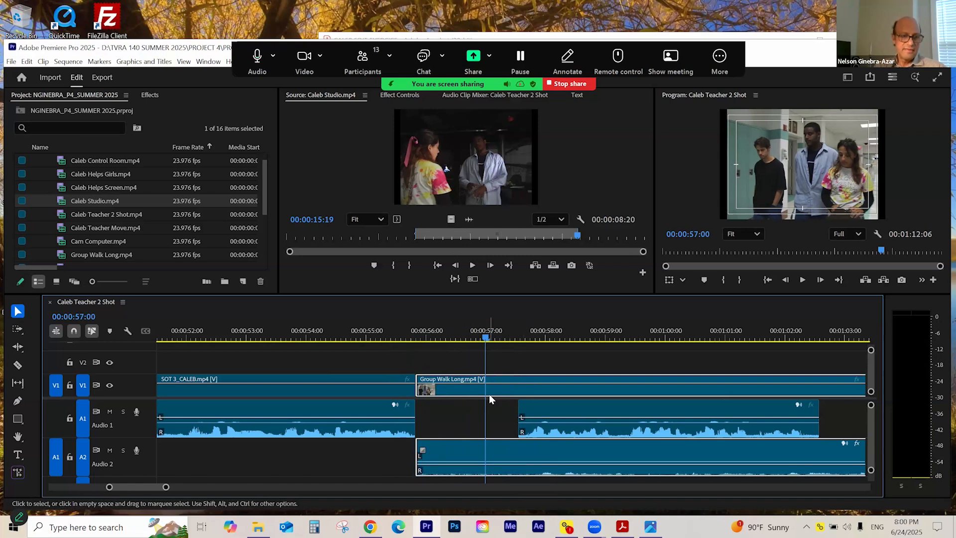
- Play from the end of SOT 3_CALEB through the SOT 4_CALEB audio to check the natural-sound balance
mouse_move(515, 343)
left_mouse_down()
mouse_move(529, 340)
mouse_move(516, 344)
left_mouse_up()
key("minus")
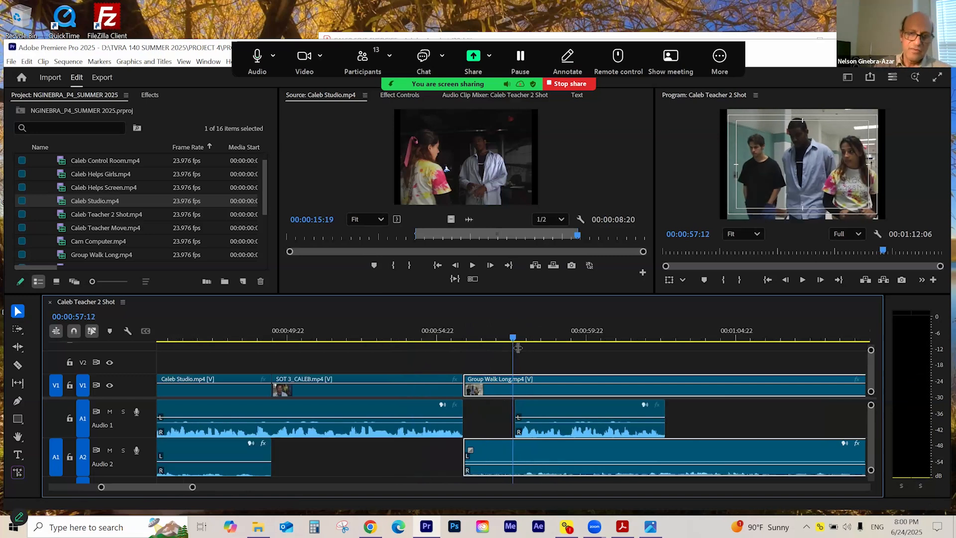
left_click(453, 341)
key("space")
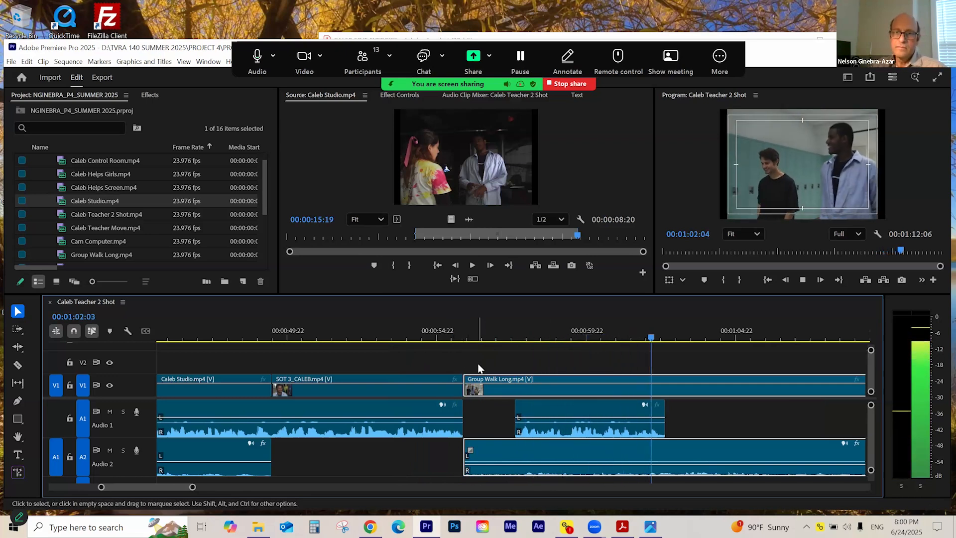
key("space")
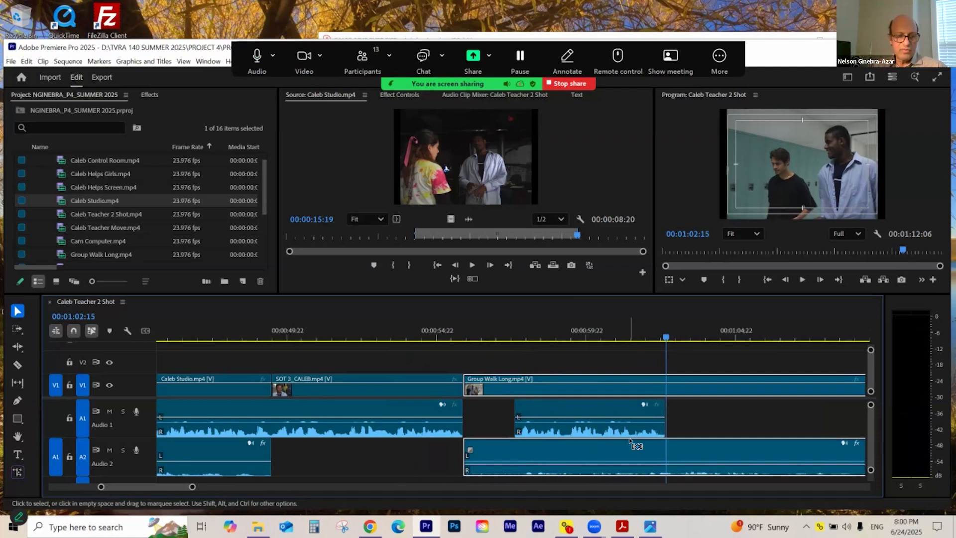
left_click_drag(459, 337, 448, 340)
key("space")
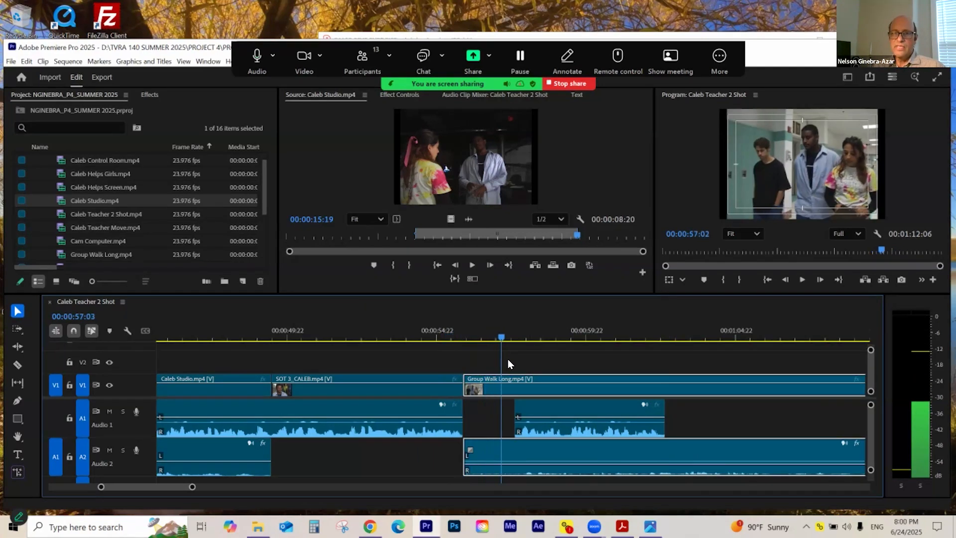
key("space")
key("space")
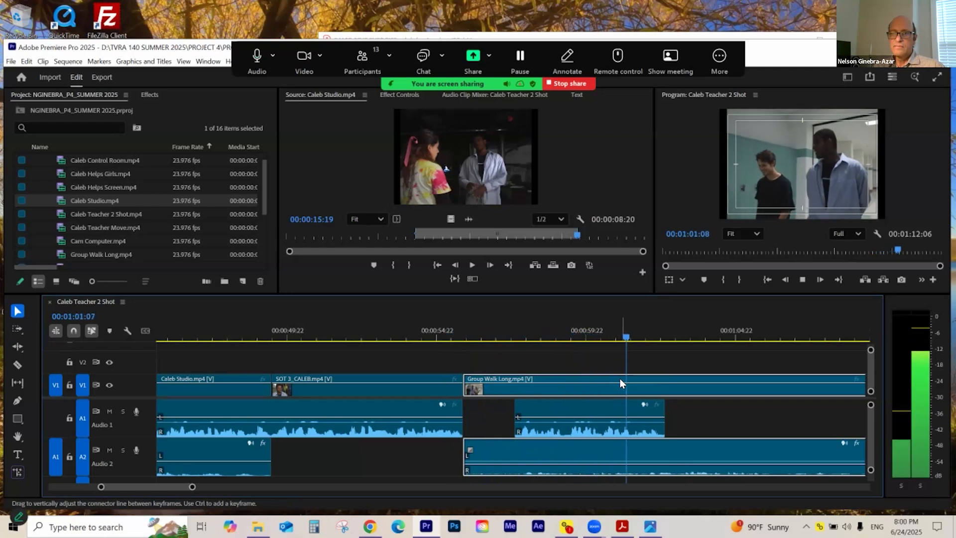
key("space")
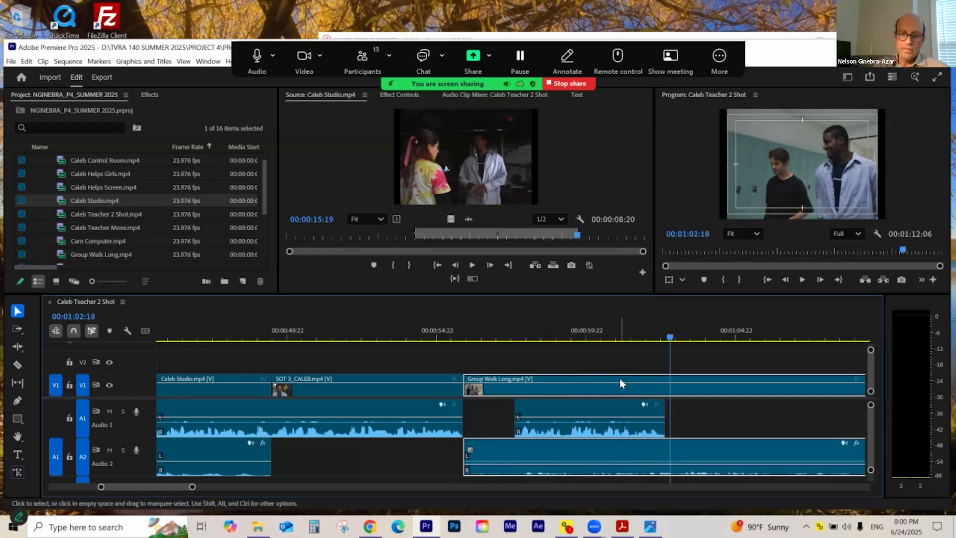
- Park the playhead at 00:01:02:13, just before the end of the SOT 4_CALEB audio, with that spot magnified
key("minus")
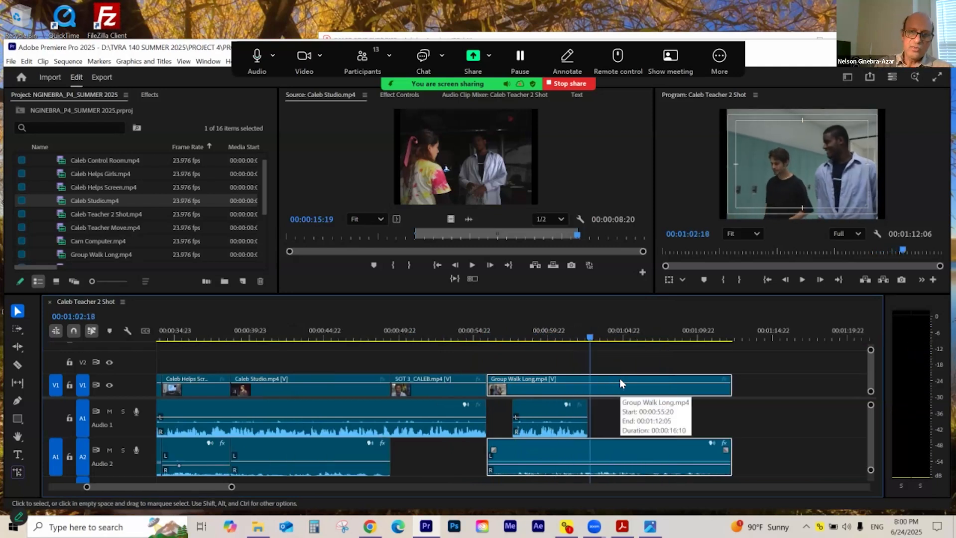
left_click(584, 330)
key("equal")
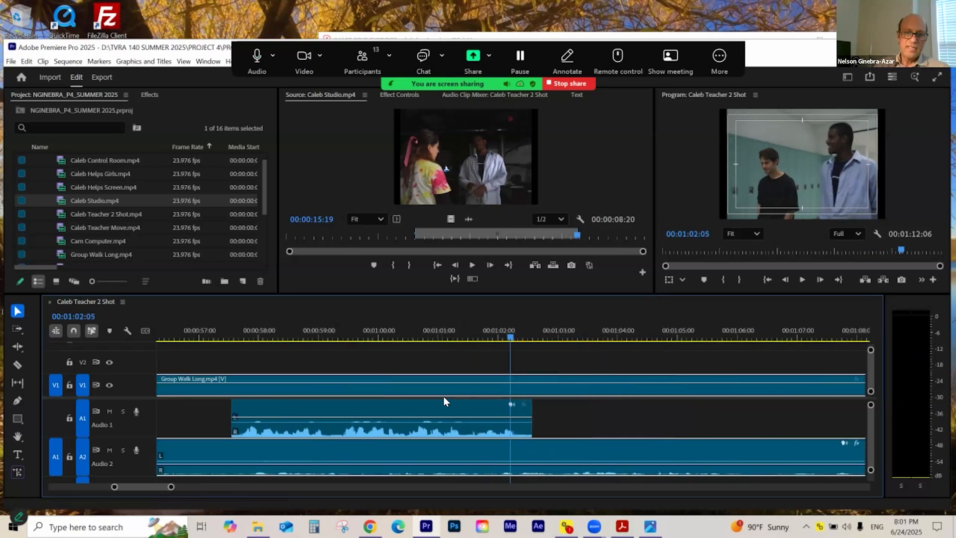
left_click(477, 410)
left_click(536, 452)
left_click(542, 337)
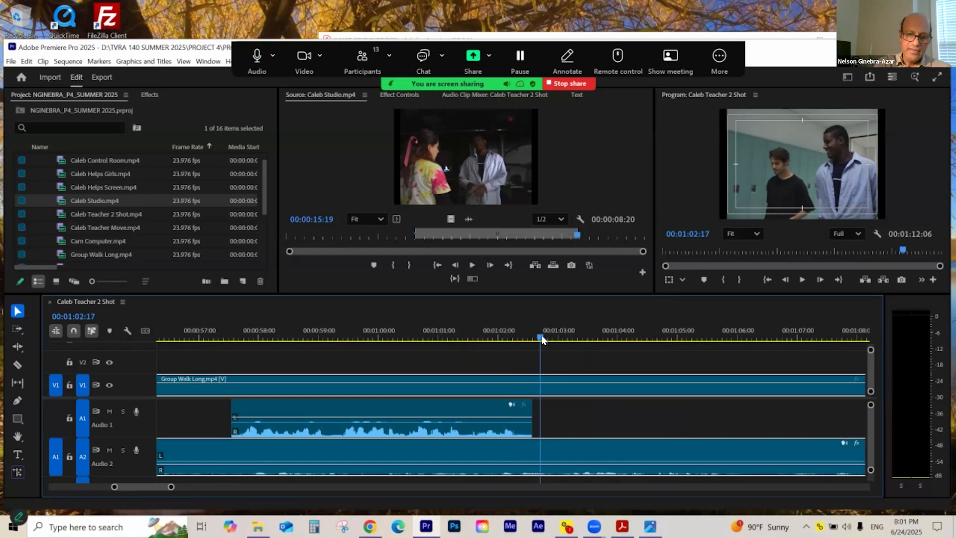
key("minus")
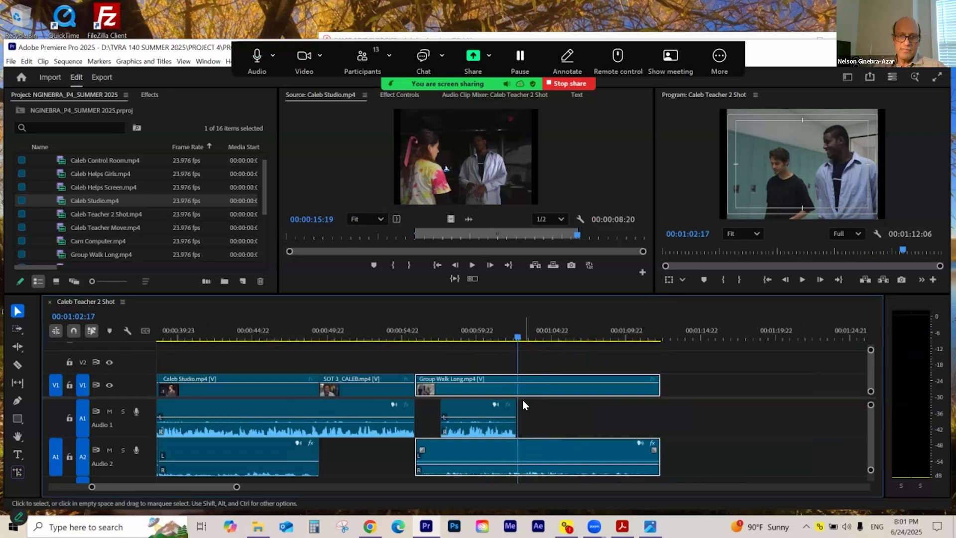
key("equal")
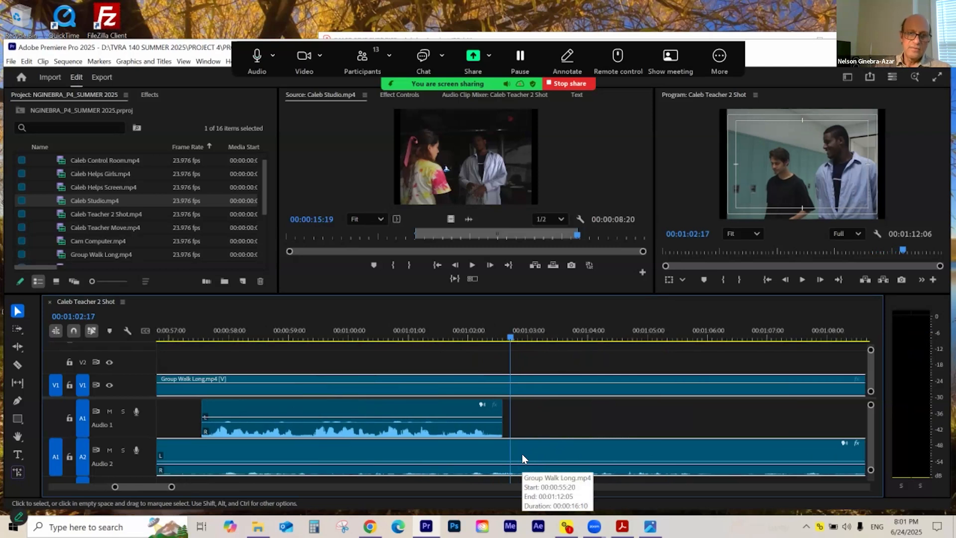
left_click(499, 338)
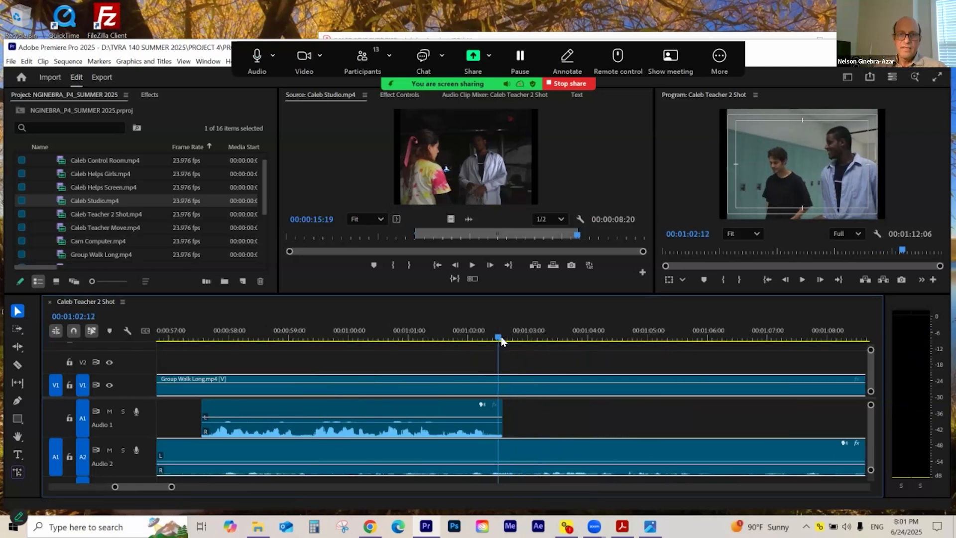
key("equal")
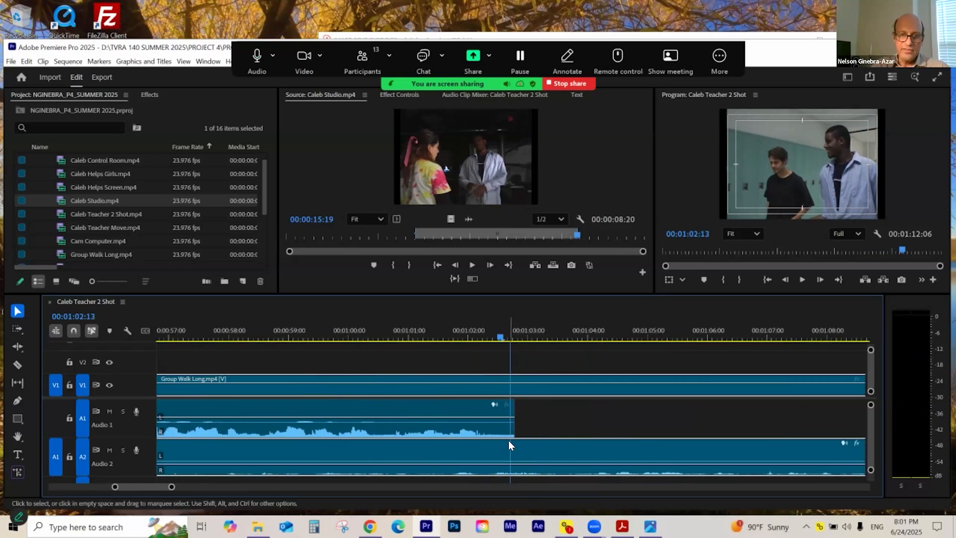
- Add two volume keyframes to the Group Walk Long audio around the end of SOT 4_CALEB and raise the level after them to about 1 dB
double_click(479, 405)
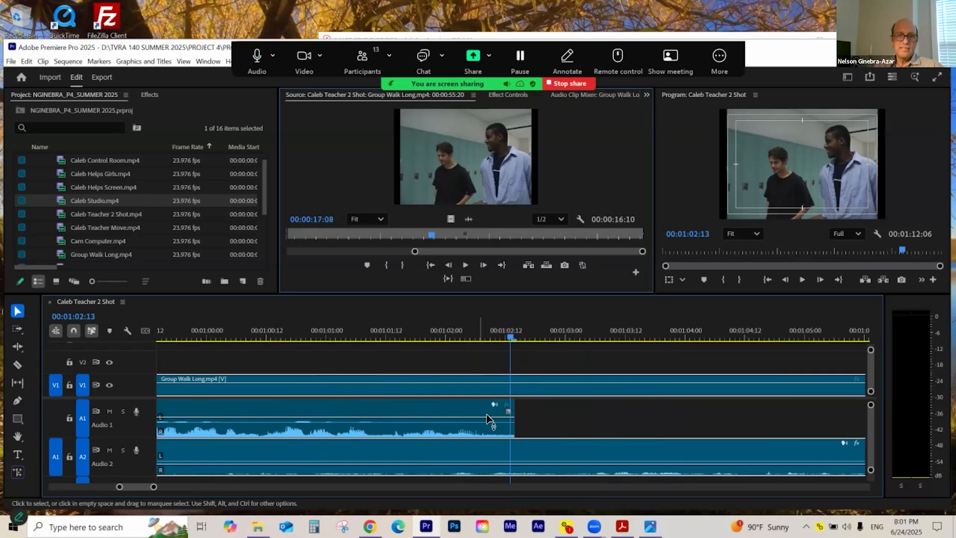
left_click(488, 411)
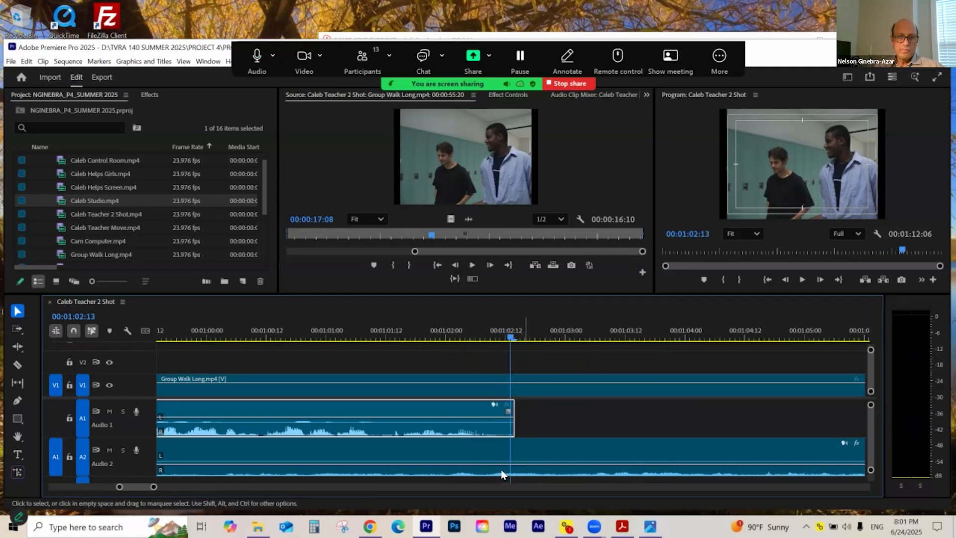
key("=")
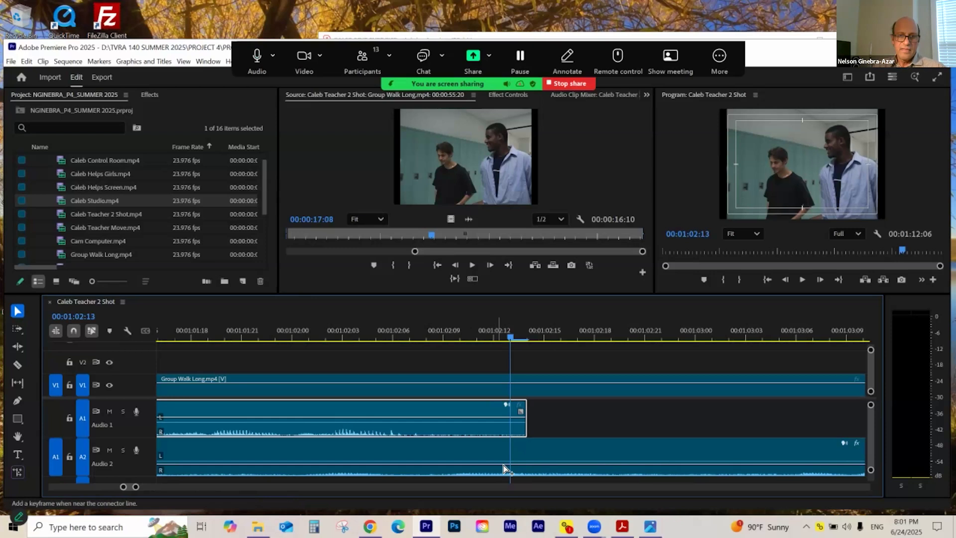
left_click(504, 465, "ctrl")
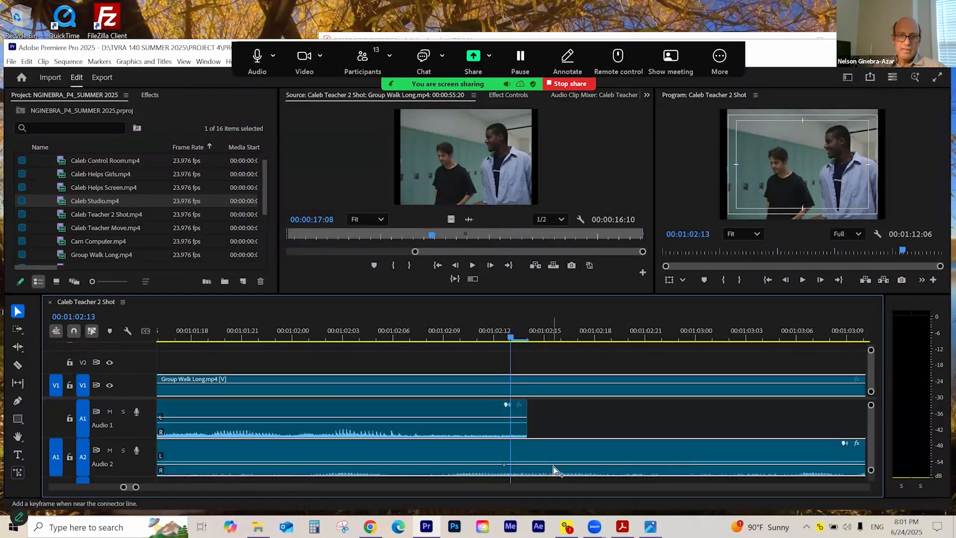
left_click(552, 465, "ctrl")
left_click_drag(585, 465, 588, 455)
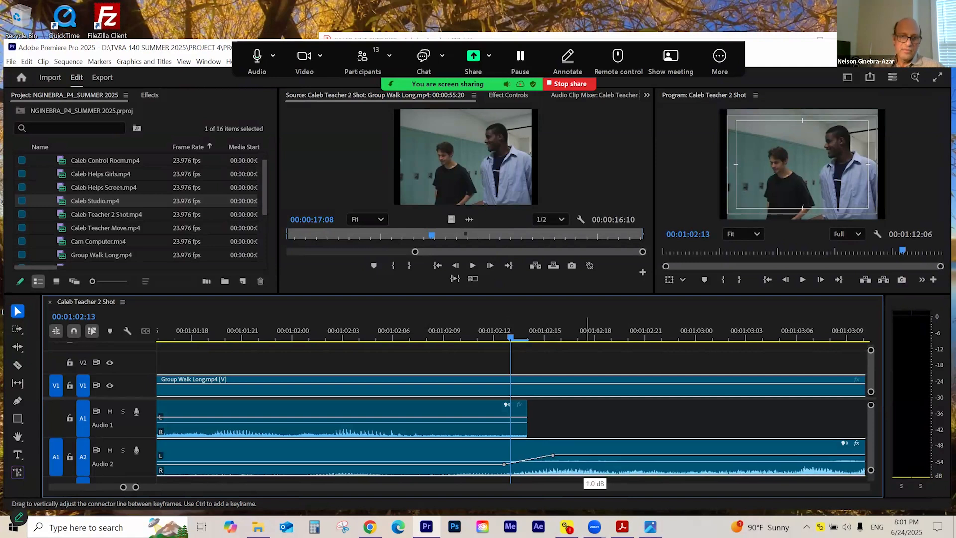
- Play from just before the end of the SOT 4_CALEB audio to check the natural sound rising through the rest of Group Walk Long
left_click(493, 339)
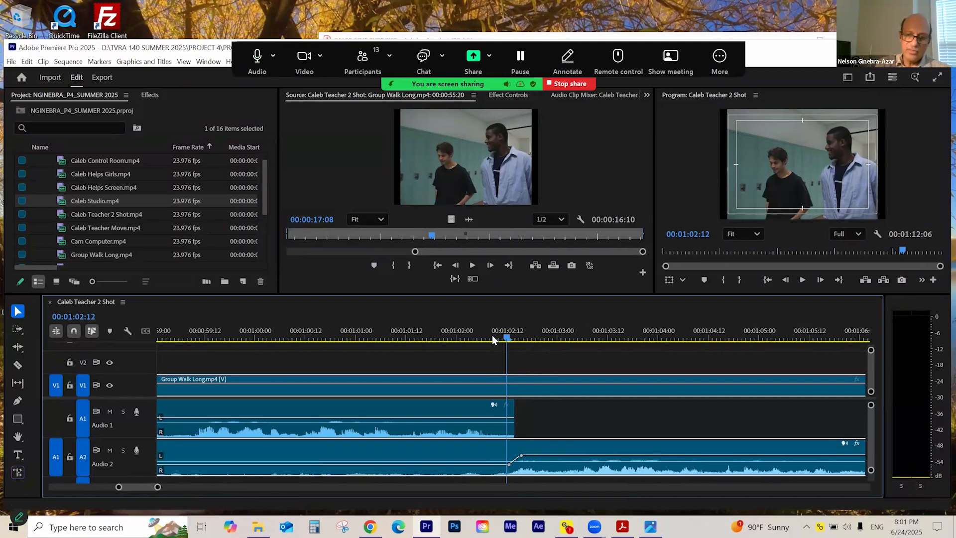
key("minus")
key("minus")
key("minus")
key("minus")
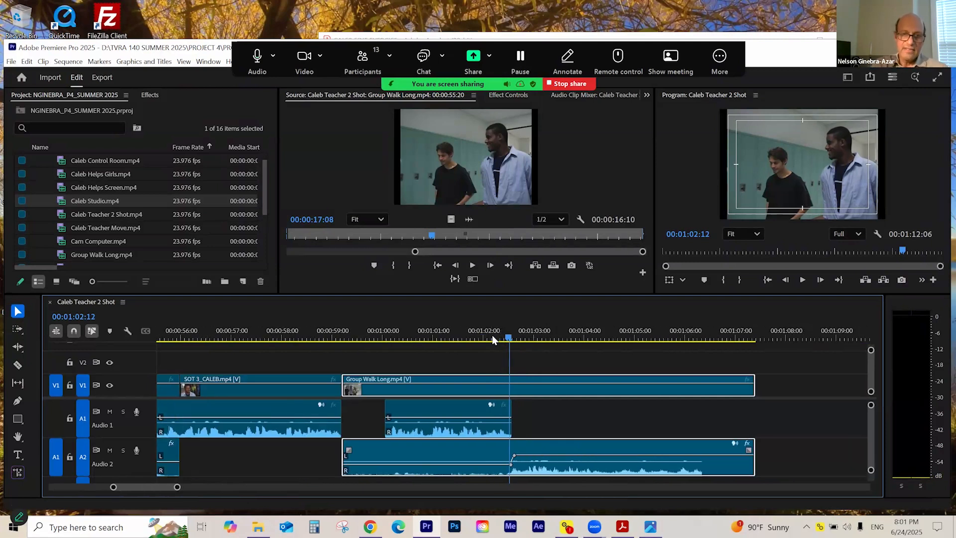
left_click(497, 337)
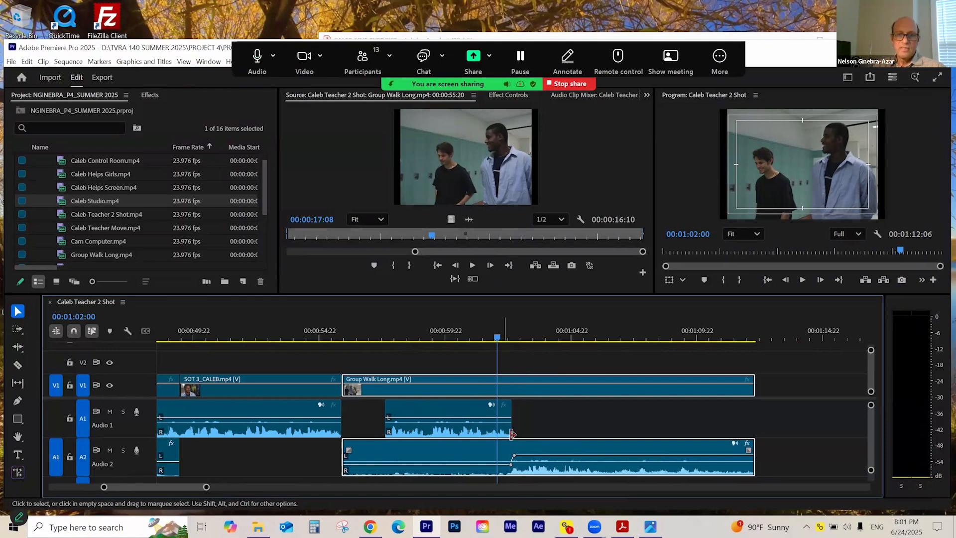
left_click(496, 340)
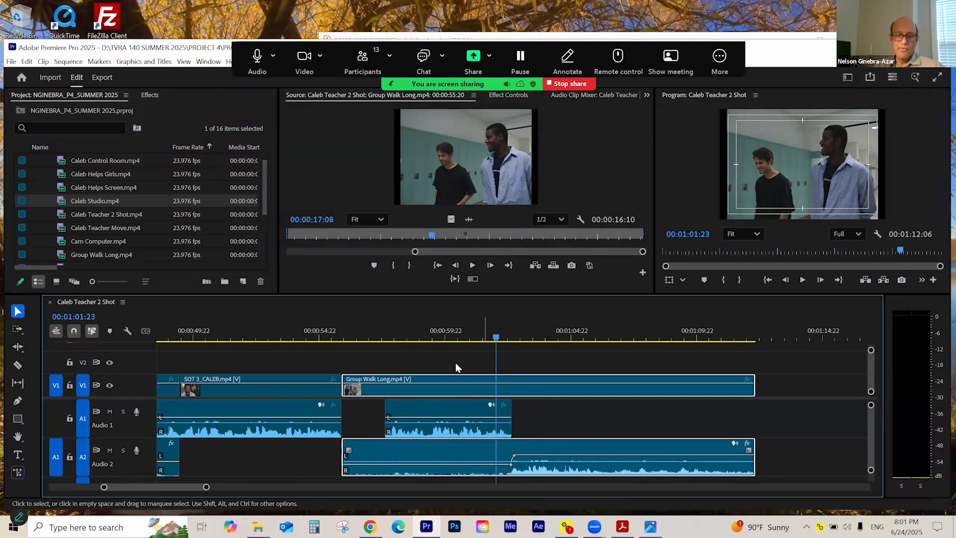
key("space")
- Return the playhead to 00:00:55:16, just before the cut from SOT 3_CALEB to Group Walk Long
left_click(451, 337)
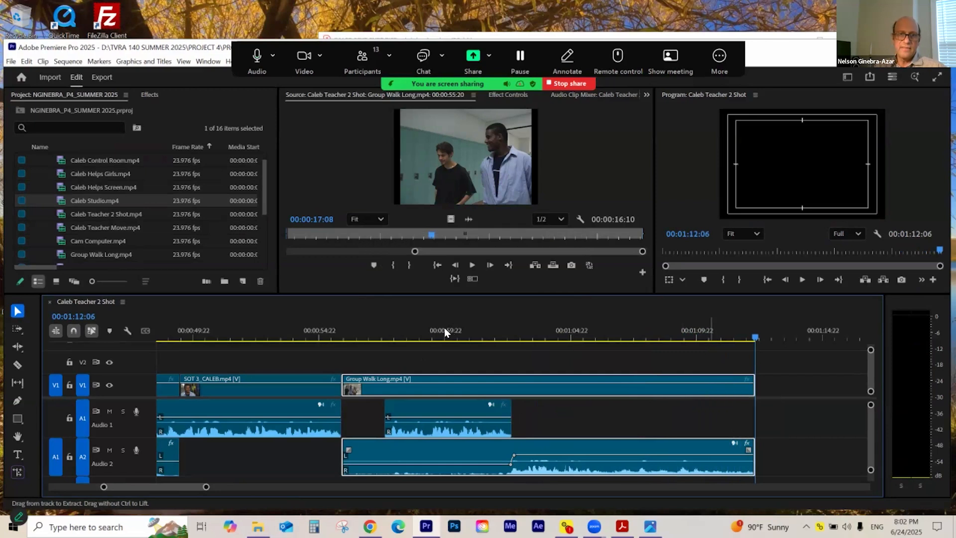
left_click(463, 332)
left_click_drag(443, 327, 337, 342)
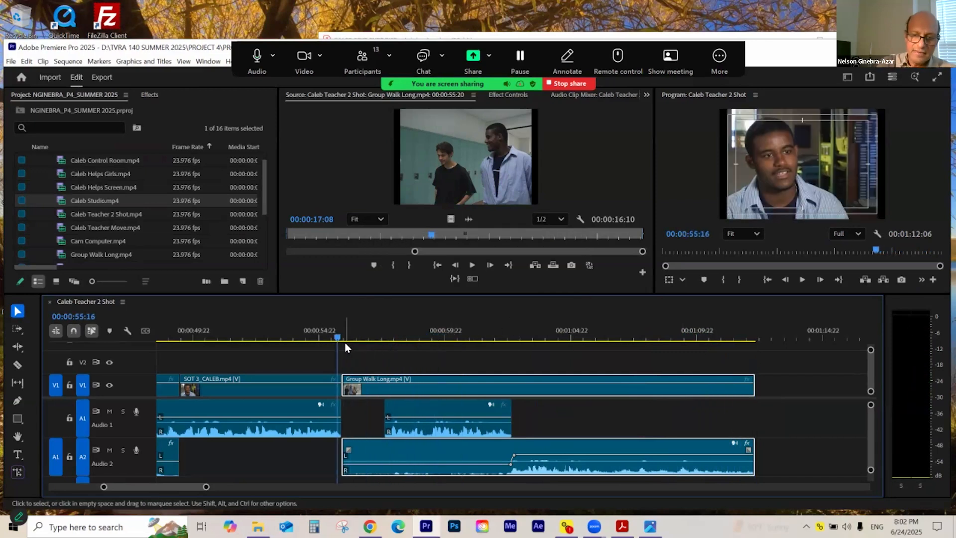
- Fit the whole sequence in the timeline, look over the Group Walk Long ending, and park the playhead at the sequence end, 00:01:12:06
key("backslash")
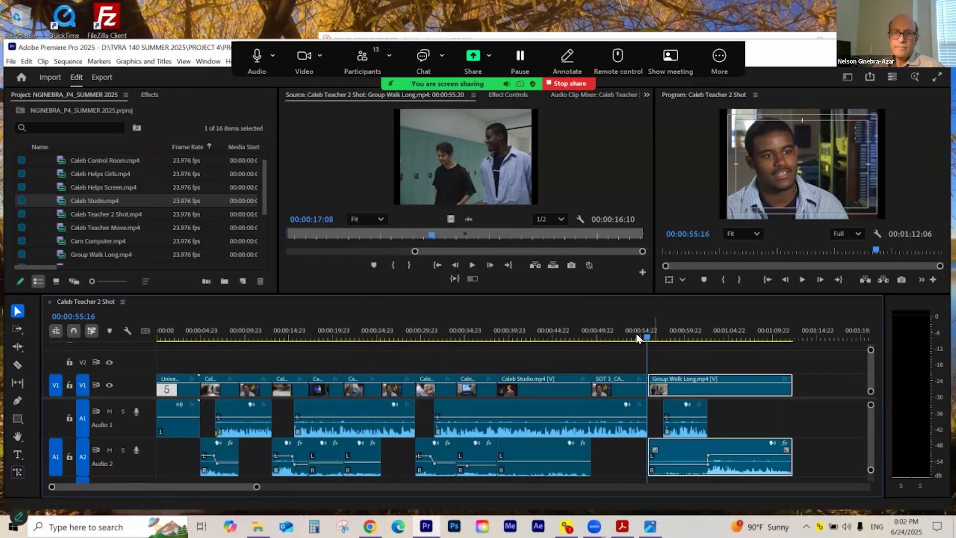
left_click(661, 335)
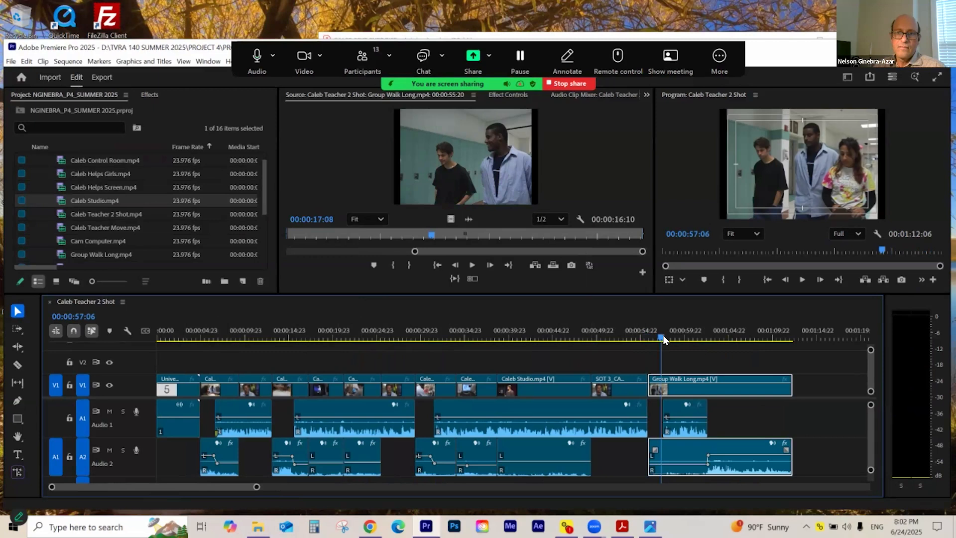
left_click(721, 422)
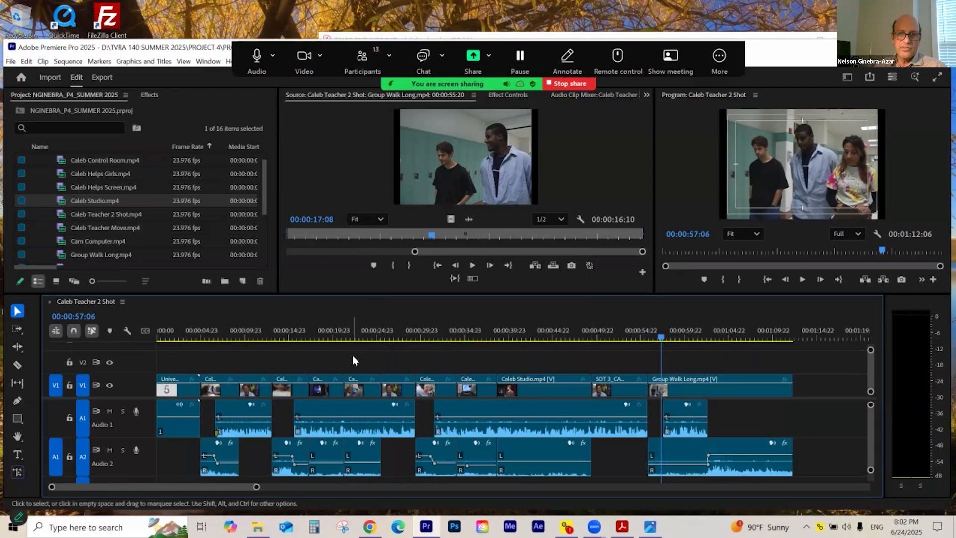
left_click(778, 336)
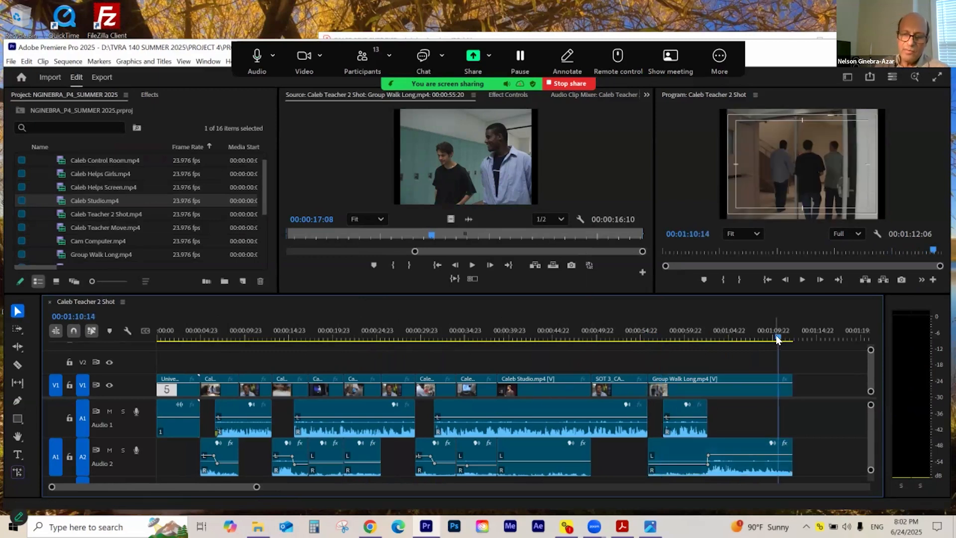
key("Down")
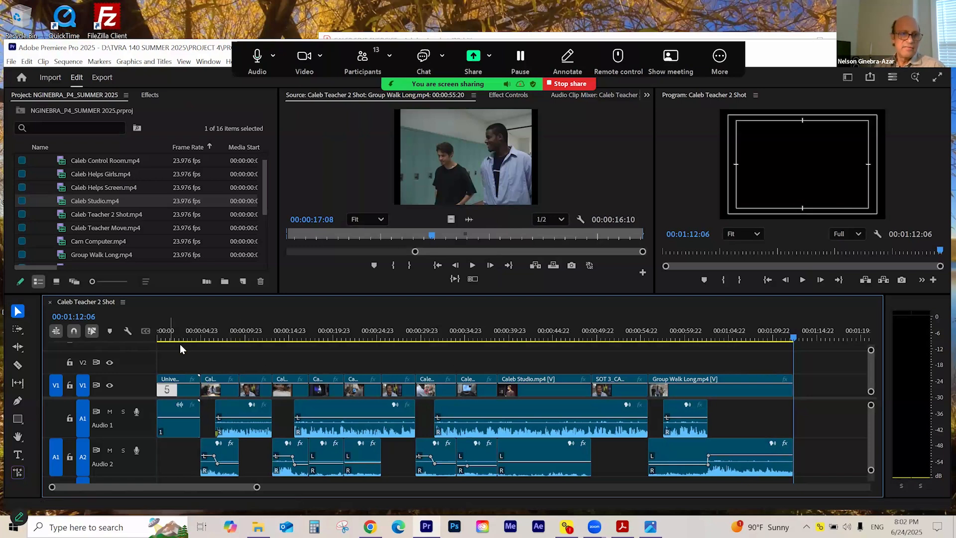
left_click(169, 332)
left_click(767, 335)
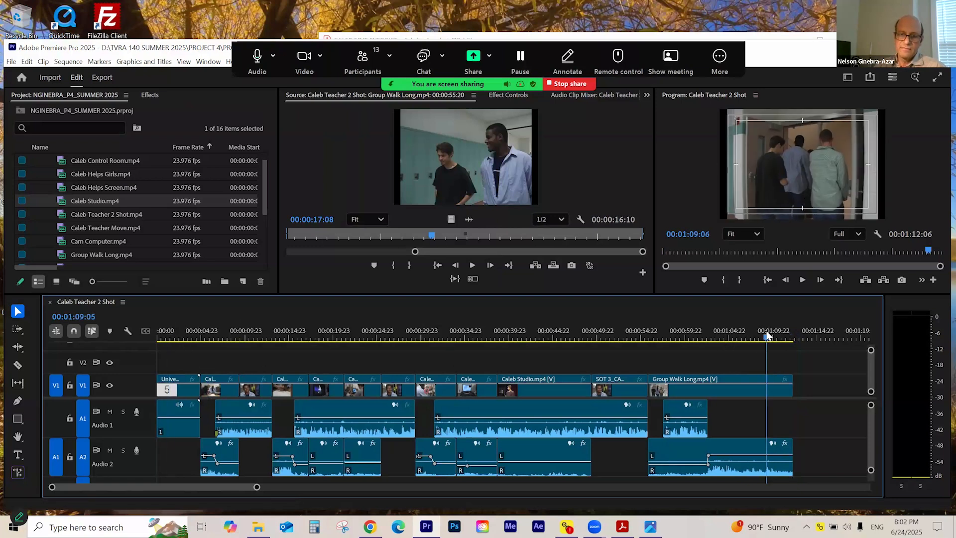
key("End")
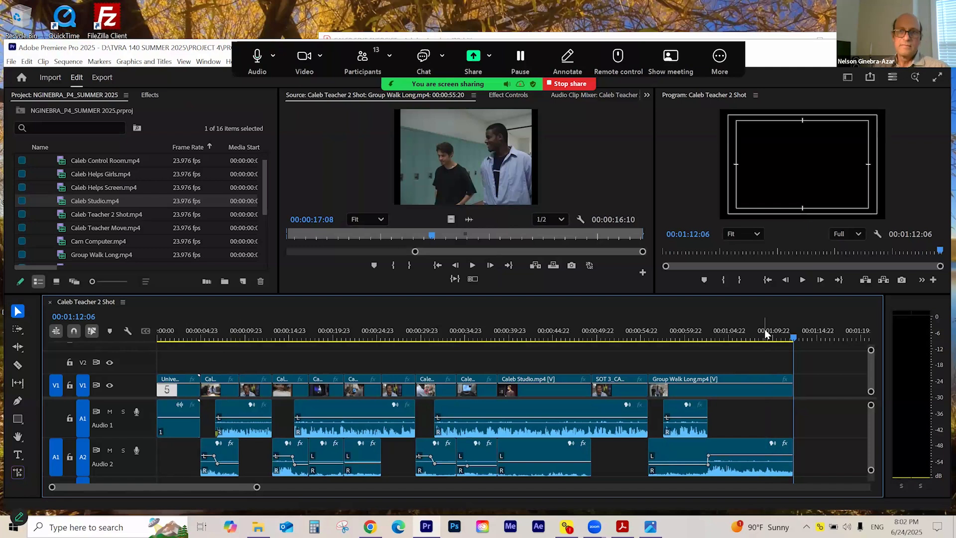
left_click(571, 83)
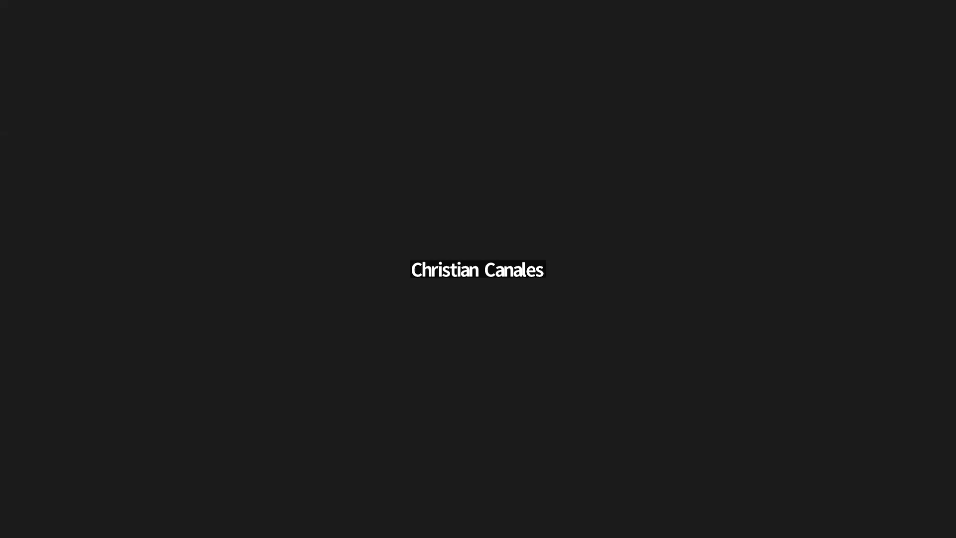
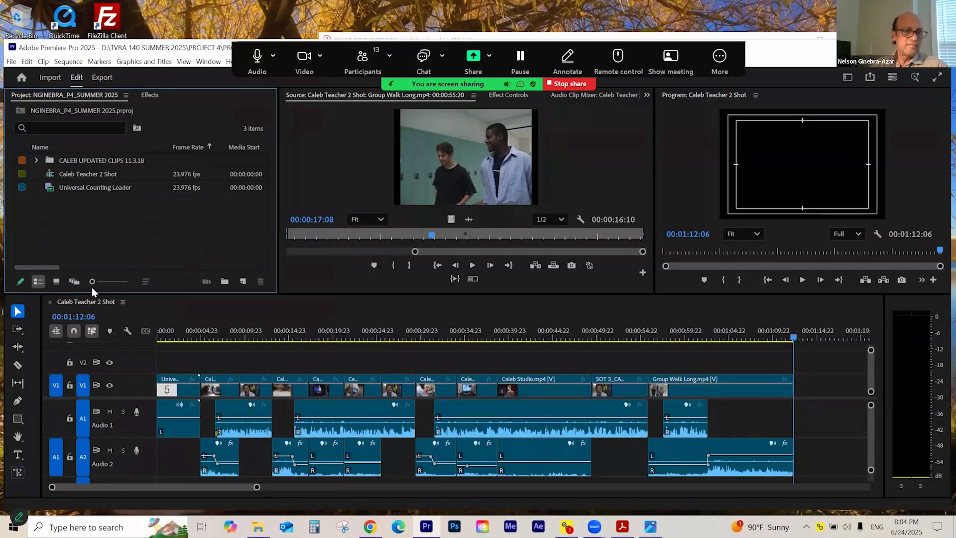
- Rename the Caleb Teacher 2 Shot sequence to the editor's initial and surname followed by _P4_SUMMER2025, and save the project
left_click(103, 177)
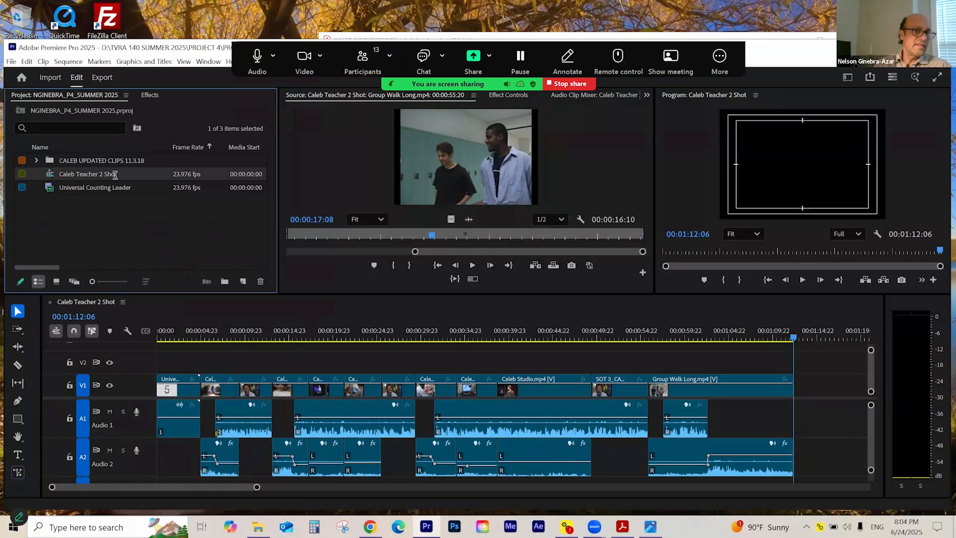
left_click(112, 247)
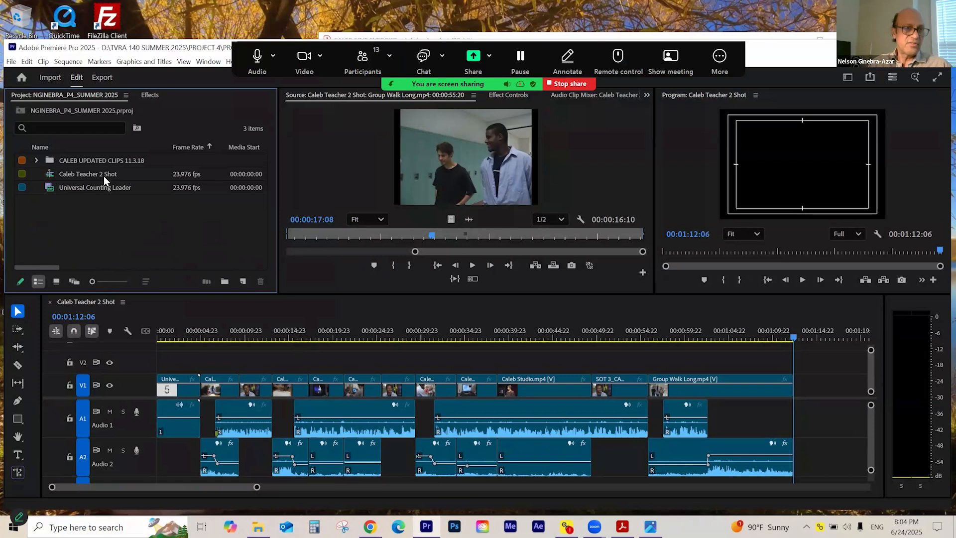
left_click(120, 178)
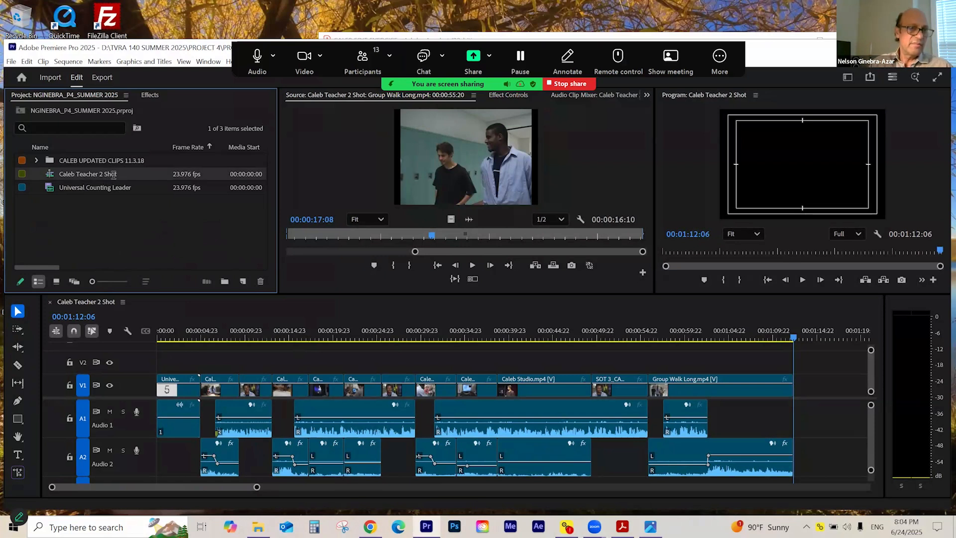
left_click(112, 175)
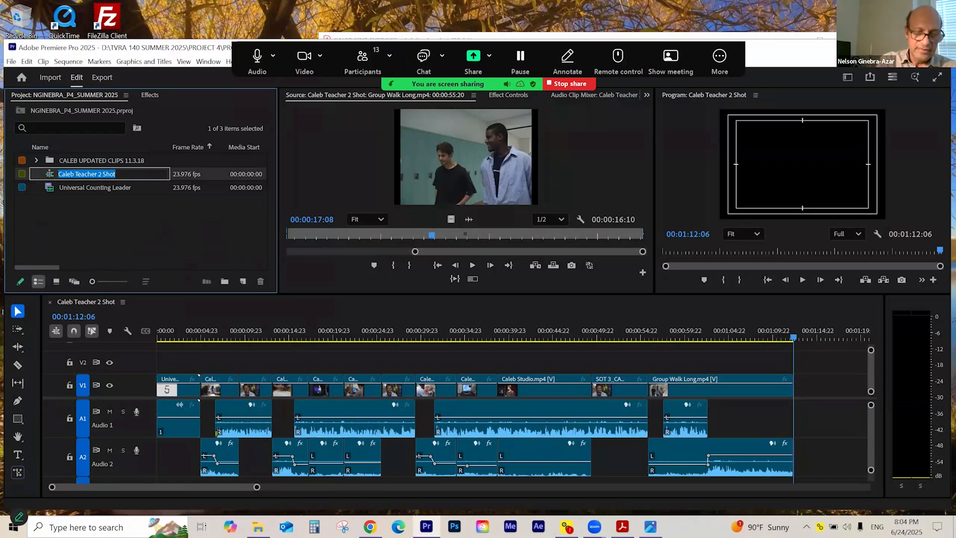
type("N")
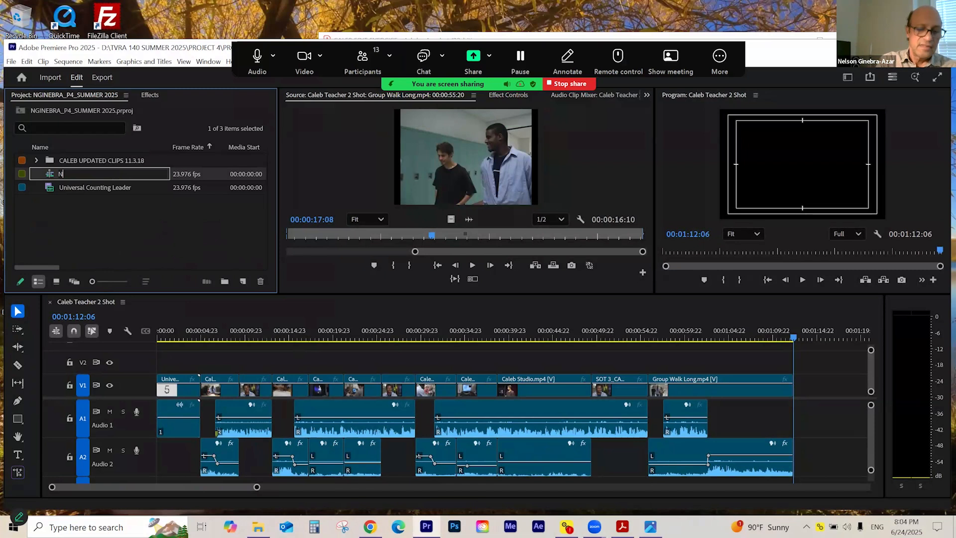
type("GINEBRA")
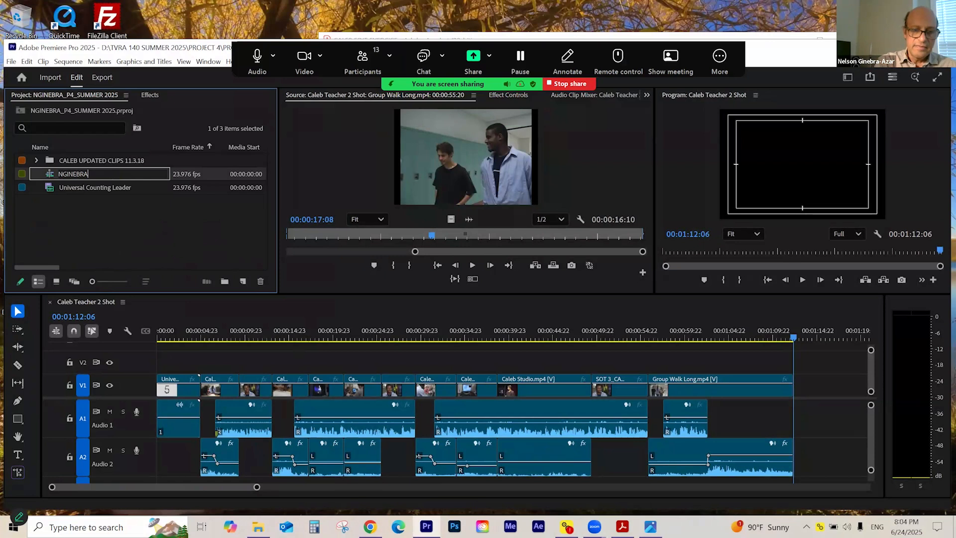
type("_P4_SUMMER")
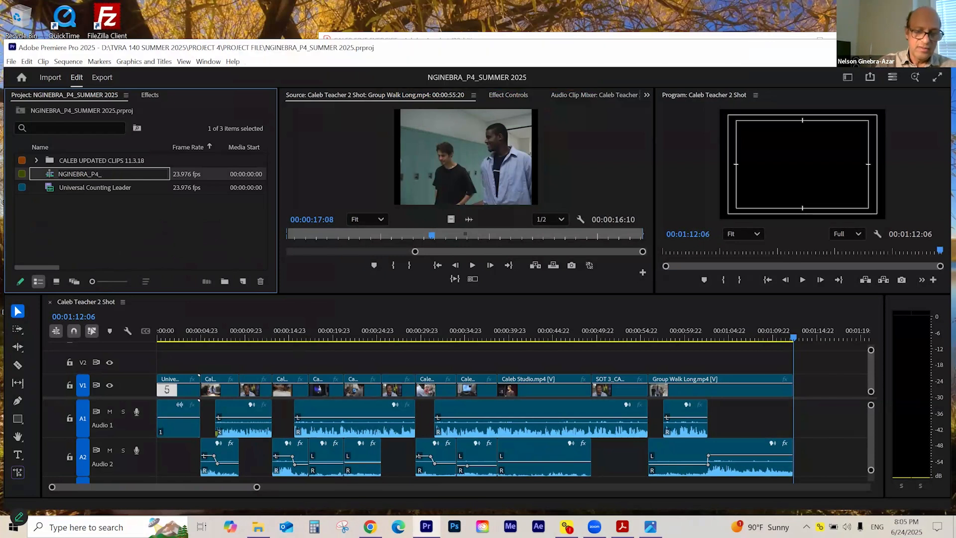
type("20")
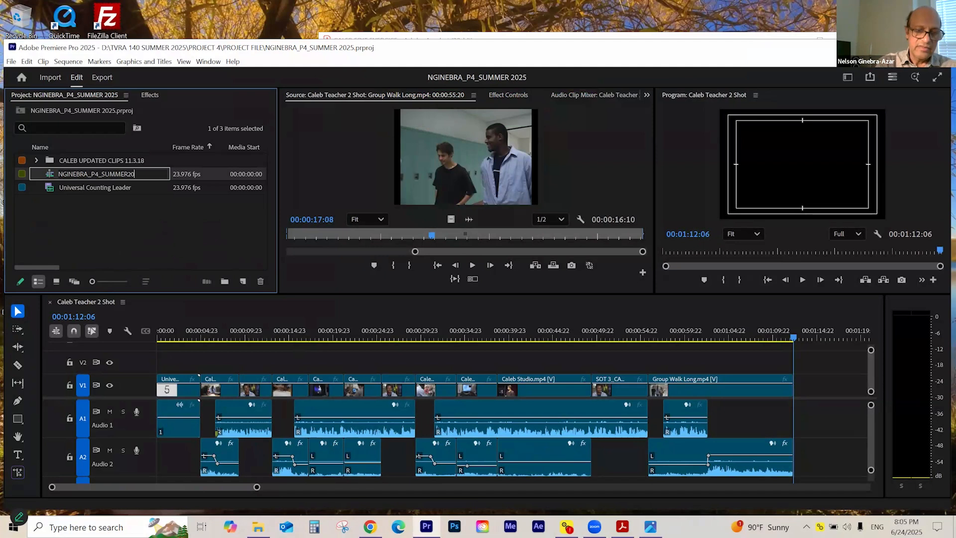
type("25")
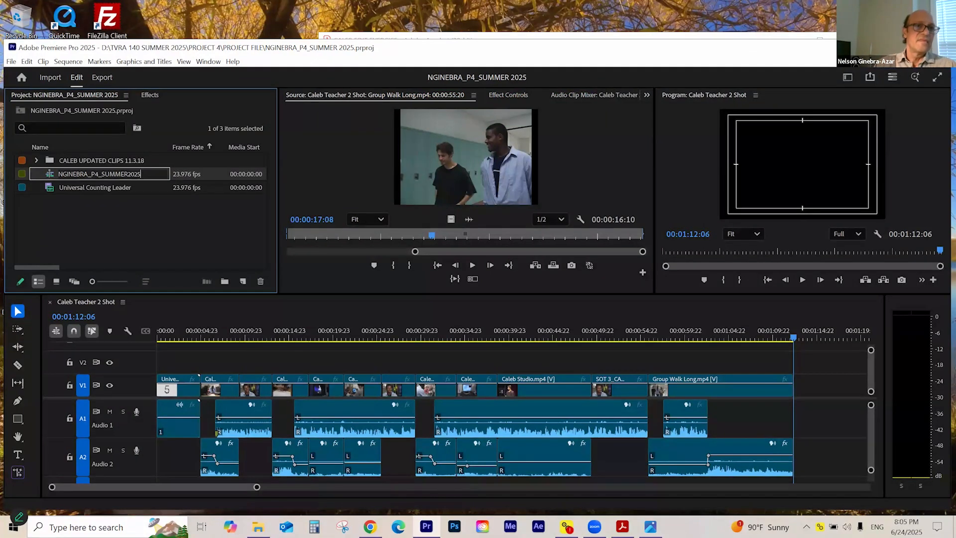
left_click(200, 238)
key("ctrl+s")
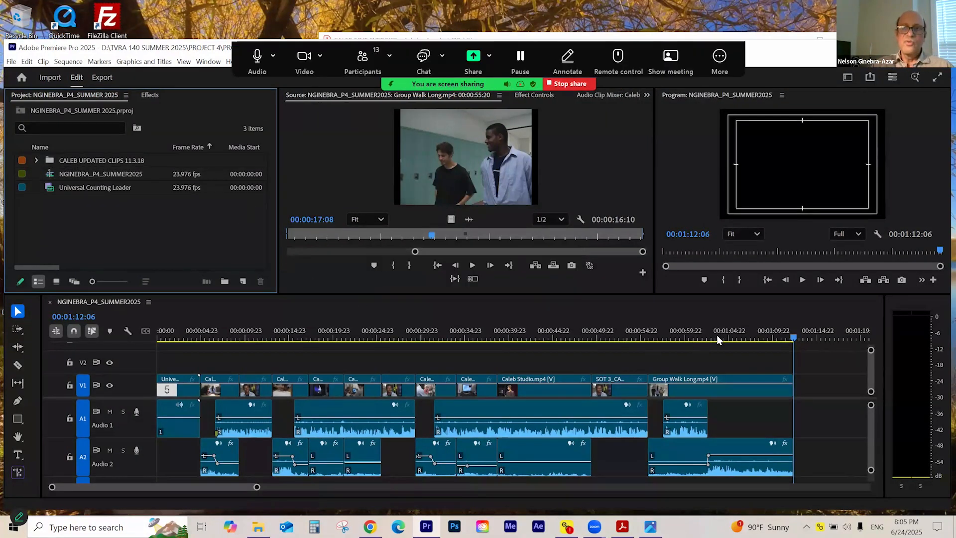
- Look through the frames of Group Walk Long between 00:01:01:03 and 00:01:04:15, with the clip selected in the timeline
left_click(716, 338)
left_click(696, 338)
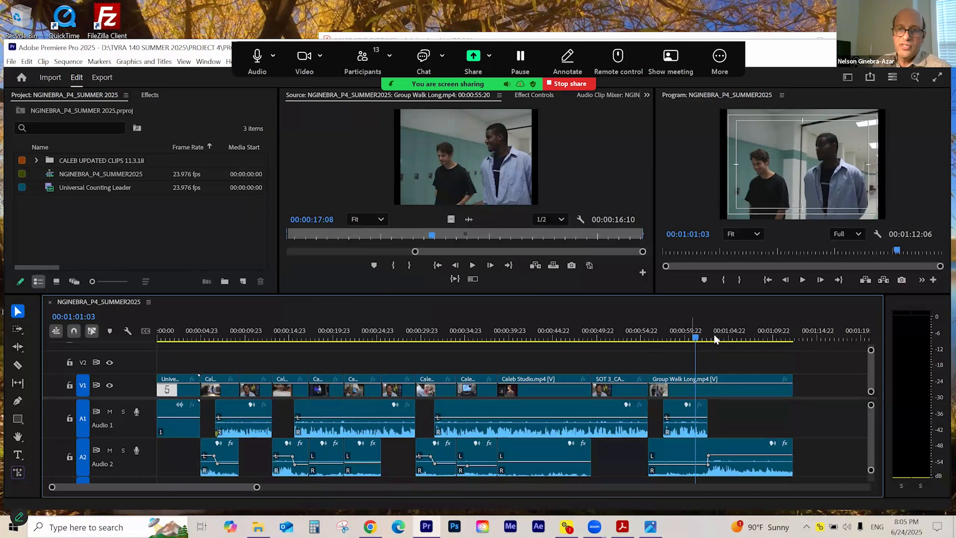
left_click(718, 338)
left_click(730, 392)
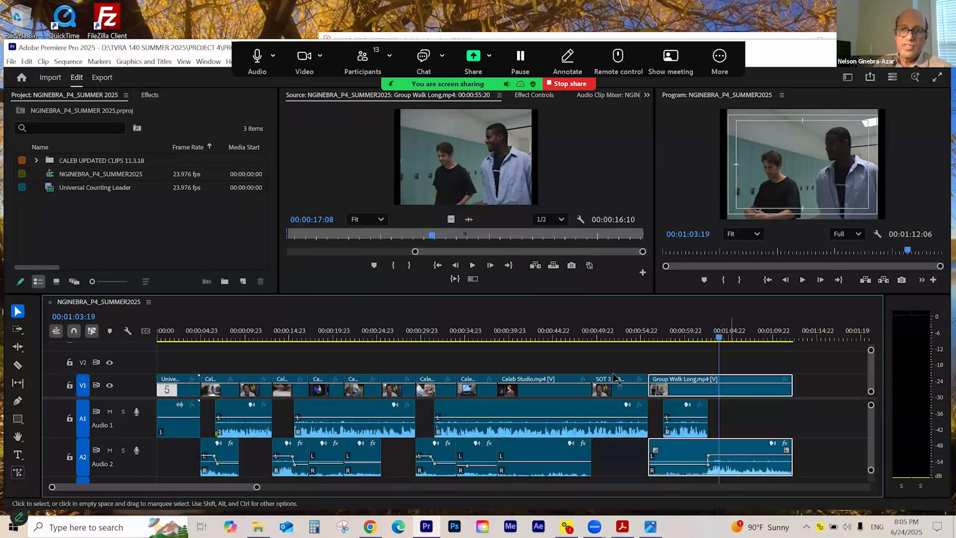
left_click(726, 338)
- Duplicate the renamed sequence in the project and slightly widen the project list's Name column
left_click(77, 207)
right_click(49, 175)
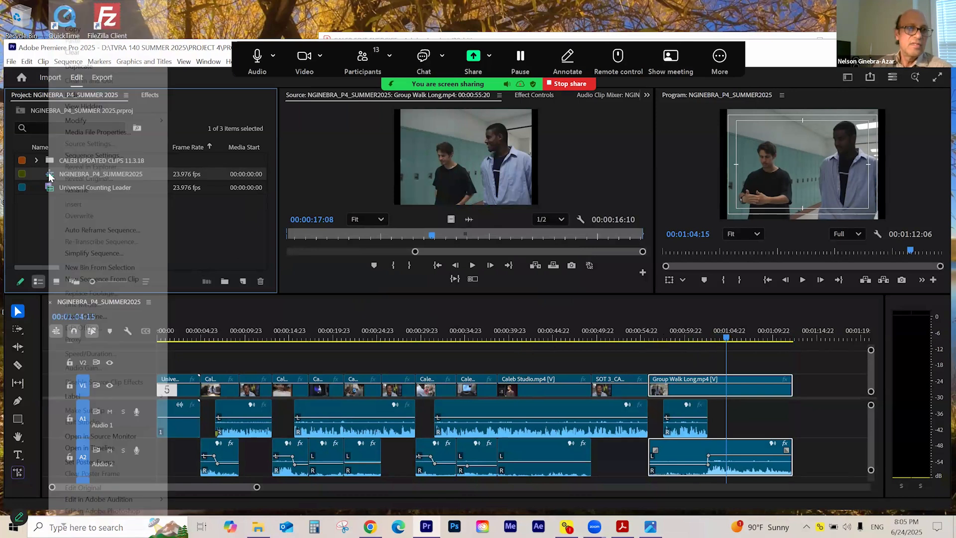
left_click(79, 67)
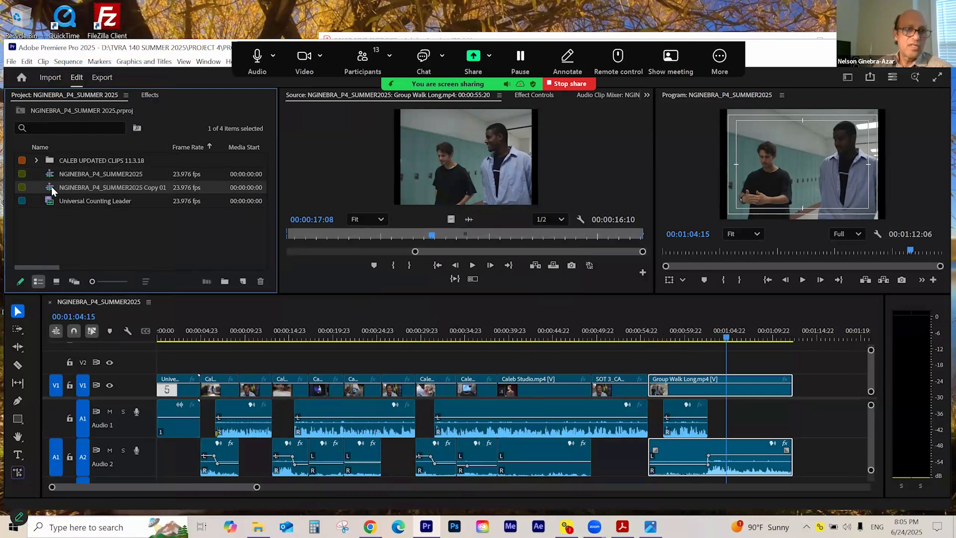
left_click(564, 338)
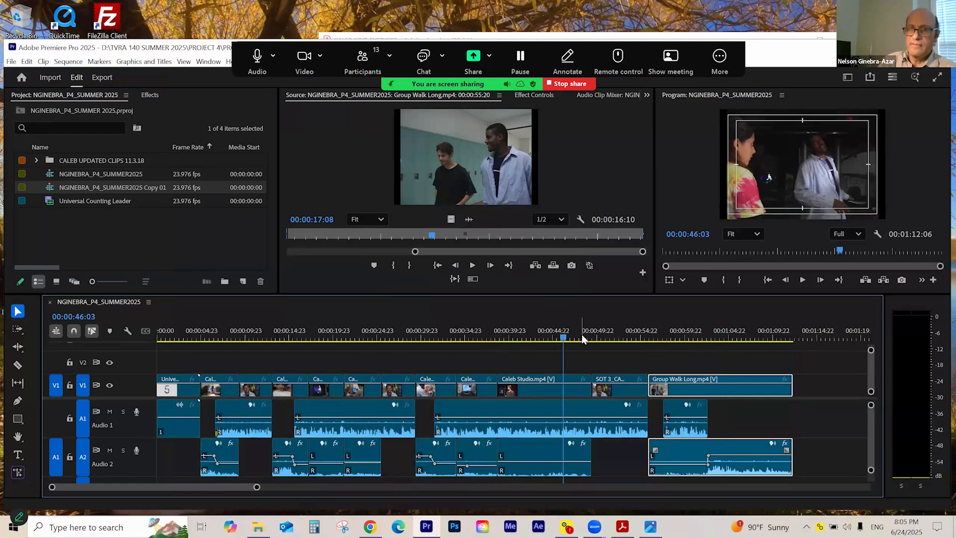
left_click(51, 175)
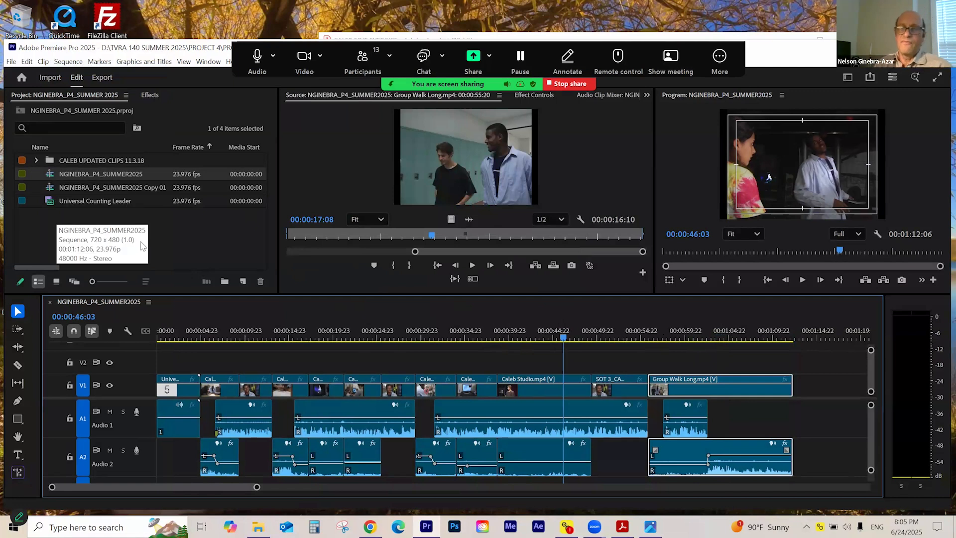
left_click(181, 236)
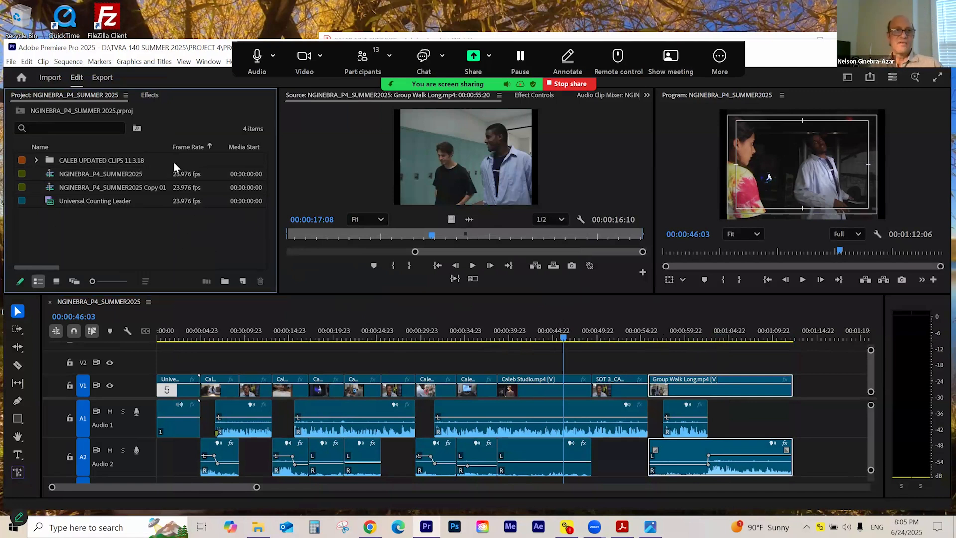
left_click_drag(170, 149, 176, 148)
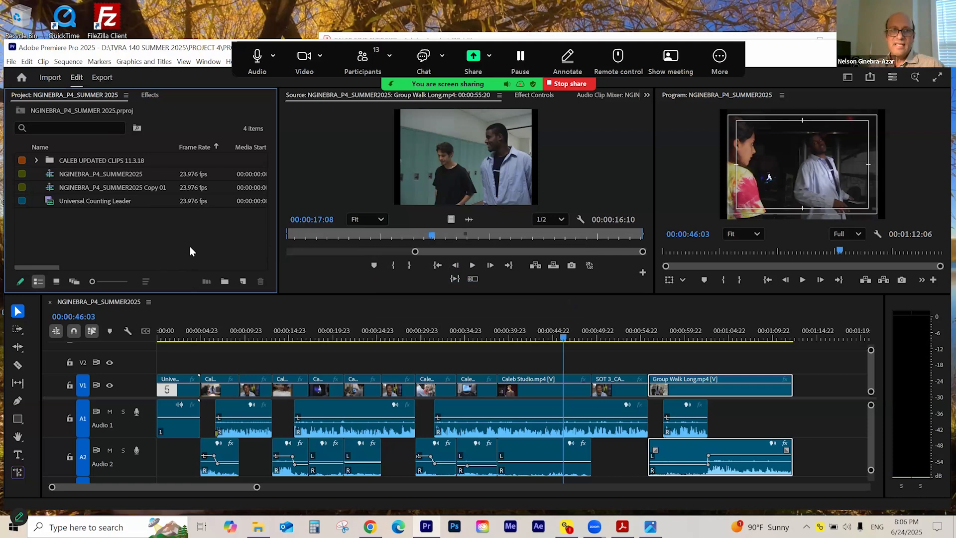
- Place the playhead at 00:01:10:04 near the end of Group Walk Long and raise the video/audio track divider to reveal Audio 3
left_click(733, 334)
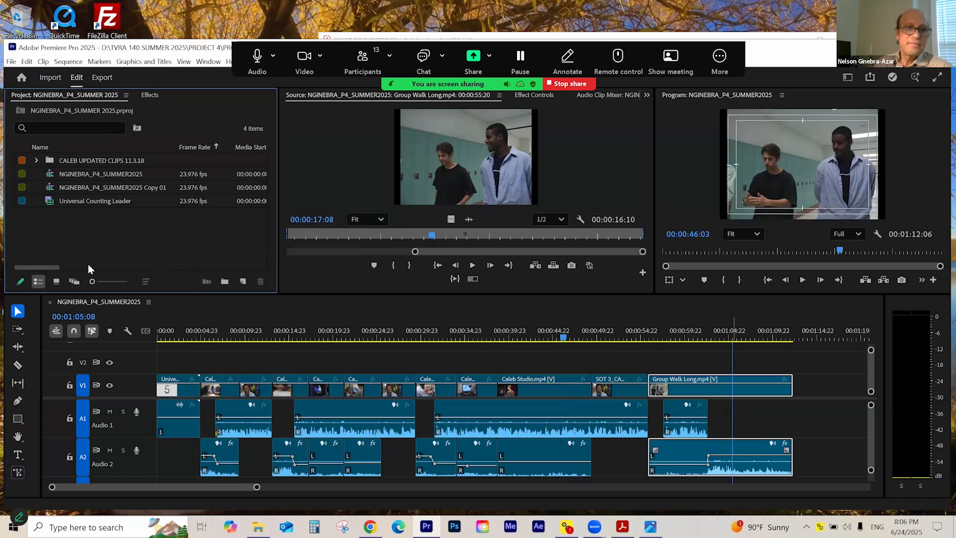
left_click(775, 338)
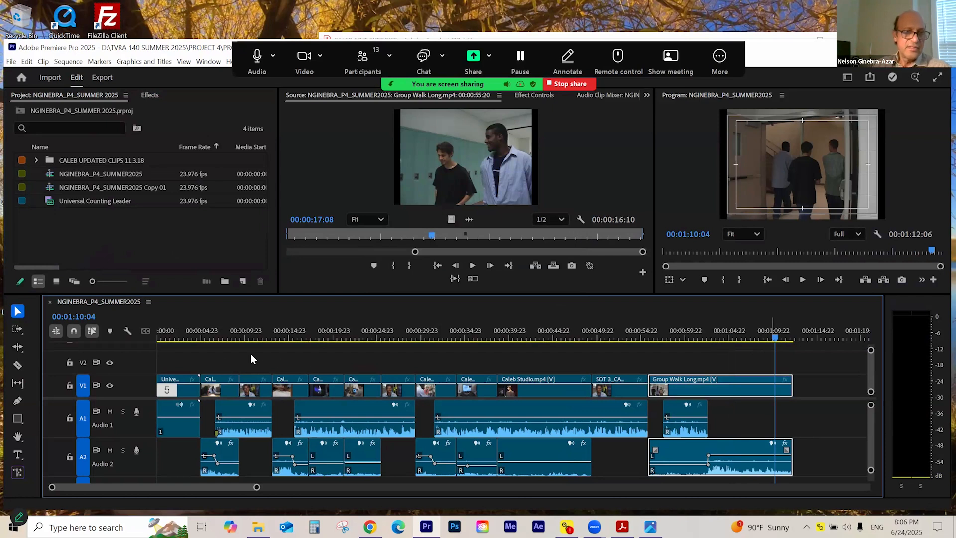
left_click_drag(130, 398, 130, 384)
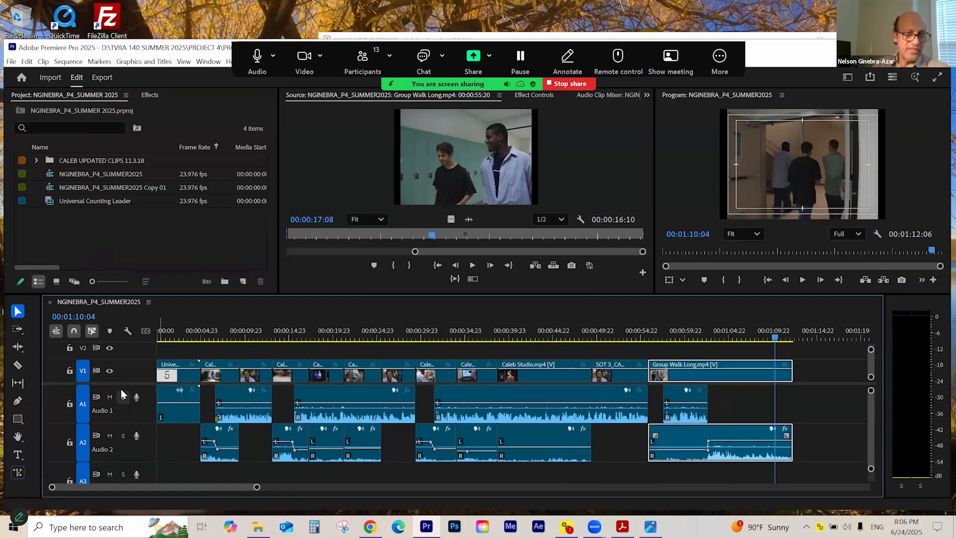
- Resize the timeline tracks to make room for Audio 3, and load 29 Track 29.mp3 from the CALEB UPDATED CLIPS 11.3.18 bin into the source monitor
left_click_drag(123, 379, 132, 371)
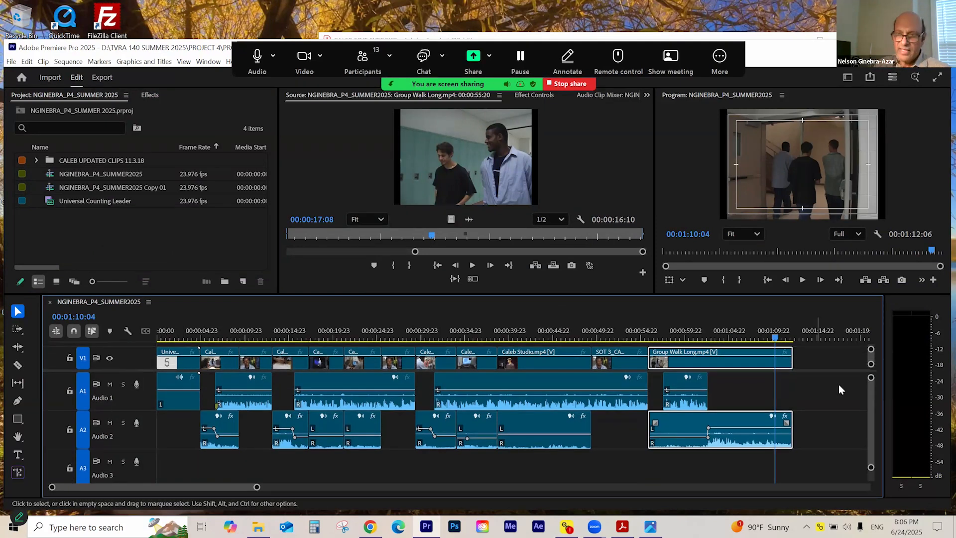
left_click_drag(870, 377, 871, 376)
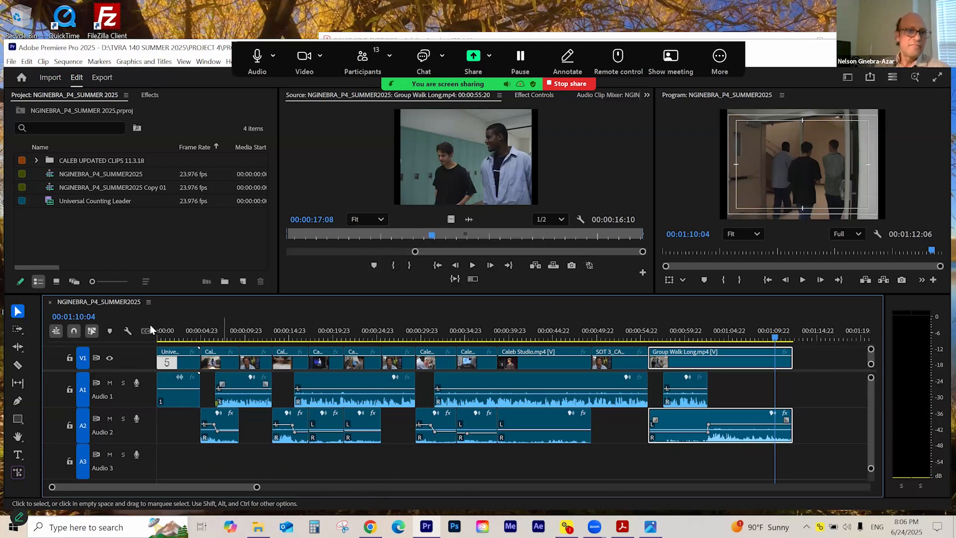
left_click(101, 220)
left_click(36, 160)
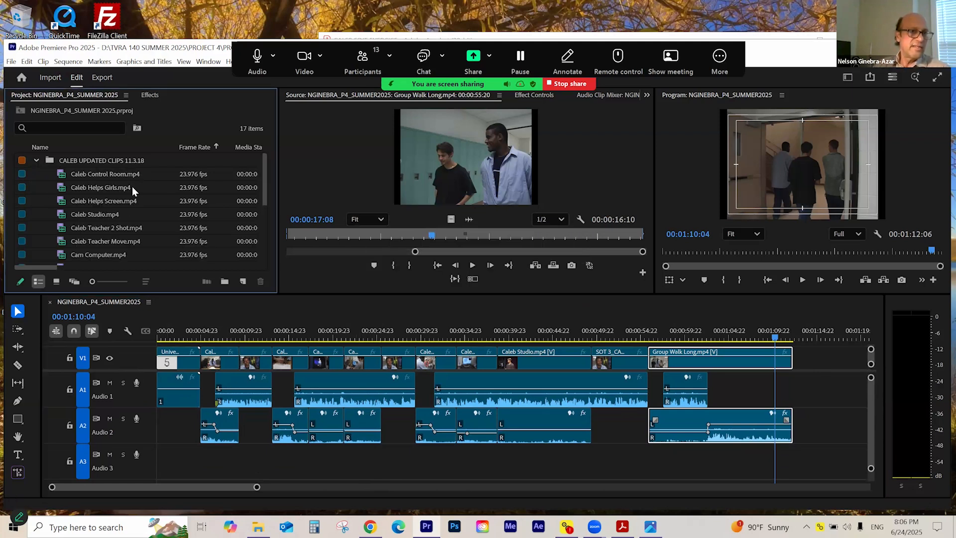
scroll(120, 211, "down", 4)
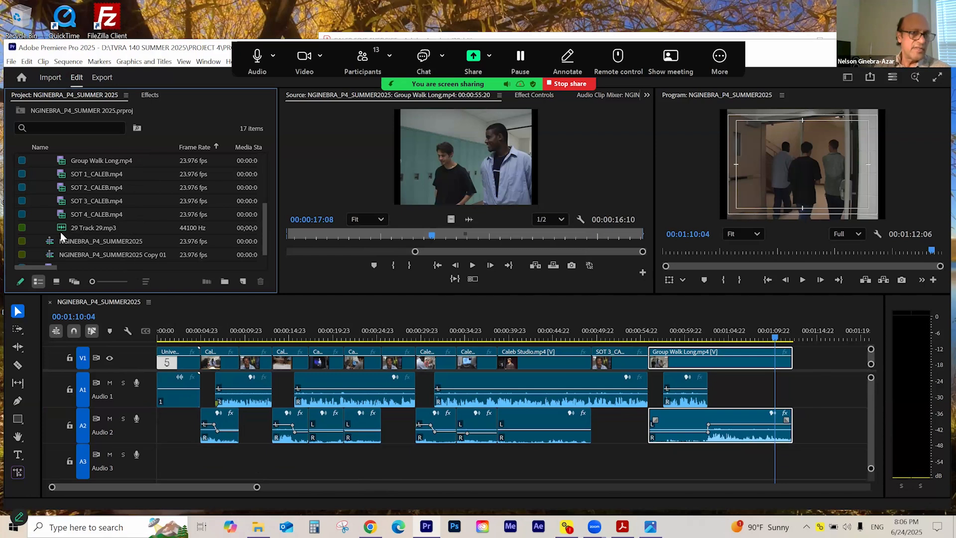
left_click(68, 229)
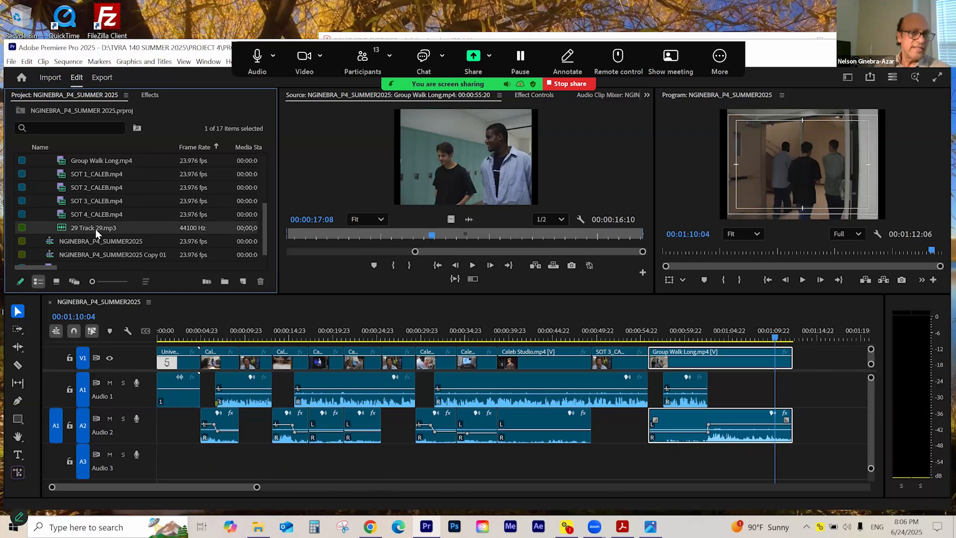
double_click(63, 229)
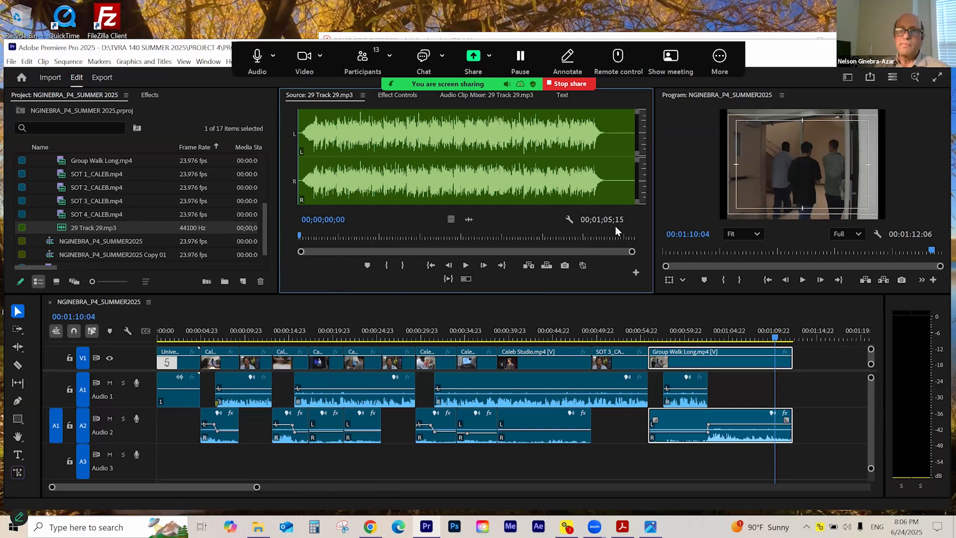
- Preview the opening of 29 Track 29.mp3 and its ending from 00;00;57;03 in the source monitor
left_click(467, 265)
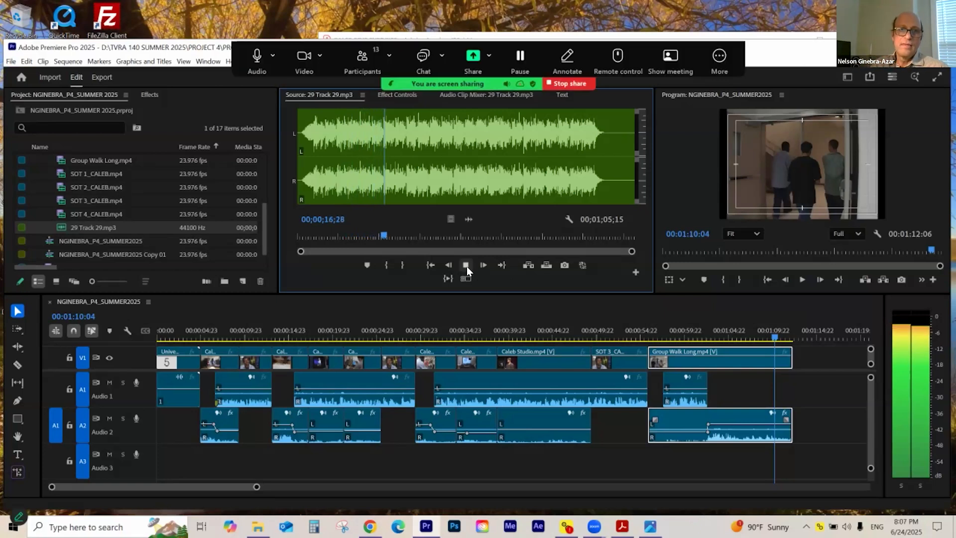
left_click(467, 268)
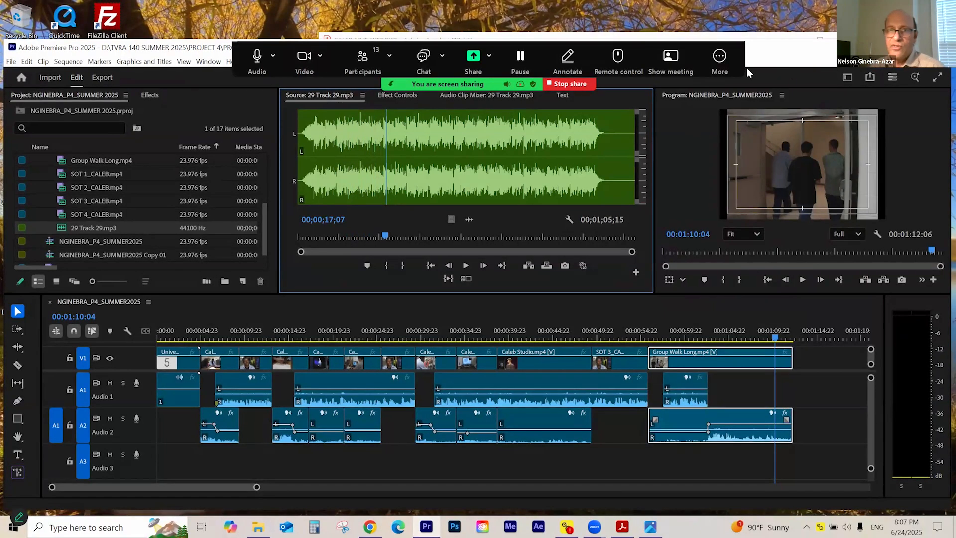
scroll(689, 189, "up", 1)
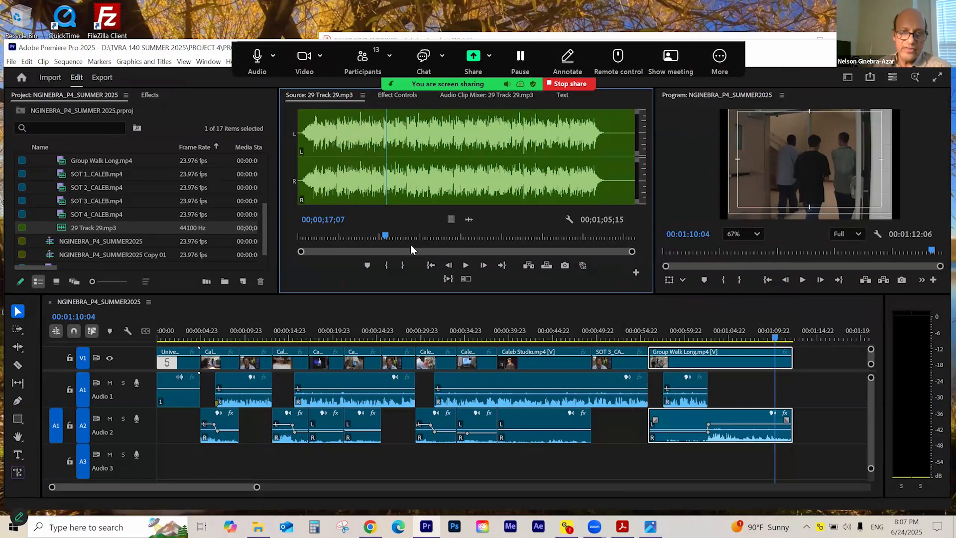
mouse_move(403, 240)
left_mouse_down()
mouse_move(598, 239)
mouse_move(315, 225)
mouse_move(308, 237)
mouse_move(422, 237)
left_mouse_up()
left_click_drag(566, 234, 590, 237)
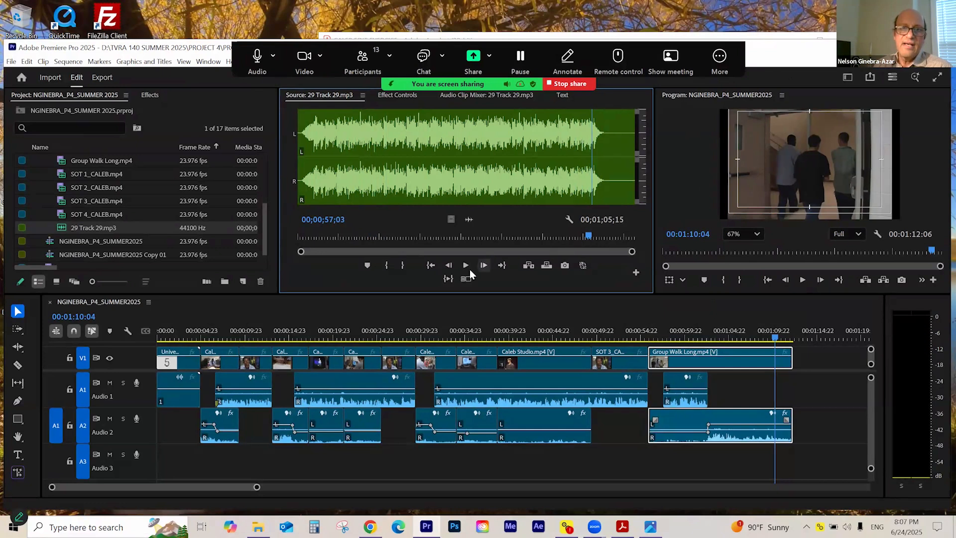
key("space")
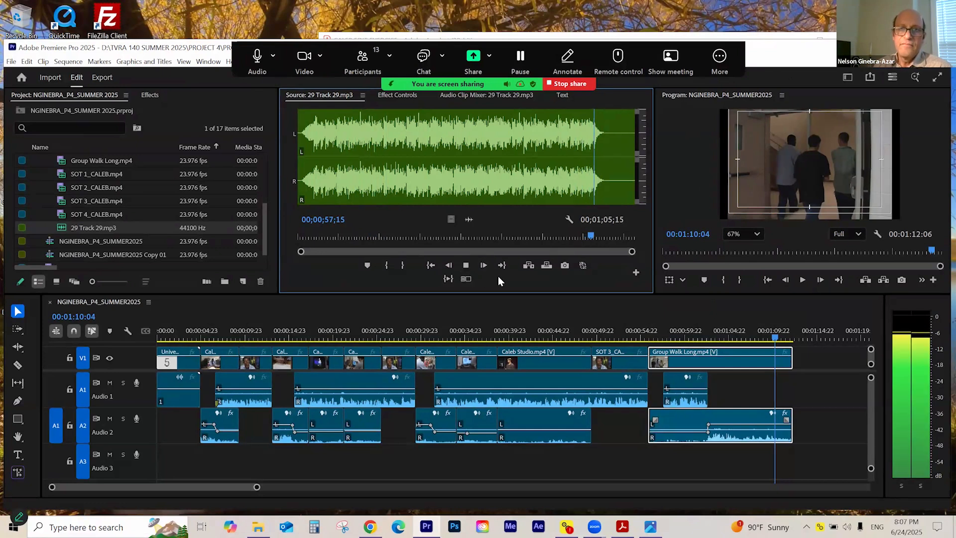
left_click(467, 266)
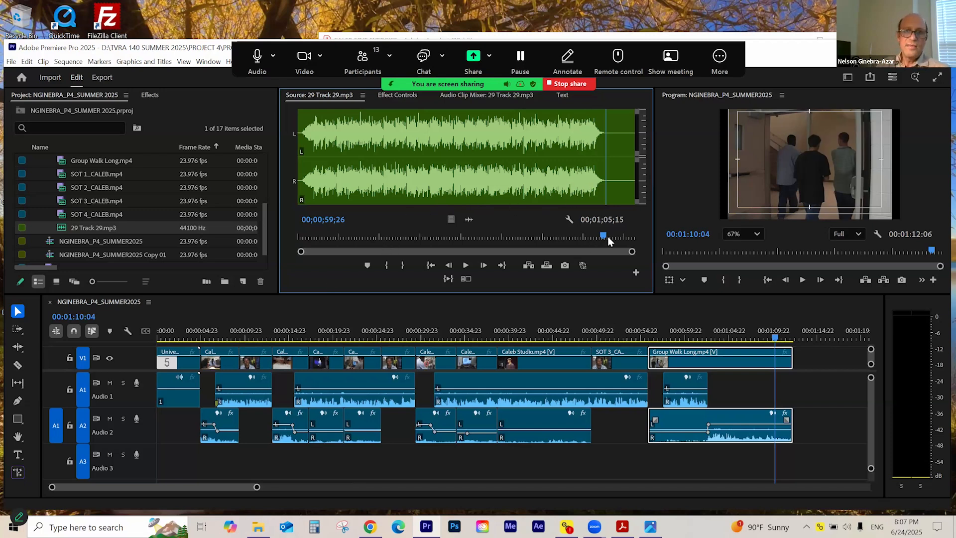
- Place the audio of 29 Track 29.mp3 from its beginning on Audio 3, starting at 00:00:05:00 under Caleb Teacher 2 Shot.mp4
left_click_drag(621, 234, 292, 241)
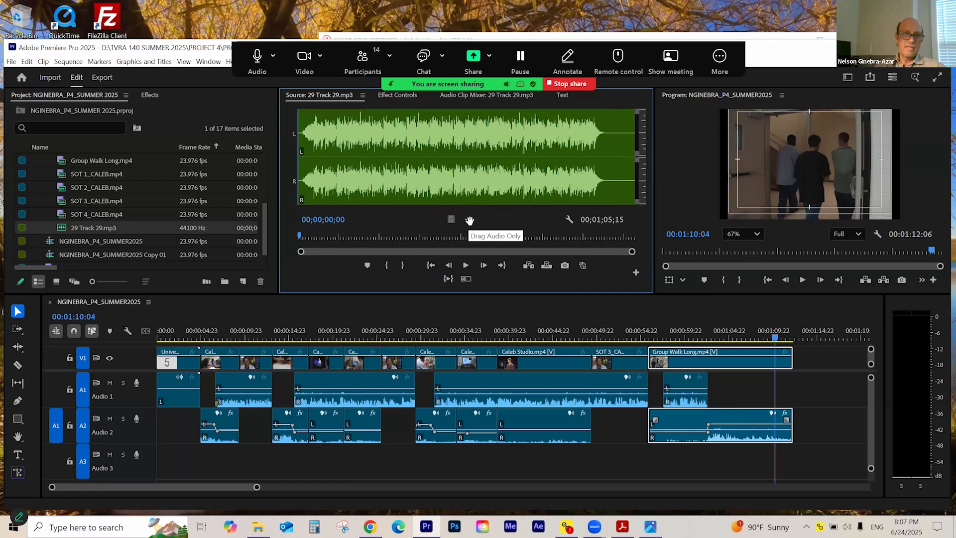
left_click_drag(469, 220, 202, 466)
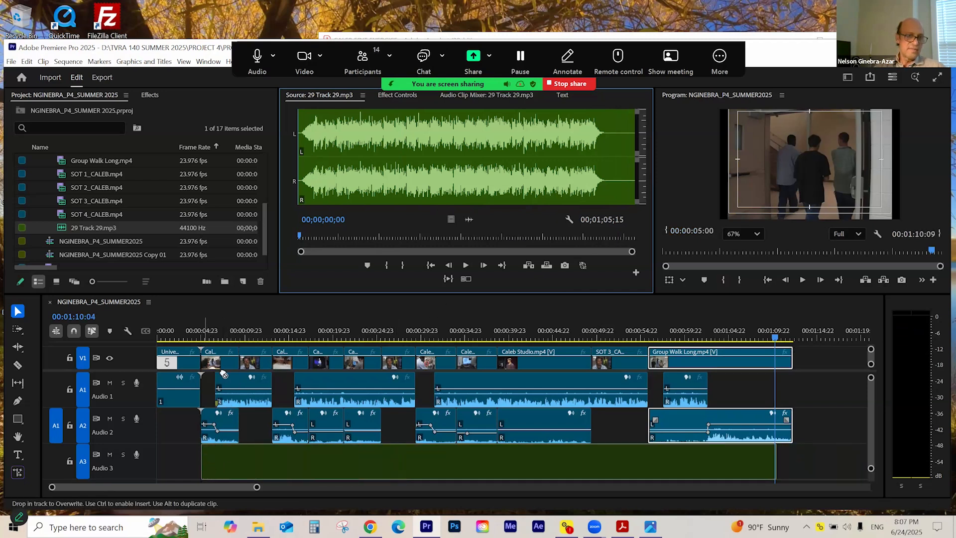
left_click_drag(223, 370, 216, 366)
- Try trimming the music clip's quiet opening at 00:00:05:22 and sliding it back to the start of Caleb Teacher 2 Shot.mp4
left_click(207, 333)
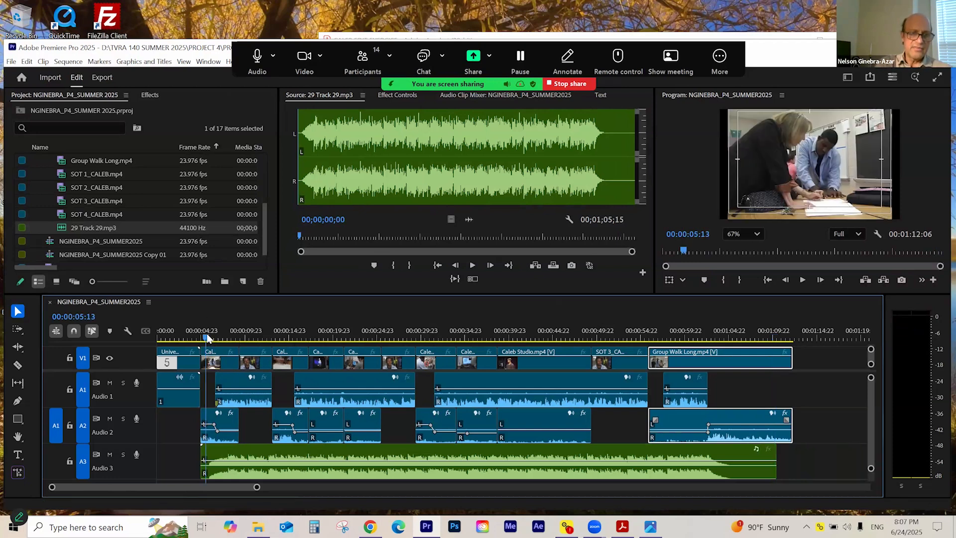
key("=")
key("=")
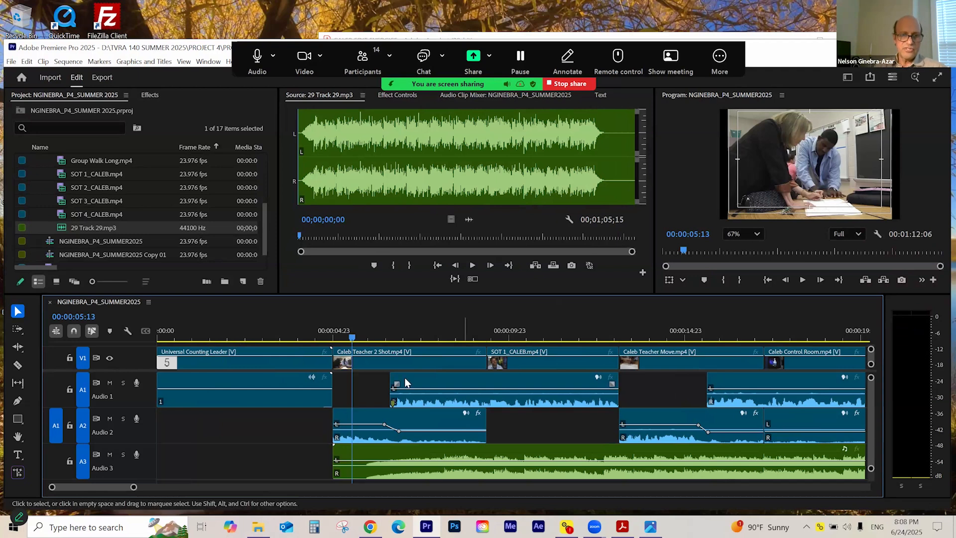
left_click_drag(358, 337, 367, 339)
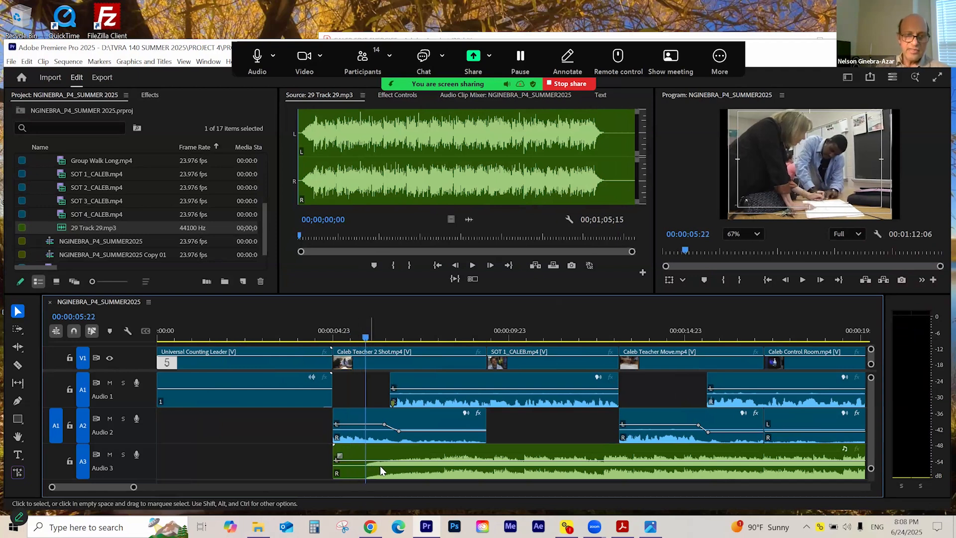
left_click_drag(334, 454, 366, 451)
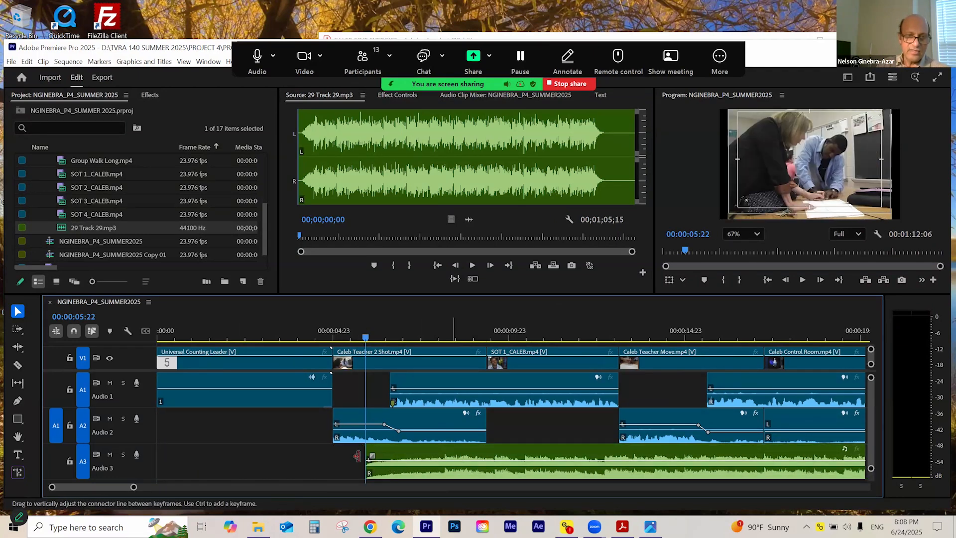
key("ctrl+z")
left_click(403, 462)
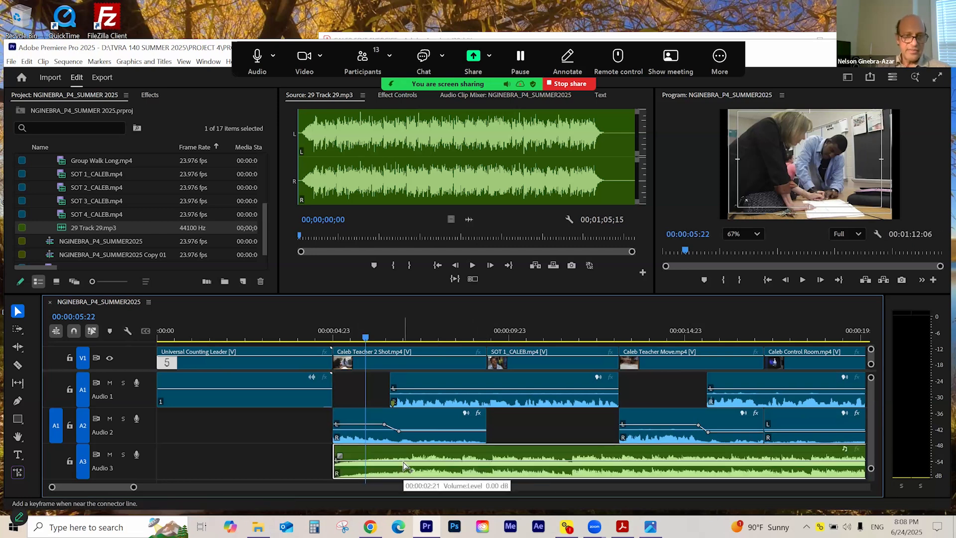
key("ctrl+z")
key("ctrl+z")
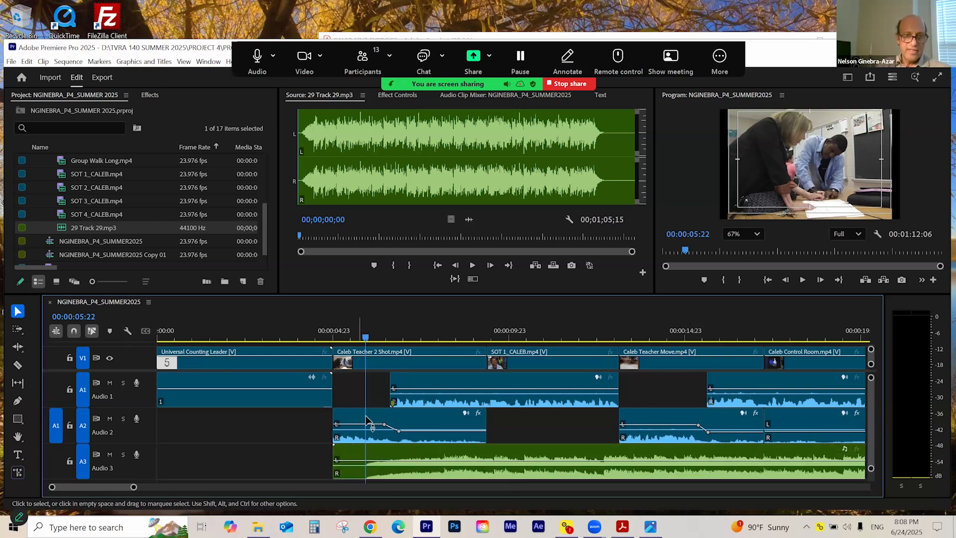
- Play the sequence from 00:00:05:07 to find where the music on Audio 3 becomes audible
left_click(344, 339)
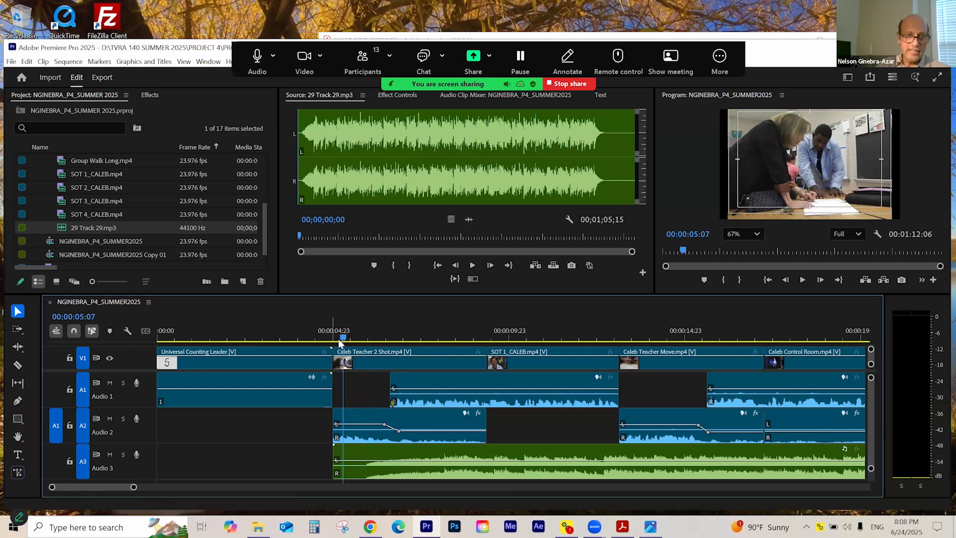
key("space")
key("space")
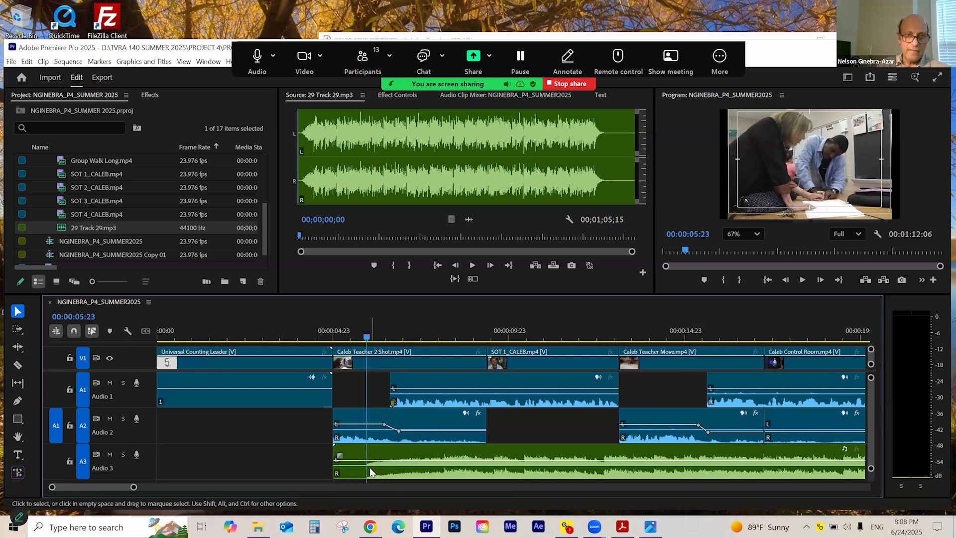
key("space")
key("space")
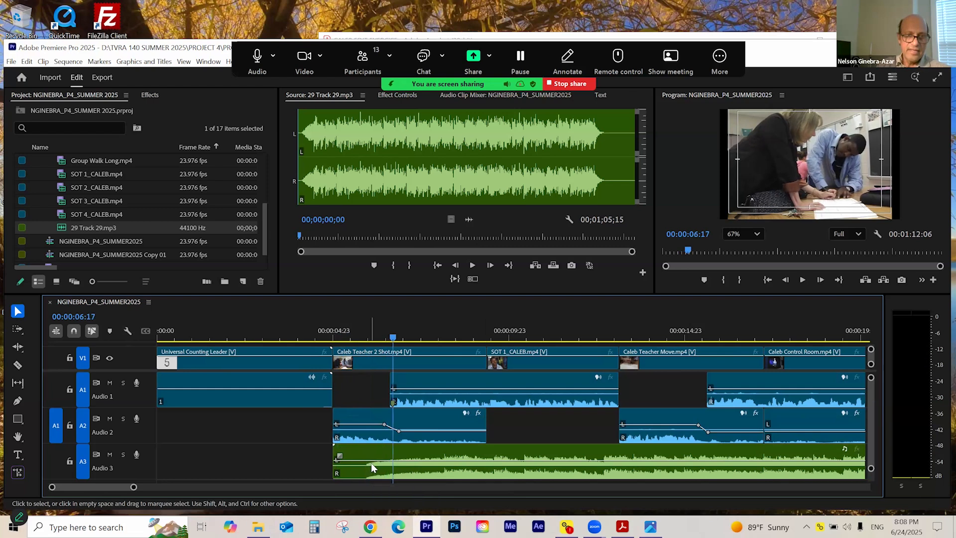
- Trim the music clip's quiet opening on Audio 3 to about 00:00:05:22 and move the clip back to start at 00:00:05:00
left_click(377, 339)
key("equal")
key("equal")
key("equal")
key("equal")
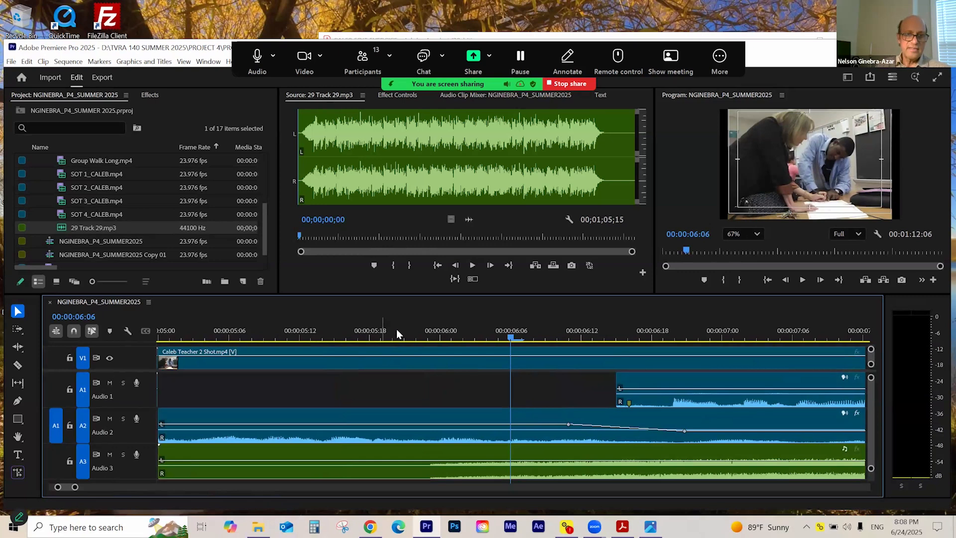
left_click(397, 331)
scroll(396, 327, "up", 3)
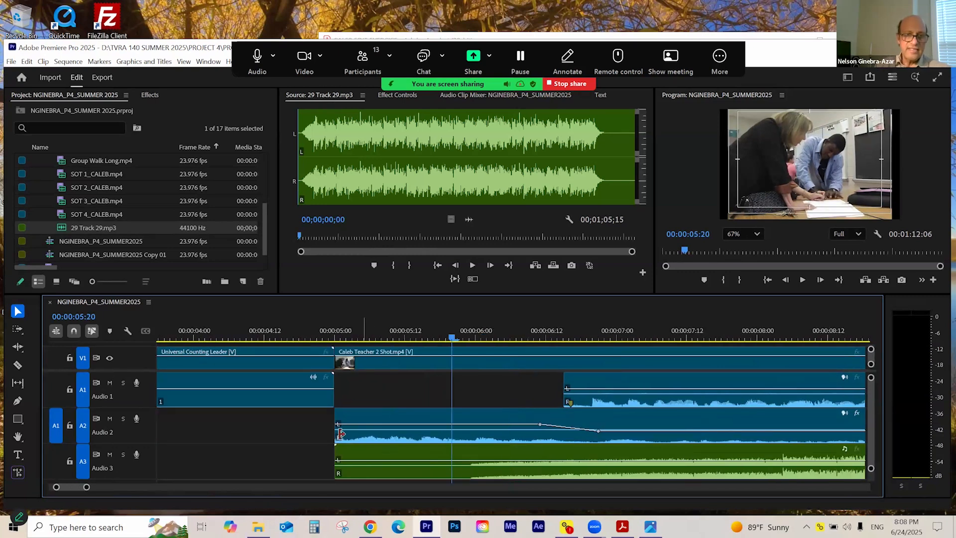
left_click_drag(381, 451, 465, 457)
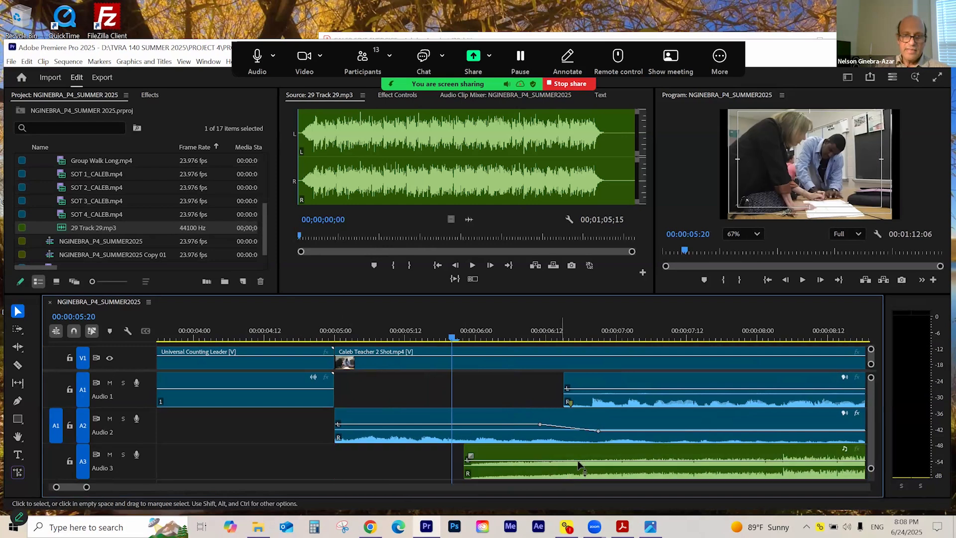
left_click_drag(581, 458, 357, 456)
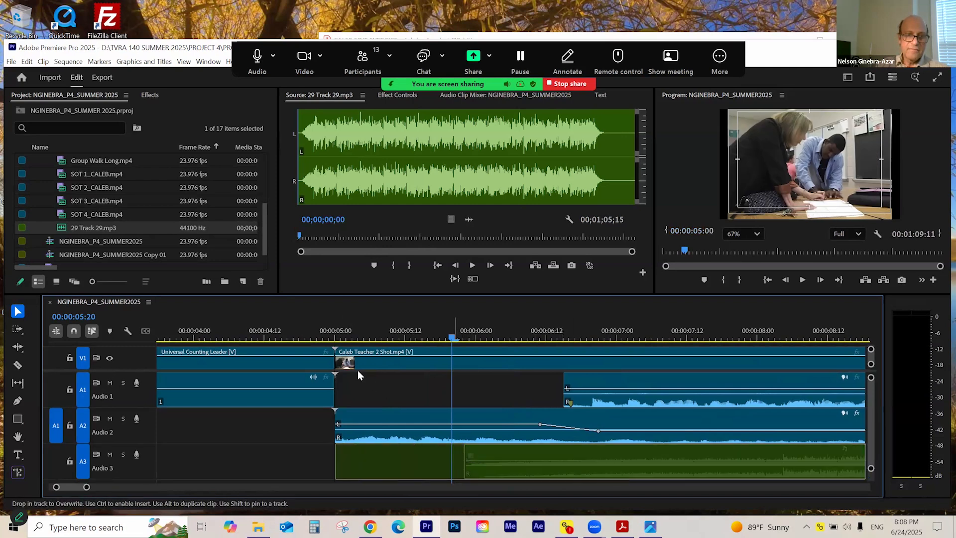
- Add two volume keyframes to the Audio 3 music aligned with the Audio 2 fade, and lower the level after the second keyframe
left_click(329, 331)
key("minus")
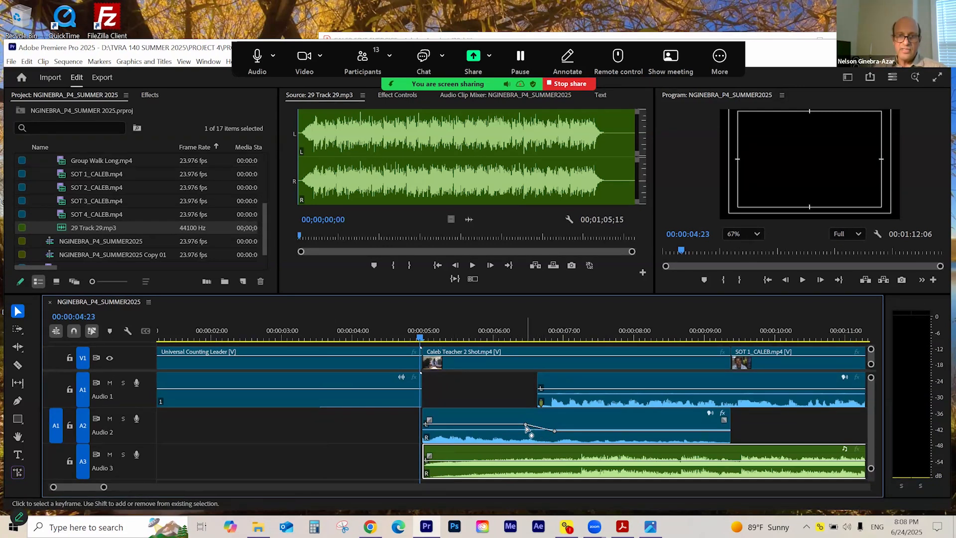
left_click(546, 332)
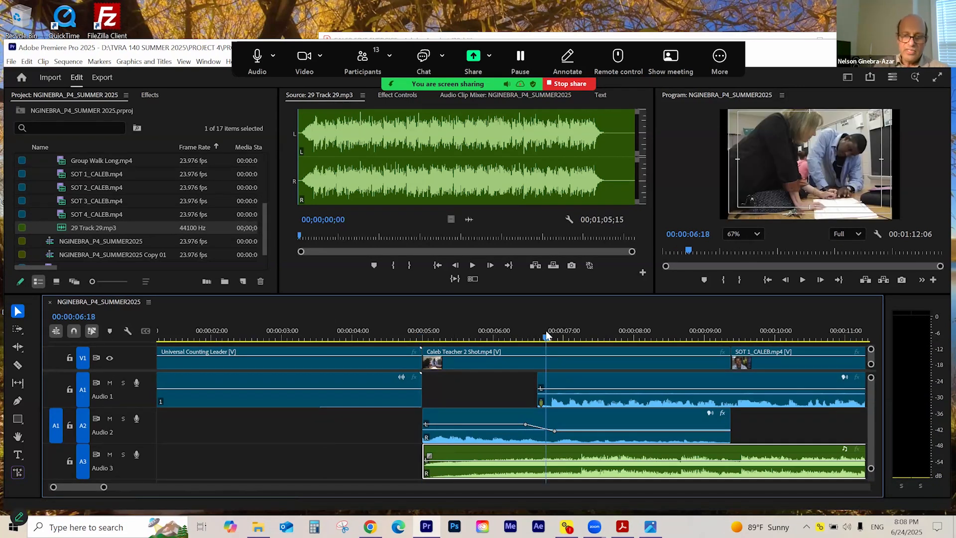
key("equal")
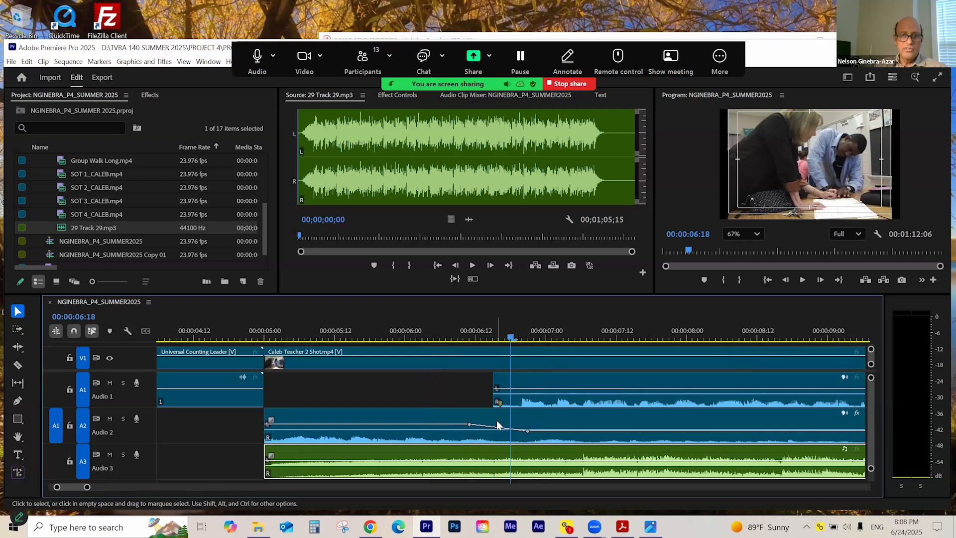
left_click(547, 383)
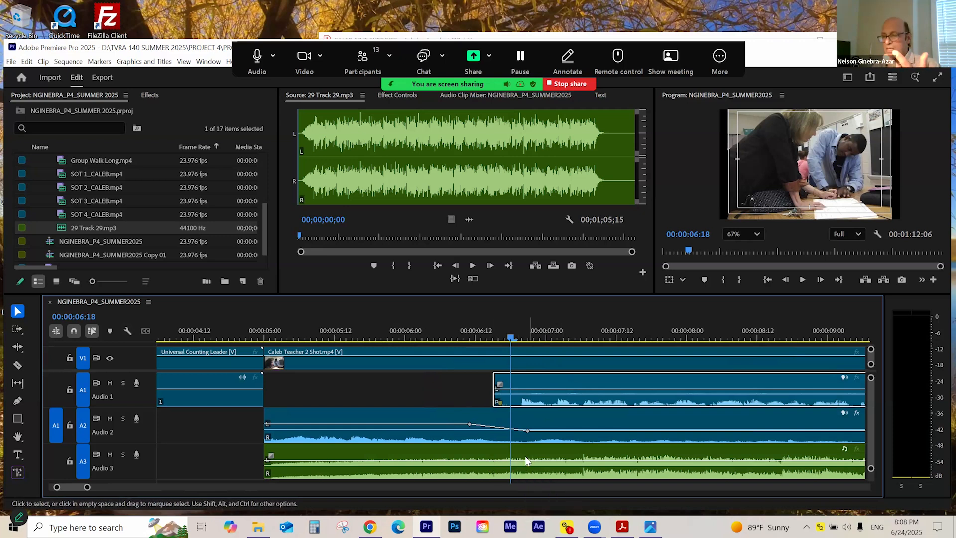
left_click(471, 462, "ctrl")
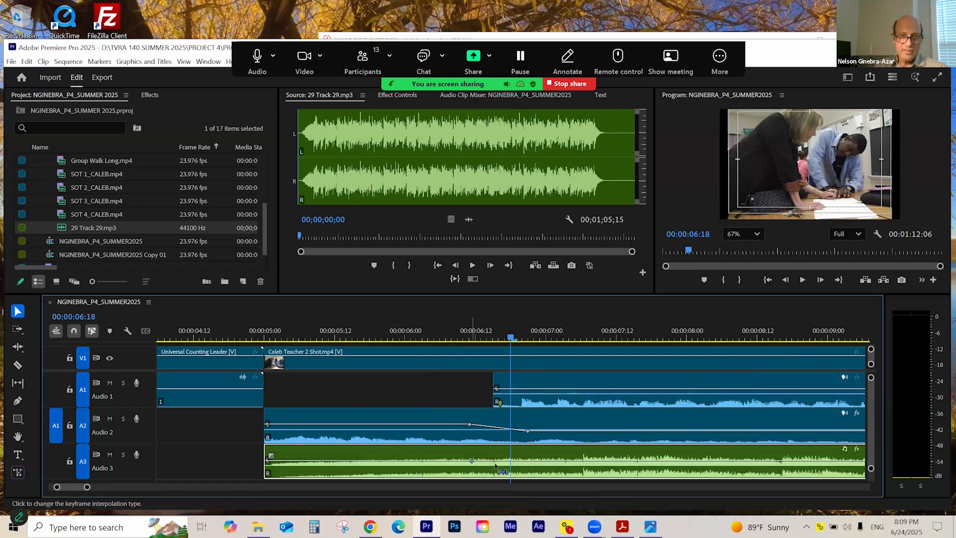
left_click(528, 461, "ctrl")
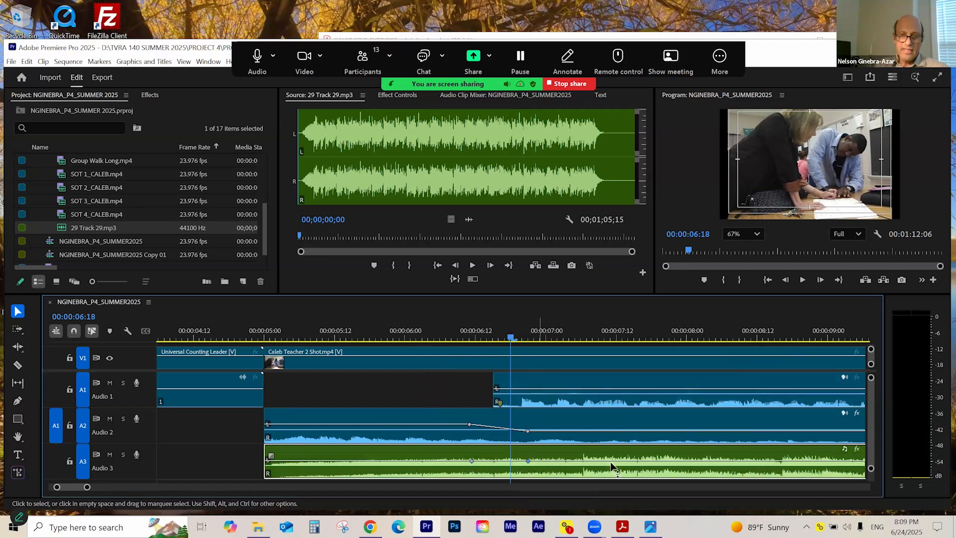
left_click_drag(612, 462, 612, 470)
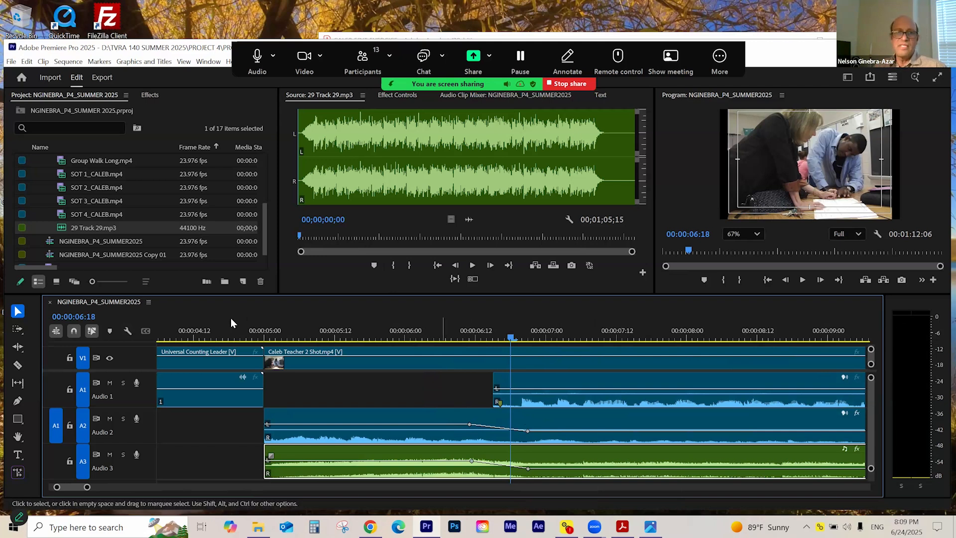
- Play the sequence from near the end of Universal Counting Leader to hear how the Audio 3 music fades under the speech
left_click(252, 335)
key("minus")
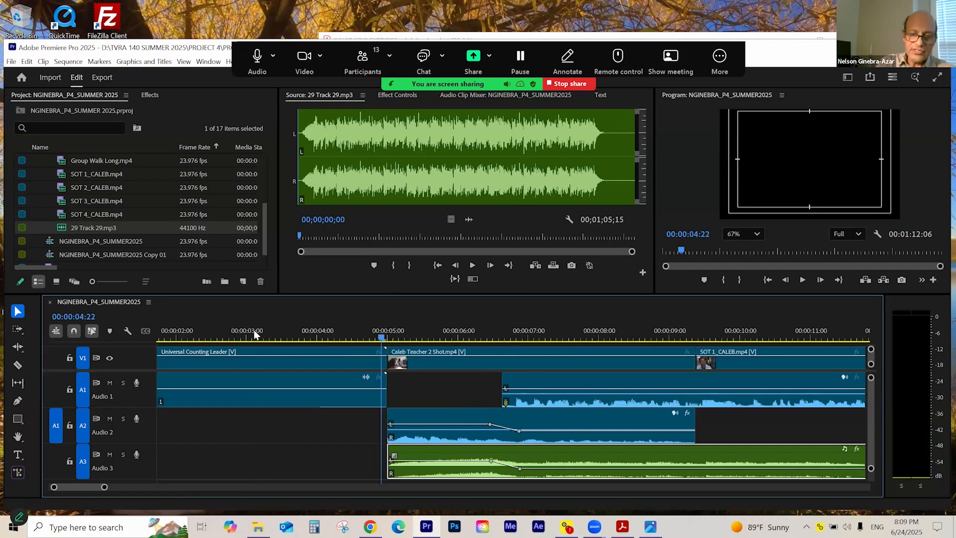
key("minus")
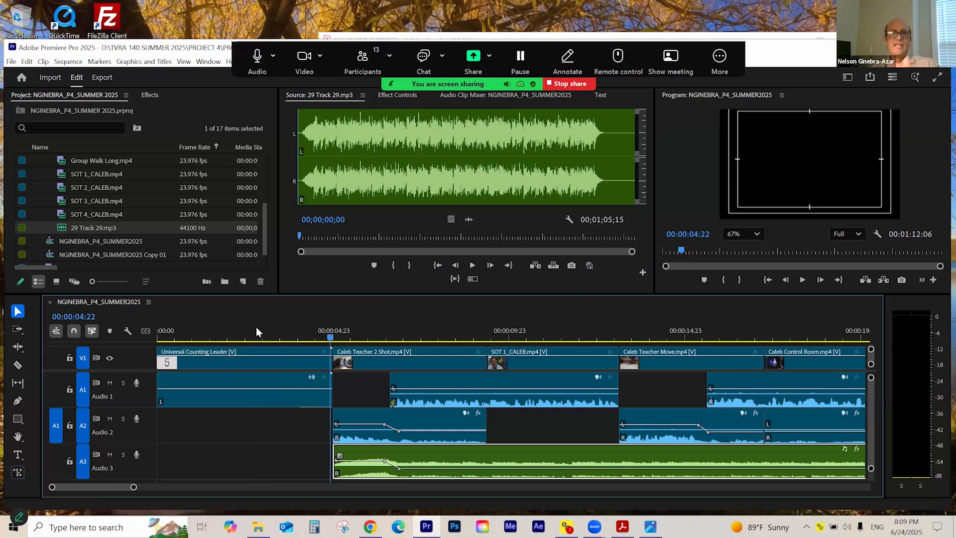
left_click(320, 339)
key("minus")
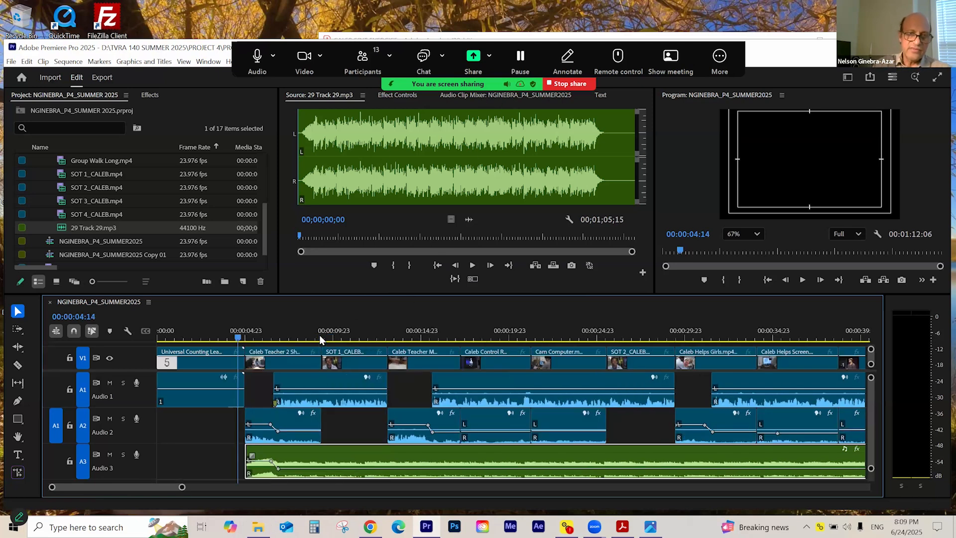
key("equal")
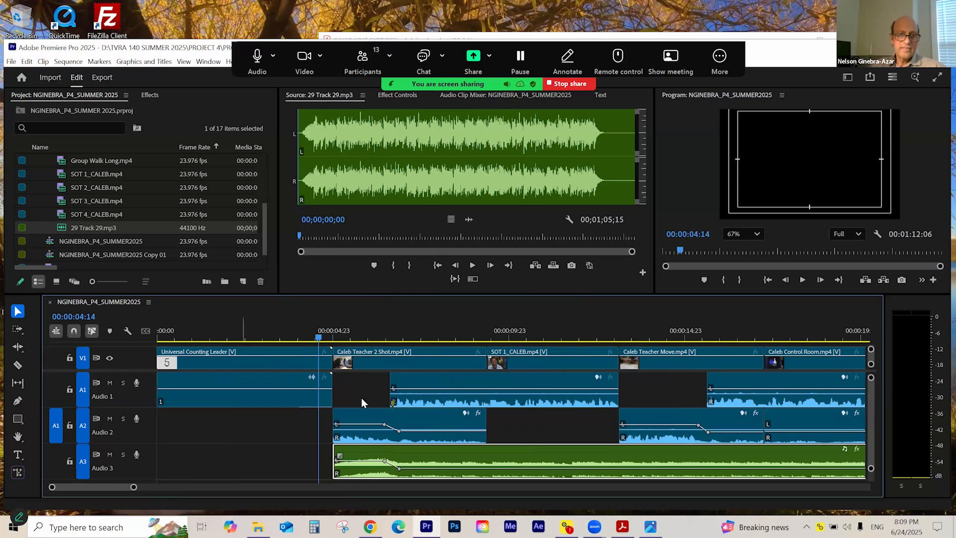
left_click(349, 337)
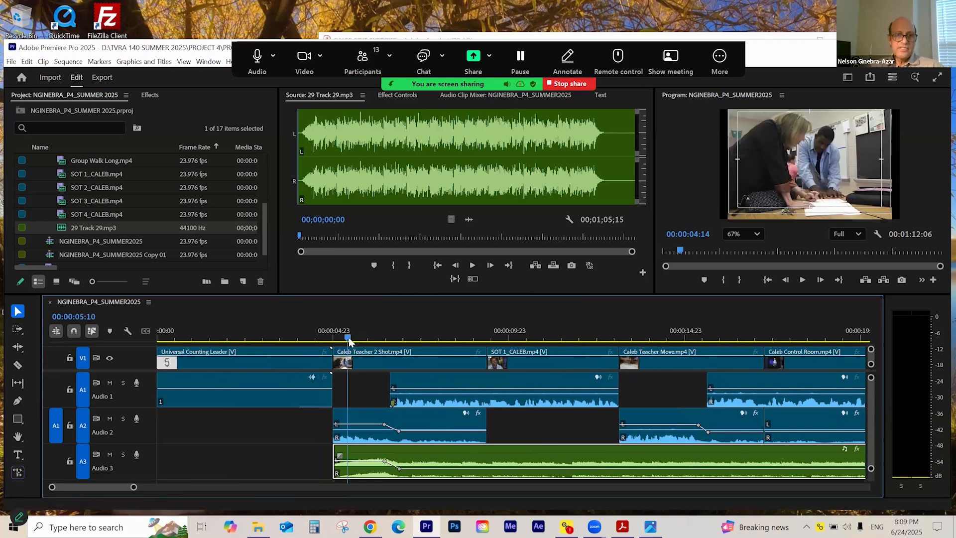
left_click(322, 337)
left_click(295, 335)
key("space")
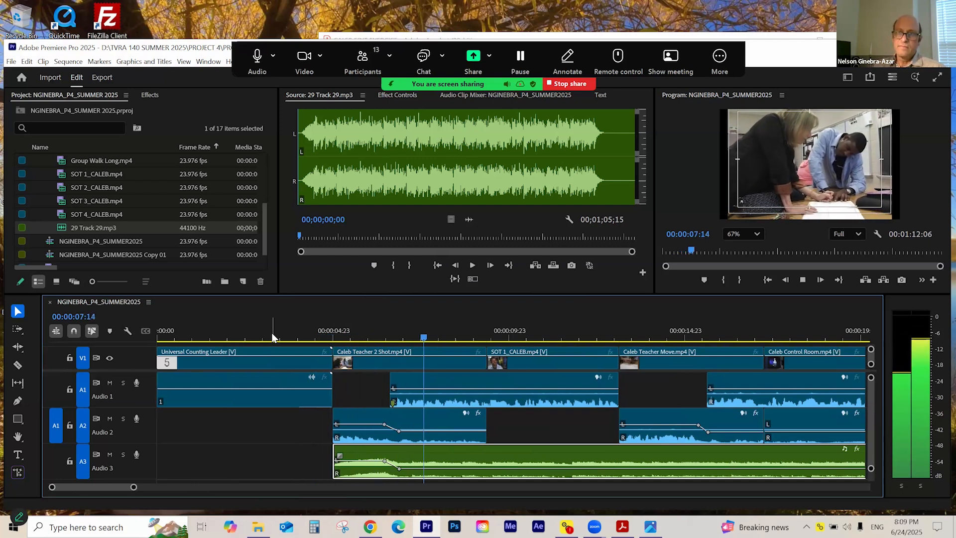
- Shift both music volume keyframes on Audio 3 slightly earlier and add a third, lowered keyframe between them at about 00:00:06:14
left_click(393, 335)
key("=")
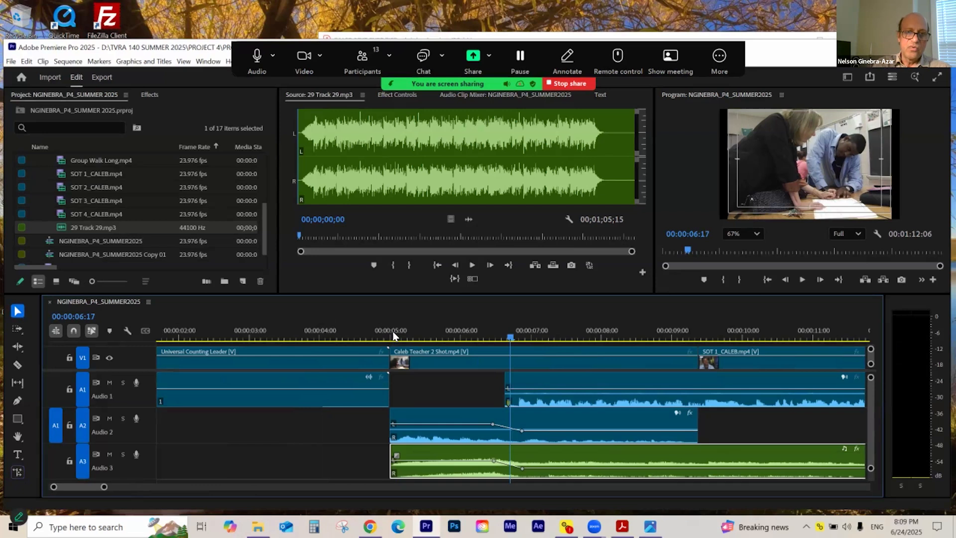
key("=")
left_click_drag(497, 339, 517, 343)
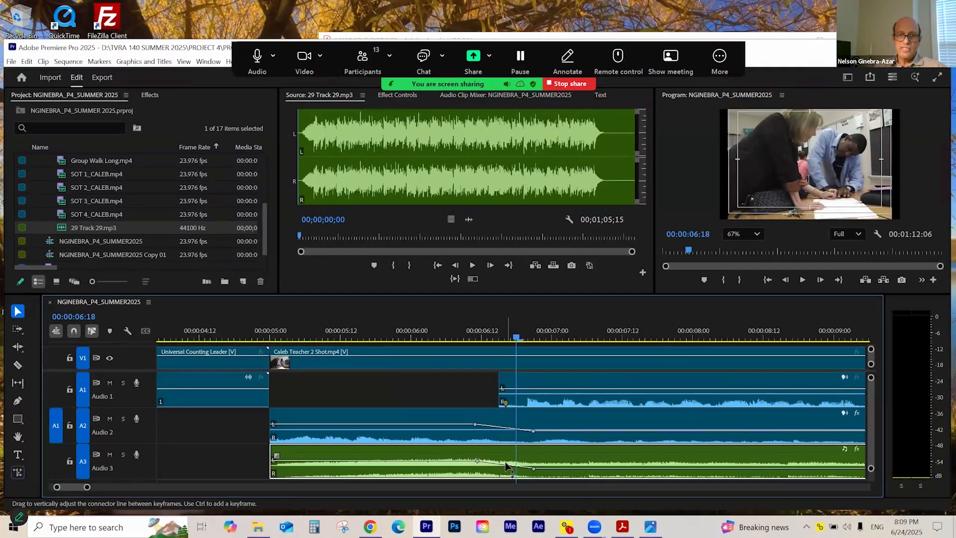
key("=")
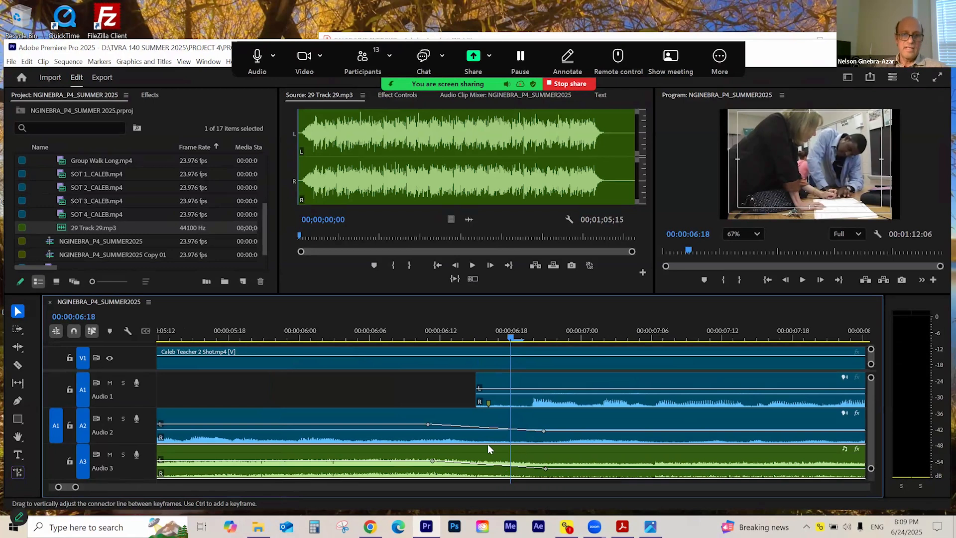
left_click_drag(432, 460, 410, 457)
left_click_drag(545, 469, 529, 468)
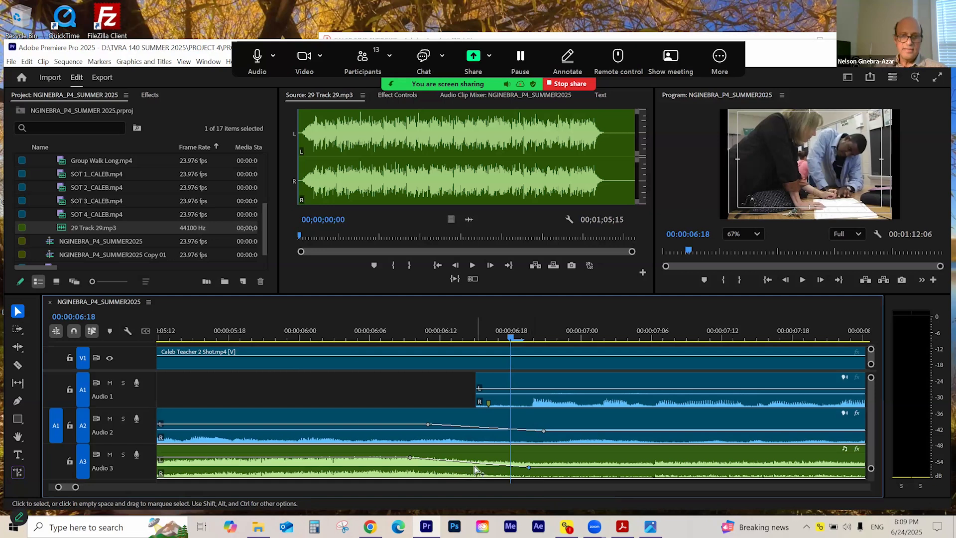
left_click(470, 465, "ctrl")
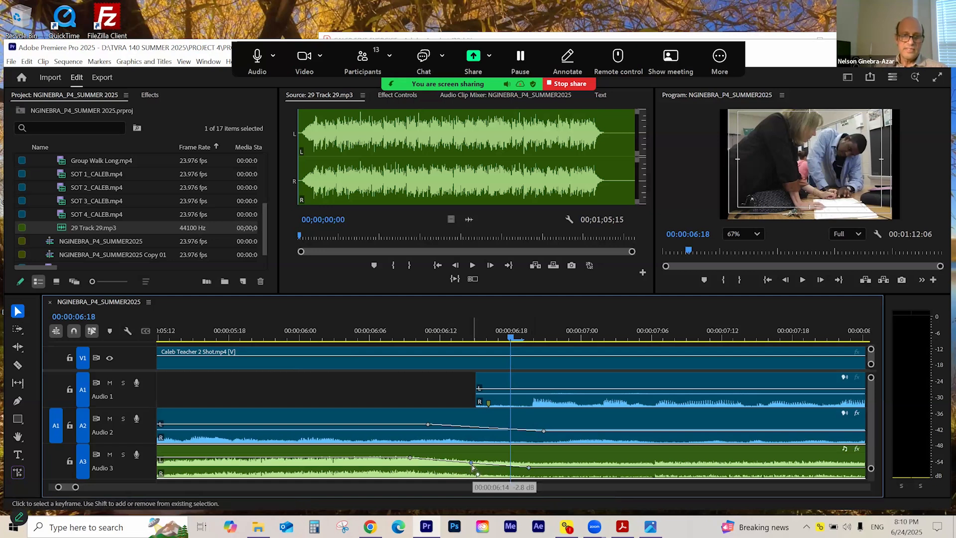
left_click_drag(470, 465, 470, 467)
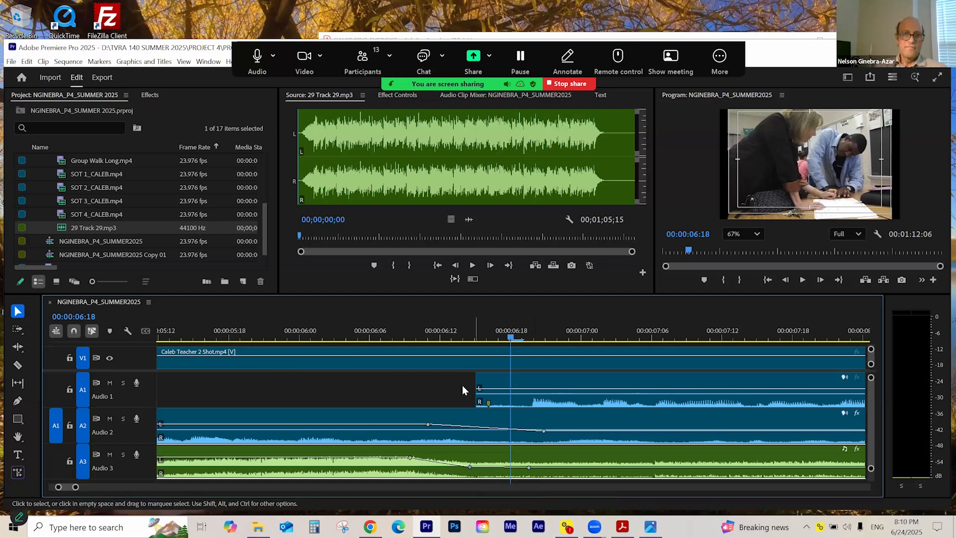
- Play the sequence from 00:00:04:21 through the start of the speech to check the reshaped music fade
left_click(440, 338)
key("minus")
key("minus")
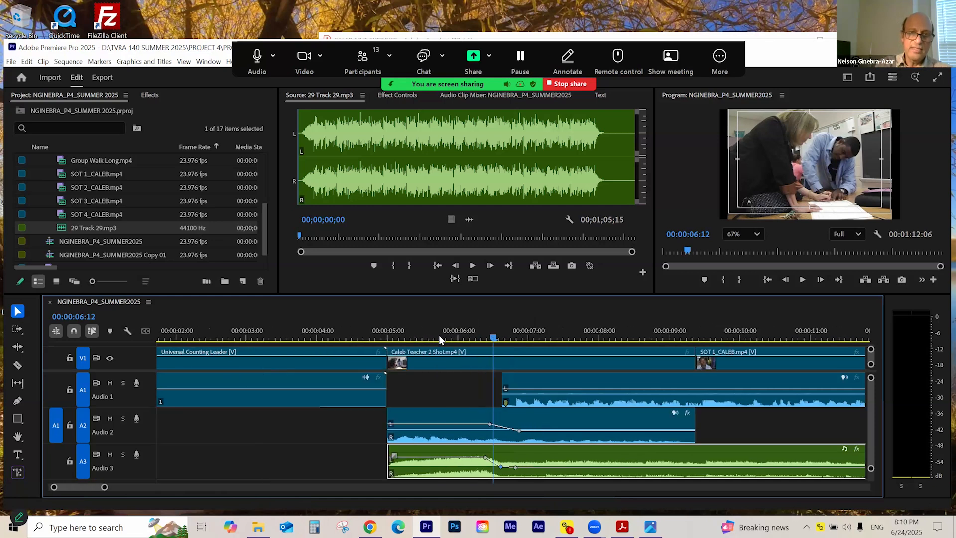
left_click(499, 332)
left_click_drag(499, 339, 371, 355)
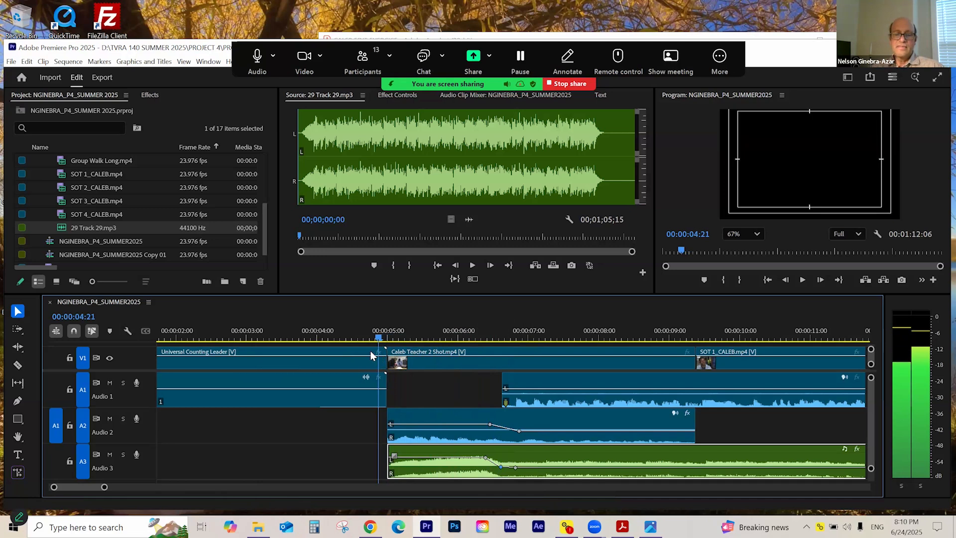
key("space")
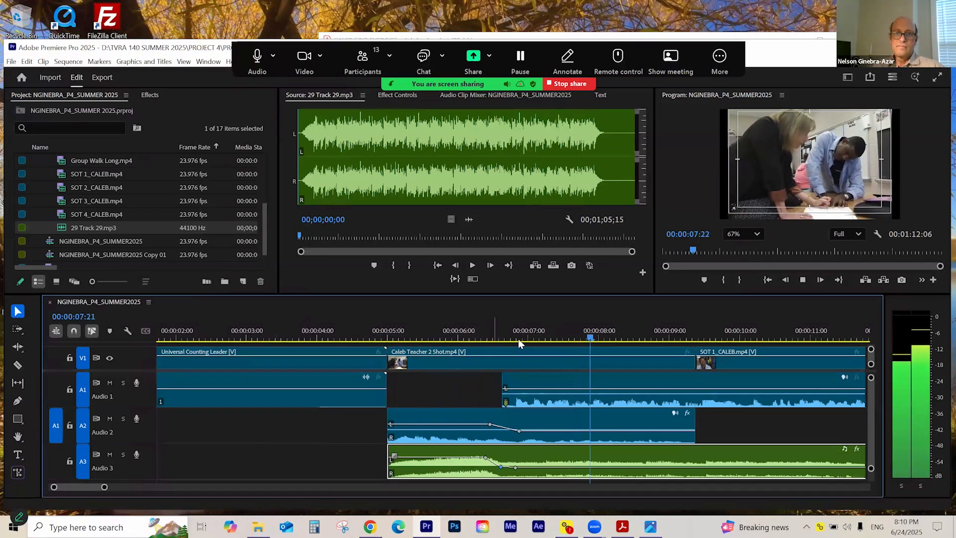
left_click_drag(534, 336, 510, 341)
left_click(531, 343)
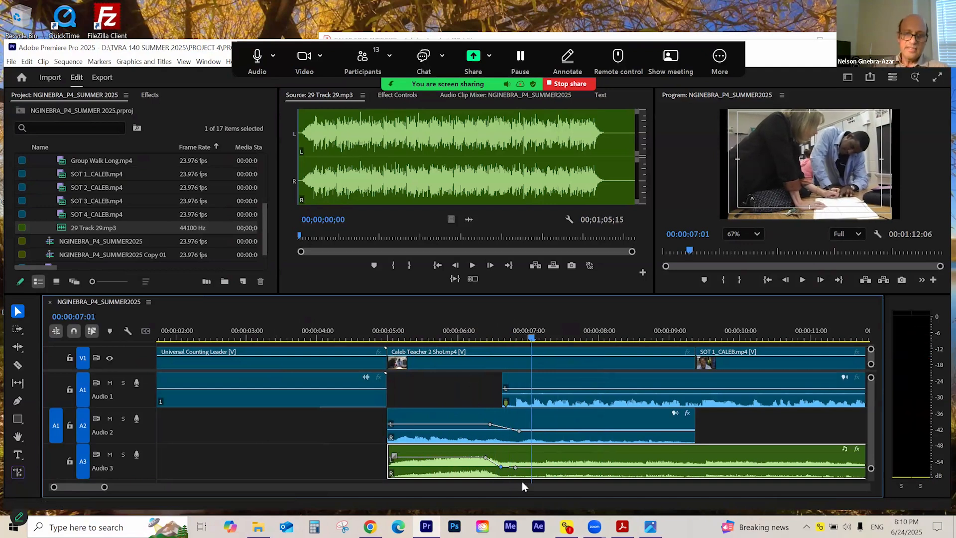
- Set the Volume level of the music clip's last keyframe at 00:00:06:19 to -16.0 dB in Effect Controls
key("=")
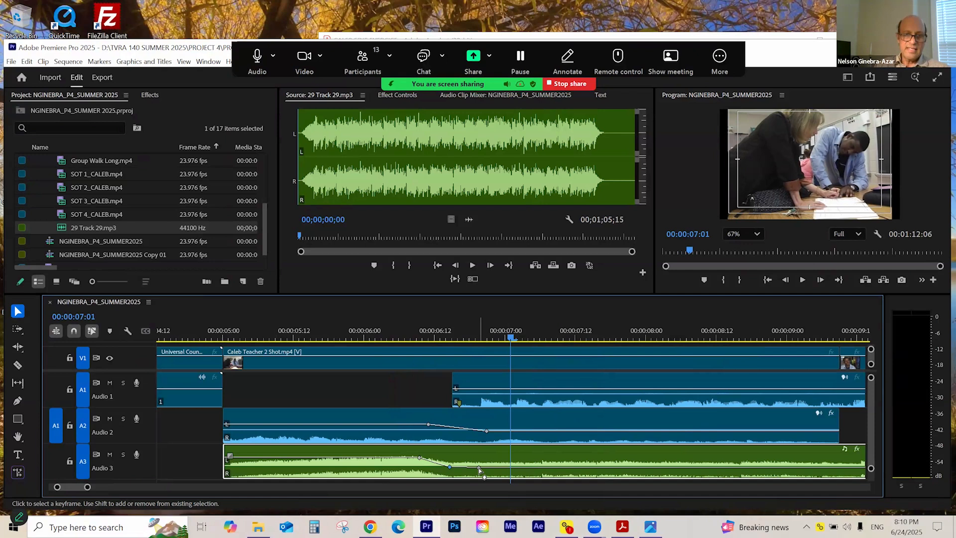
left_click(481, 333)
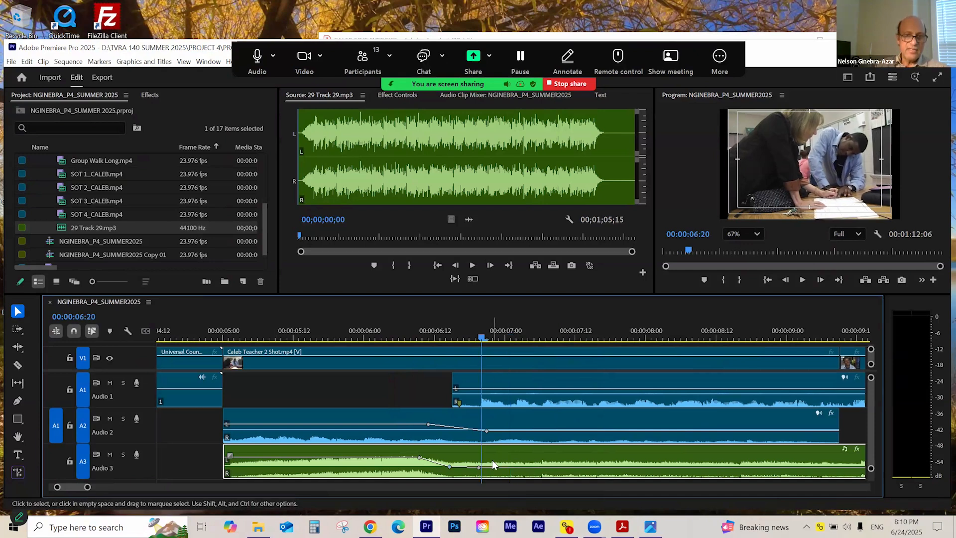
left_click(399, 95)
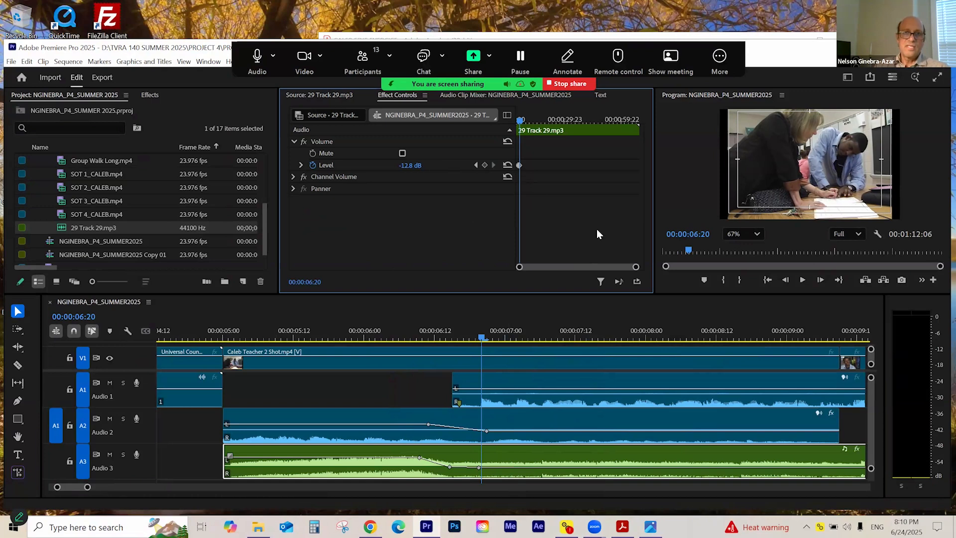
left_click_drag(632, 270, 597, 273)
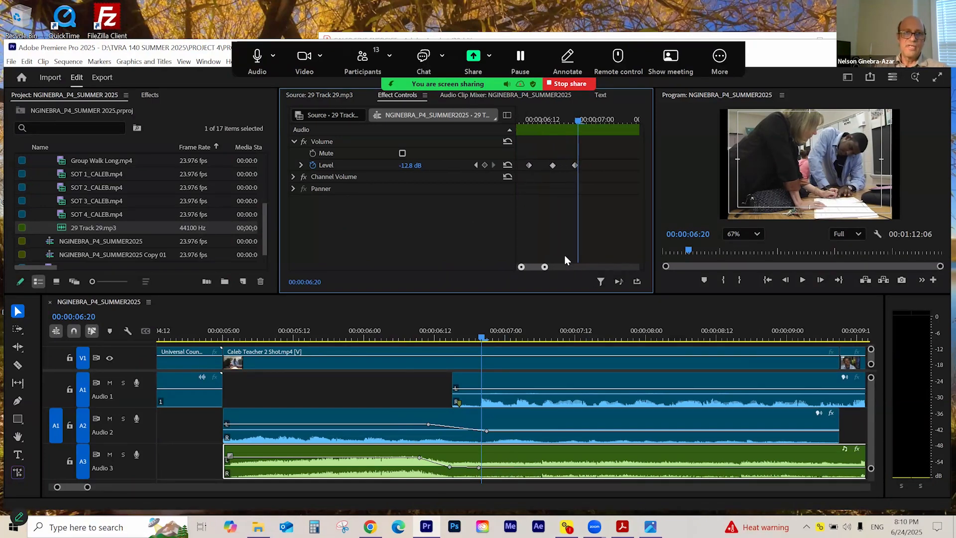
left_click(476, 165)
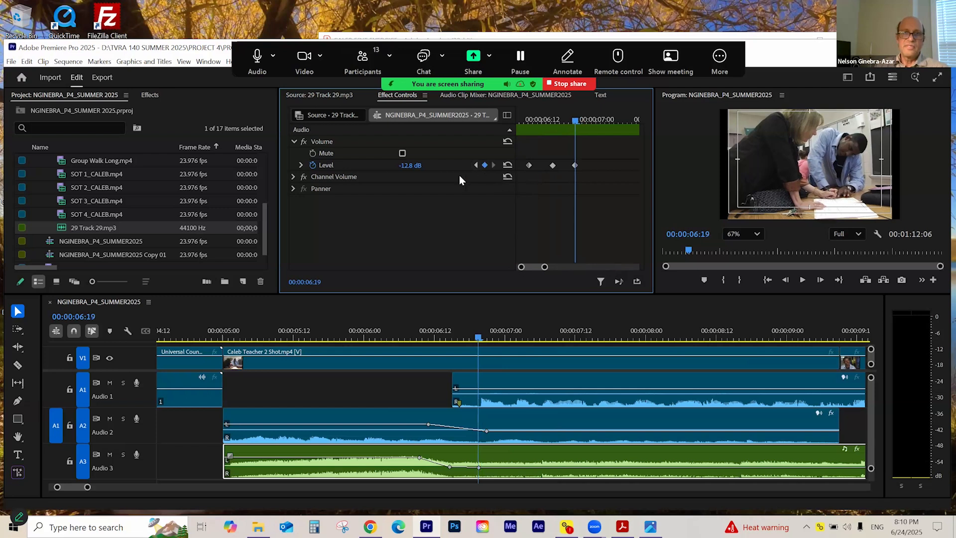
left_click(414, 165)
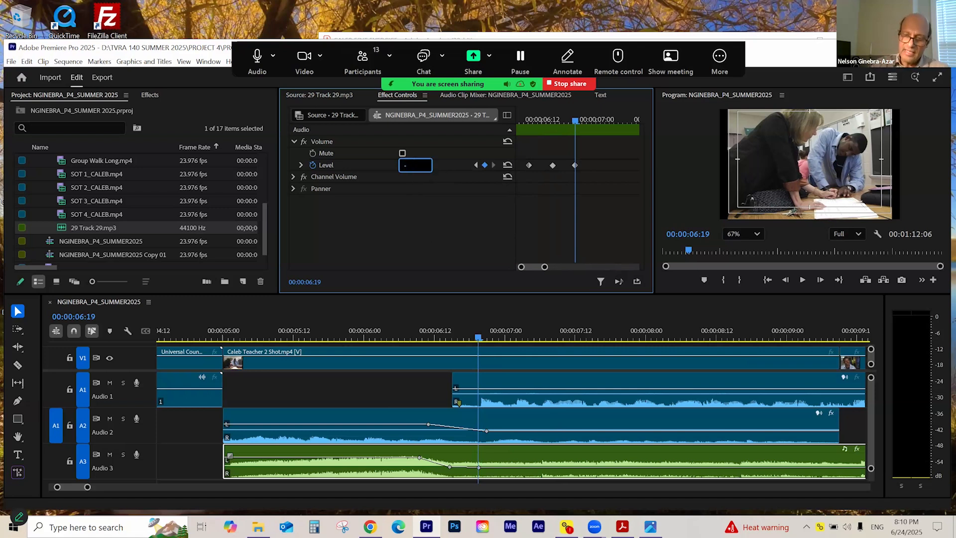
type("-16.0")
key("Return")
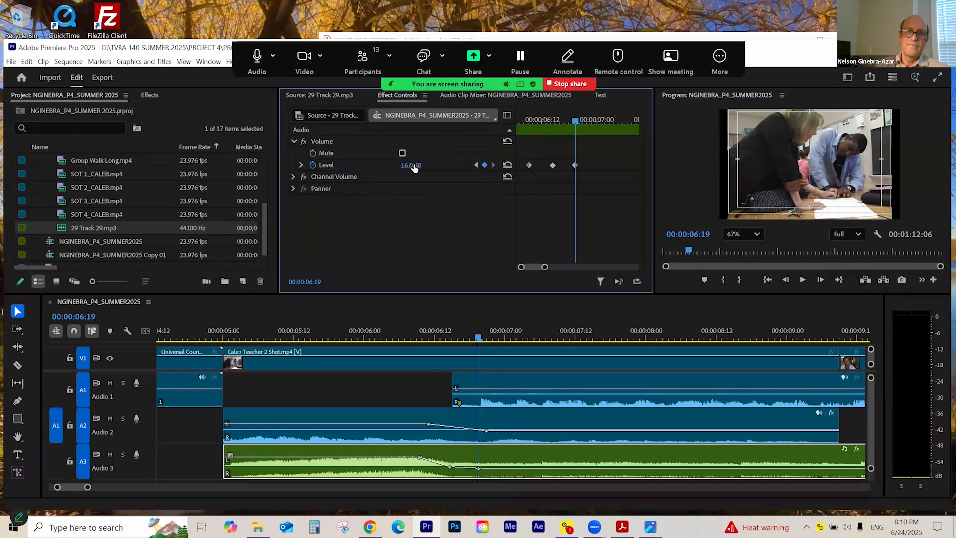
- Play the sequence from about 00:00:05:12 past the last music keyframe to judge the music level against the speech
left_click(376, 339)
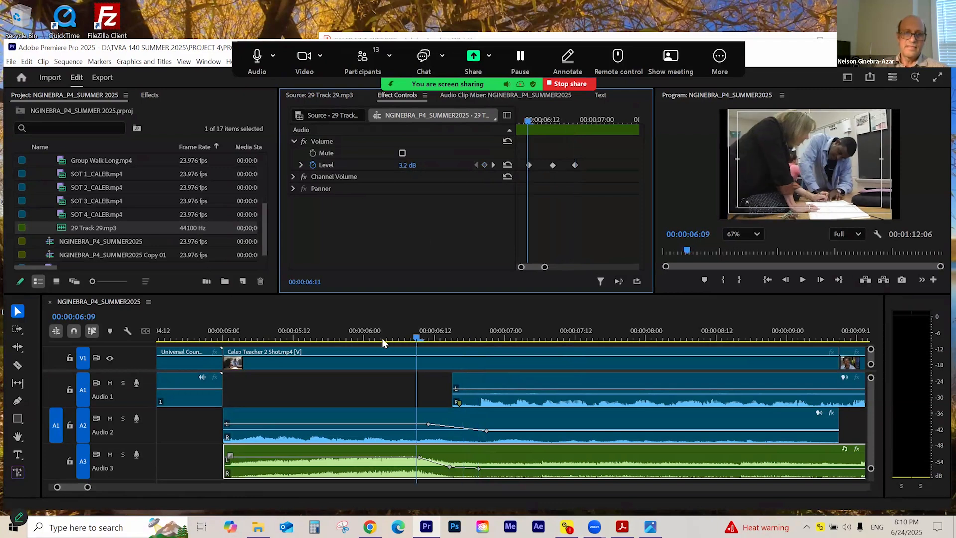
left_click(294, 331)
key("space")
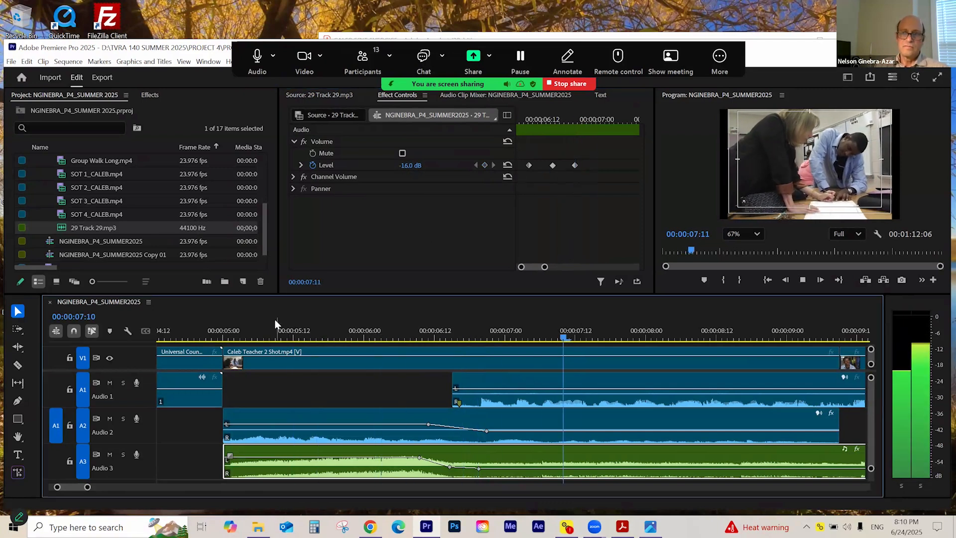
key("space")
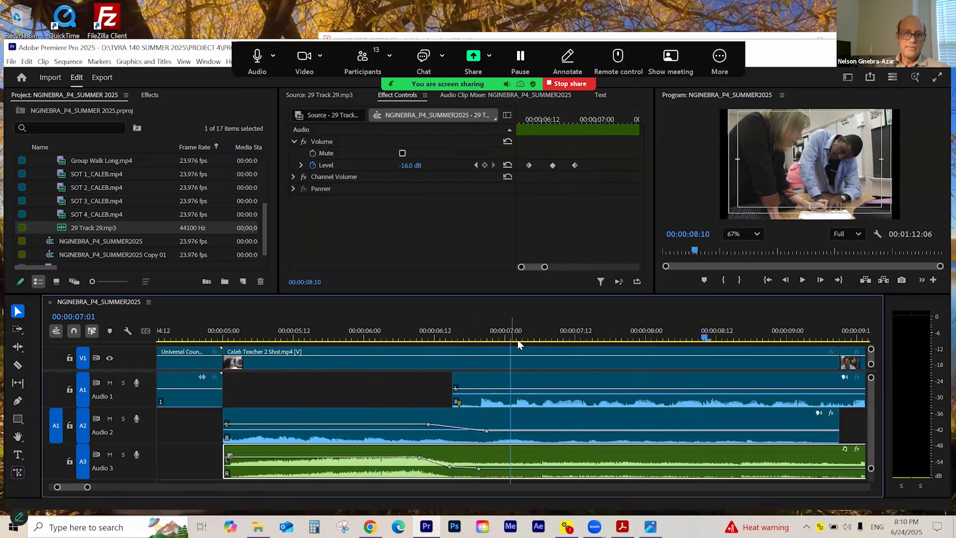
- Return to the music clip's last volume keyframe at 00:00:06:19 and set its level to -20 dB
left_click(510, 333)
left_click(476, 166)
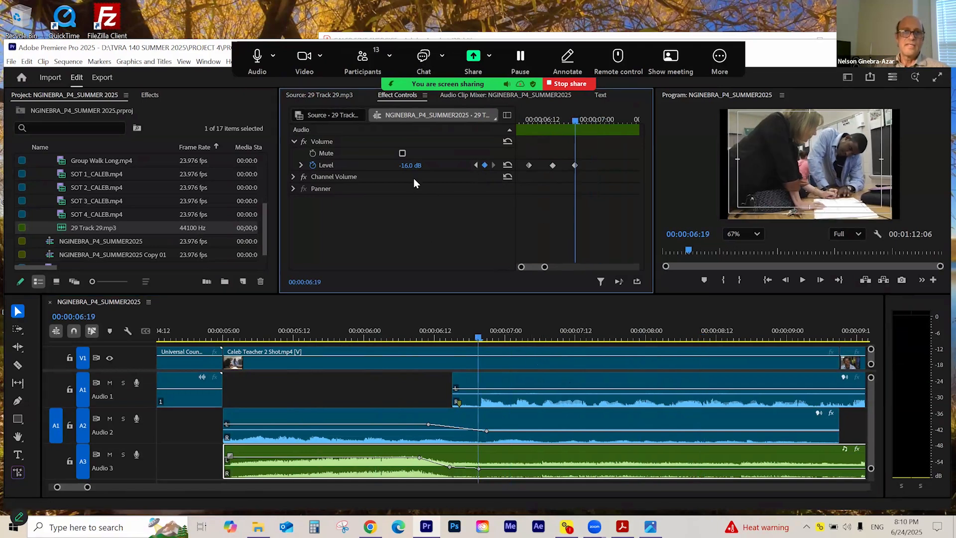
left_click(415, 165)
type("-20")
key("Return")
- Play the sequence from just before Caleb Teacher 2 Shot.mp4 into Caleb Teacher Move.mp4 to check the music under the speech
left_click(443, 338)
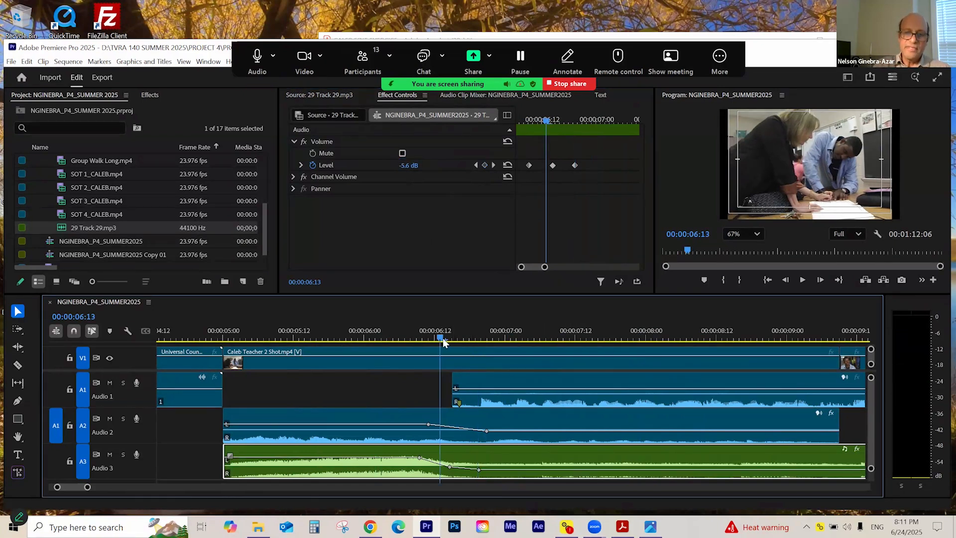
key("minus")
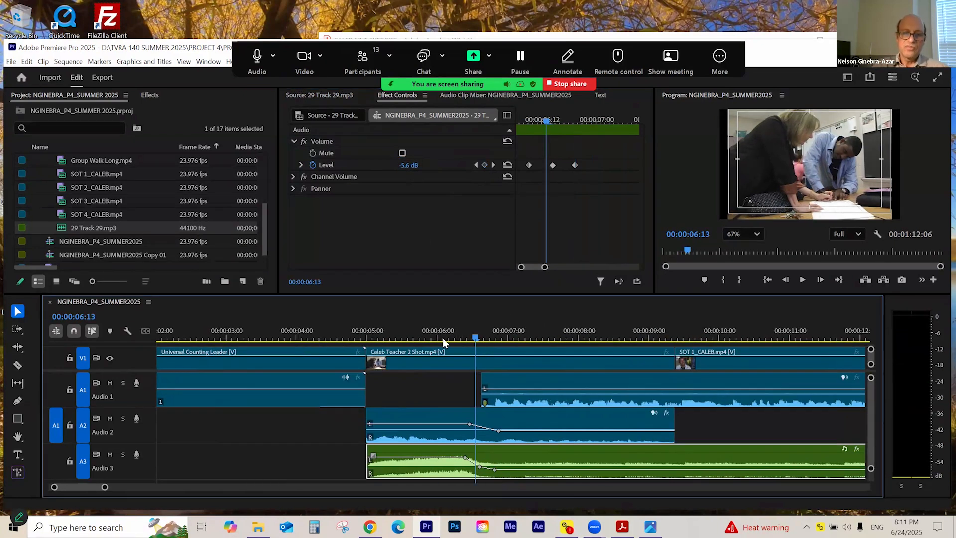
left_click(356, 340)
key("space")
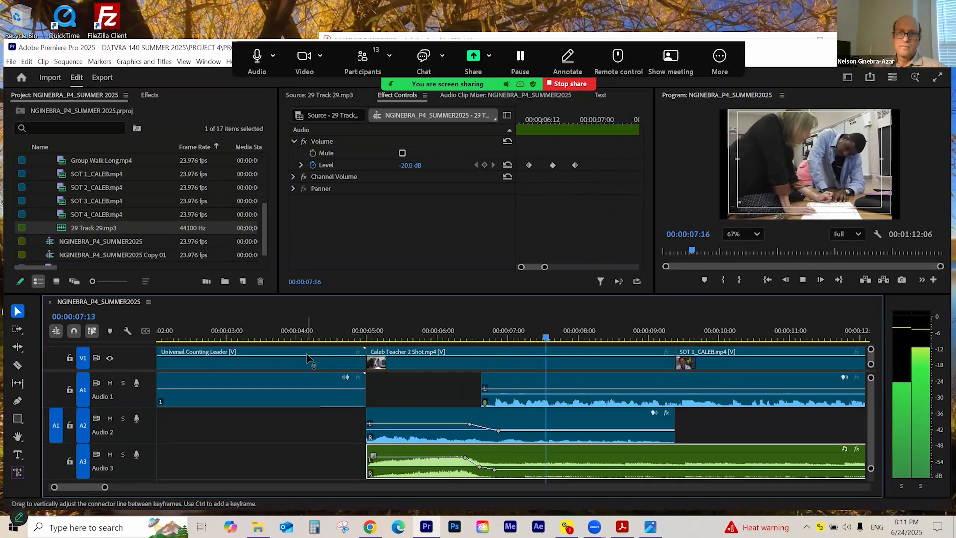
key("minus")
key("minus")
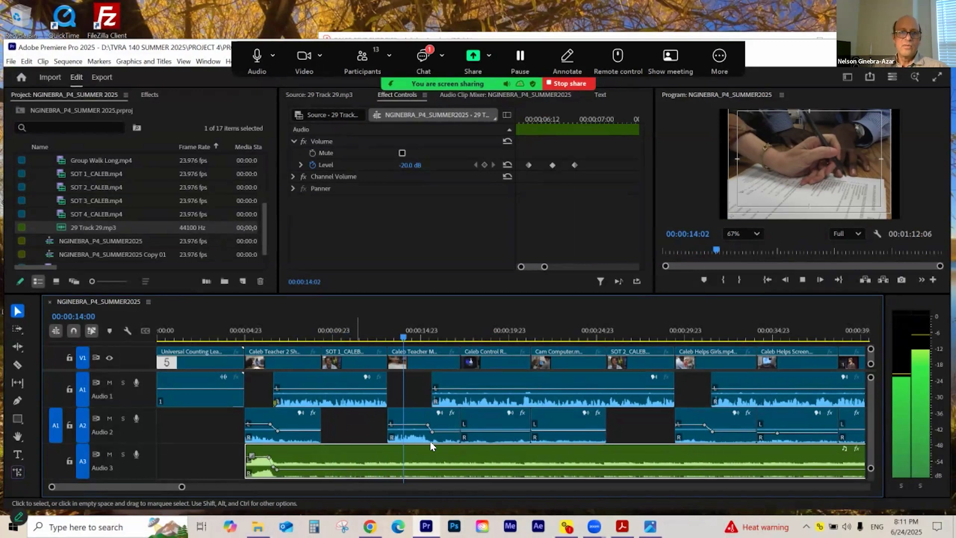
key("space")
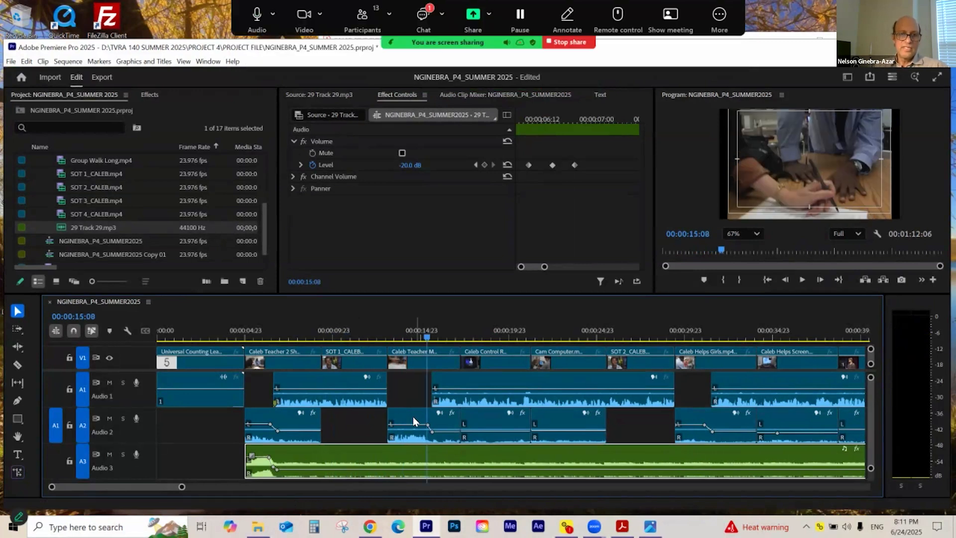
- Inspect the volume settings of the SOT 1_CALEB.mp4 and SOT 2_CALEB.mp4 speech clips on Audio 1
left_click(378, 336)
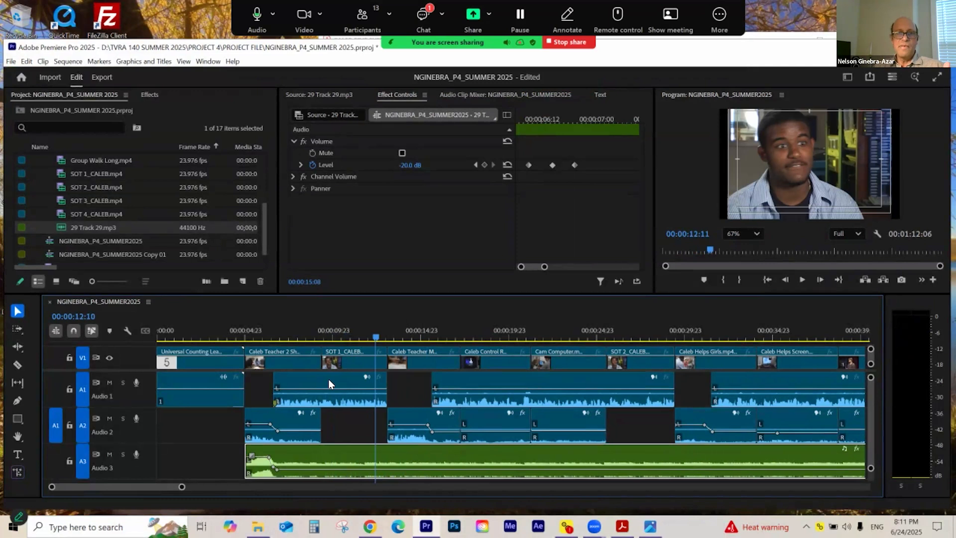
left_click(329, 380)
left_click(304, 341)
left_click(488, 333)
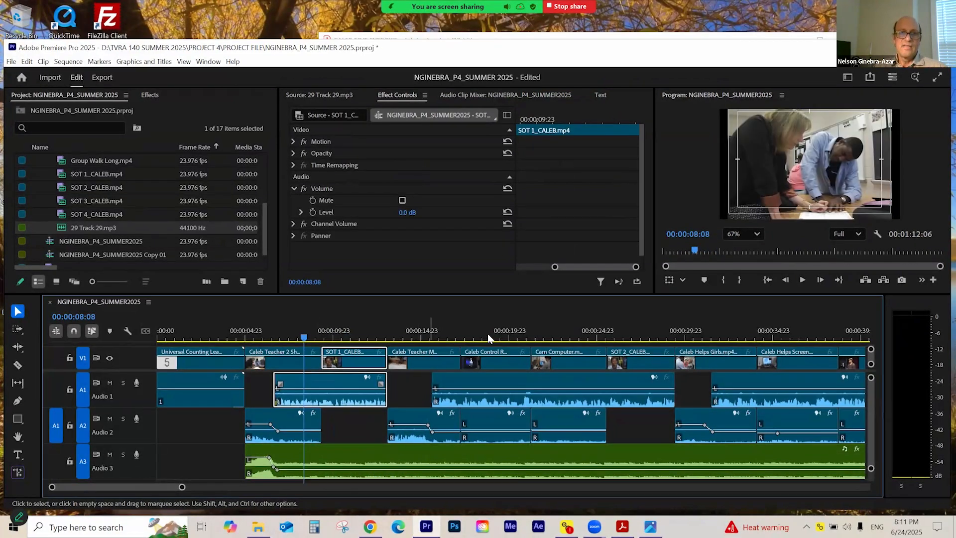
left_click(501, 384)
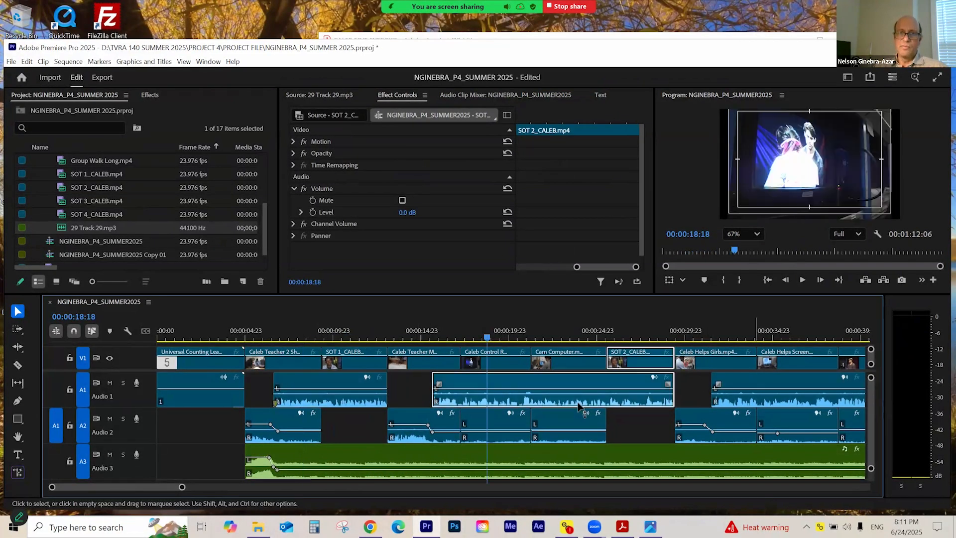
- Inspect the volume keyframes of Caleb Teacher Move.mp4 on Audio 2 and briefly play the music fade from 00:00:06:06
left_click(406, 333)
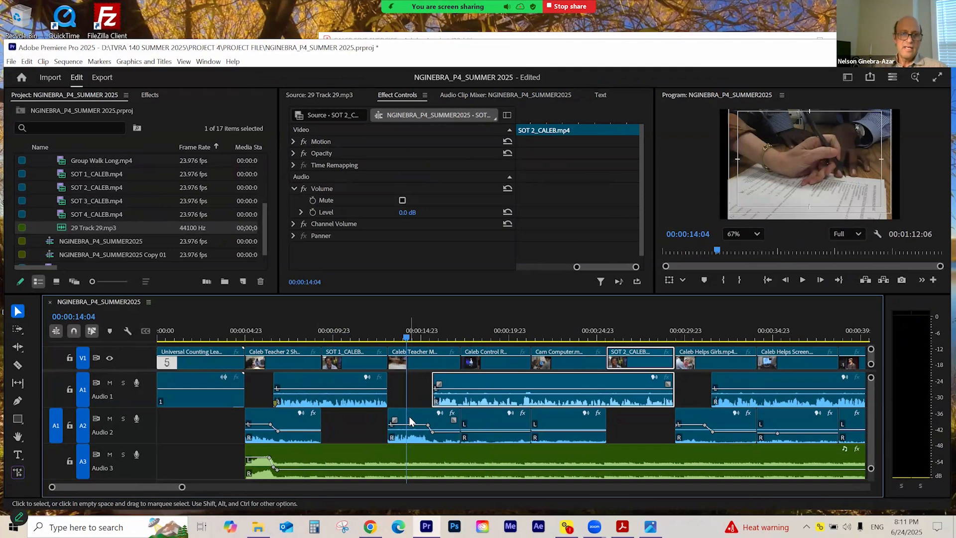
left_click(409, 423)
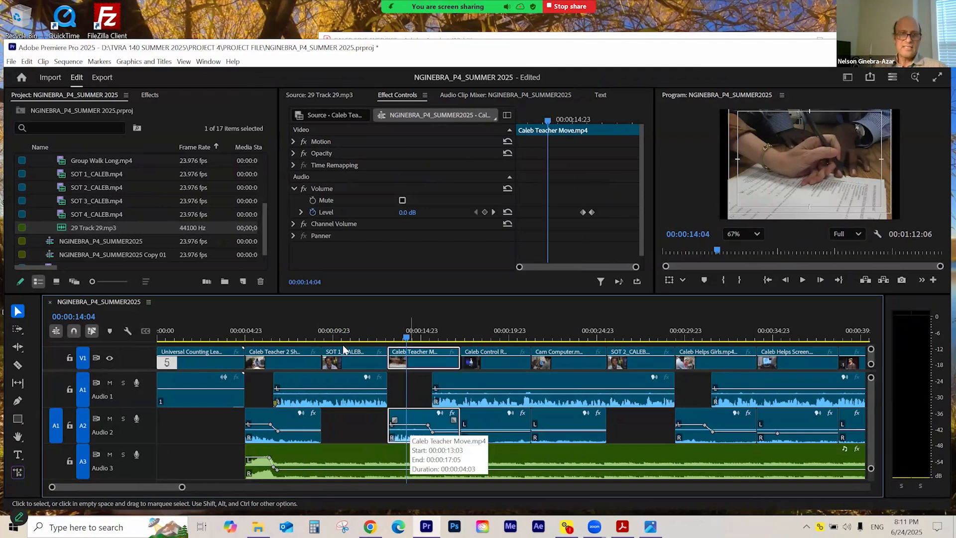
left_click(269, 335)
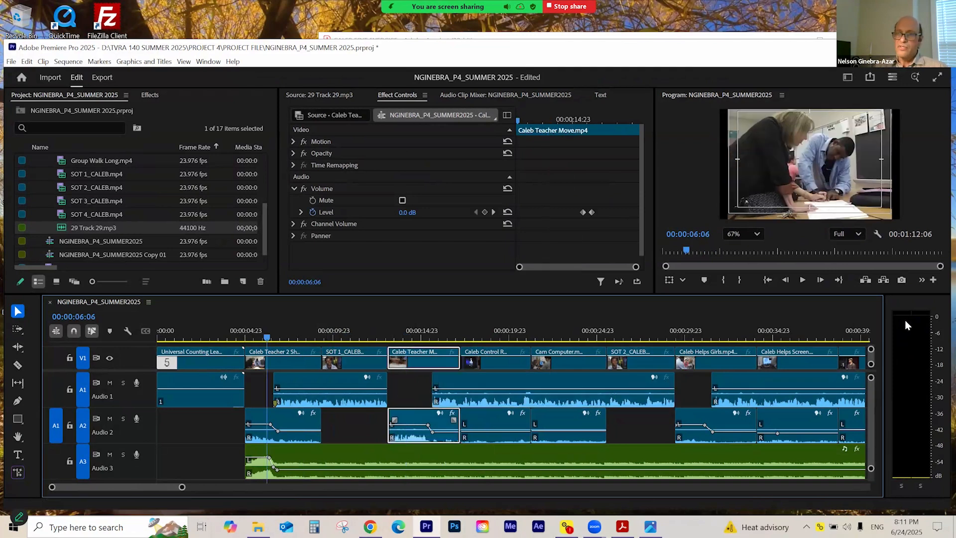
key("space")
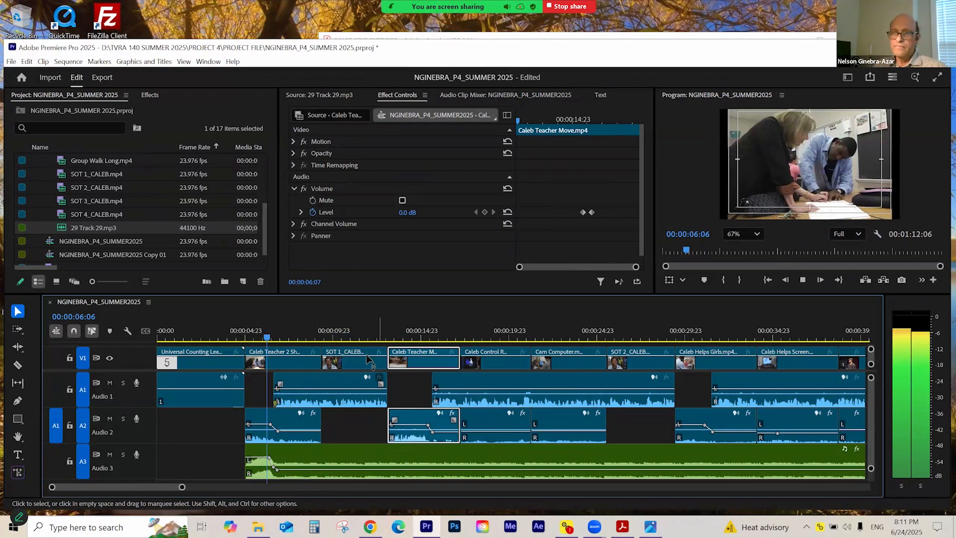
key("space")
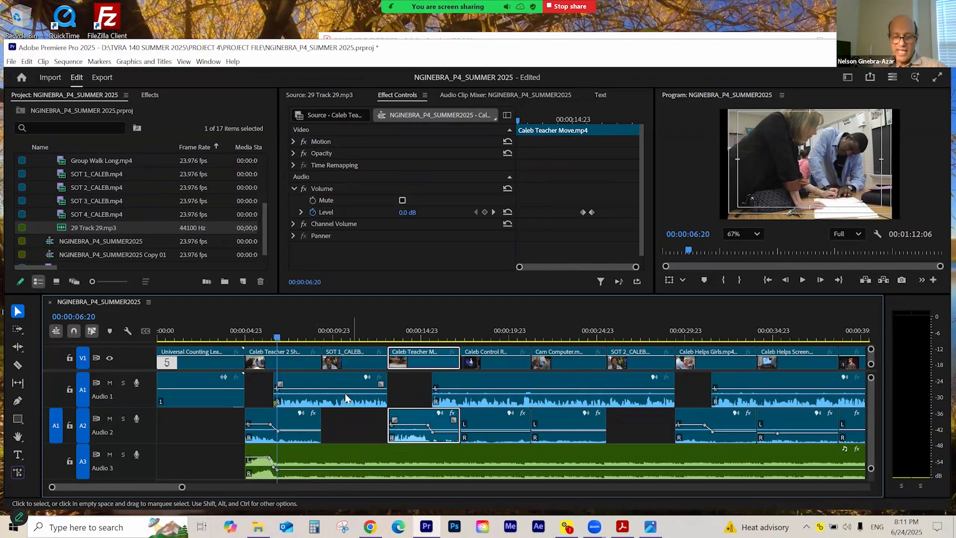
- Save the project and play the sequence from 00:00:05:13 into Caleb Control Room.mp4 to judge the music under the speech
left_click(254, 340)
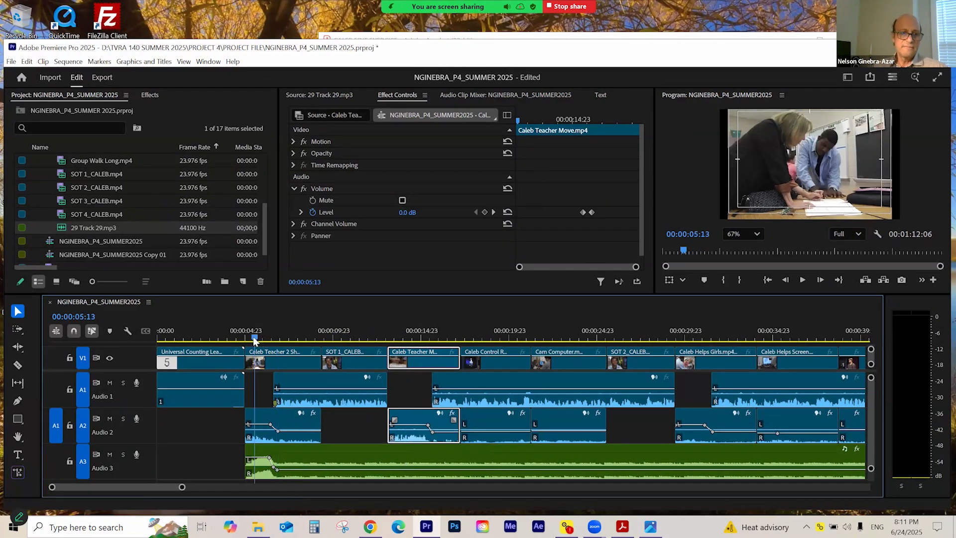
key("ctrl+s")
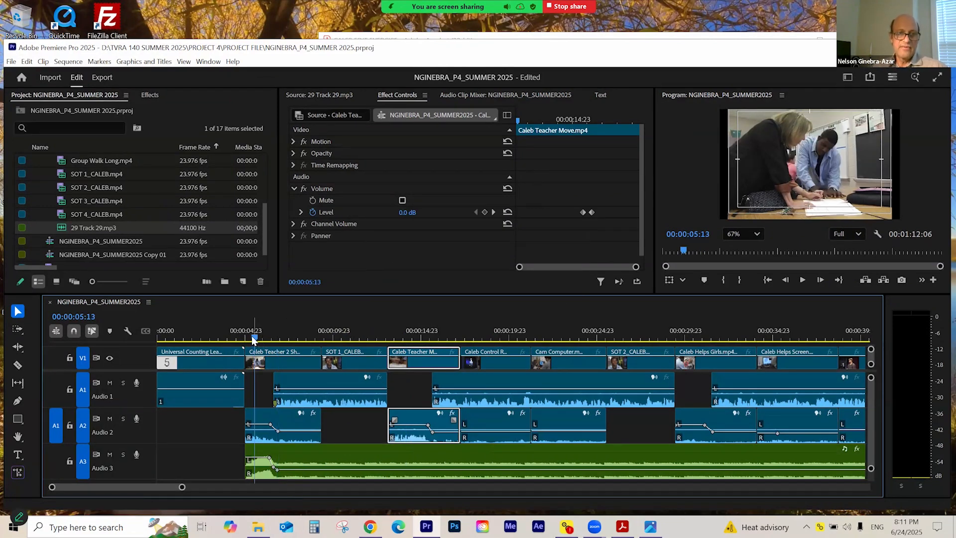
key("space")
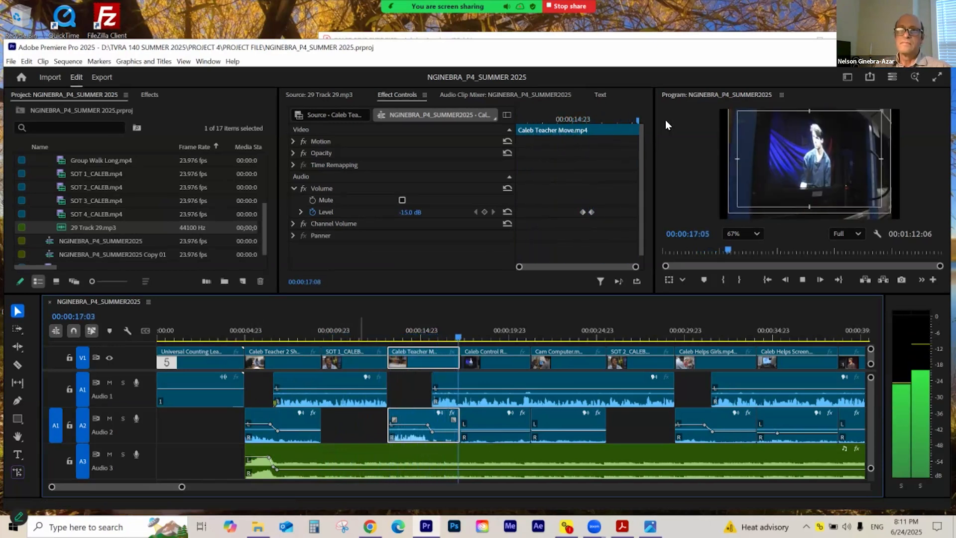
key("space")
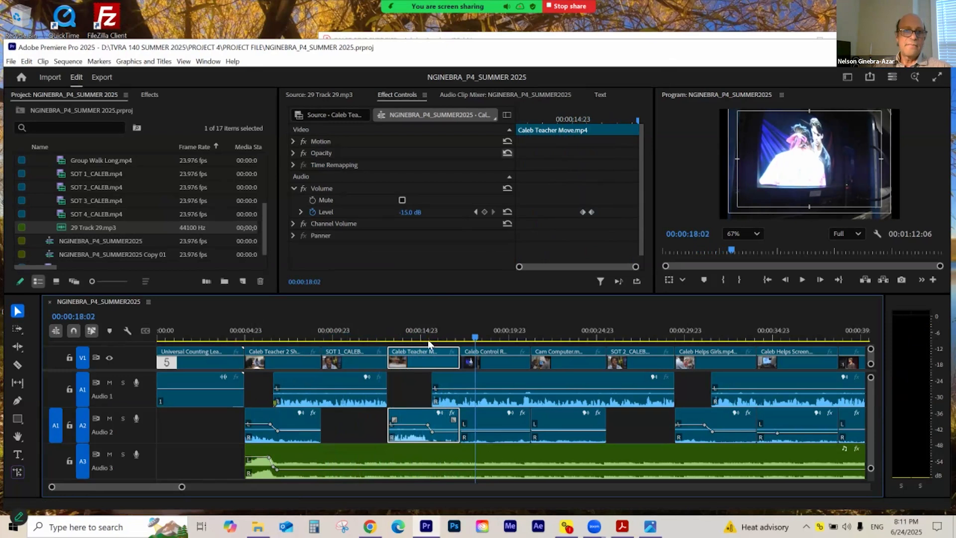
- Set the level of the music clip's last volume keyframe at 00:00:06:19 to -23 dB
left_click(283, 334)
left_click(292, 453)
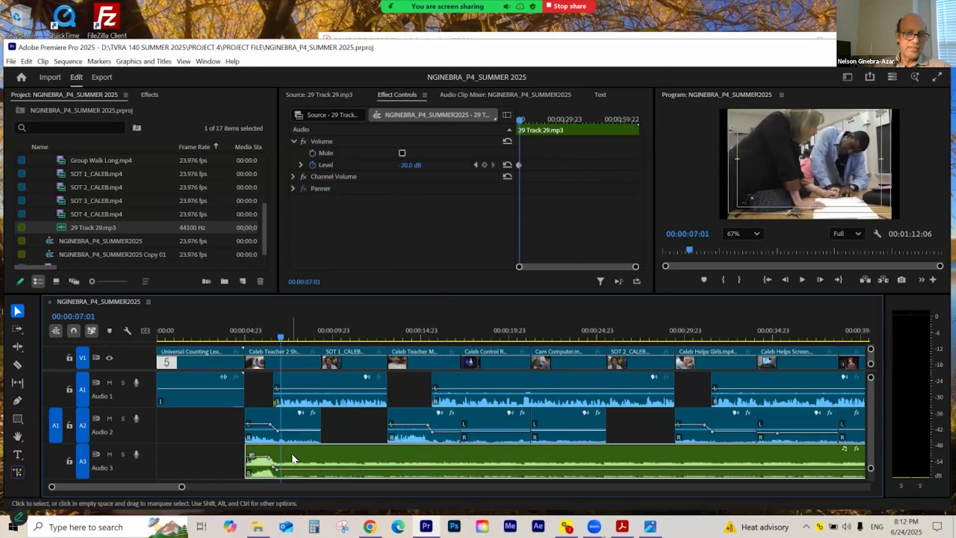
key("equal")
key("equal")
key("equal")
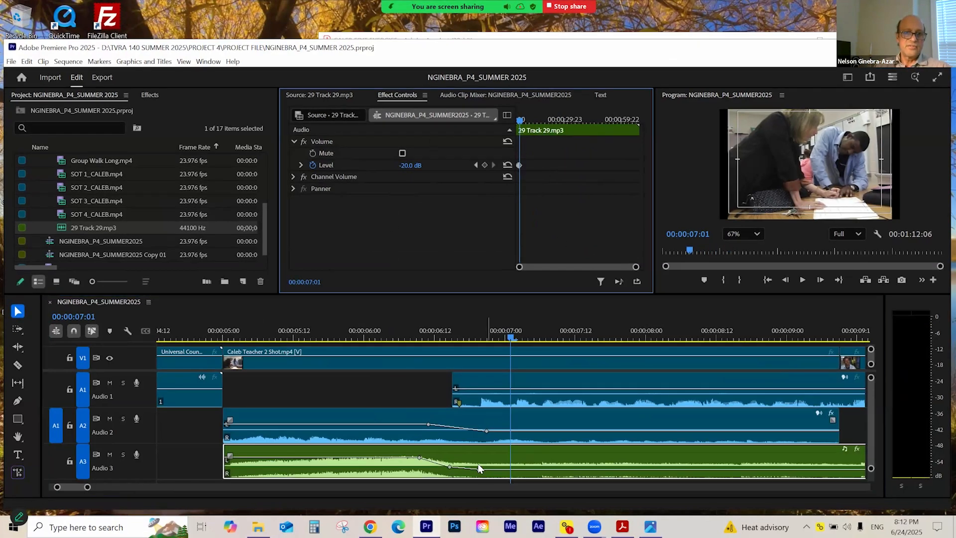
left_click_drag(634, 267, 552, 268)
left_click(475, 165)
left_click(416, 165)
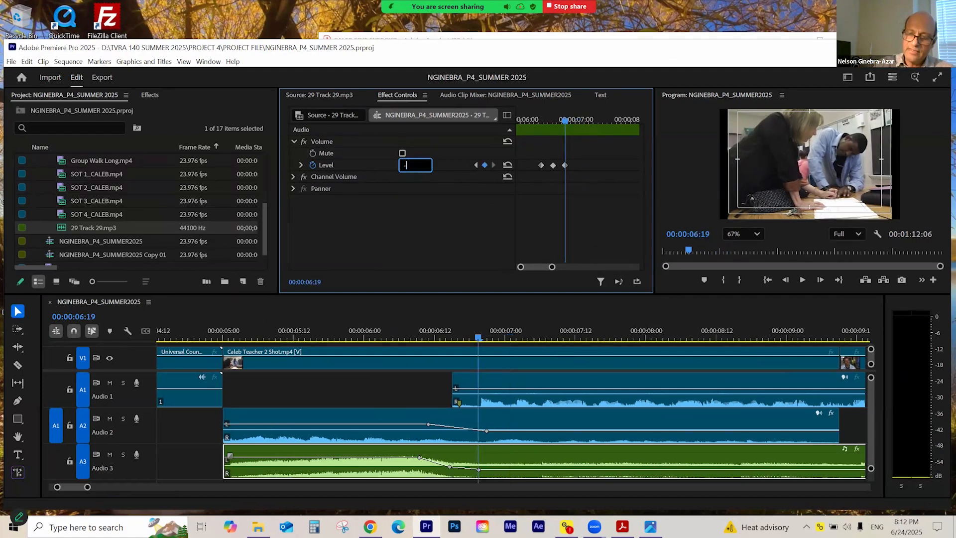
type("-23")
key("Return")
- Save the project and play the sequence from the counting leader into Caleb Helps Girls.mp4 to check the music level
left_click(365, 335)
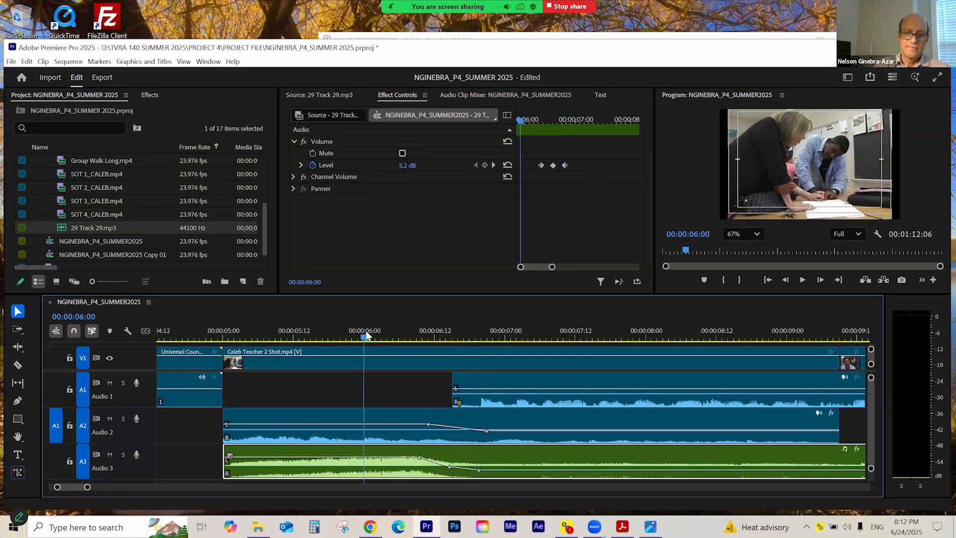
key("minus")
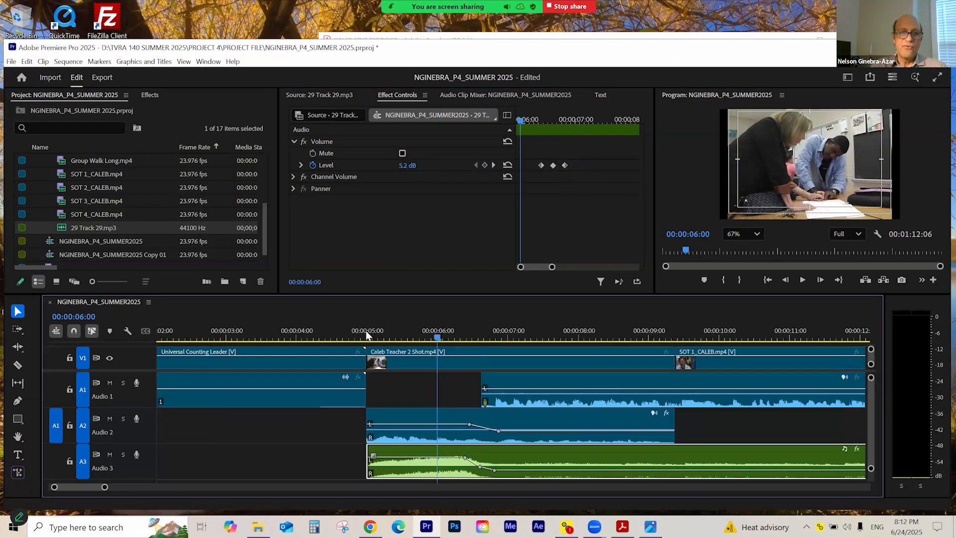
key("minus")
key("ctrl+s")
left_click(311, 338)
key("space")
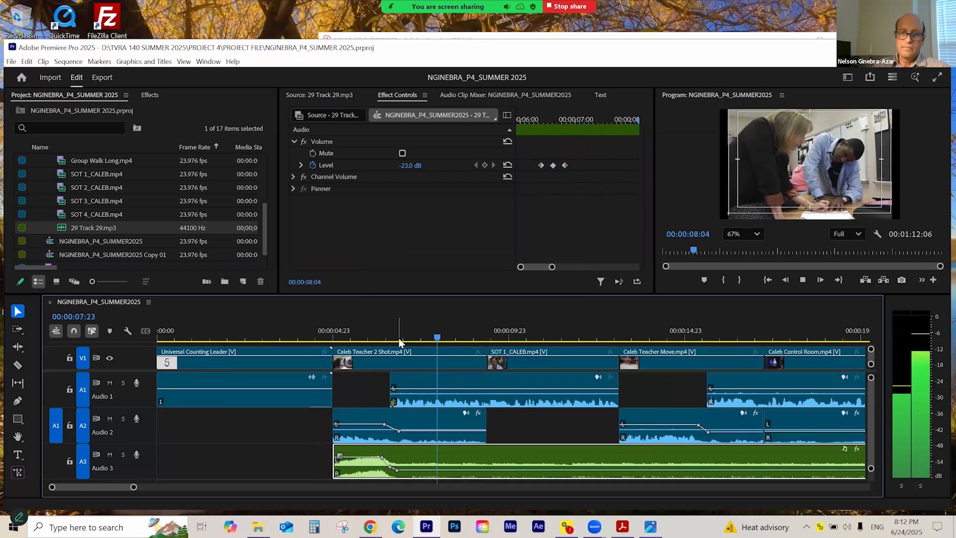
key("minus")
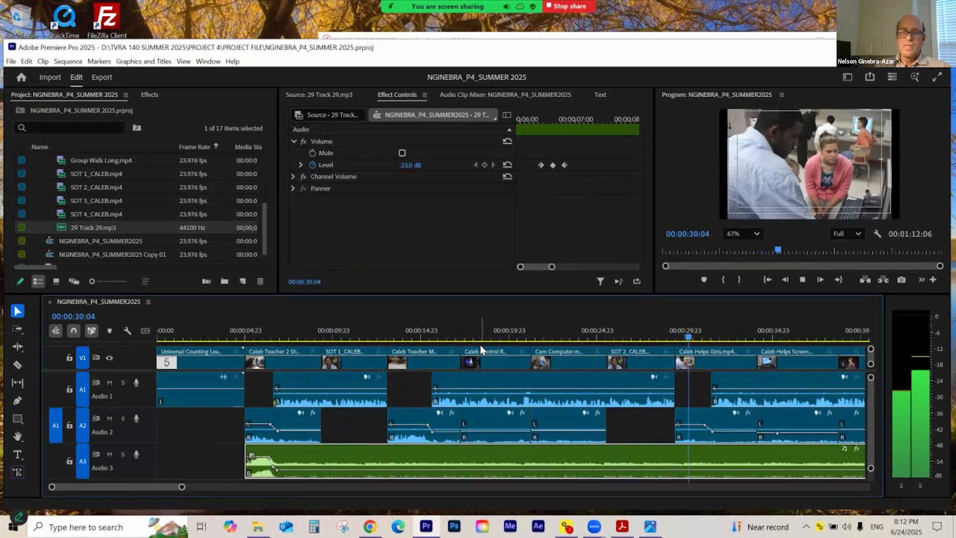
- Return to the last volume keyframe of 29 Track 29.mp3 at 00:00:06:19 and set its level to -22 dB
left_click(361, 334)
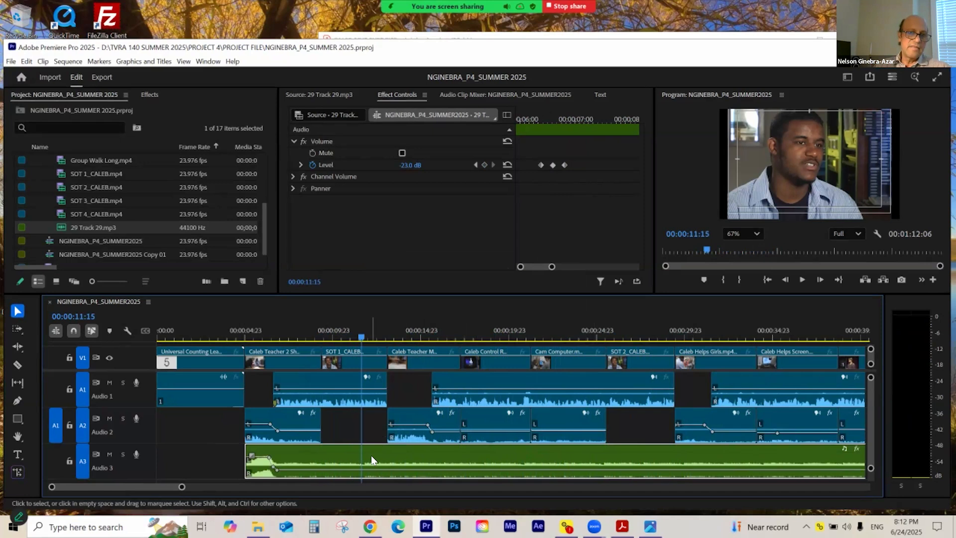
left_click(474, 165)
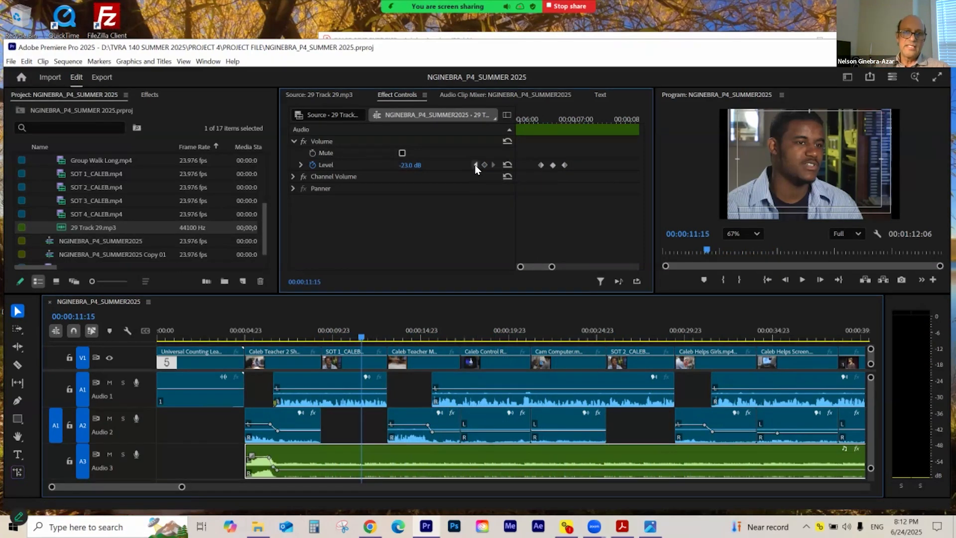
left_click(475, 166)
left_click(411, 310)
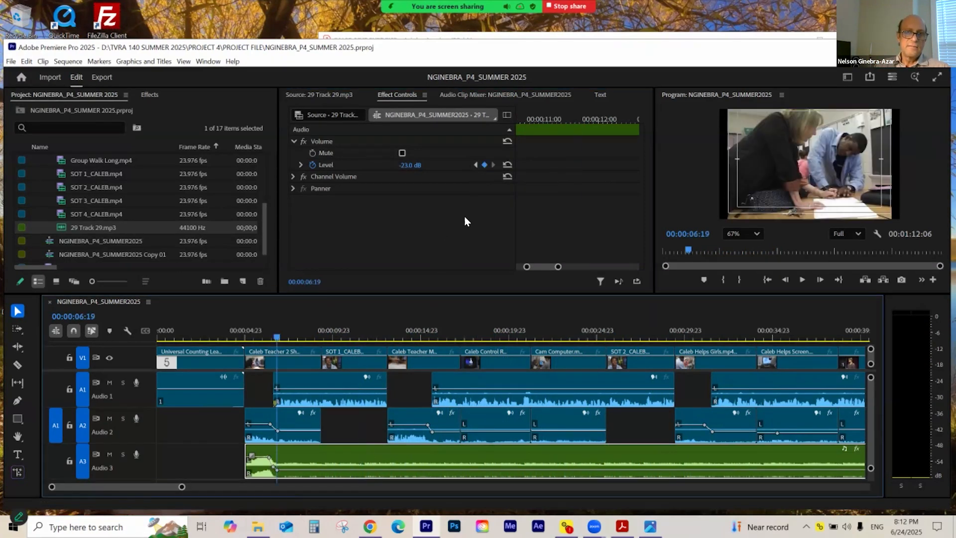
key("=")
key("=")
key("=")
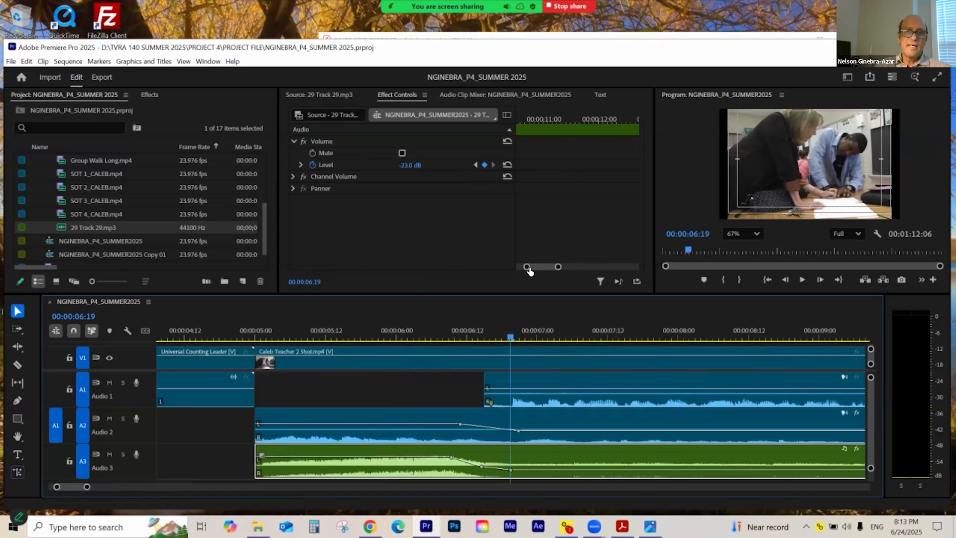
left_click_drag(539, 265, 531, 271)
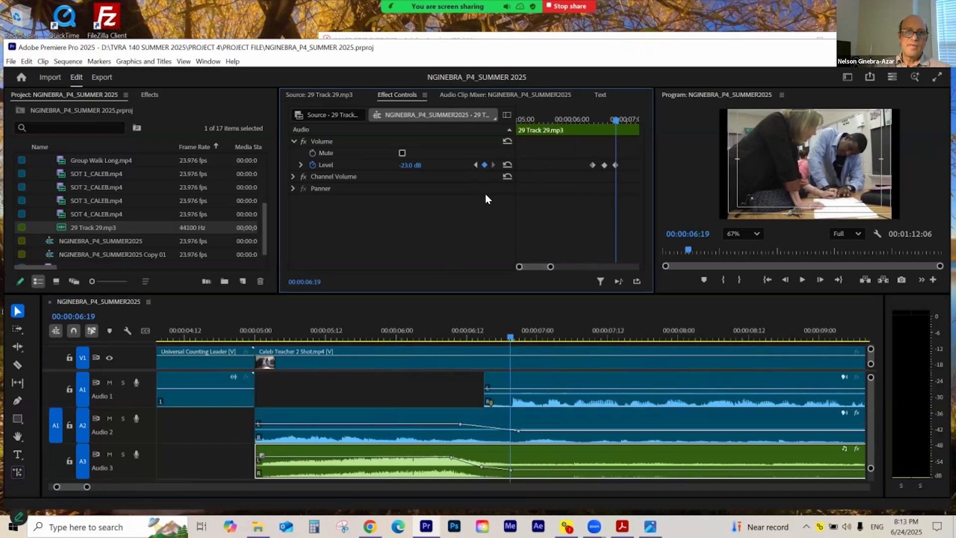
left_click(408, 165)
type("-22")
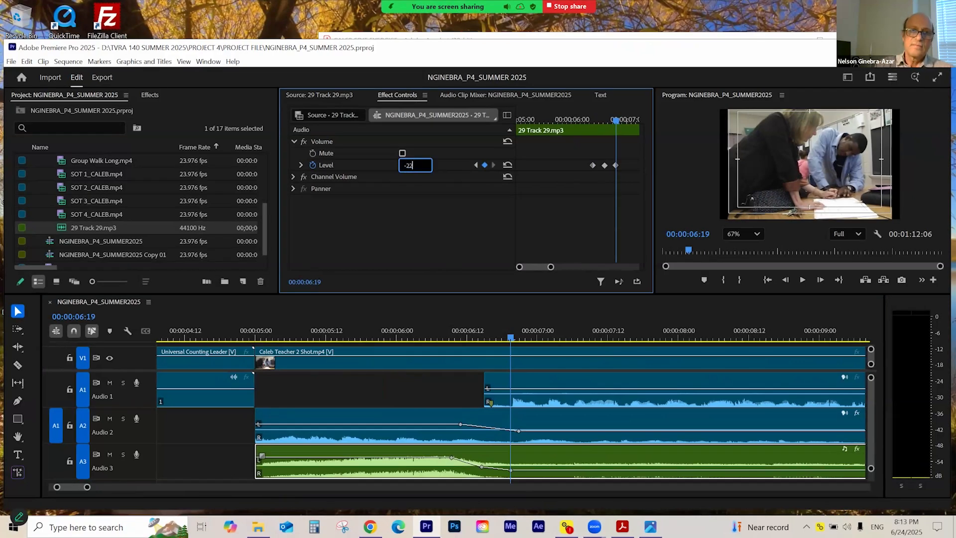
key("Return")
- Add a volume level keyframe to SOT 1_CALEB.mp4 on Audio 1 at 00:00:10:01 and set it to 1.0 dB
left_click(423, 330)
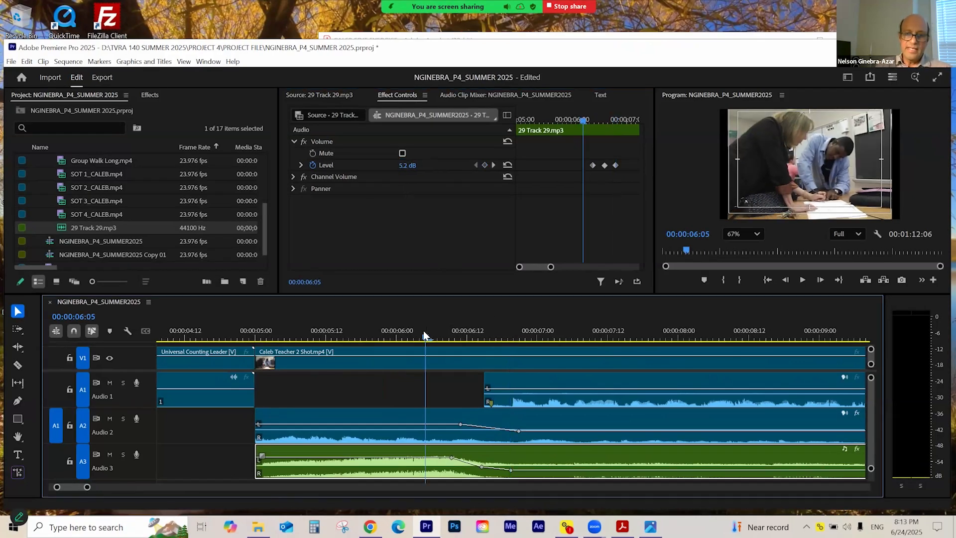
key("minus")
key("minus")
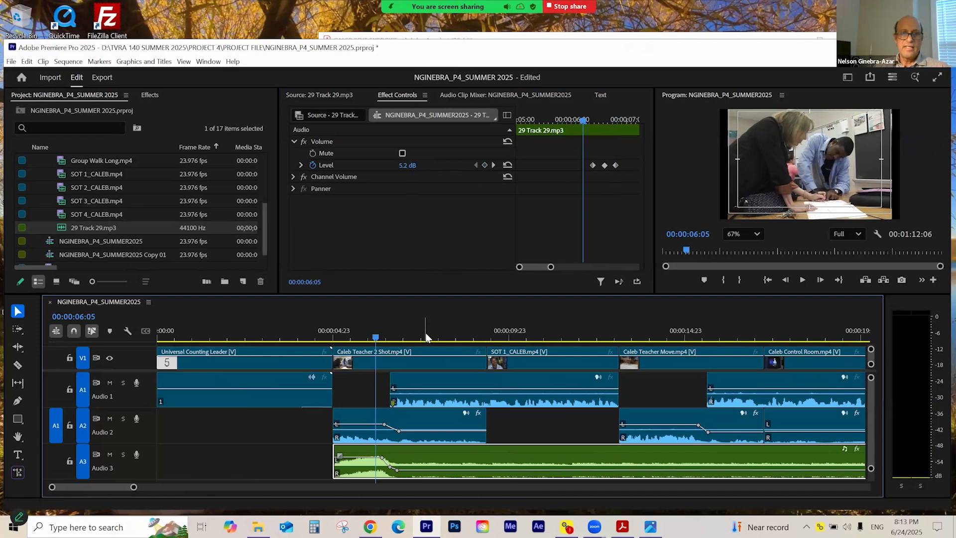
left_click(425, 331)
left_click(472, 388)
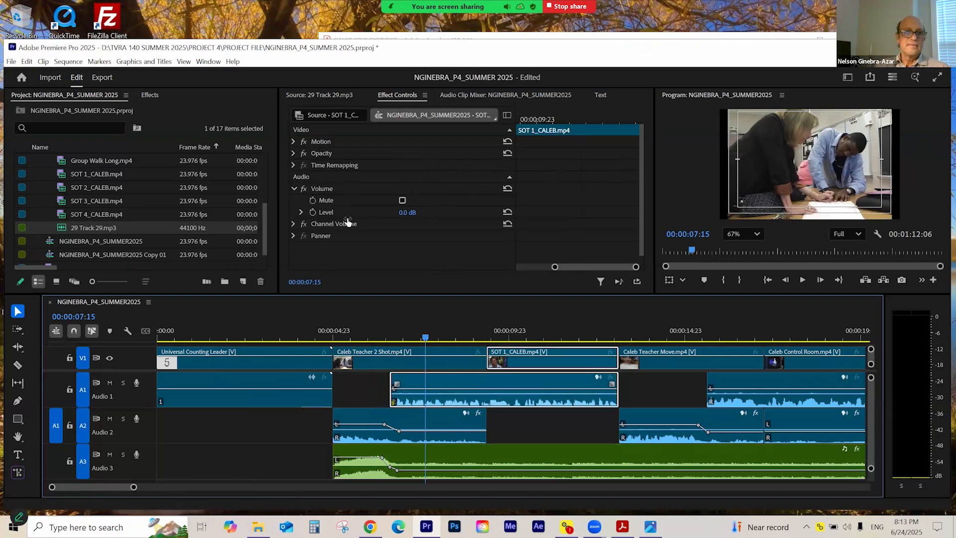
left_click(538, 120)
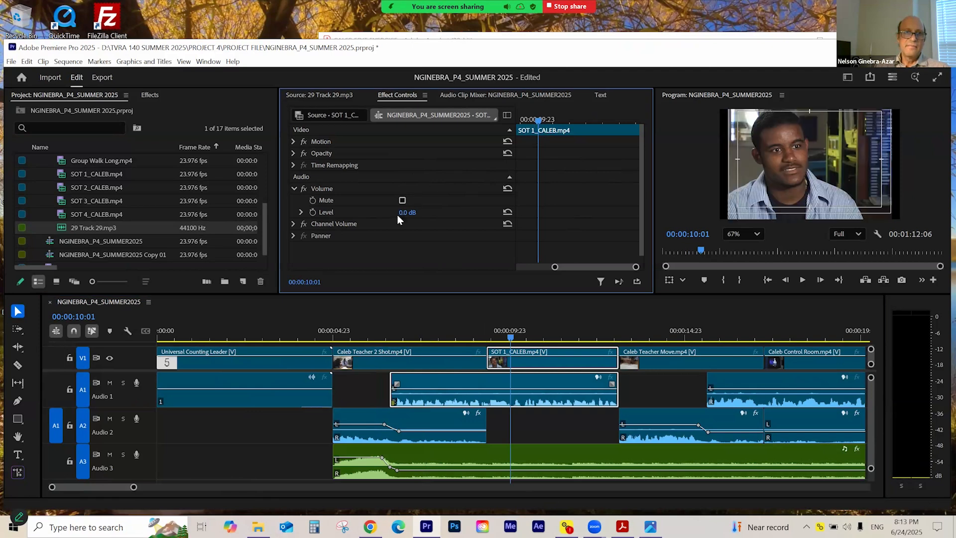
left_click(314, 213)
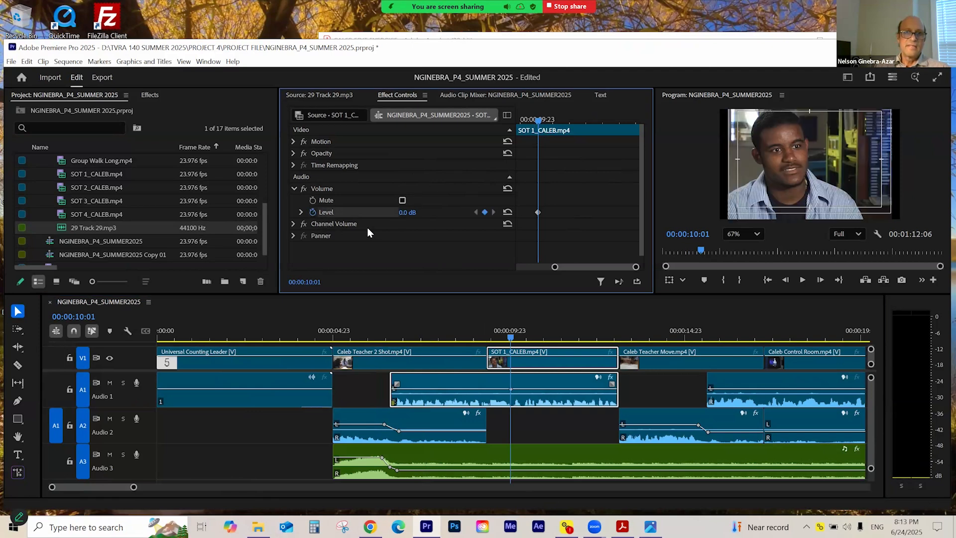
left_click(415, 210)
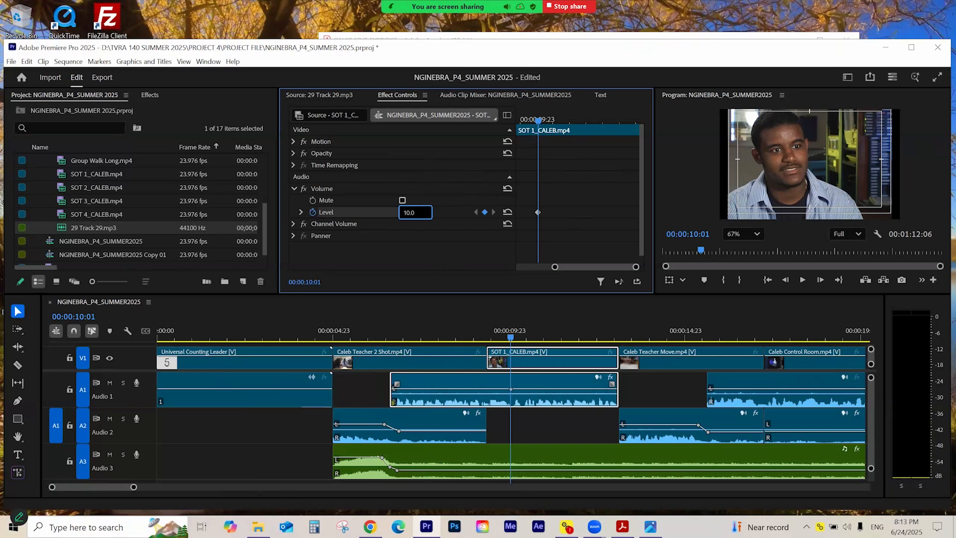
type("1.0")
key("Return")
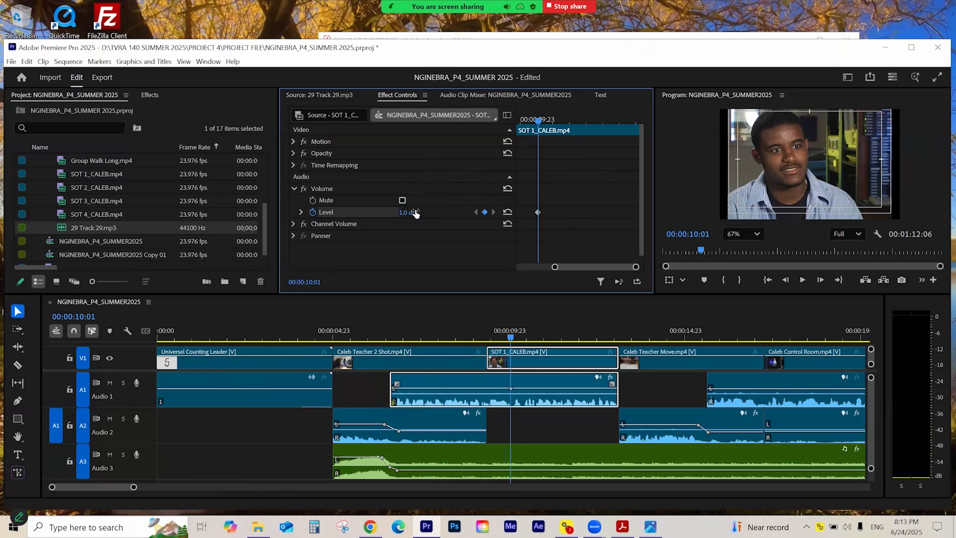
- Turn on volume level keyframing for the SOT 2_CALEB.mp4 clip on Audio 1, with the playhead at 00:00:16:22
left_click(464, 329)
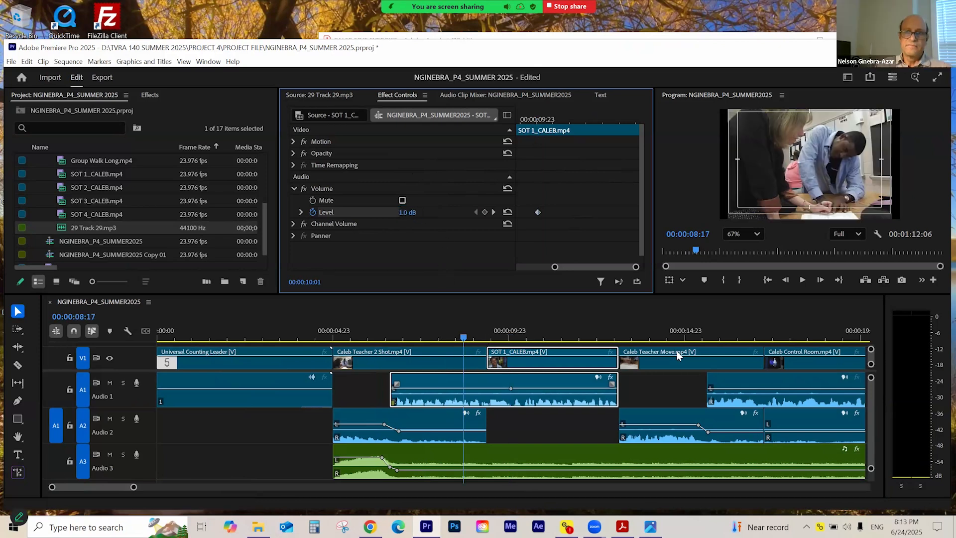
left_click(753, 325)
key("minus")
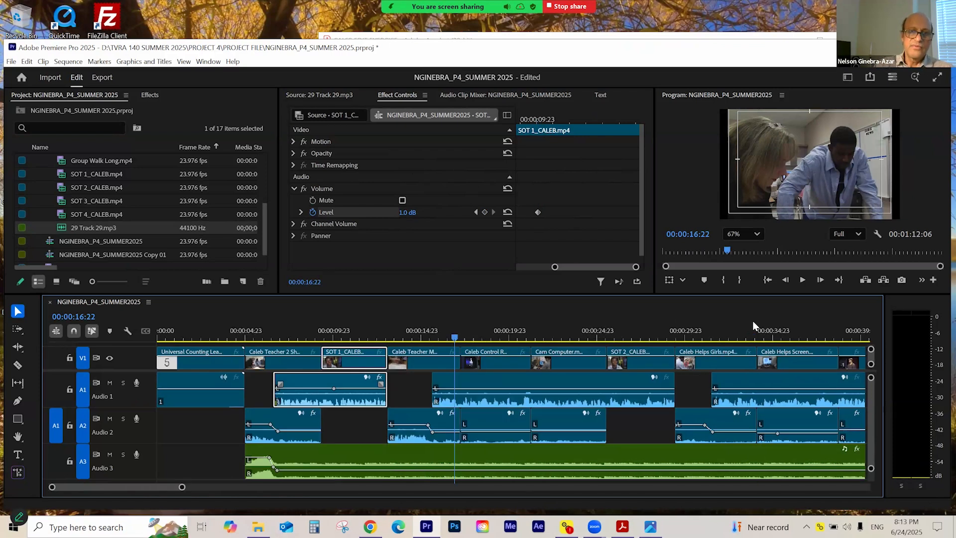
left_click(527, 386)
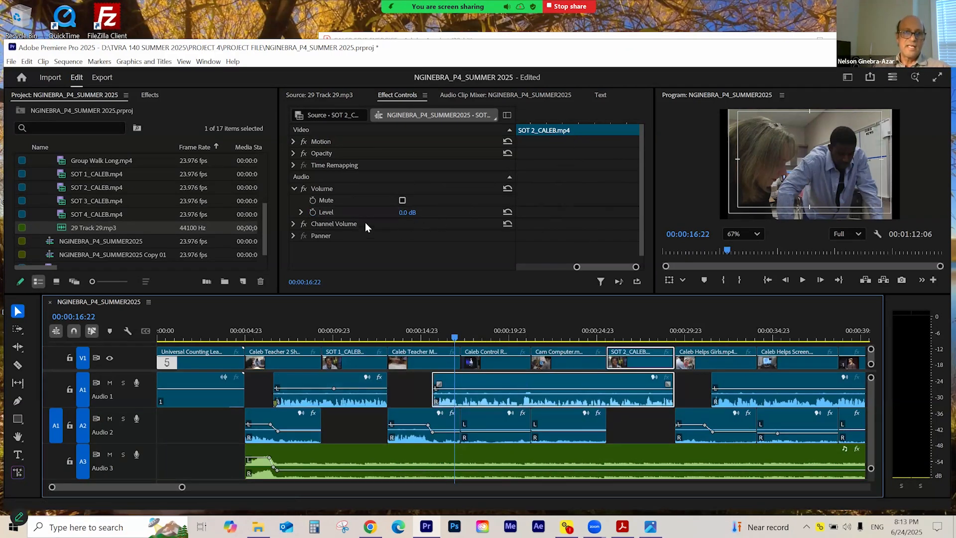
left_click(313, 213)
left_click(485, 213)
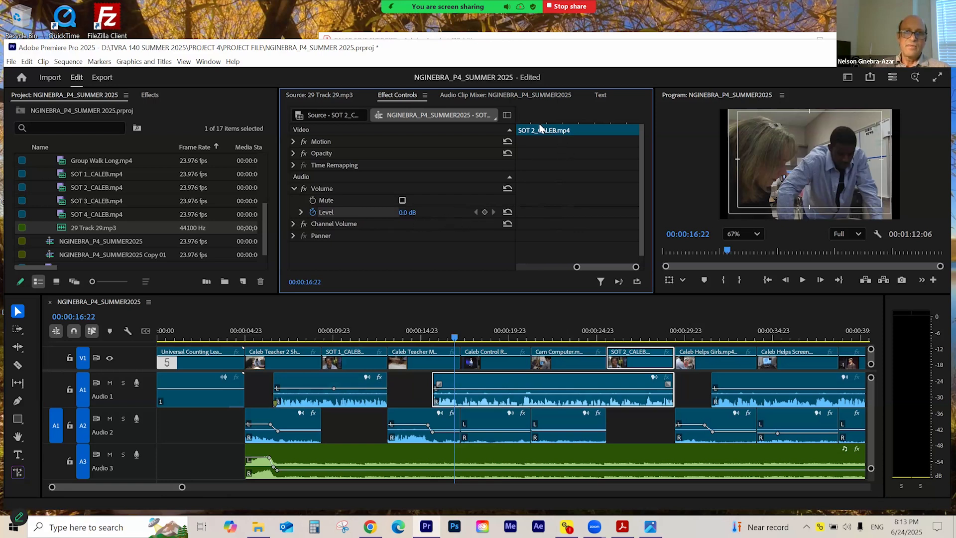
- Add a volume level keyframe to SOT 2_CALEB.mp4 at 00:00:16:22 and set it to 1.0 dB
left_click_drag(565, 267, 592, 268)
left_click(478, 385)
left_click_drag(590, 267, 508, 271)
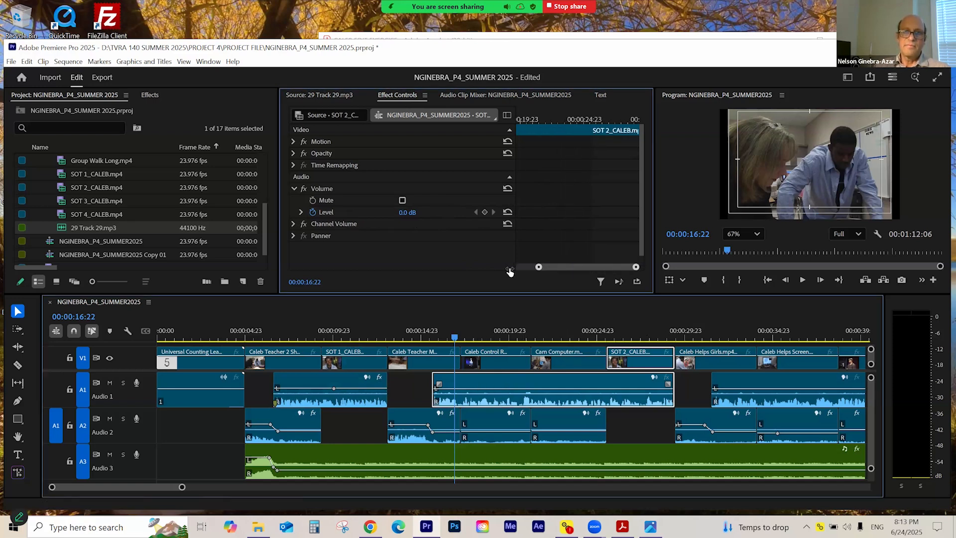
left_click_drag(604, 268, 643, 272)
left_click_drag(574, 268, 558, 269)
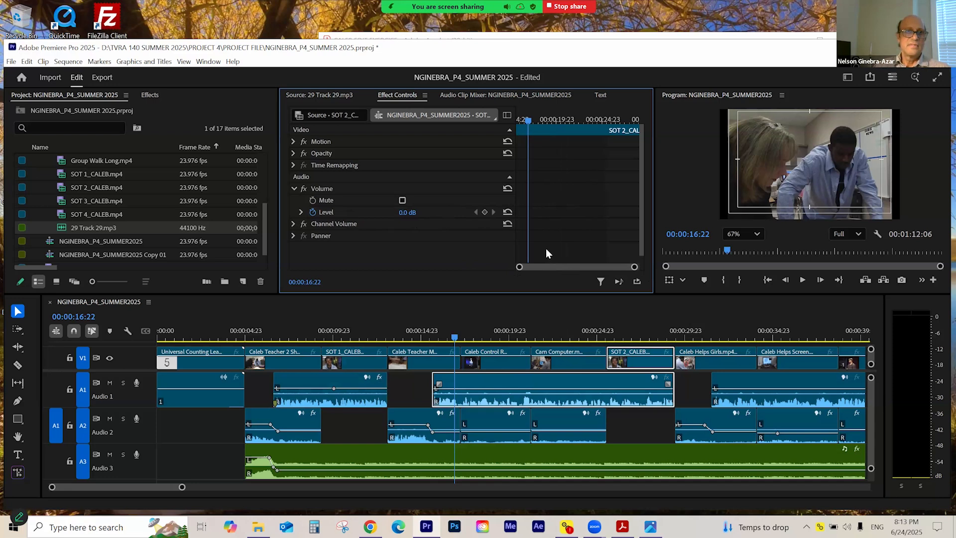
left_click(484, 213)
left_click(417, 209)
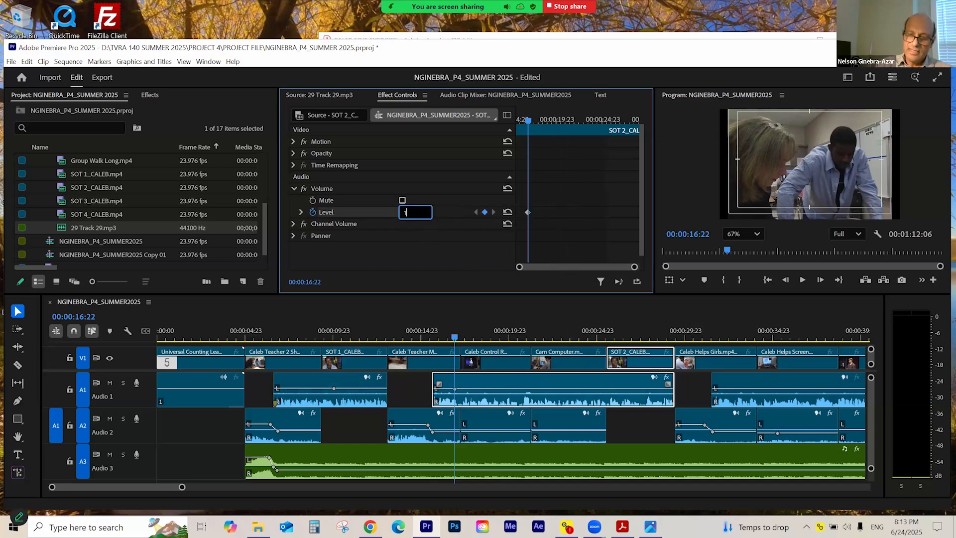
key("Return")
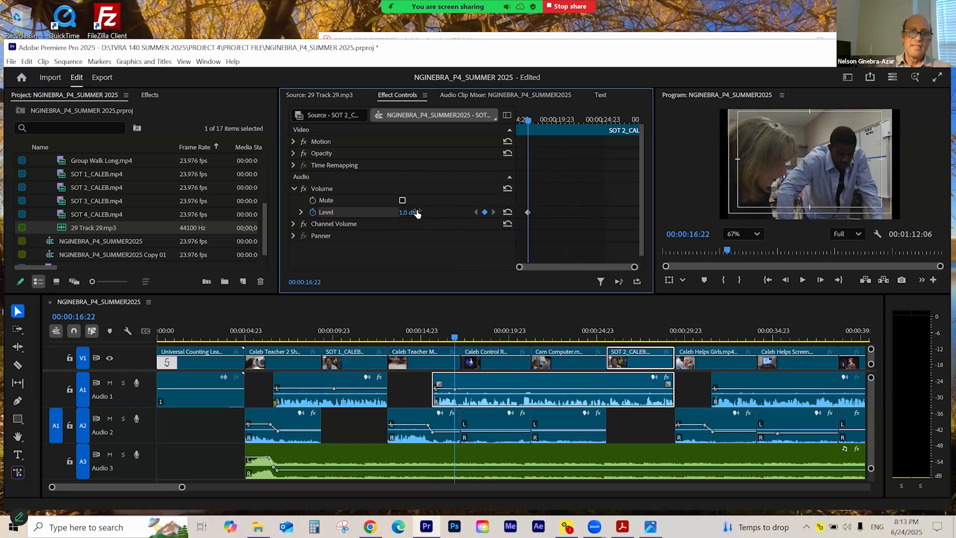
- Add a volume level keyframe to SOT 3_CALEB.mp4 on Audio 1 at 00:00:34:20 and set it to 1.0 dB
left_click(770, 339)
left_click(793, 381)
left_click(572, 265)
left_click_drag(572, 269, 510, 280)
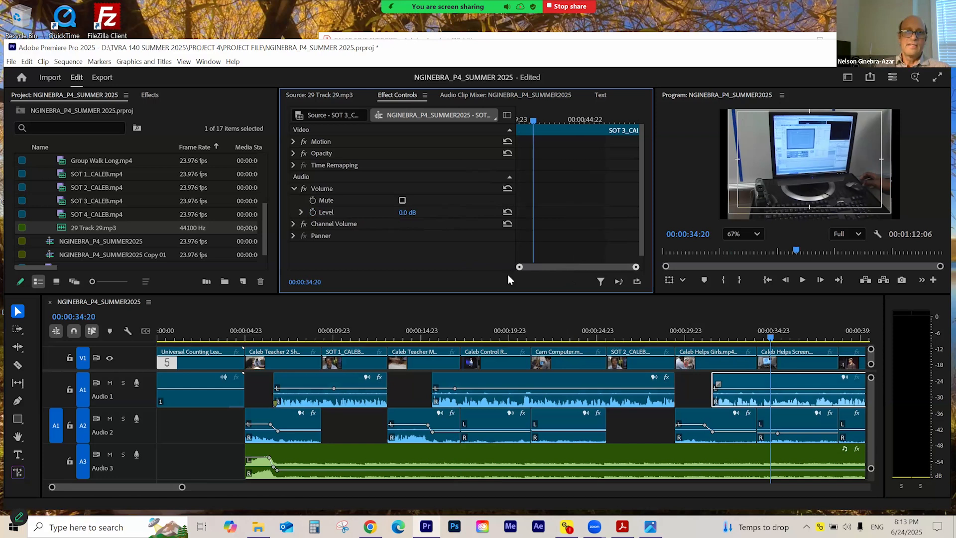
left_click(312, 212)
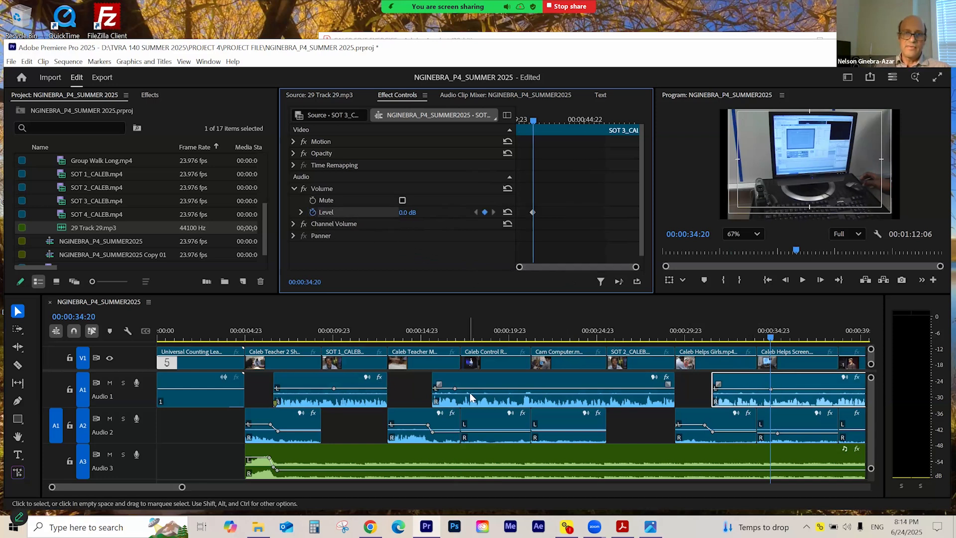
left_click(414, 210)
type("10")
key("Return")
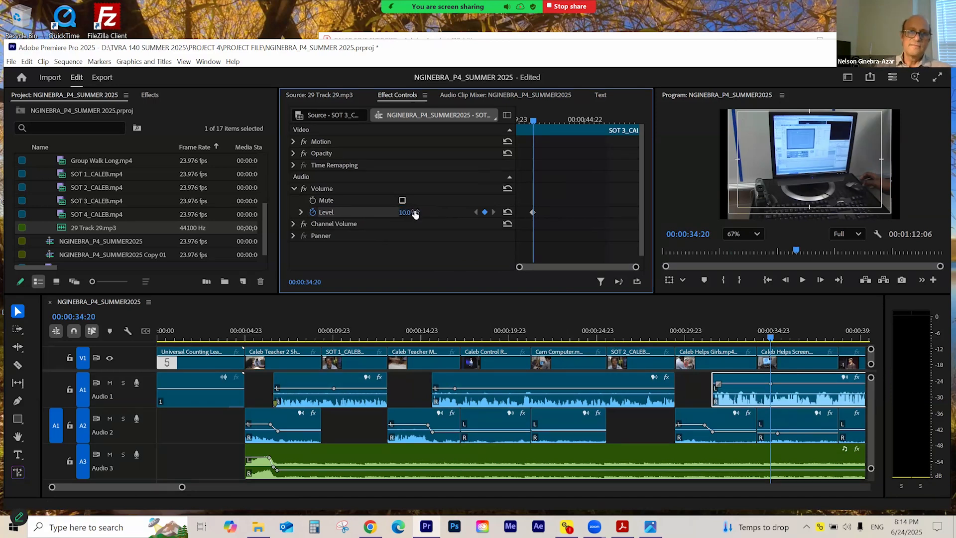
left_click(414, 211)
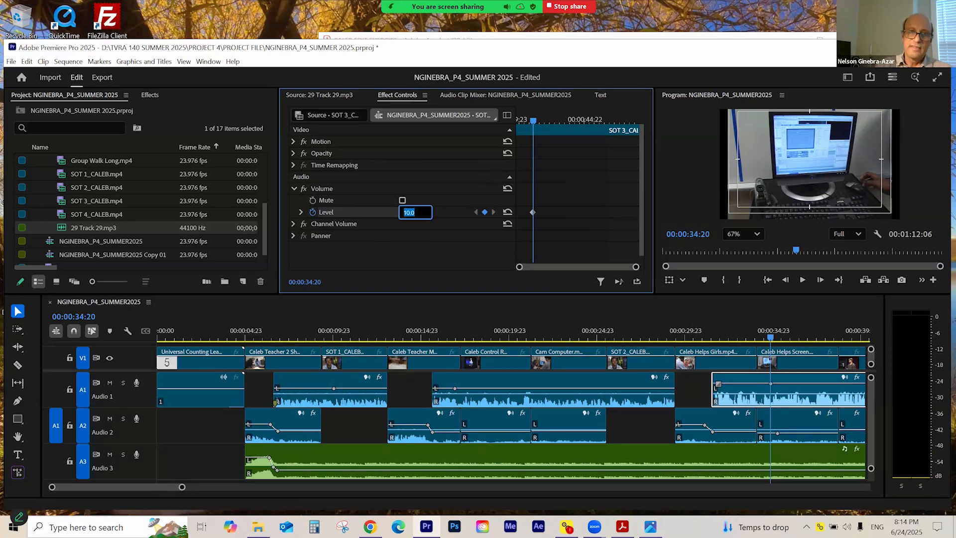
key("Return")
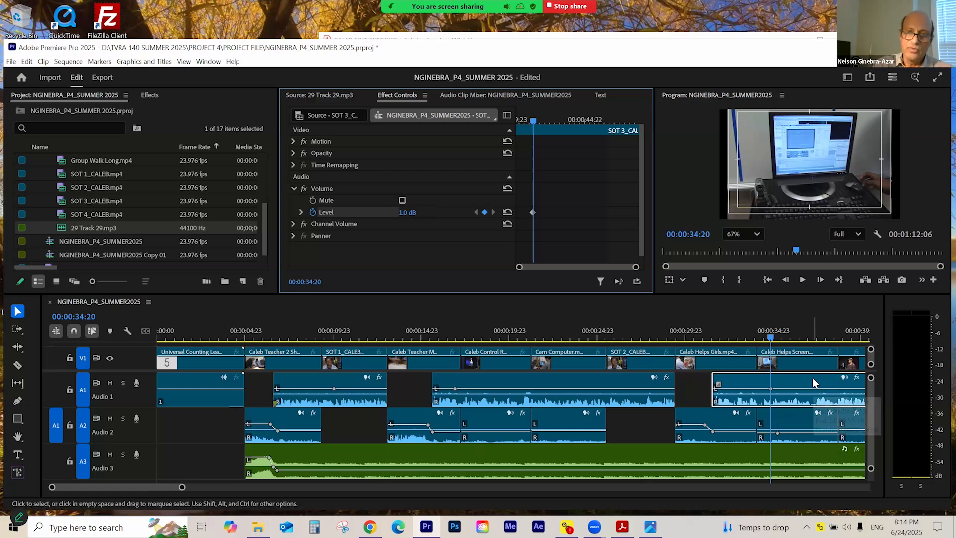
- Add a volume level keyframe to SOT 4_CALEB.mp4 on Audio 1 at 00:00:58:20 and set it to 1.0 dB
left_click(820, 336)
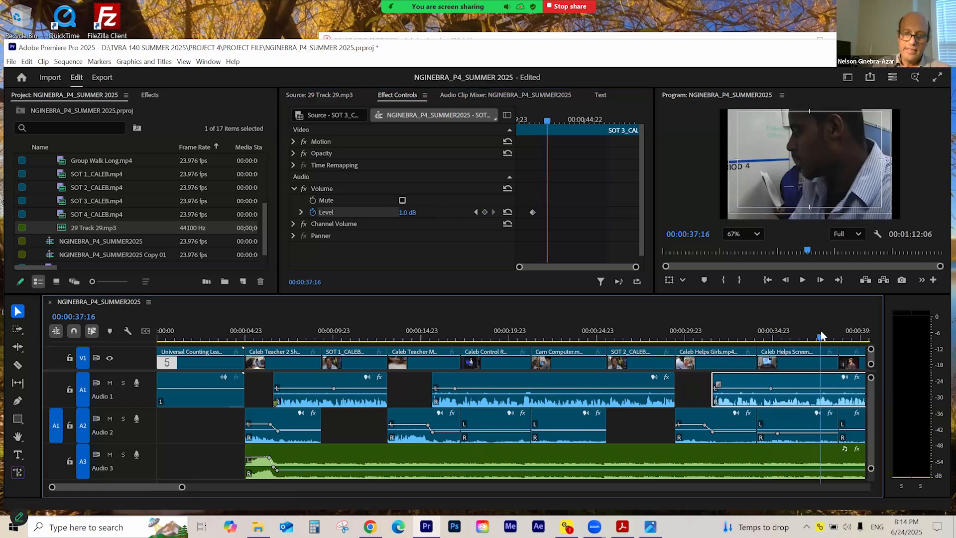
key("minus")
left_click(676, 336)
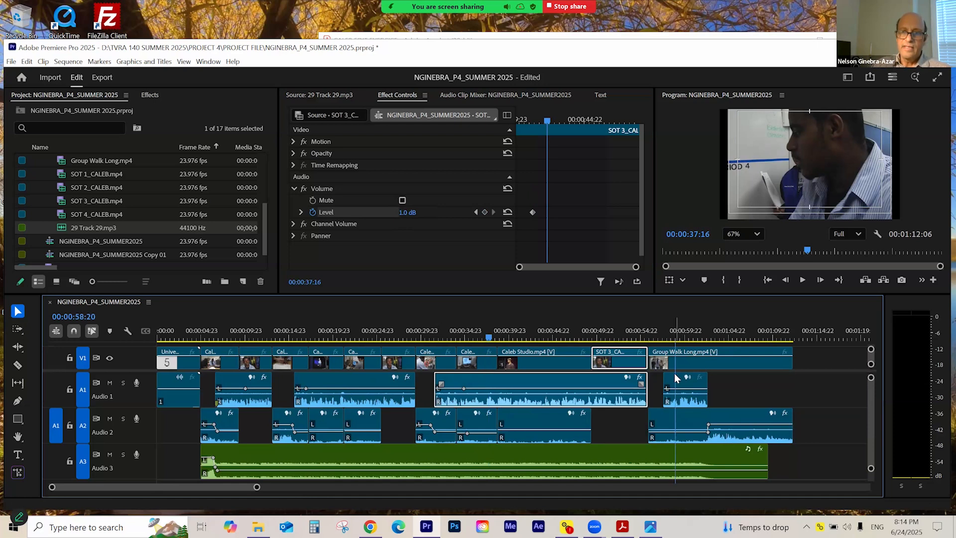
left_click(685, 383)
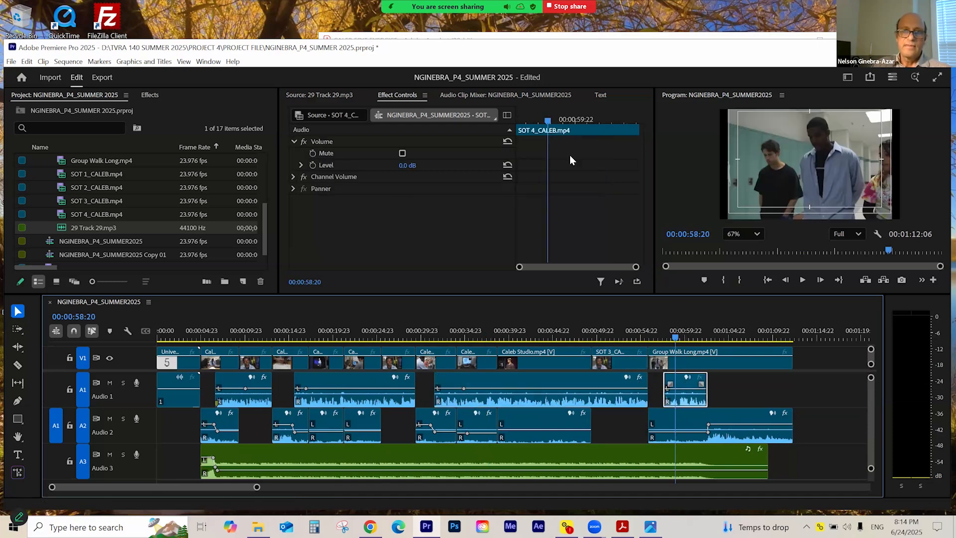
left_click(313, 165)
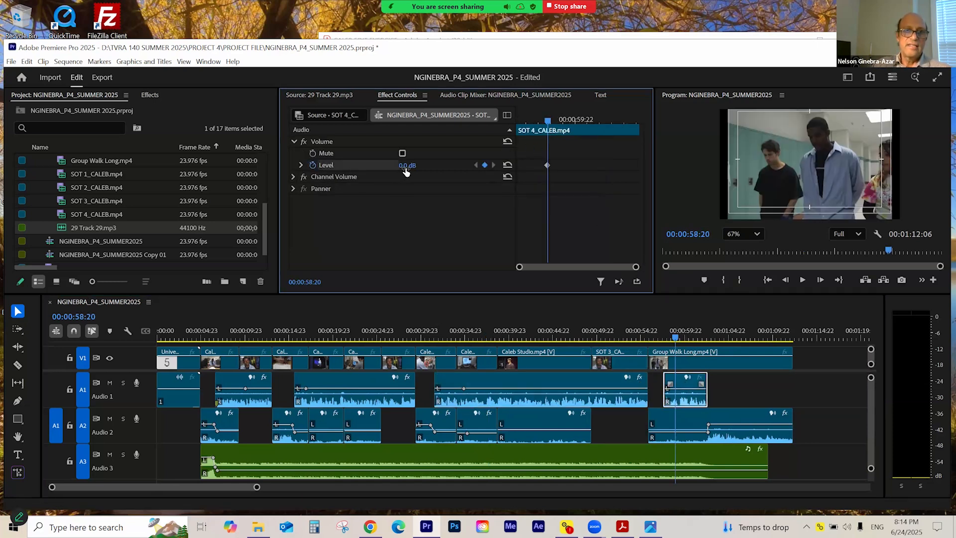
left_click(414, 164)
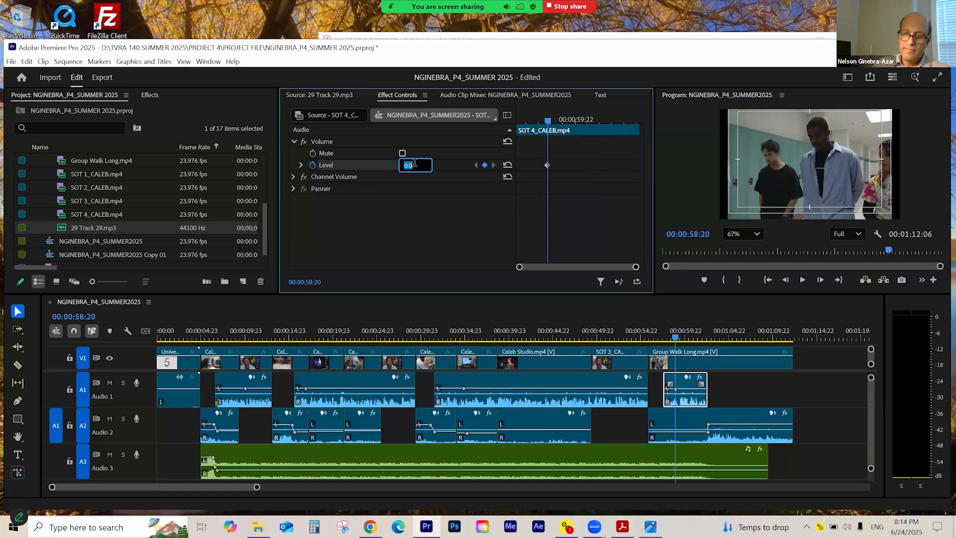
key("Return")
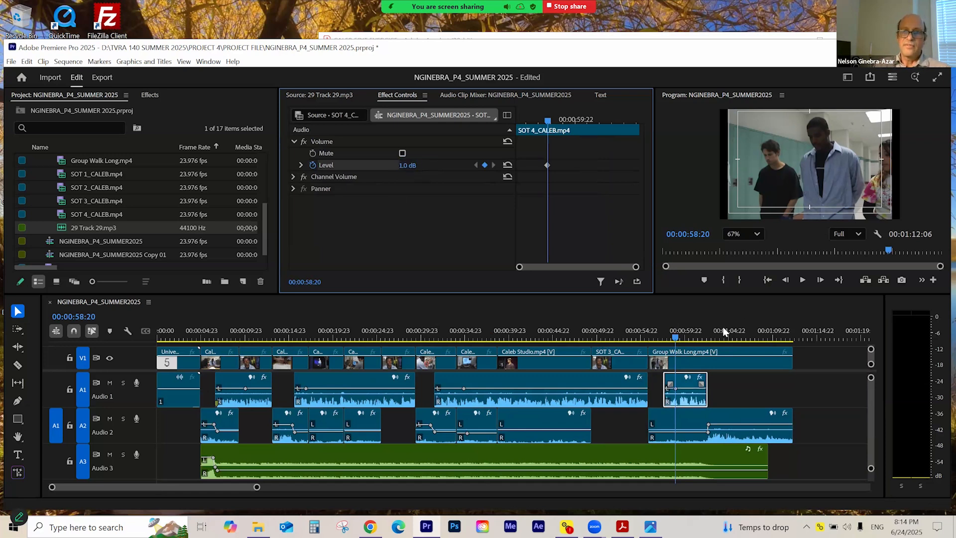
- Save the project and play the sequence from 00:00:24:21 to the start of Caleb Helps Girls.mp4
left_click(685, 339)
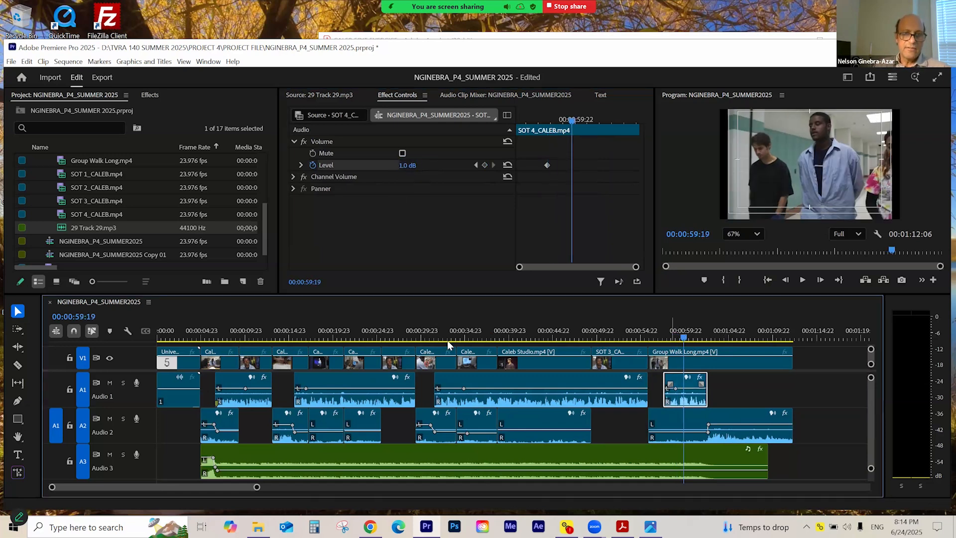
left_click(377, 333)
key("ctrl+s")
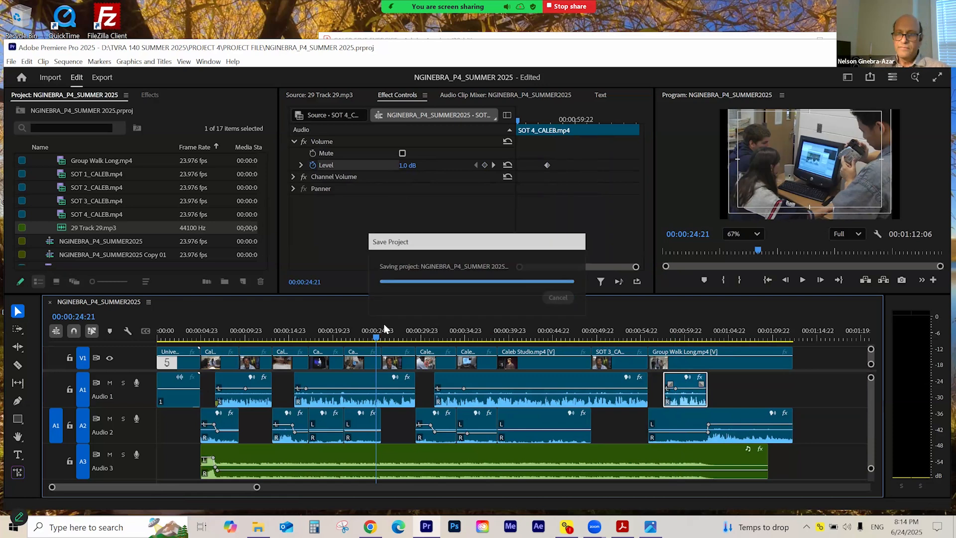
key("space")
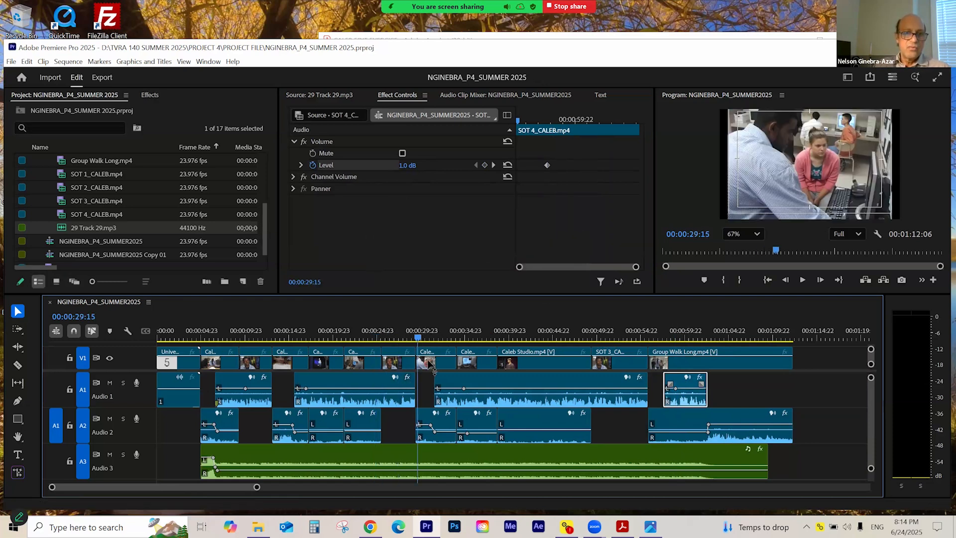
- Play the transition from the end of SOT 2_CALEB.mp4 into Caleb Helps Girls.mp4 to check the music during the speech gap
key("equal")
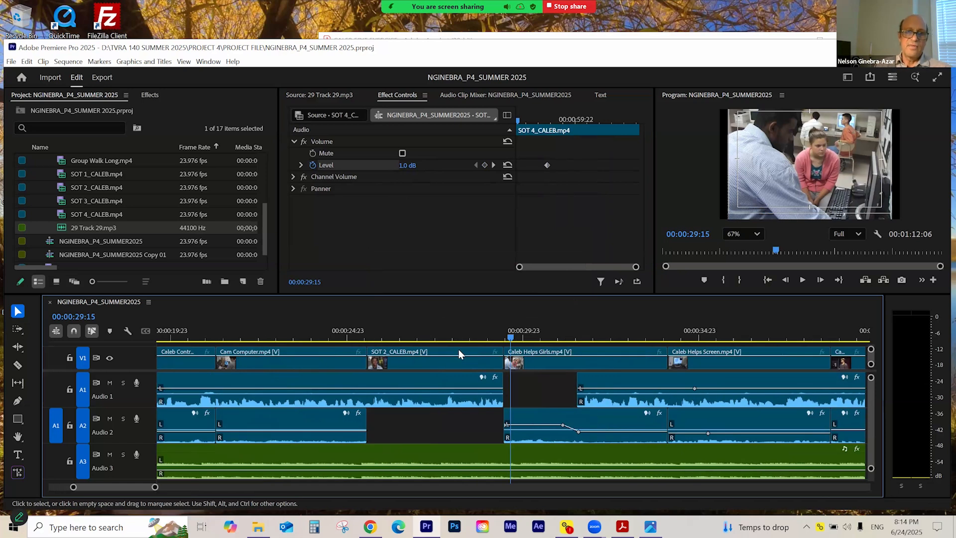
left_click_drag(473, 338, 493, 336)
left_click(500, 337)
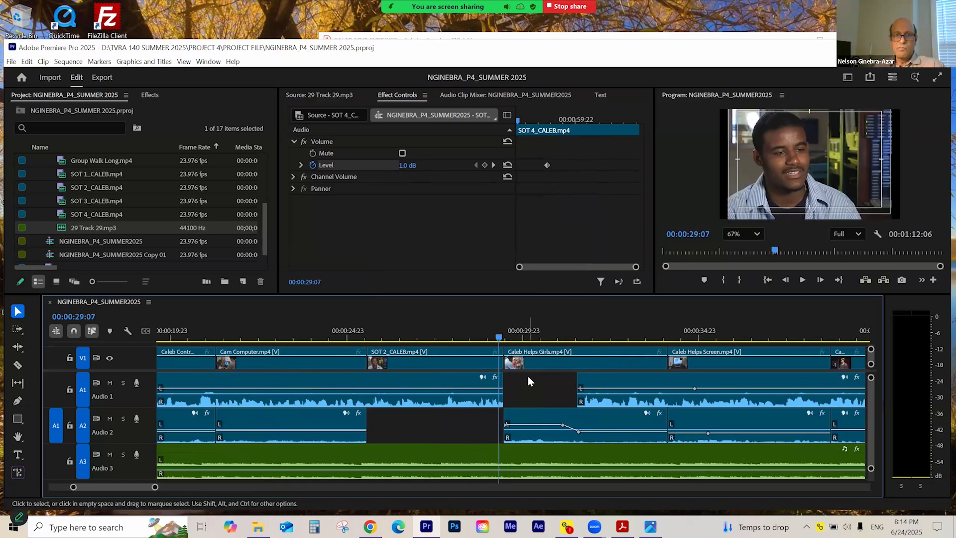
left_click(488, 337)
key("space")
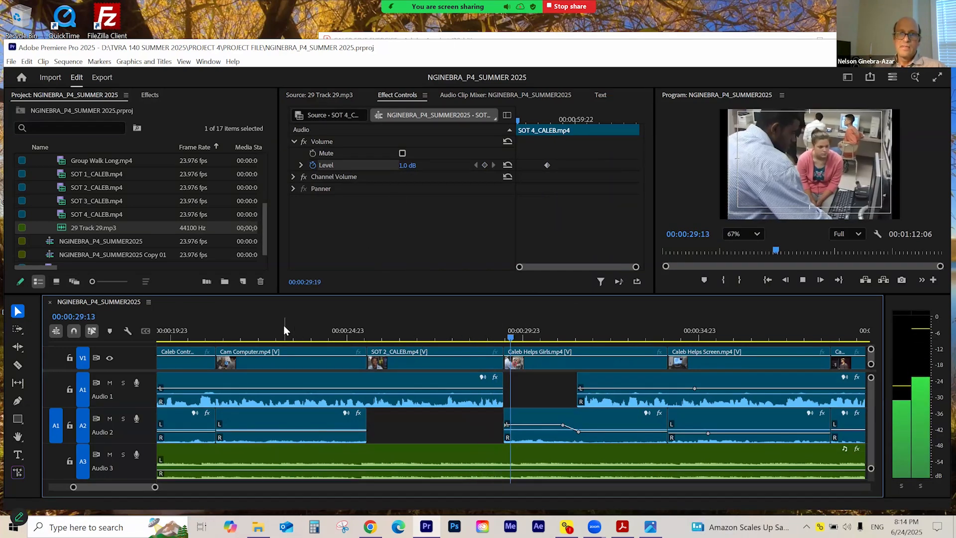
key("space")
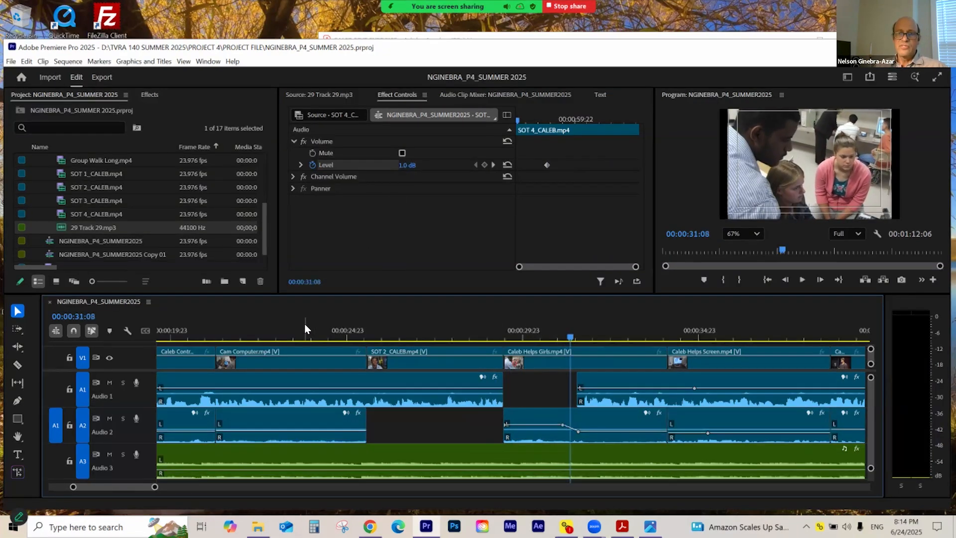
- Place the playhead at the cut to Caleb Helps Girls.mp4 at 00:00:29:10 and examine the music volume line beneath it
left_click(524, 332)
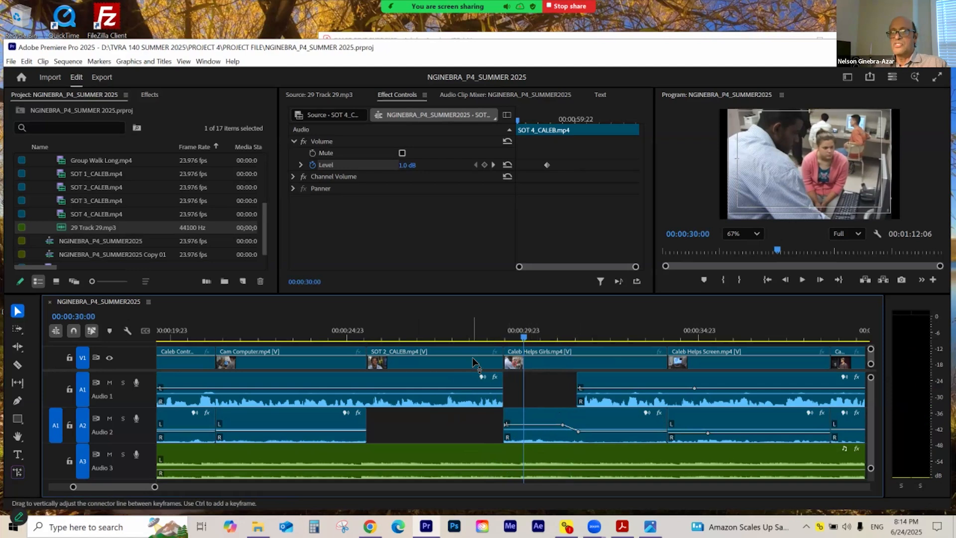
left_click(504, 338)
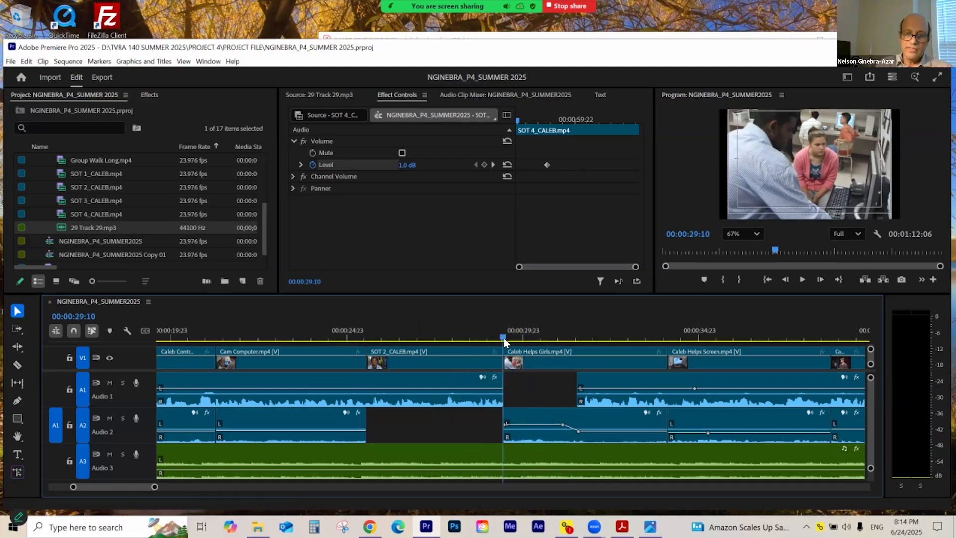
key("equal")
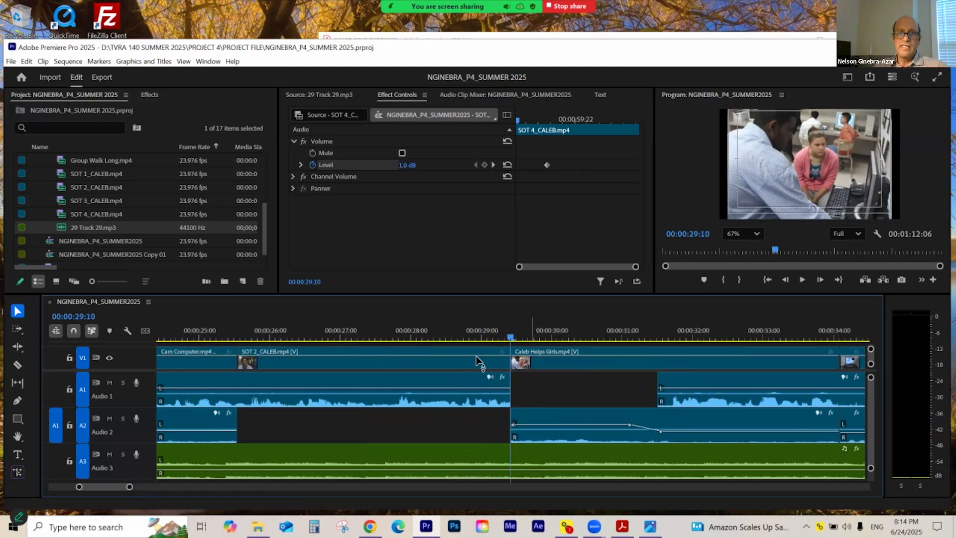
mouse_move(475, 356)
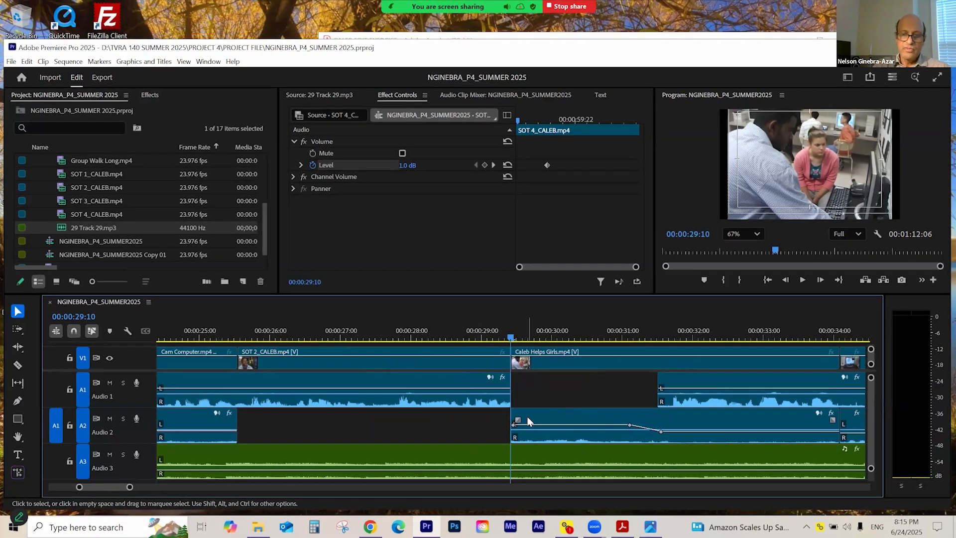
key("equal")
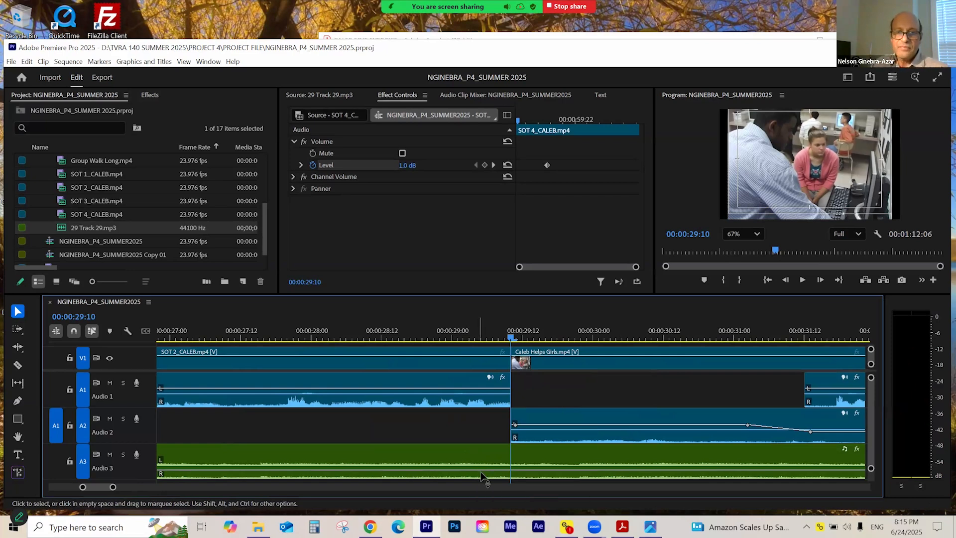
mouse_move(494, 471)
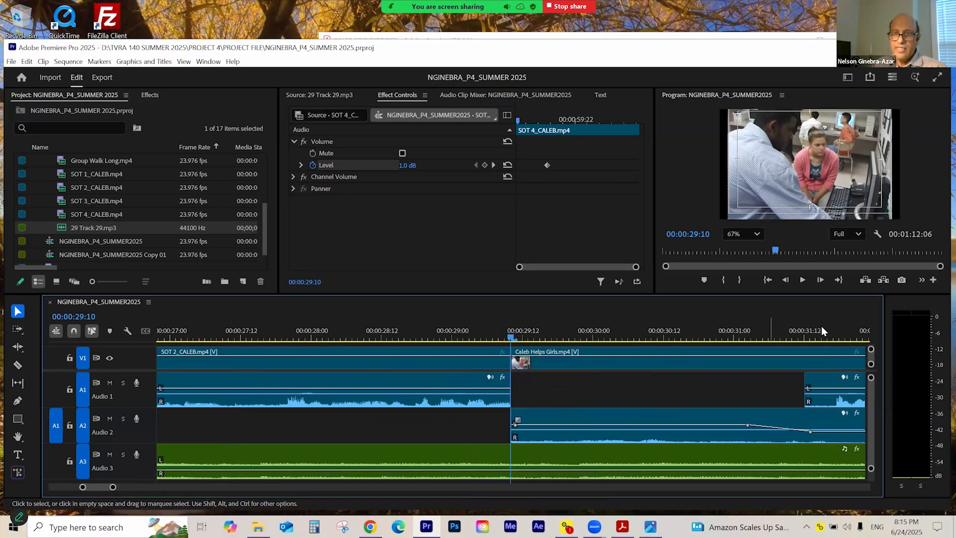
- Add two volume keyframes to the Audio 3 music around the cut to Caleb Helps Girls.mp4, at 00:00:29:06 and 00:00:29:14
left_click(806, 332)
left_click(819, 378)
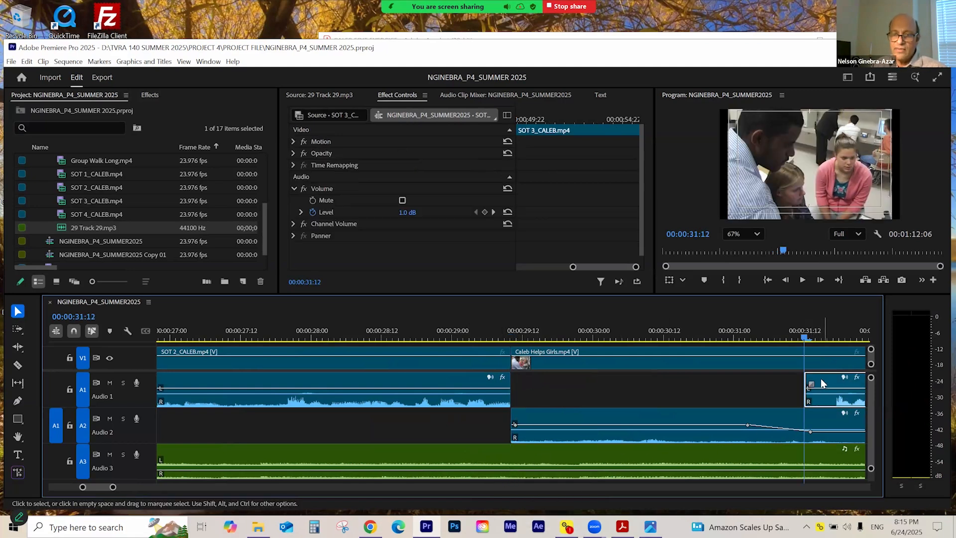
key("minus")
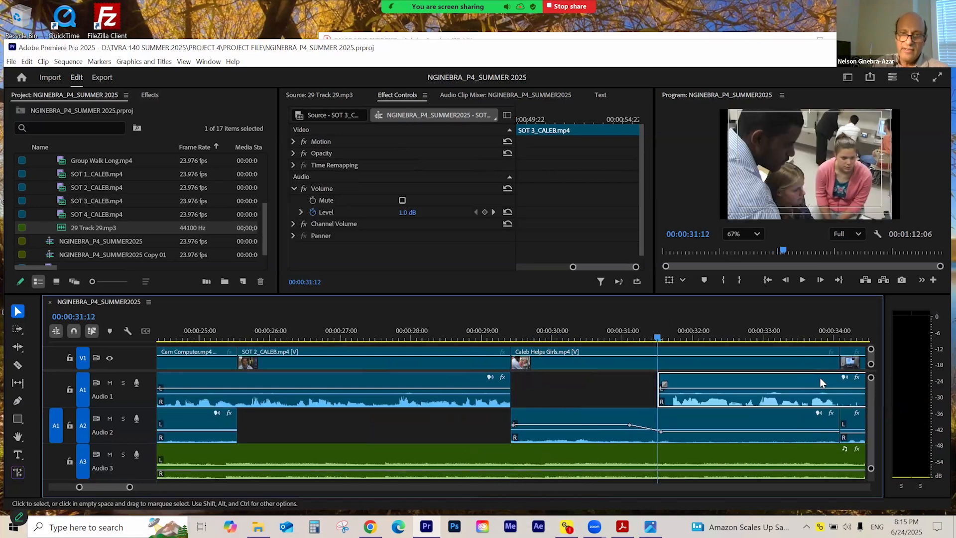
left_click(661, 339)
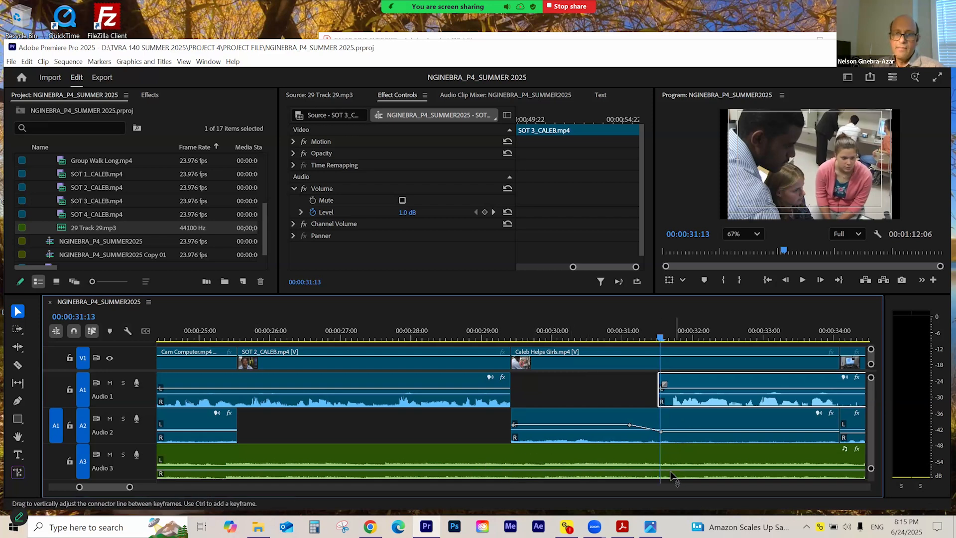
left_click(511, 338)
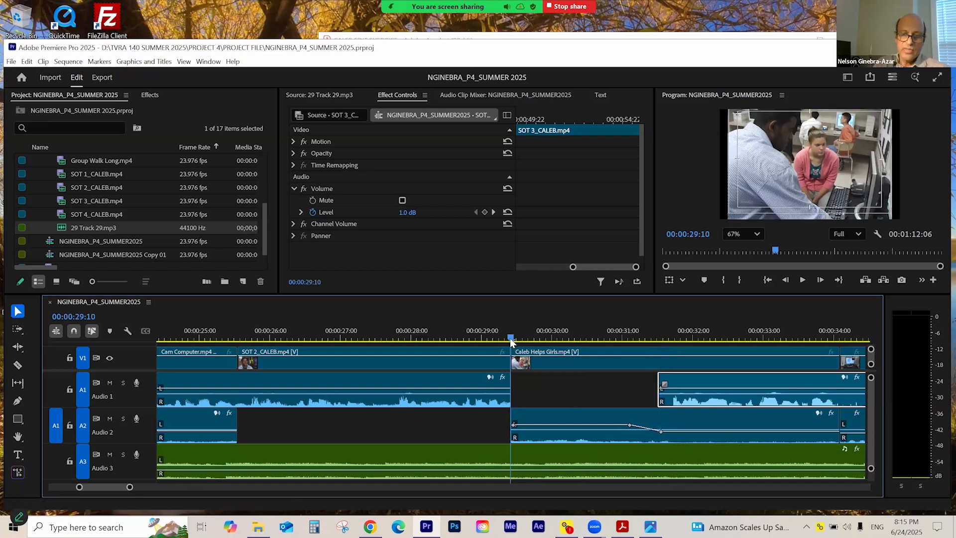
key("=")
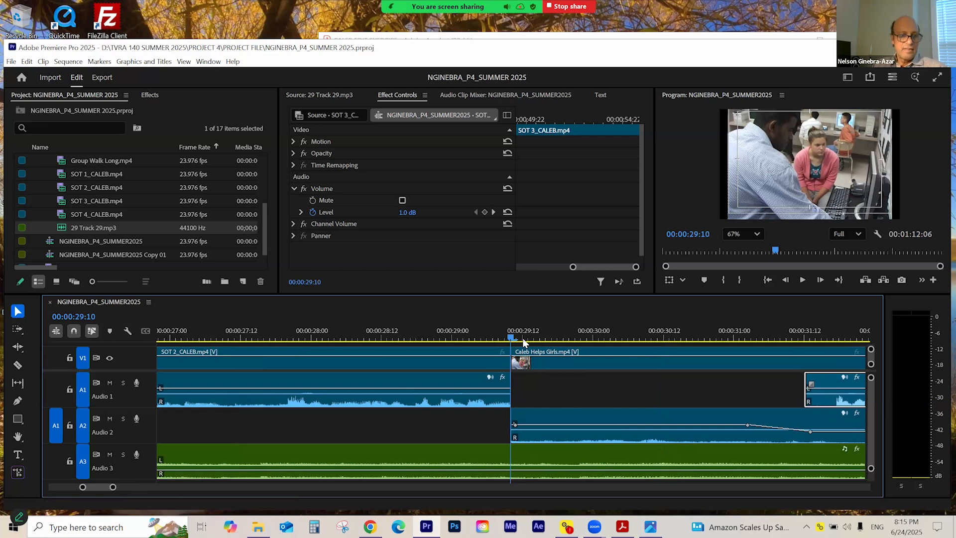
left_click(490, 471, "ctrl")
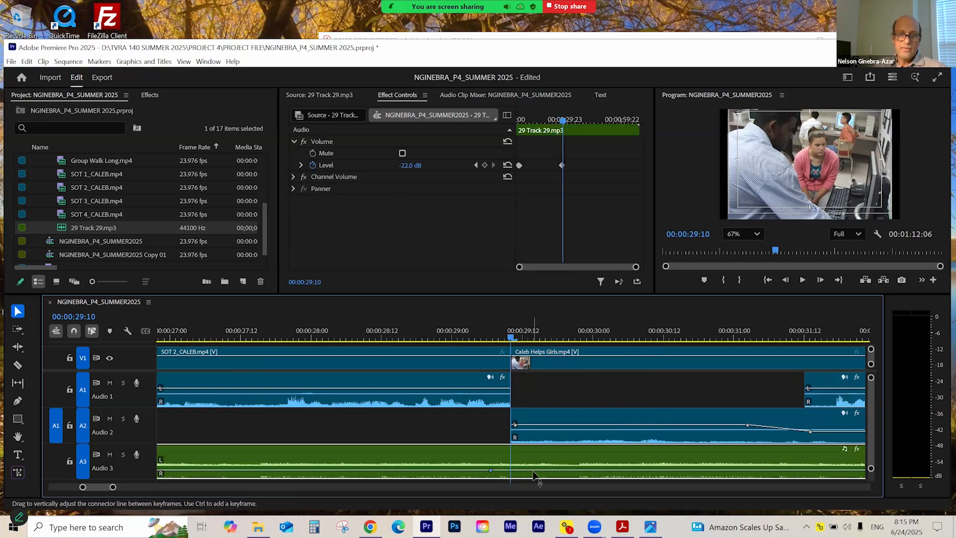
left_click(535, 470, "ctrl")
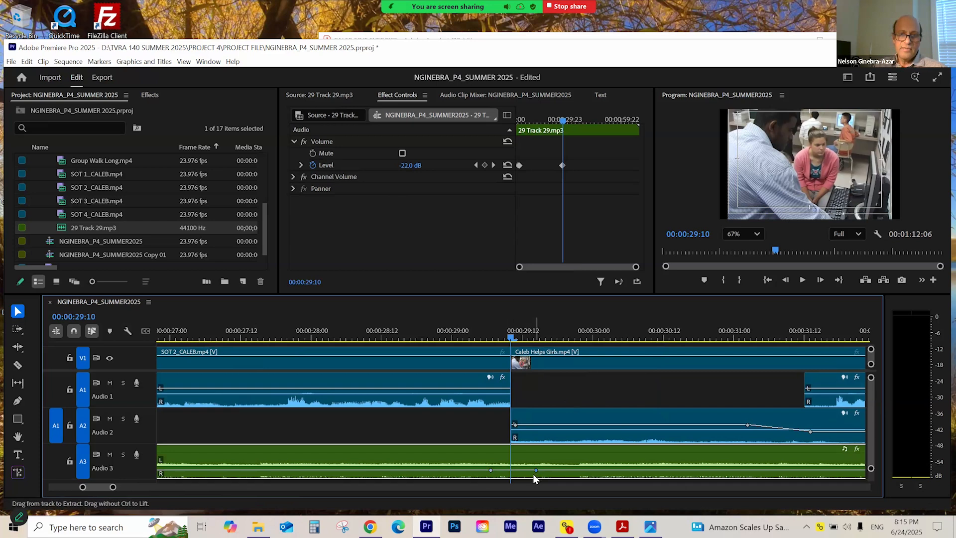
key("equal")
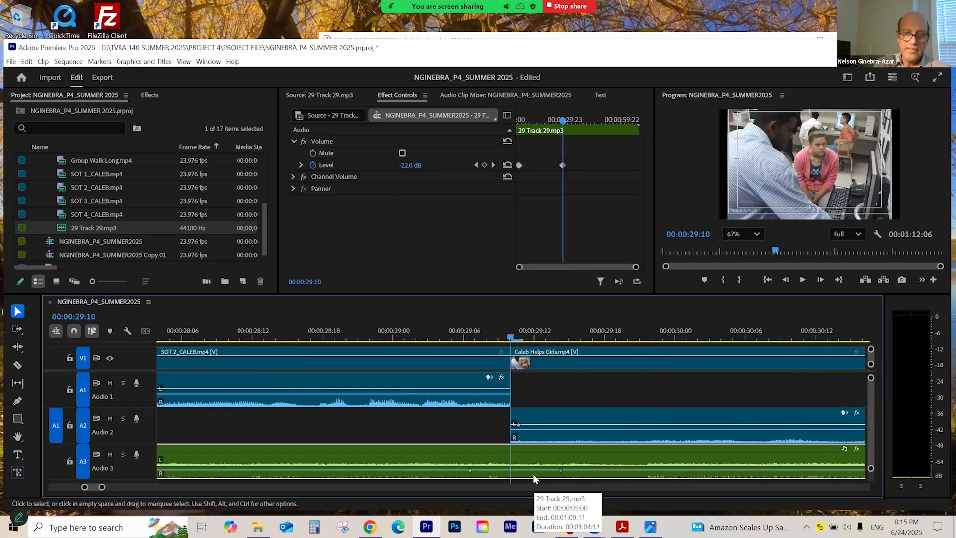
- Add two more music volume keyframes on Audio 3 around the end of the speech gap, at 00:00:31:08 and 00:00:31:14
key("minus")
key("minus")
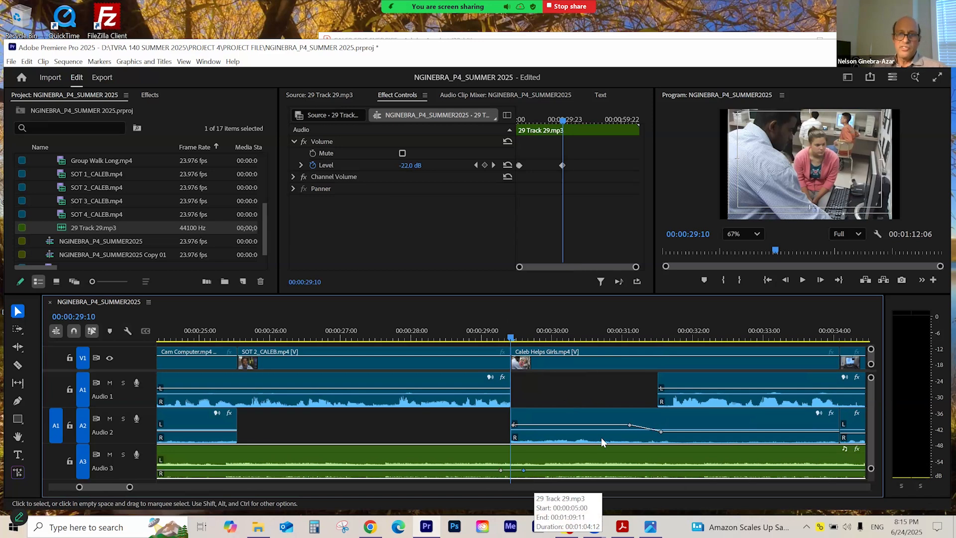
left_click(657, 337)
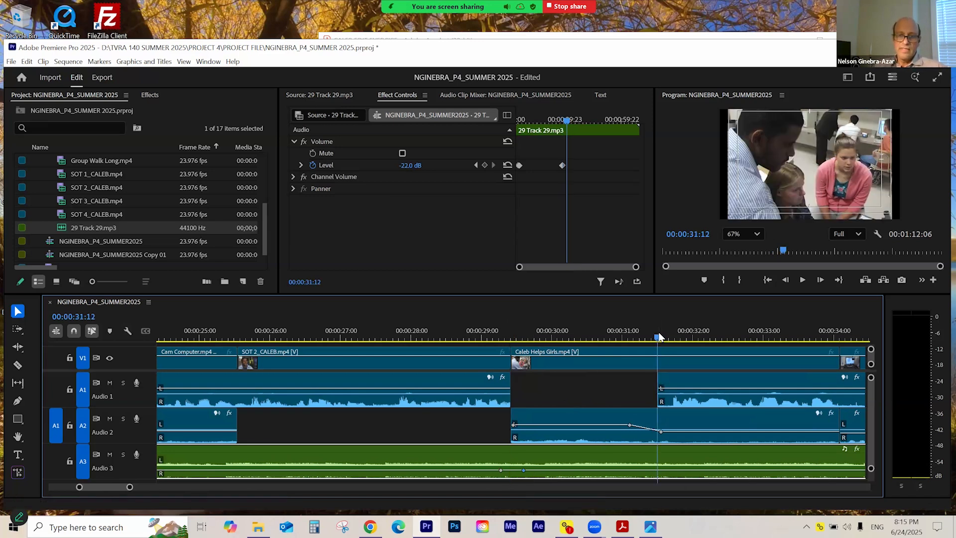
key("equal")
key("equal")
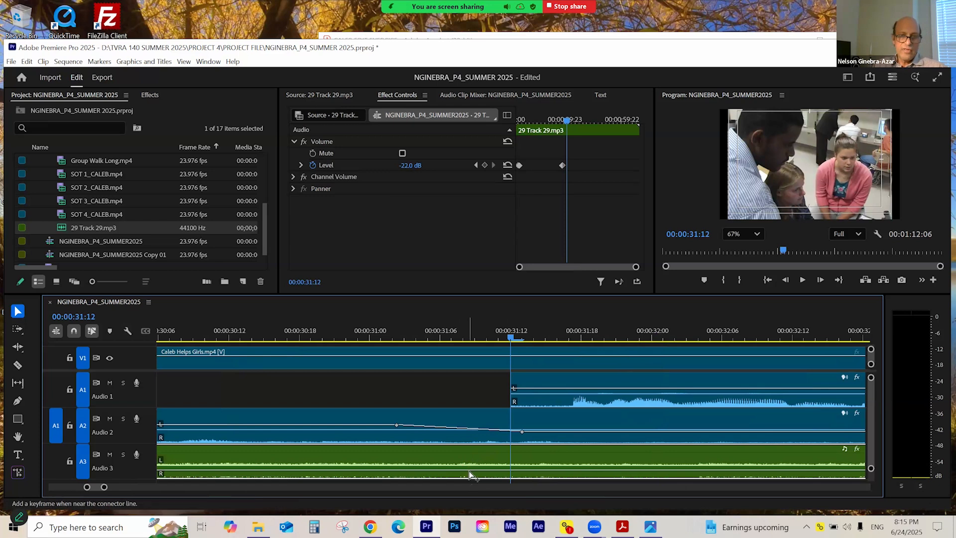
left_click(544, 471, "ctrl")
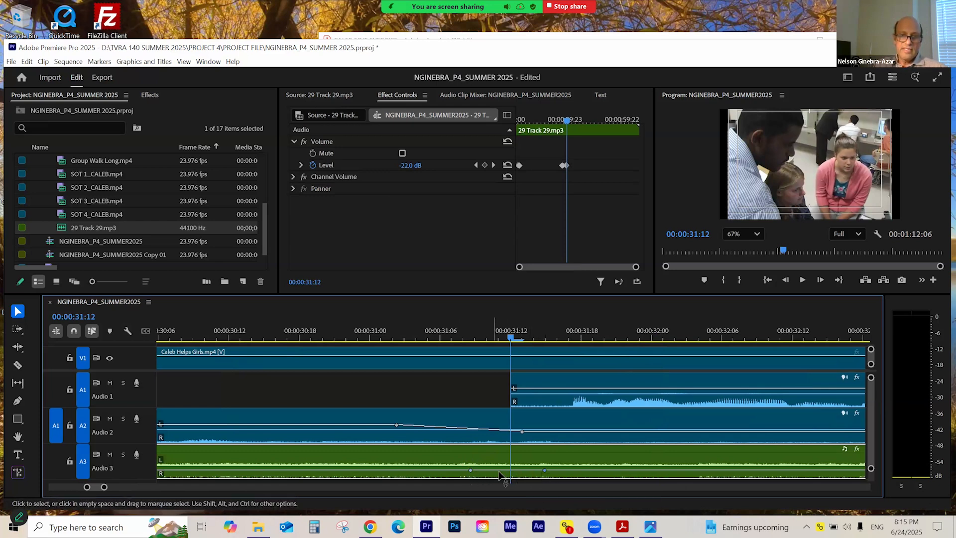
key("minus")
key("minus")
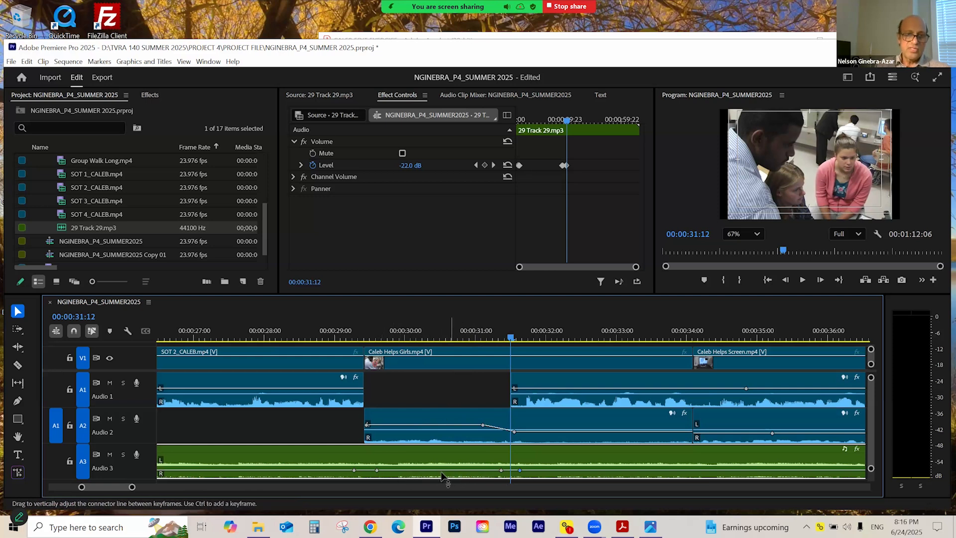
- Raise the music volume line between the two inner keyframes to -1.8 dB and save the project
left_click_drag(455, 470, 454, 461)
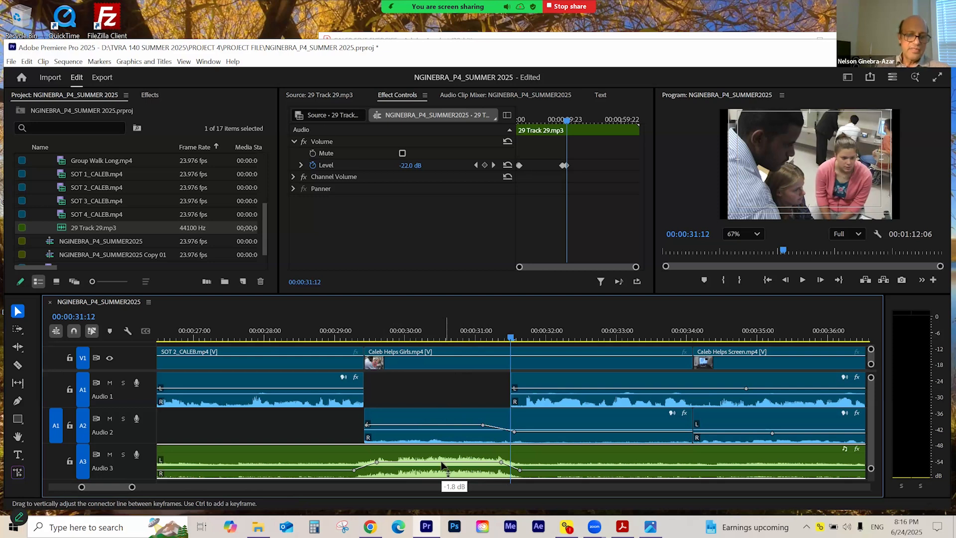
left_click_drag(441, 465, 441, 466)
left_click(318, 337)
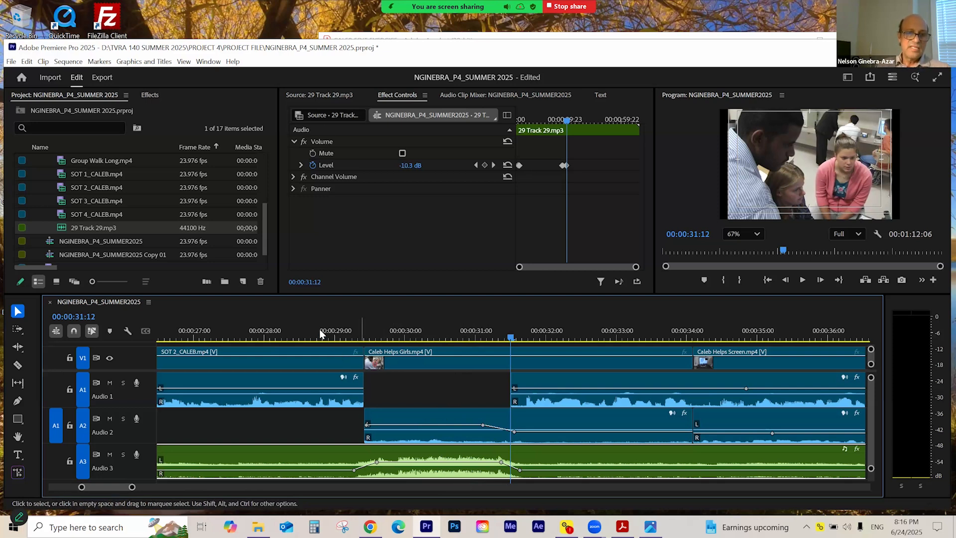
key("minus")
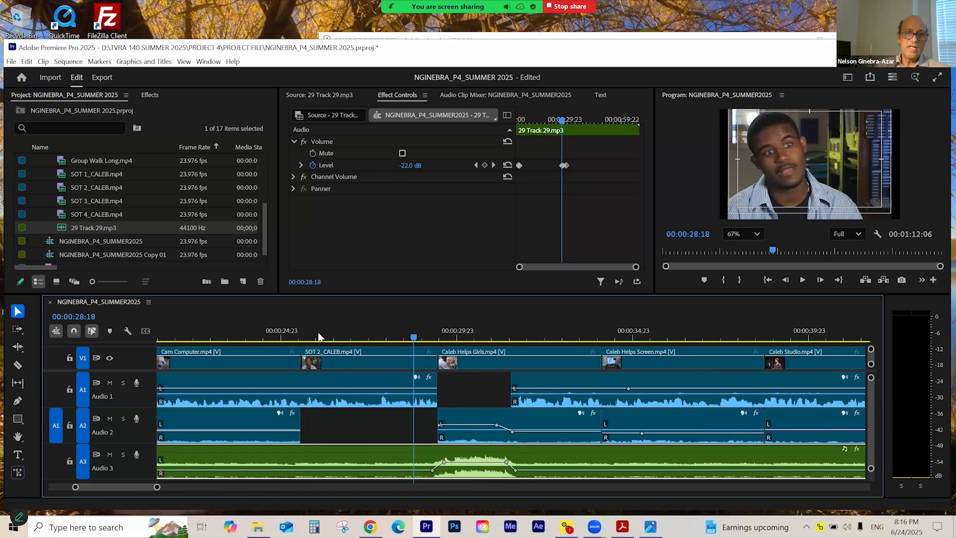
left_click_drag(379, 340, 259, 338)
key("ctrl+s")
key("ctrl+s")
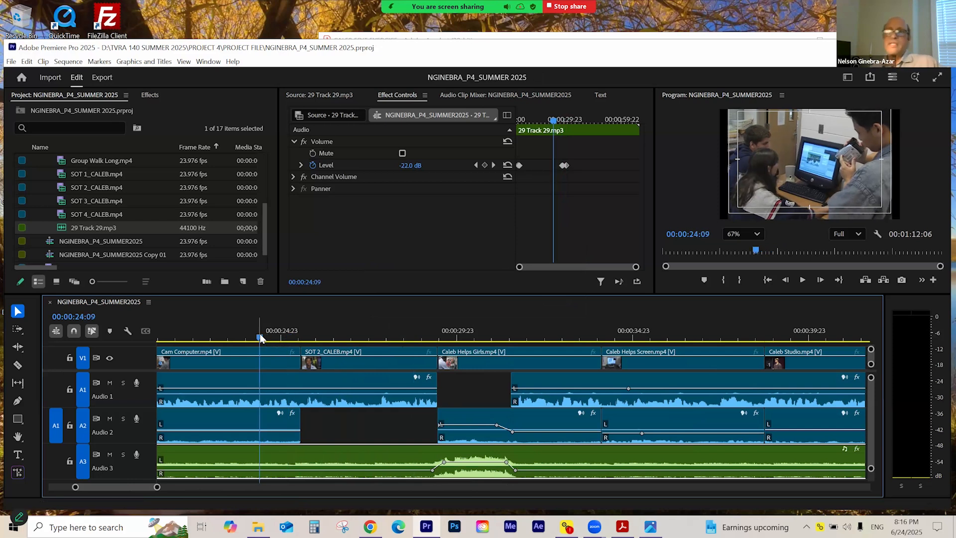
- Play the sequence across the speech gap twice, from 00:00:24:09 and from 00:00:27:11, to check the raised music
key("space")
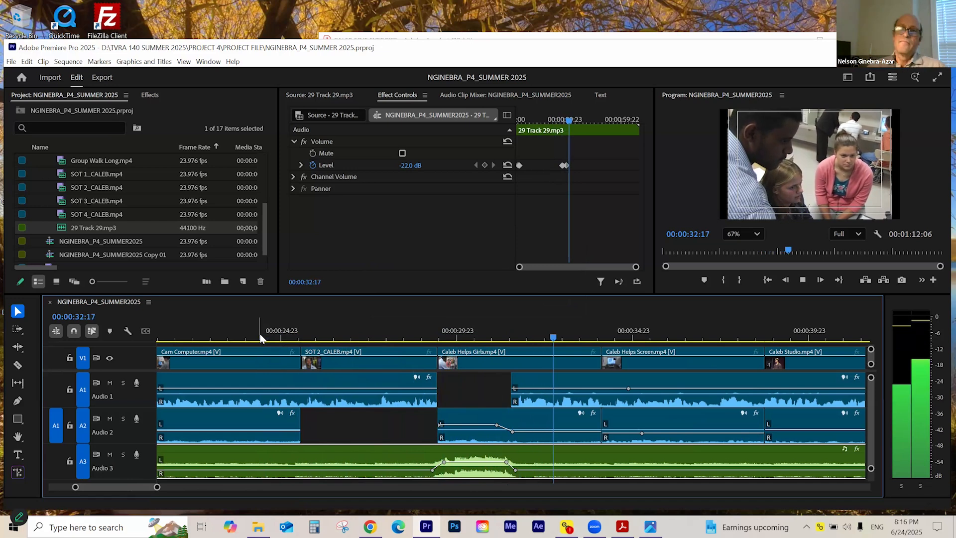
key("space")
left_click_drag(475, 336, 367, 357)
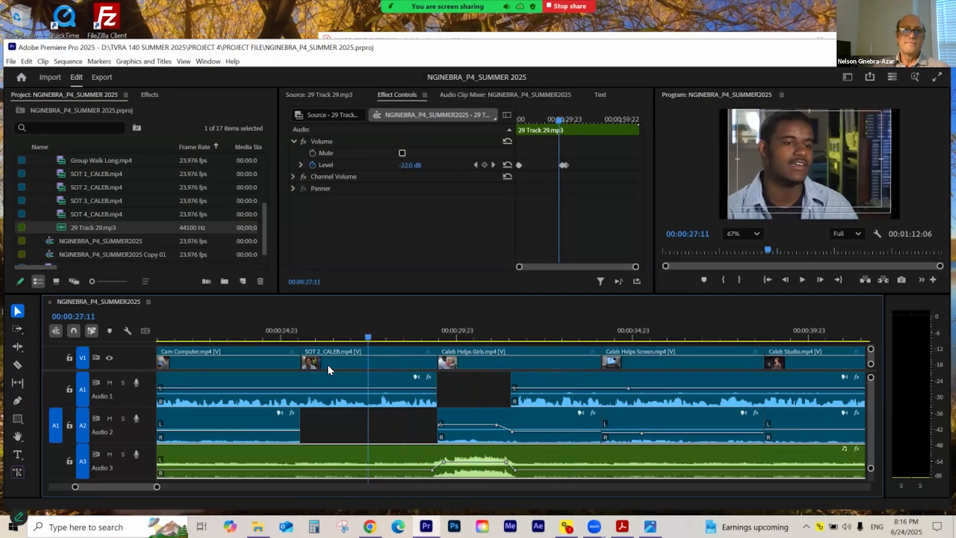
key("space")
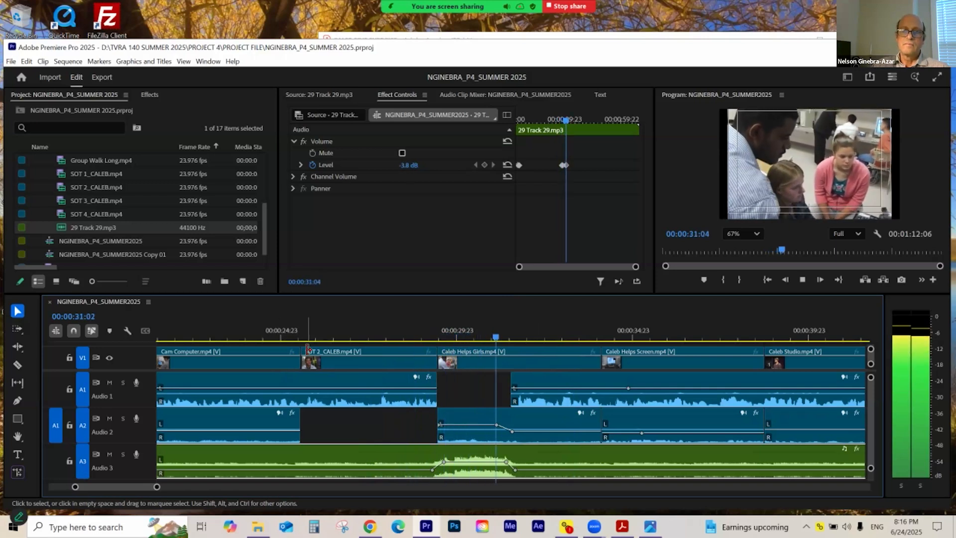
key("space")
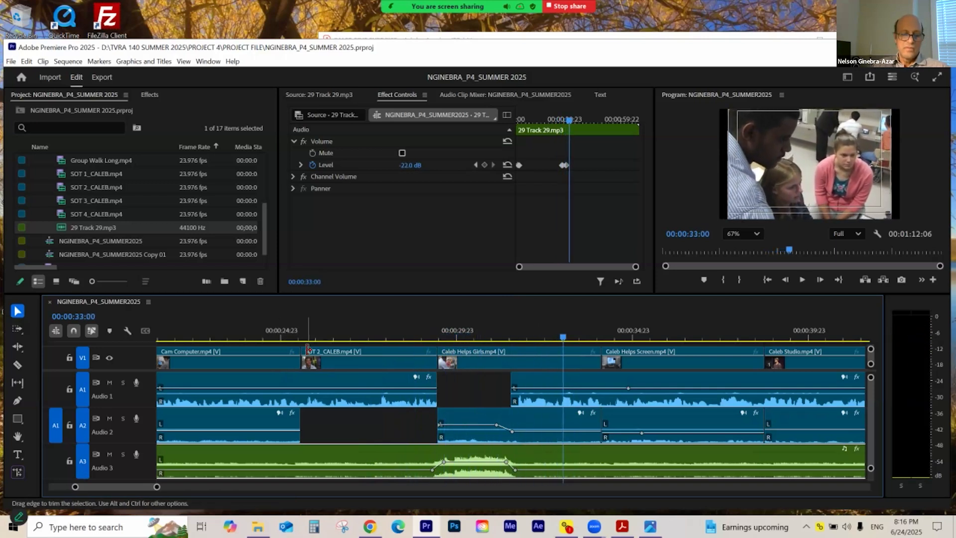
- Step through the four music volume keyframes around the speech gap in Effect Controls to examine the level at each
left_click(485, 331)
left_click_drag(521, 354, 527, 355)
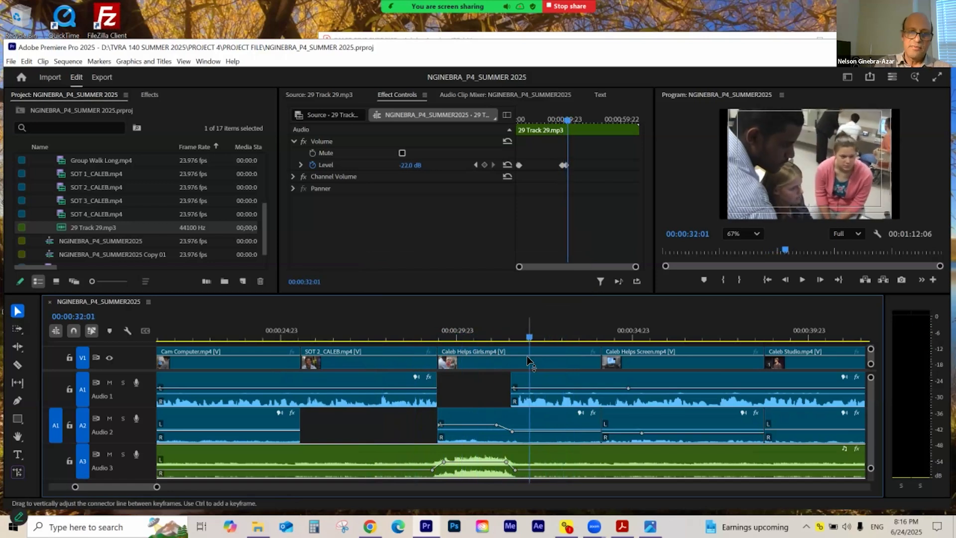
key("minus")
left_click(498, 331)
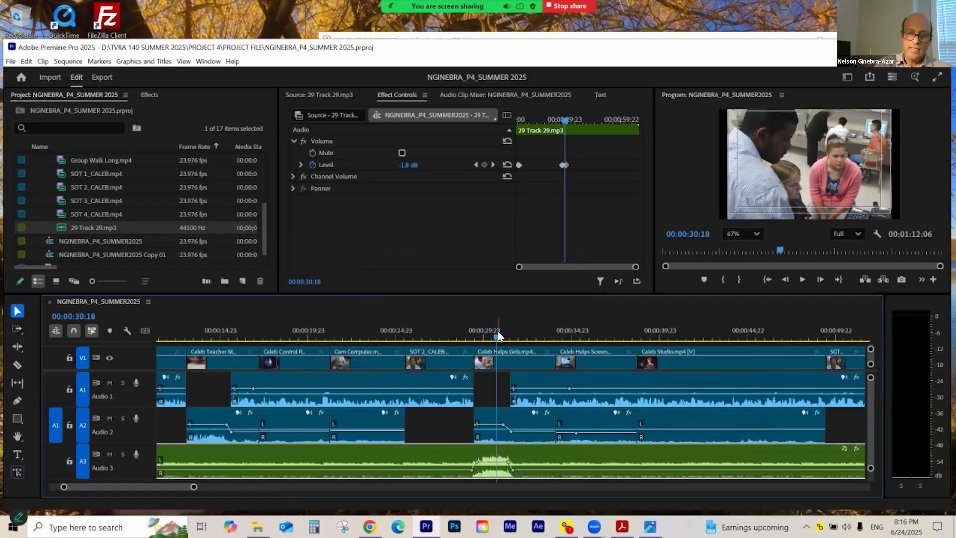
key("equal")
key("equal")
key("equal")
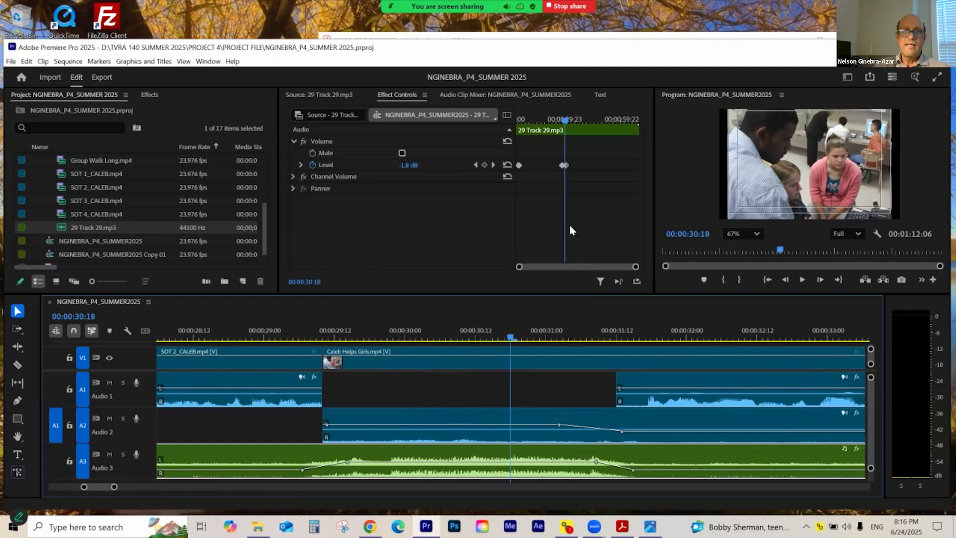
left_click_drag(521, 270, 546, 269)
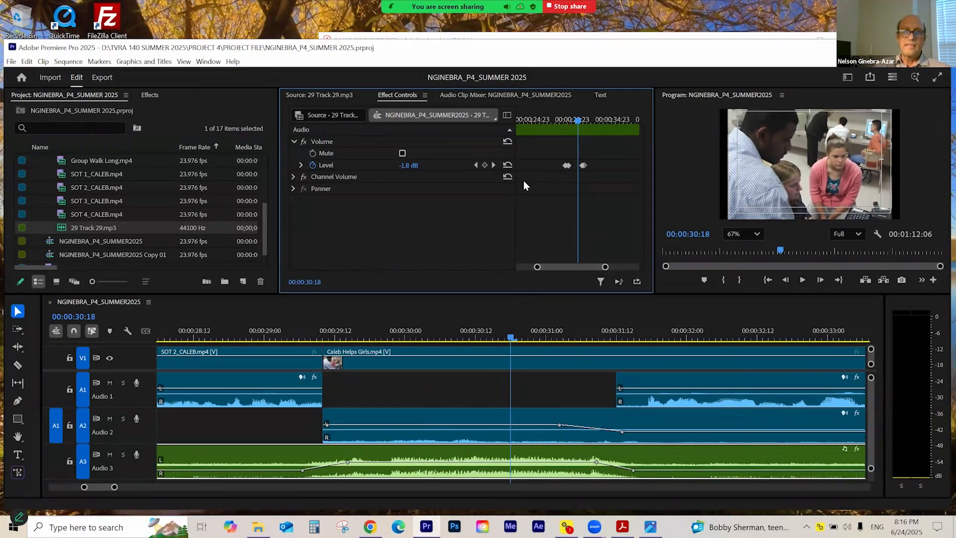
left_click_drag(607, 267, 593, 267)
left_click(475, 166)
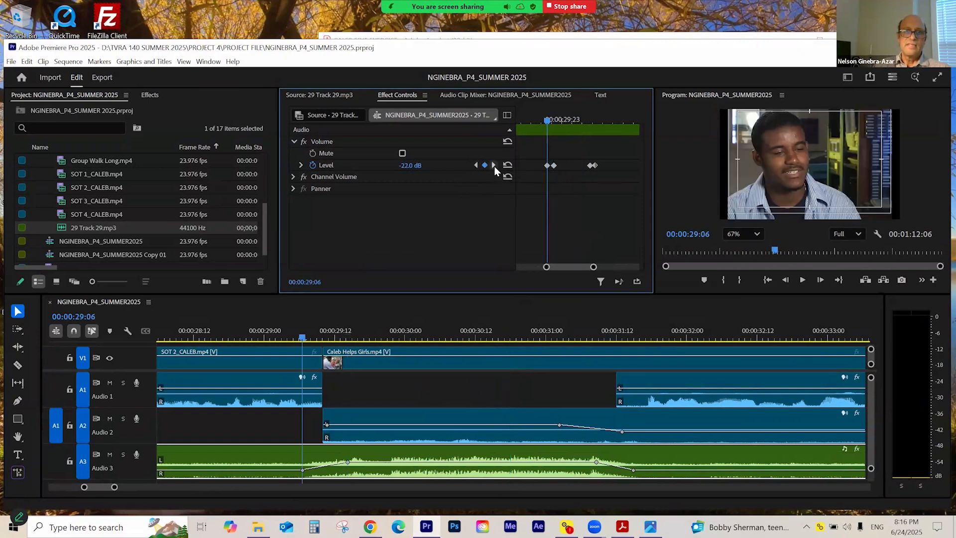
left_click(494, 166)
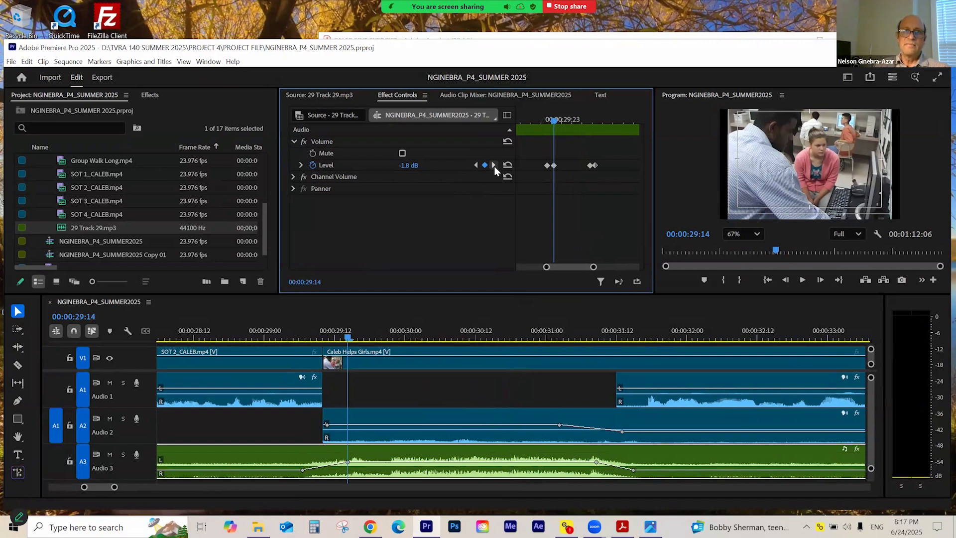
left_click(494, 166)
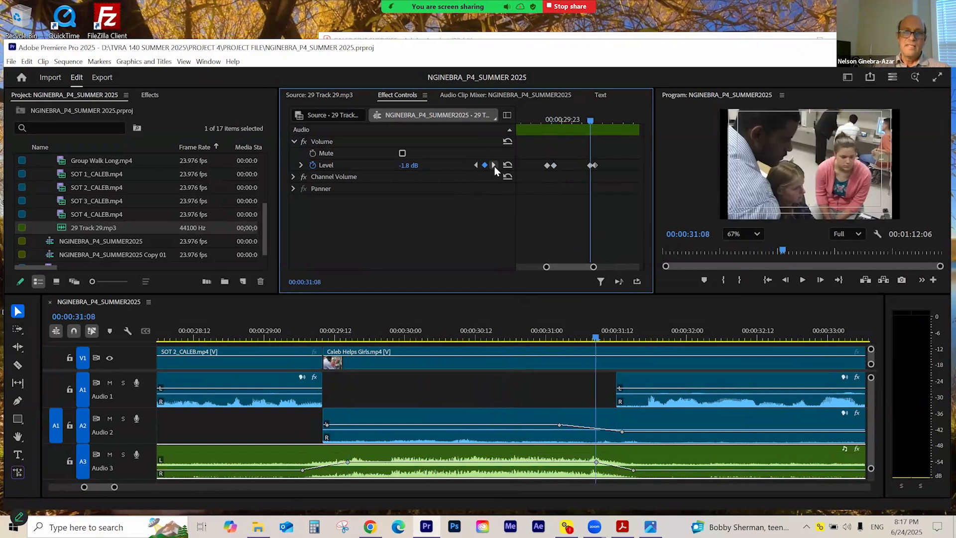
left_click(494, 166)
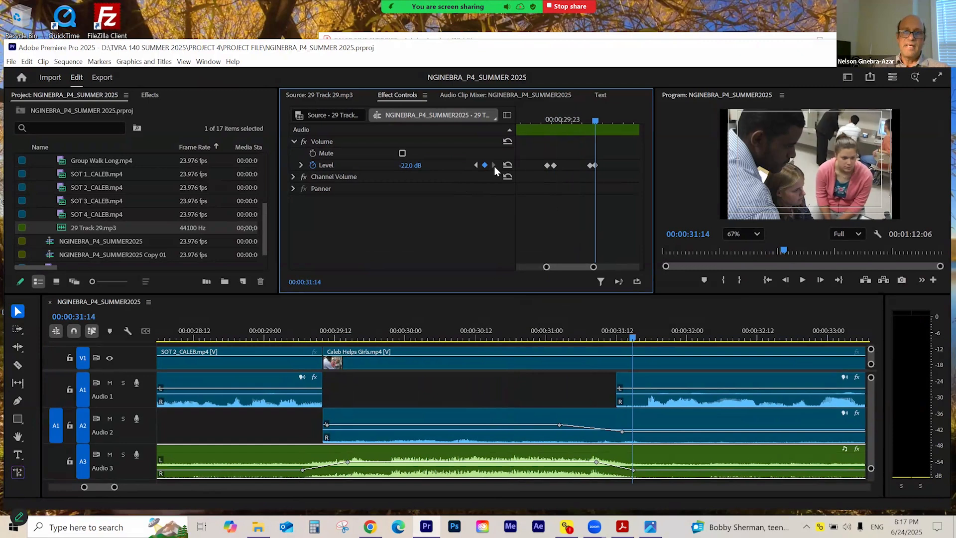
- Play the gap again from shortly before the end of SOT 2_CALEB.mp4 to compare music and speech on the audio meters
left_click_drag(628, 340, 386, 346)
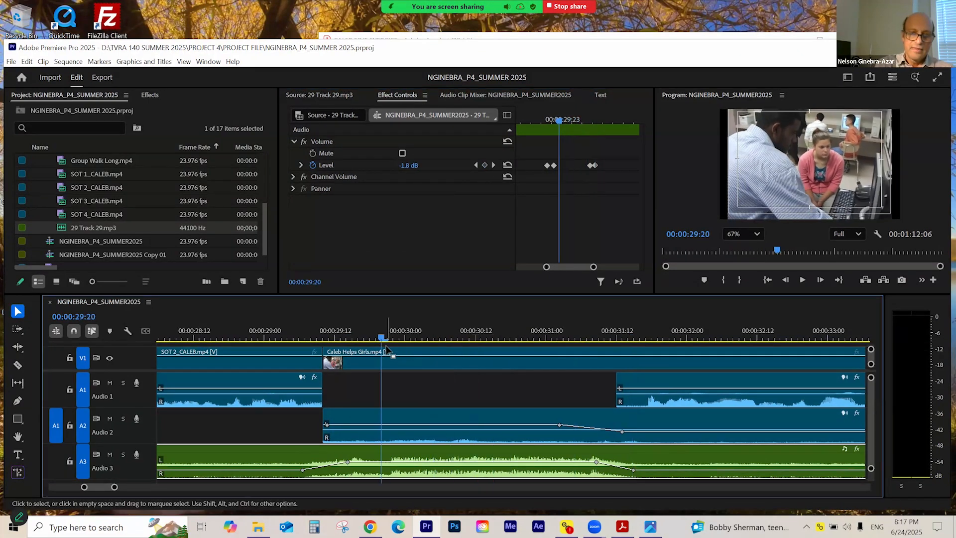
key("minus")
key("minus")
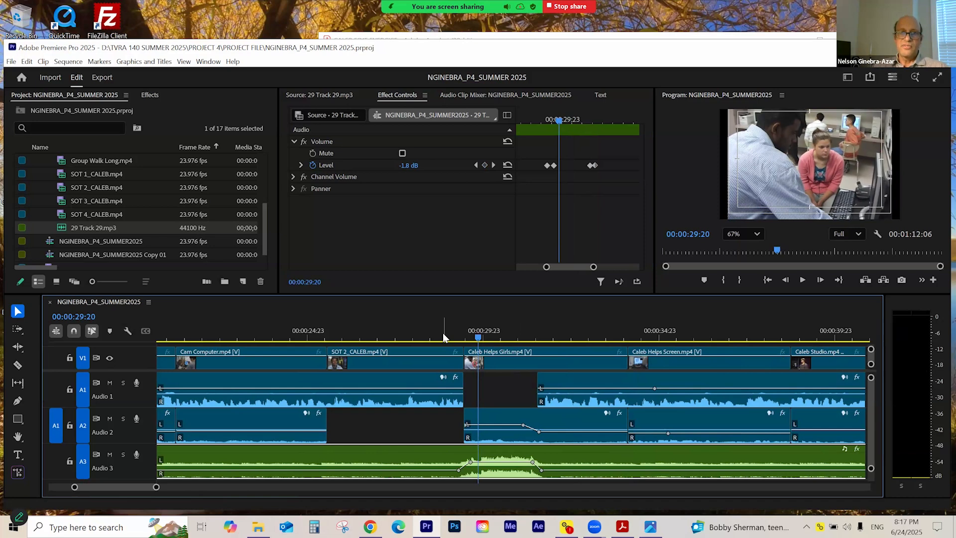
left_click(443, 333)
key("space")
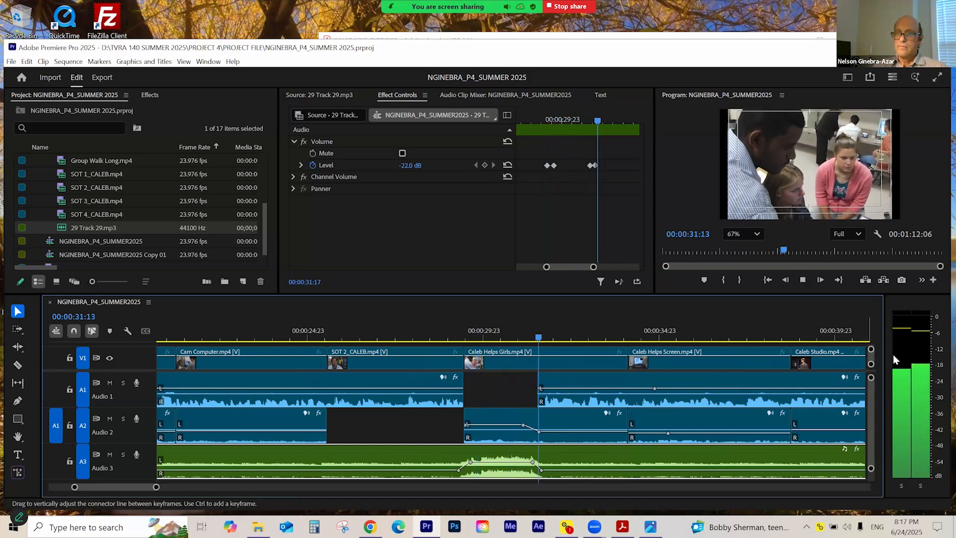
key("space")
- Look through the rest of the sequence, playing from 00:00:40:05, and compare the raised music sections to locate the next speech gap
left_click(611, 334)
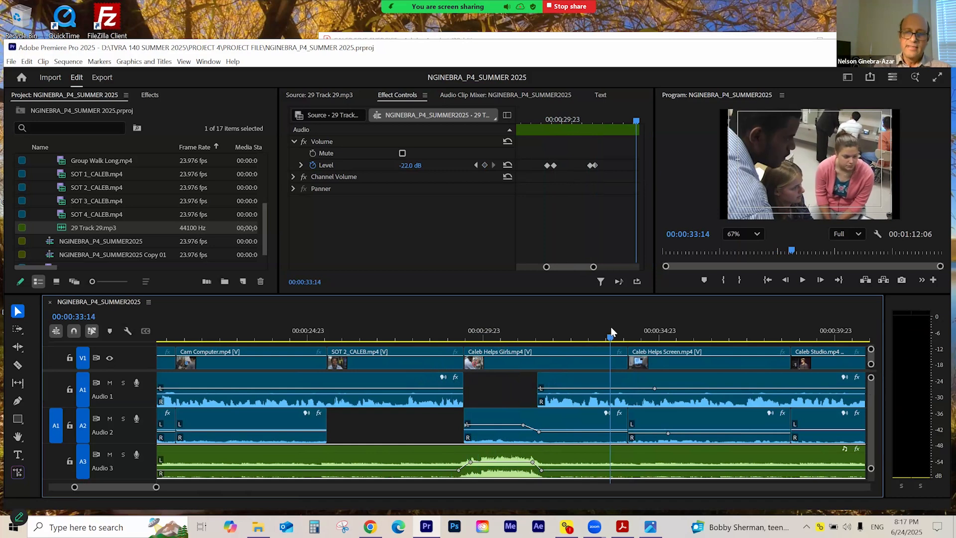
key("minus")
left_click_drag(556, 336, 611, 342)
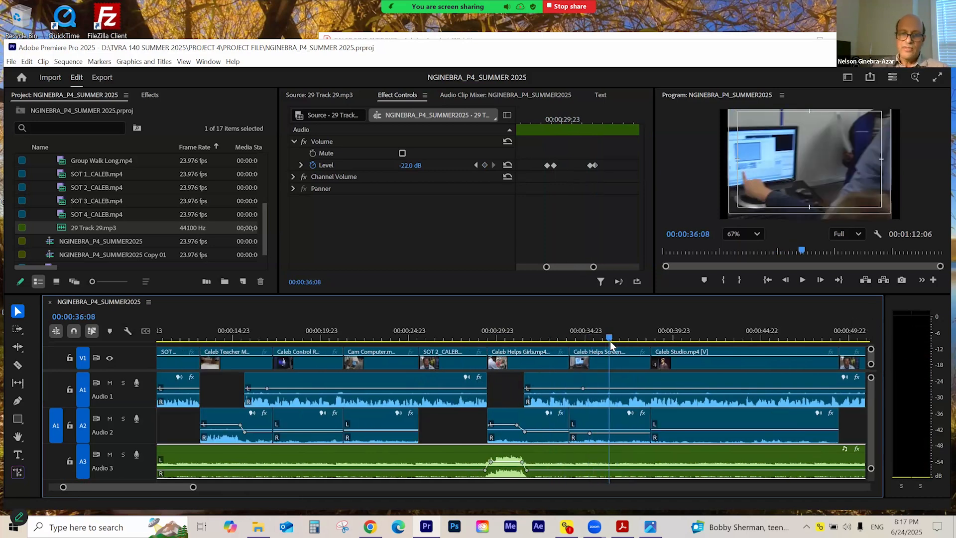
key("minus")
left_click(512, 336)
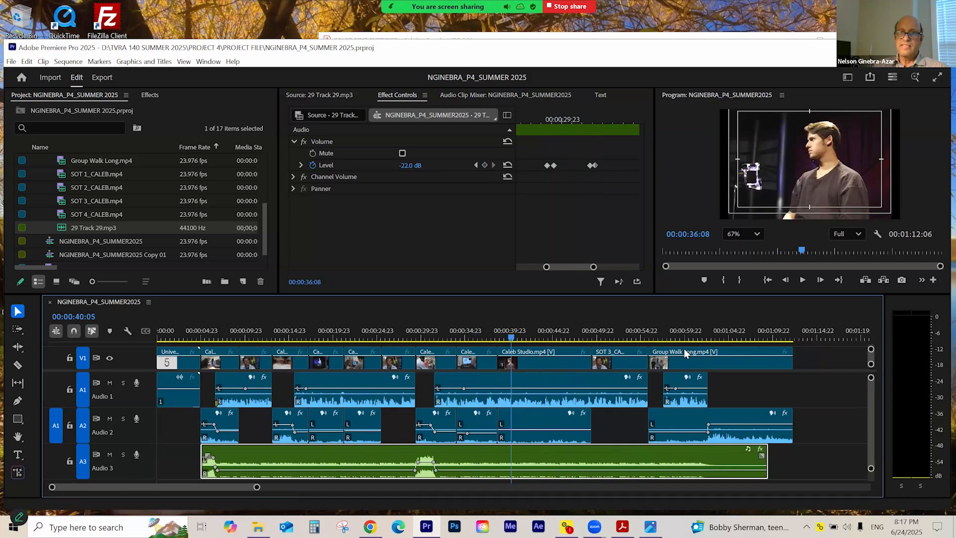
key("space")
key("space")
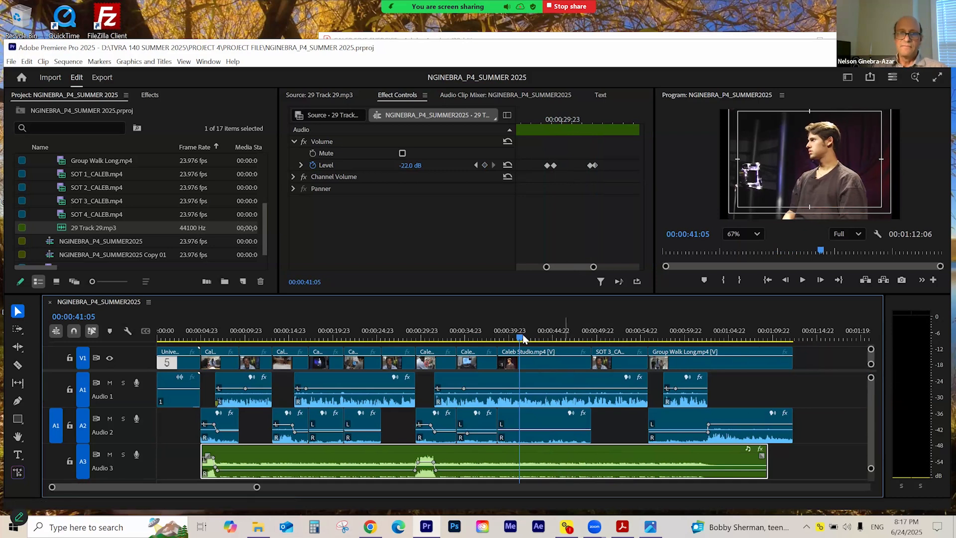
left_click_drag(422, 337, 416, 339)
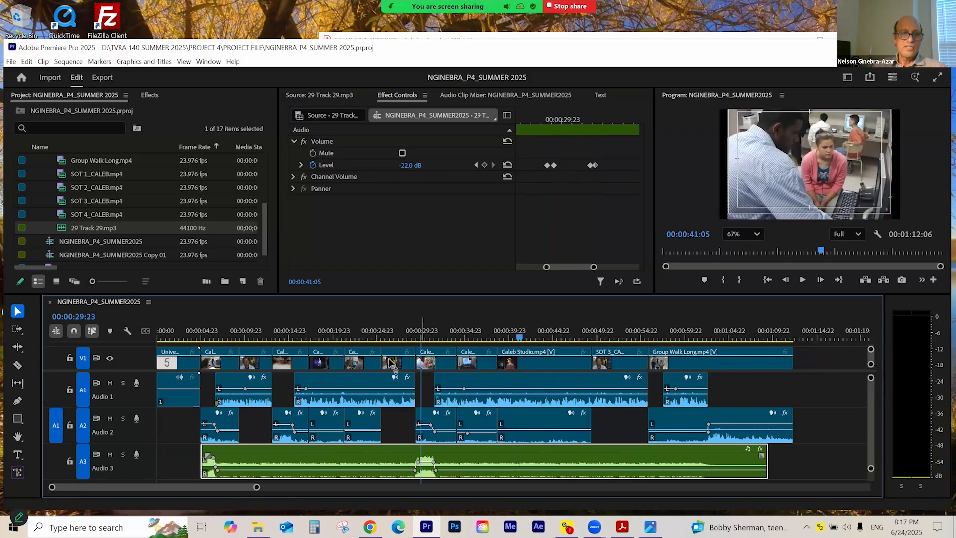
left_click(208, 338)
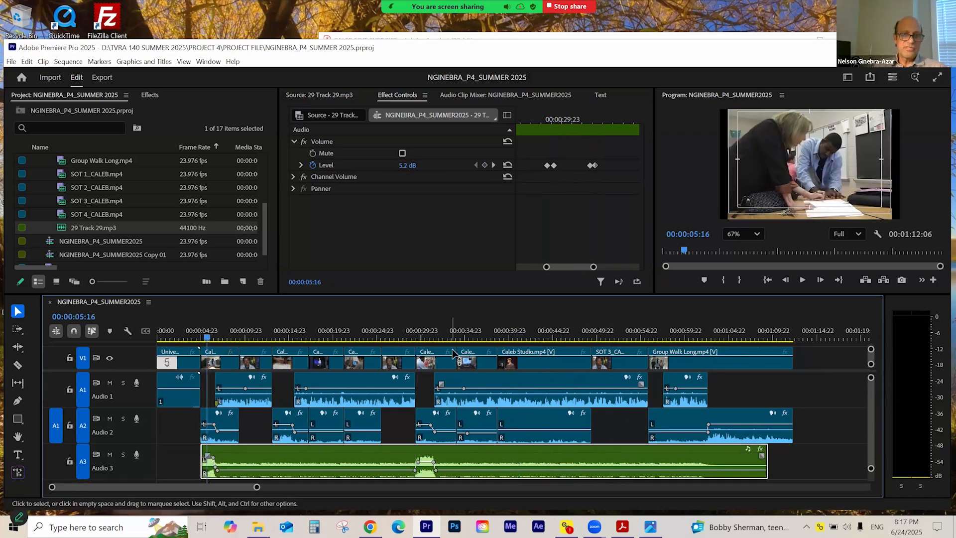
left_click(424, 337)
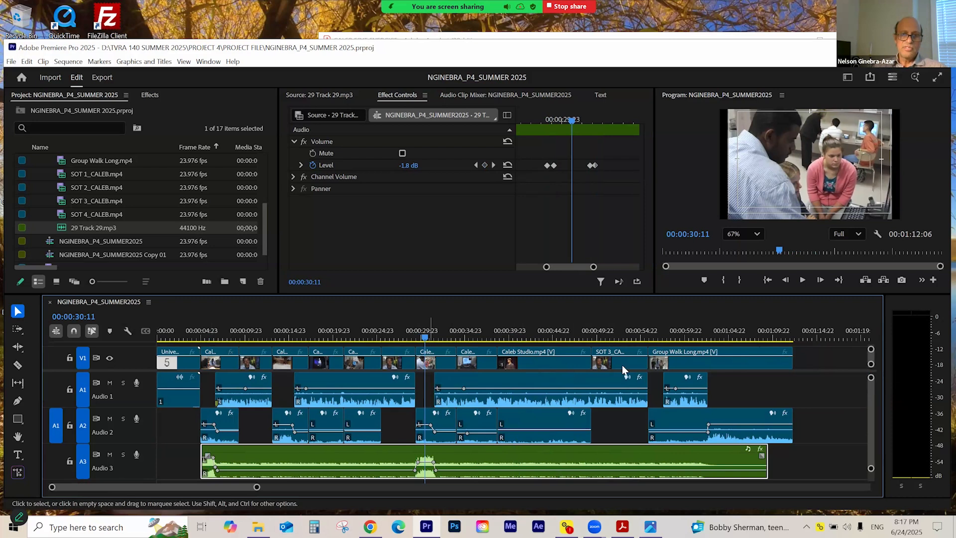
left_click(653, 338)
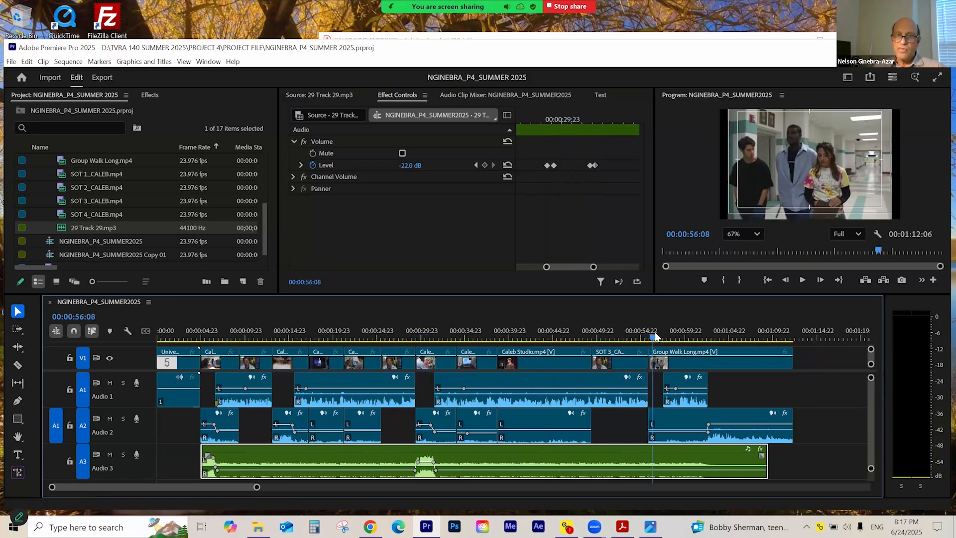
- Keyframe the Audio 3 music around the speech gap at the start of Group Walk Long.mp4 and raise the level between the inner keyframes to about -3.6 dB
key("equal")
key("equal")
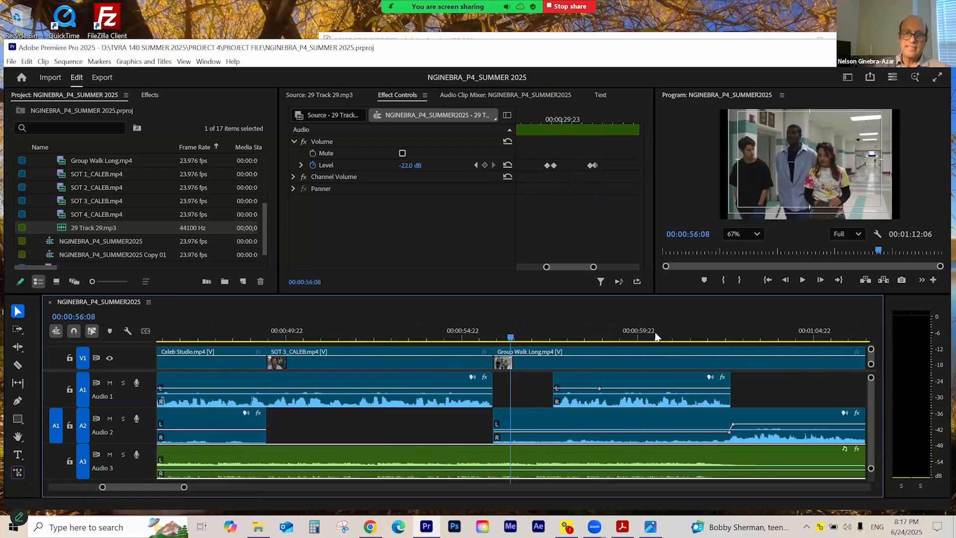
left_click_drag(511, 339, 506, 384)
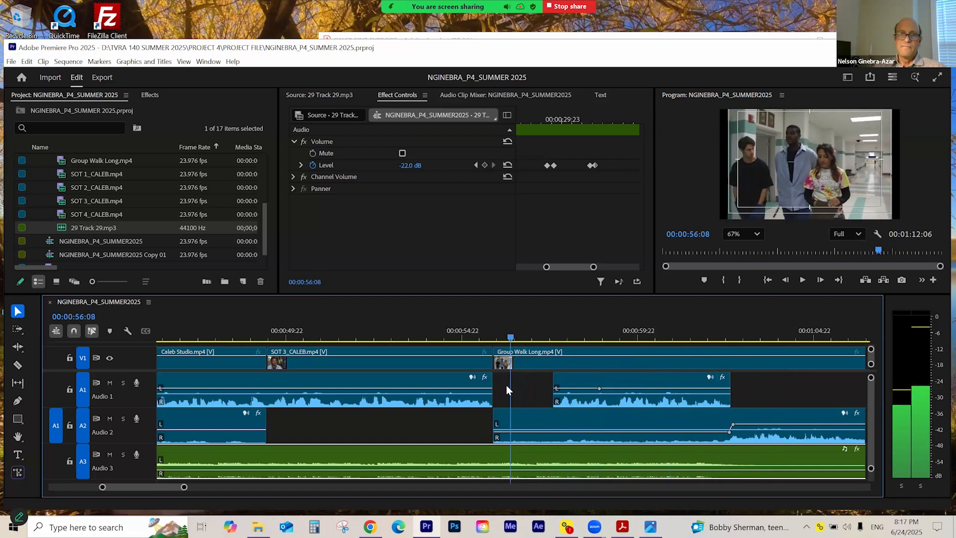
left_click(492, 342)
key("minus")
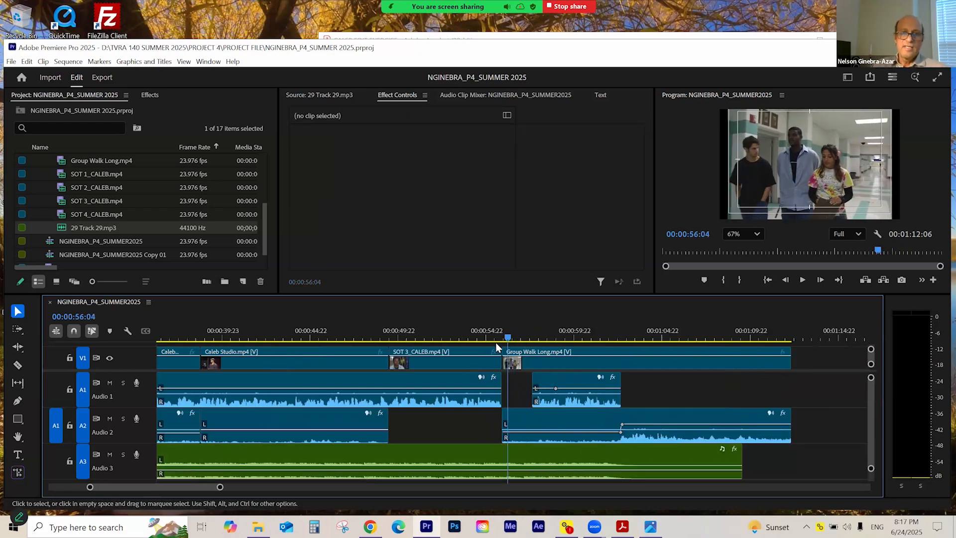
left_click(499, 339)
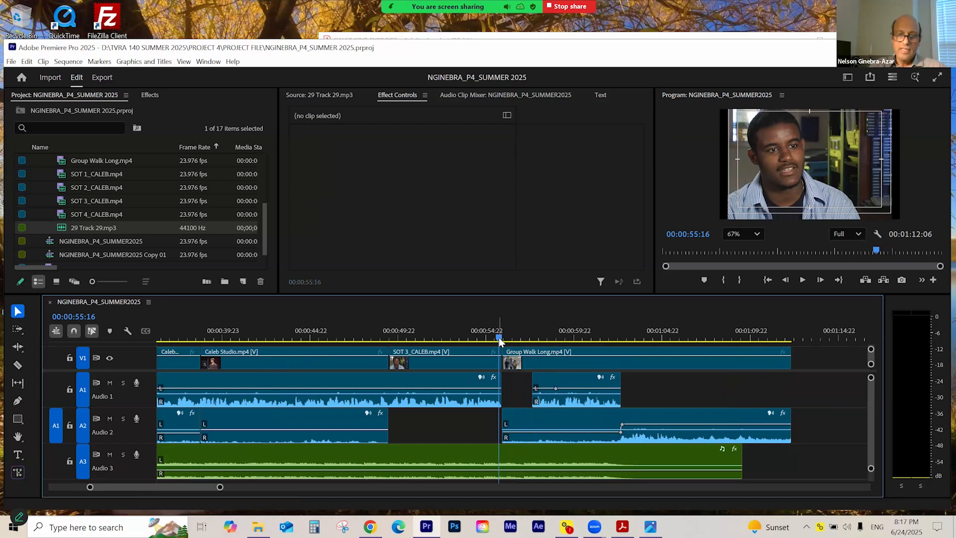
key("equal")
left_click(518, 336)
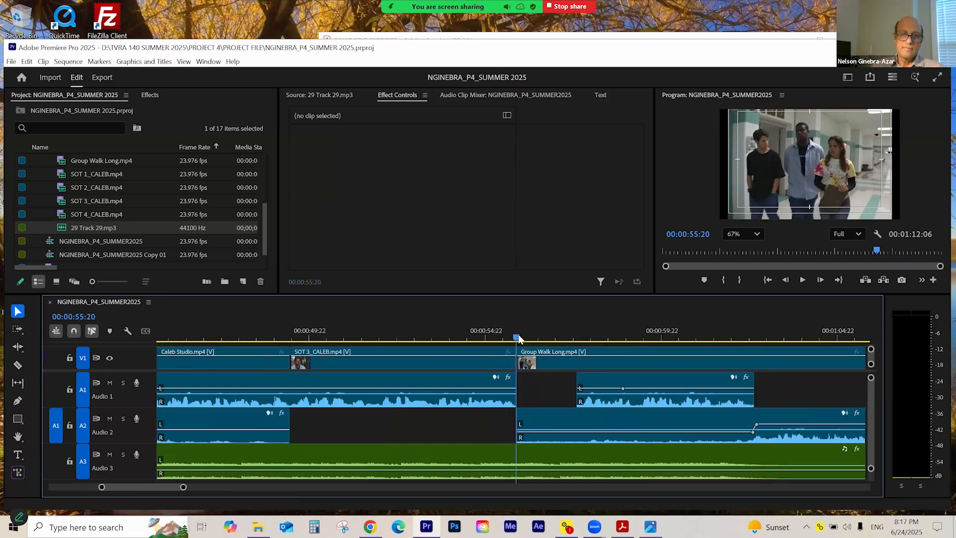
key("=")
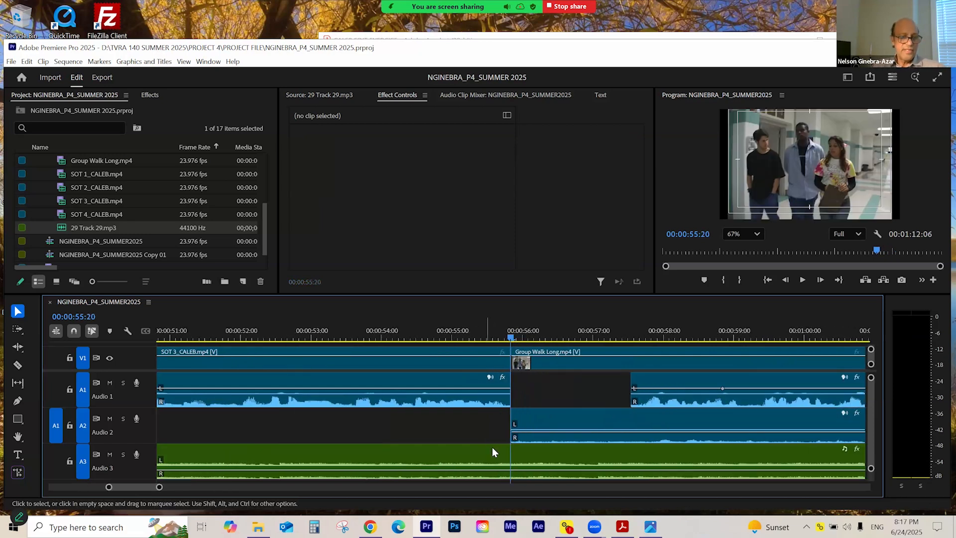
left_click(490, 471, "ctrl")
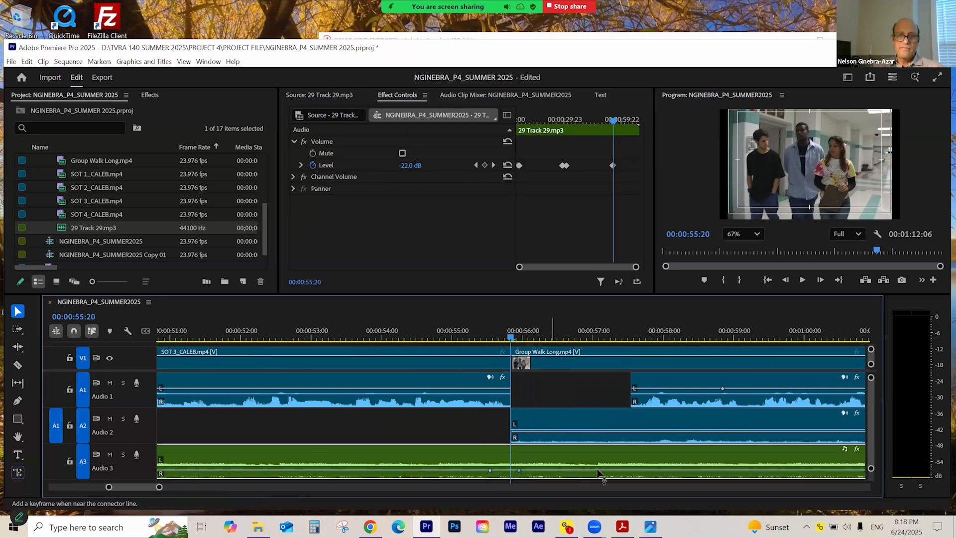
left_click(650, 470, "ctrl")
left_click_drag(573, 470, 578, 464)
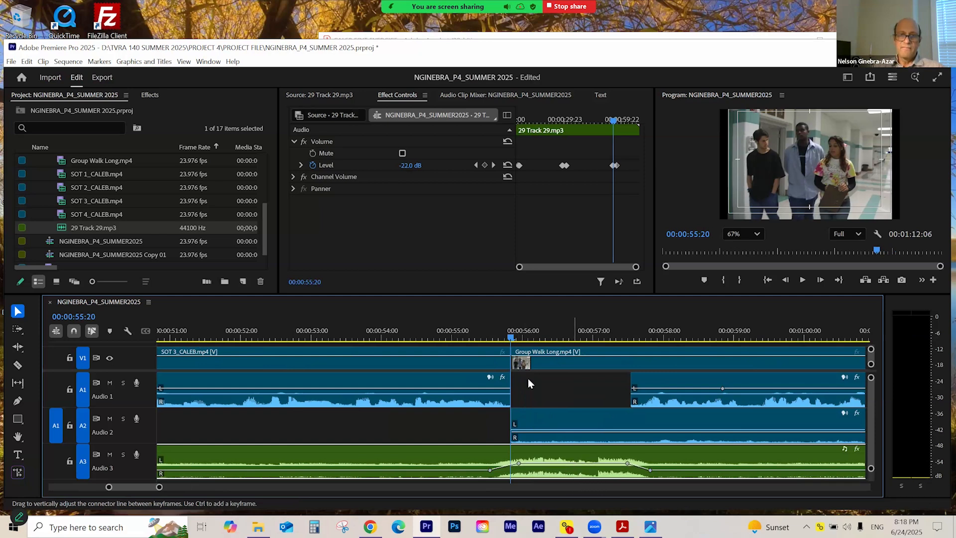
- Examine the level of SOT 4_CALEB.mp4 on Audio 1 and play from 00:00:53:20 across the gap to check the raised music
left_click_drag(509, 337, 376, 342)
key("minus")
key("minus")
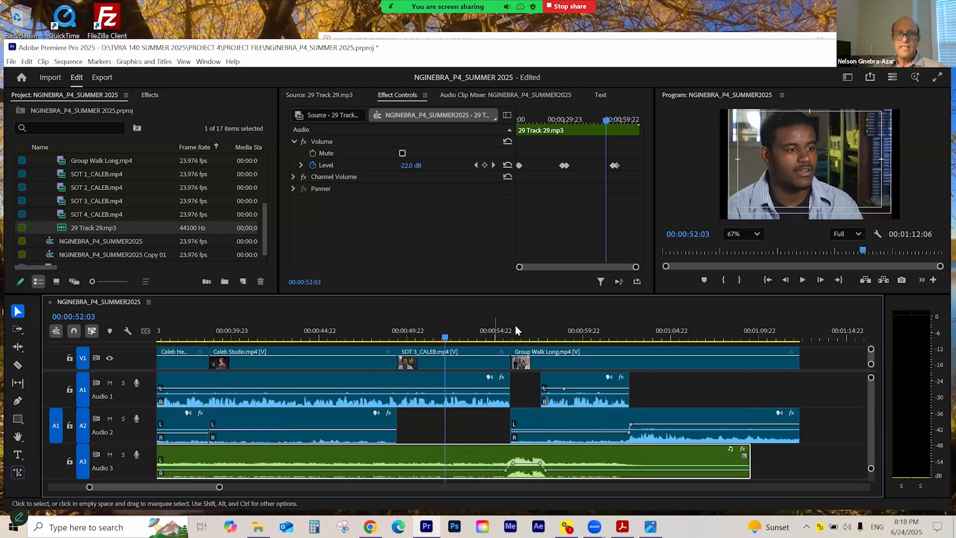
left_click(547, 337)
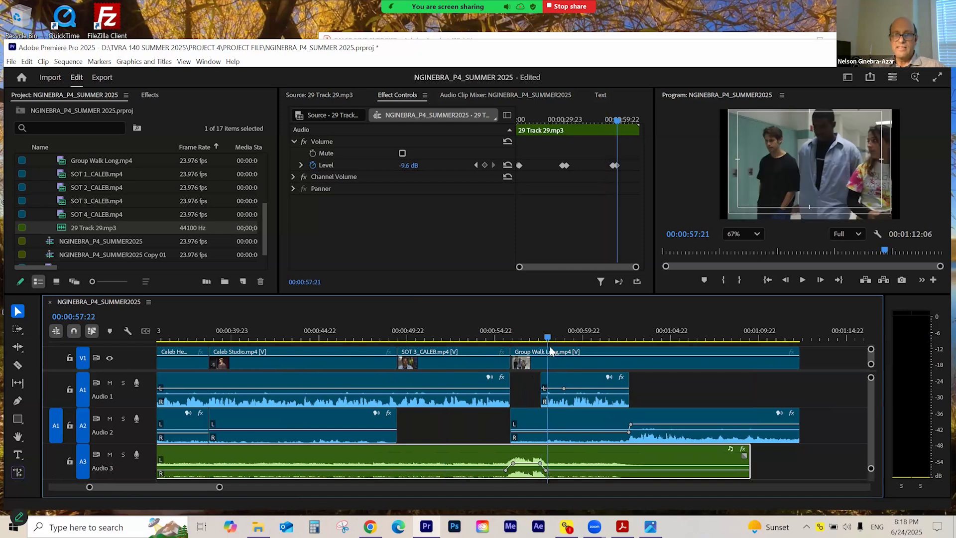
left_click(588, 387)
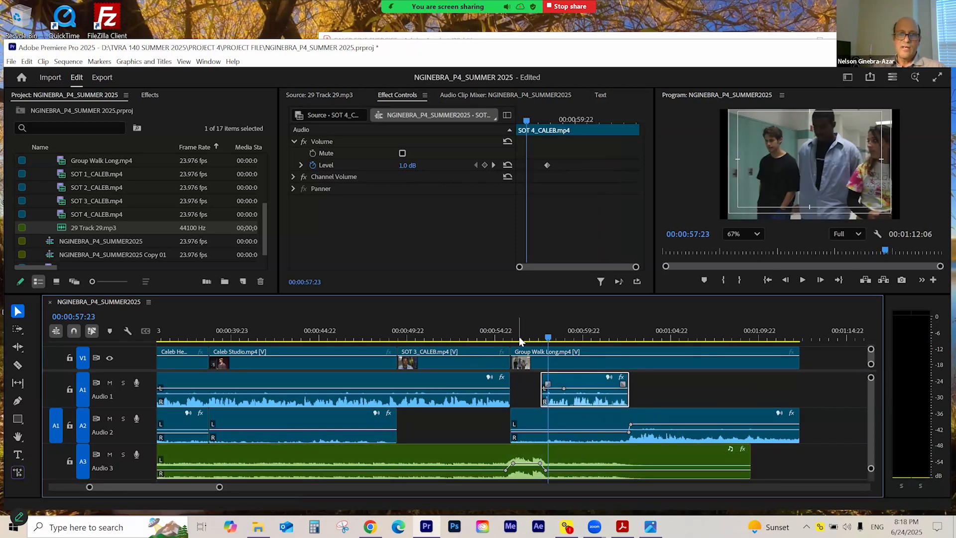
left_click(480, 342)
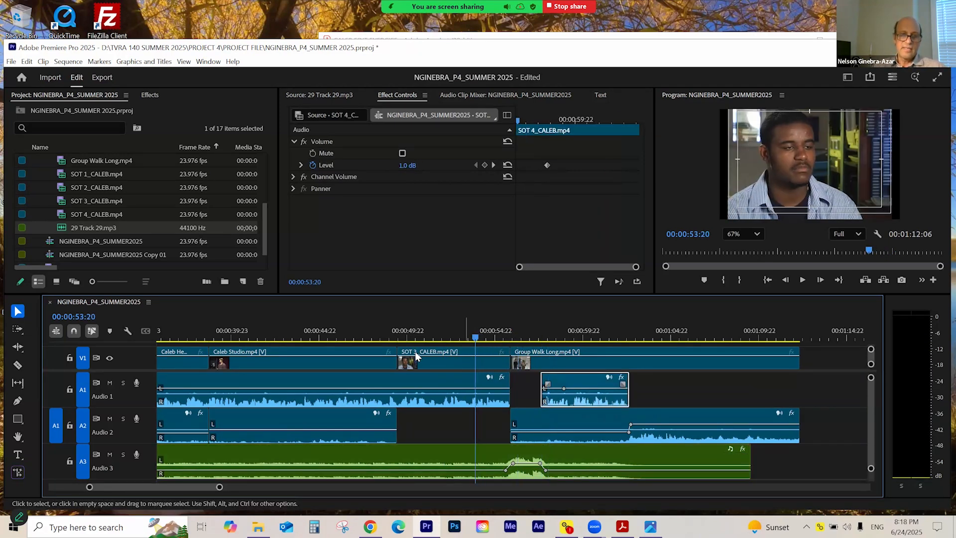
key("space")
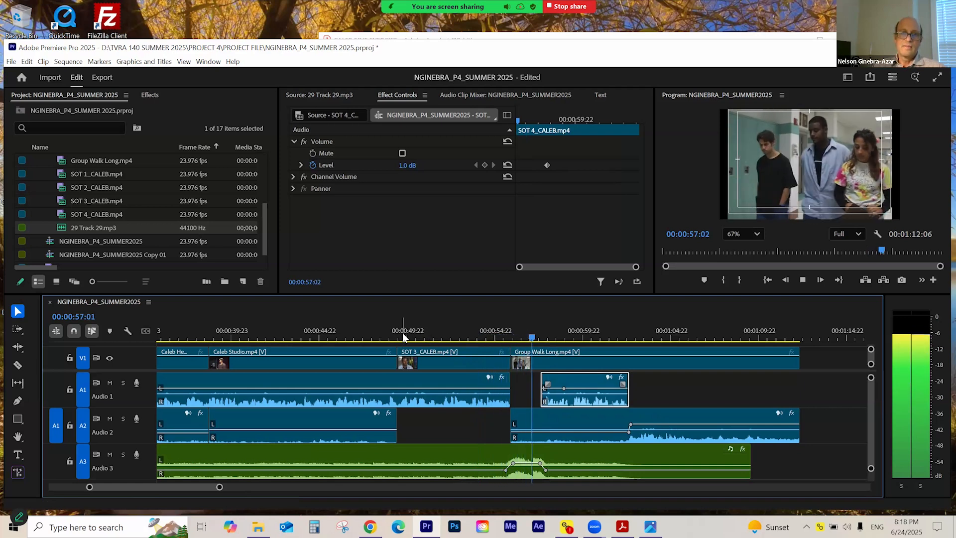
key("space")
- Replay the end of SOT 3_CALEB.mp4 from 00:00:54:03 to check the lead-in to the raised music, and save the project
left_click(525, 337)
key("equal")
key("equal")
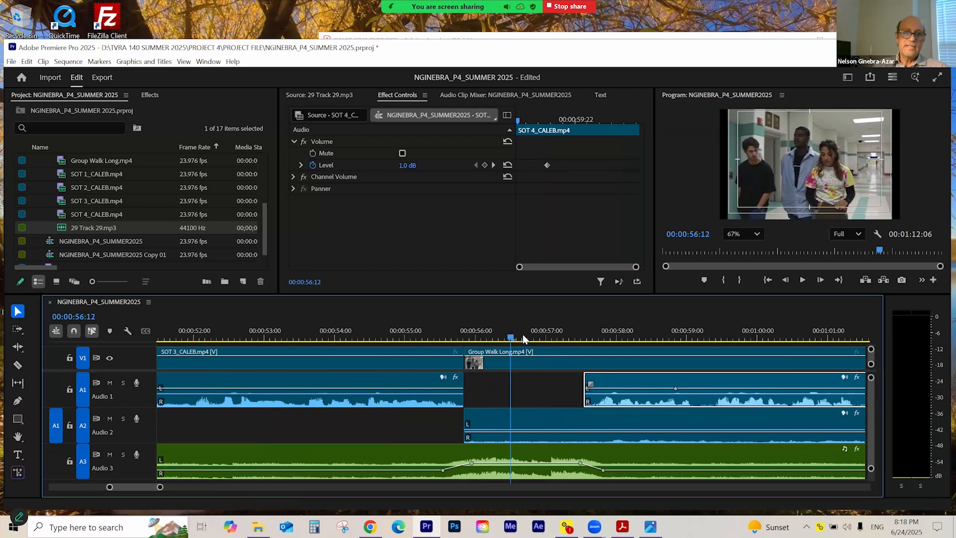
left_click(473, 339)
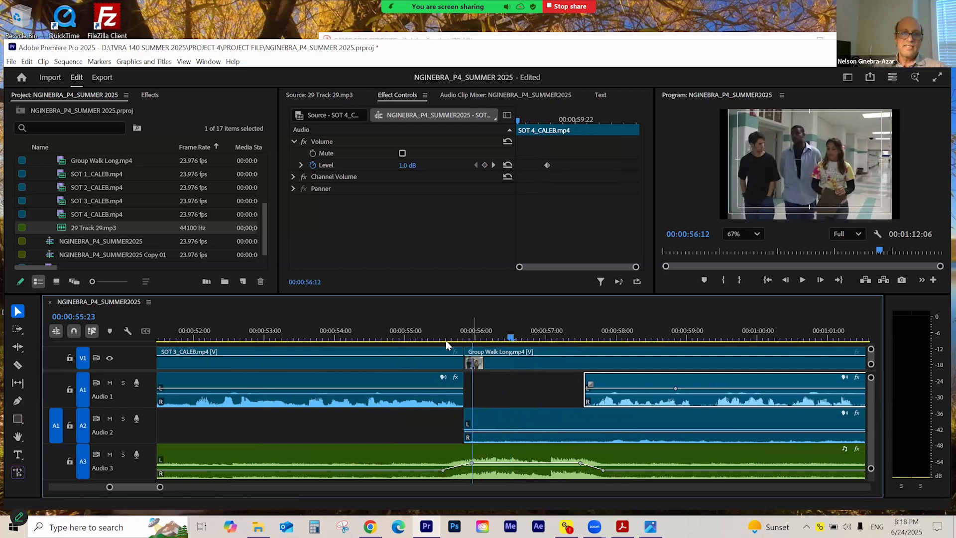
left_click(345, 339)
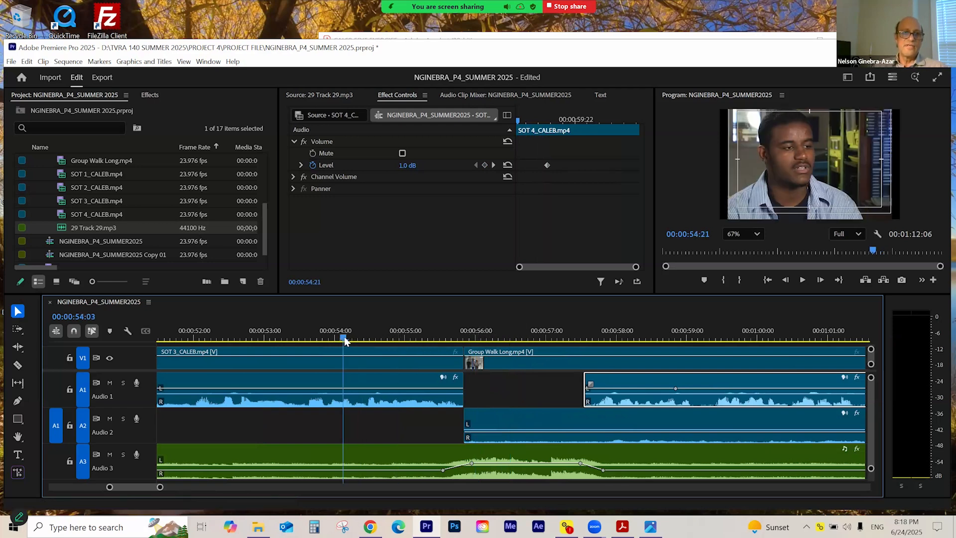
key("space")
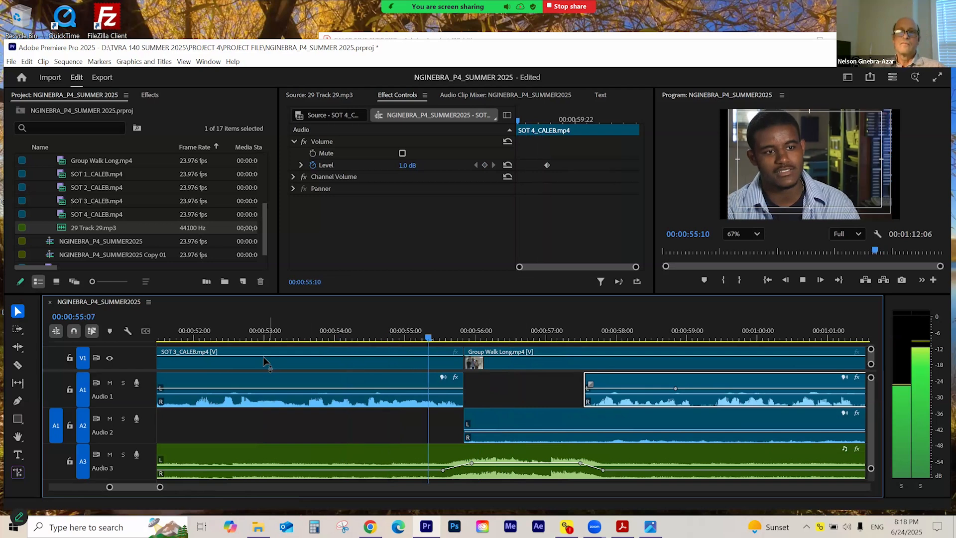
mouse_move(426, 339)
left_mouse_down()
mouse_move(455, 339)
mouse_move(416, 342)
left_mouse_up()
key("minus")
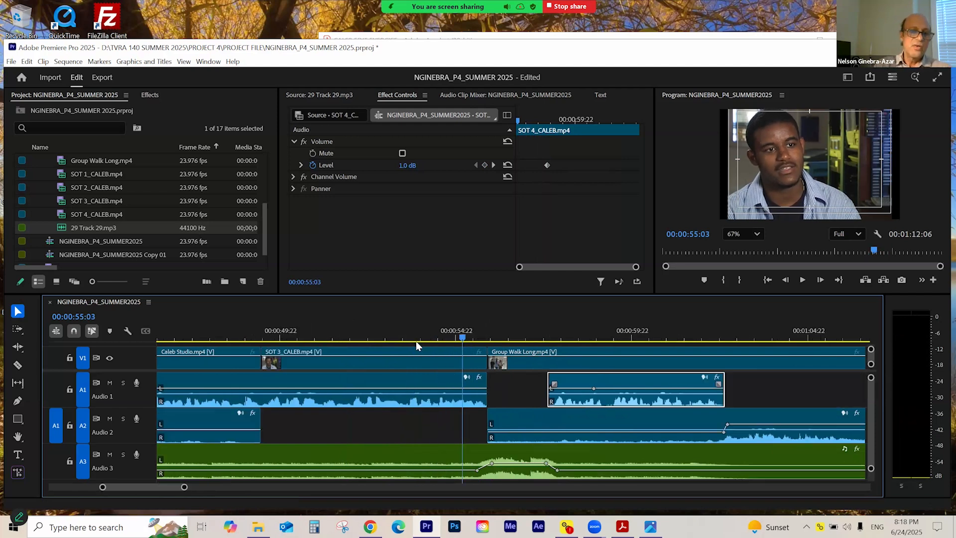
key("ctrl+s")
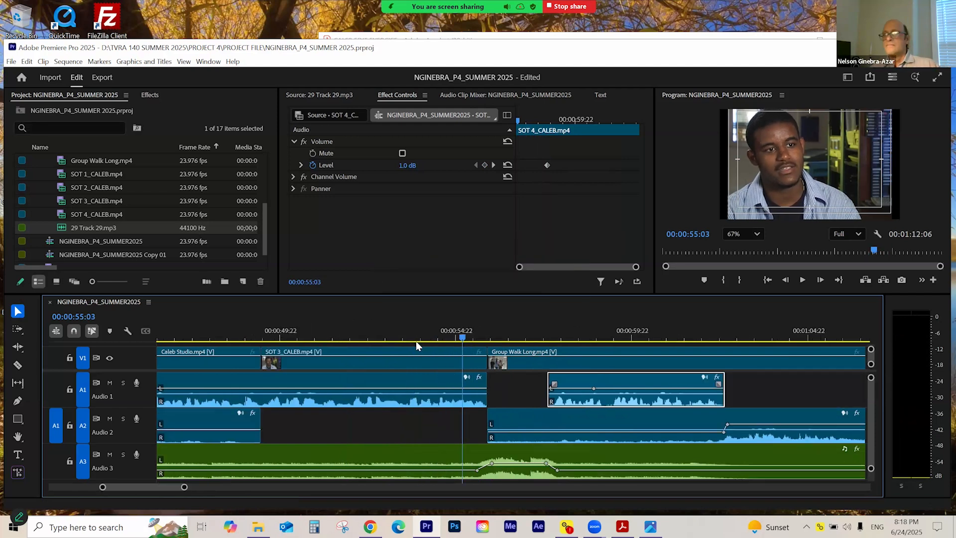
- Play from 00:00:54:22 through the gap into SOT 4_CALEB.mp4 to check how the music fades under the speech
left_click_drag(461, 339, 455, 343)
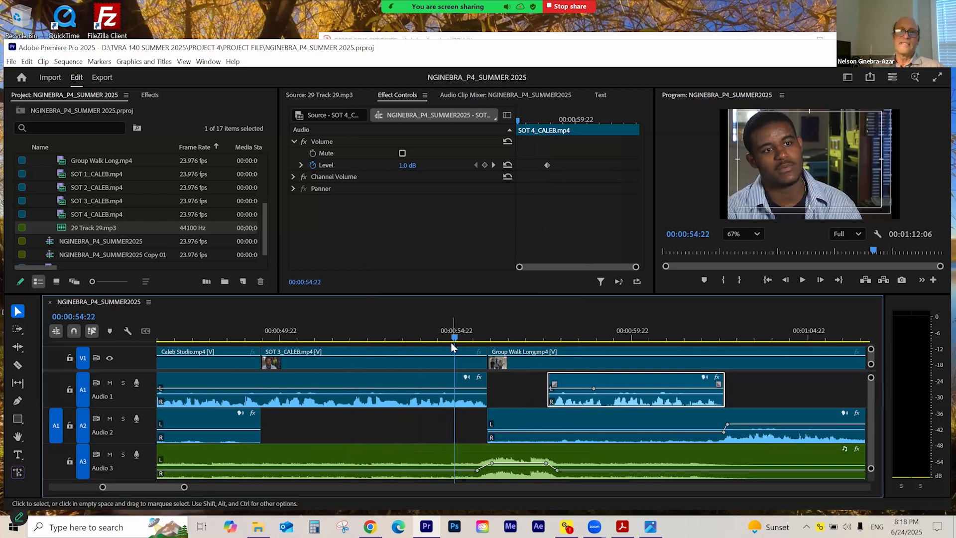
key("space")
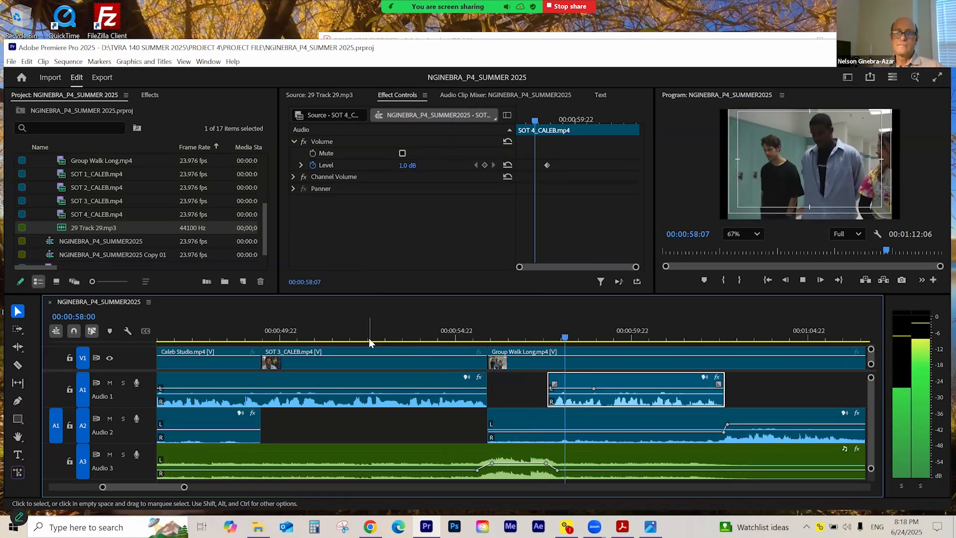
key("space")
- Move the last music volume keyframe after the gap slightly later and raise it to -17.8 dB
left_click(542, 335)
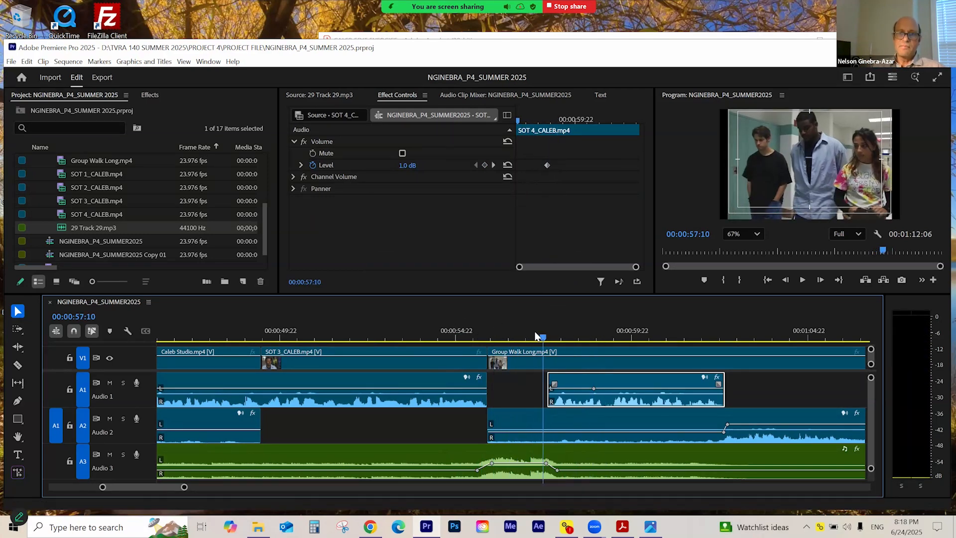
key("equal")
key("equal")
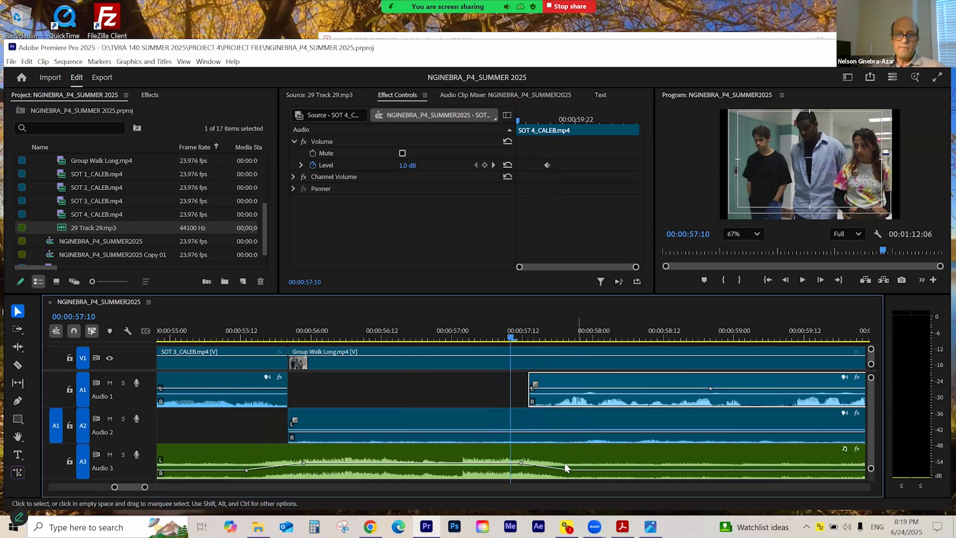
left_click_drag(569, 471, 577, 469)
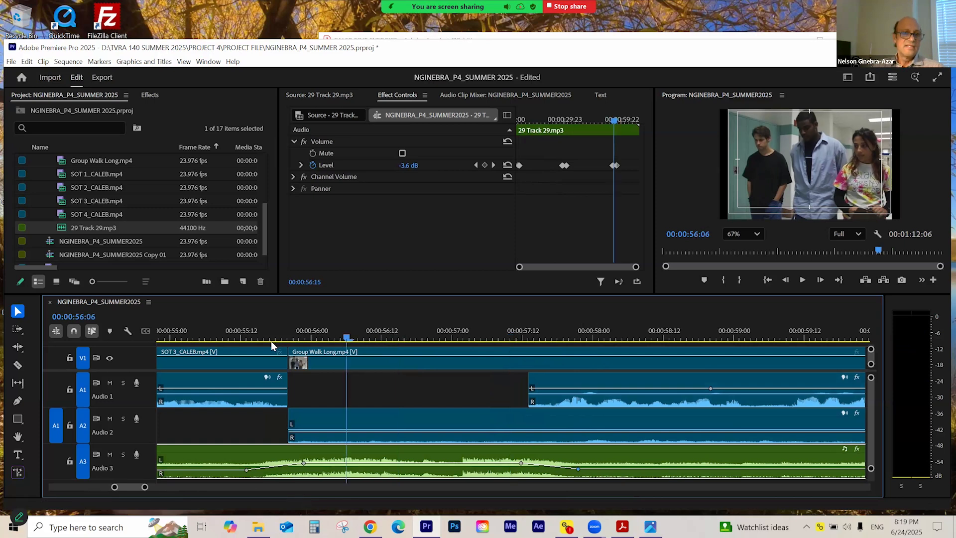
- Play the sequence from just before the gap and on through SOT 4_CALEB.mp4 to check the adjusted music fade
left_click(222, 339)
key("space")
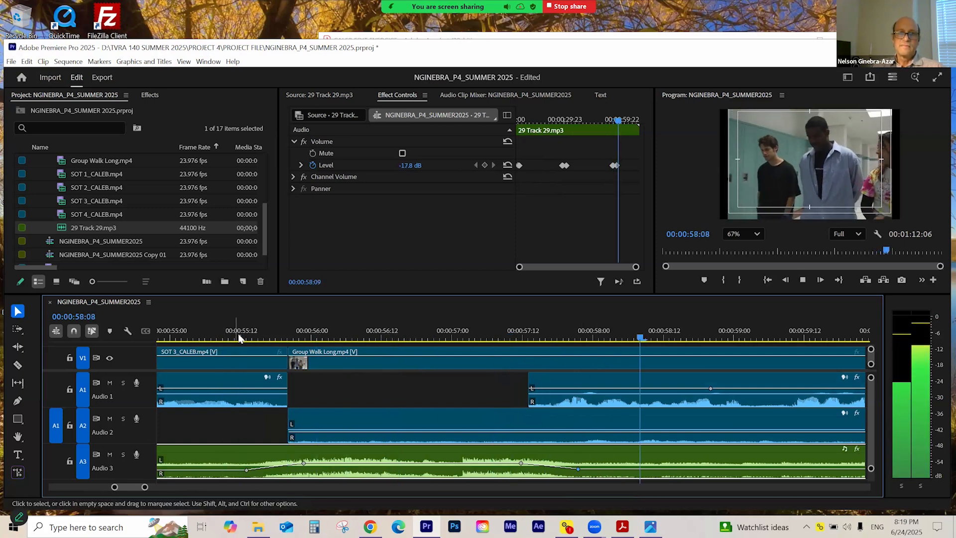
key("space")
key("minus")
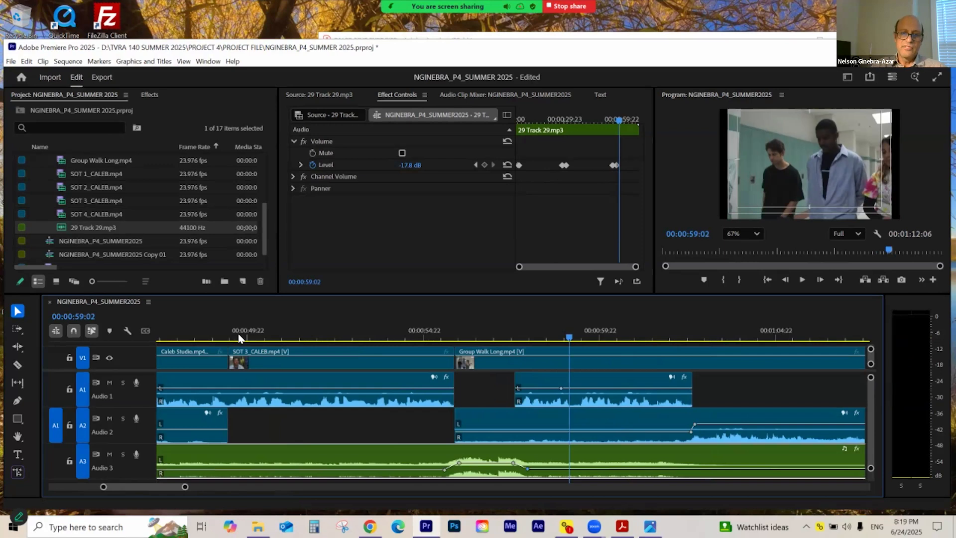
key("minus")
key("space")
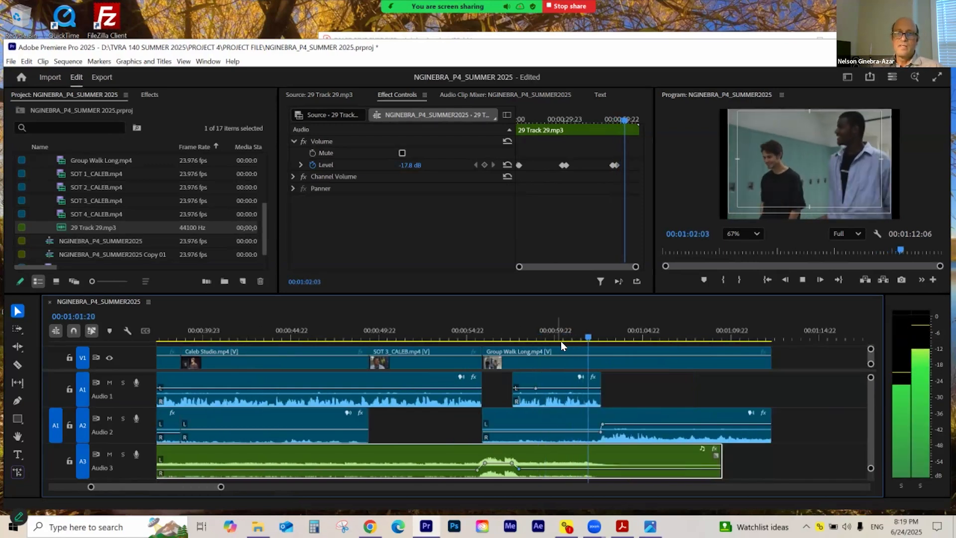
- Replay the end of SOT 4_CALEB.mp4 from 00:01:01:00 to check the transition into the louder Group Walk Long.mp4 sound
key("space")
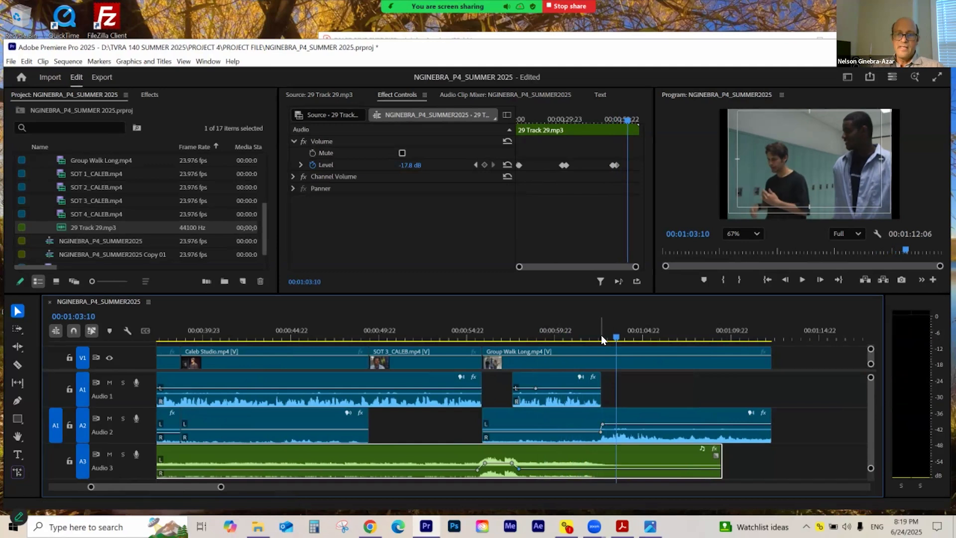
left_click(601, 336)
key("=")
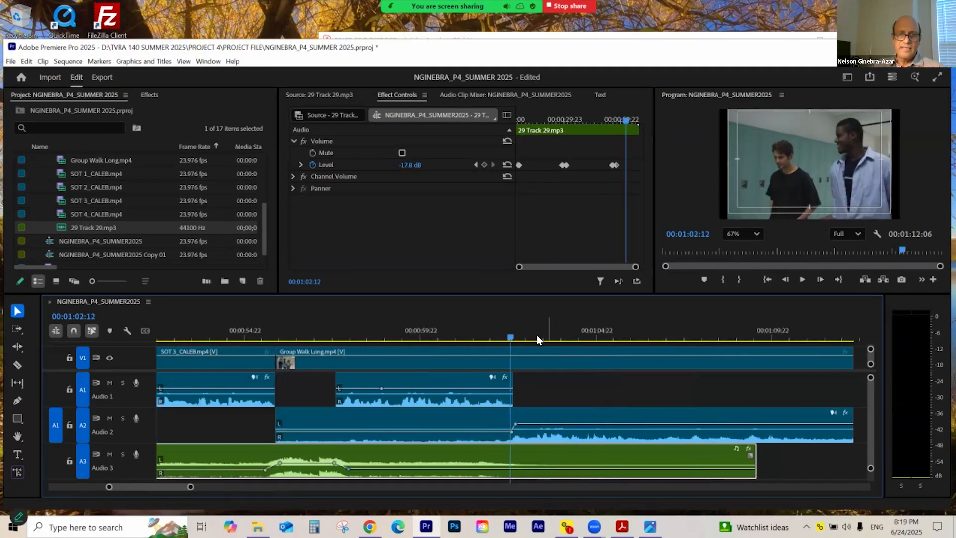
left_click(459, 336)
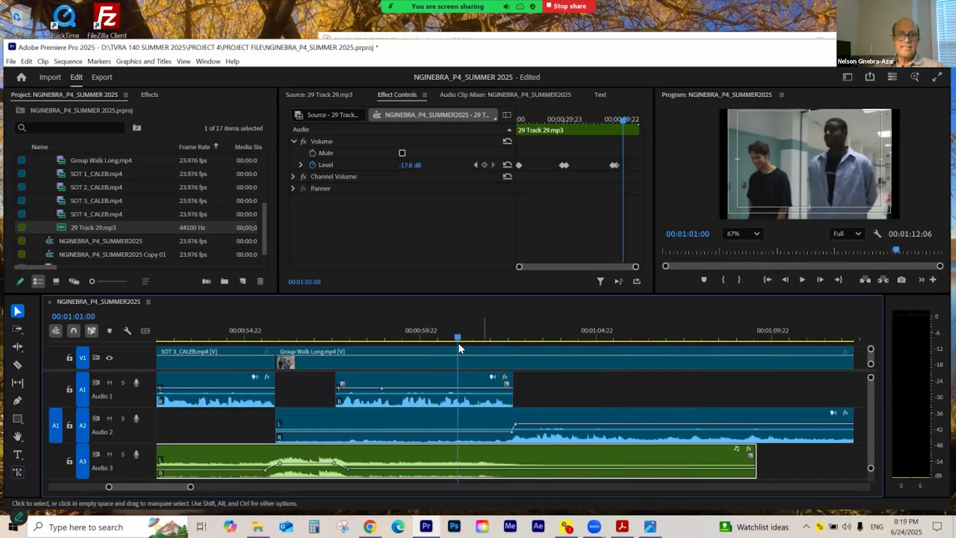
key("space")
key("space")
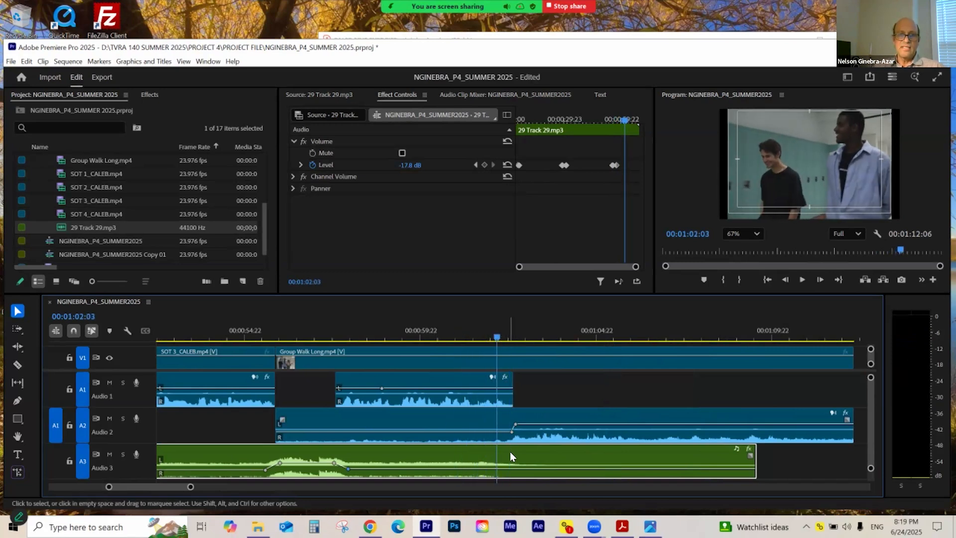
- Select Group Walk Long.mp4 and play from 00:00:59:13 to the end of the sequence to check its sound and the music underneath
left_click(521, 331)
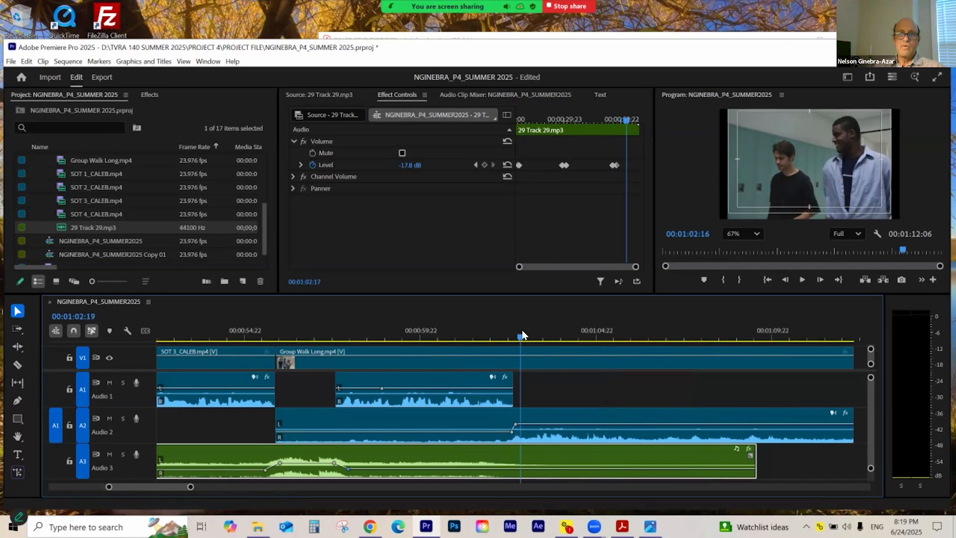
left_click(537, 417)
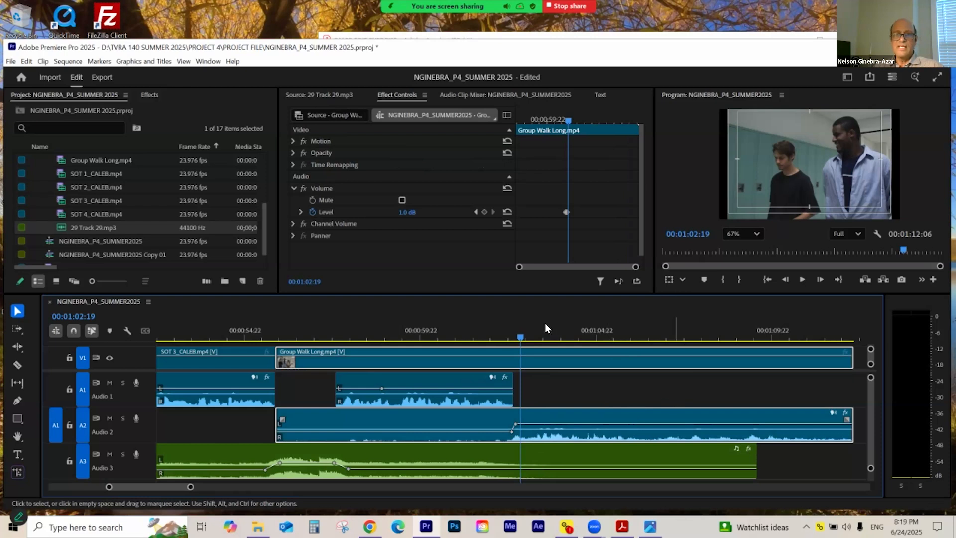
left_click_drag(519, 335, 497, 342)
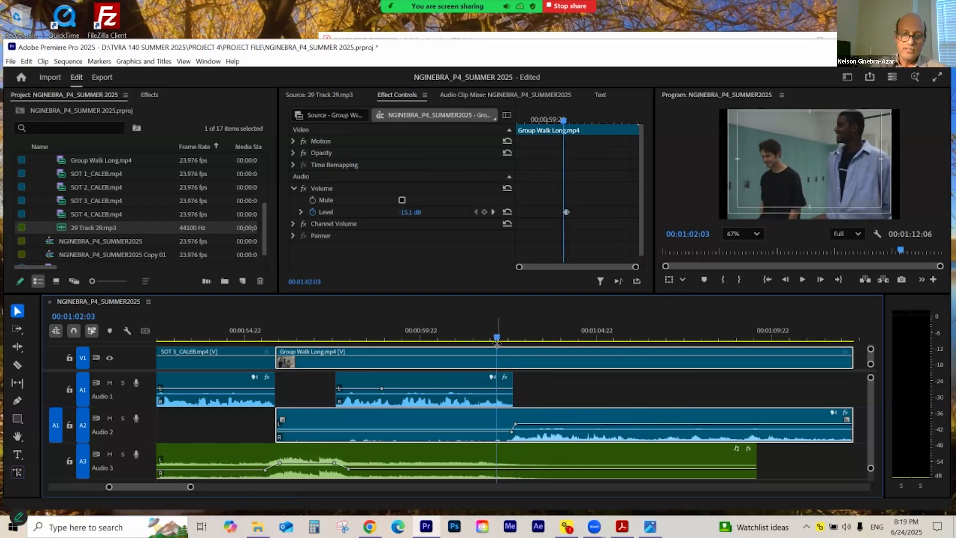
key("minus")
left_click(460, 331)
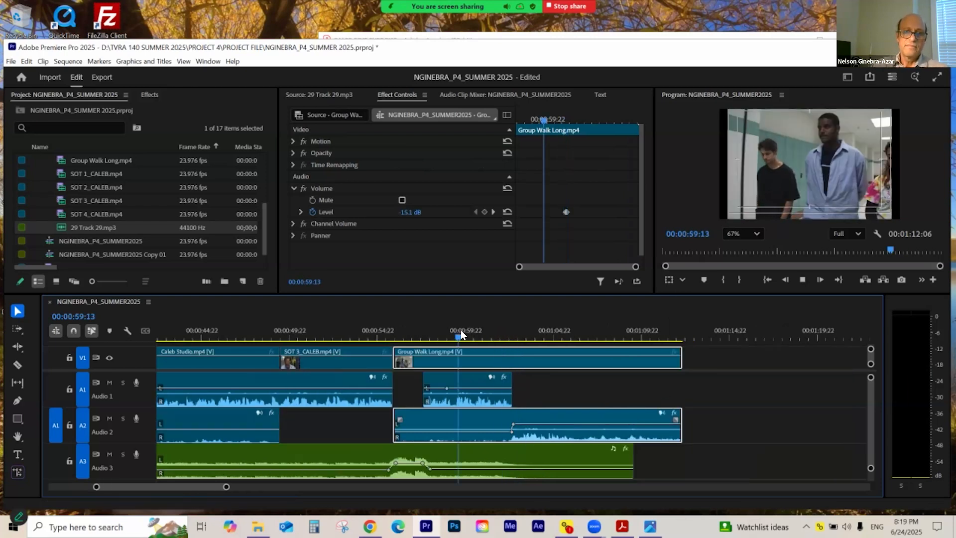
key("space")
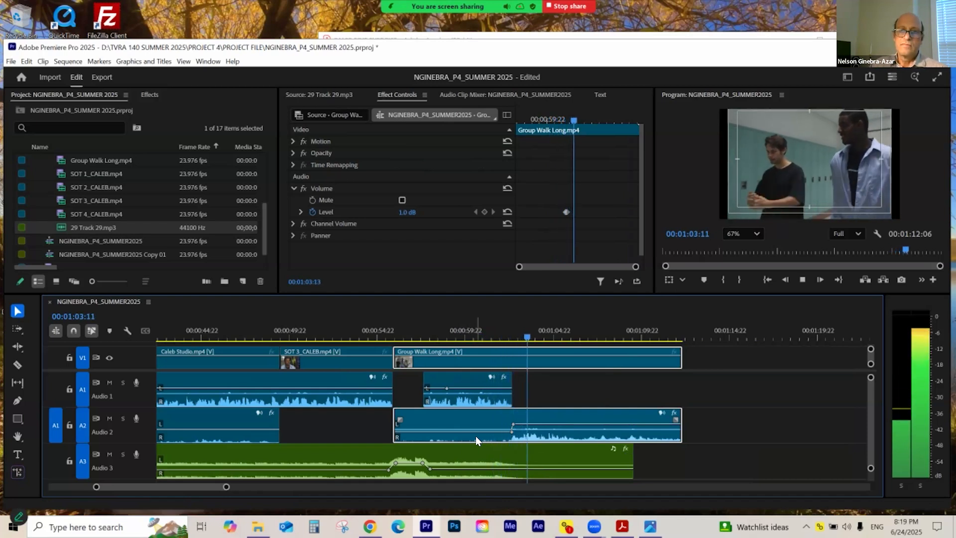
key("space")
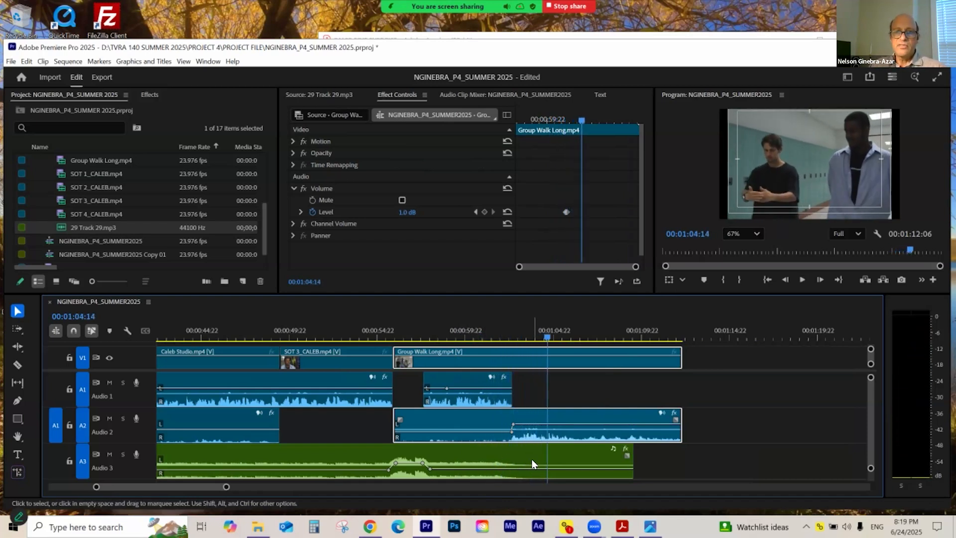
key("space")
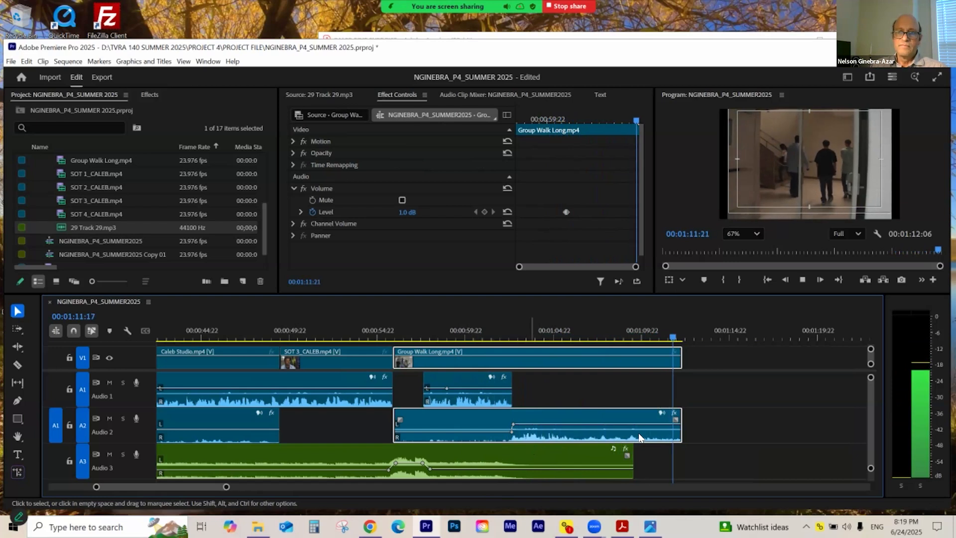
- Trim the end of the Audio 3 music back to about 00:01:05:00, shortly after the speech ends, and save the project
left_click(629, 463)
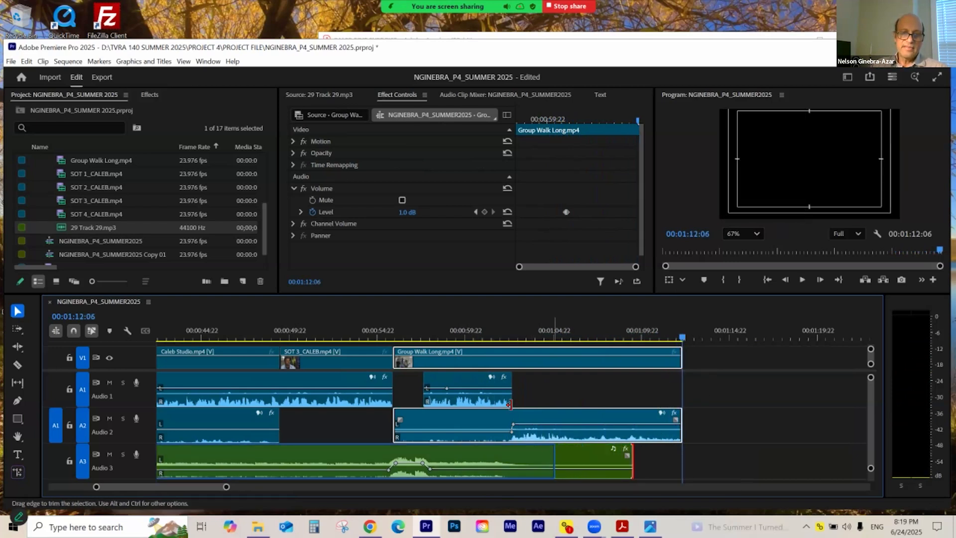
left_click_drag(502, 338, 598, 342)
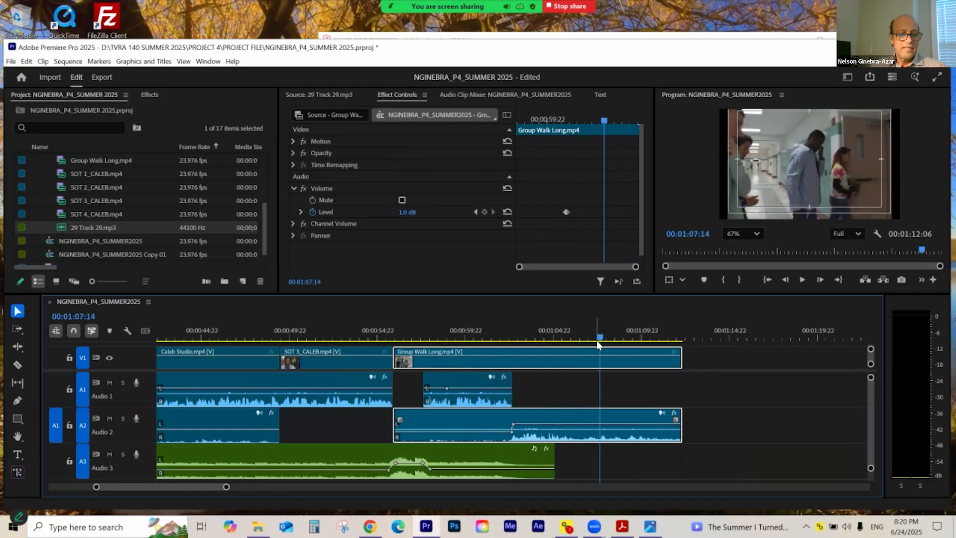
key("ctrl+s")
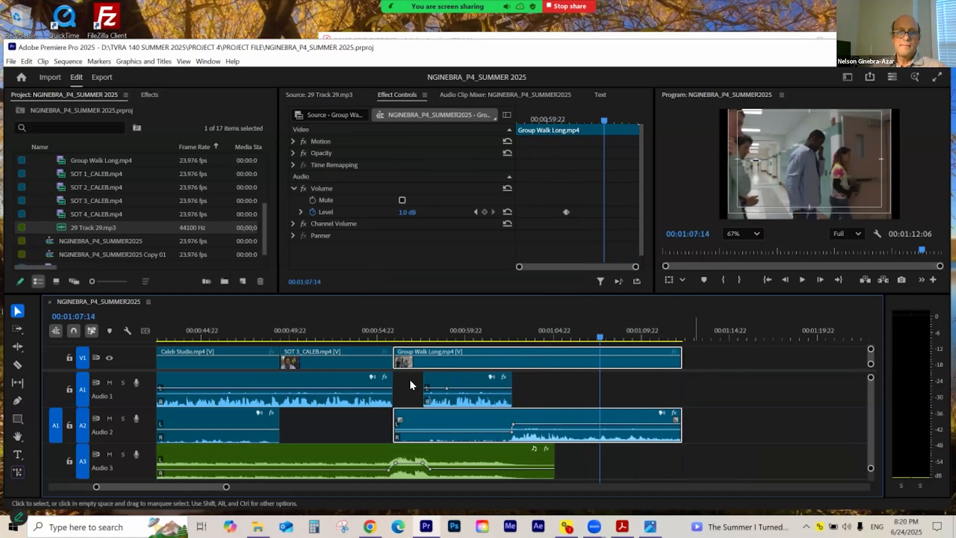
- Create a Black Video item in the project root at 720 by 480, 23.976 fps, with square pixels
scroll(410, 380, "up", 1)
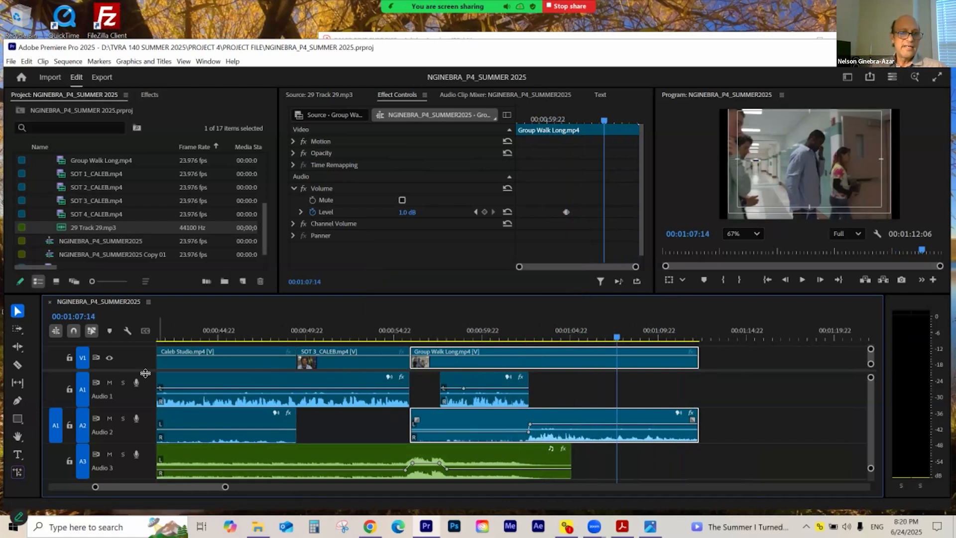
scroll(144, 372, "up", 1)
left_click(707, 339)
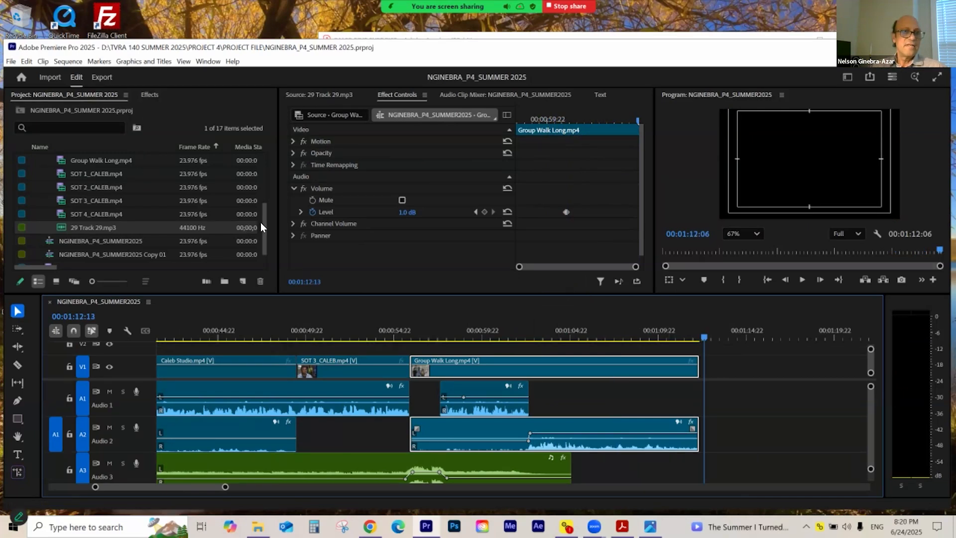
left_click_drag(261, 222, 271, 156)
left_click(36, 161)
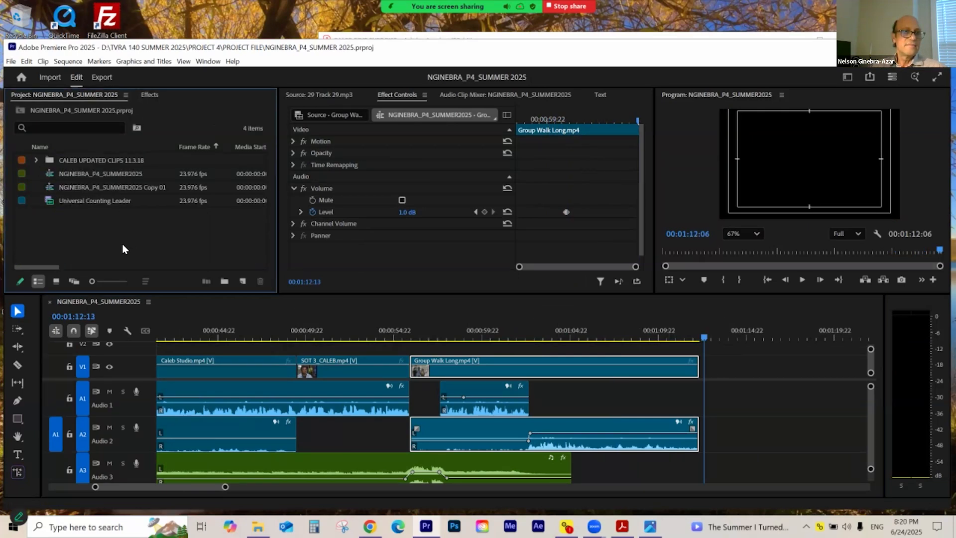
right_click(146, 232)
mouse_move(196, 277)
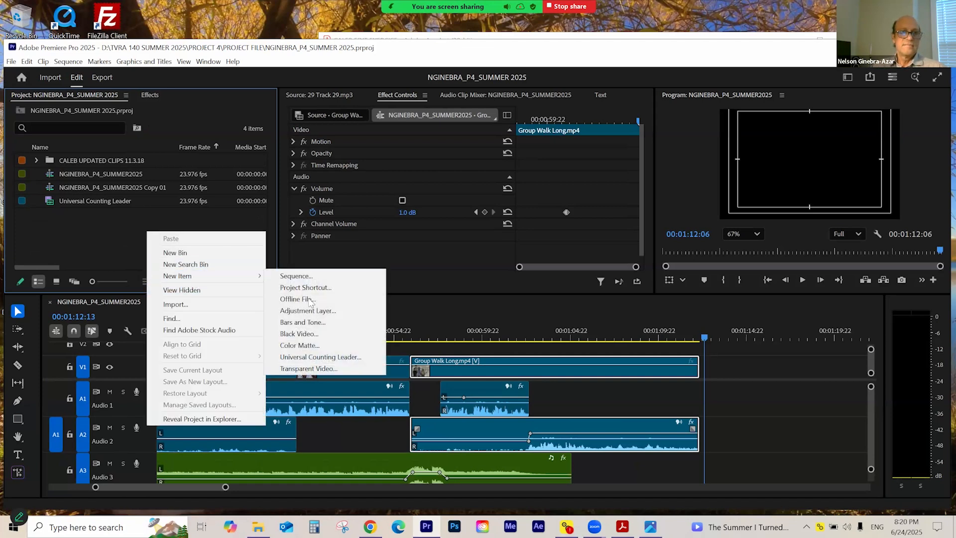
left_click(299, 334)
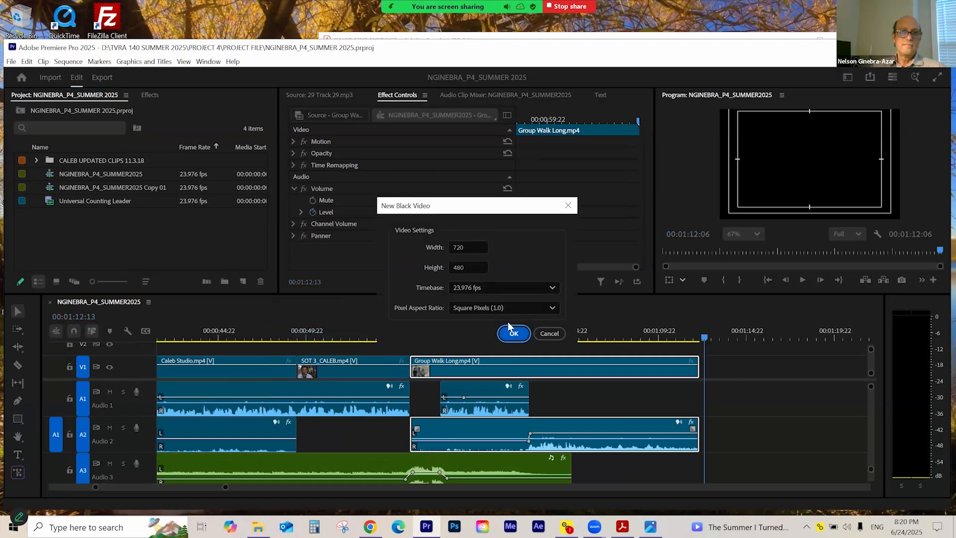
key("Return")
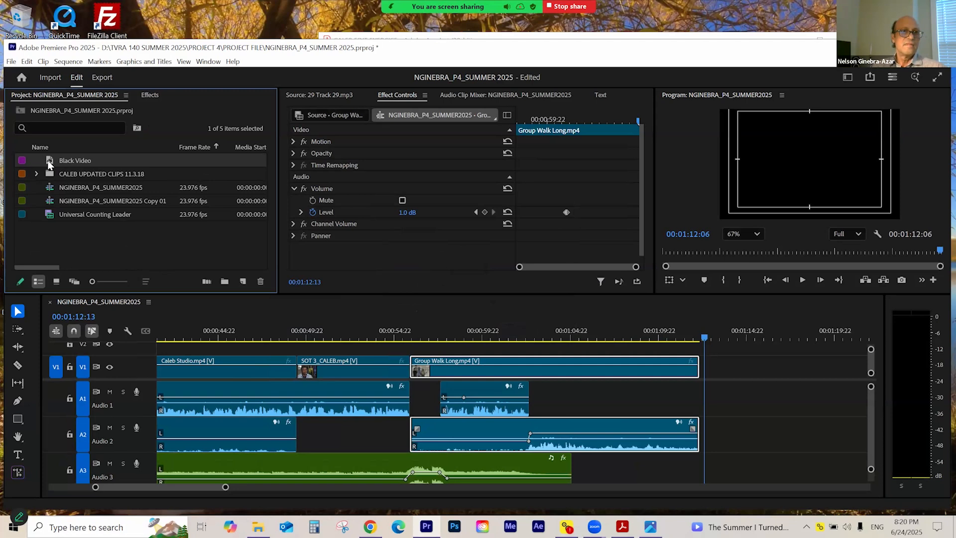
- Place Black Video on V1 directly after Group Walk Long.mp4 and trim its end to 00:01:14:05
mouse_move(736, 328)
left_mouse_down()
mouse_move(726, 366)
mouse_move(725, 336)
mouse_move(736, 338)
left_mouse_up()
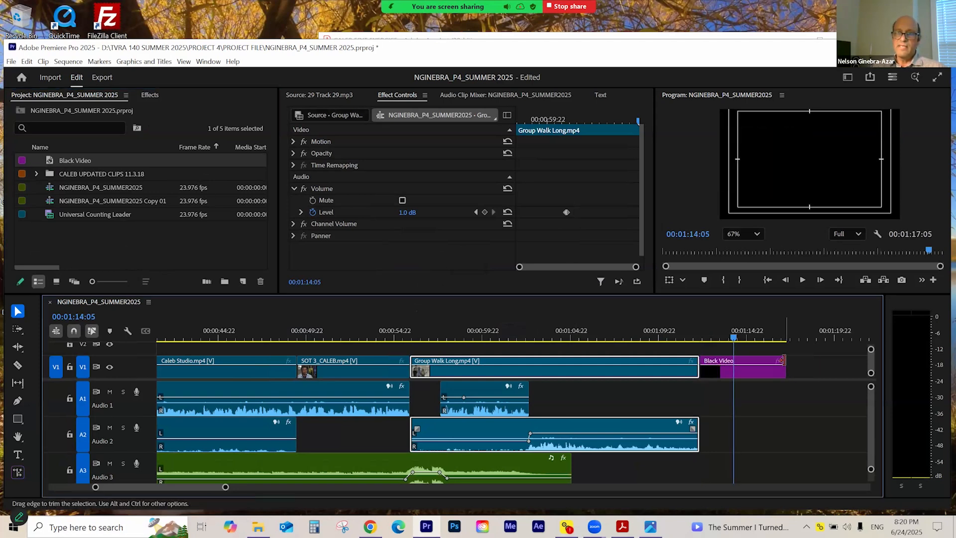
left_click_drag(782, 364, 748, 366)
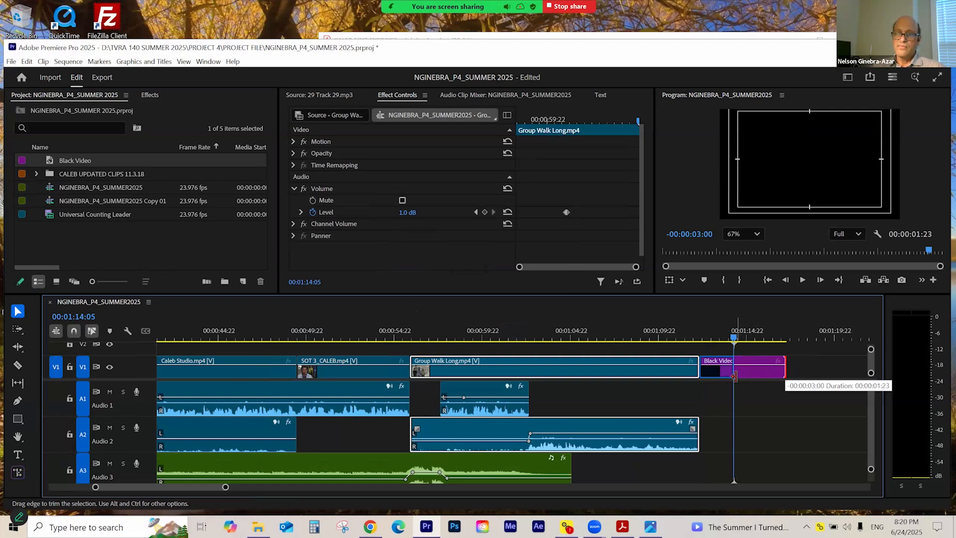
left_click_drag(732, 371, 733, 371)
- Apply the default Cross Dissolve at the cut between Group Walk Long.mp4 and Black Video at 00:01:12:06
left_click(706, 337)
key("equal")
key("equal")
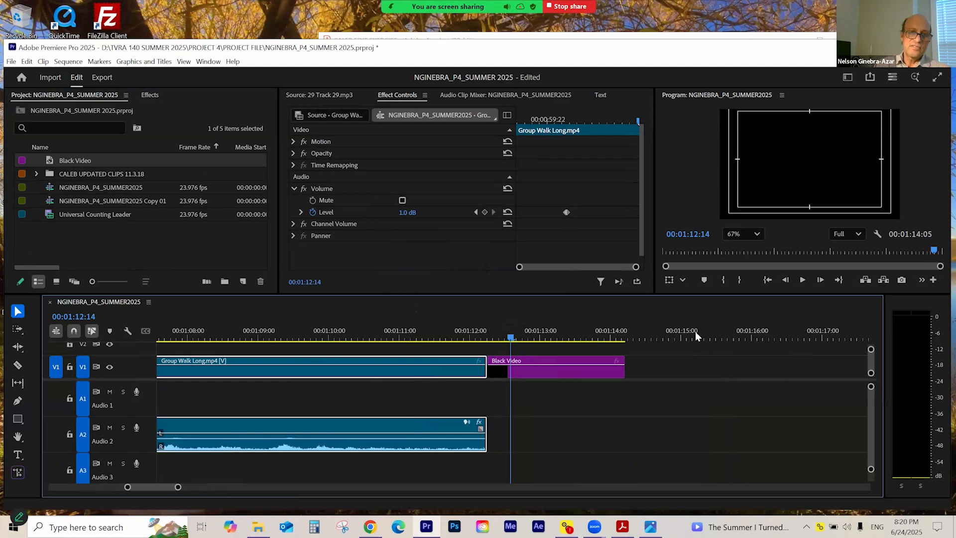
left_click(483, 337)
left_click(521, 401)
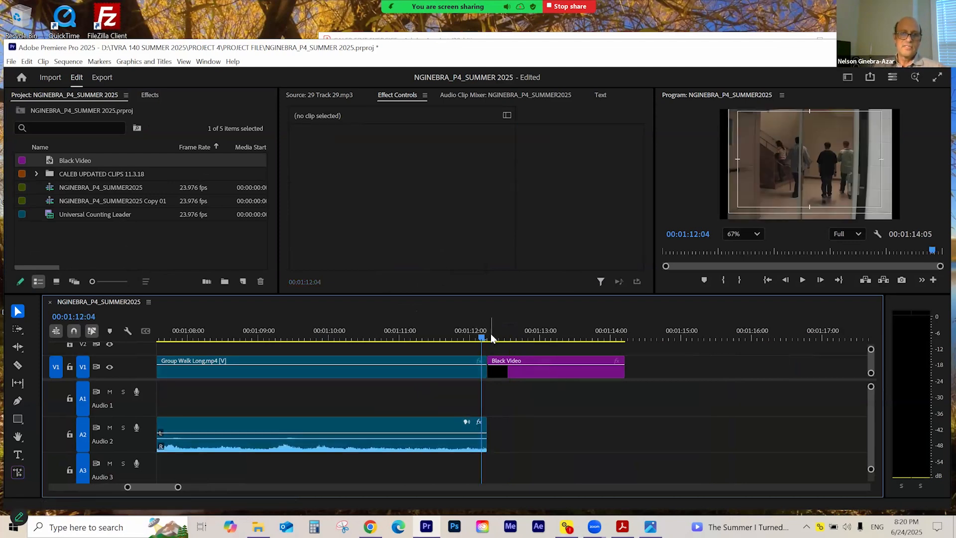
left_click(491, 338)
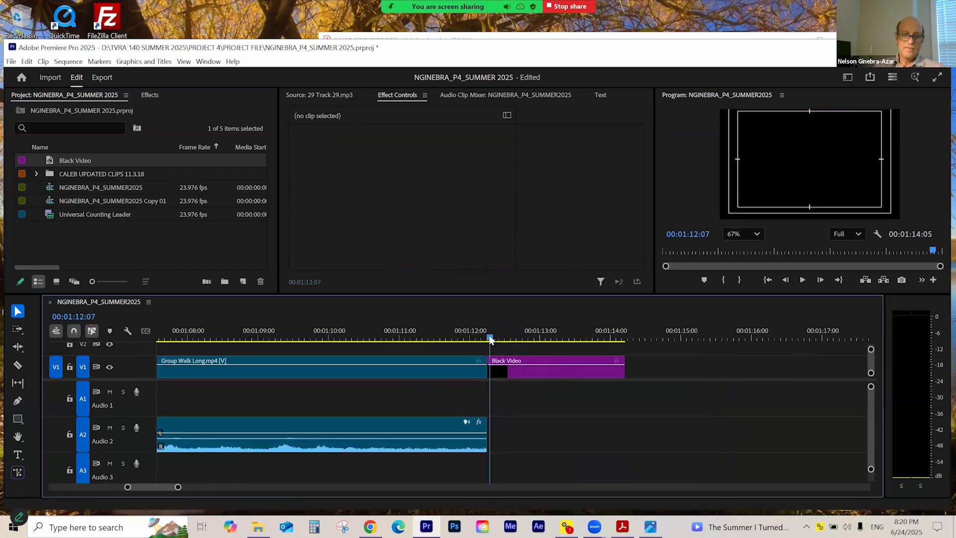
key("equal")
key("equal")
key("Left")
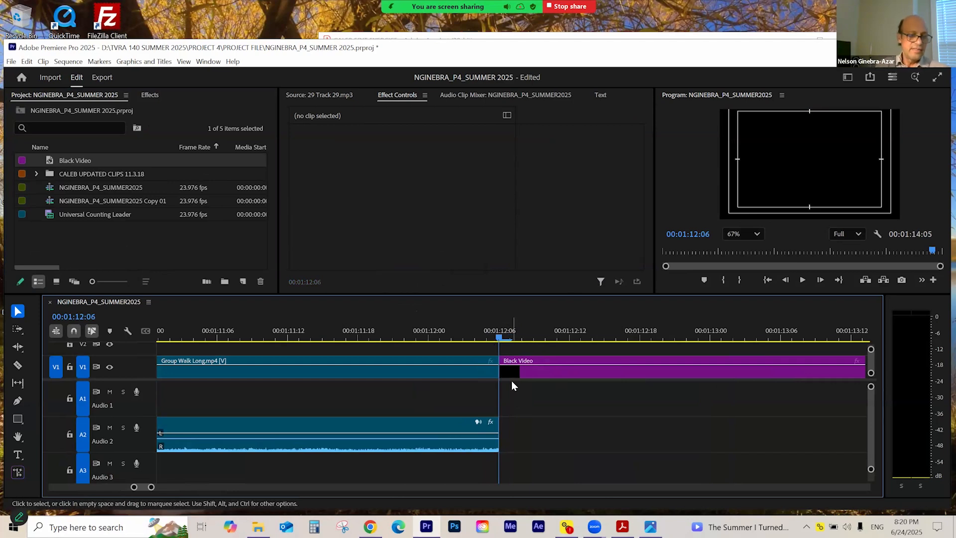
key("ctrl+d")
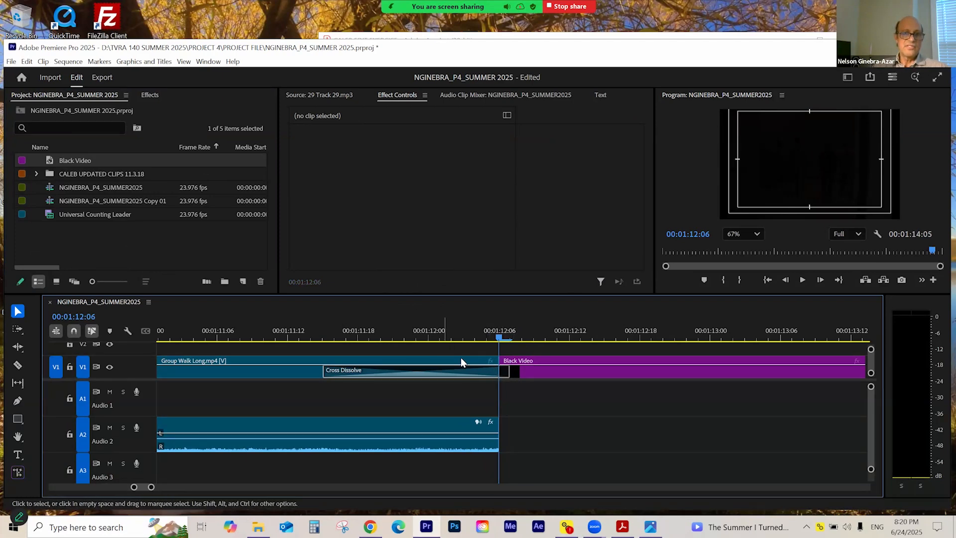
- Check the dissolve frame by frame, and move Black Video 6 frames earlier to start at 00:01:12:00, overwriting the end of Group Walk Long.mp4
left_click(465, 338)
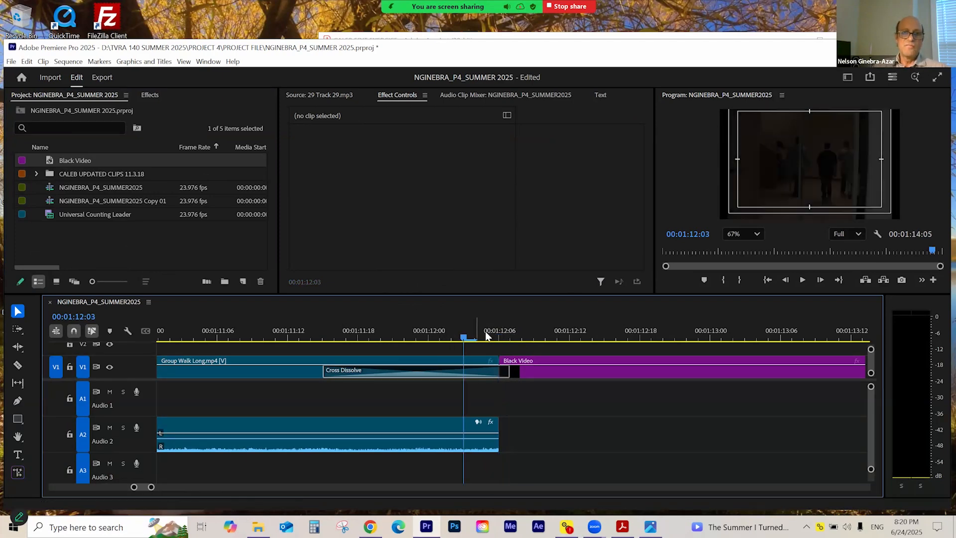
left_click_drag(423, 337, 487, 341)
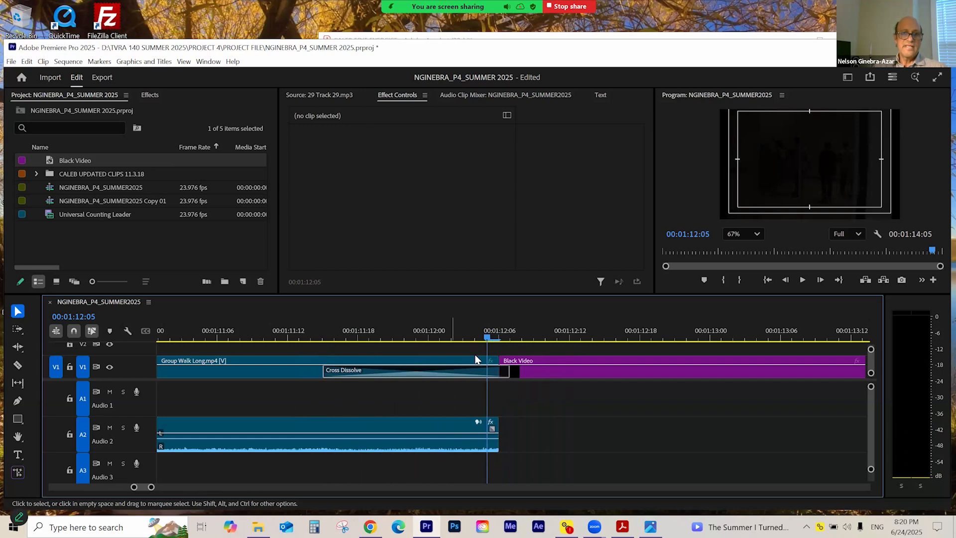
left_click_drag(326, 338, 429, 336)
left_click(607, 372)
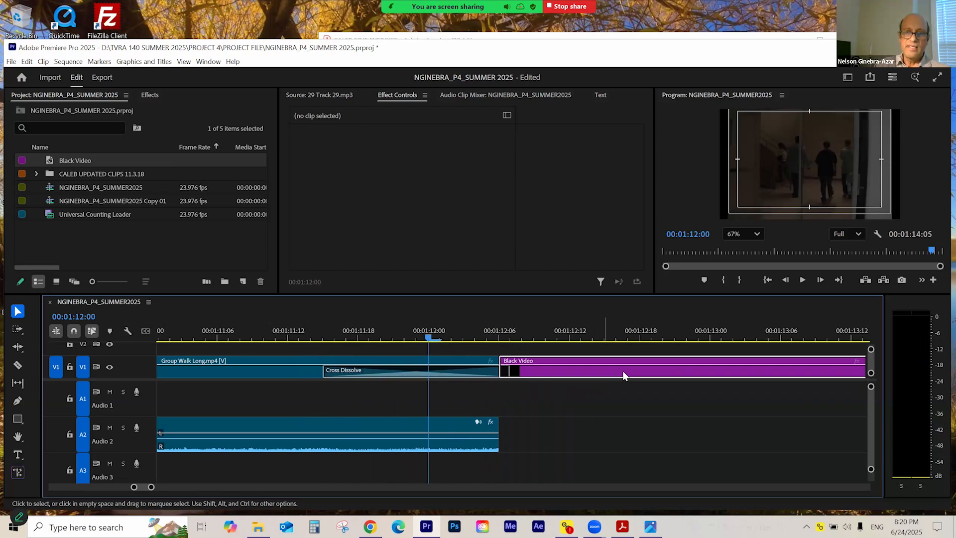
left_click_drag(615, 372, 593, 373)
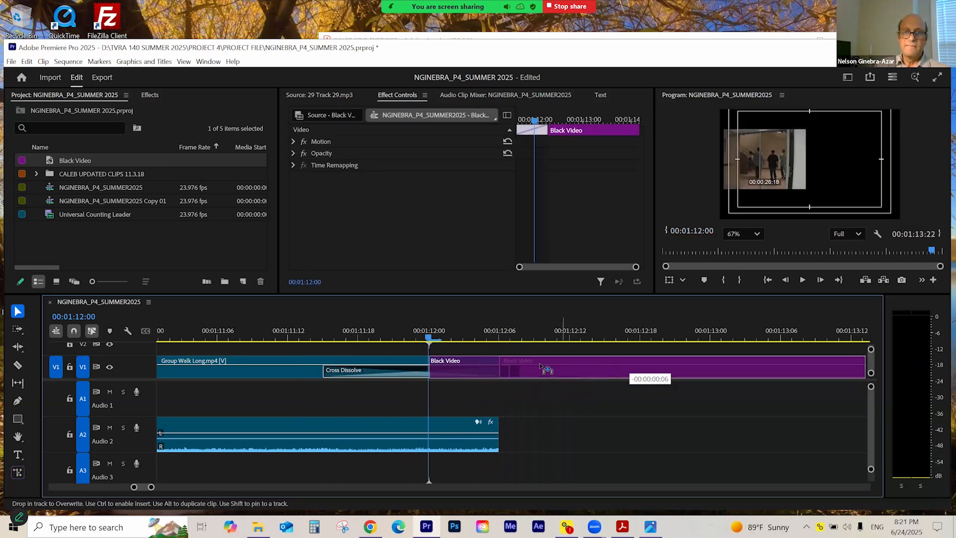
left_click_drag(542, 367, 471, 368)
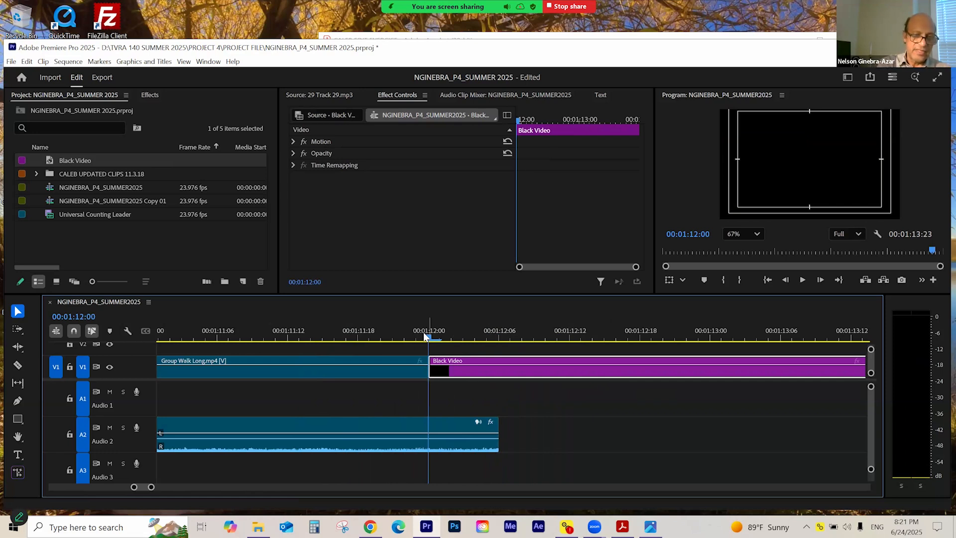
key("ctrl+d")
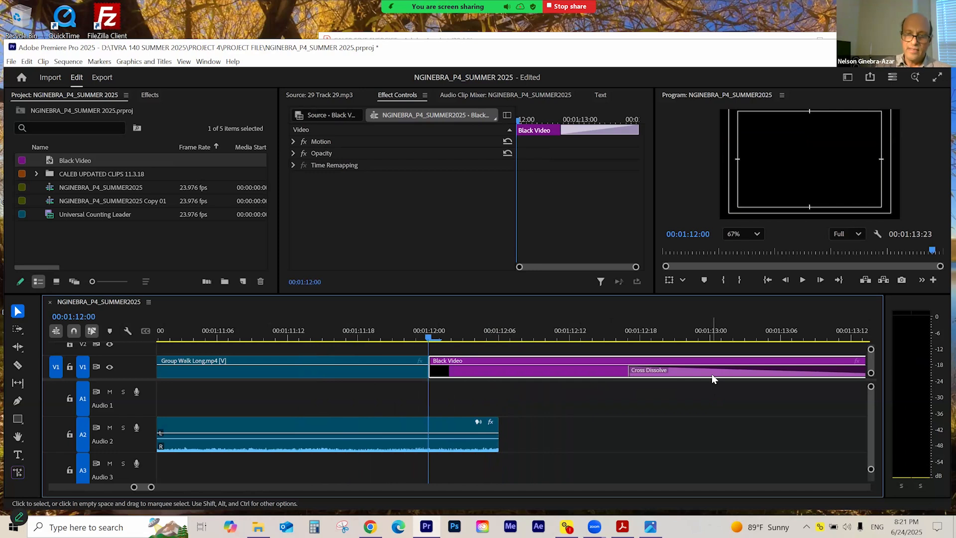
key("Delete")
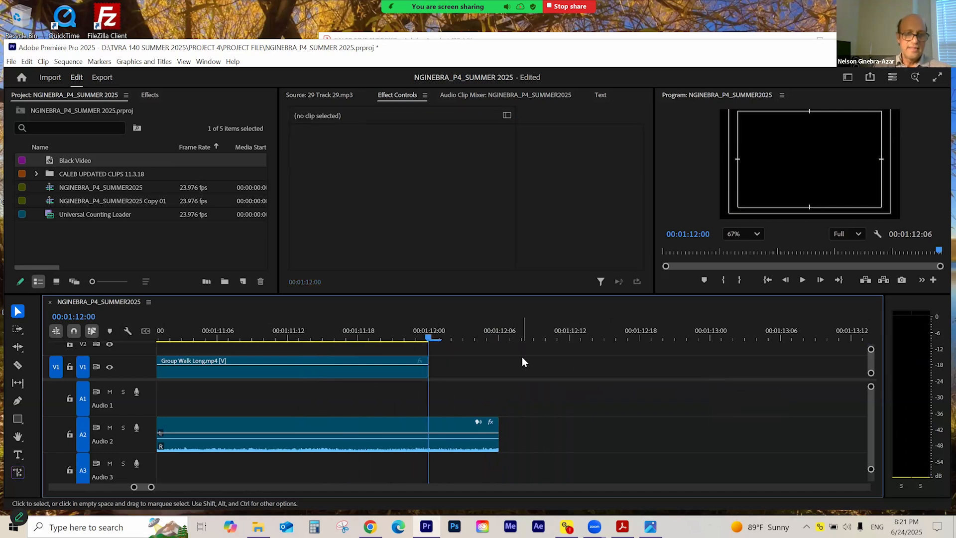
key("ctrl+z")
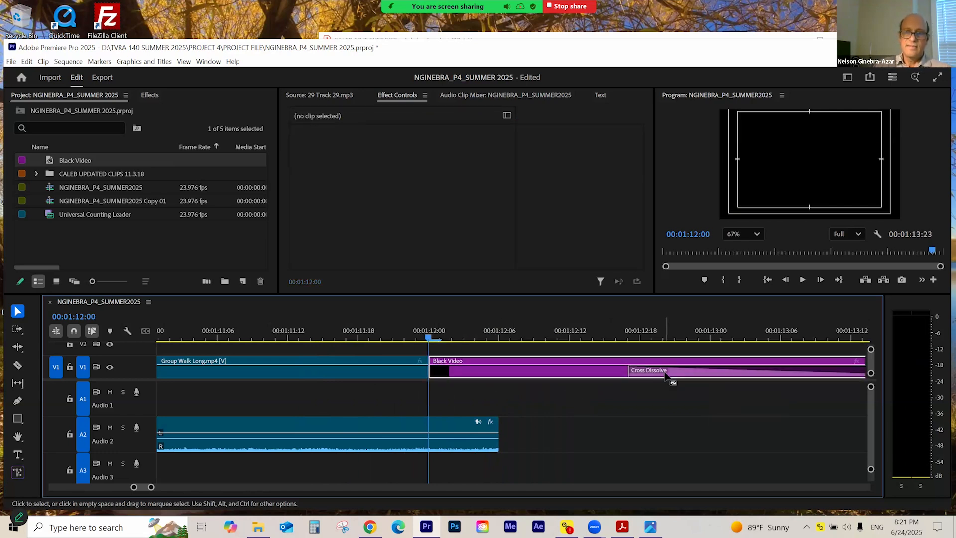
left_click(665, 374)
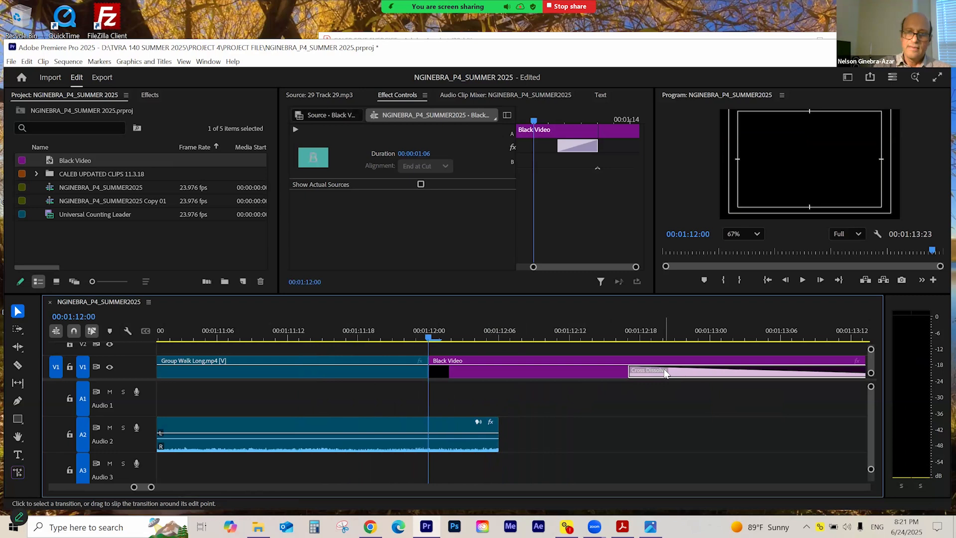
key("Delete")
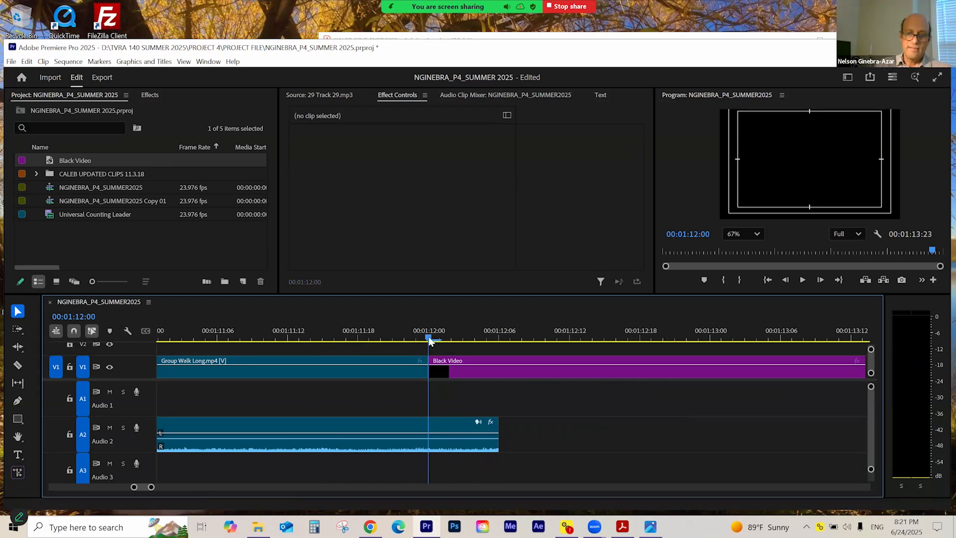
- Apply the default Cross Dissolve at the cut between Group Walk Long.mp4 and Black Video at 00:01:12:00
key("minus")
key("minus")
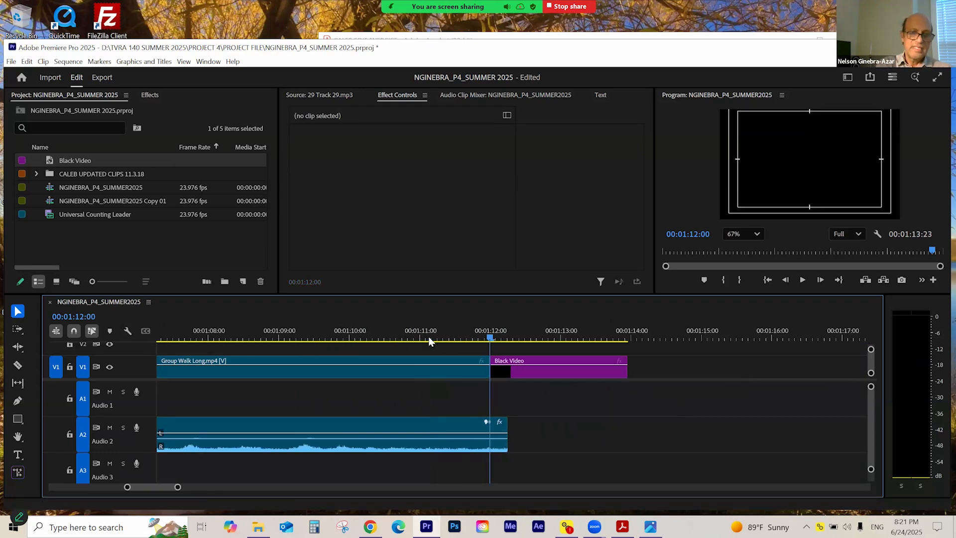
key("ctrl+d")
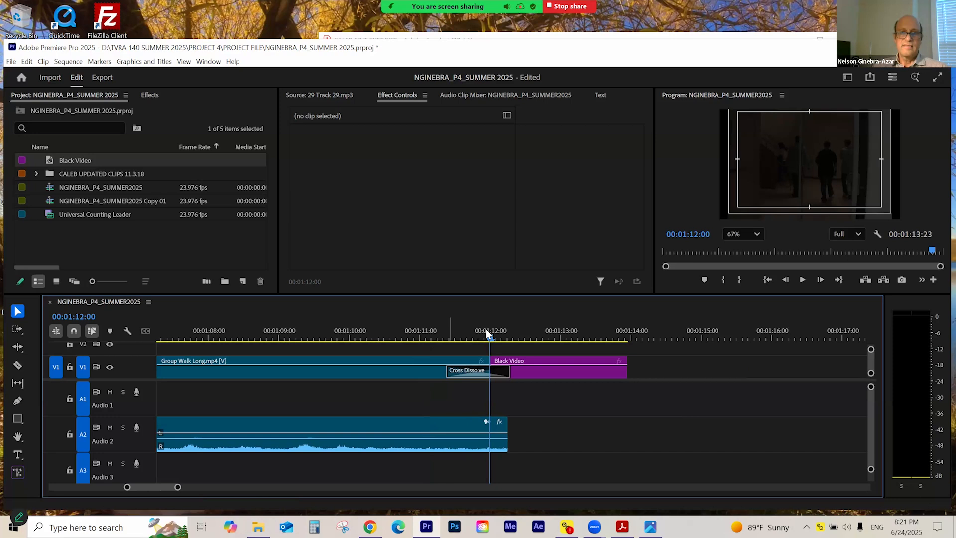
left_click_drag(486, 330, 451, 353)
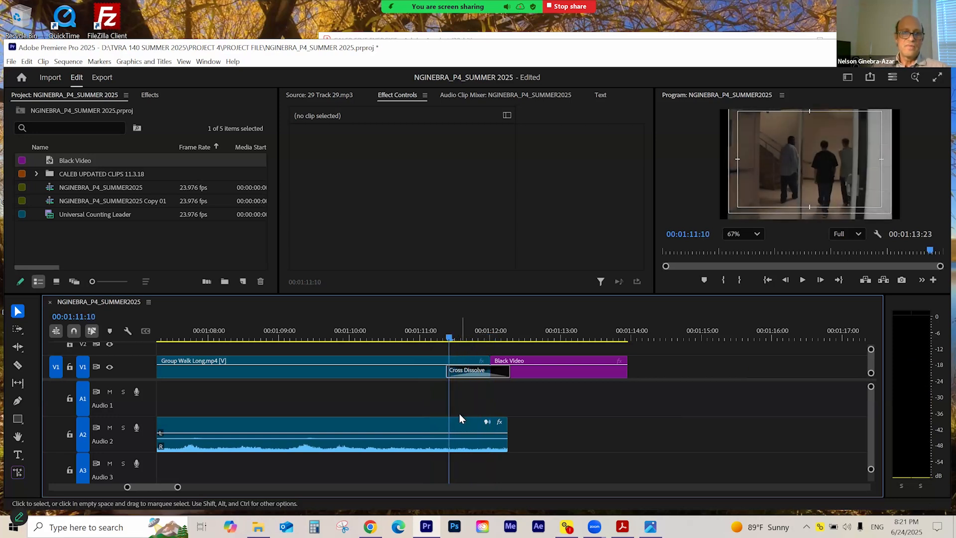
- Add a Constant Power crossfade to the end of the Group Walk Long.mp4 audio on A2, play the ending, and save the project
left_click(150, 95)
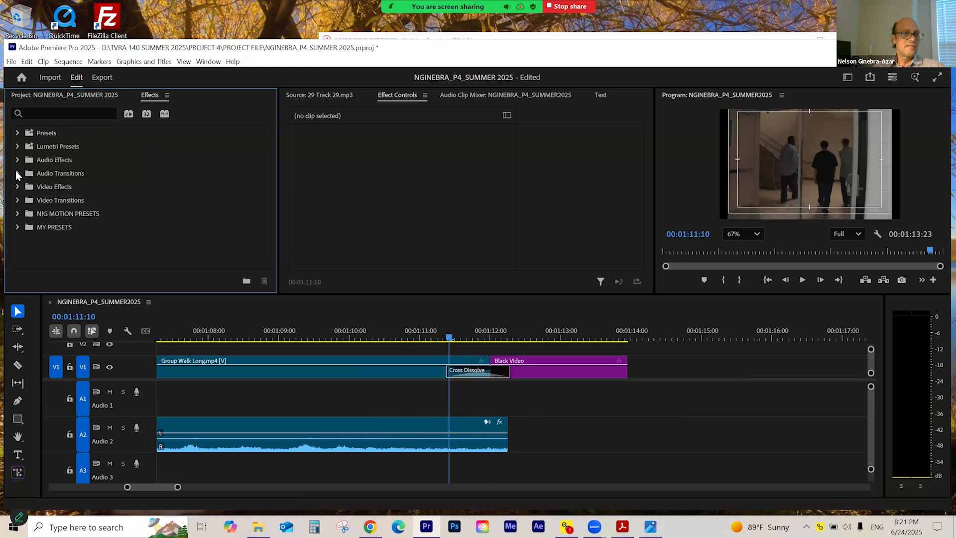
left_click(17, 173)
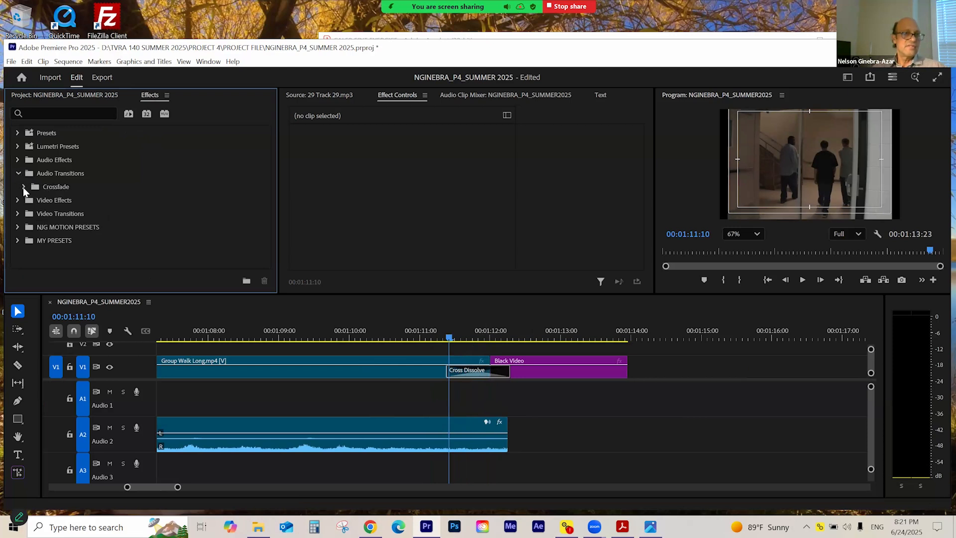
left_click(24, 186)
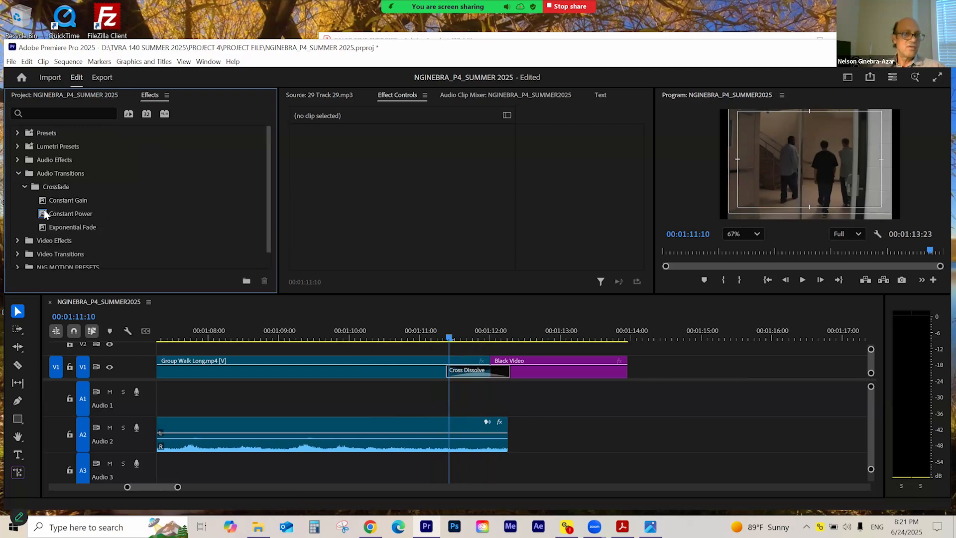
left_click_drag(43, 213, 504, 431)
left_click_drag(447, 338, 429, 346)
key("space")
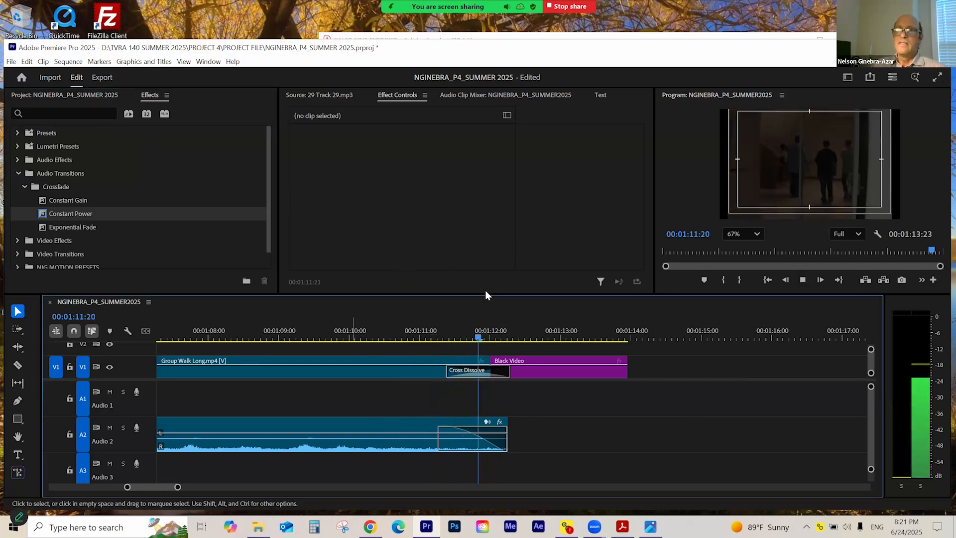
left_click(416, 340)
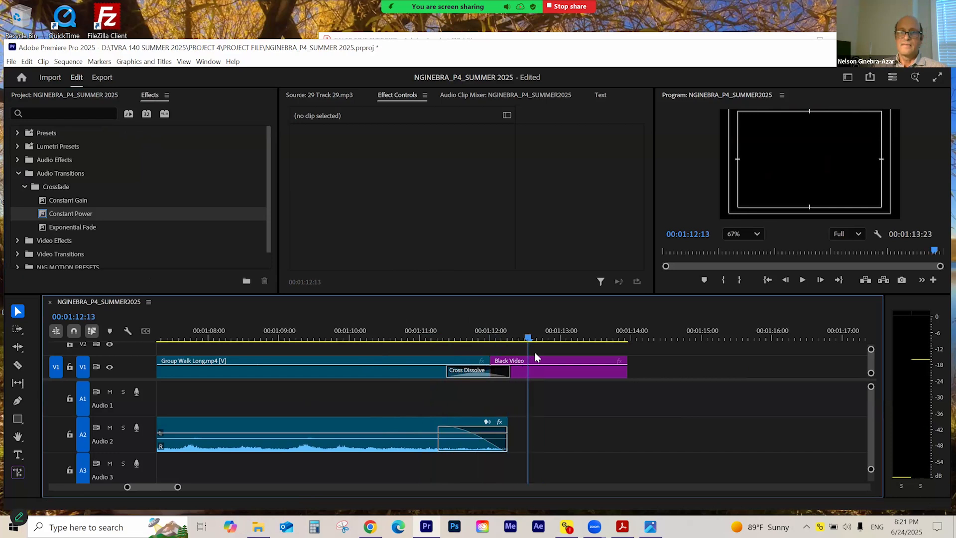
key("ctrl+s")
- Check the picture through the closing Cross Dissolve around the cut at 00:01:12:00, and save the project again
left_click_drag(534, 338, 497, 343)
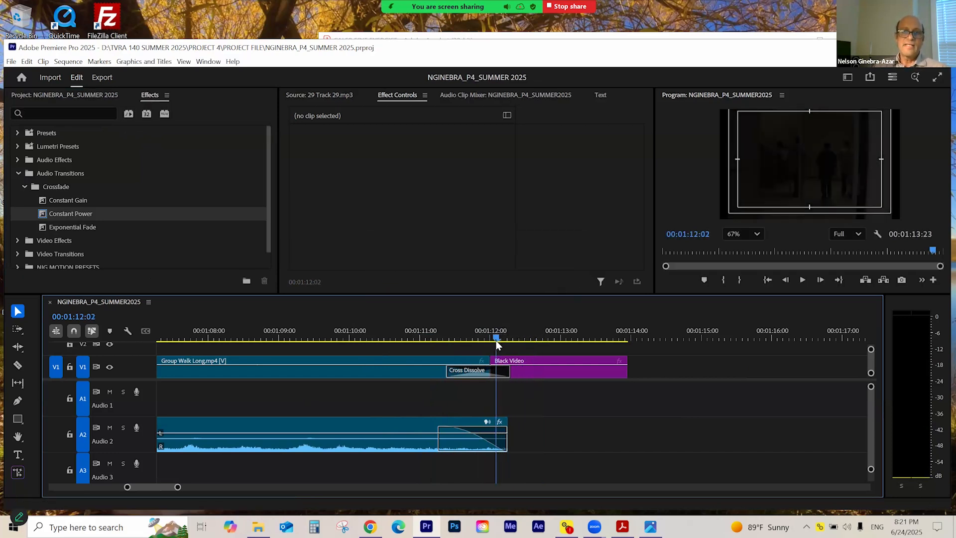
key("equal")
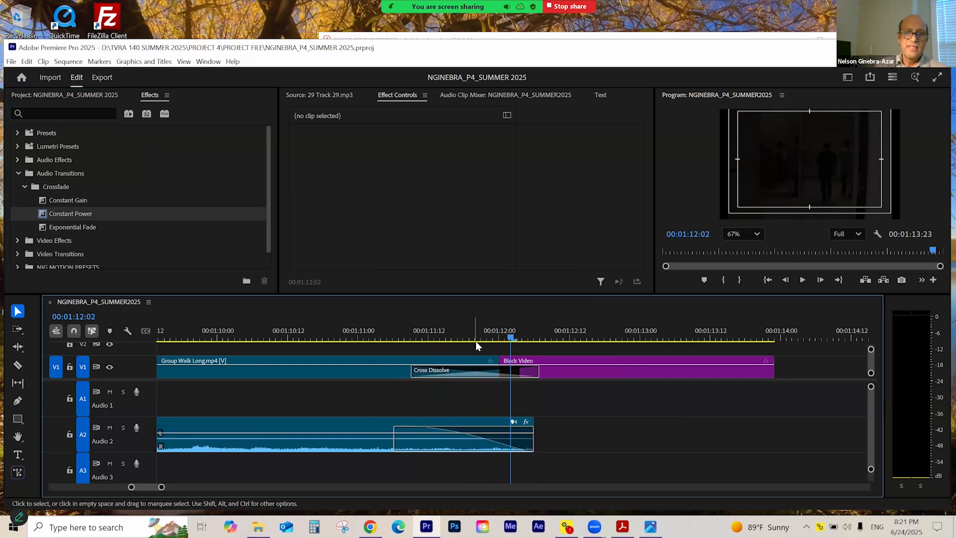
left_click_drag(489, 335, 499, 338)
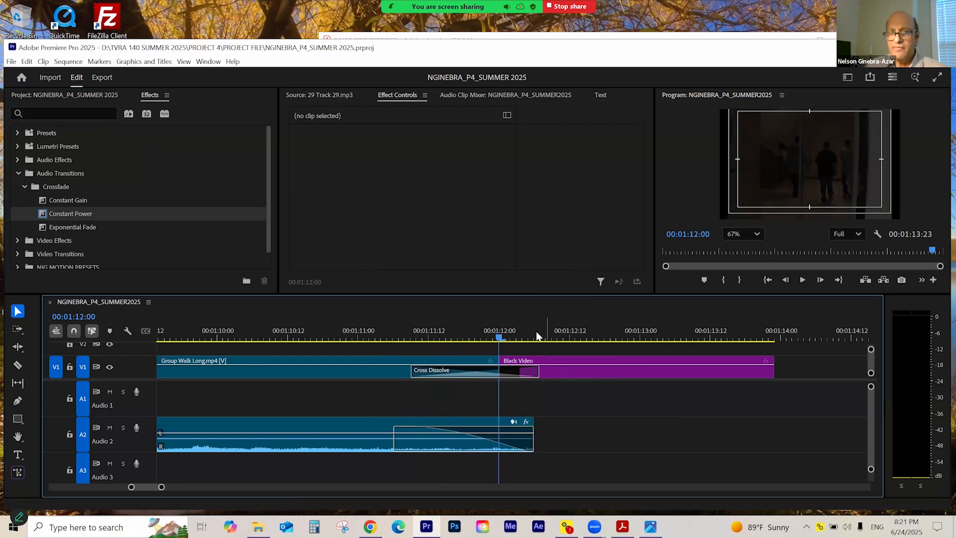
left_click_drag(462, 330, 504, 343)
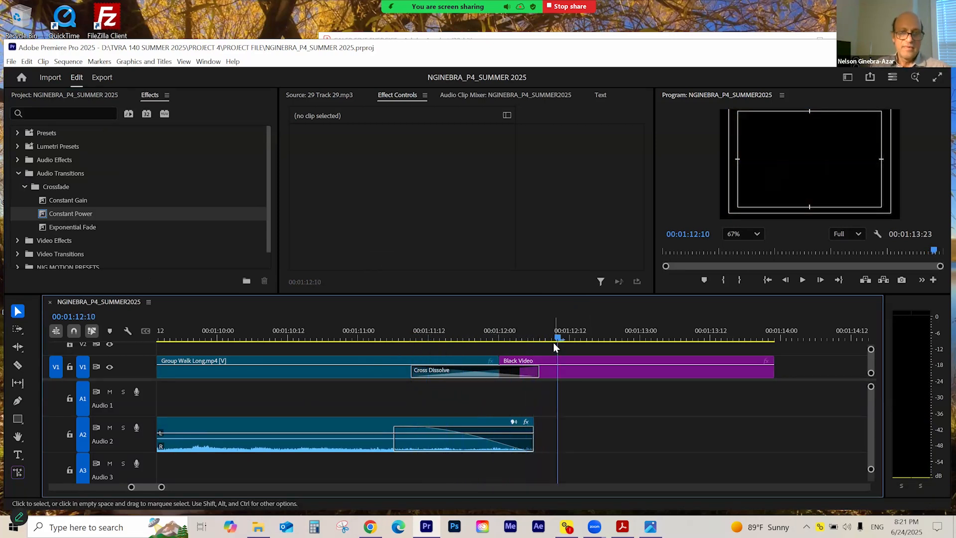
key("ctrl+s")
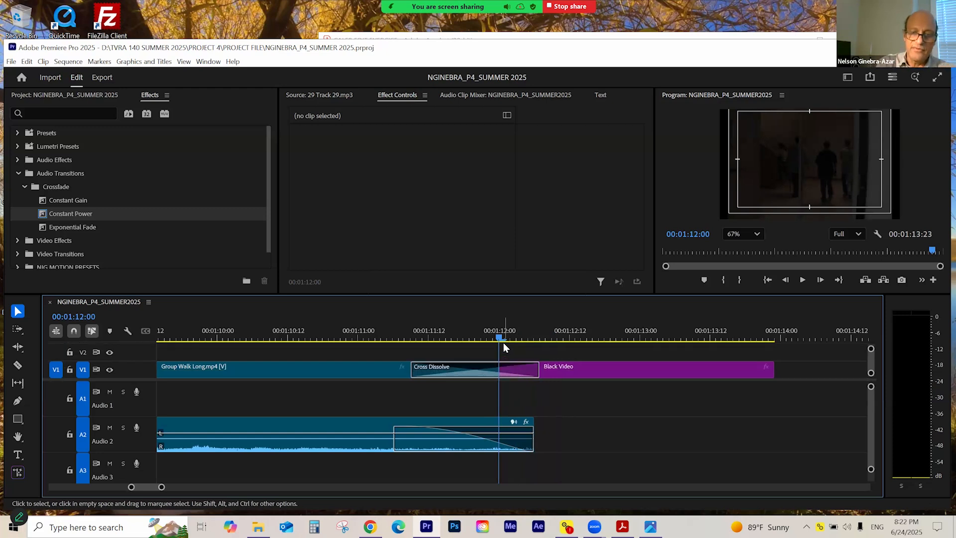
key("ctrl+equal")
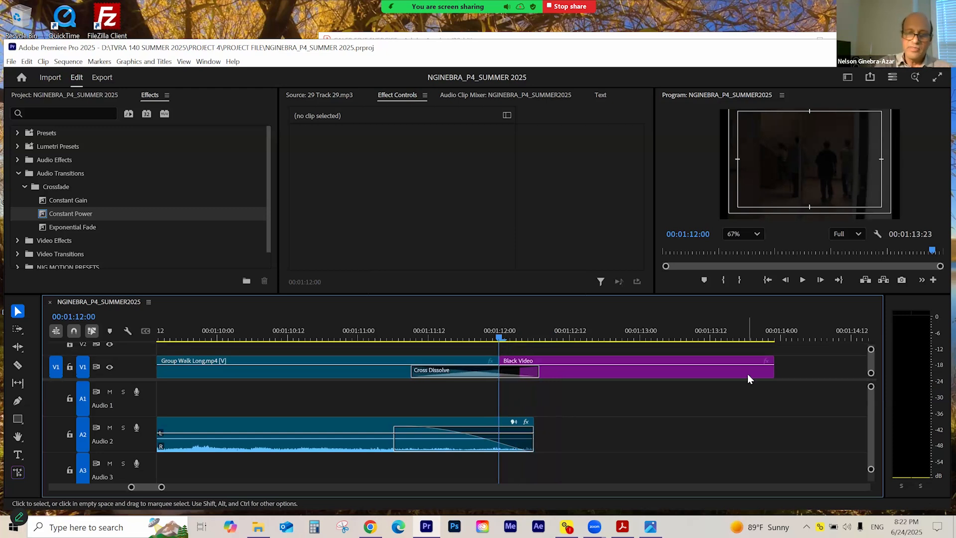
- Show the whole sequence in a taller timeline area and stop the screen share
key("backslash")
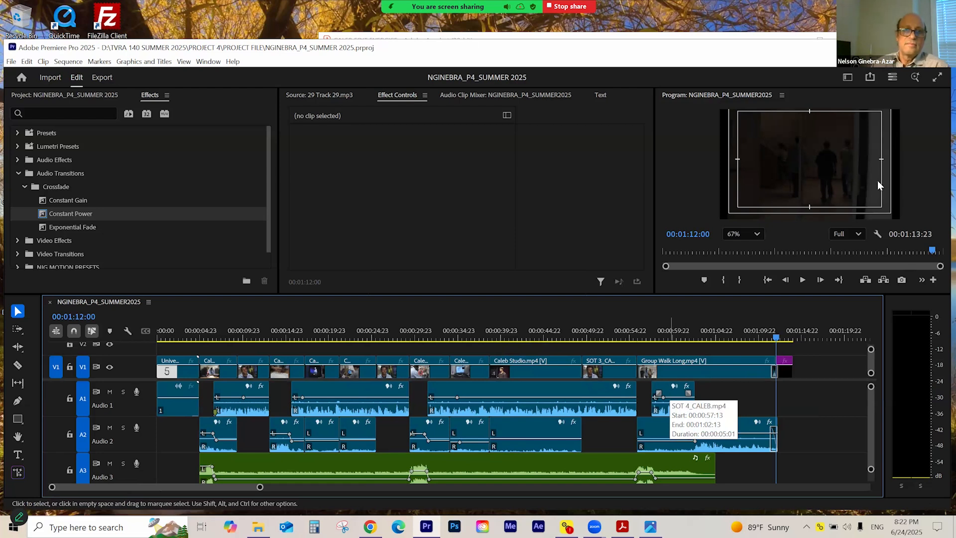
left_click_drag(562, 289, 587, 267)
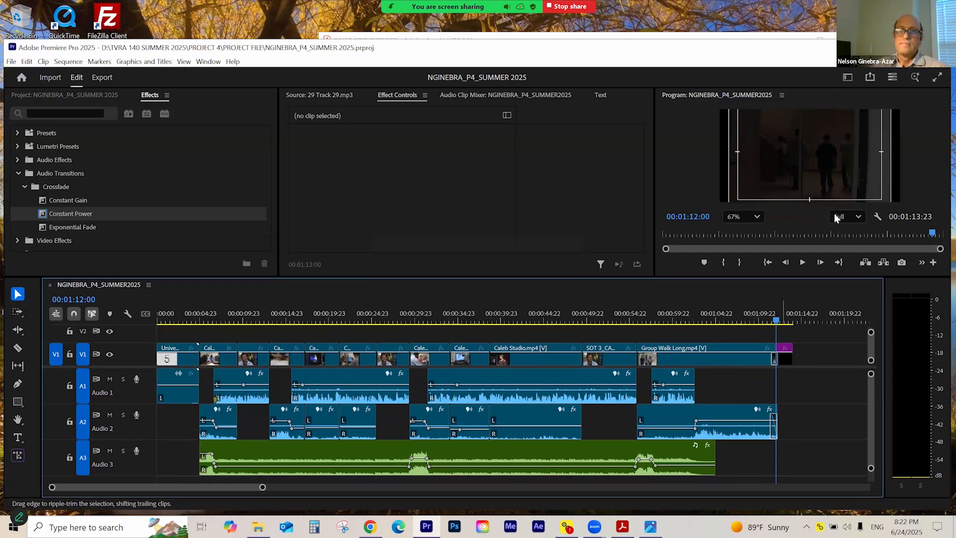
left_click(571, 8)
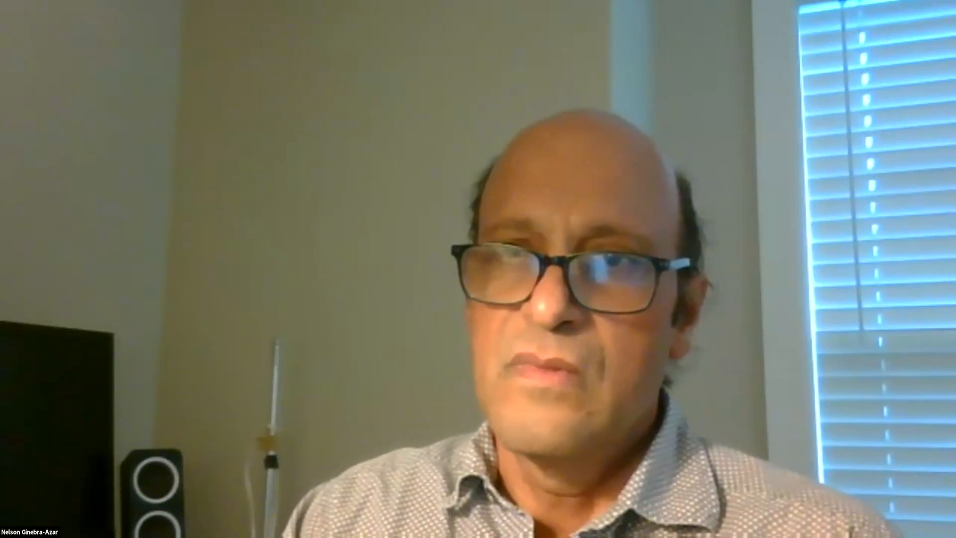
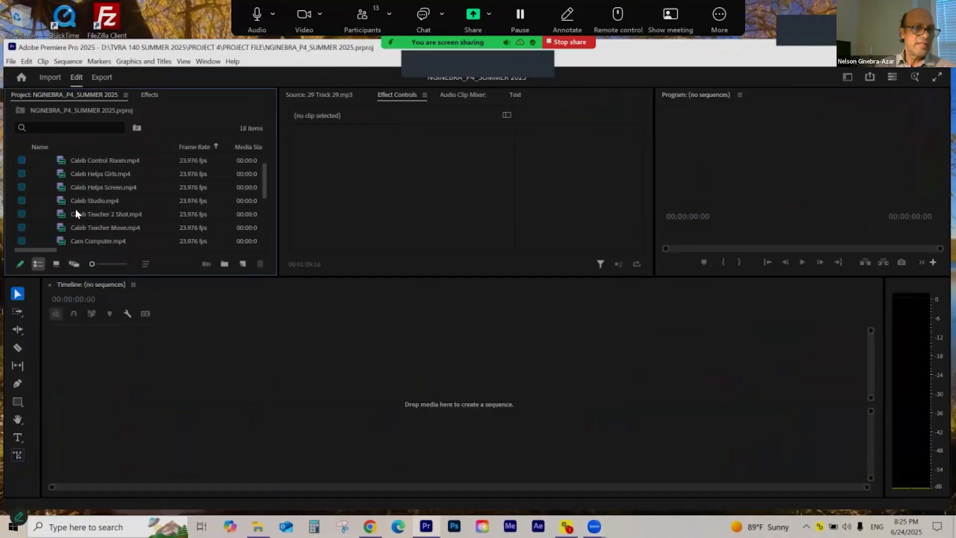
- Open SOT 3_CALEB.mp4 from the project's clips and create a new sequence from its marked range
scroll(76, 210, "down", 2)
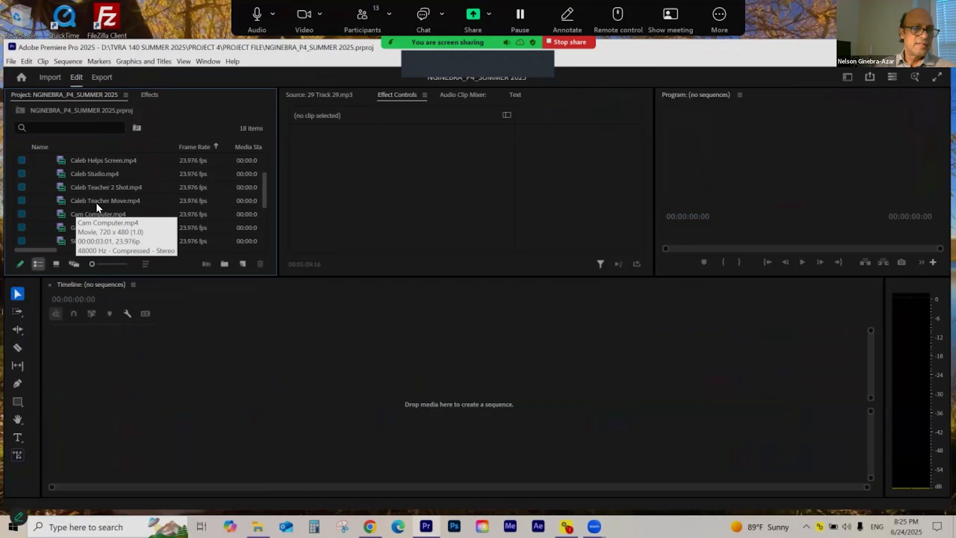
scroll(139, 208, "up", 4)
scroll(139, 208, "down", 5)
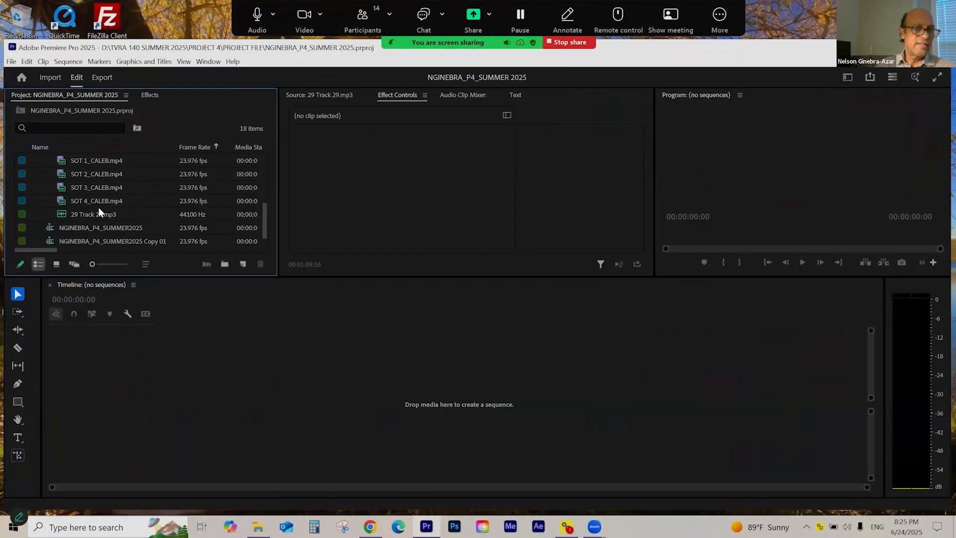
double_click(65, 191)
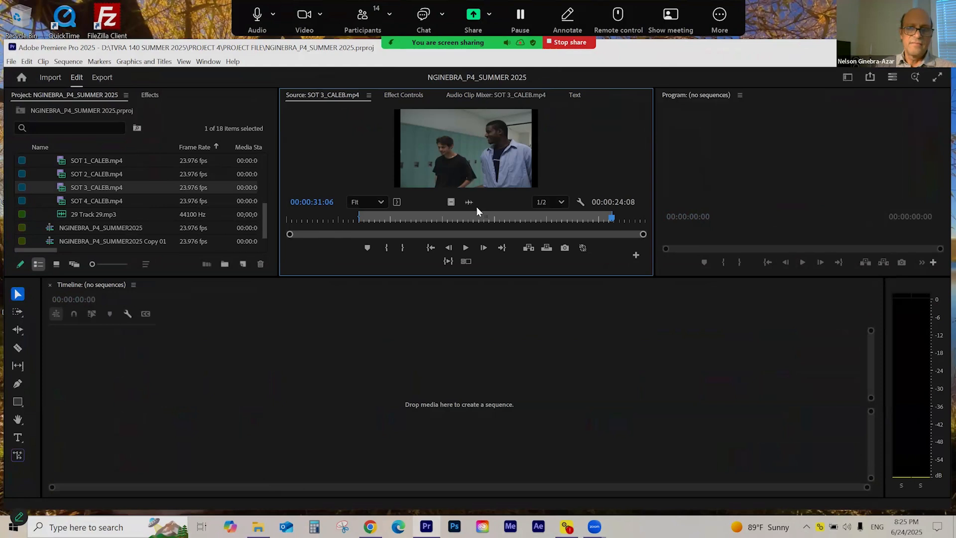
left_click_drag(477, 161, 408, 348)
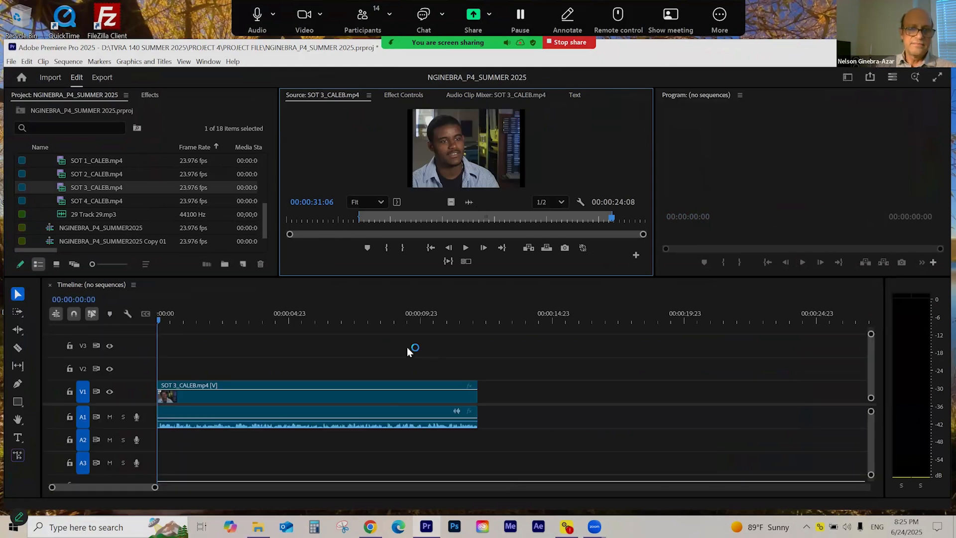
left_click(317, 311)
key("equal")
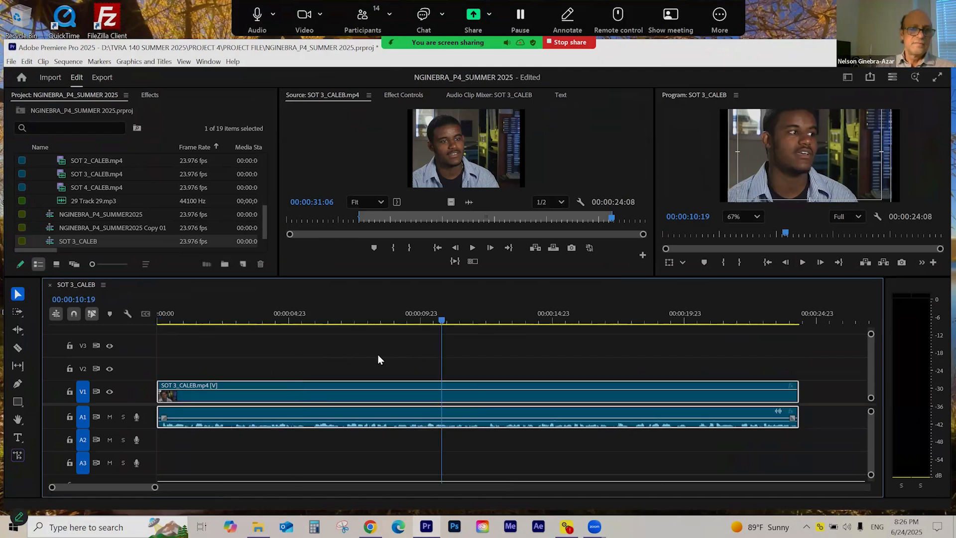
- Play the SOT 3_CALEB interview from its start and again from about the 15-second point to review the speech
left_click(398, 317)
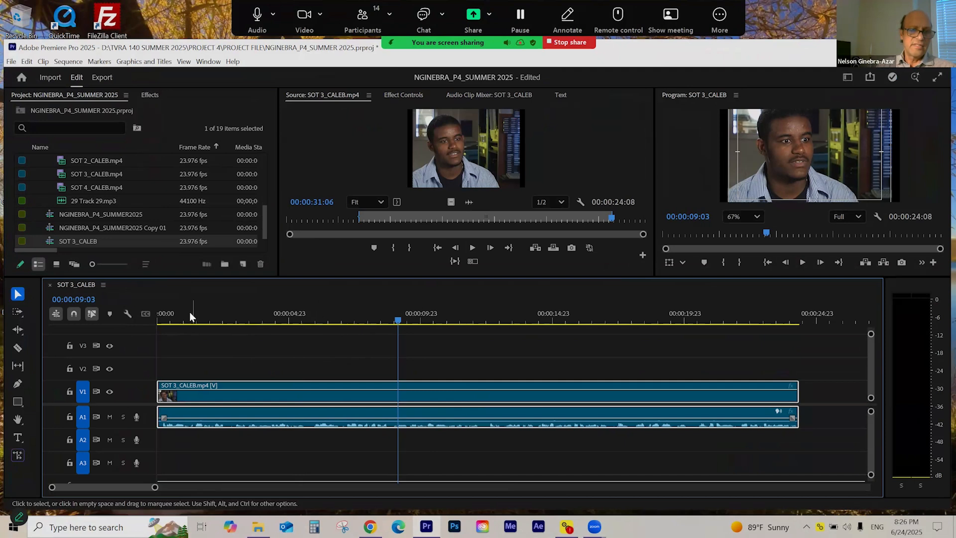
left_click(158, 319)
key("space")
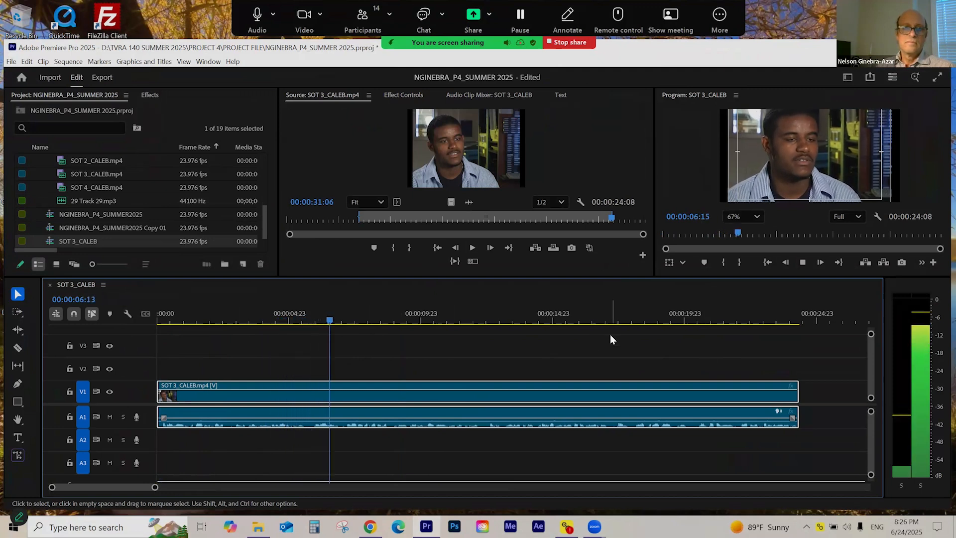
key("space")
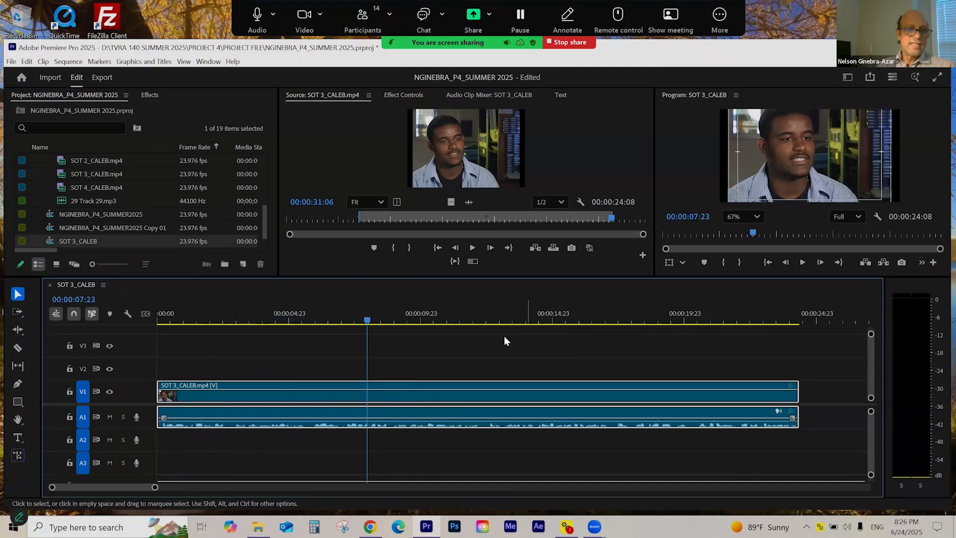
left_click_drag(385, 321, 547, 336)
key("space")
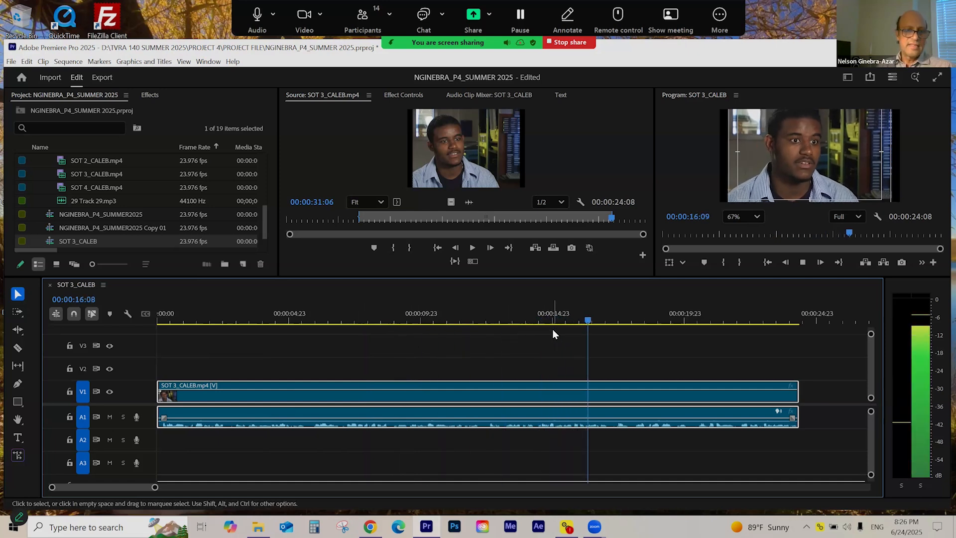
key("space")
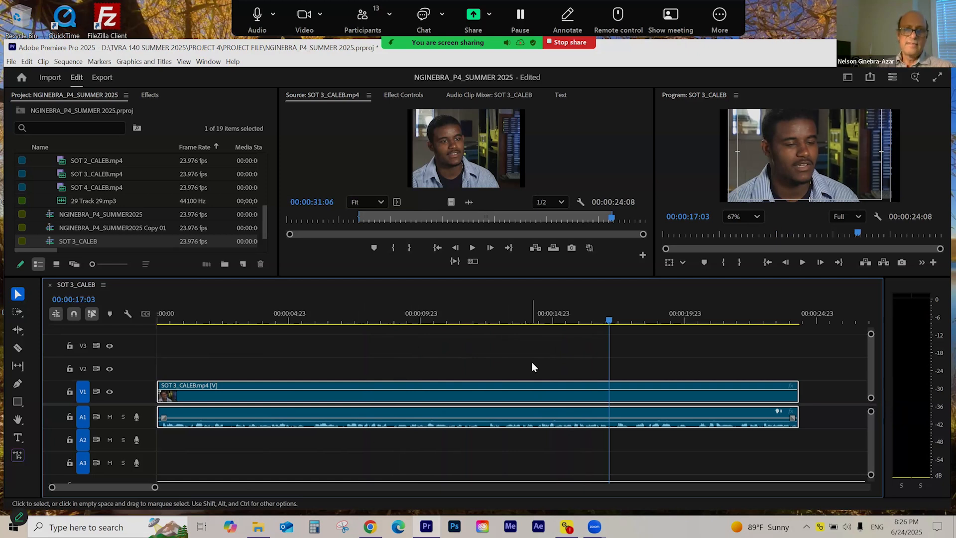
- Unlink the video and audio of the SOT 3_CALEB.mp4 clip in the new sequence
right_click(546, 392)
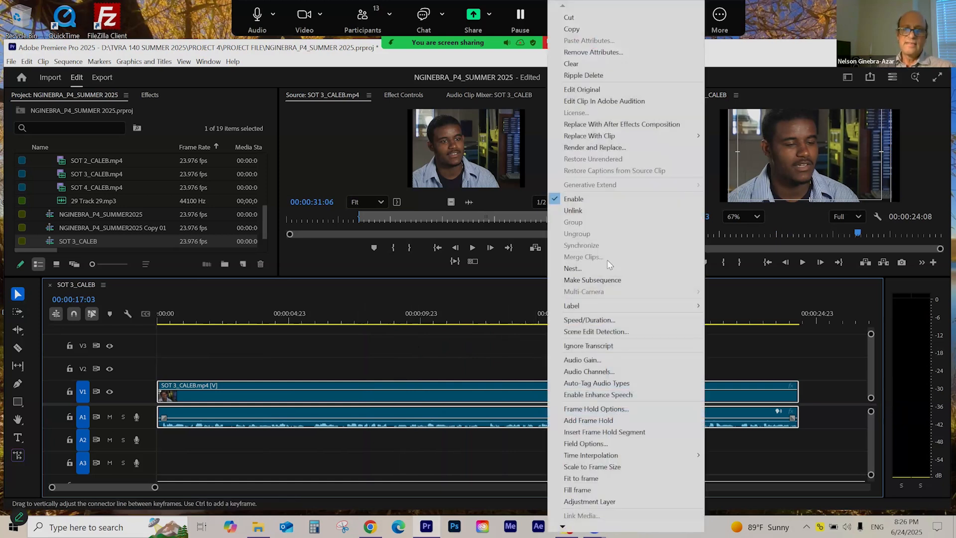
left_click(577, 211)
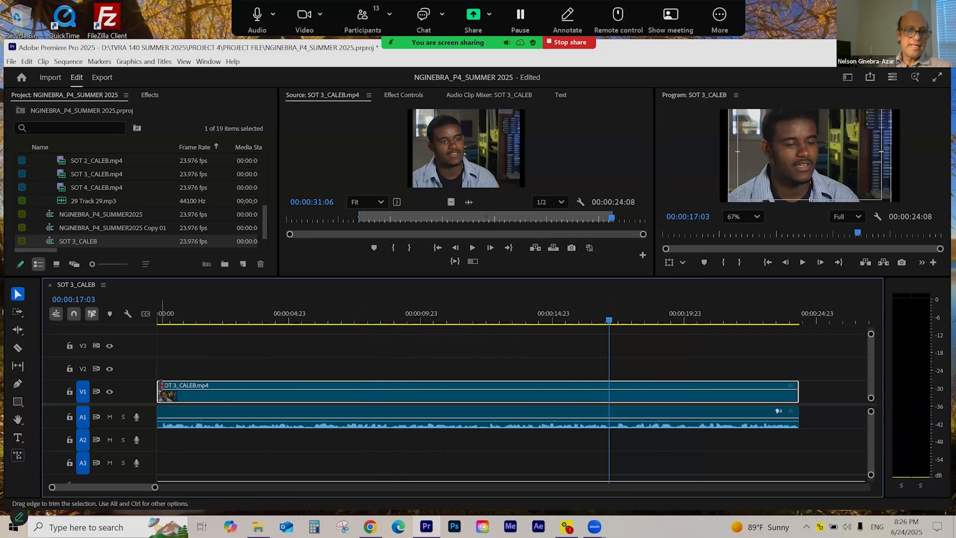
- Trim the start of the SOT 3_CALEB.mp4 video to 00:00:17:03 and link it with its audio
left_click_drag(161, 392, 609, 381)
left_click_drag(596, 318, 599, 320)
left_click_drag(686, 363, 703, 408)
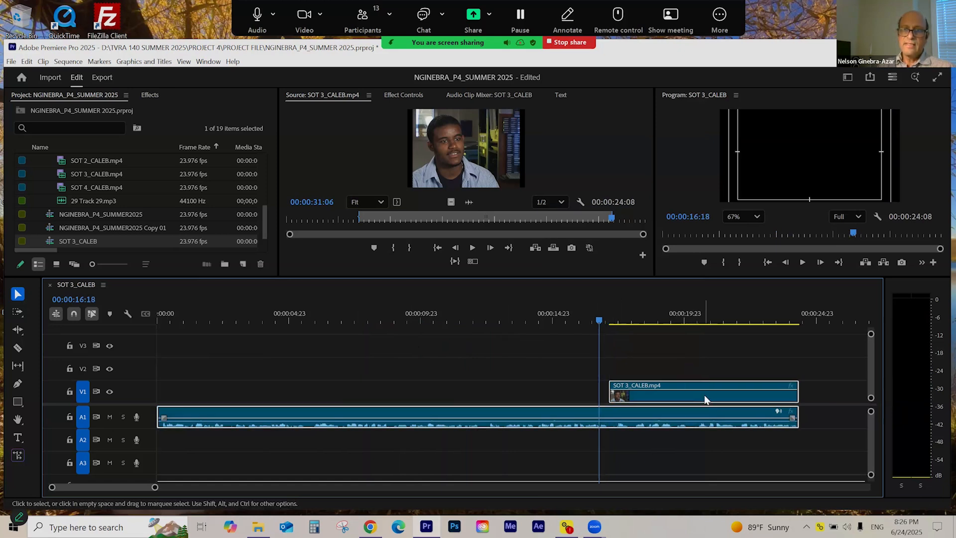
right_click(704, 393)
left_click(732, 209)
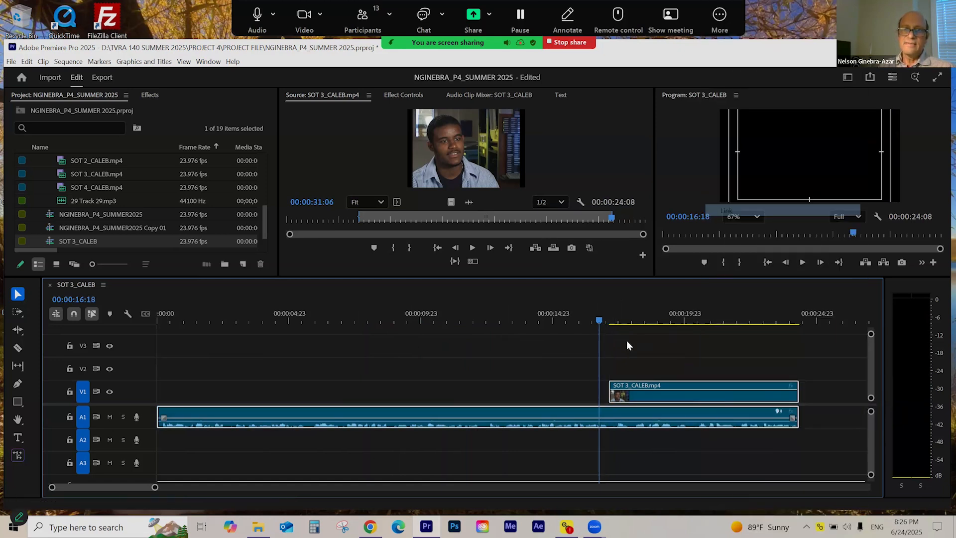
- Play the linked SOT 3_CALEB clips from about 00:00:16:18 to check the lip sync
key("space")
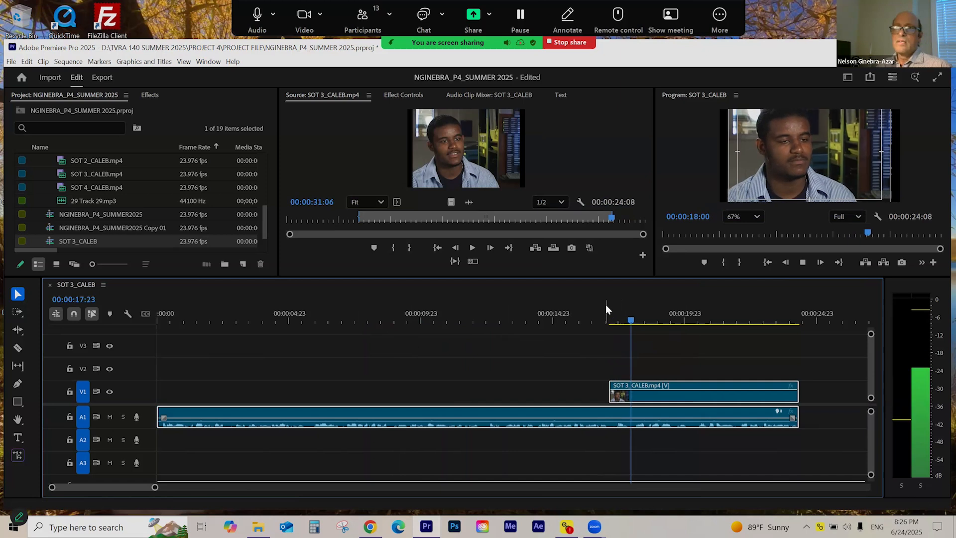
key("space")
left_click(632, 372)
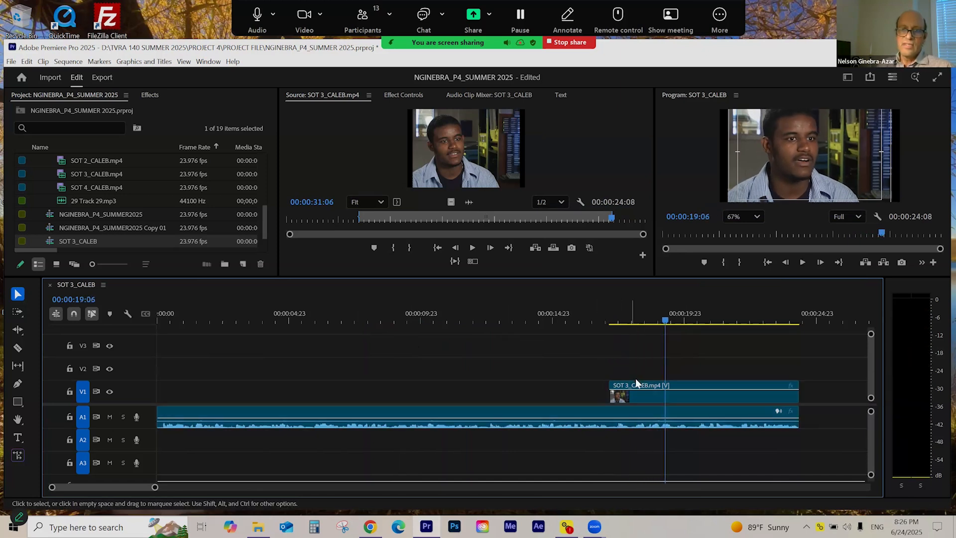
- Unlink the pair, slide the video about 2:17 earlier, and extend its end to the end of the audio
right_click(636, 397)
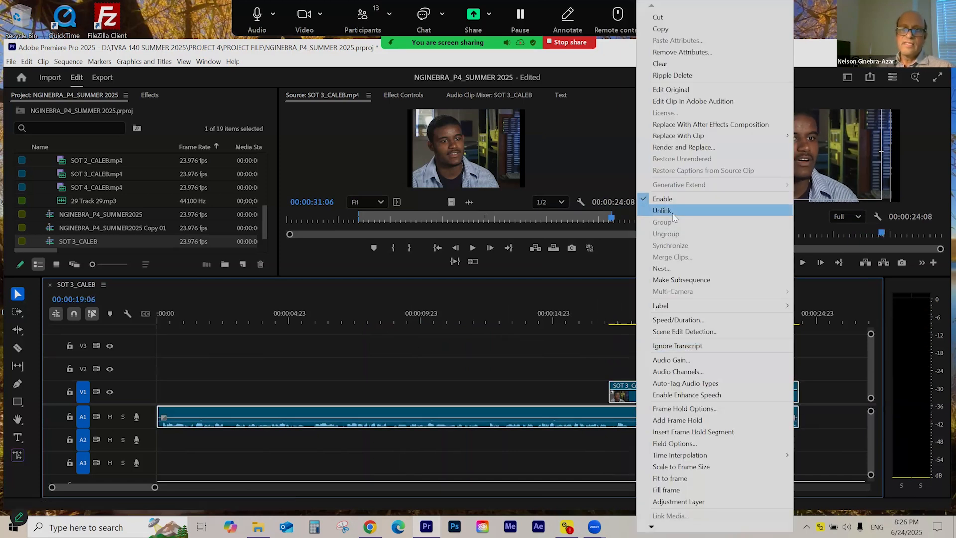
left_click(675, 209)
left_click_drag(686, 395, 623, 400)
left_click_drag(727, 393, 799, 393)
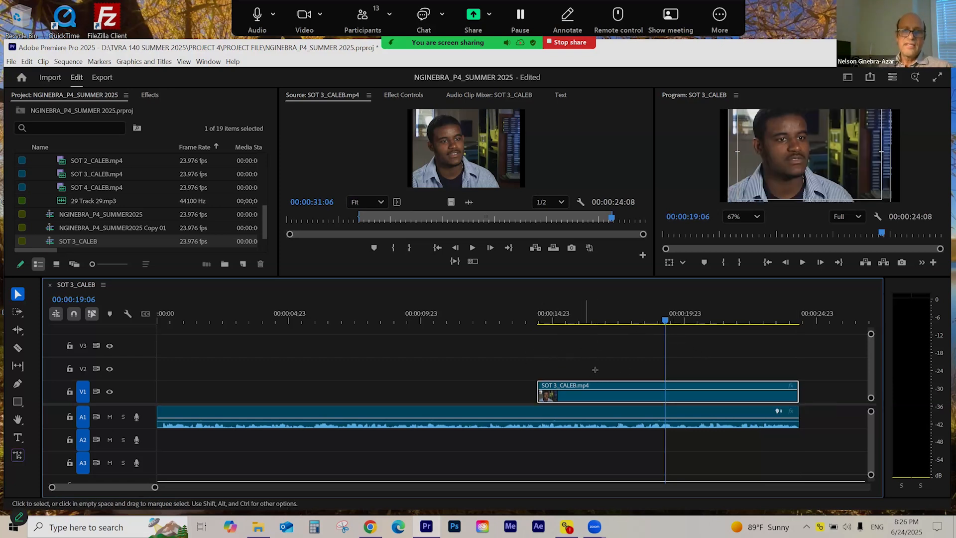
- Play the shifted section from the video's start and link the video and audio clips again
left_click(612, 413)
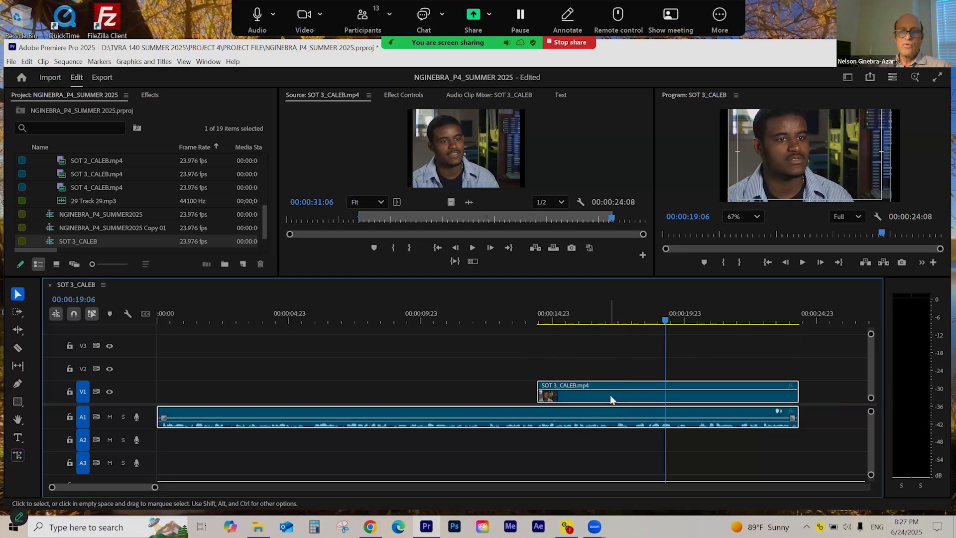
left_click(538, 320)
key("space")
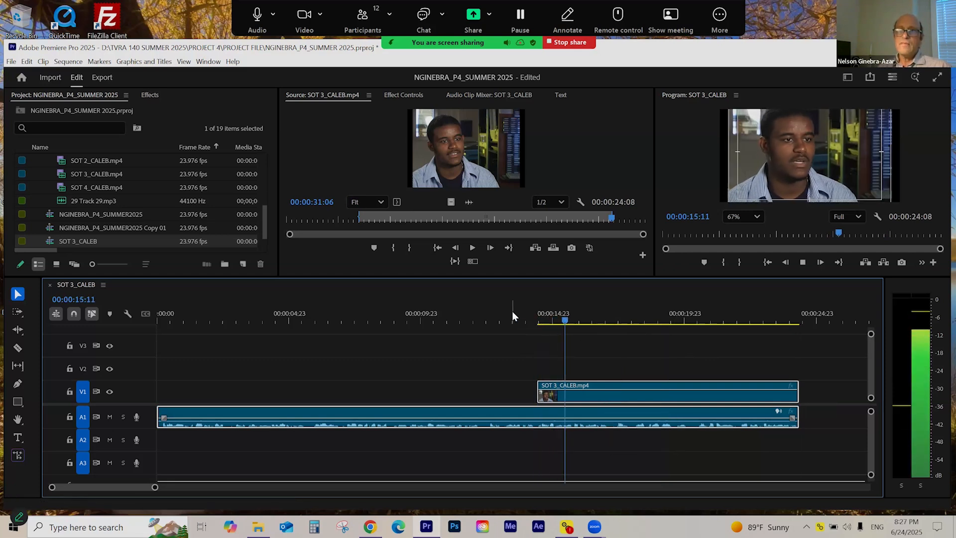
key("space")
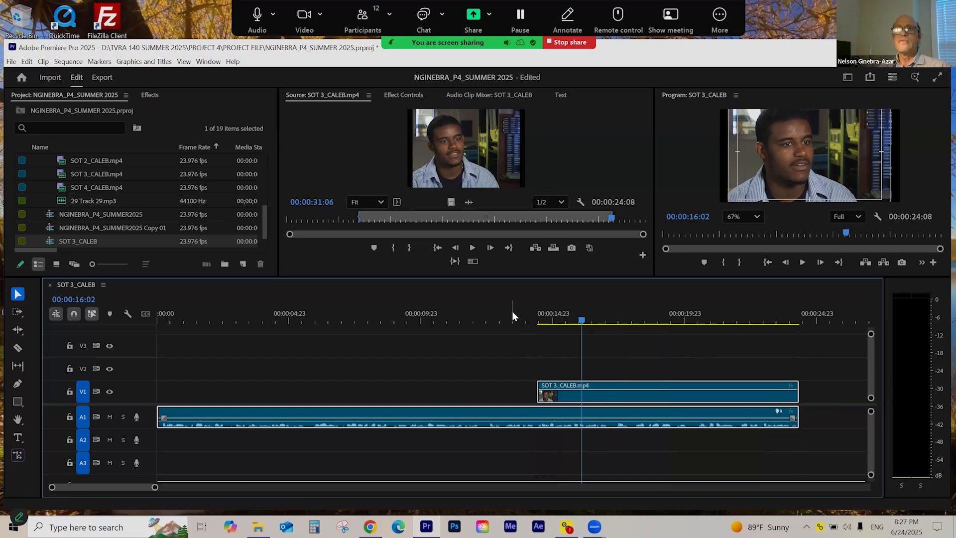
right_click(598, 398)
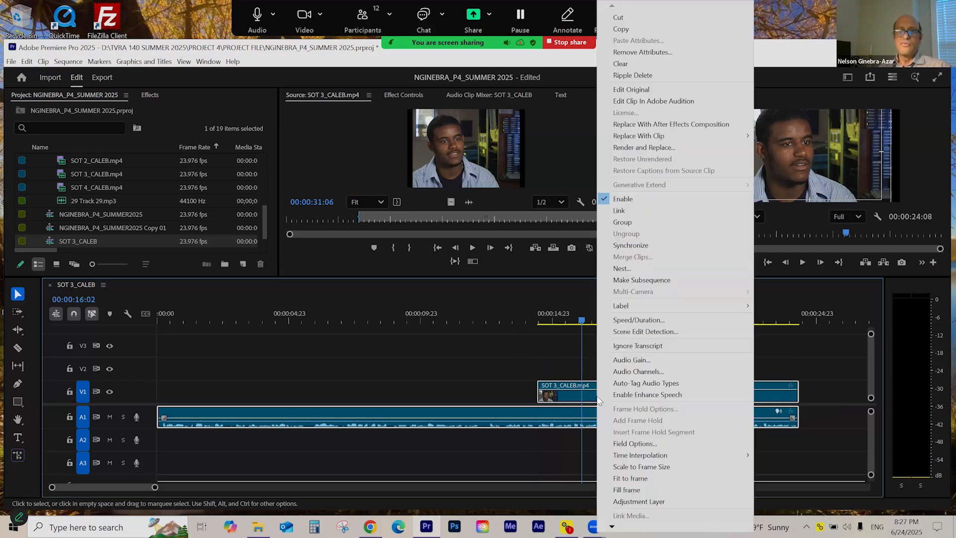
left_click(619, 210)
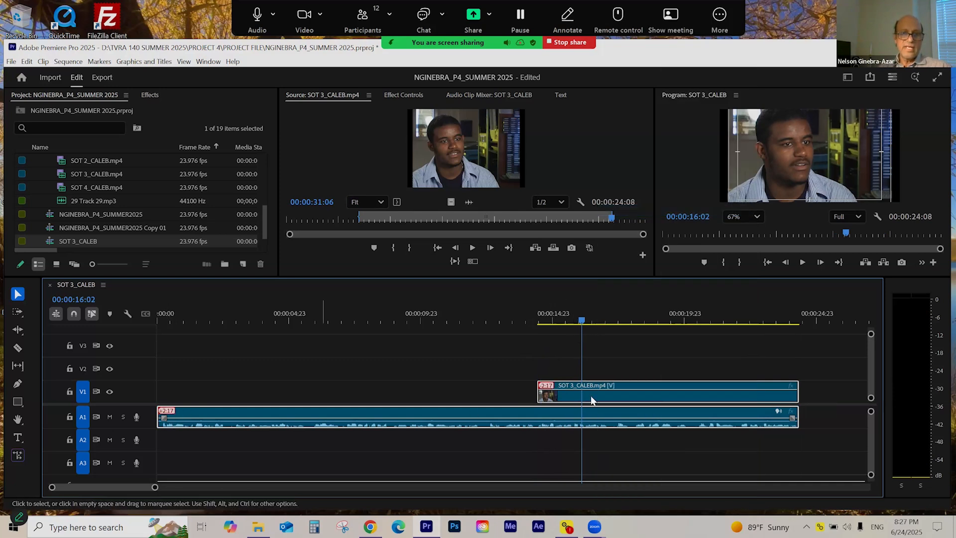
- Play the relinked section from about 00:00:14:09 to examine how speech and lips match
left_click(546, 322)
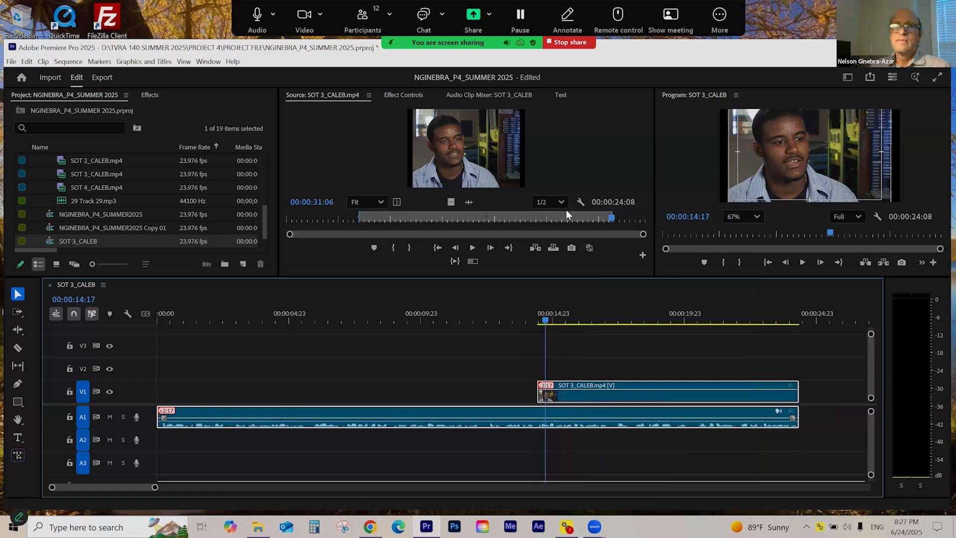
left_click(552, 45)
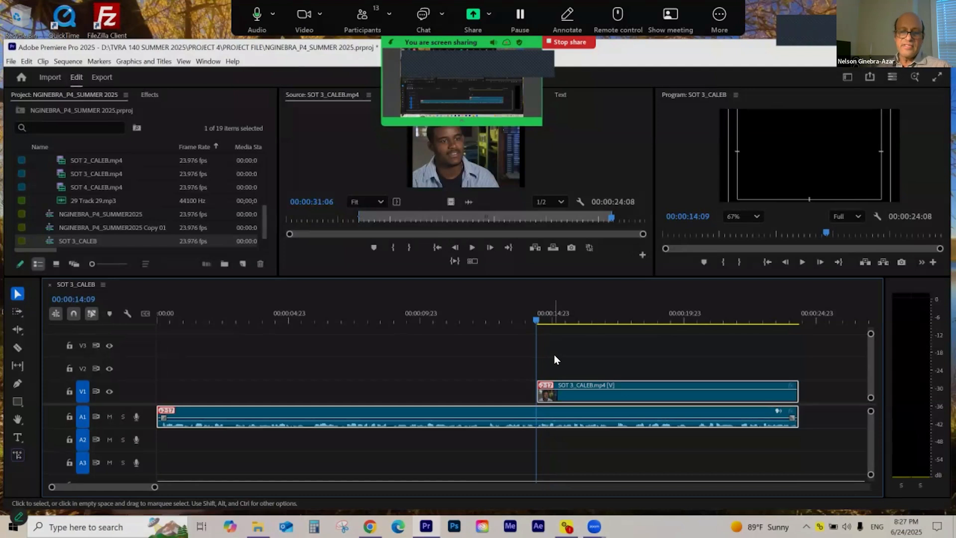
key("space")
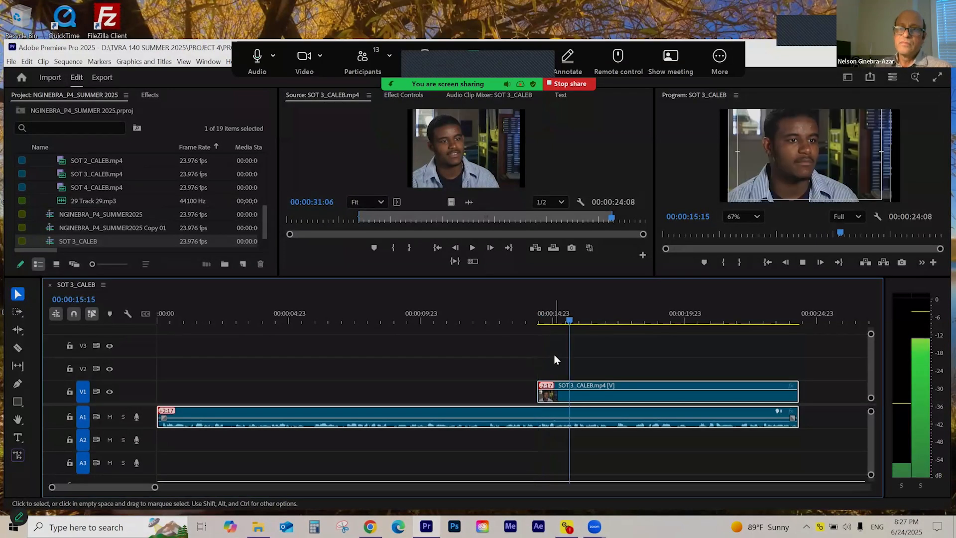
key("space")
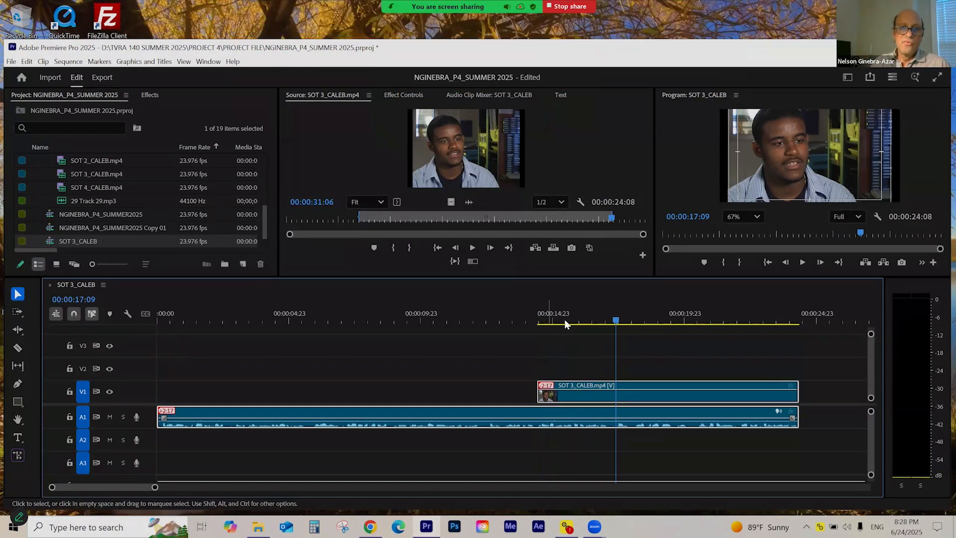
- Play the audio-only opening from 00:00:00:00 and the closing part from 00:00:22:09 to compare sync
left_click(201, 312)
left_click(157, 319)
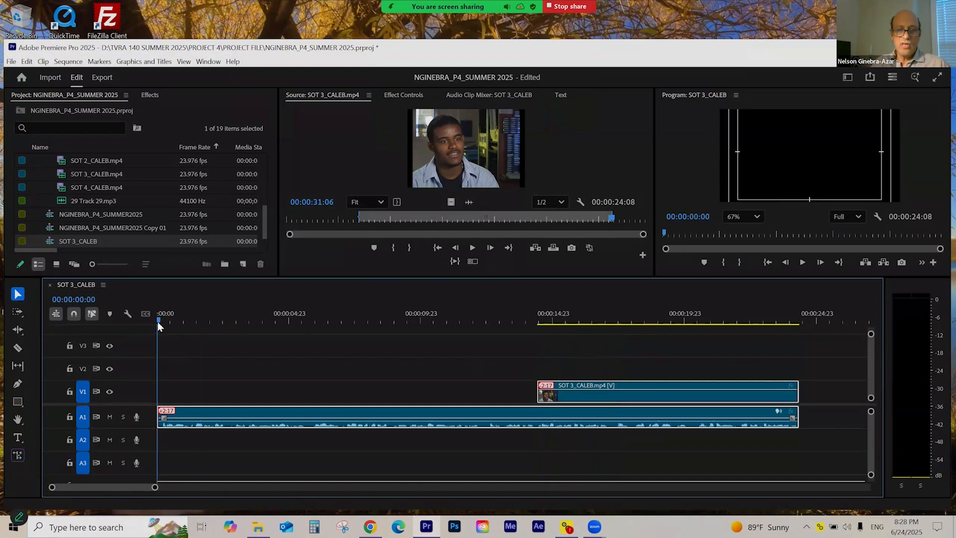
key("space")
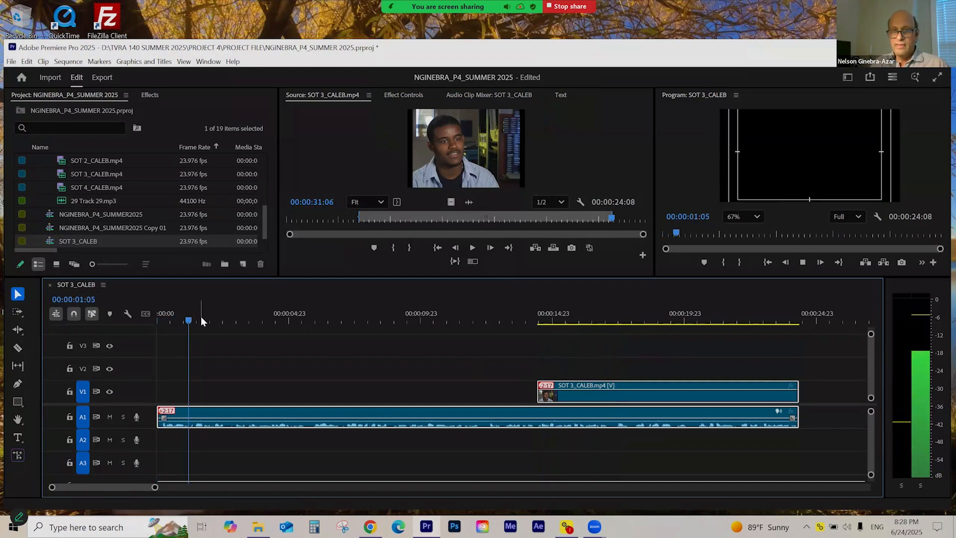
left_click(748, 319)
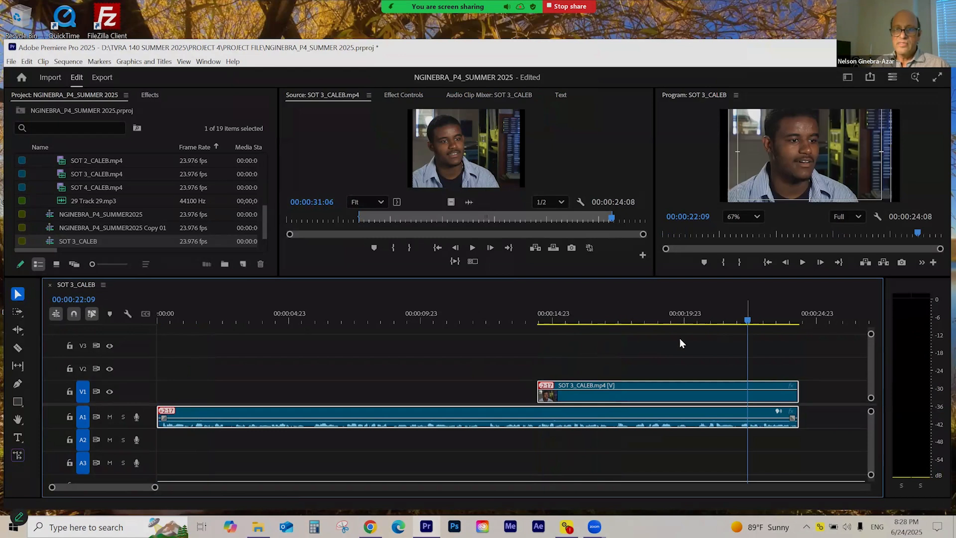
key("space")
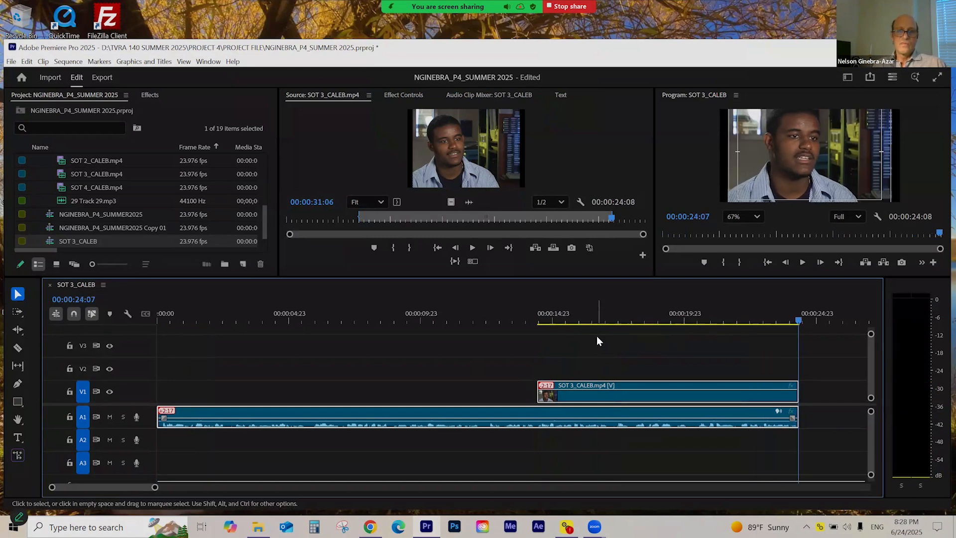
left_click(604, 319)
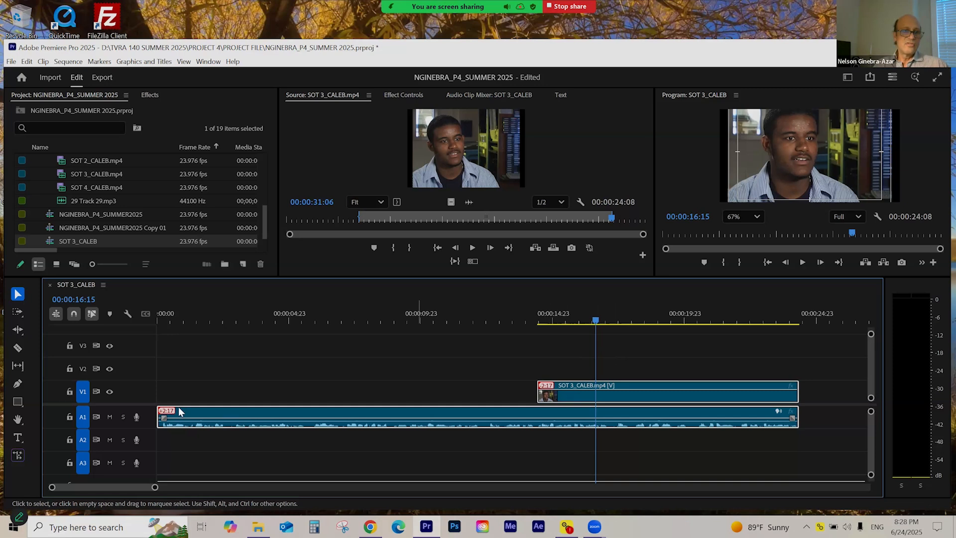
- Try slipping the video clip into sync with its audio, play it from the clip's start, and undo the slip
right_click(548, 389)
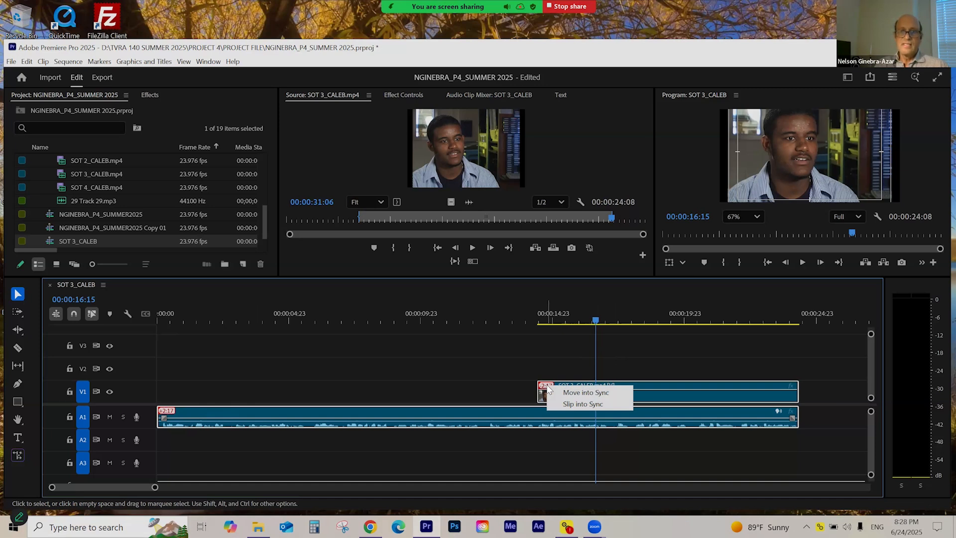
left_click(578, 404)
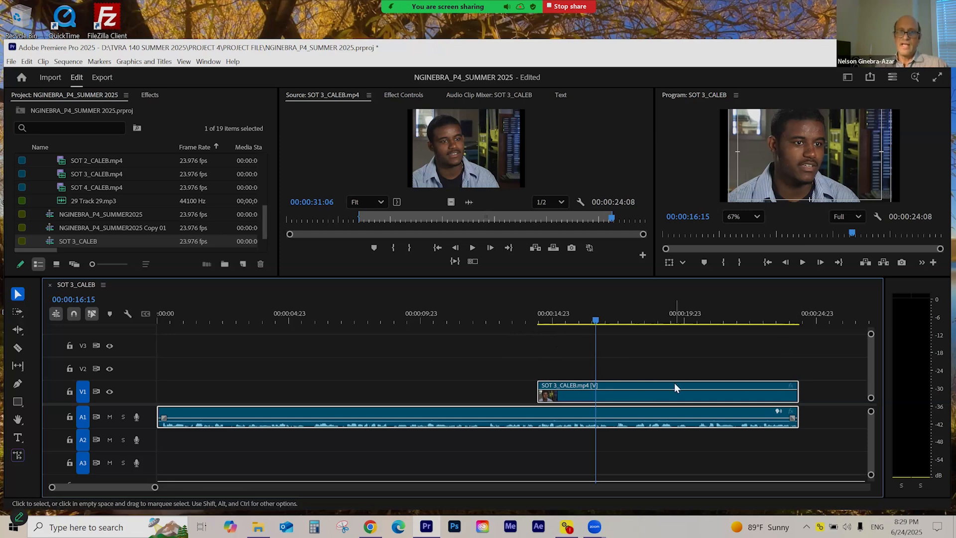
left_click(534, 321)
key("space")
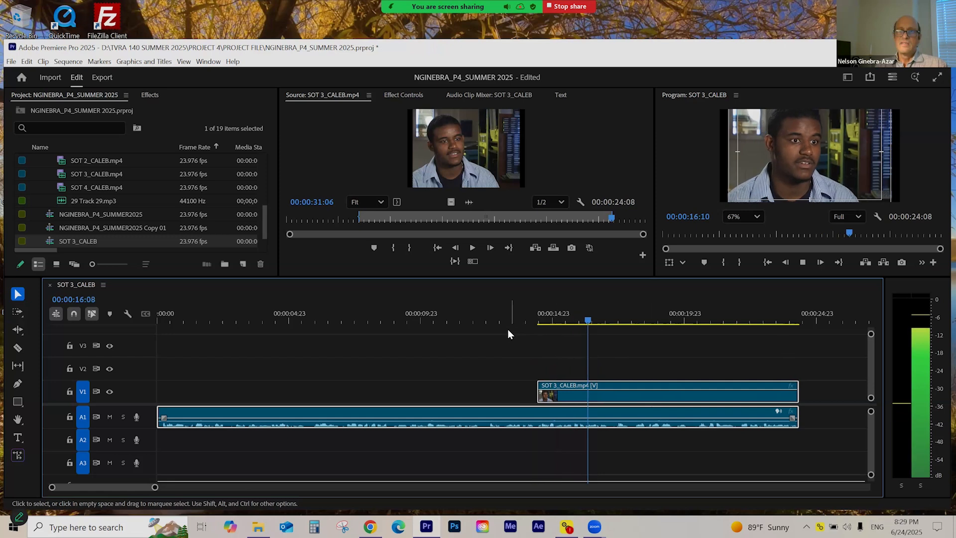
key("space")
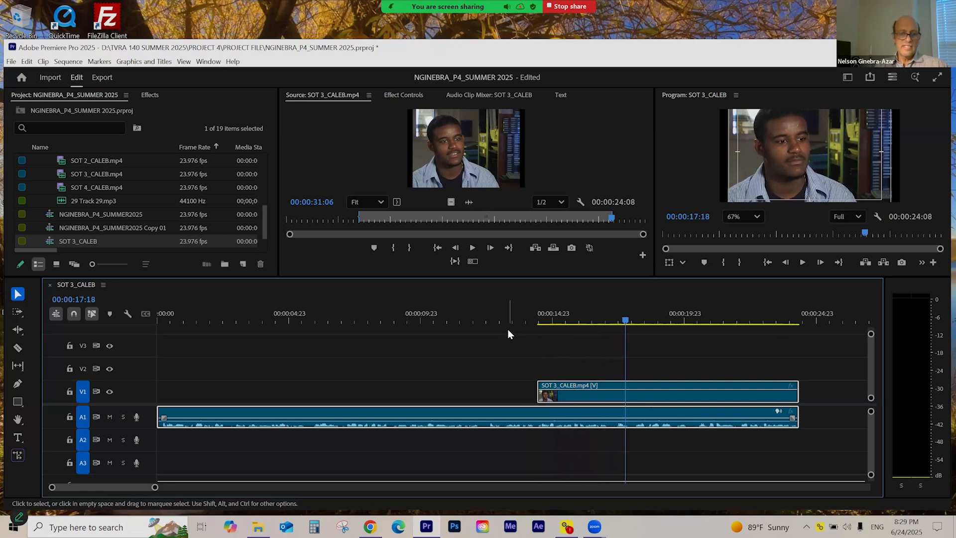
key("ctrl+z")
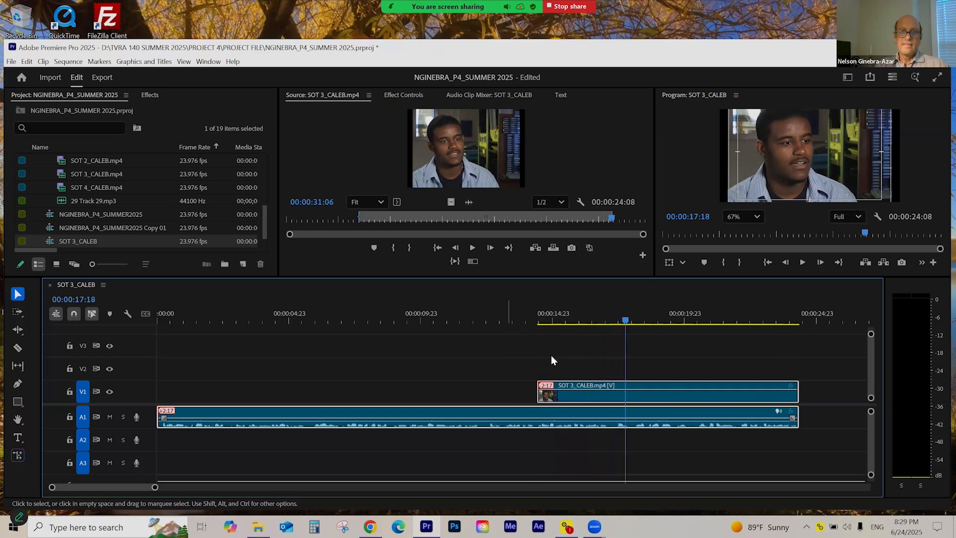
- Move the video clip into sync with its audio and play the section from about 00:00:16:23
right_click(549, 390)
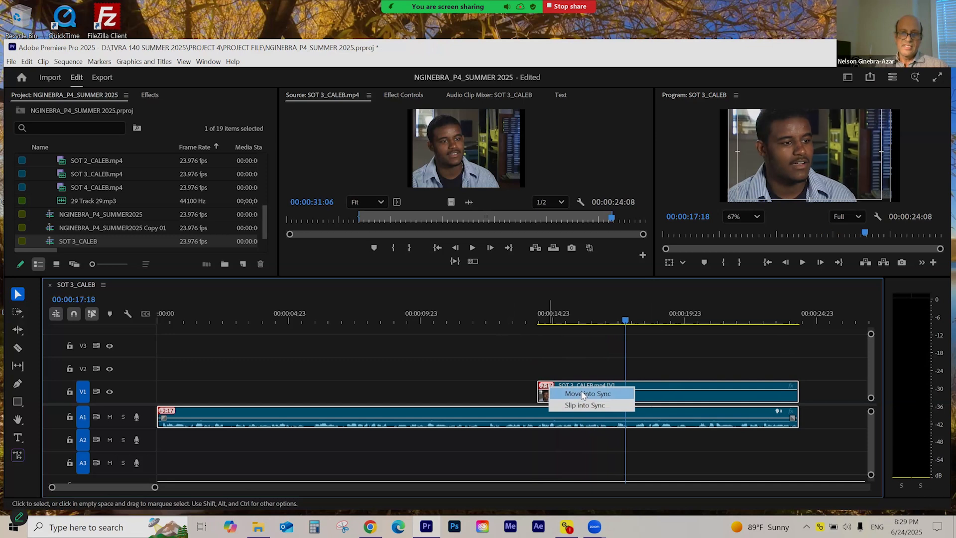
left_click(583, 394)
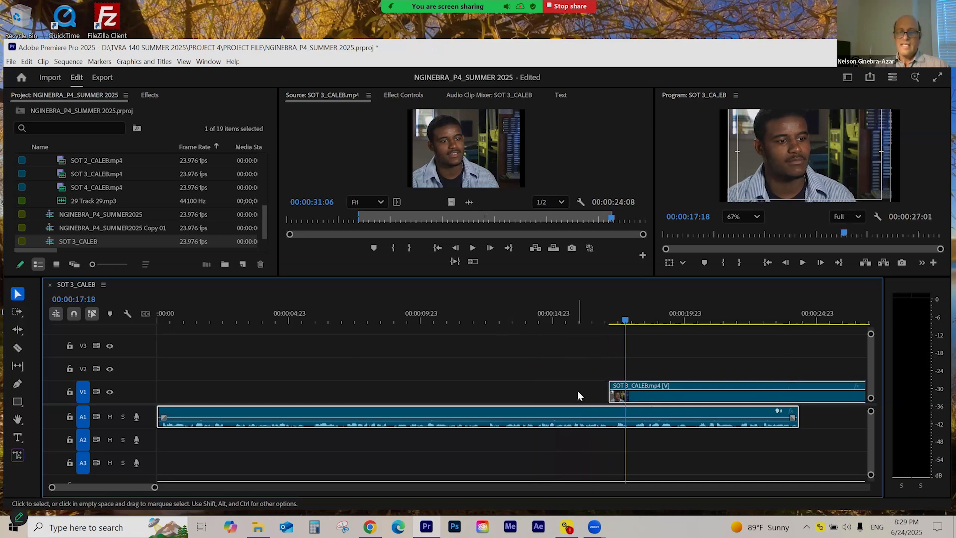
key("minus")
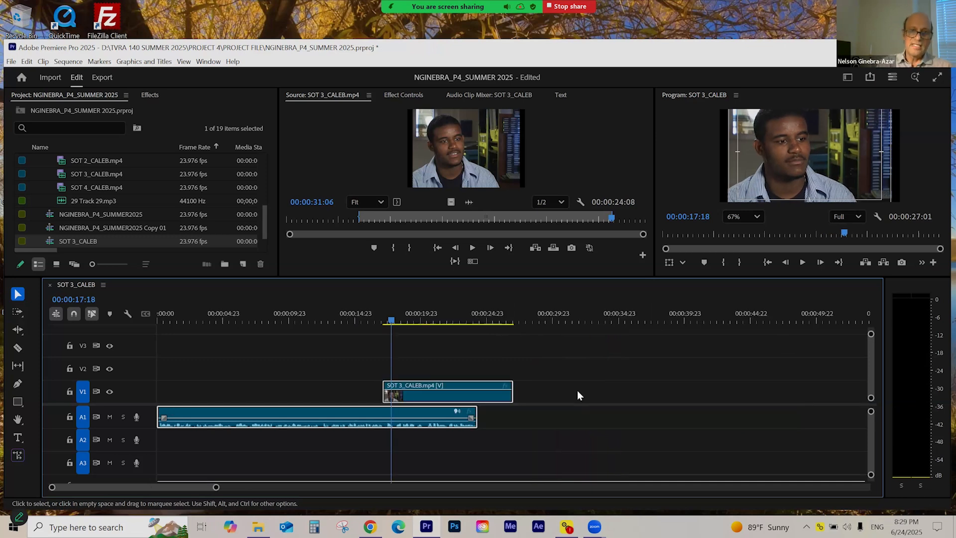
left_click(382, 320)
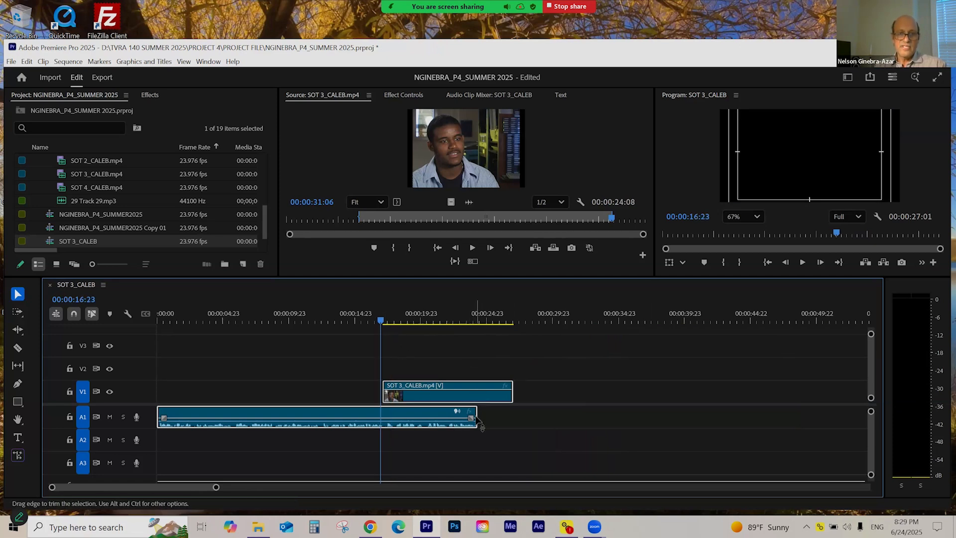
key("space")
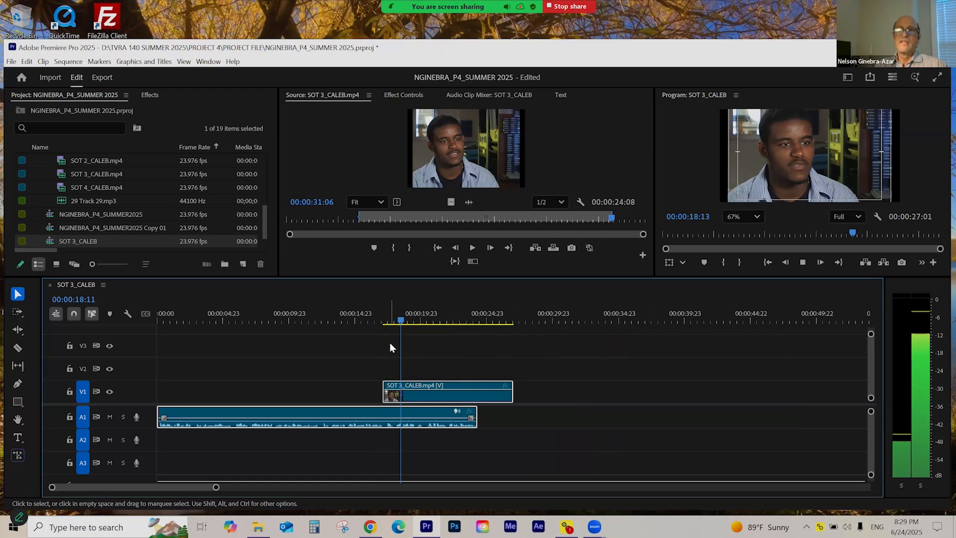
key("space")
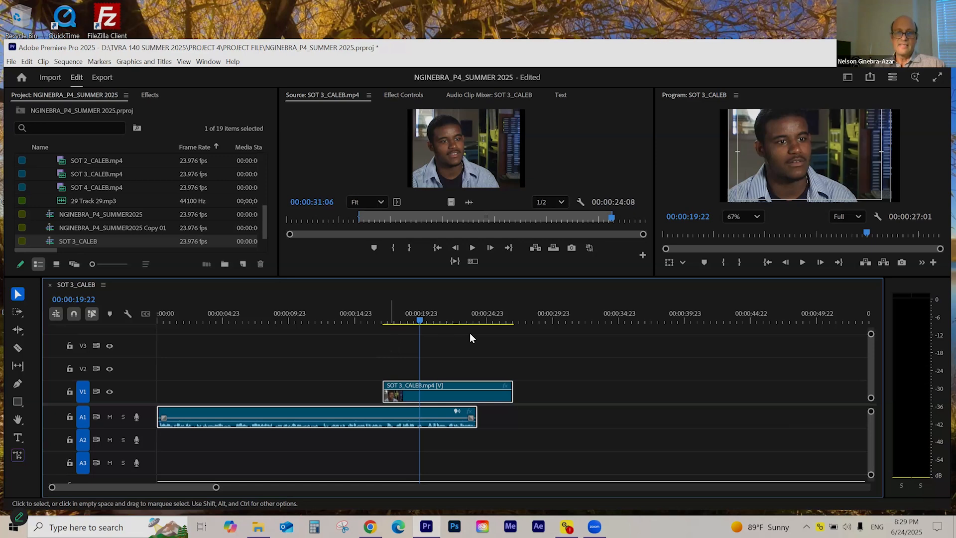
- Unlink the video from its audio, trim its end to the end of the audio, and play from about 00:00:18:00
right_click(453, 396)
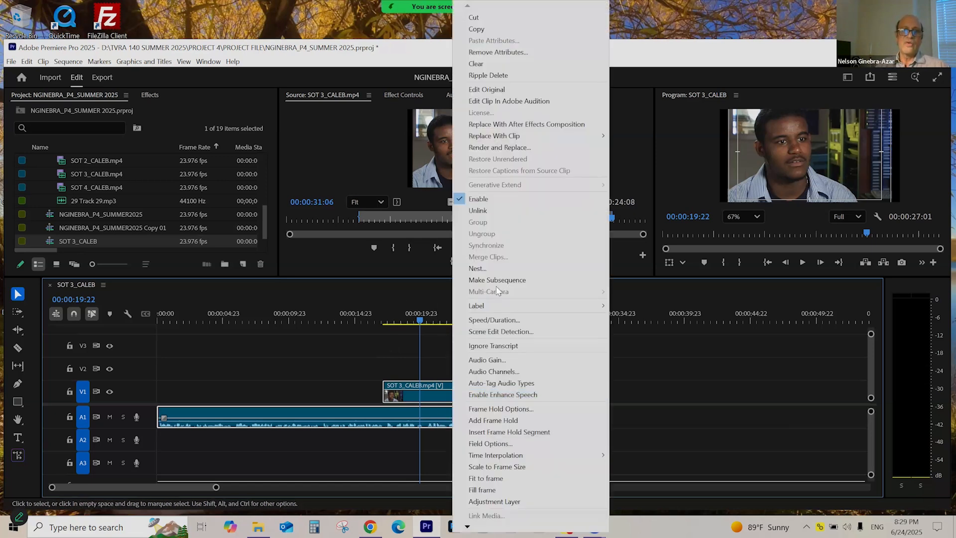
left_click(484, 211)
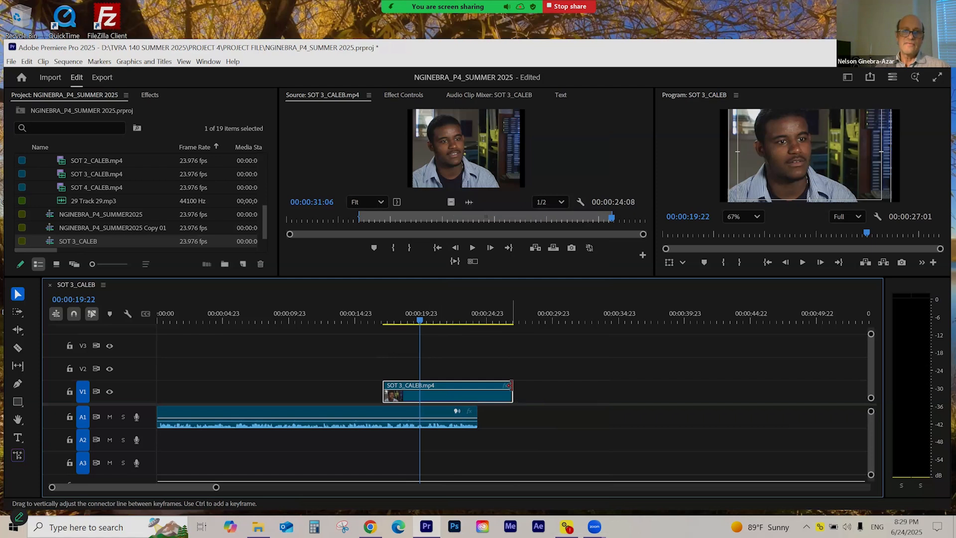
left_click_drag(512, 390, 477, 390)
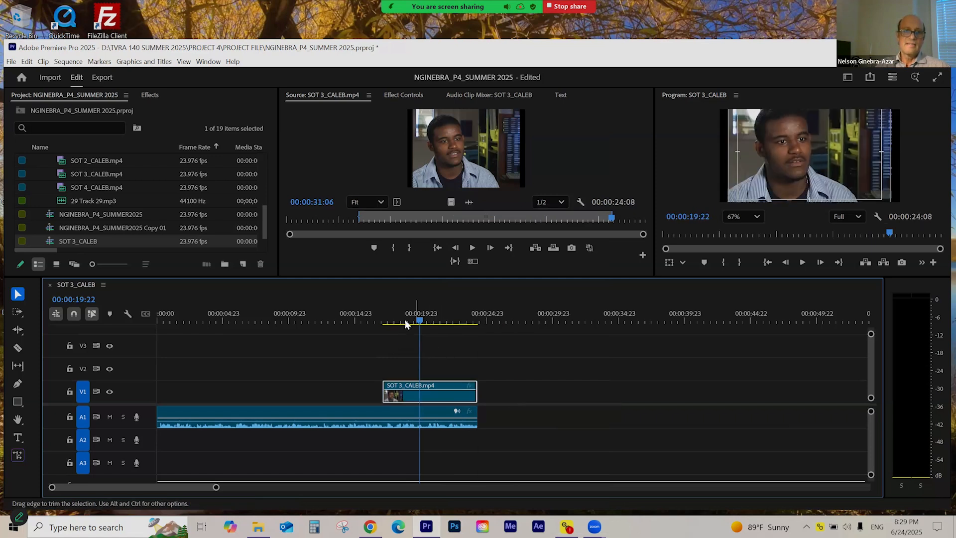
left_click(393, 324)
key("space")
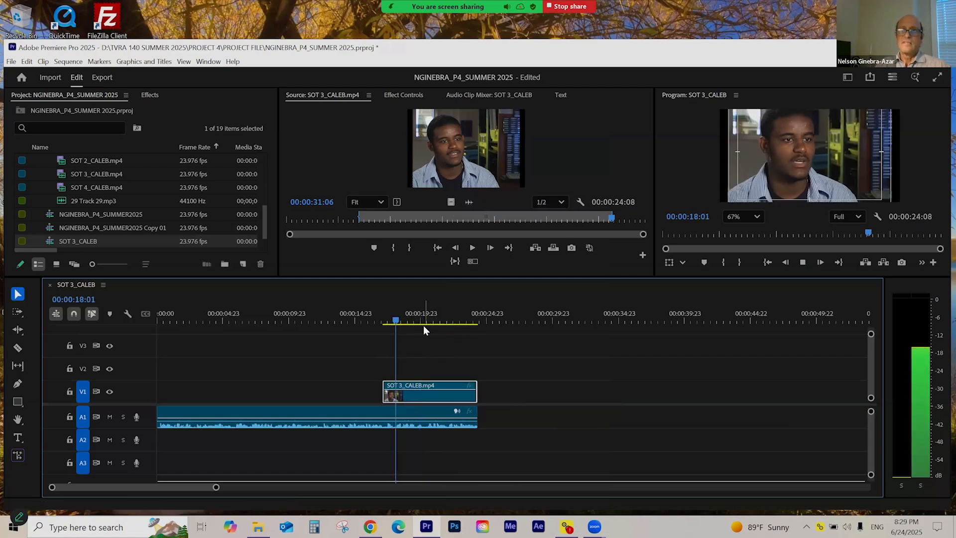
- Stop playback and undo the end trim, unlinking and sync move of the SOT 3_CALEB.mp4 video clip
key("space")
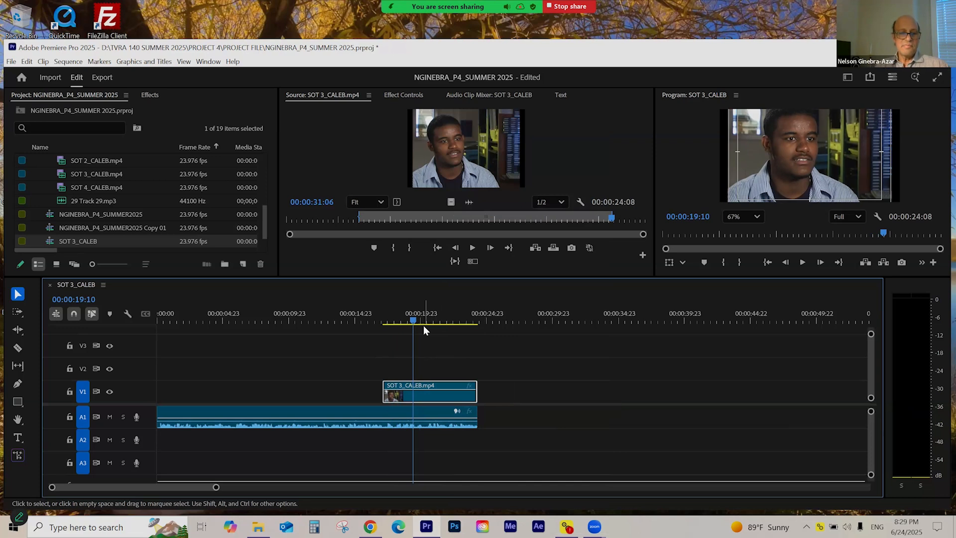
key("ctrl+z")
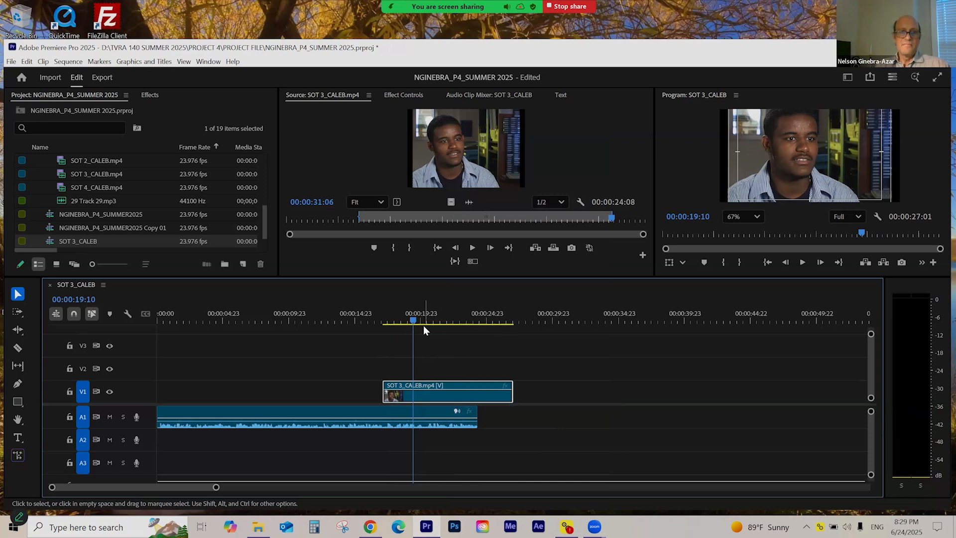
key("ctrl+z")
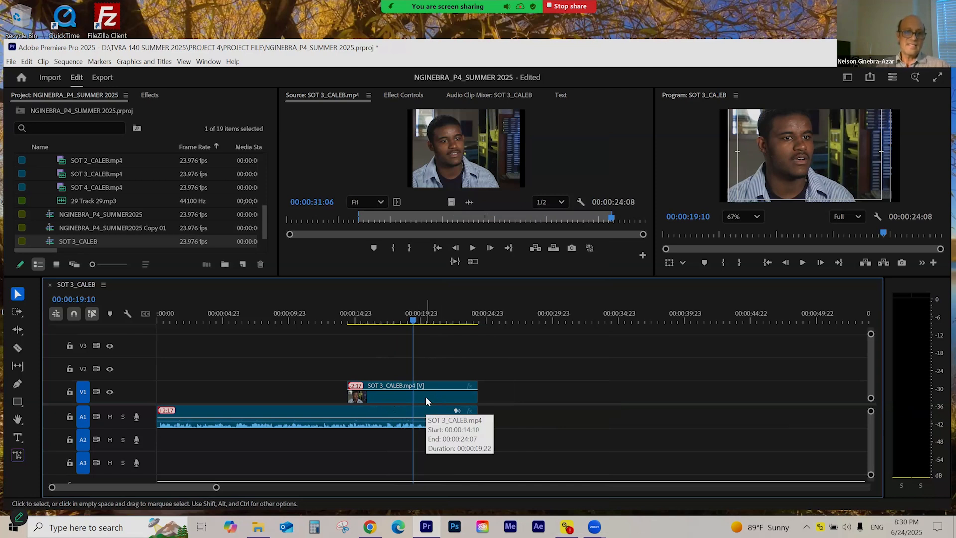
- Slip the video clip into sync with its audio, and play the sequence from its beginning and from just before the video starts
right_click(357, 389)
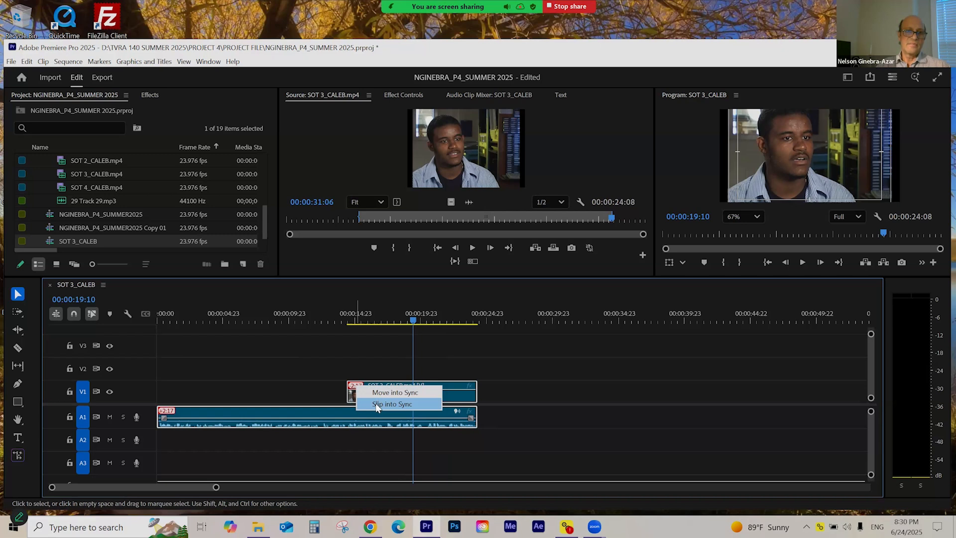
key("Return")
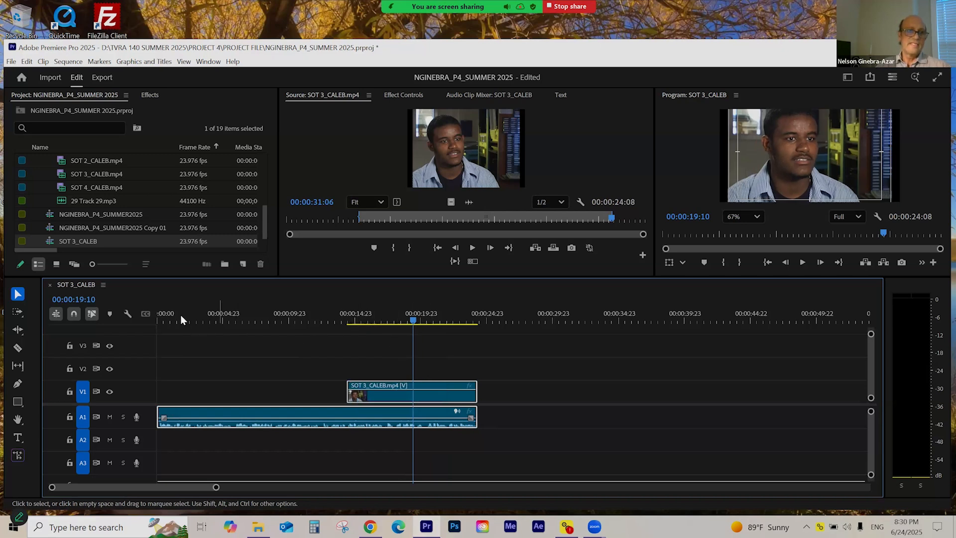
key("Home")
key("space")
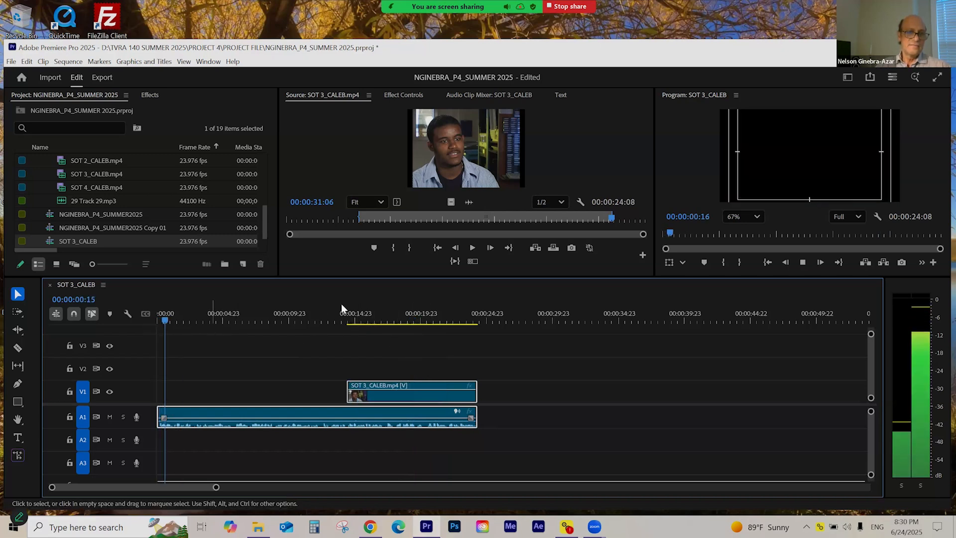
left_click(344, 318)
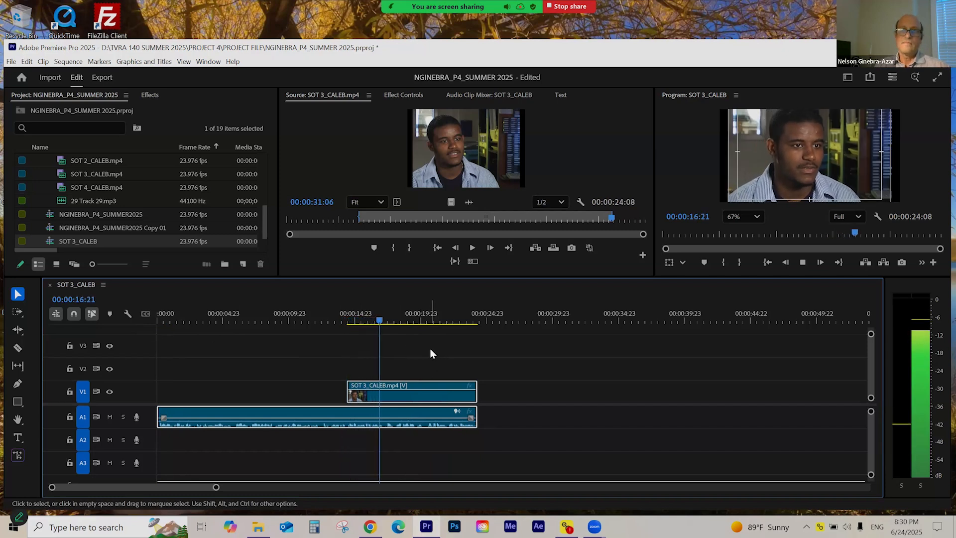
key("space")
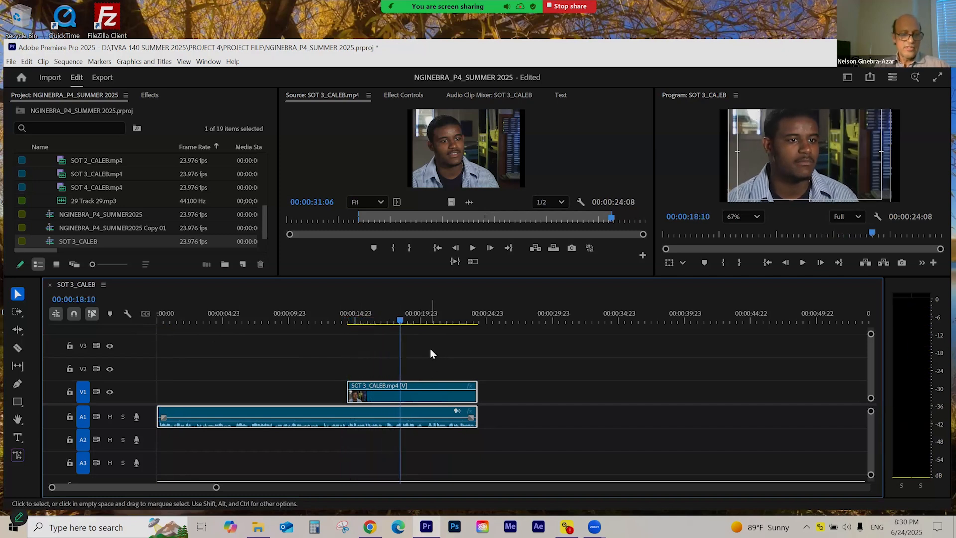
- Save the project and stop sharing the screen
key("ctrl+s")
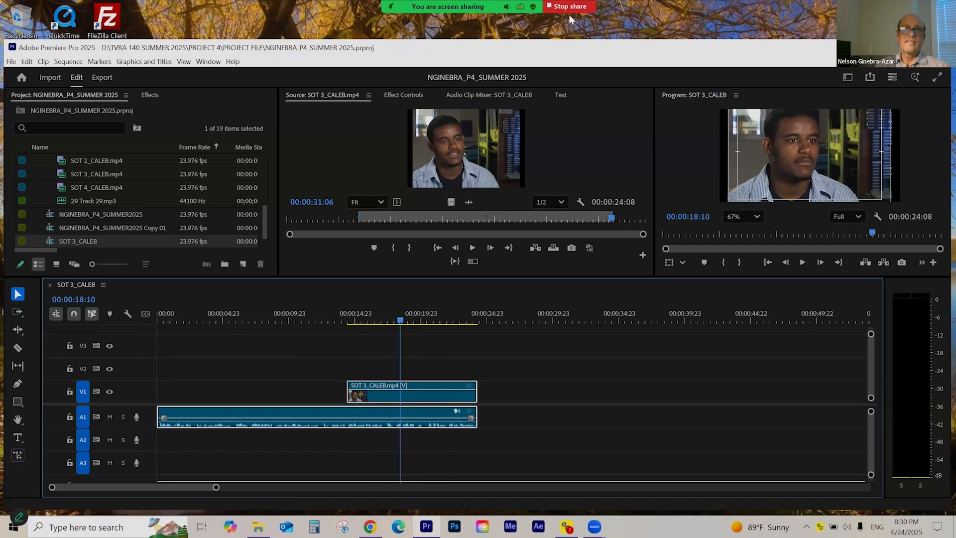
left_click(571, 8)
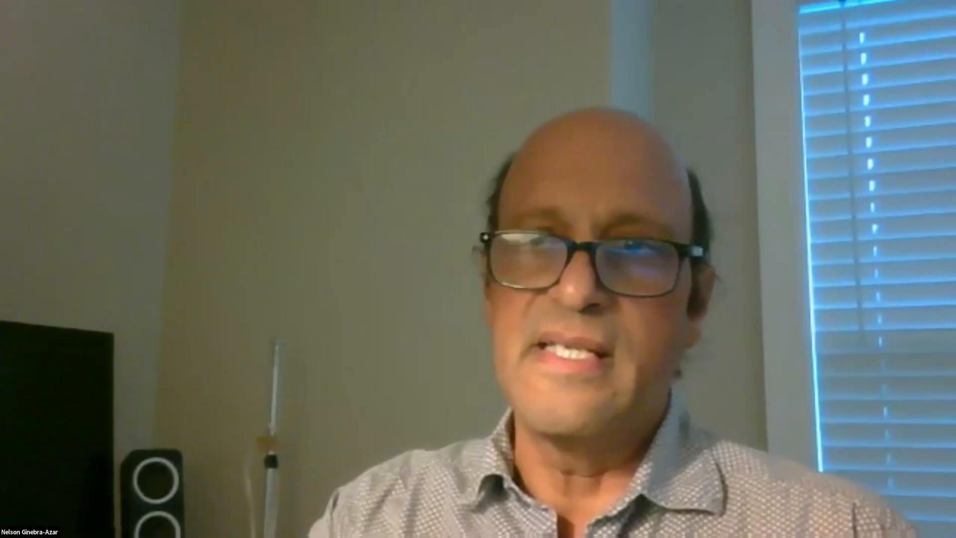